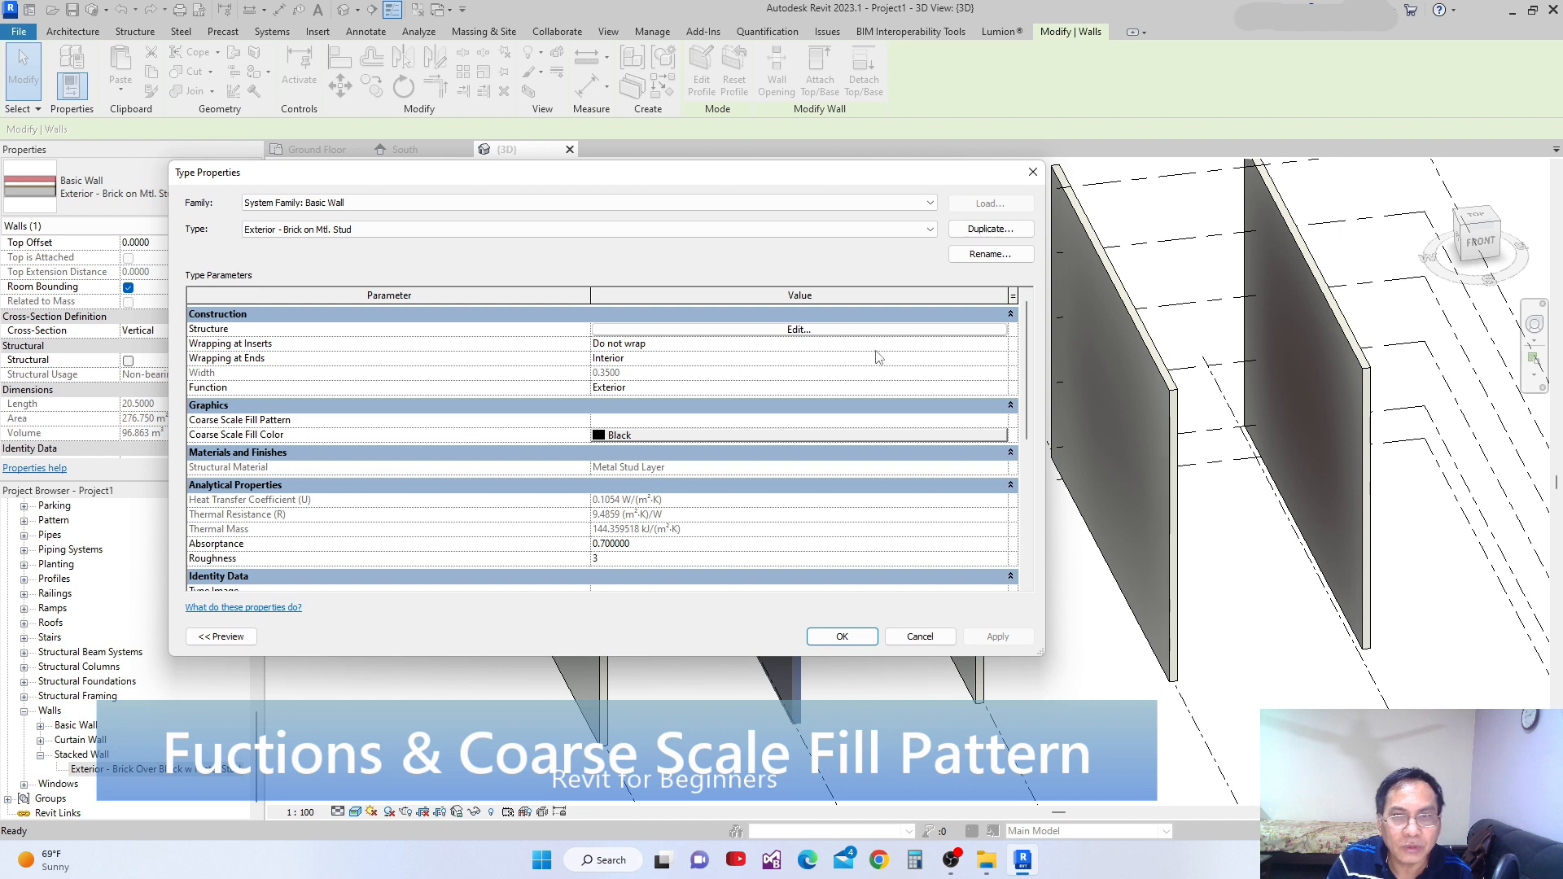
Review the Function options available for the Exterior - Brick on Mtl. Stud wall type
drag(821, 179, 752, 157)
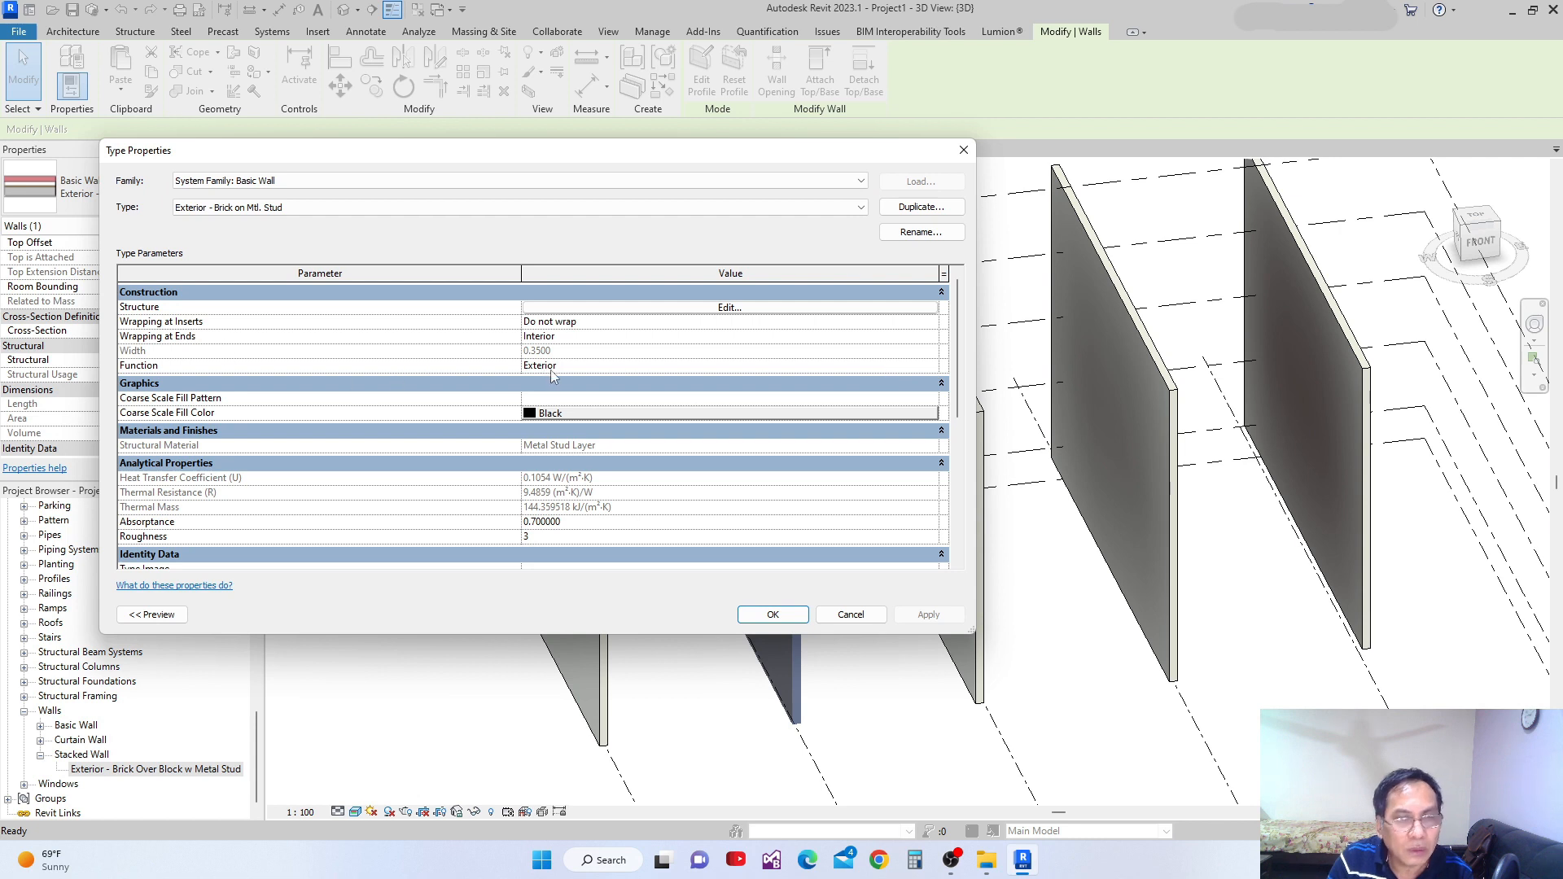
click(934, 370)
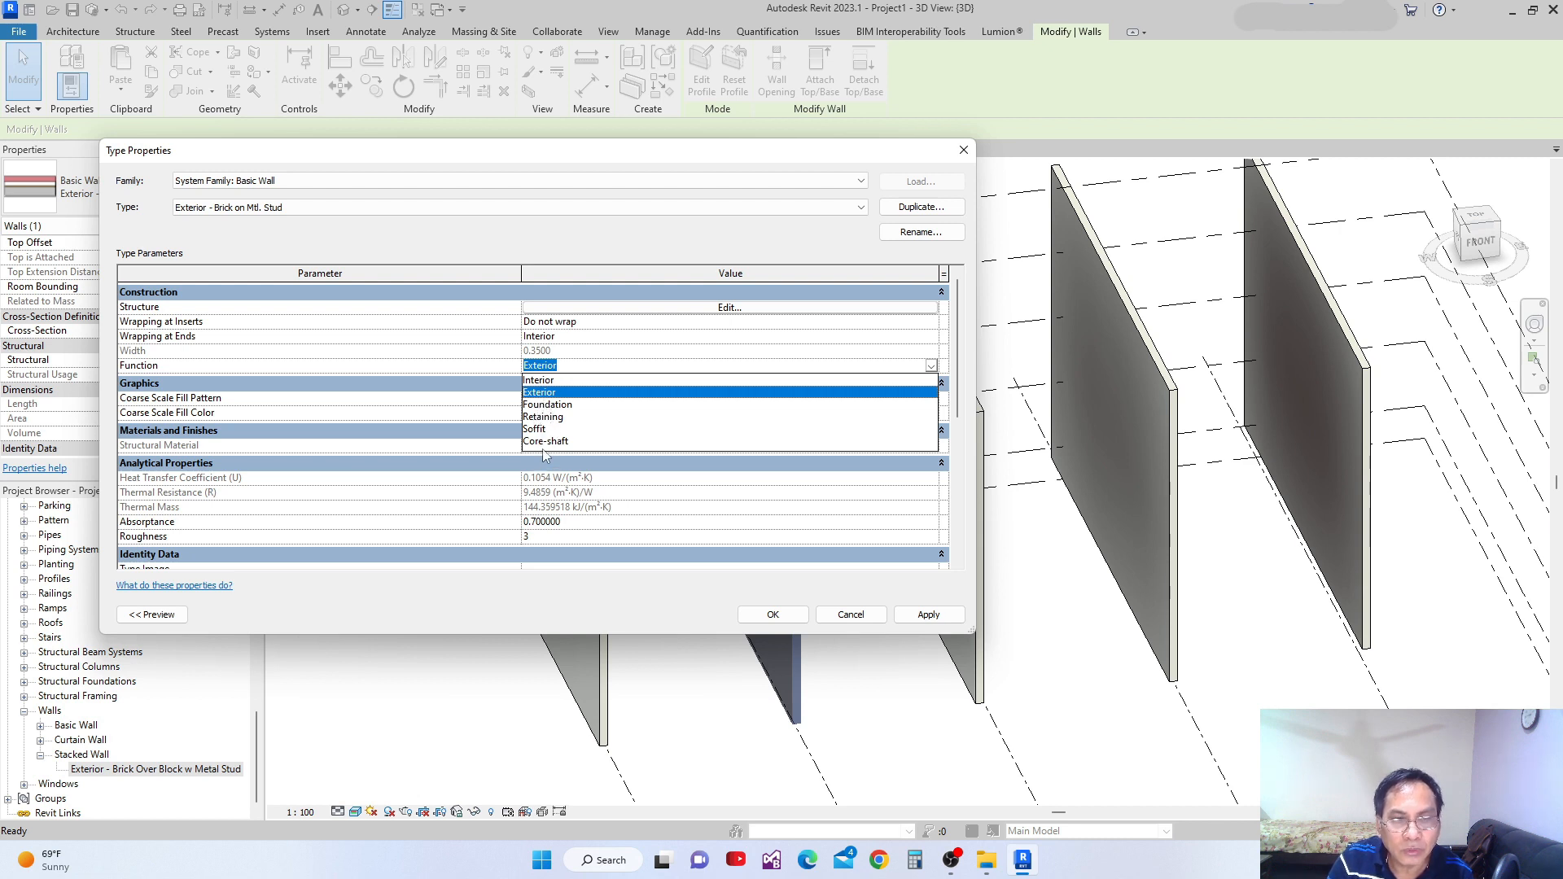
click(788, 621)
click(788, 621)
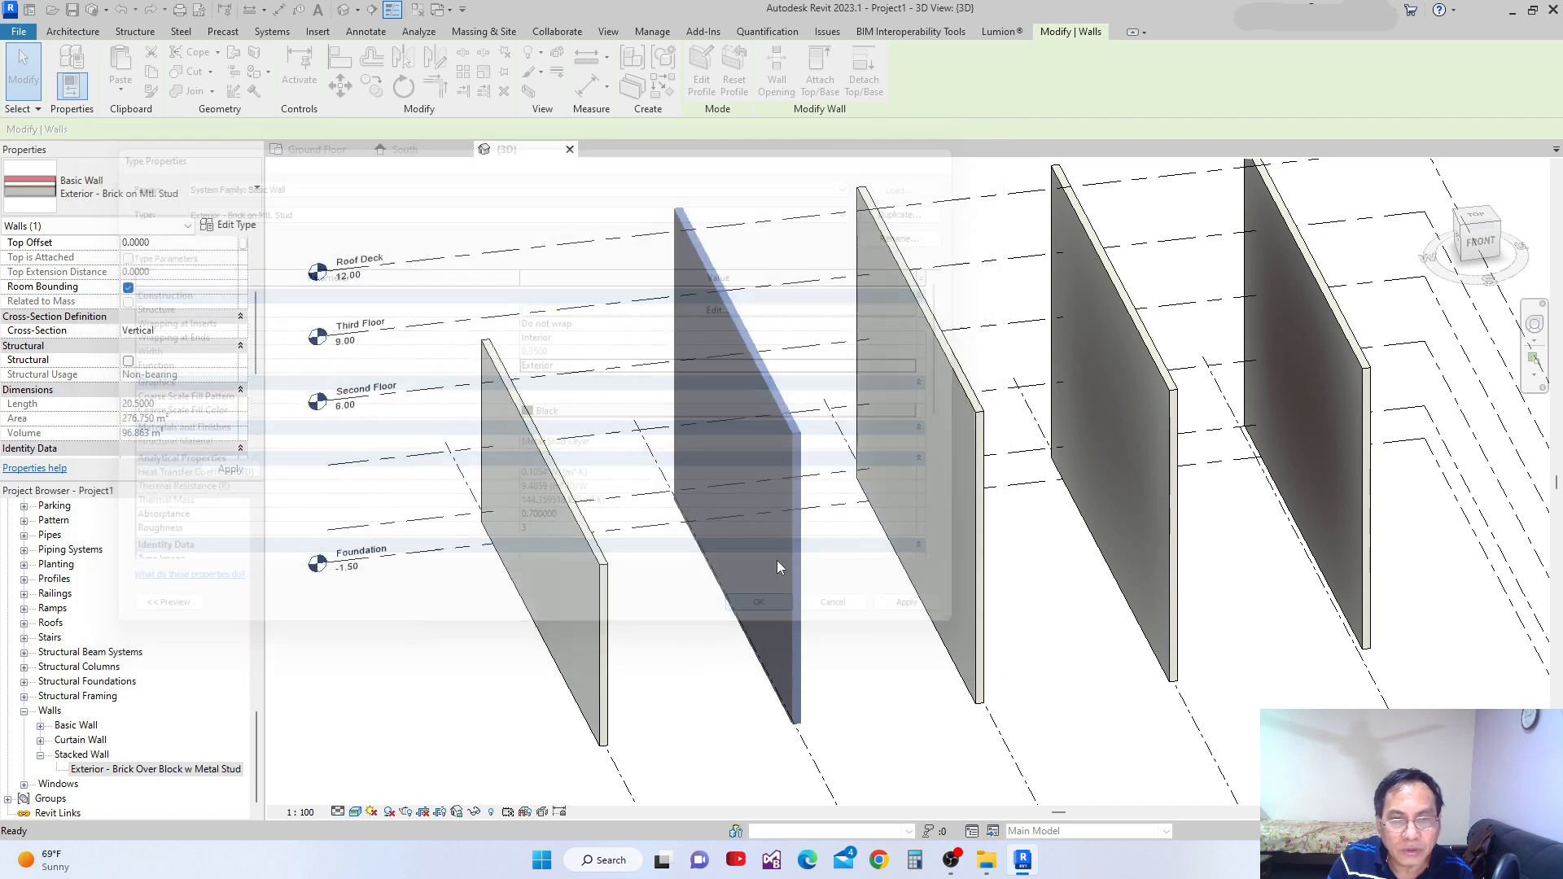
Duplicate the type of the shorter wall on grid 1 as "Wall 1" and apply it to that wall
scroll(810, 560, up, 3)
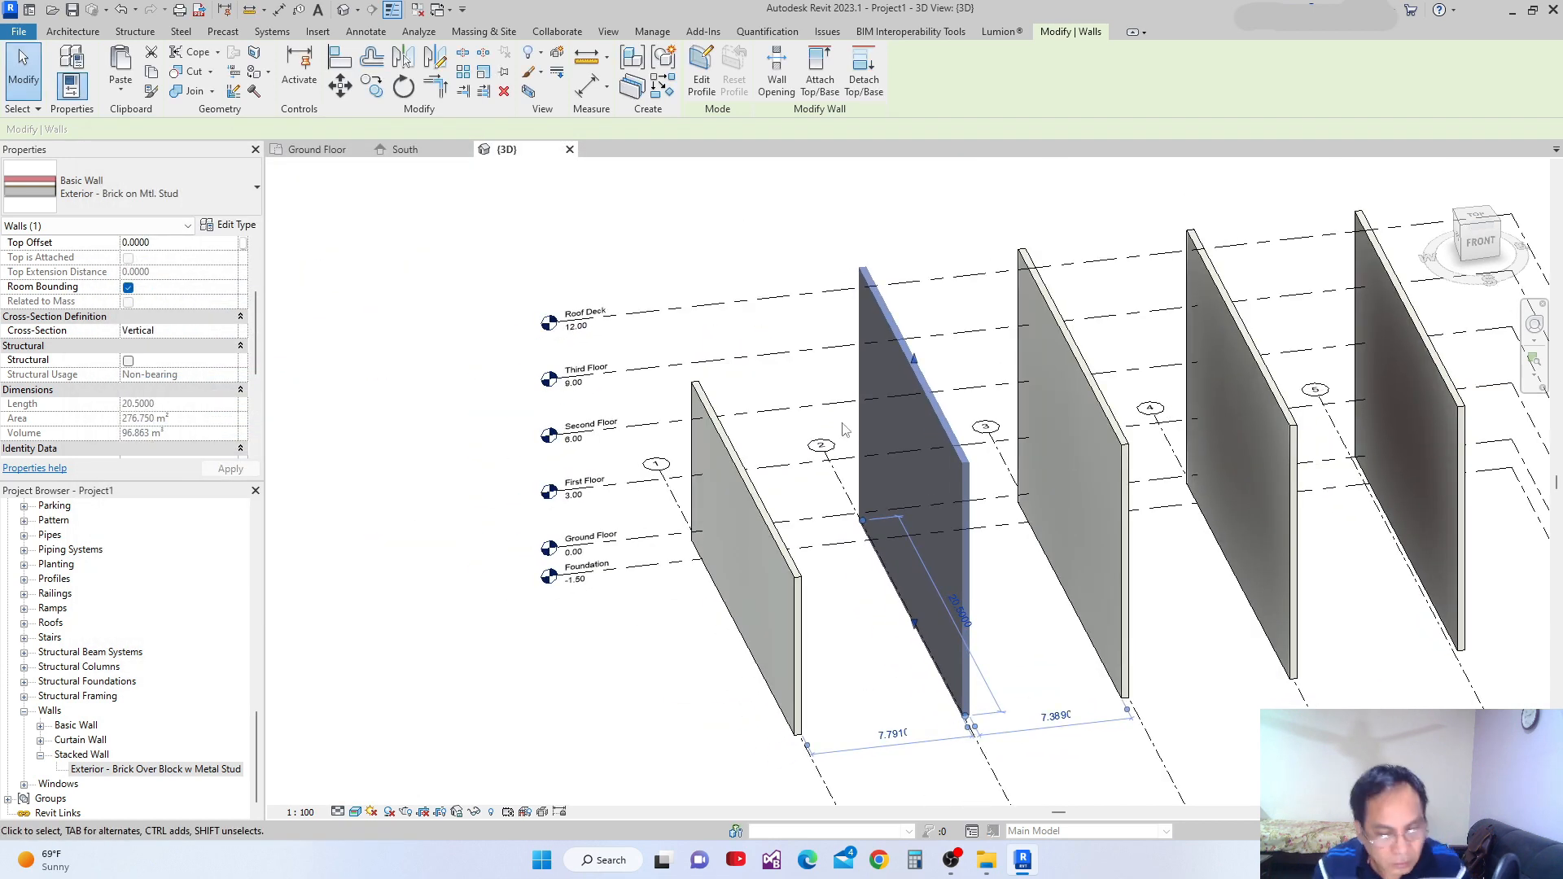
mouse_move(817, 496)
shift+middle_down()
mouse_move(838, 492)
mouse_move(897, 541)
mouse_move(893, 513)
mouse_move(815, 506)
shift+middle_up()
click(754, 456)
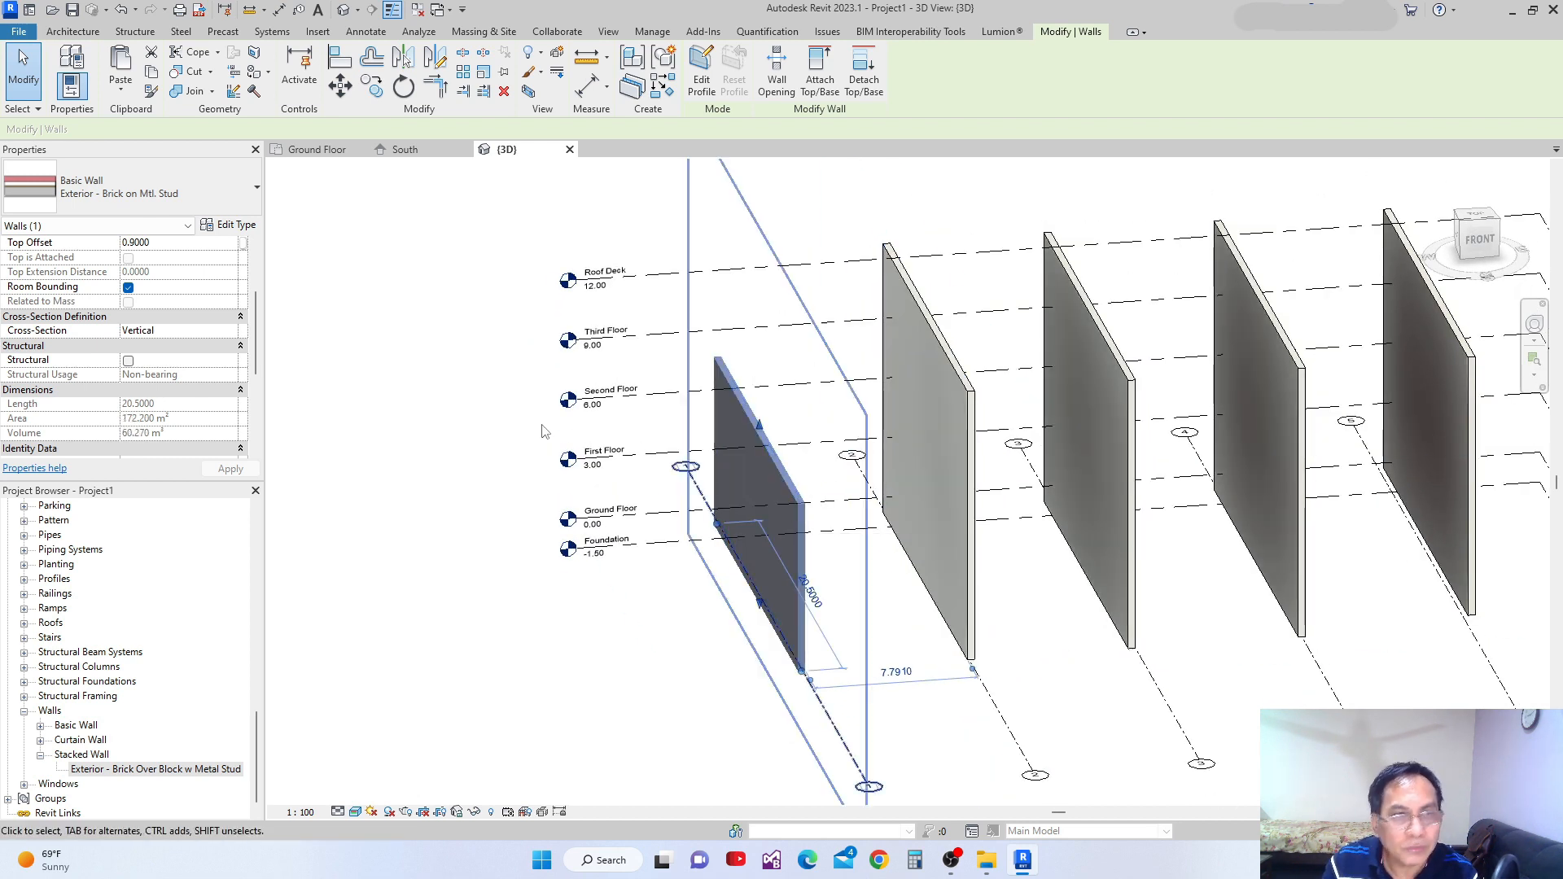
click(229, 225)
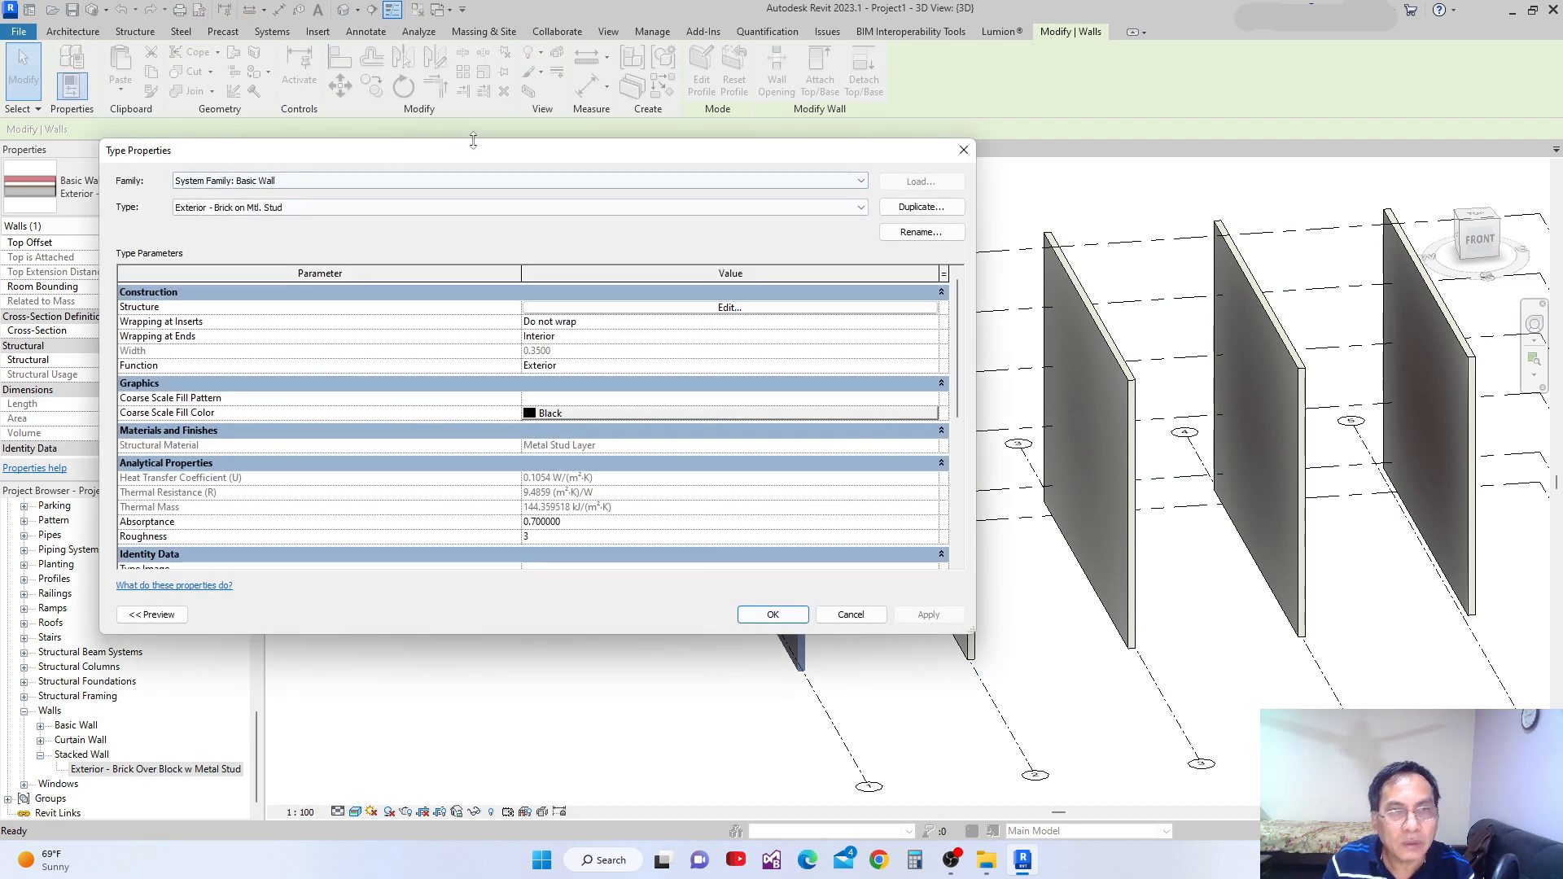
drag(477, 151, 491, 166)
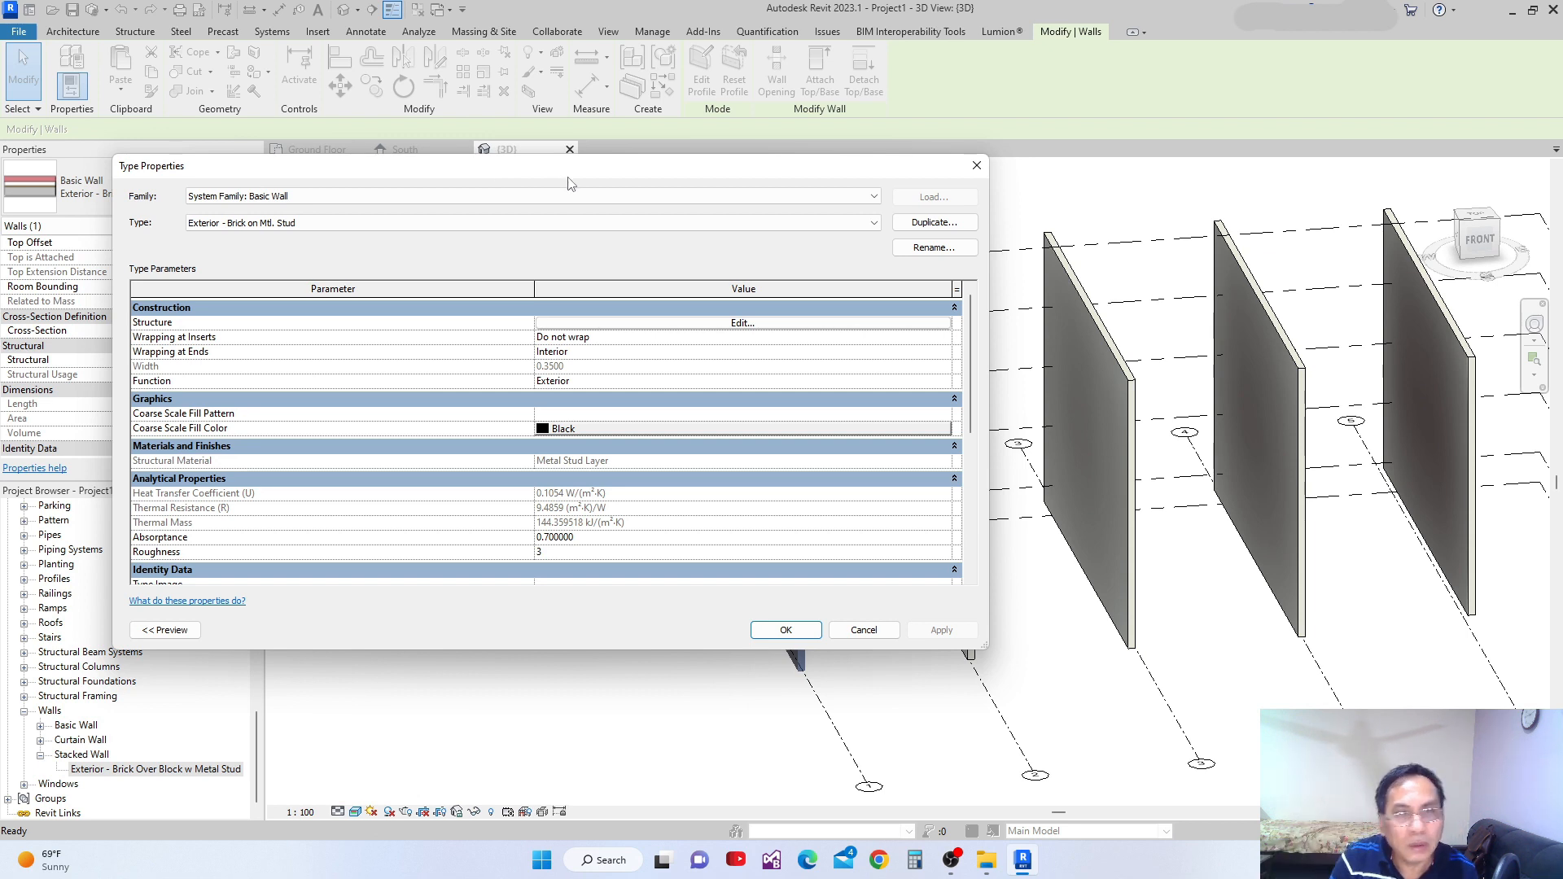
drag(611, 166, 657, 215)
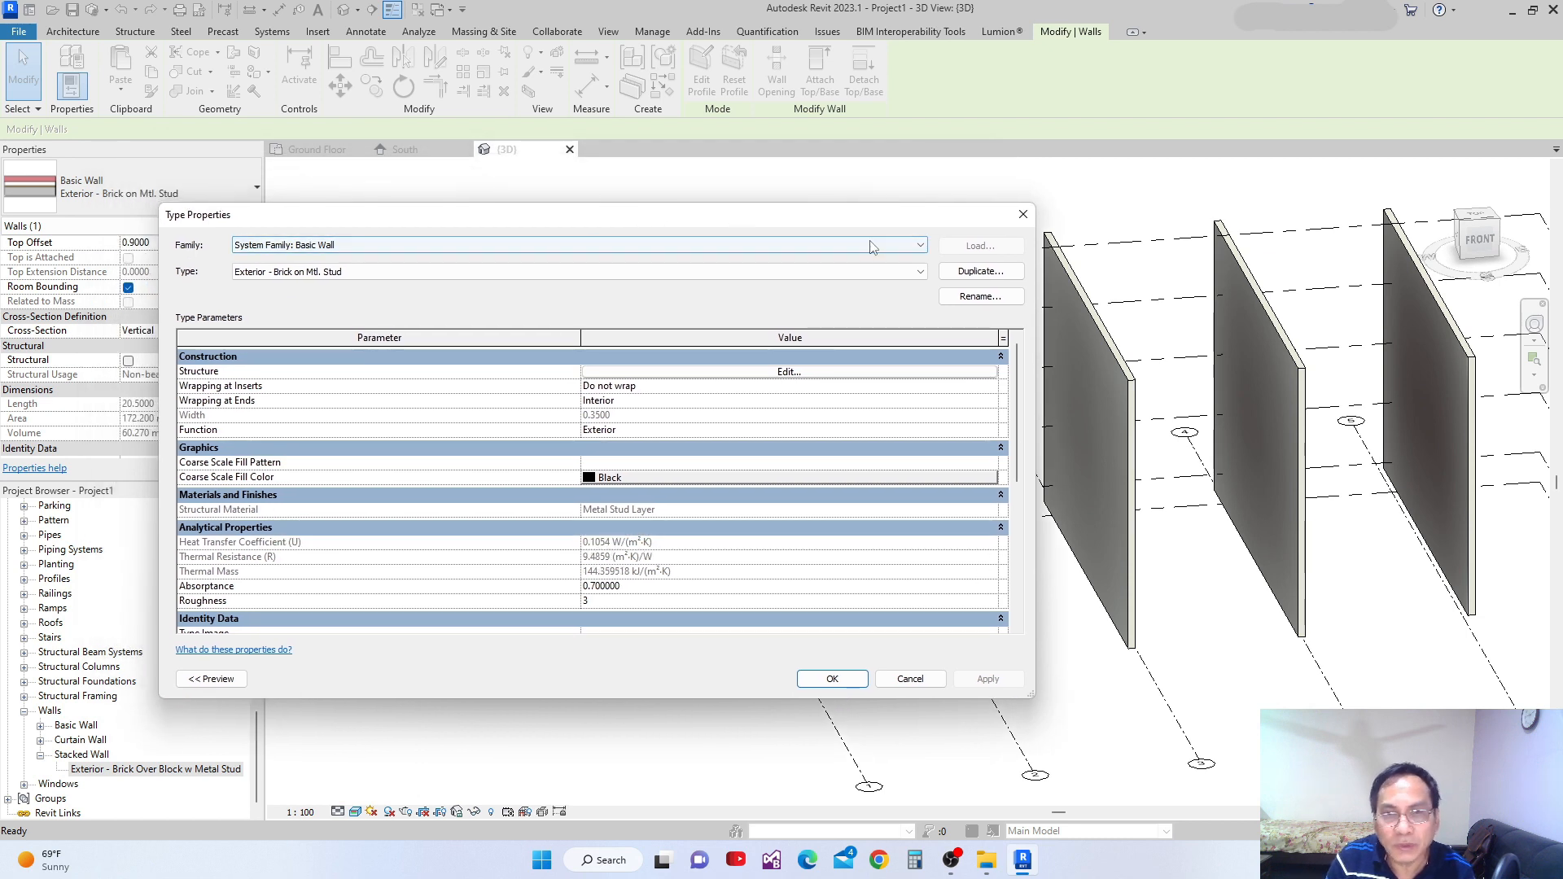
drag(847, 224, 742, 211)
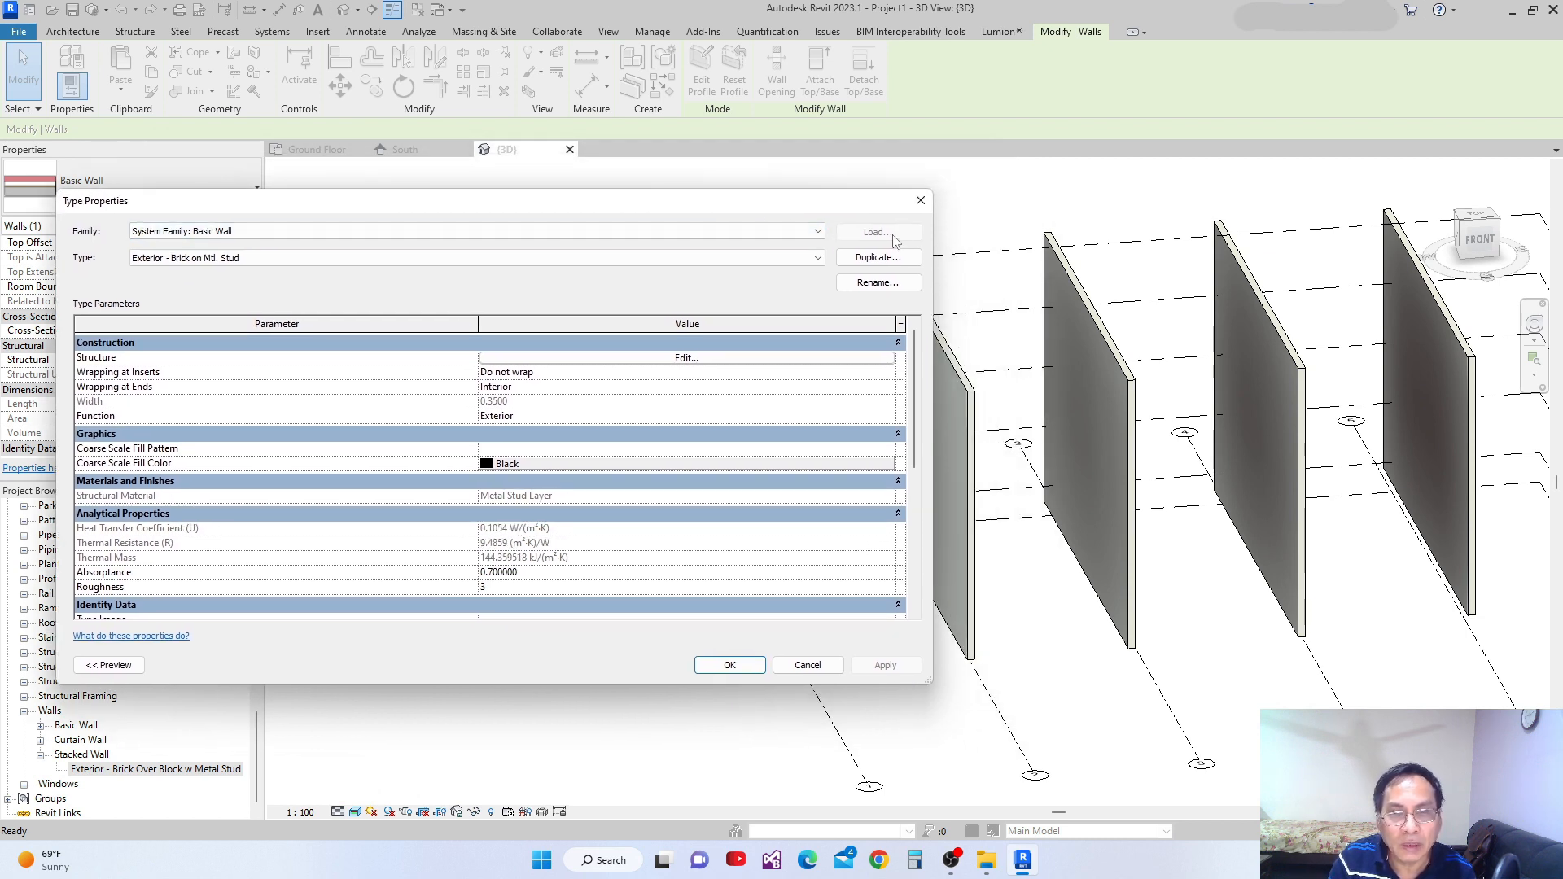
drag(491, 211, 605, 232)
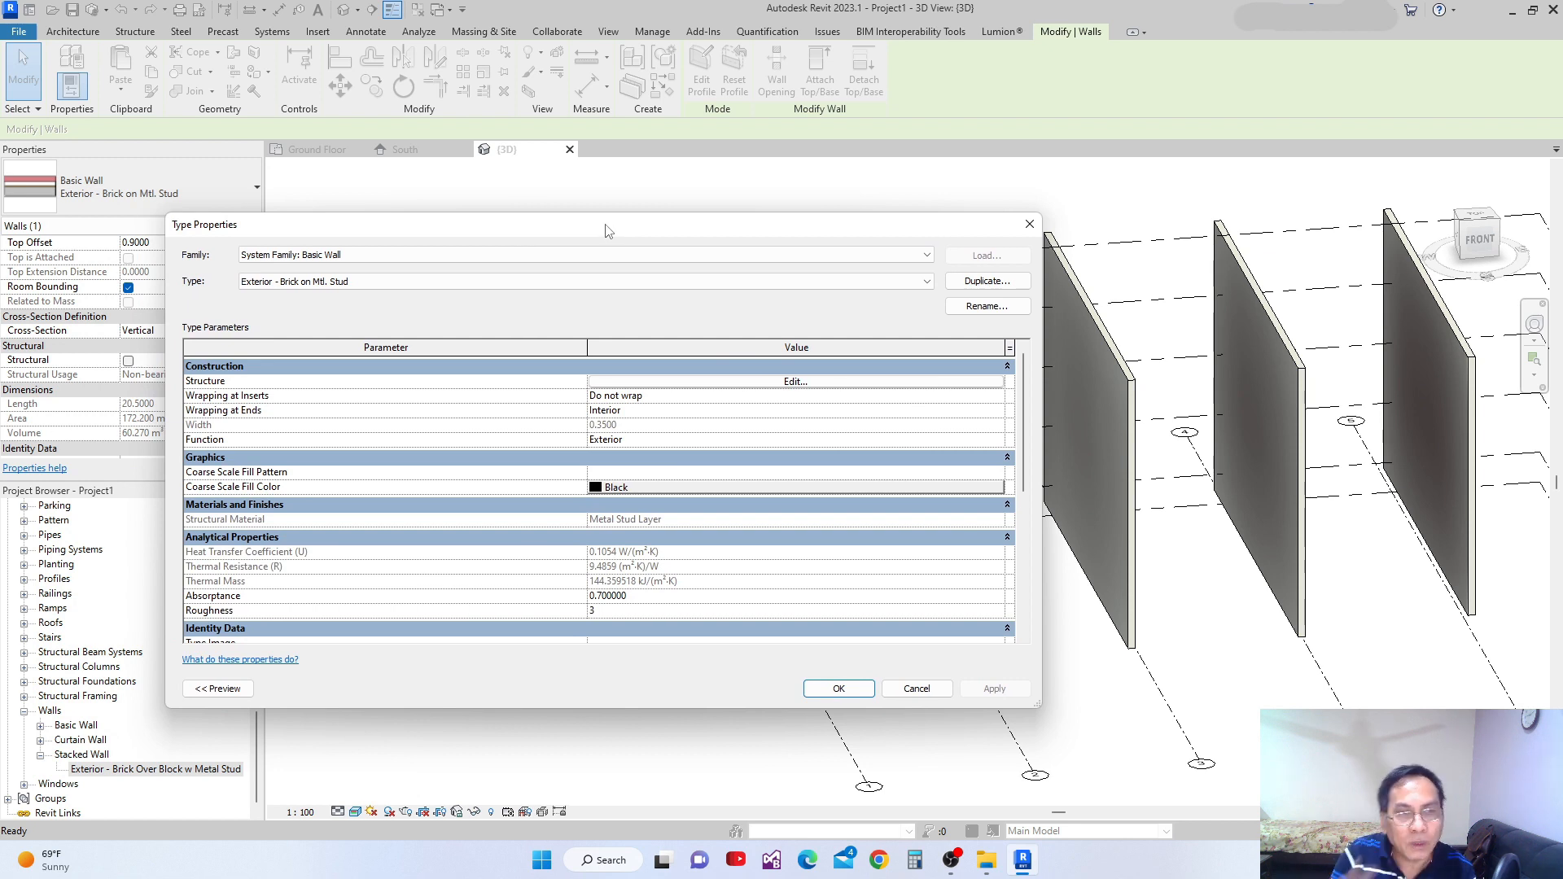
drag(795, 230, 718, 230)
click(893, 283)
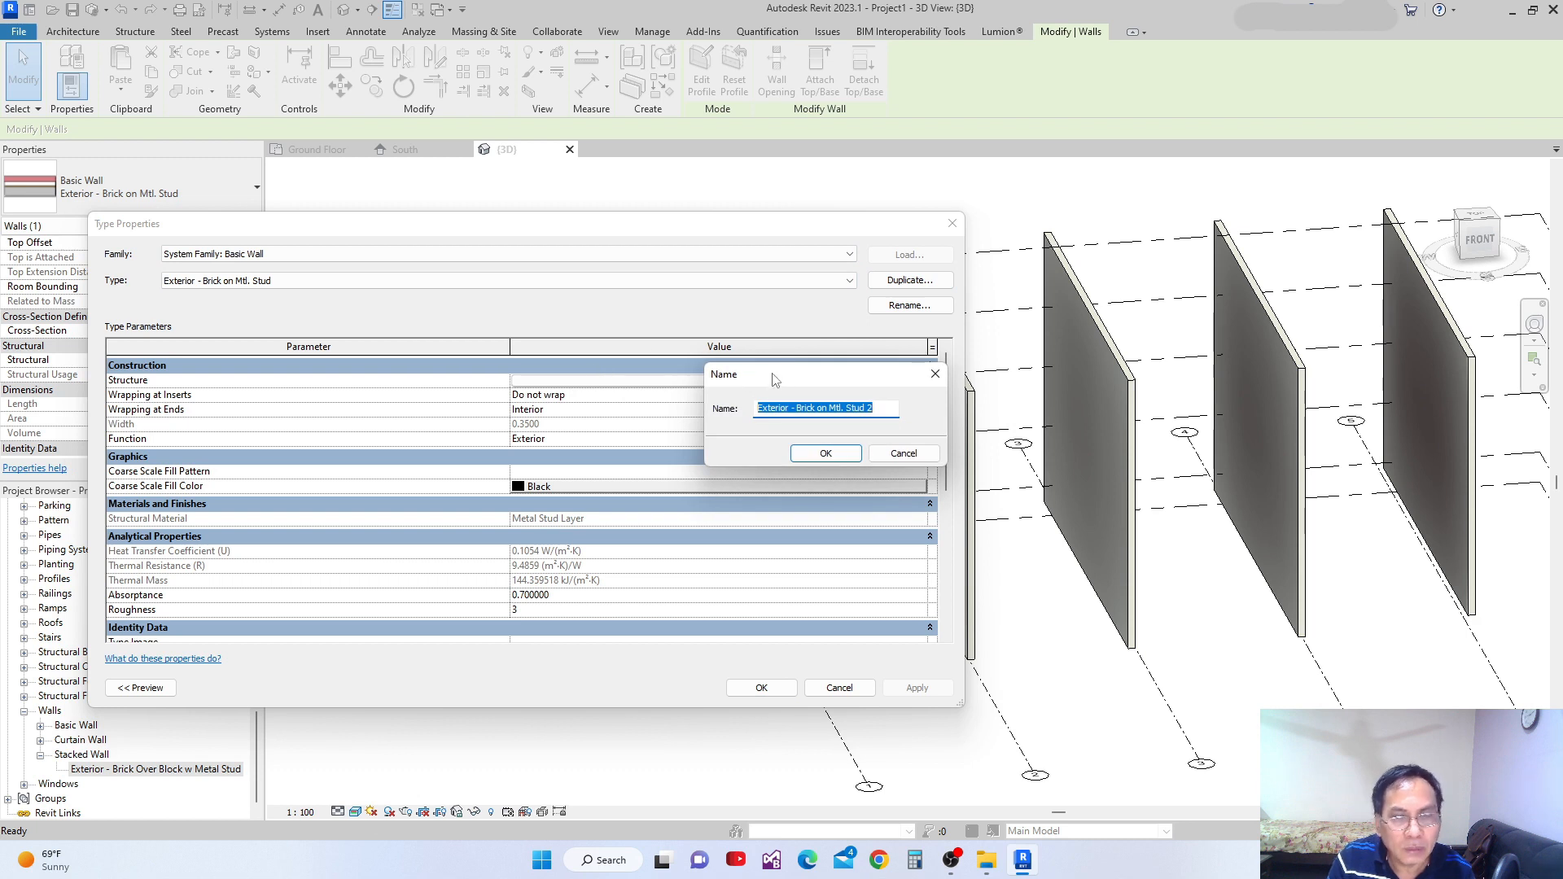
drag(778, 381, 629, 350)
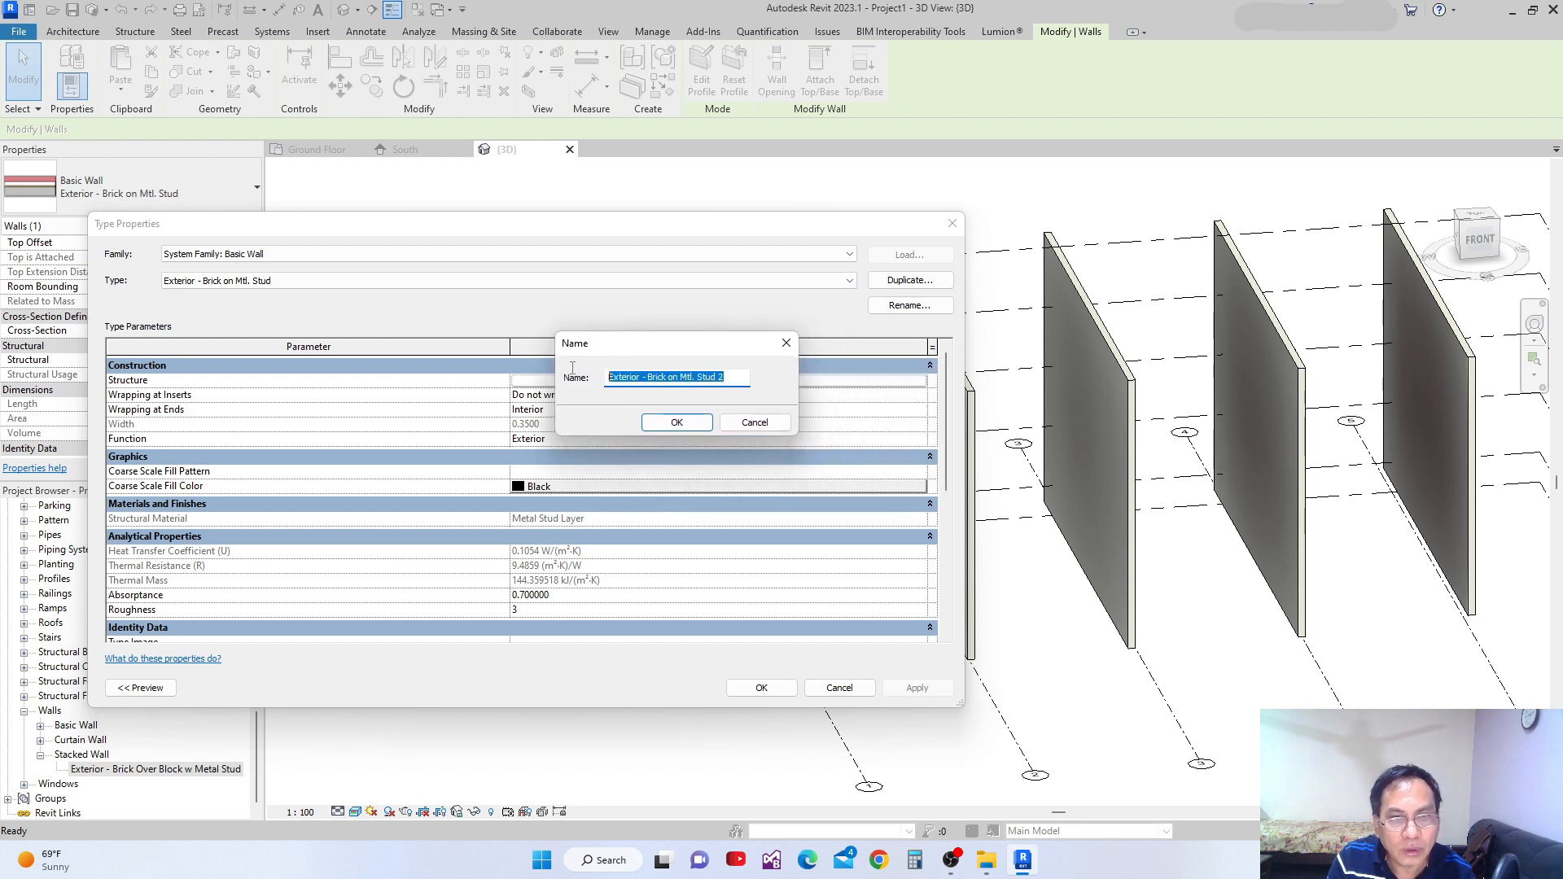
text(Wall)
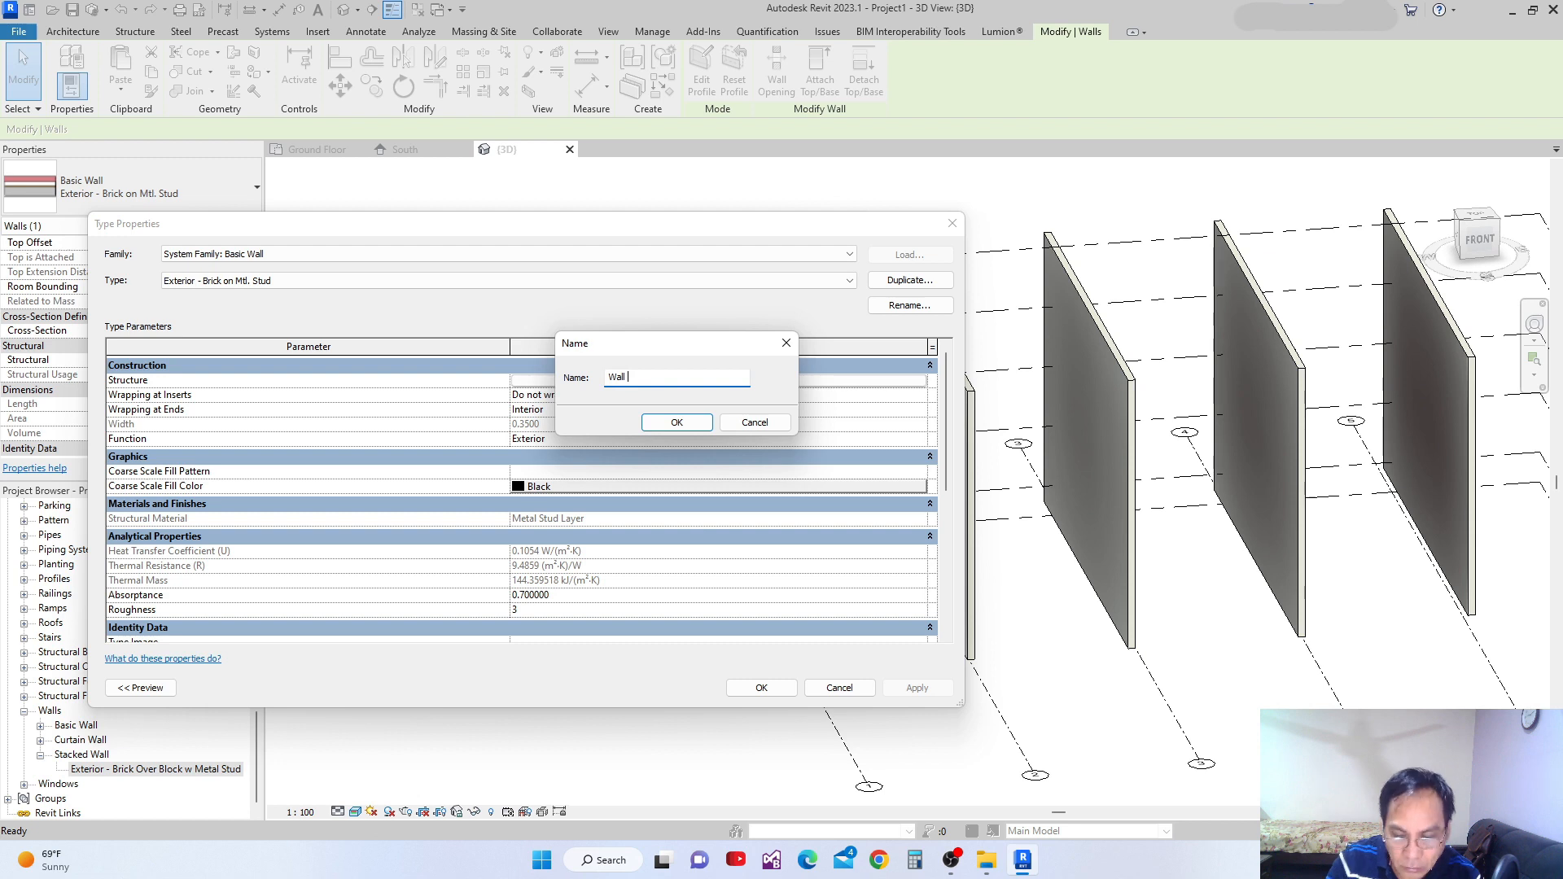
text(1)
click(677, 422)
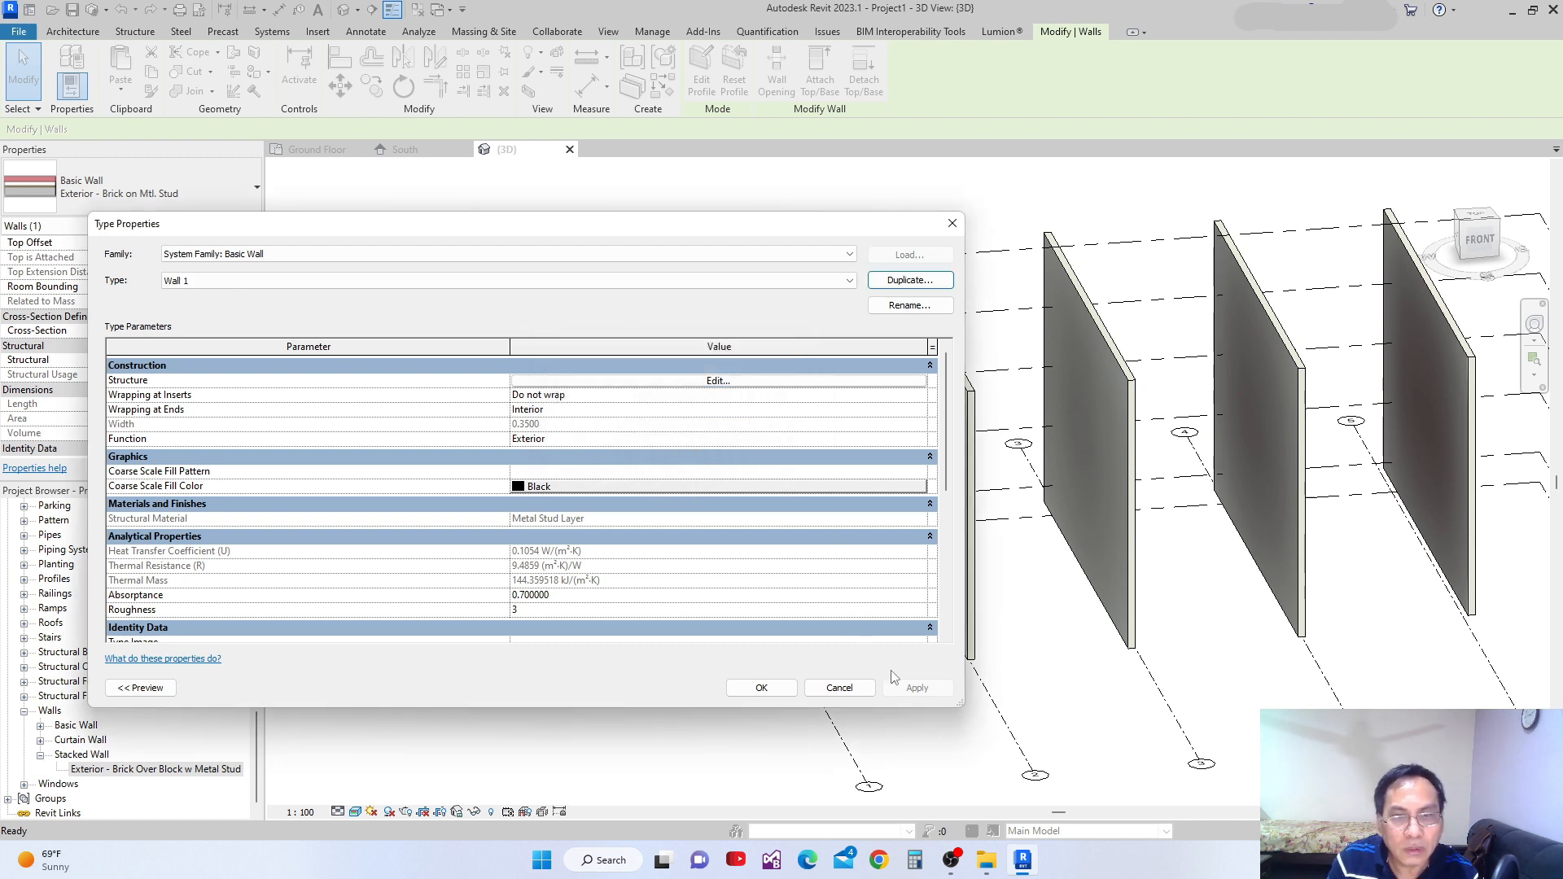
click(759, 694)
Check the type properties of the wall on grid 1
middle_drag(834, 610, 930, 634)
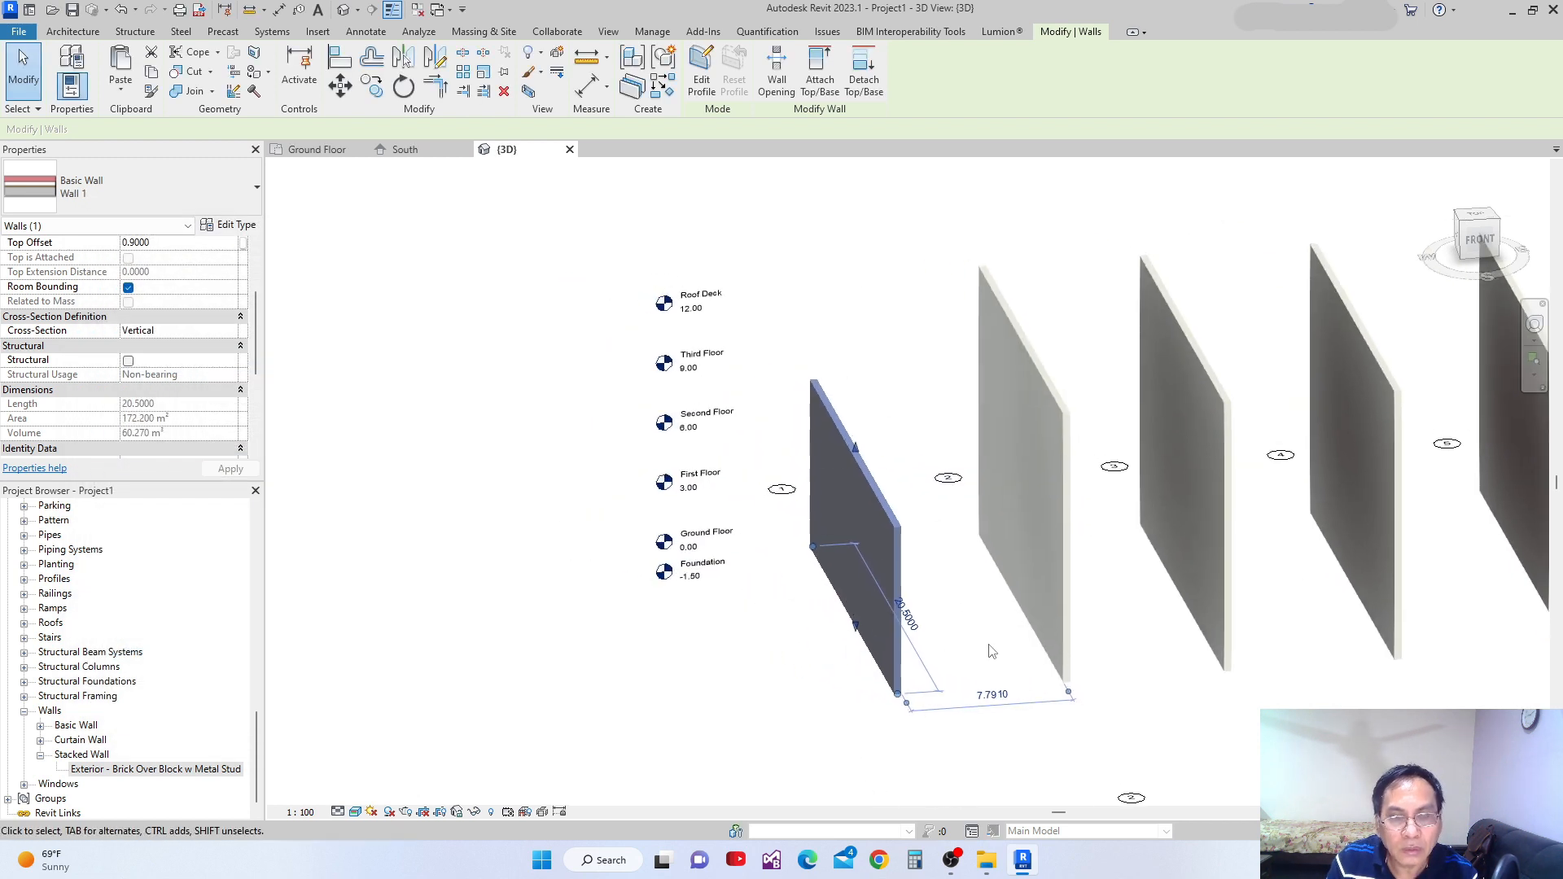
click(991, 649)
click(855, 472)
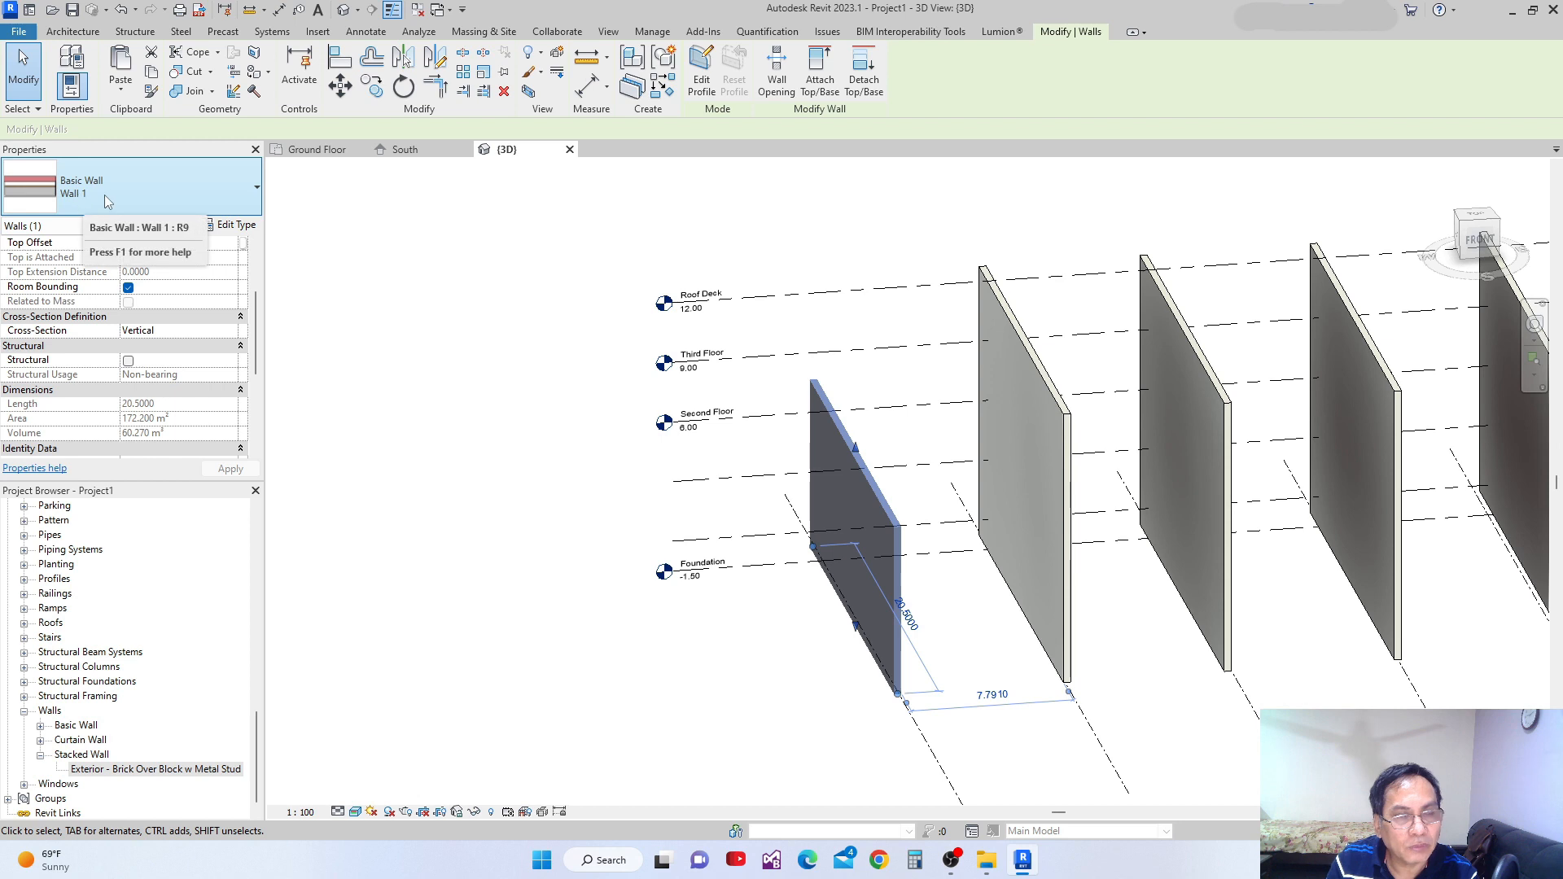
click(231, 227)
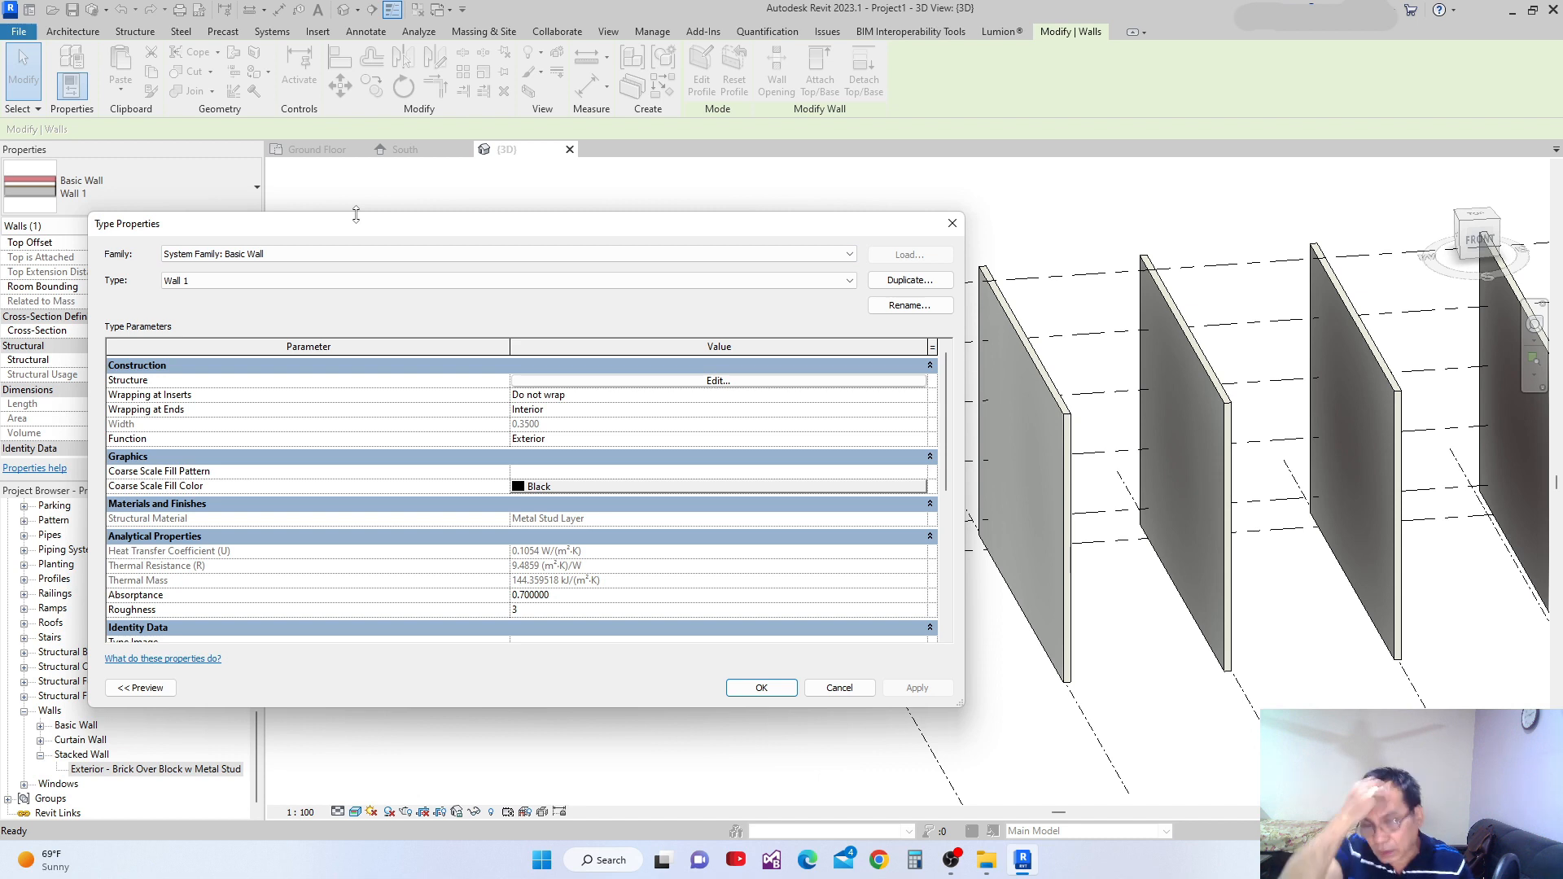
click(764, 690)
Duplicate the type of the wall on grid 2 as "Wall 2" and apply it to that wall
scroll(768, 628, down, 2)
middle_drag(911, 557, 764, 579)
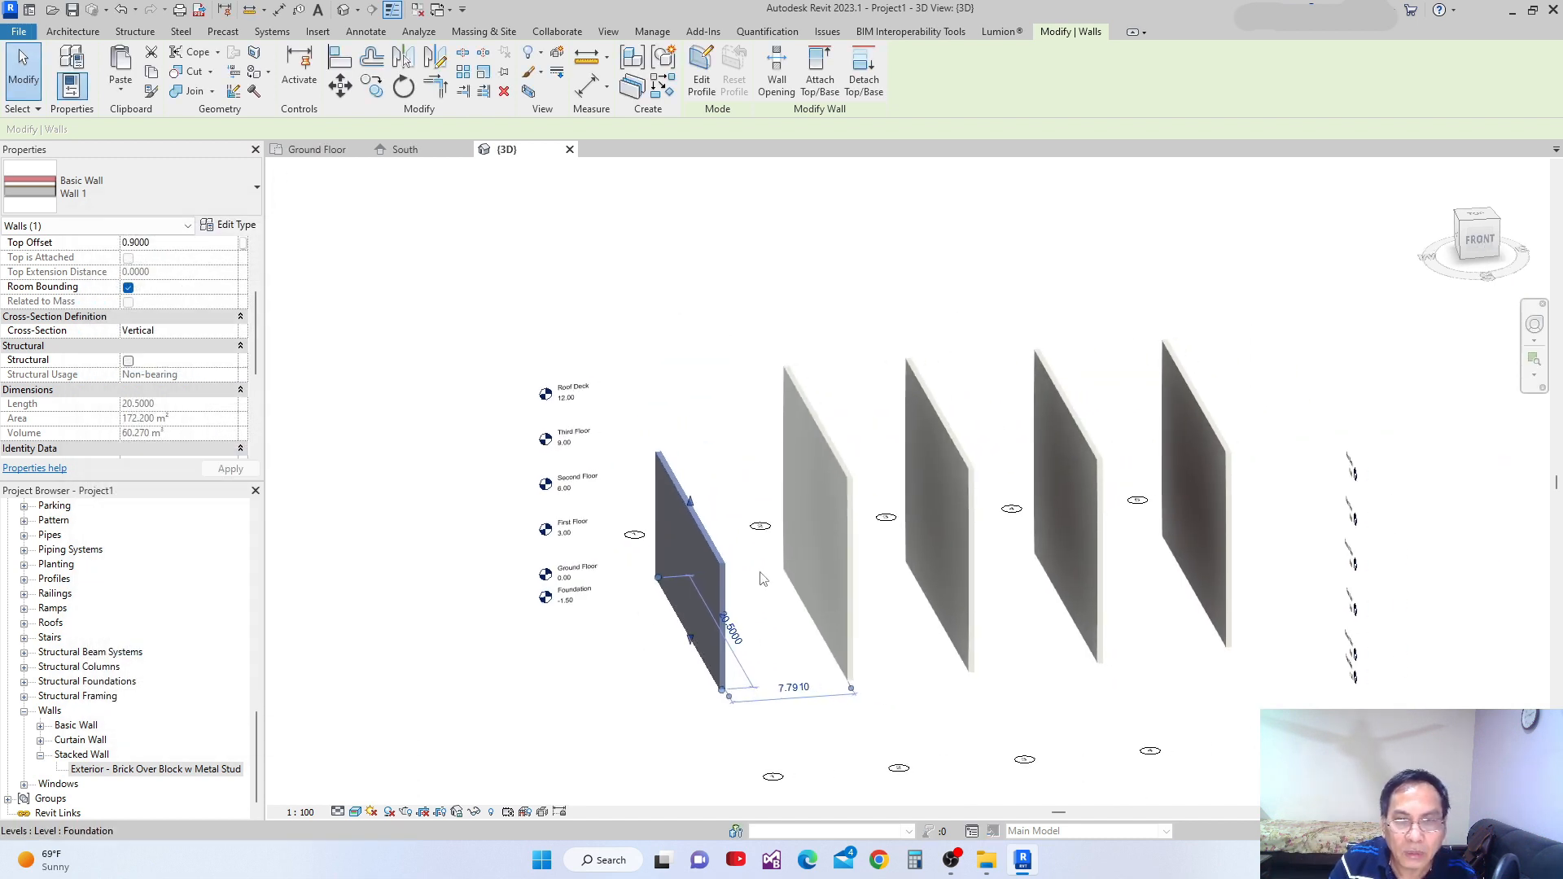
click(851, 489)
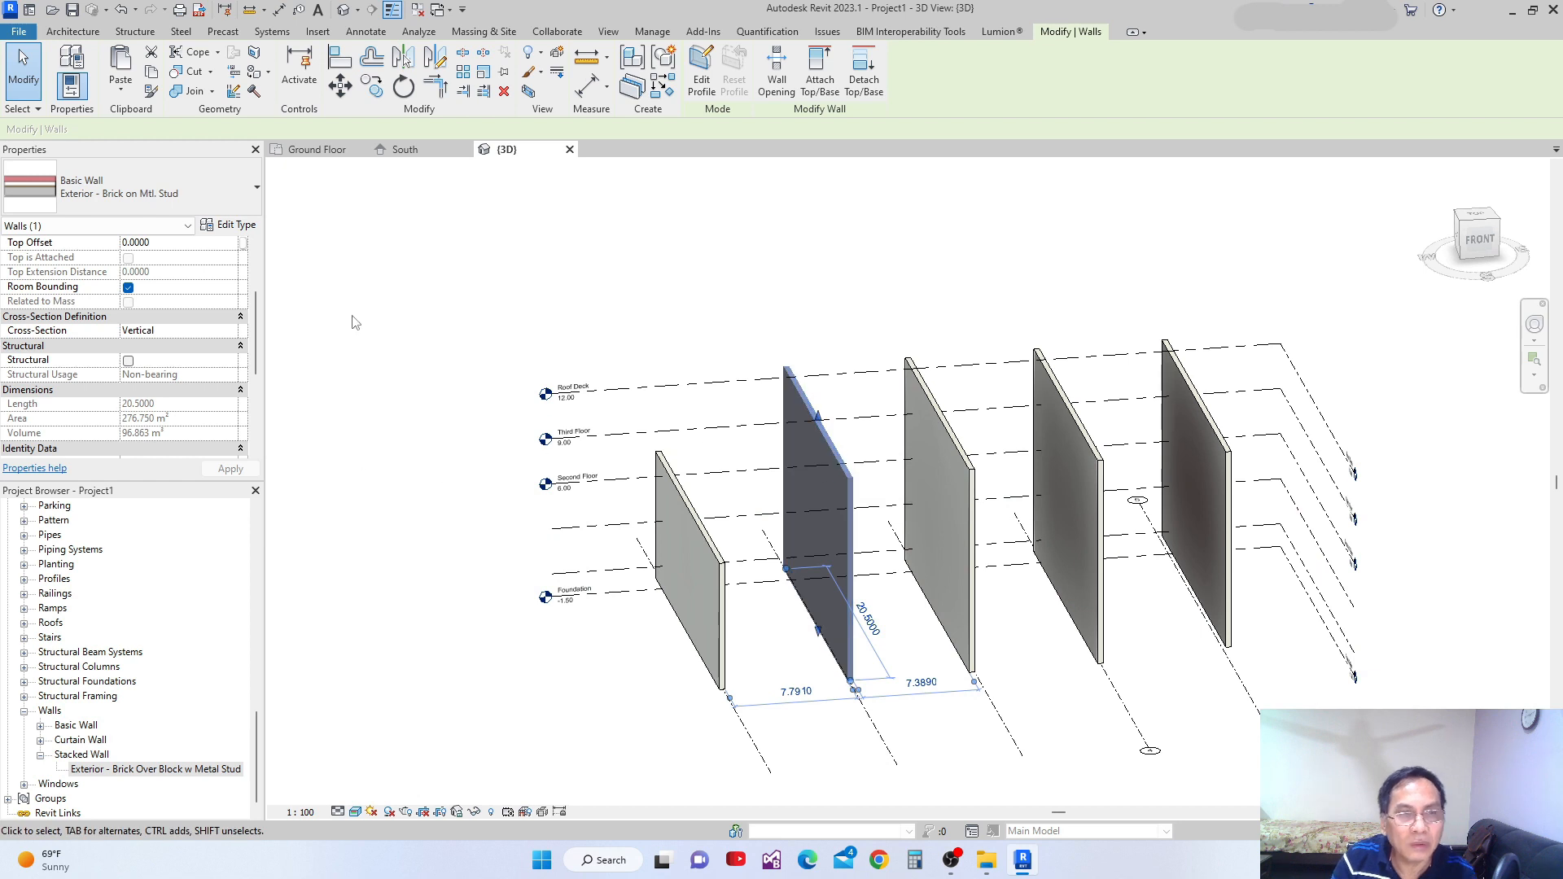
click(232, 225)
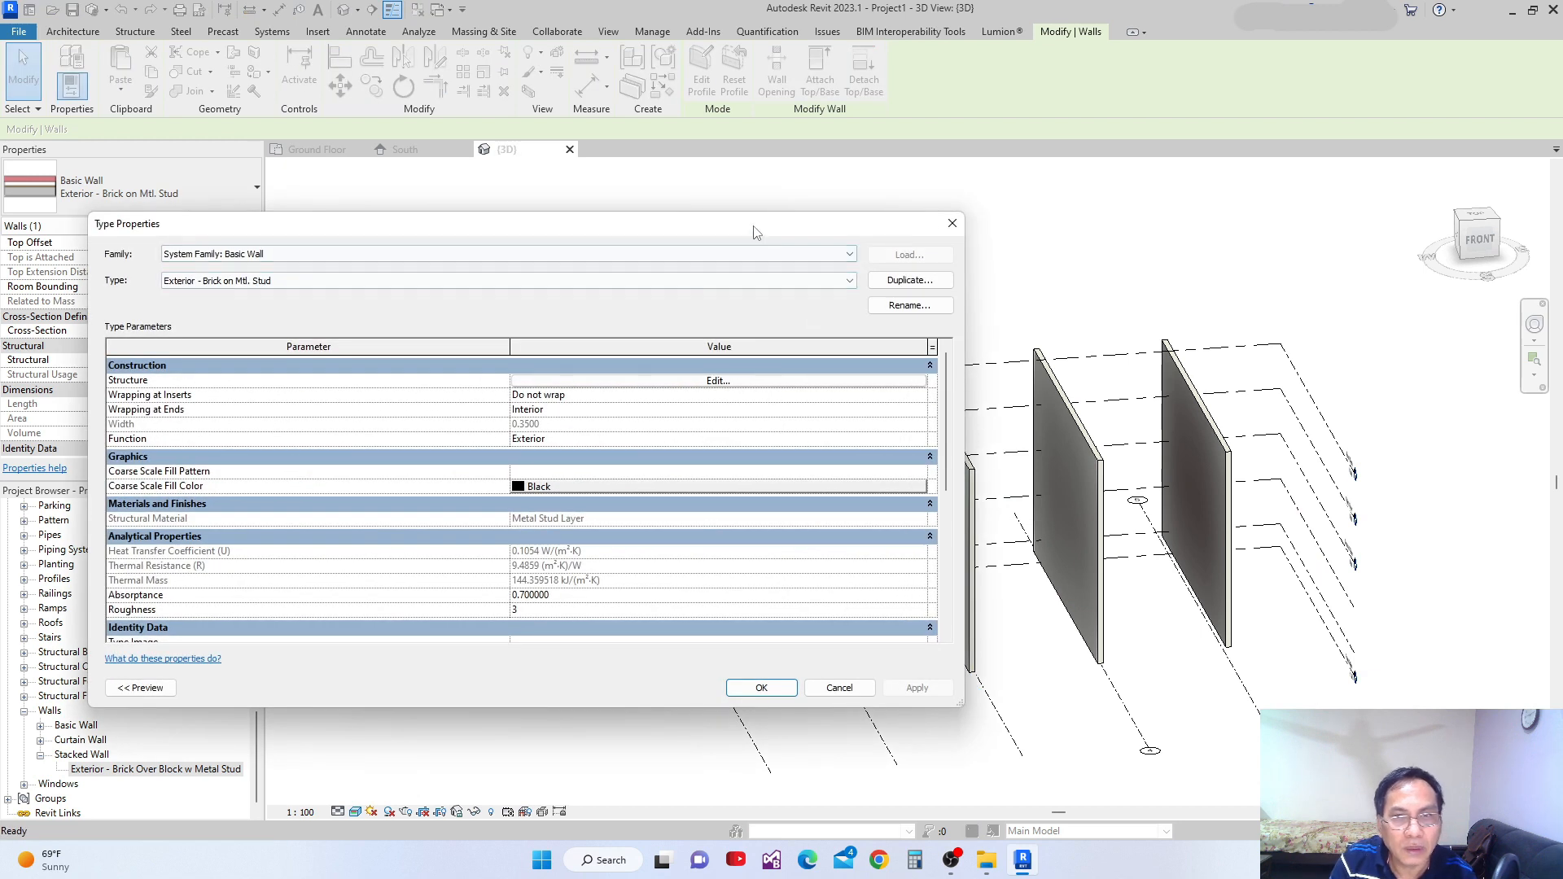
drag(754, 232, 825, 240)
click(982, 288)
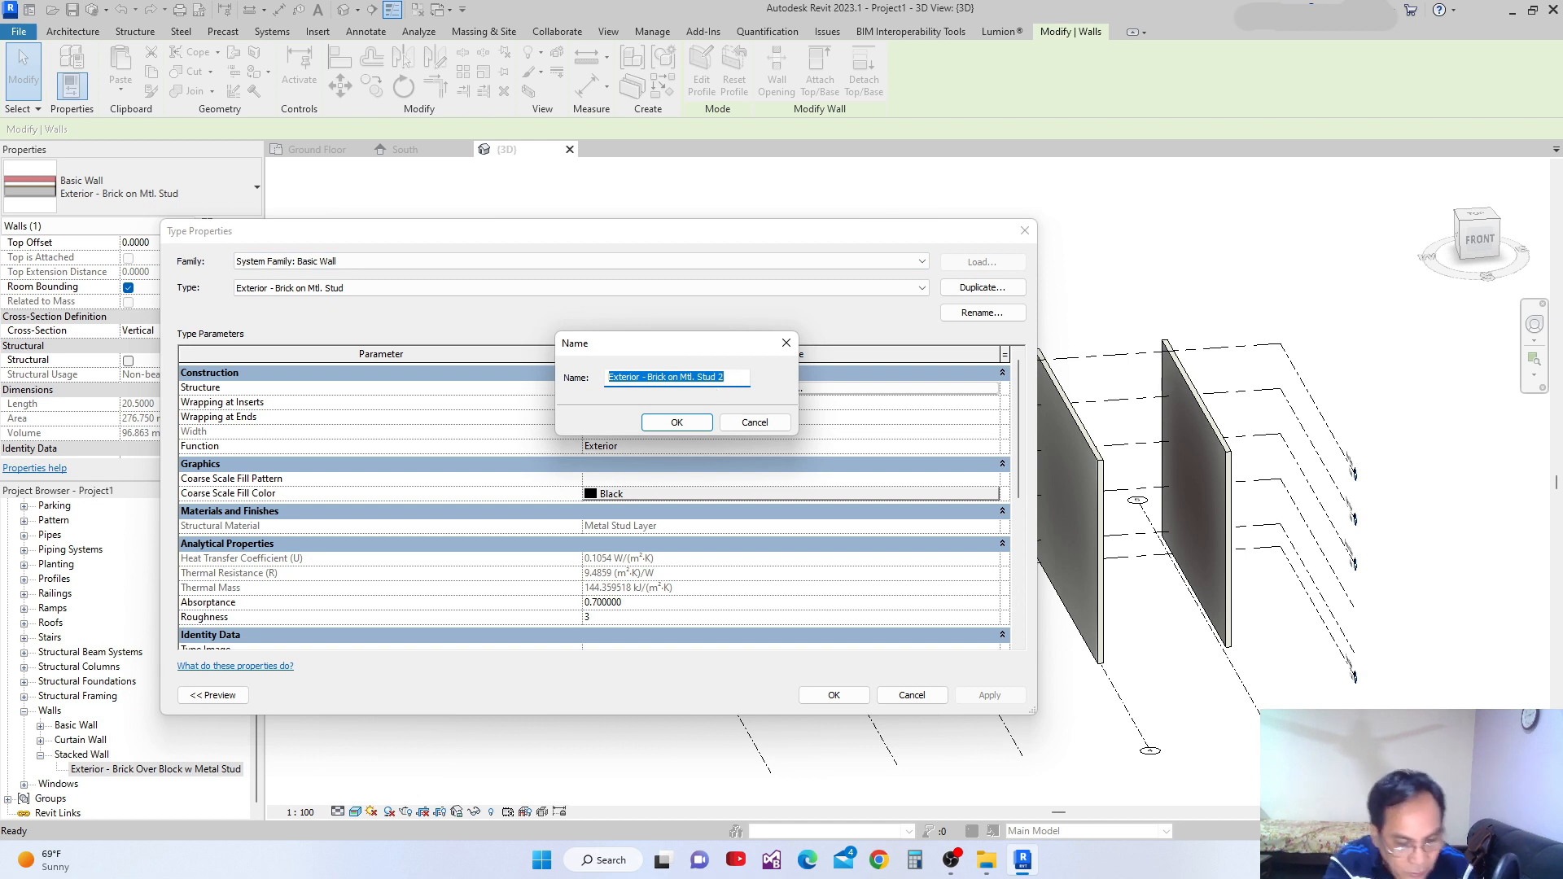
text(Wall)
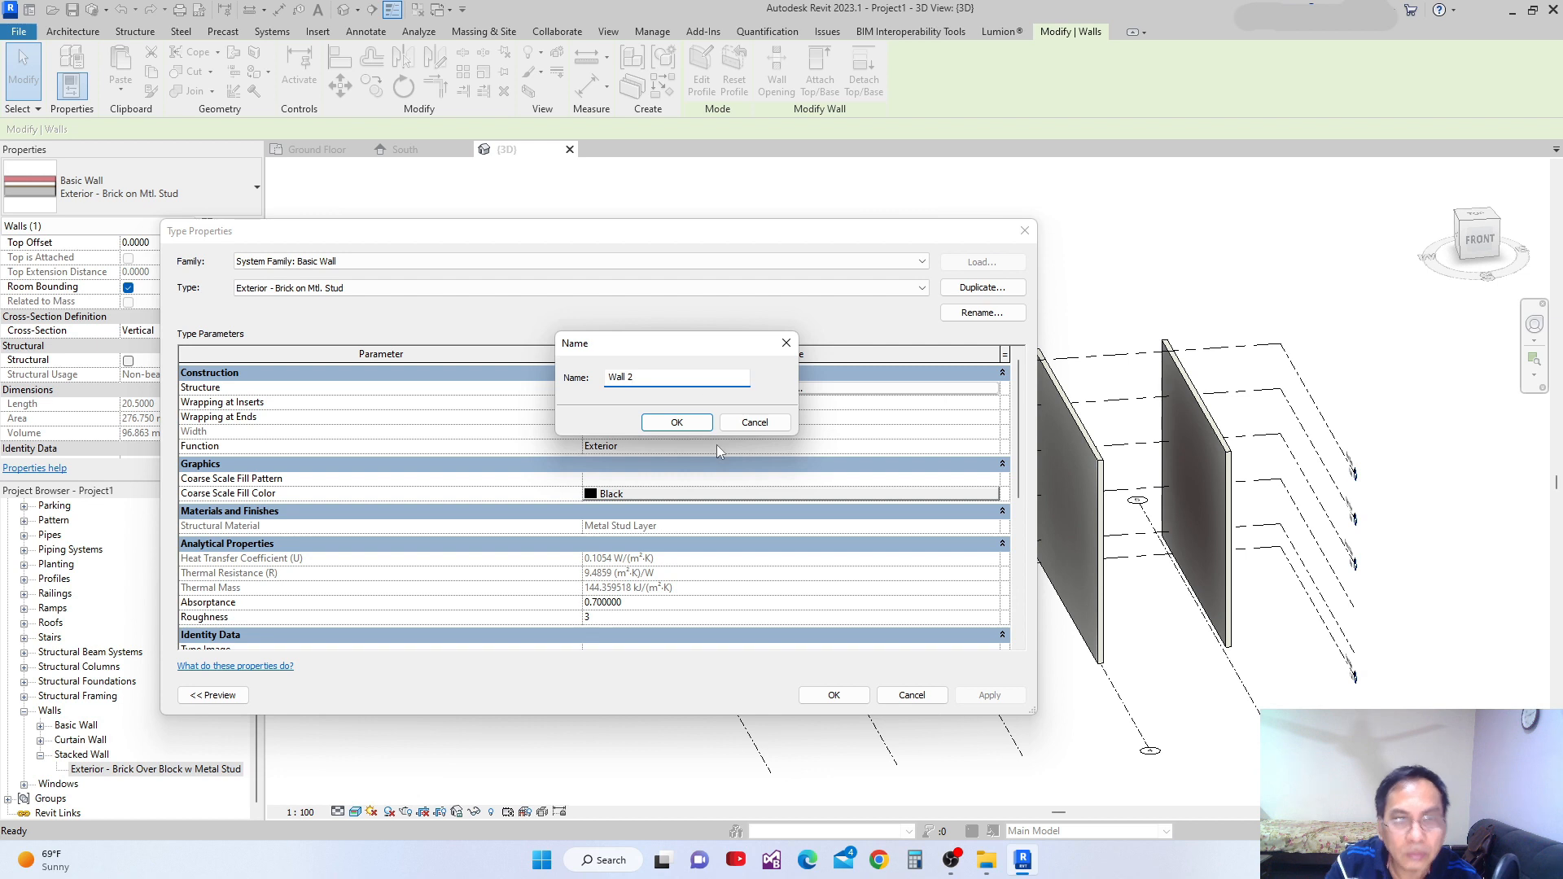
click(673, 424)
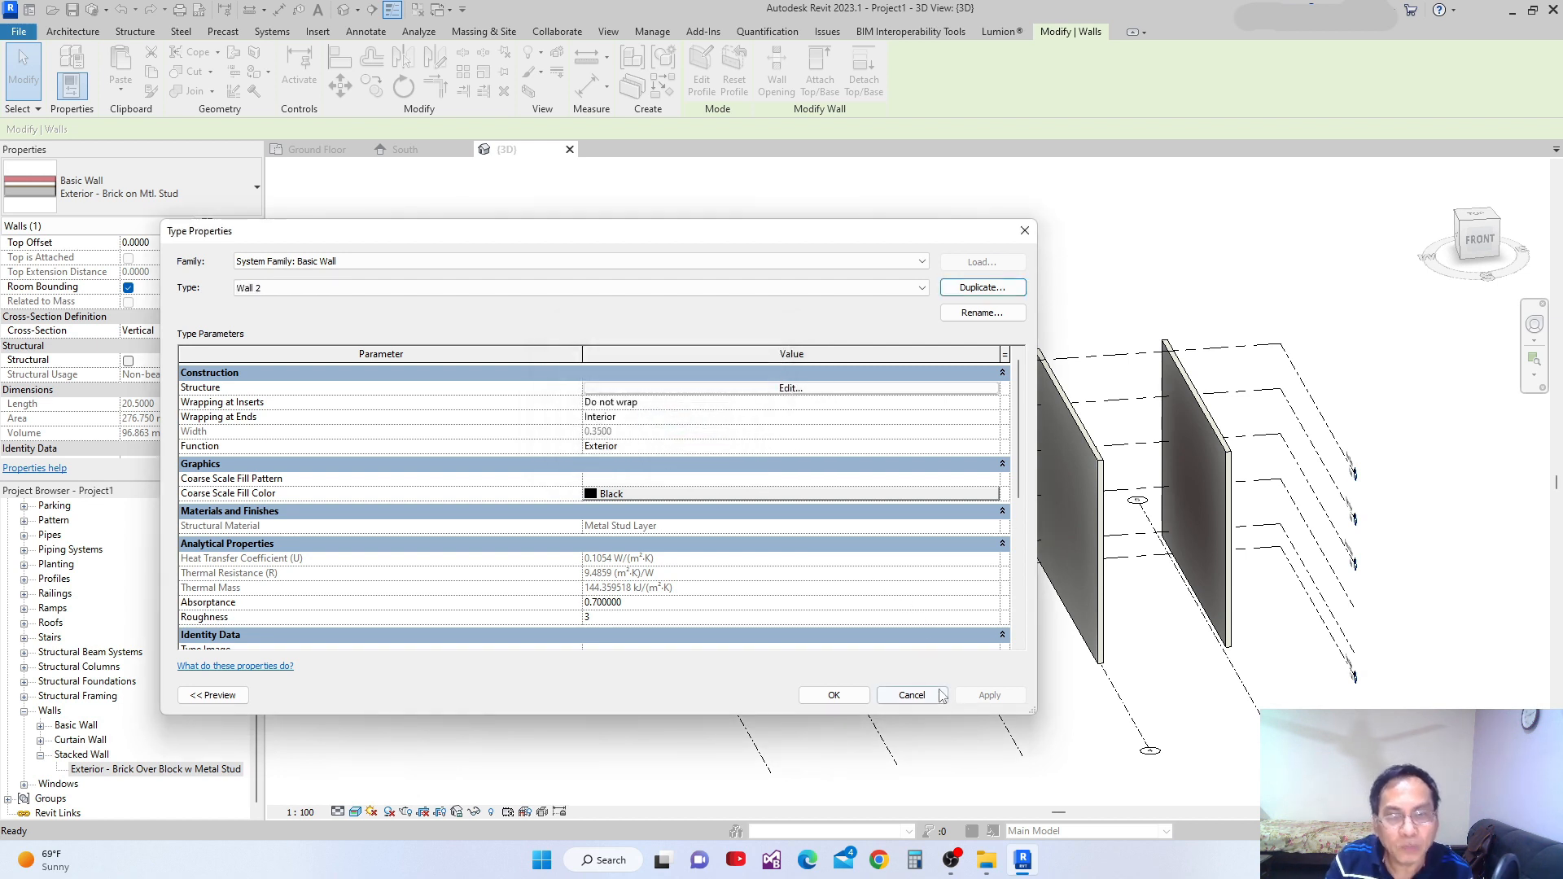
click(834, 695)
Duplicate the type of the wall on grid 3 as "Wall 3" and apply it to that wall
click(898, 512)
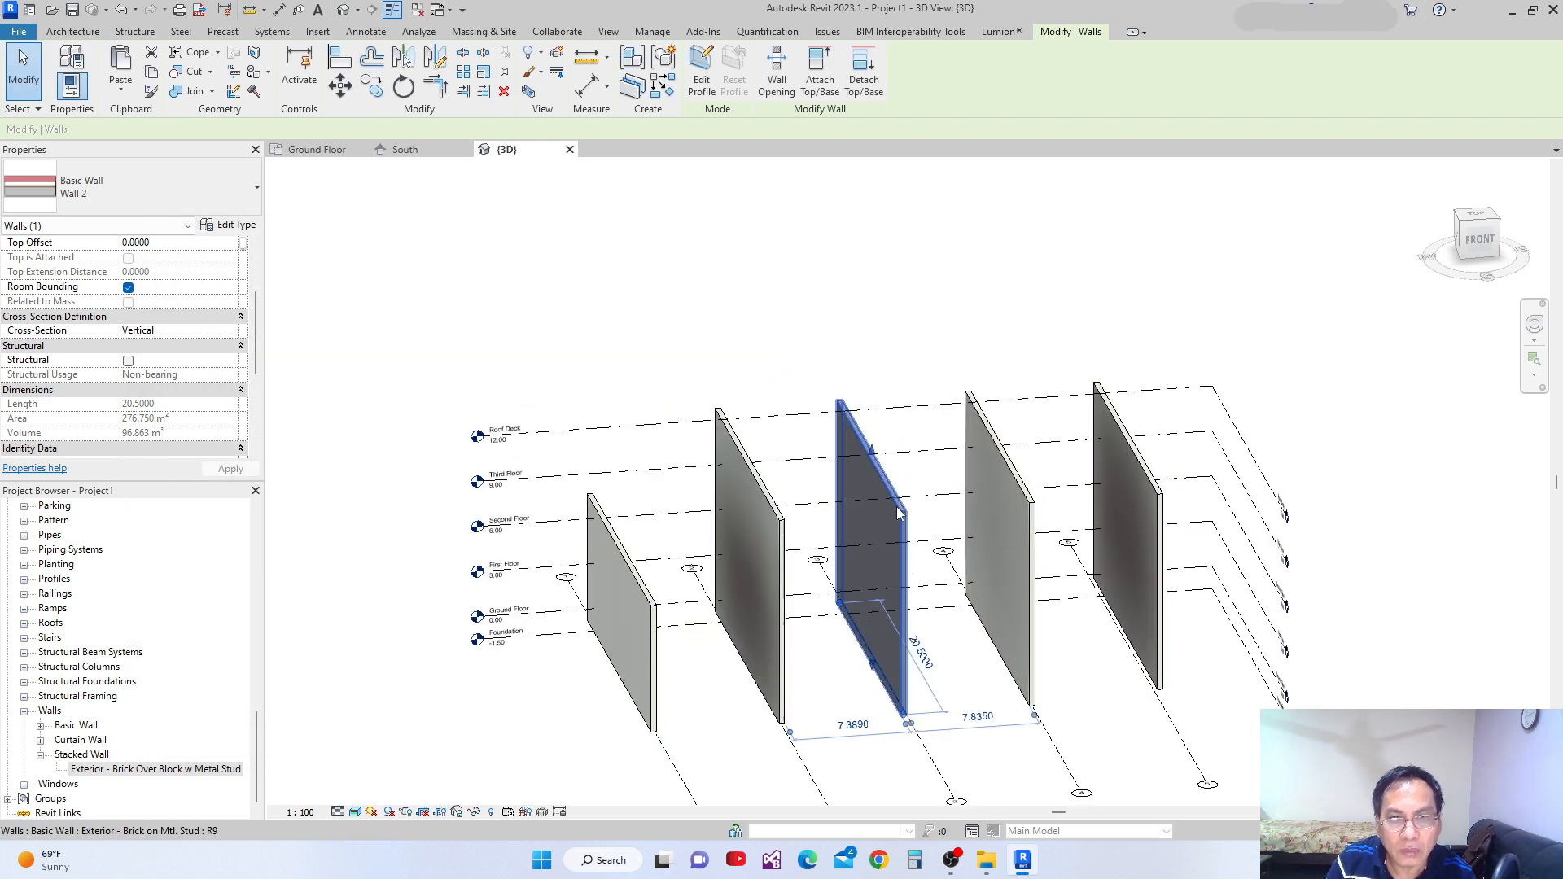
click(229, 224)
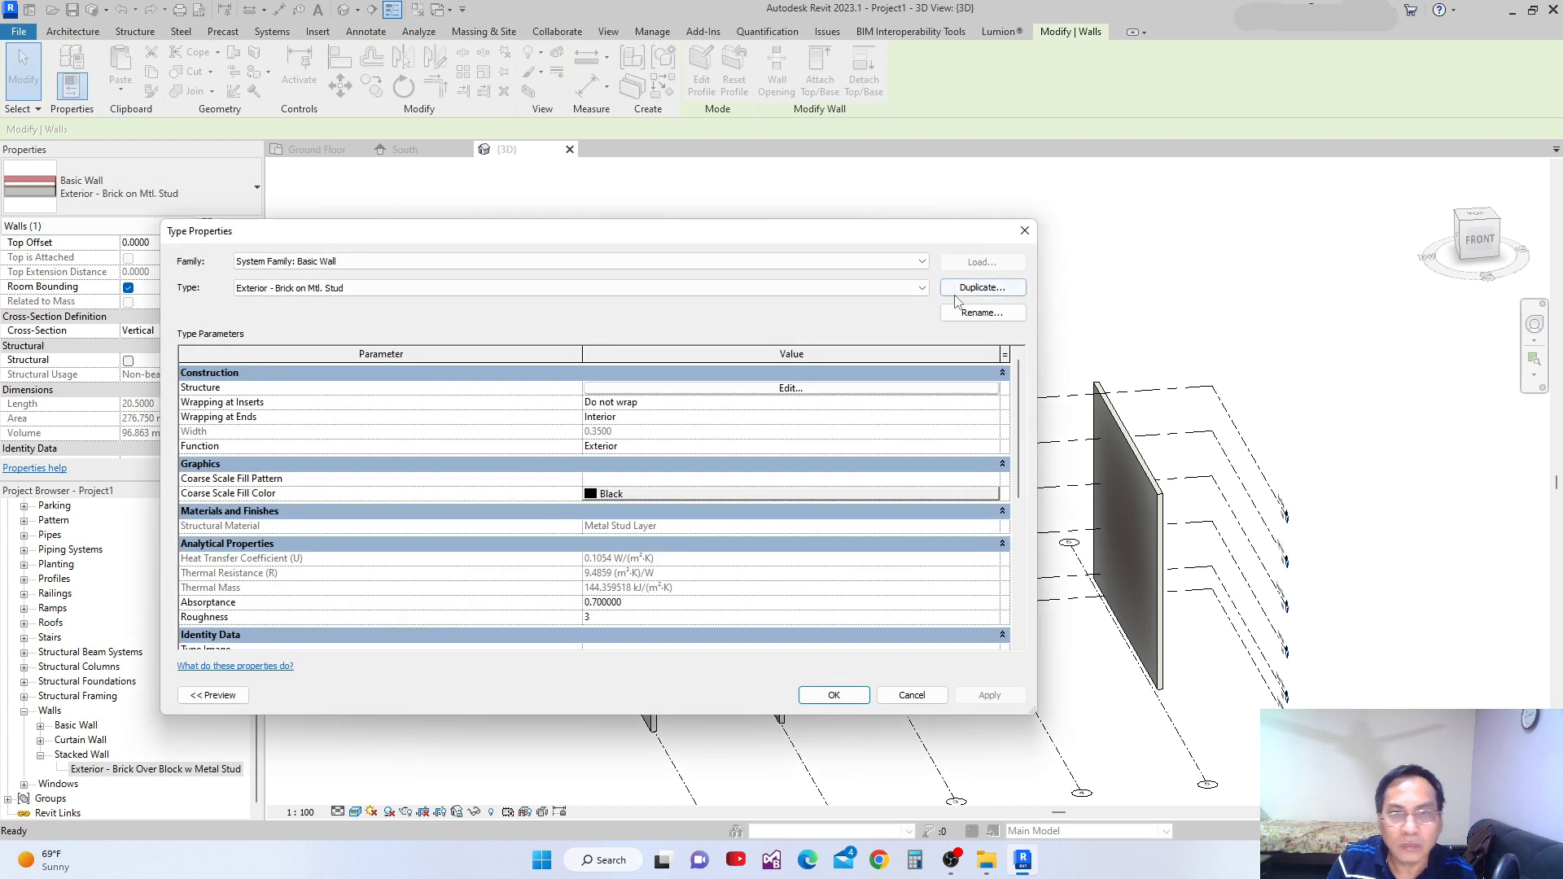
click(982, 288)
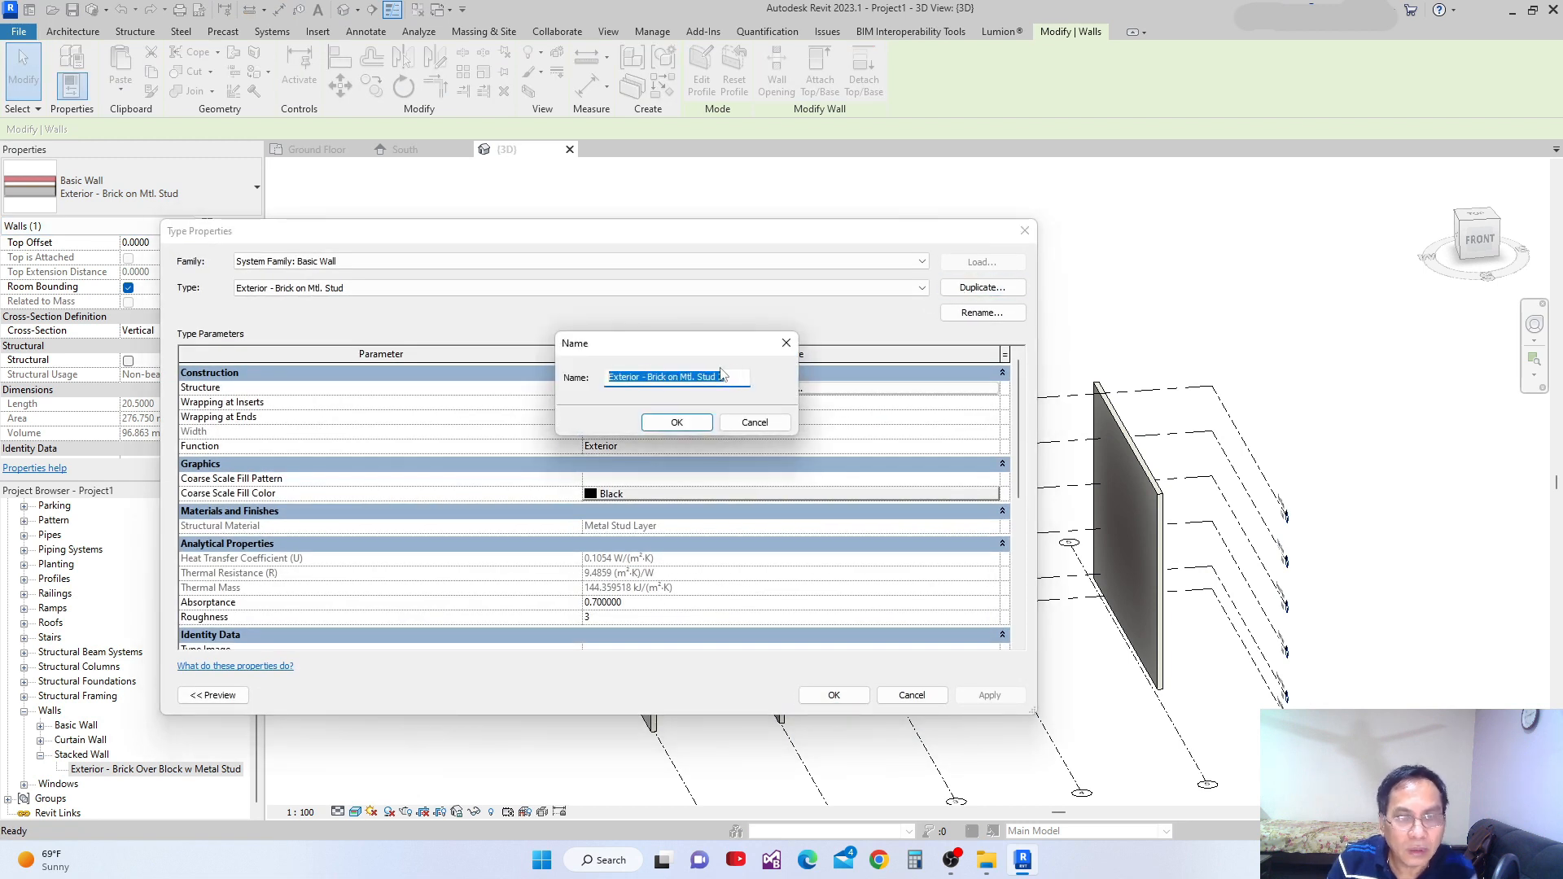
text(Wall 3)
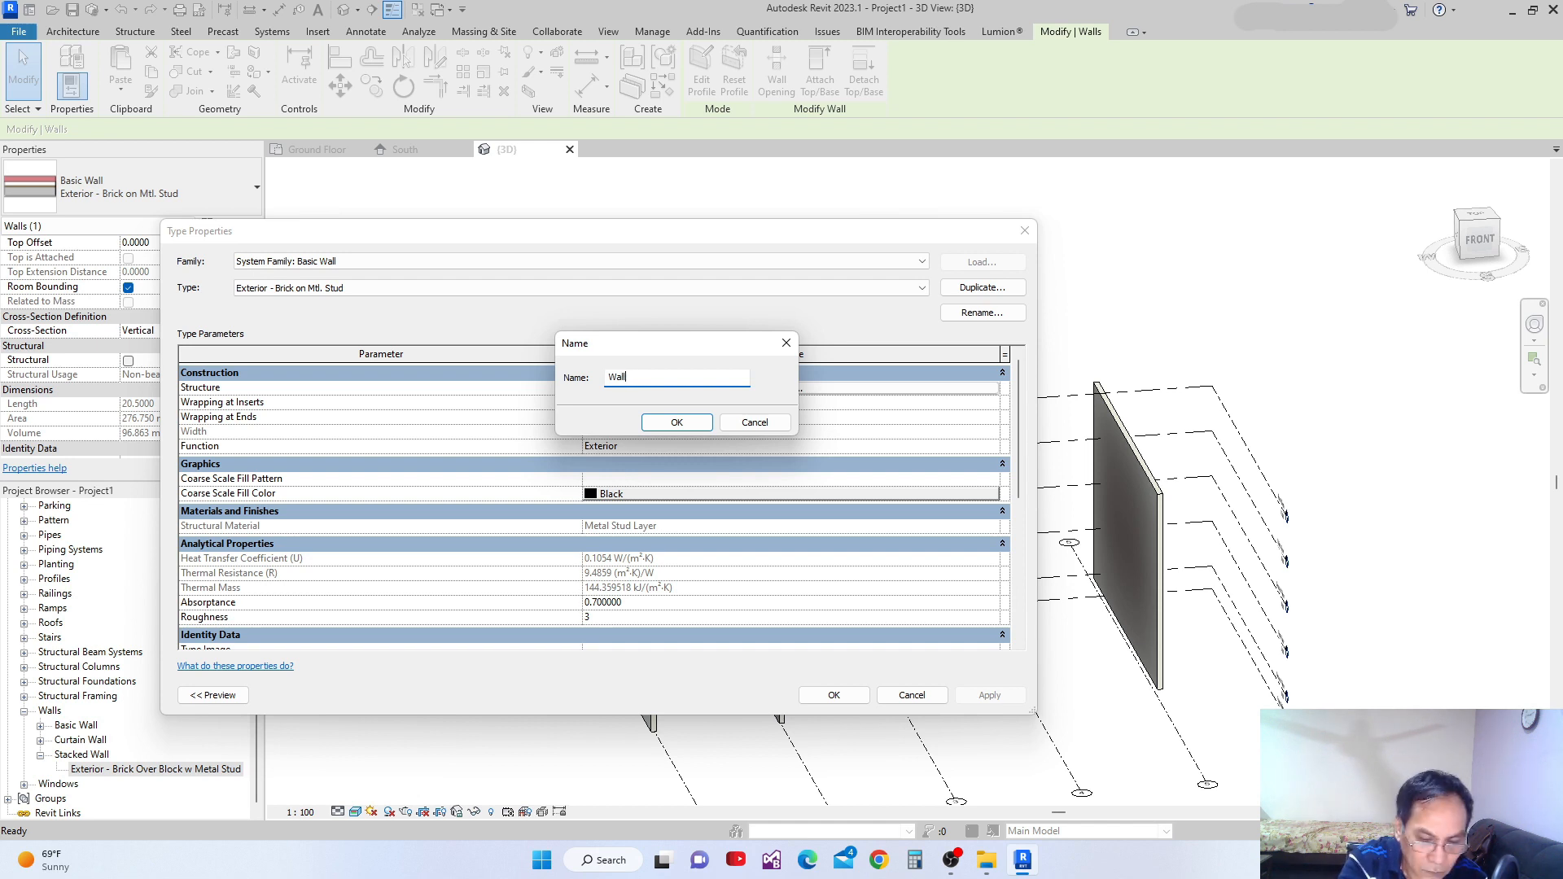
click(677, 422)
click(834, 695)
Duplicate the type of the wall on grid 4 as "Wall 4" and apply it to that wall
scroll(954, 692, down, 2)
key(ctrl+z)
click(235, 225)
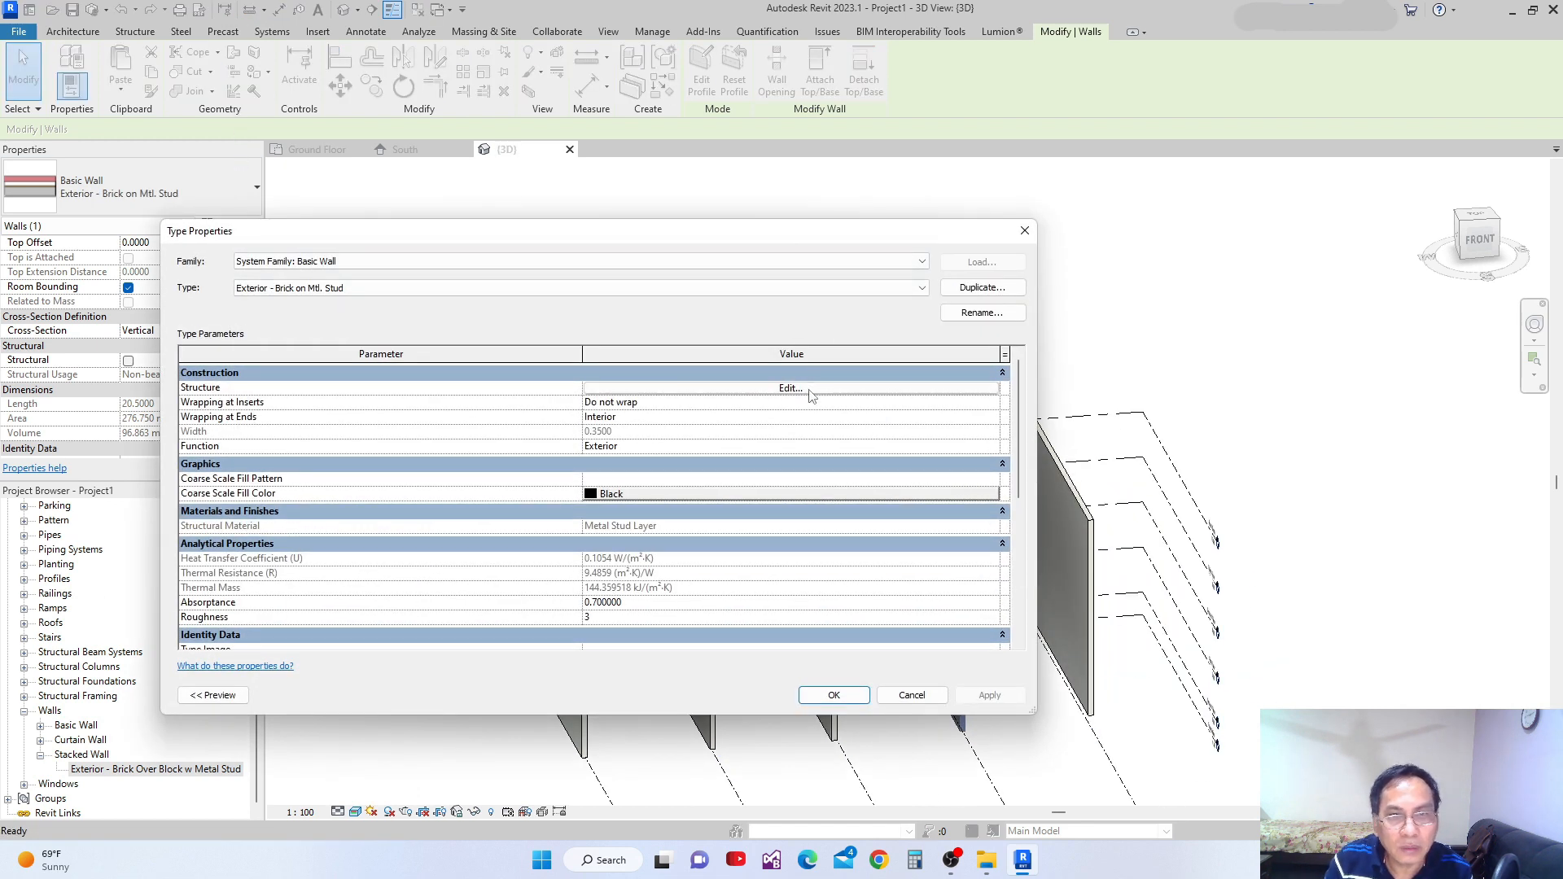
click(962, 295)
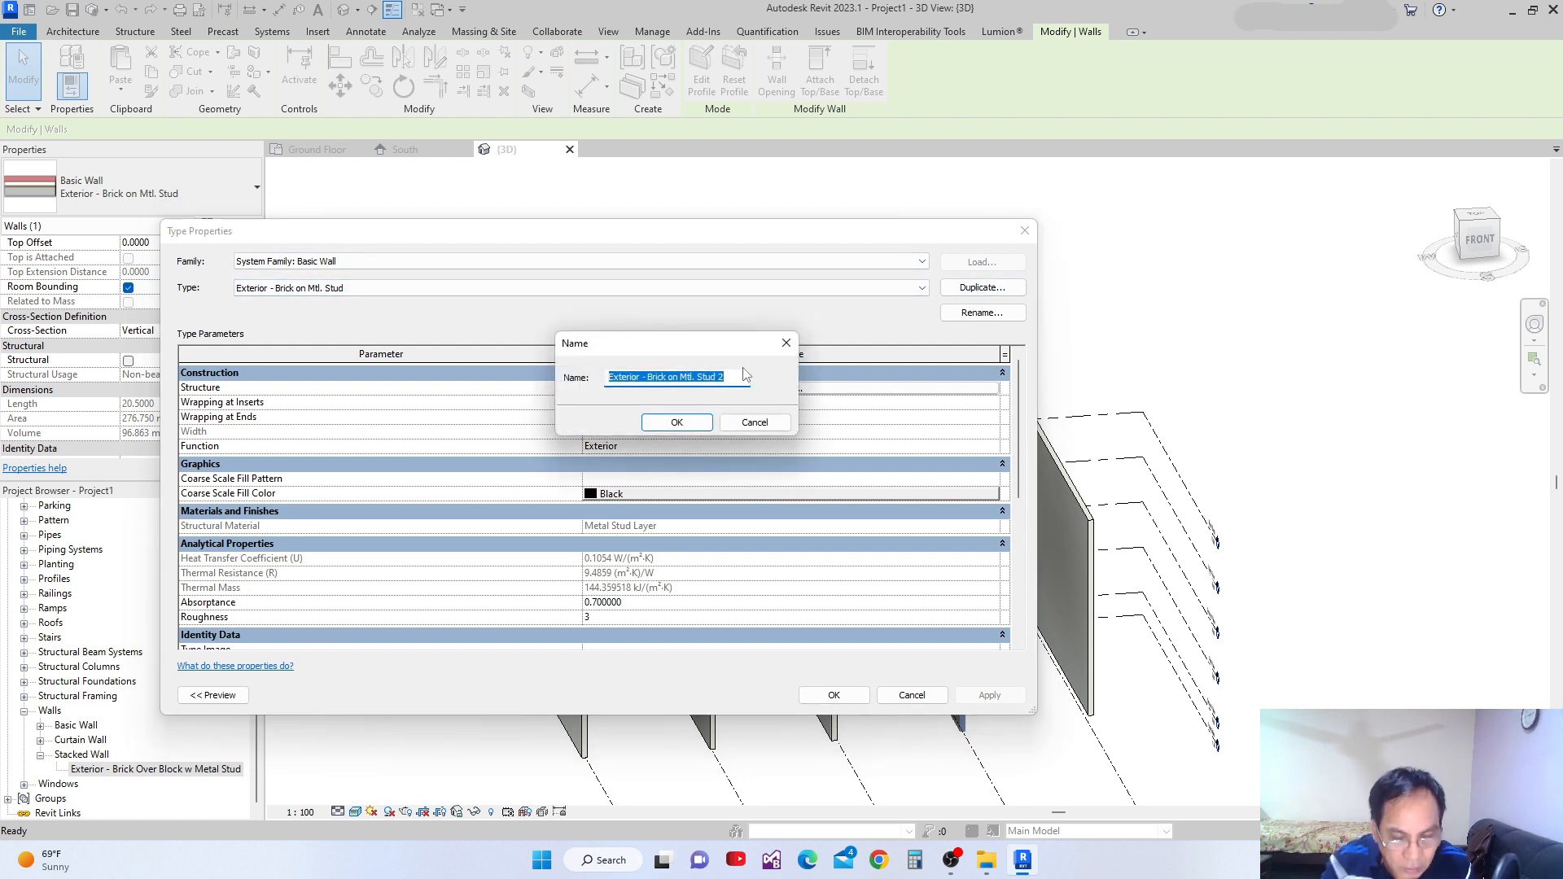
text(Wall 4)
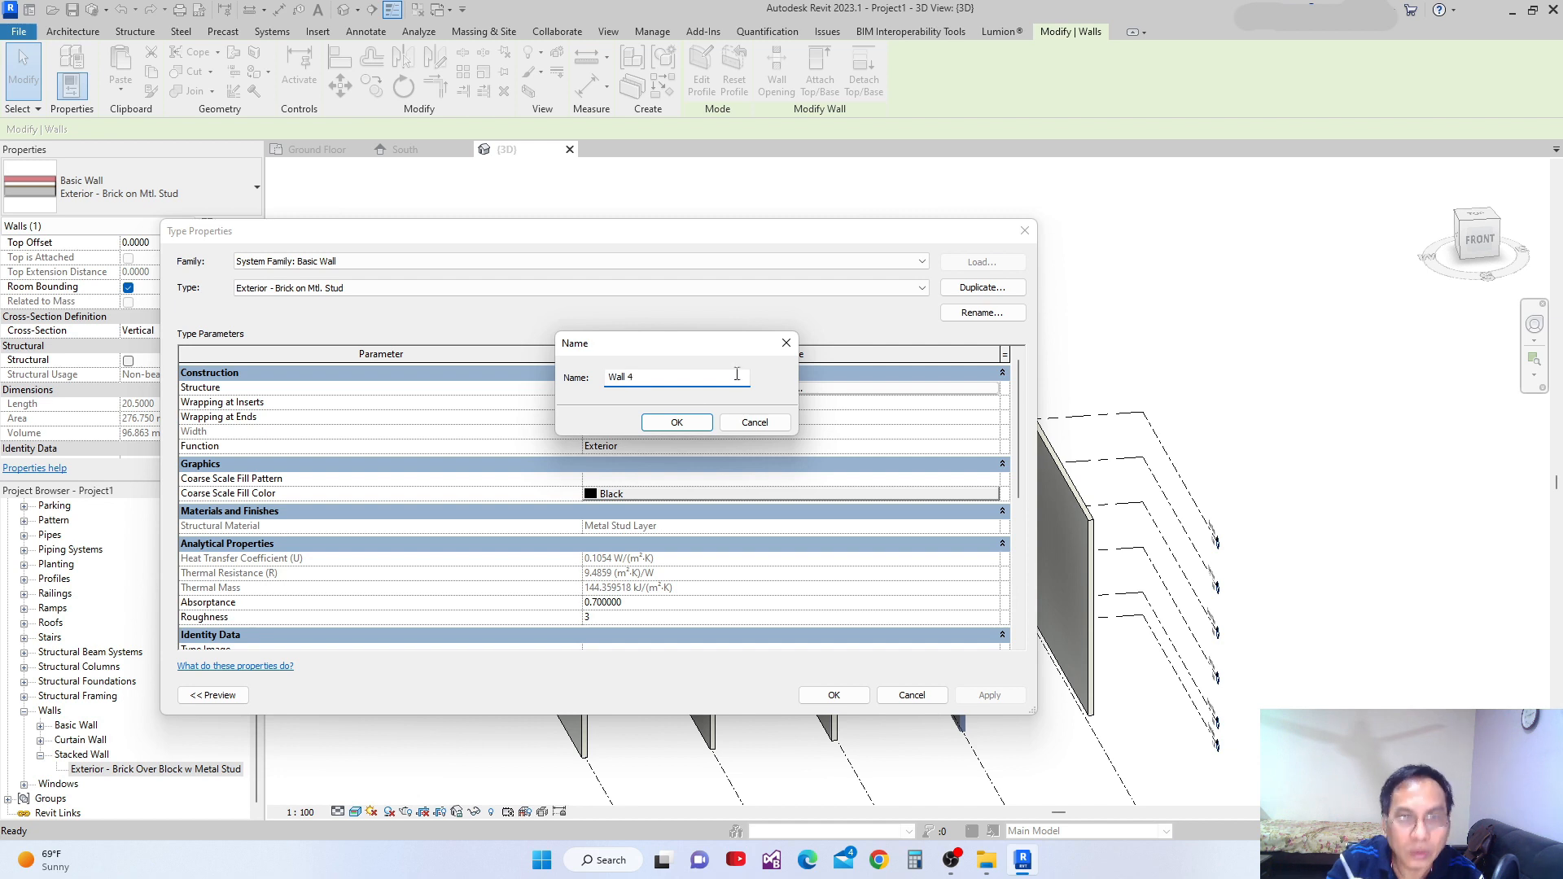
click(677, 421)
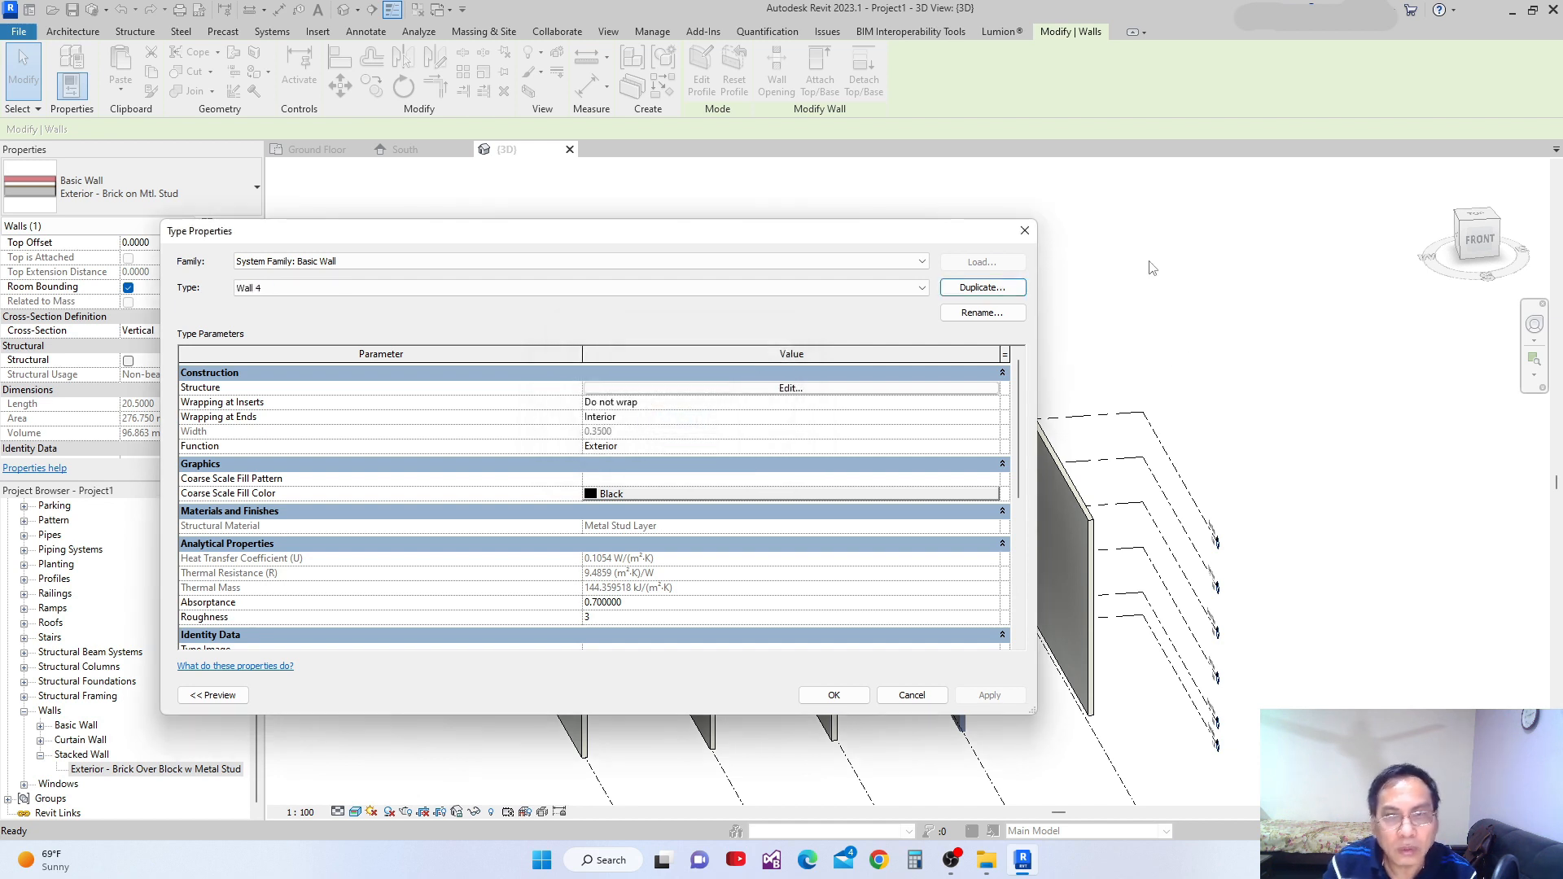
click(834, 696)
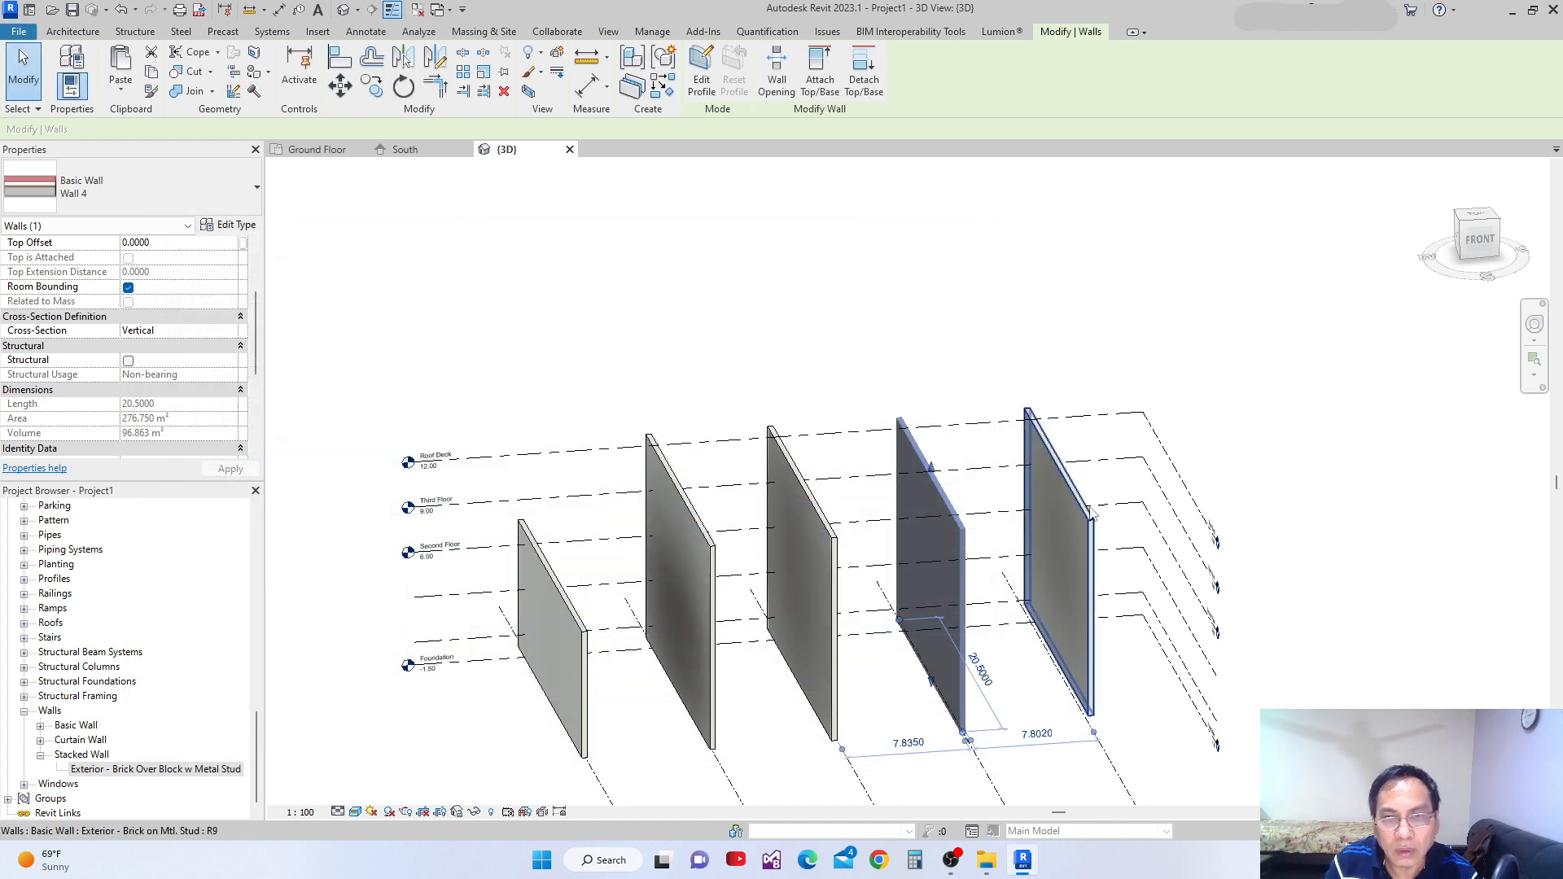
Duplicate the type of the wall on grid 5 as "Wall 5" and apply it to that wall
click(1087, 520)
click(229, 225)
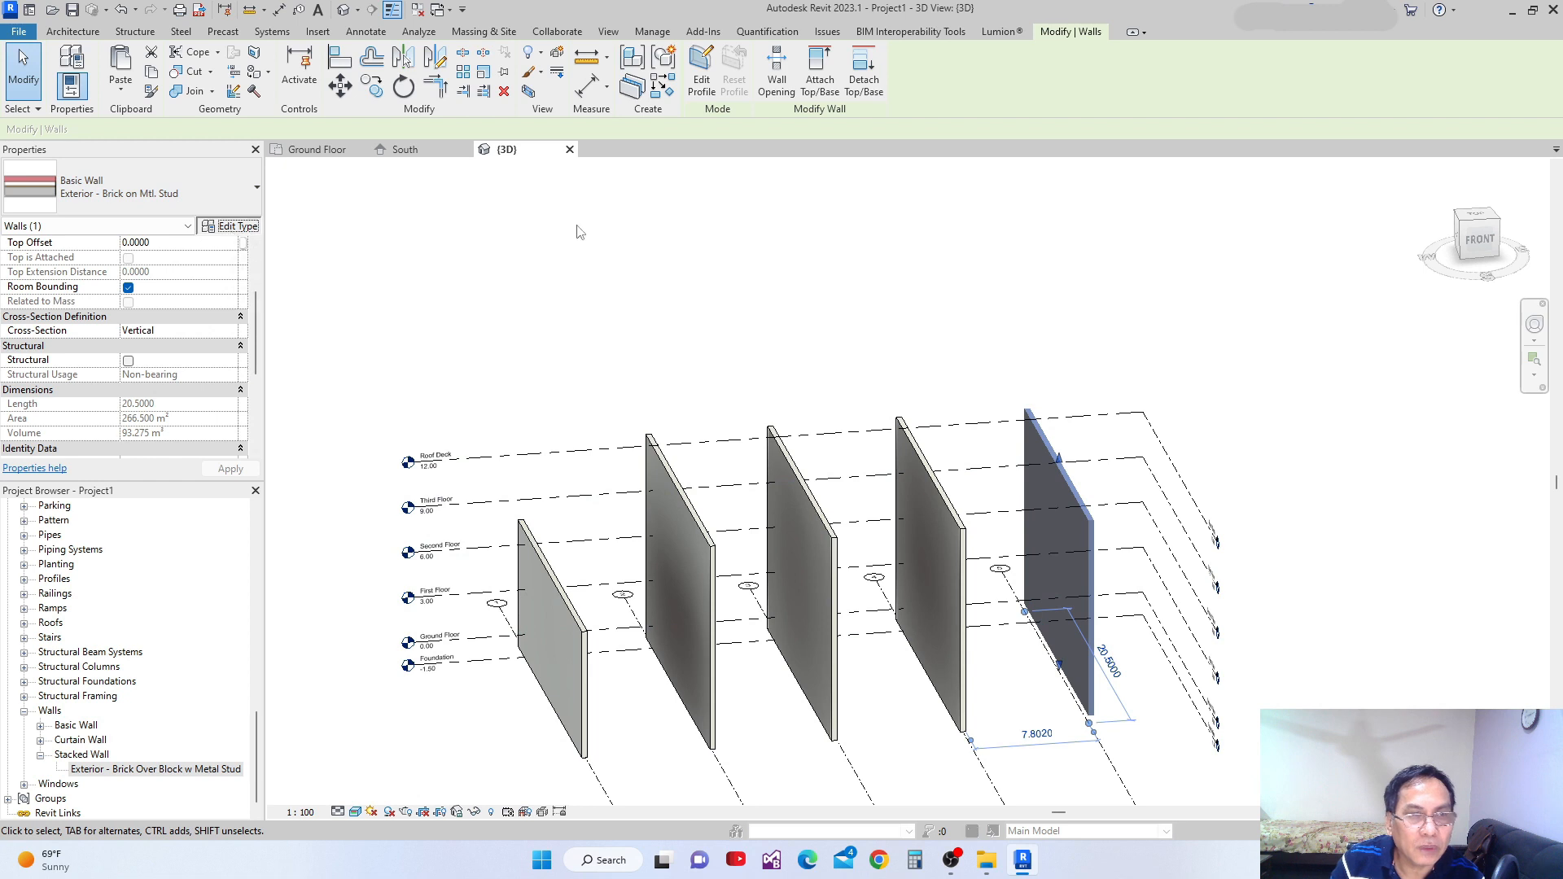
click(983, 287)
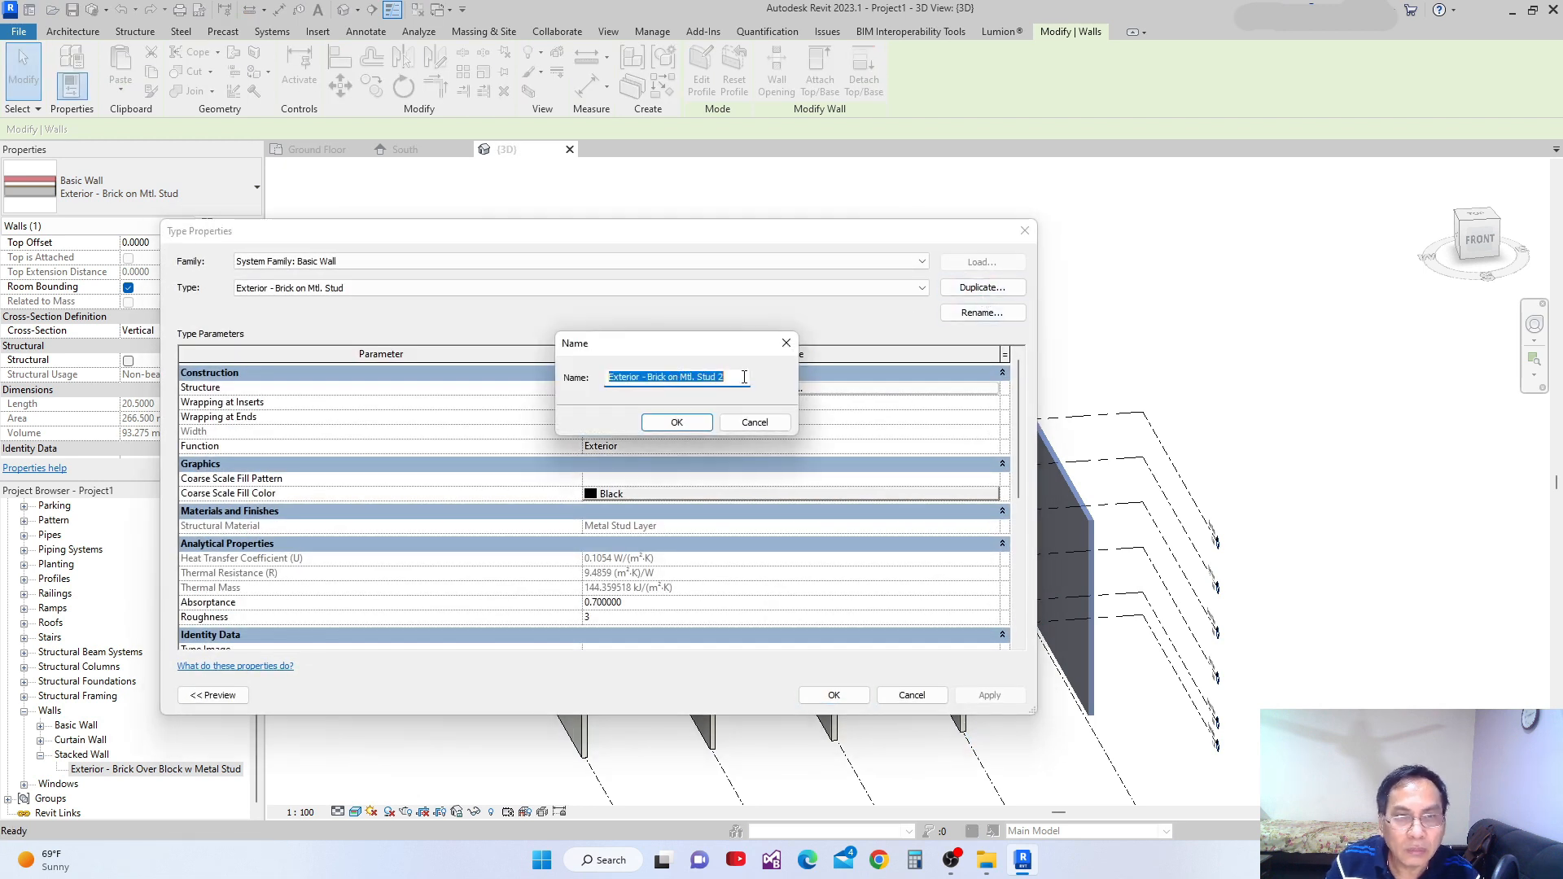
text(Wall 5)
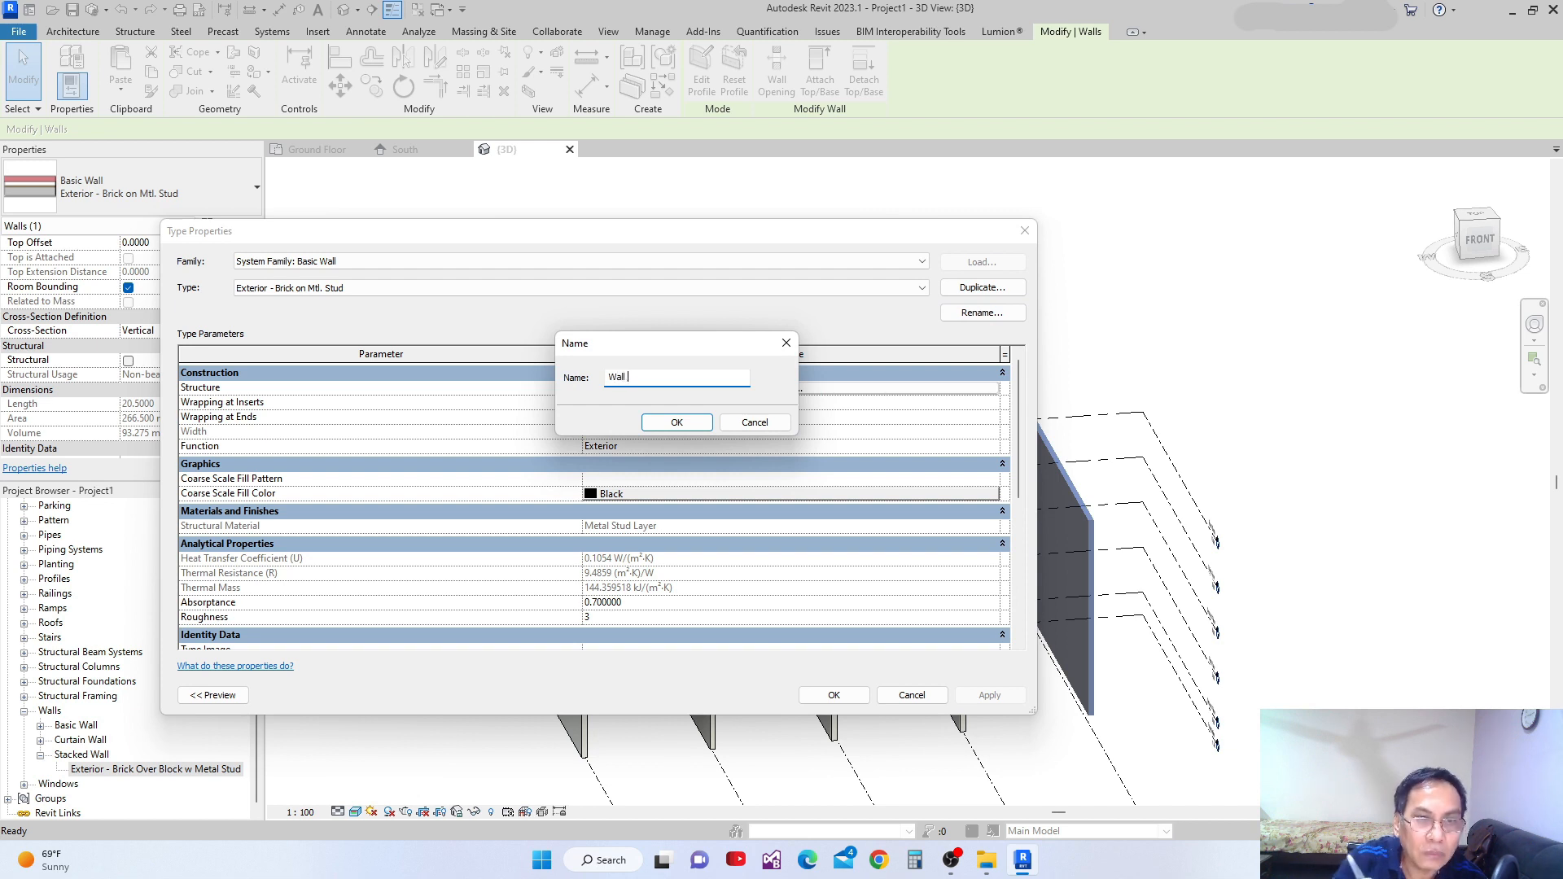
click(688, 422)
click(832, 694)
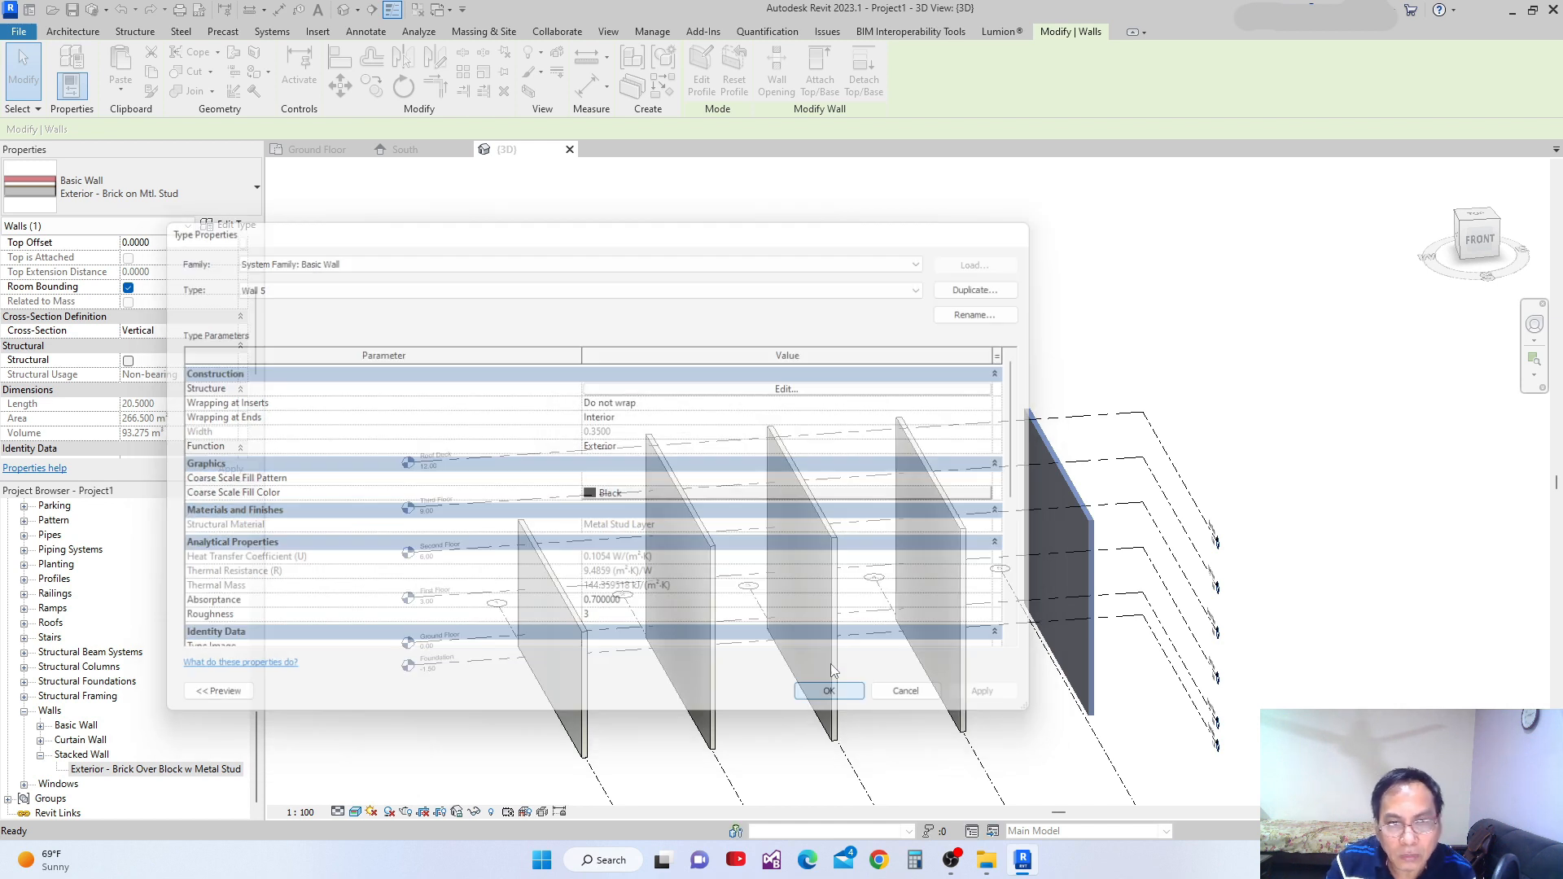
Check the type properties of the Wall 1 wall on grid 1, including its Function
scroll(790, 580, up, 5)
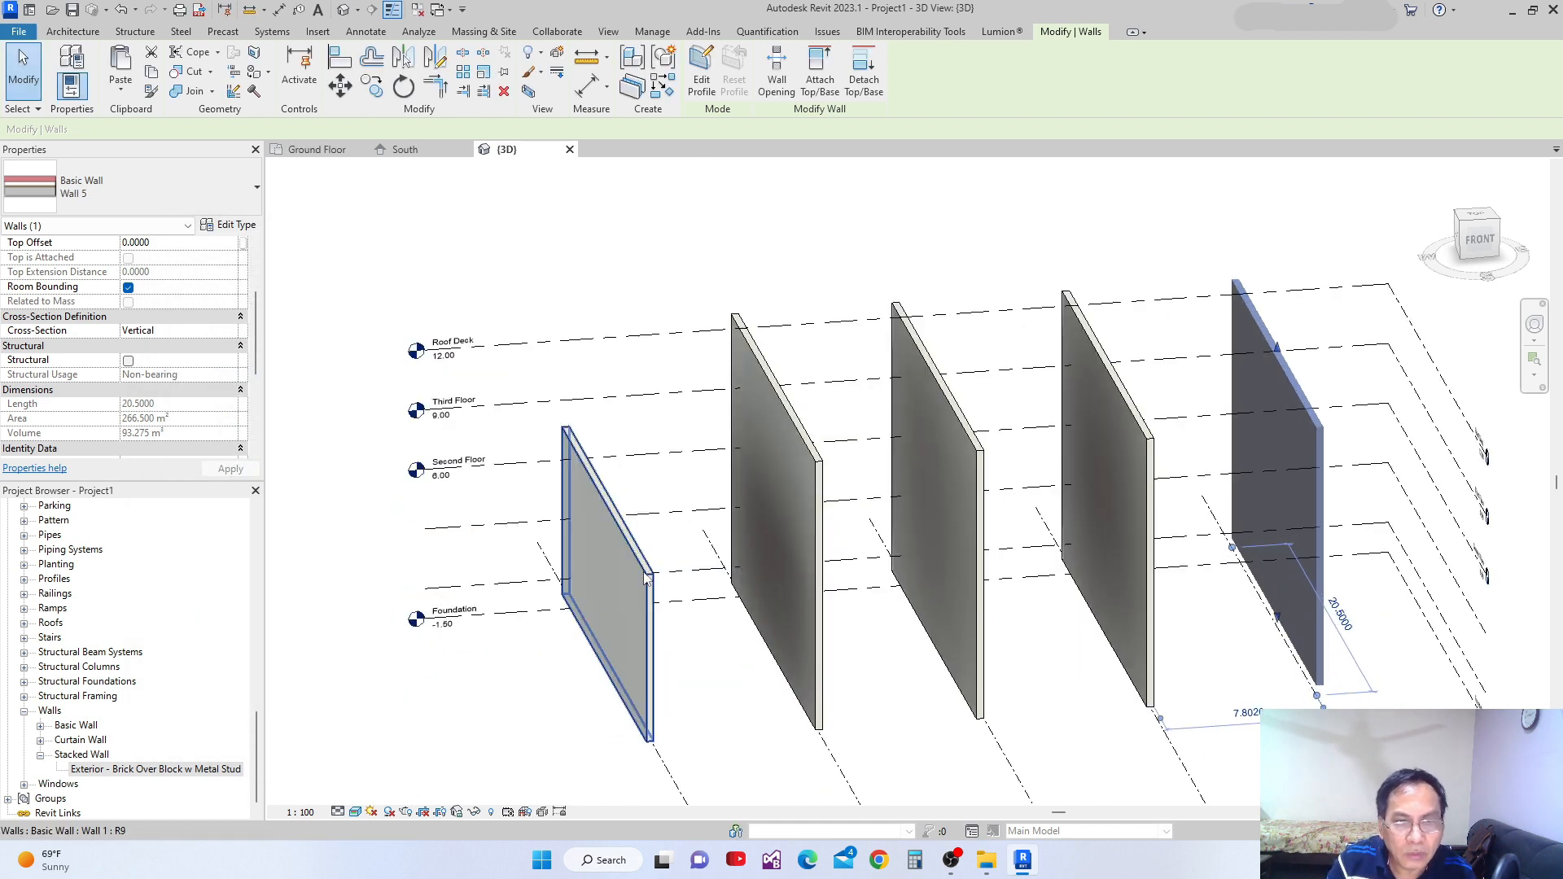
click(647, 578)
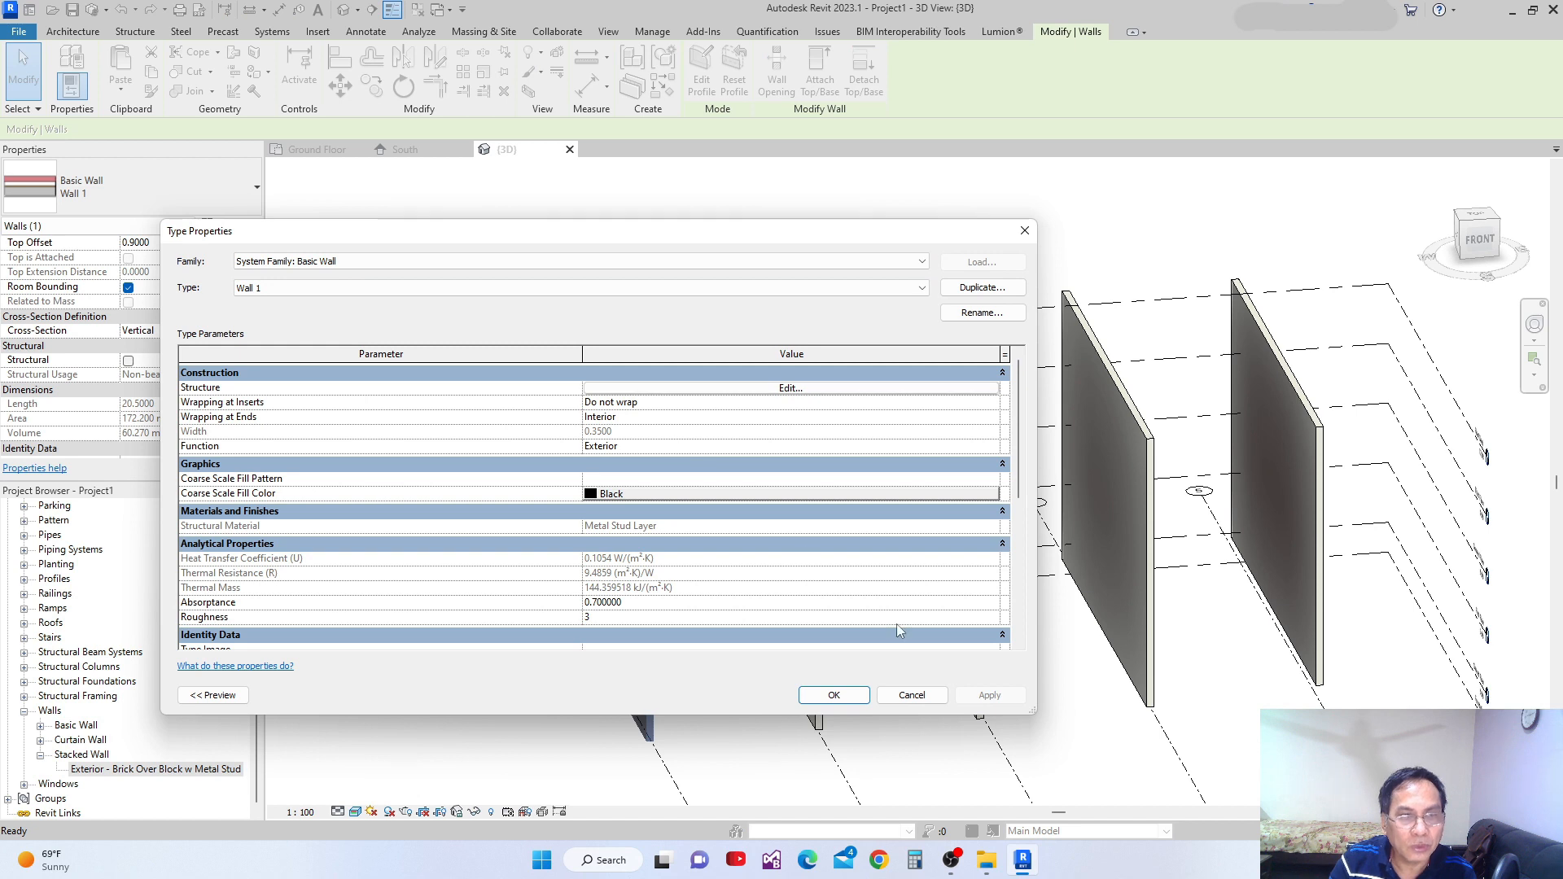
click(834, 695)
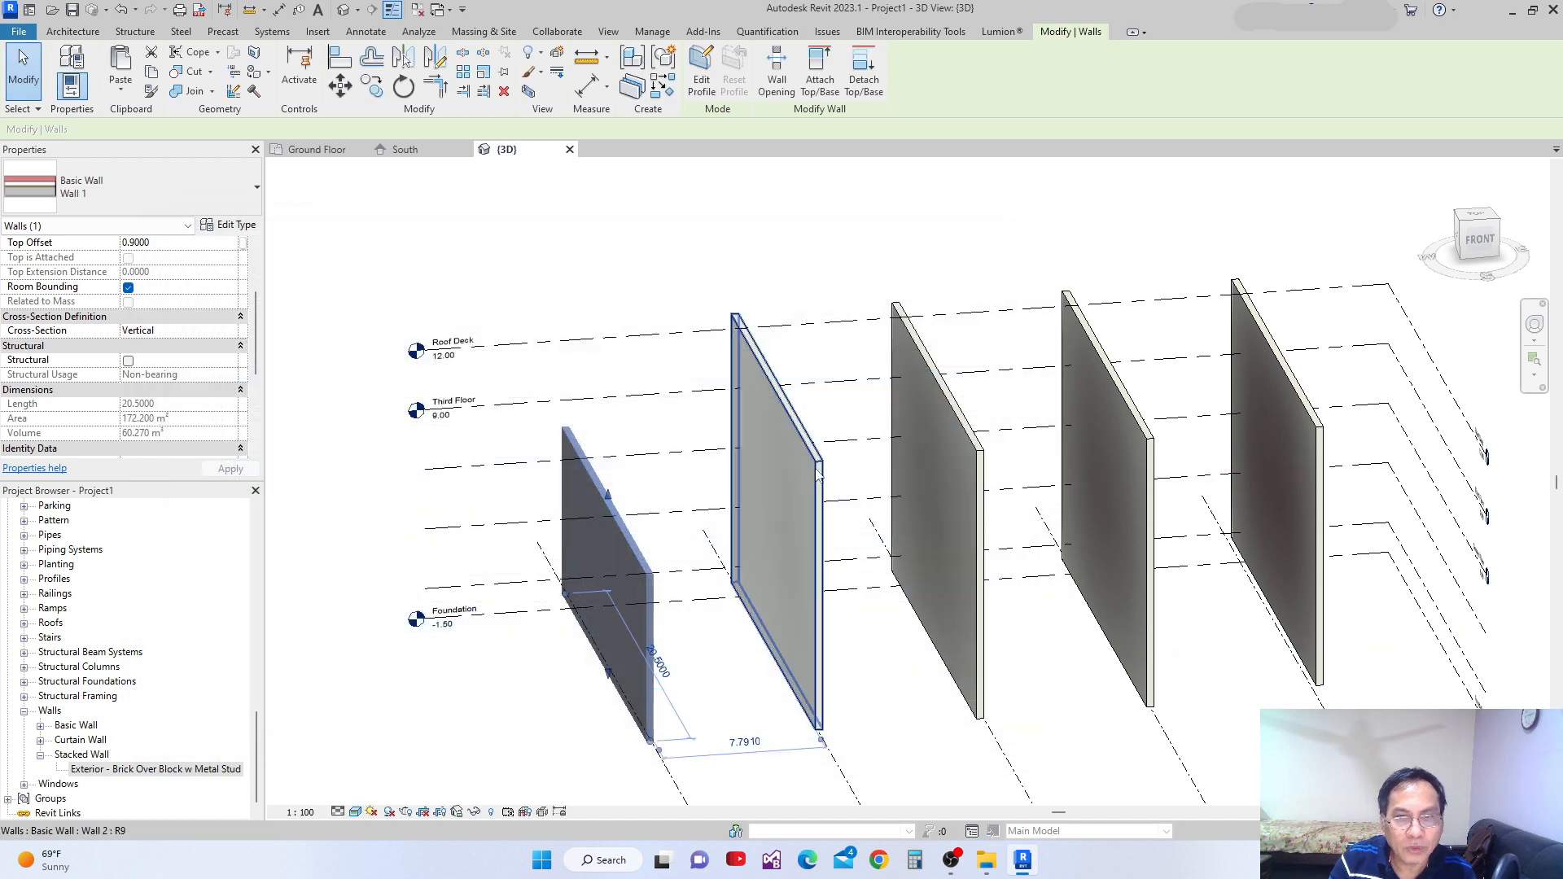
Set the Function of the Wall 2 type on grid 2 to Interior
click(775, 505)
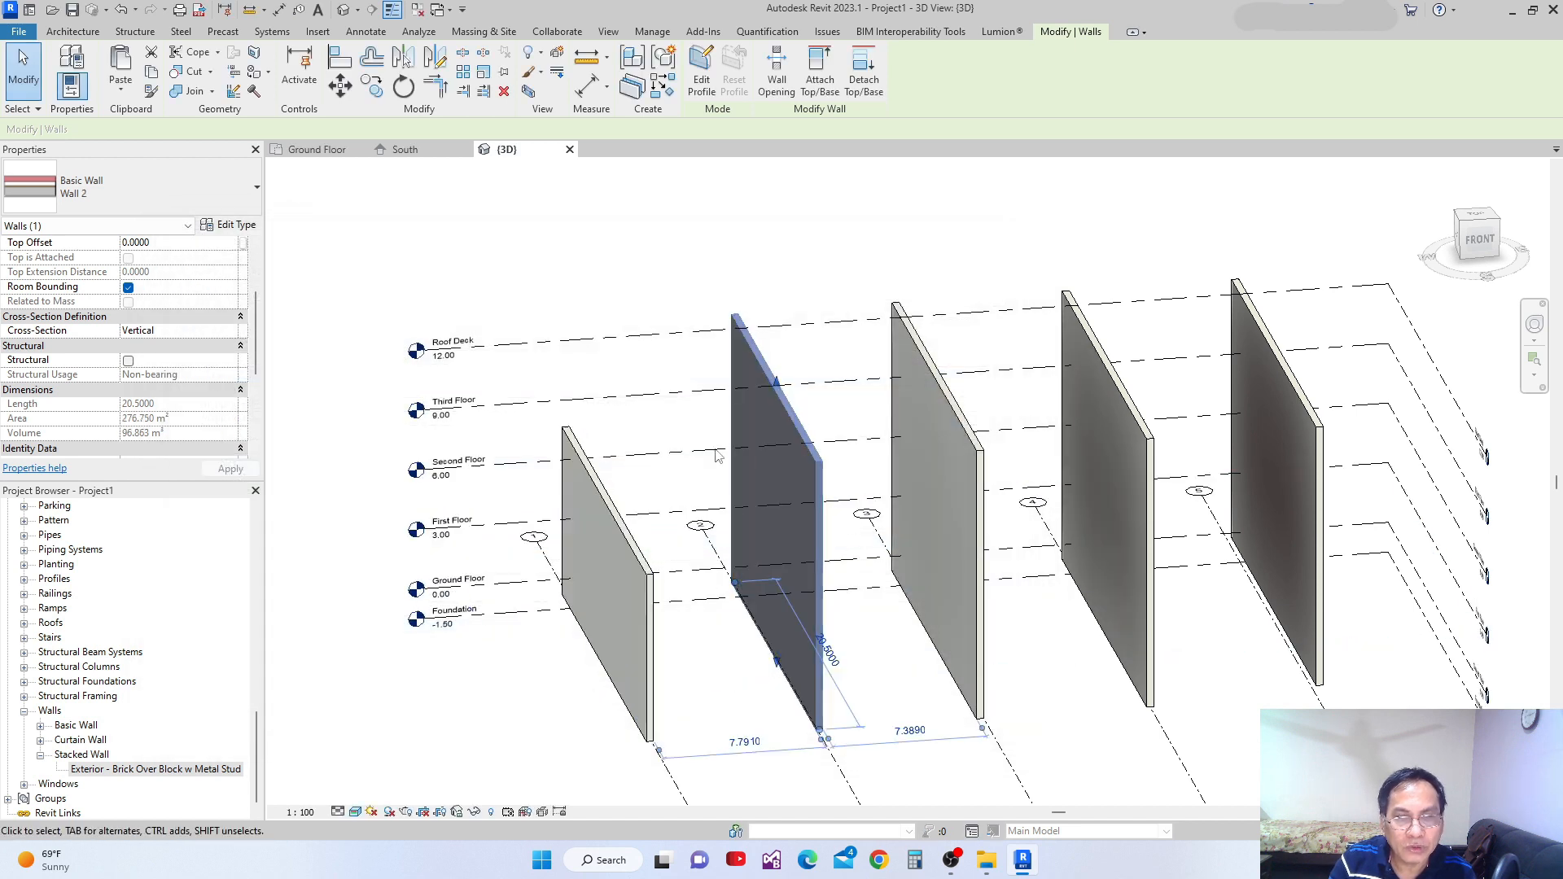
click(230, 225)
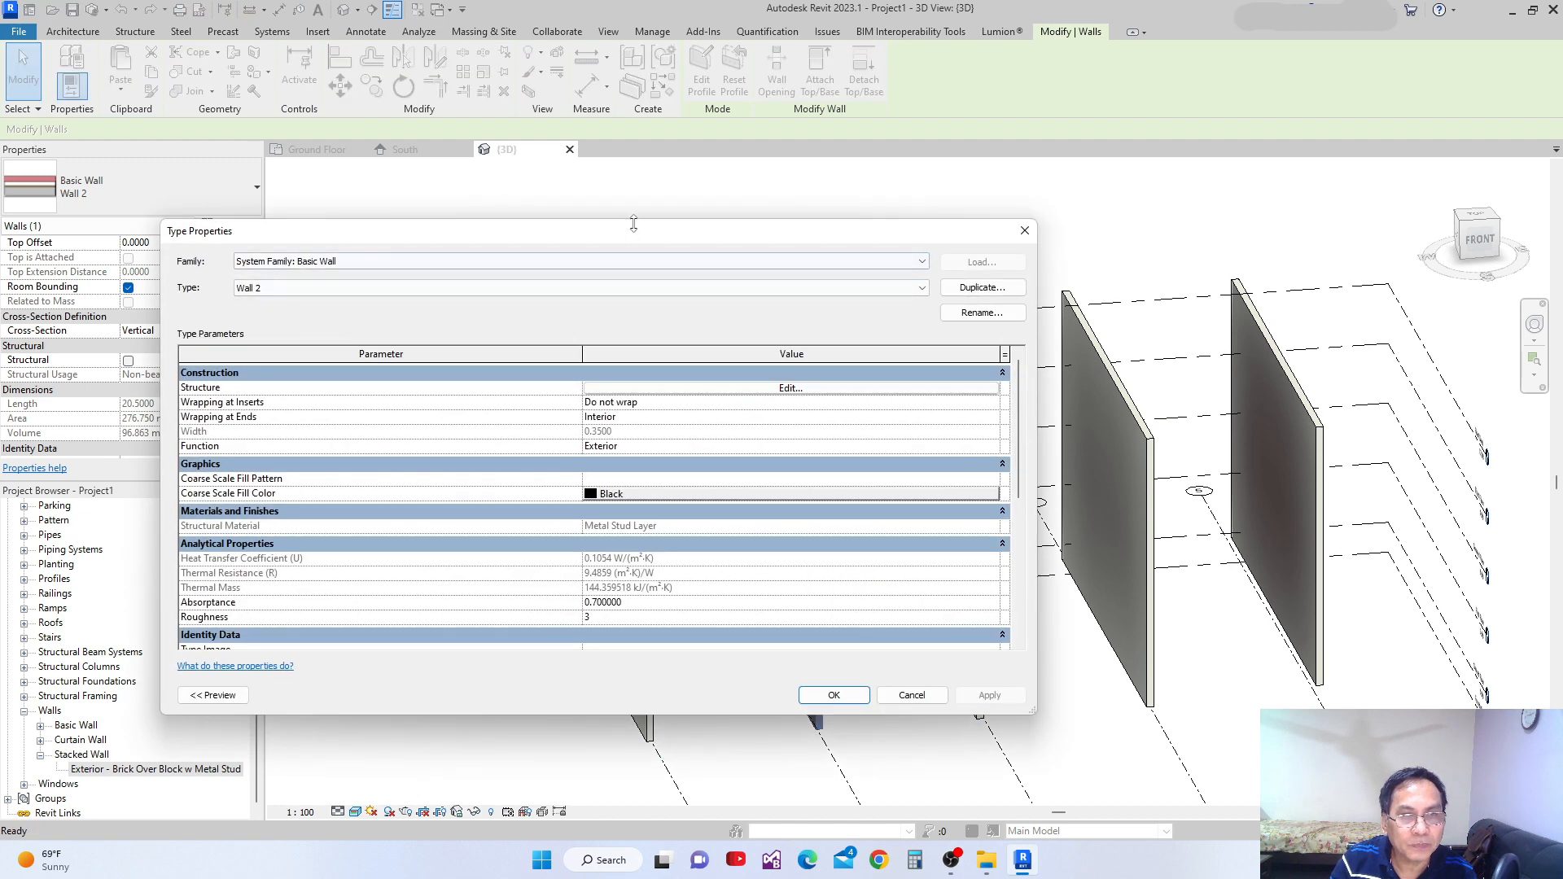
drag(634, 236, 660, 212)
click(1018, 423)
click(1018, 423)
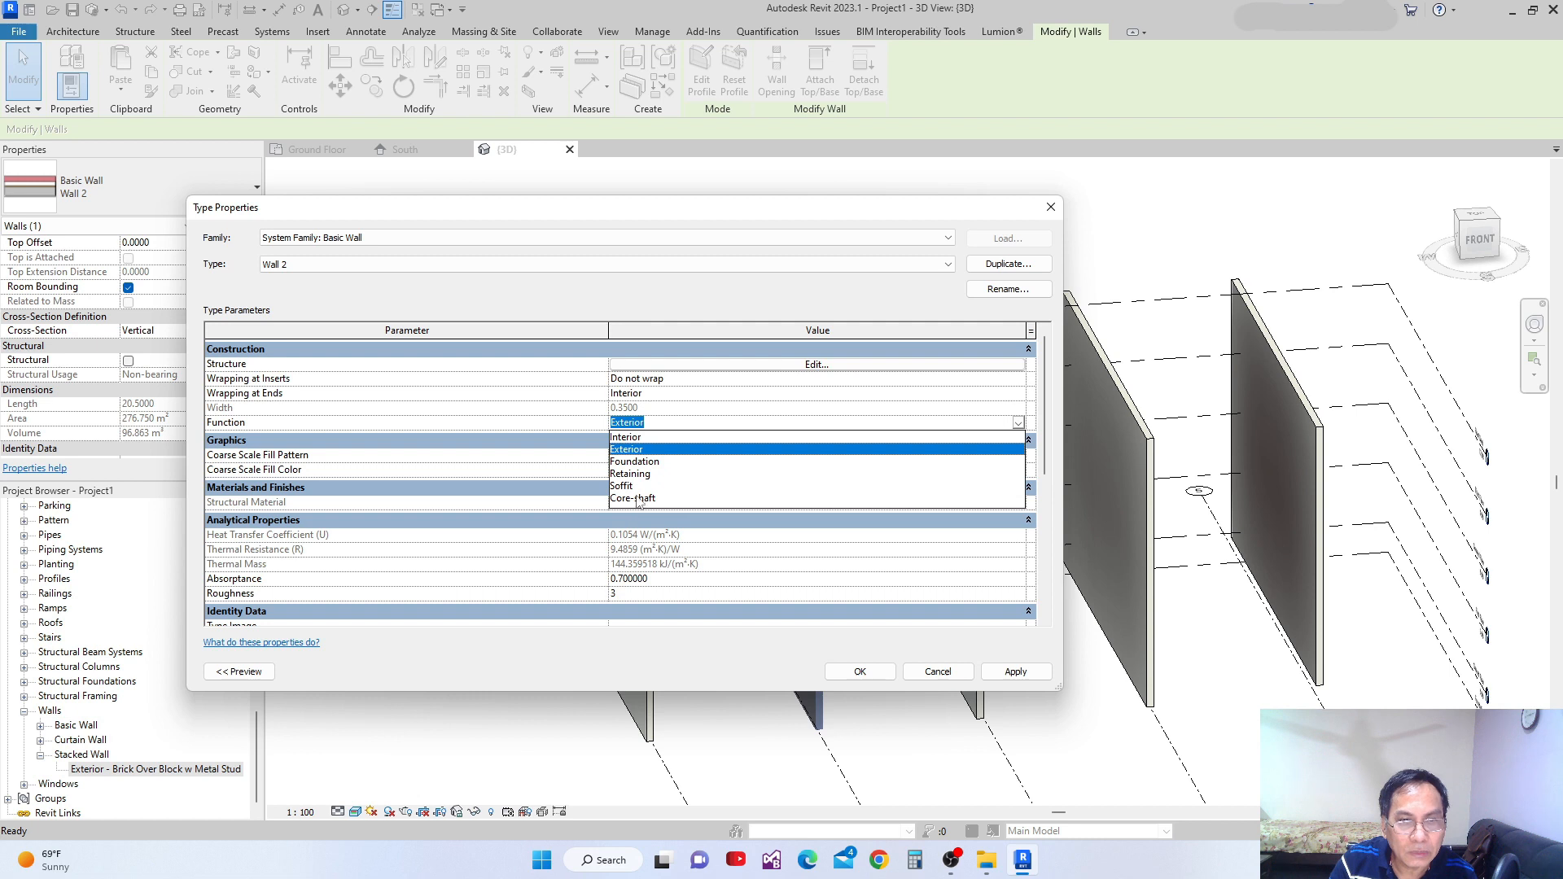
click(633, 449)
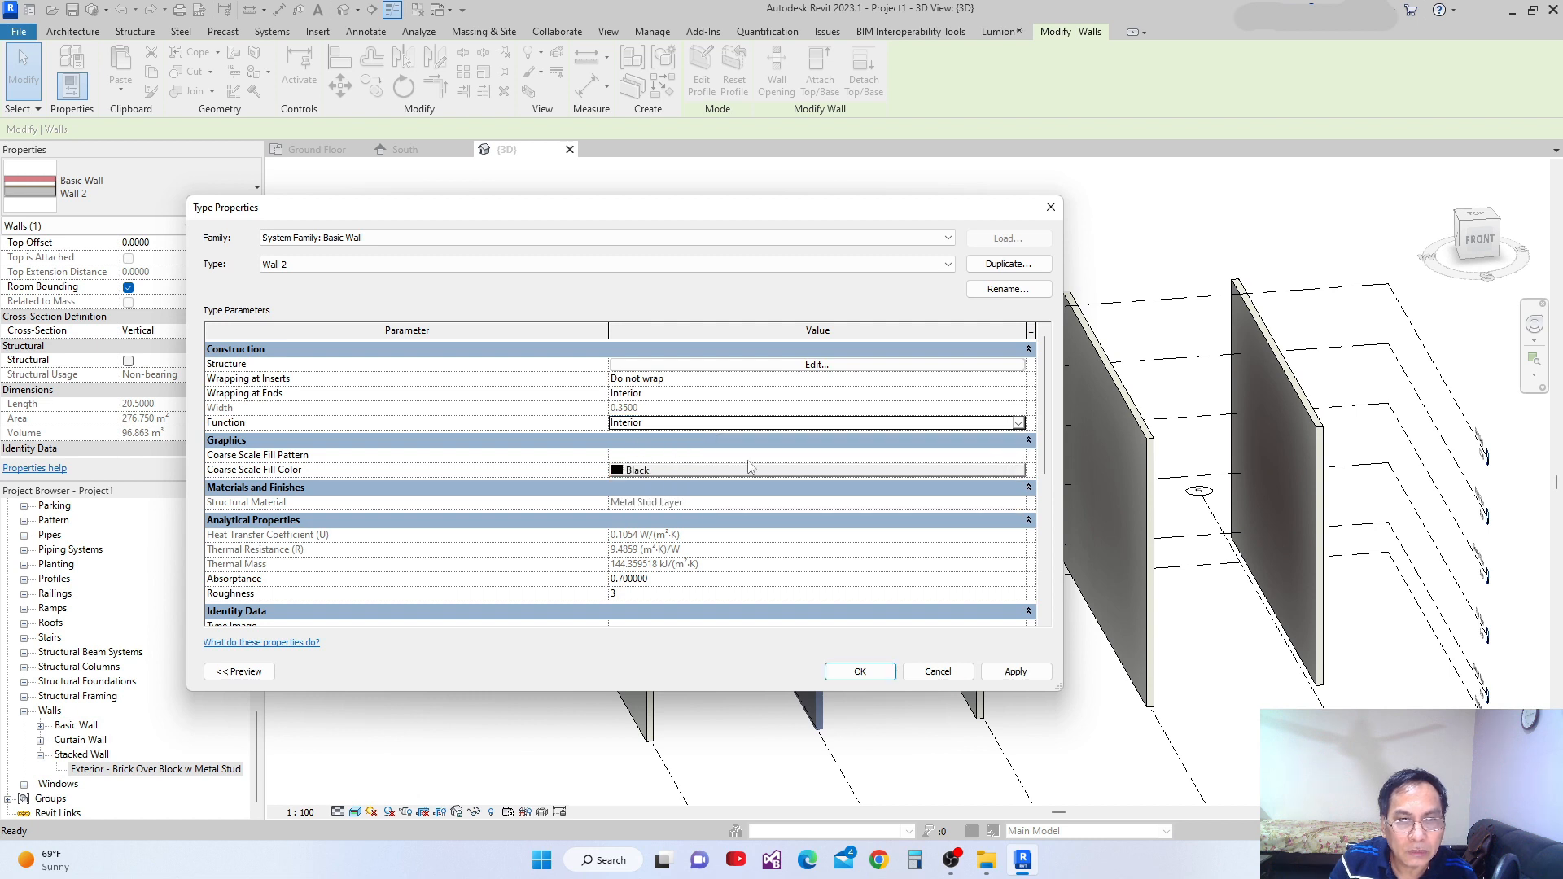
click(860, 671)
Set the Function of the Wall 4 type on grid 4 to Interior
middle_drag(769, 651, 750, 646)
click(950, 436)
click(229, 224)
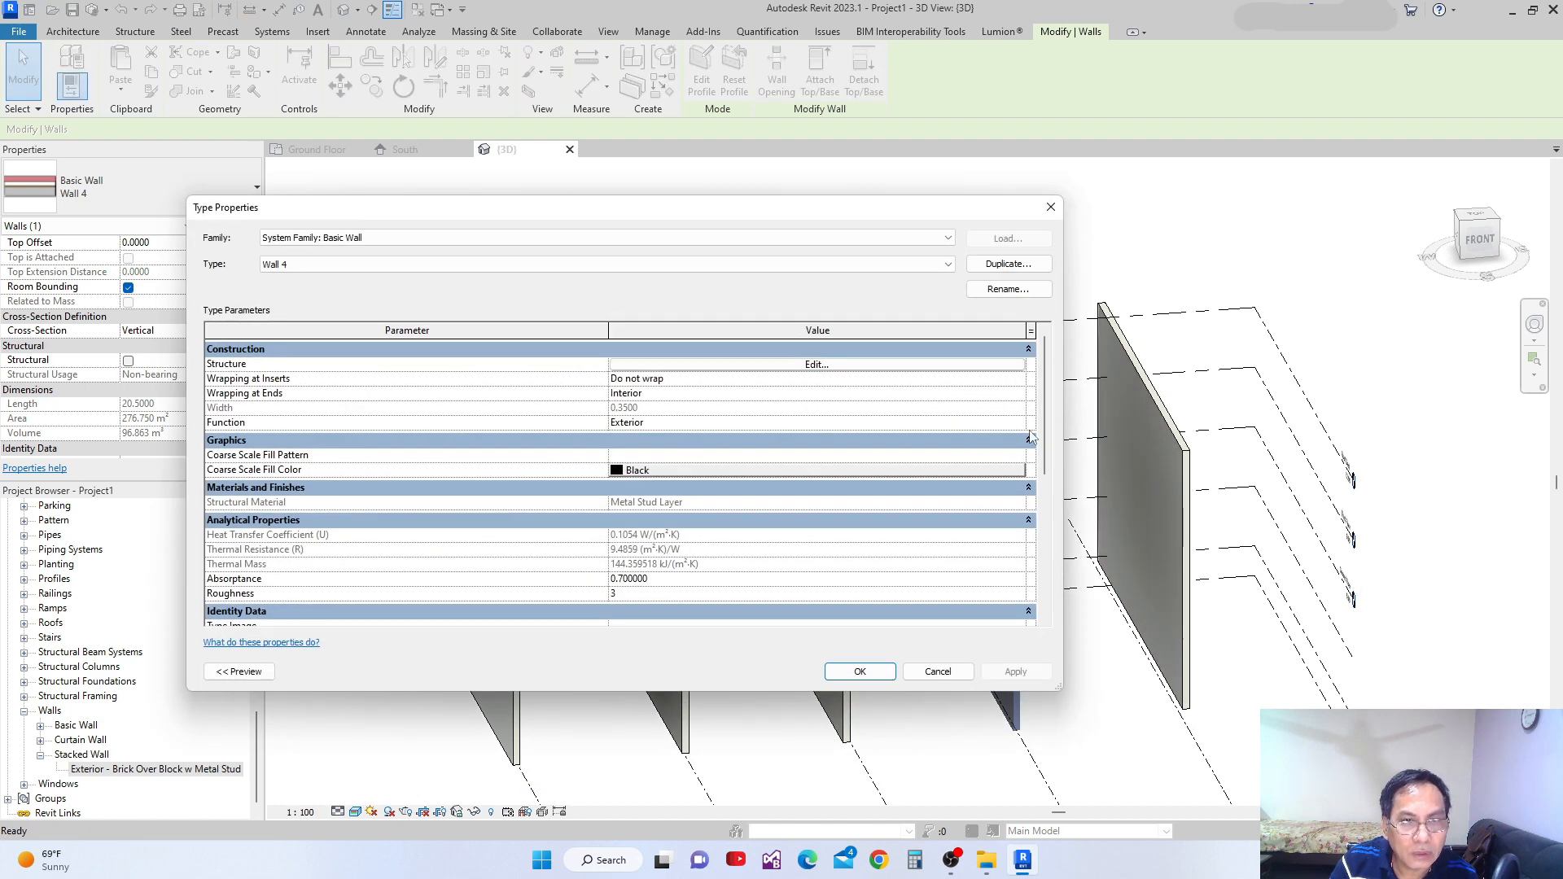
click(1018, 425)
click(1018, 424)
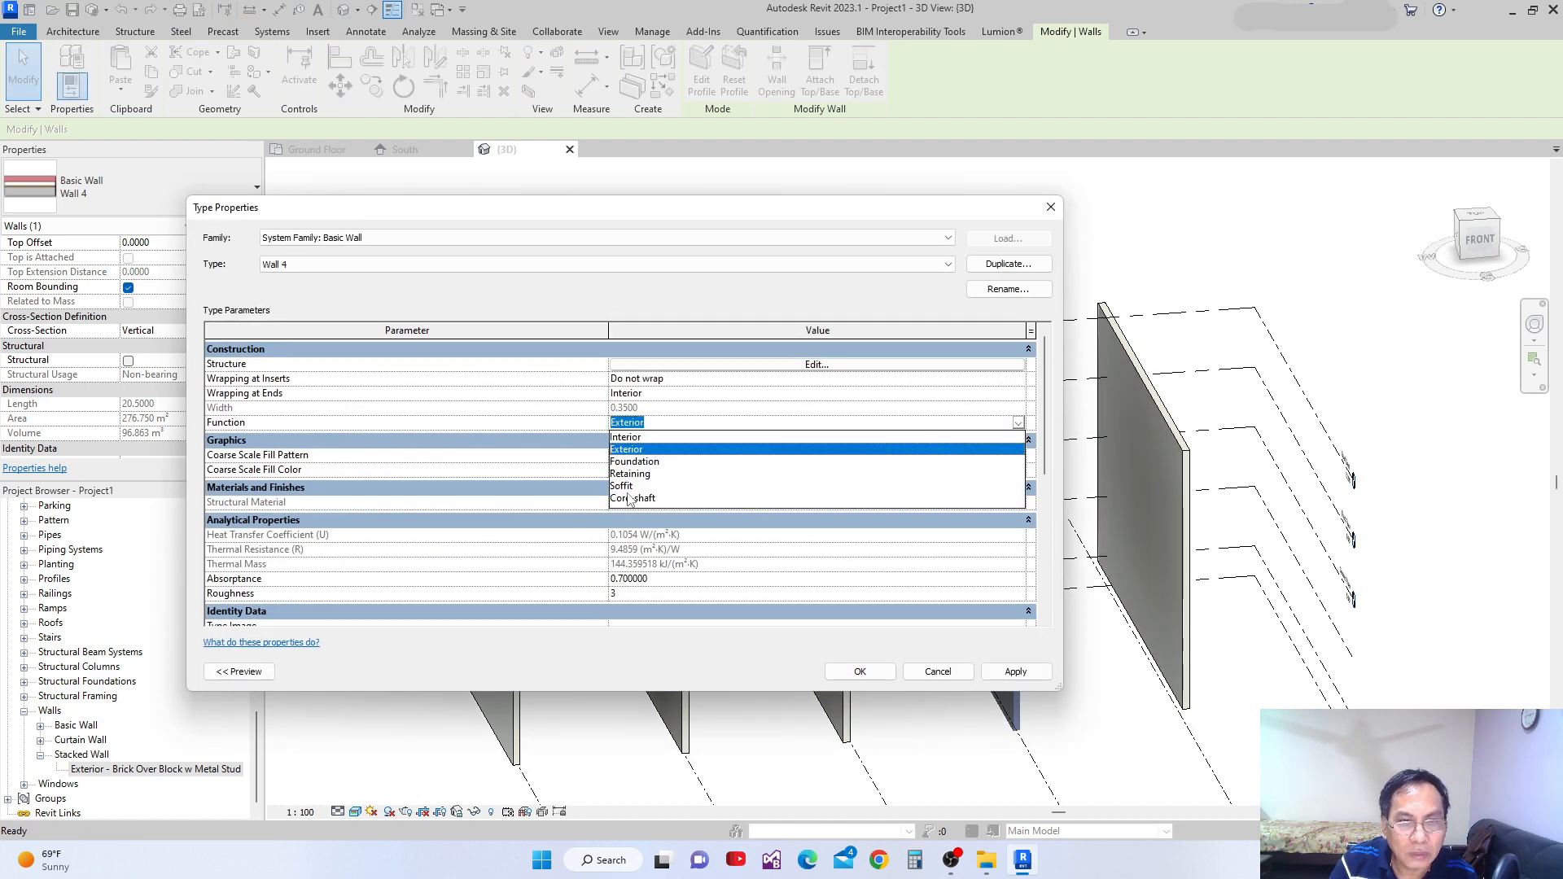
click(628, 437)
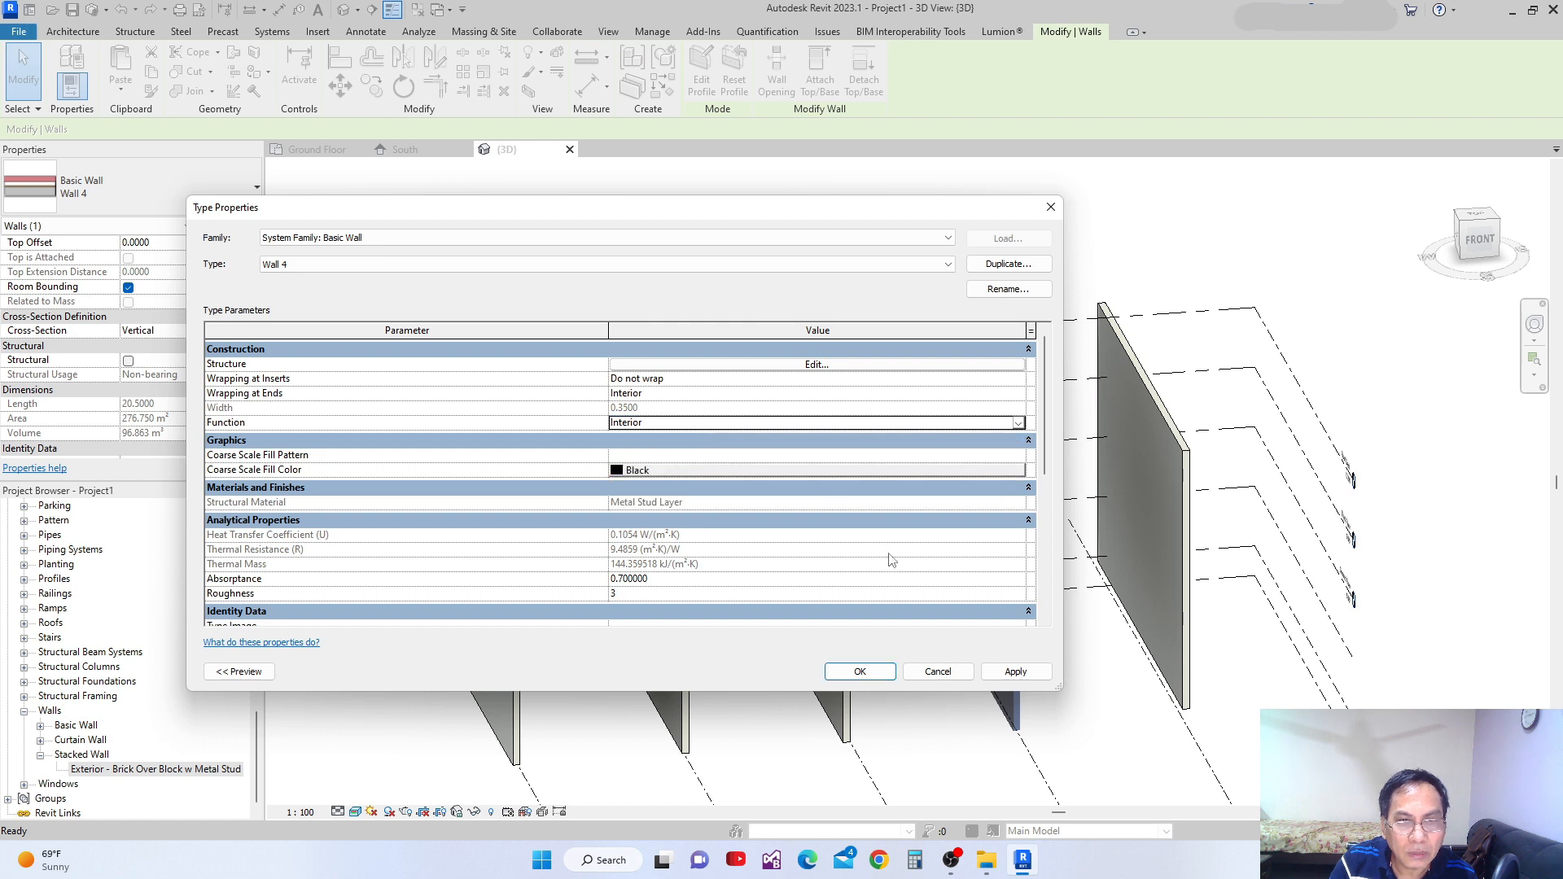
click(860, 671)
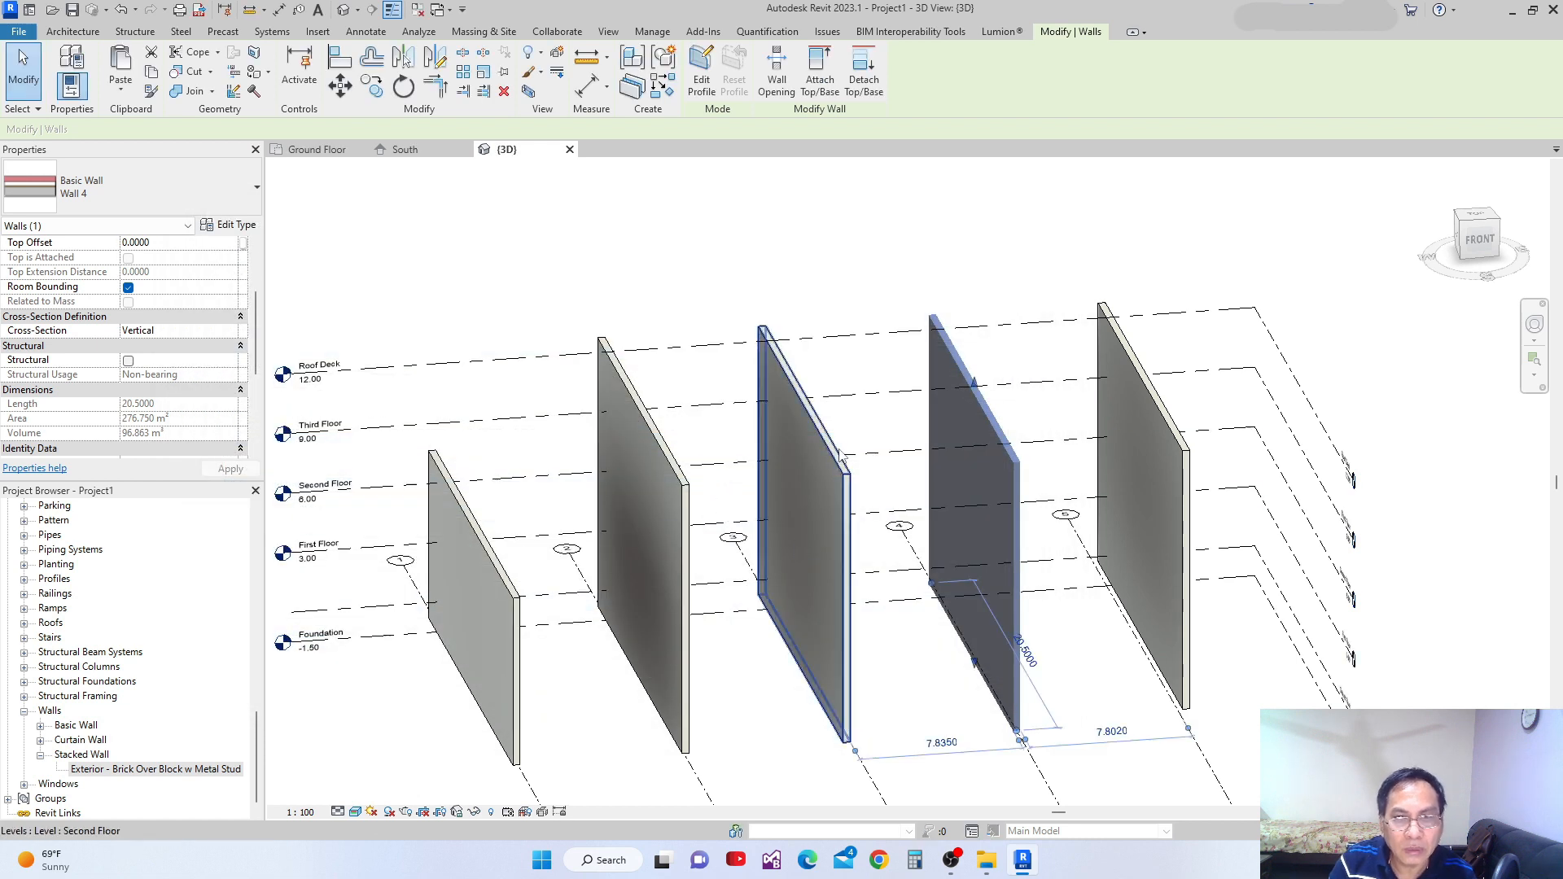
Review the Function setting in the type properties of the Wall 2 wall on grid 2
click(685, 486)
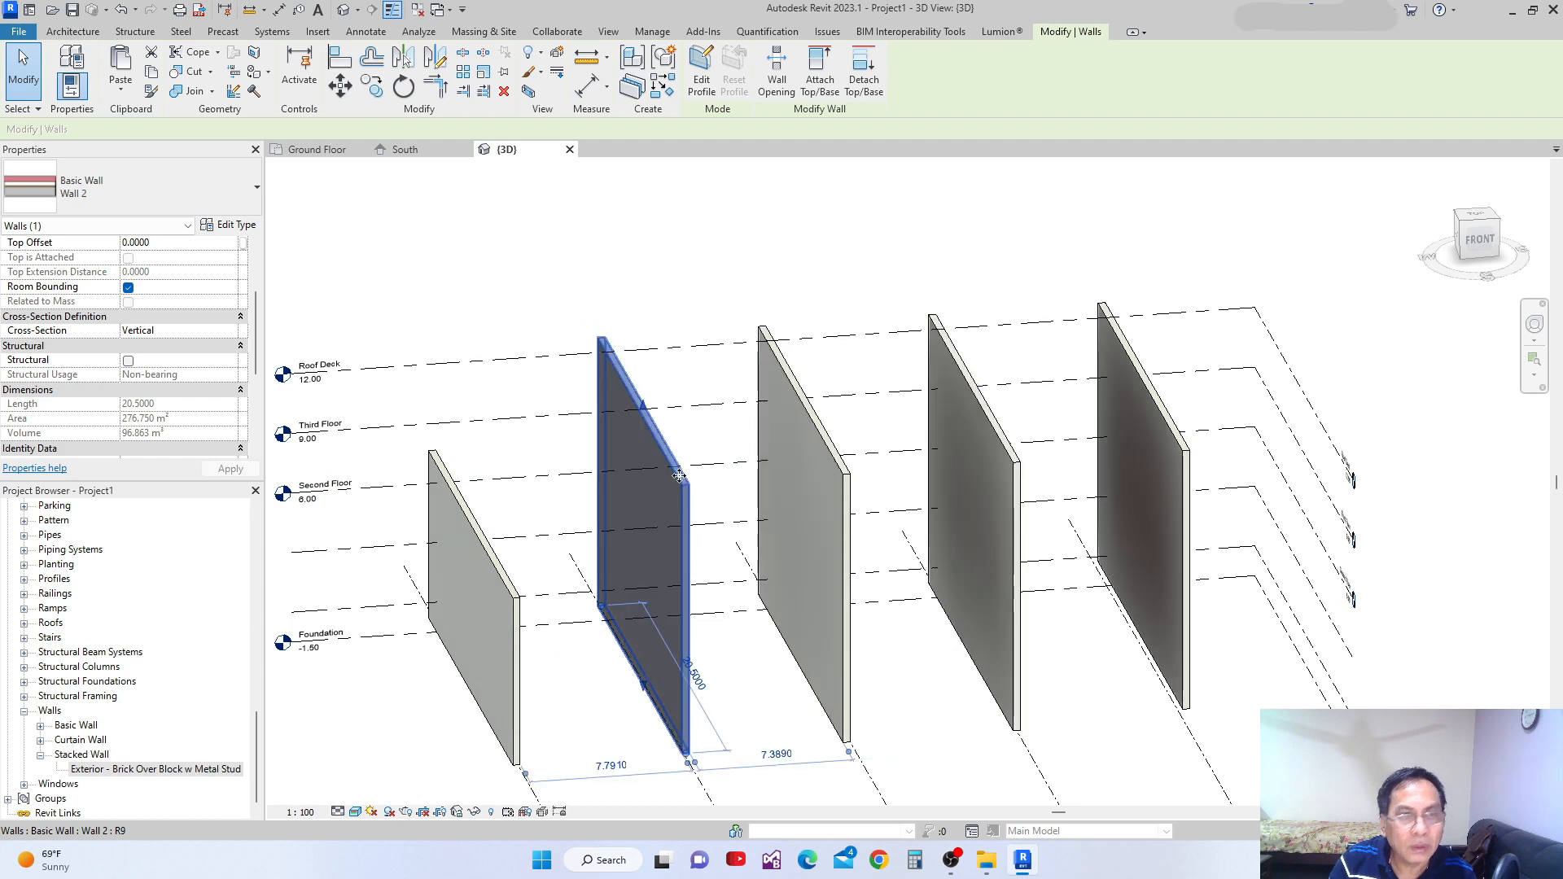
click(229, 226)
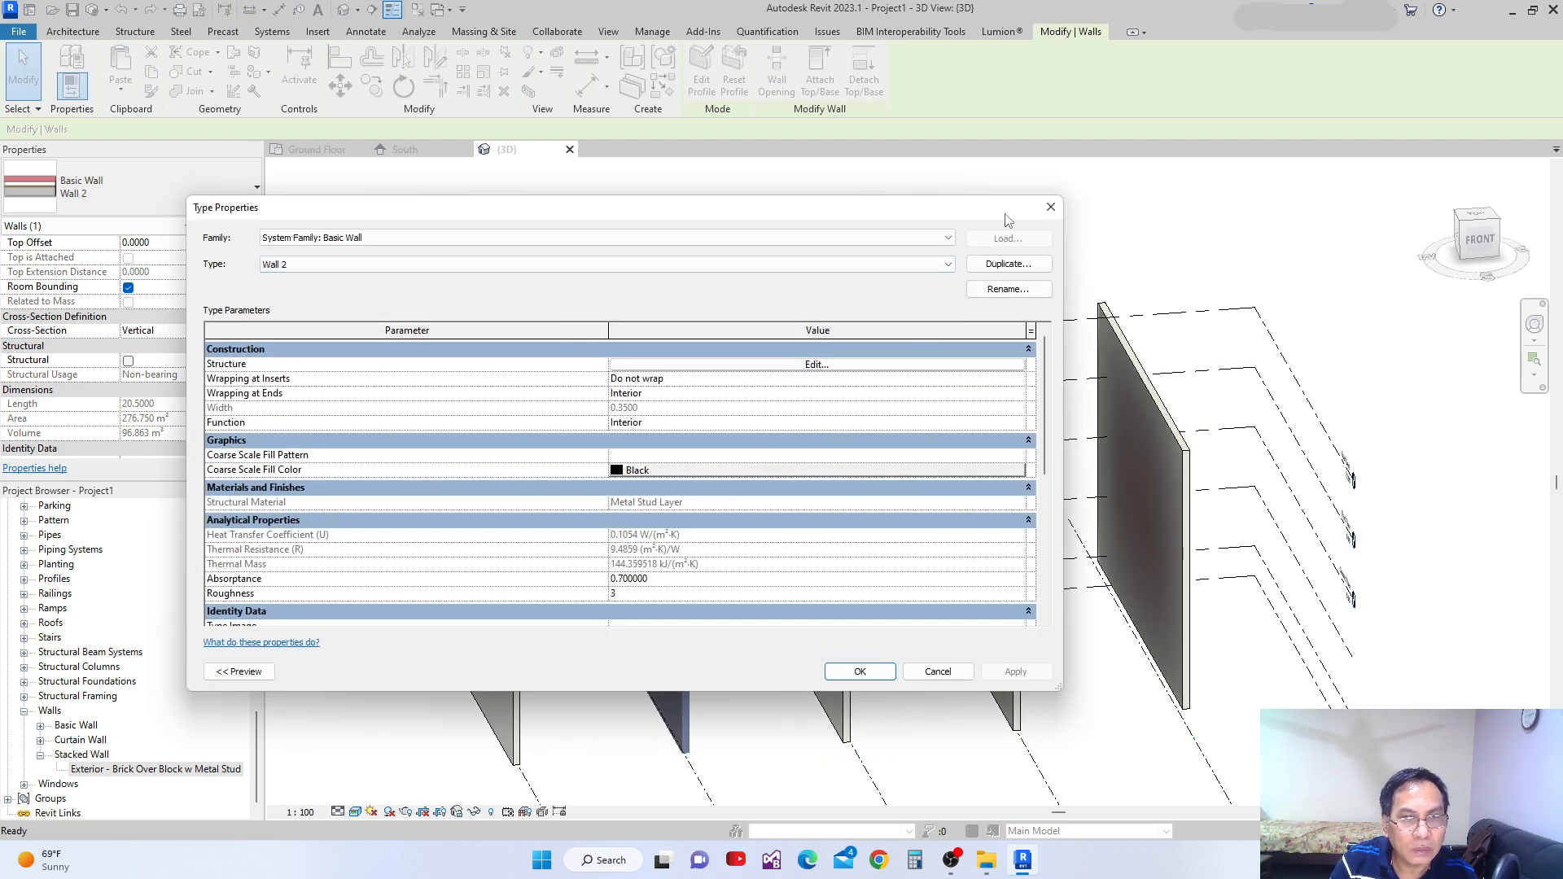
click(1050, 208)
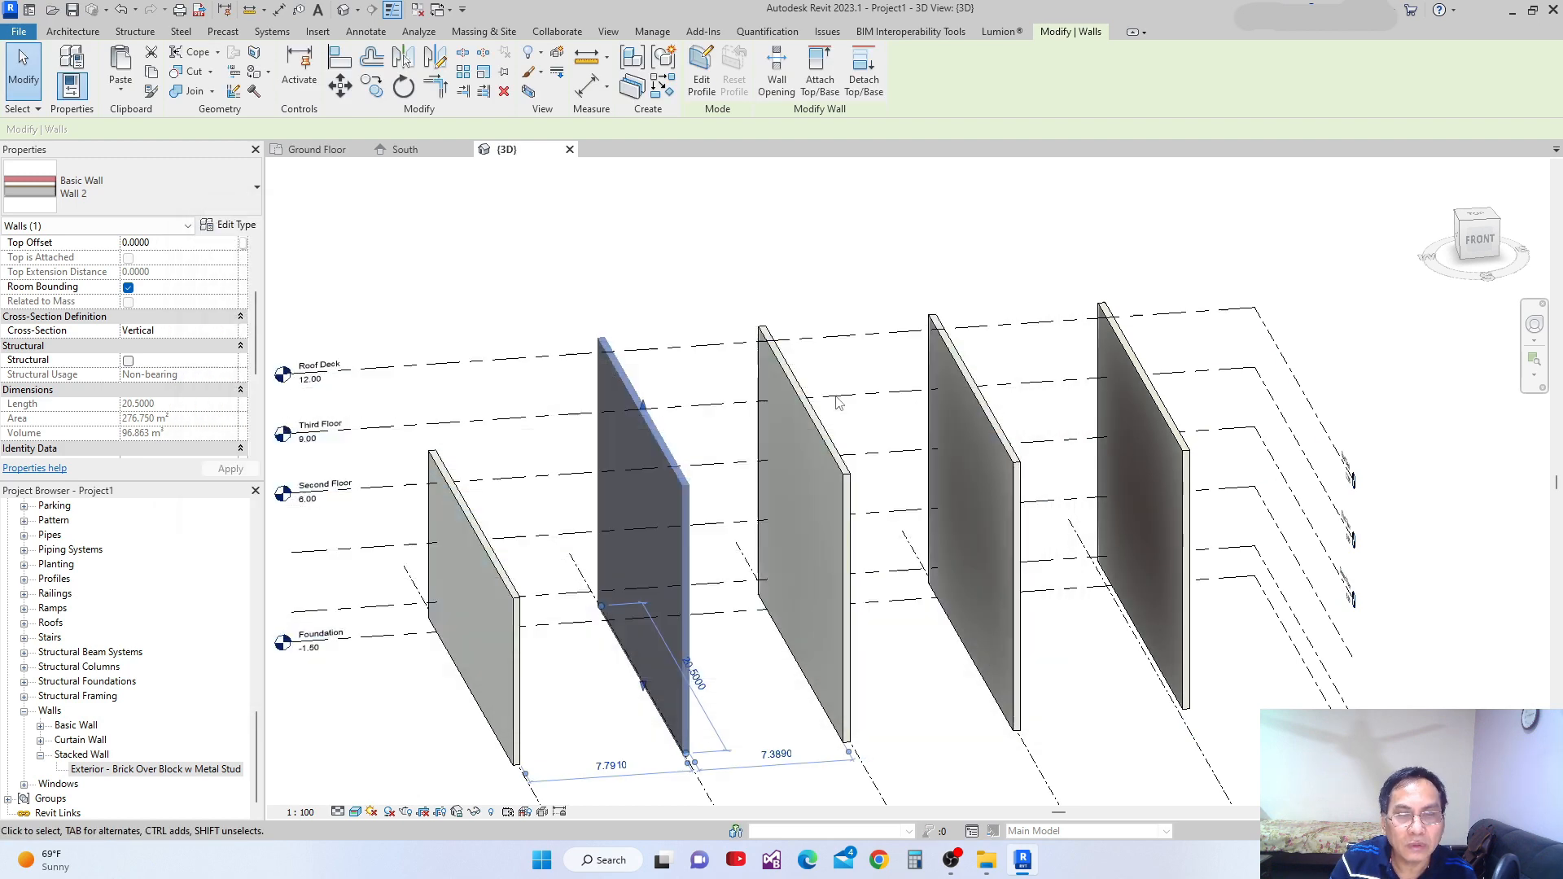
Set the Function of the Wall 3 type on grid 3 to Retaining
click(833, 460)
click(229, 226)
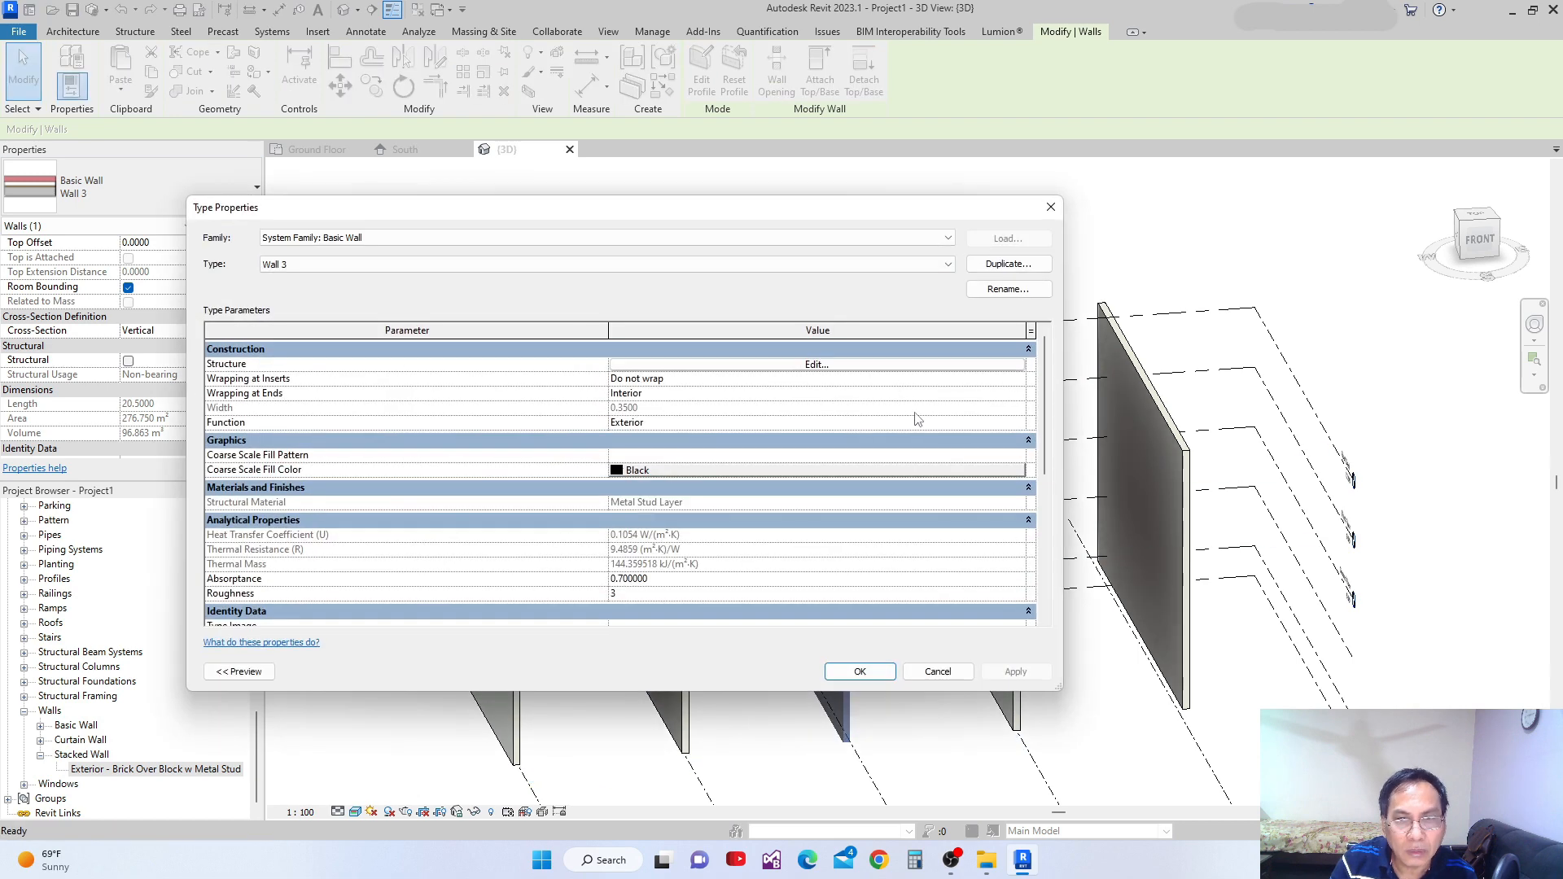
click(1016, 423)
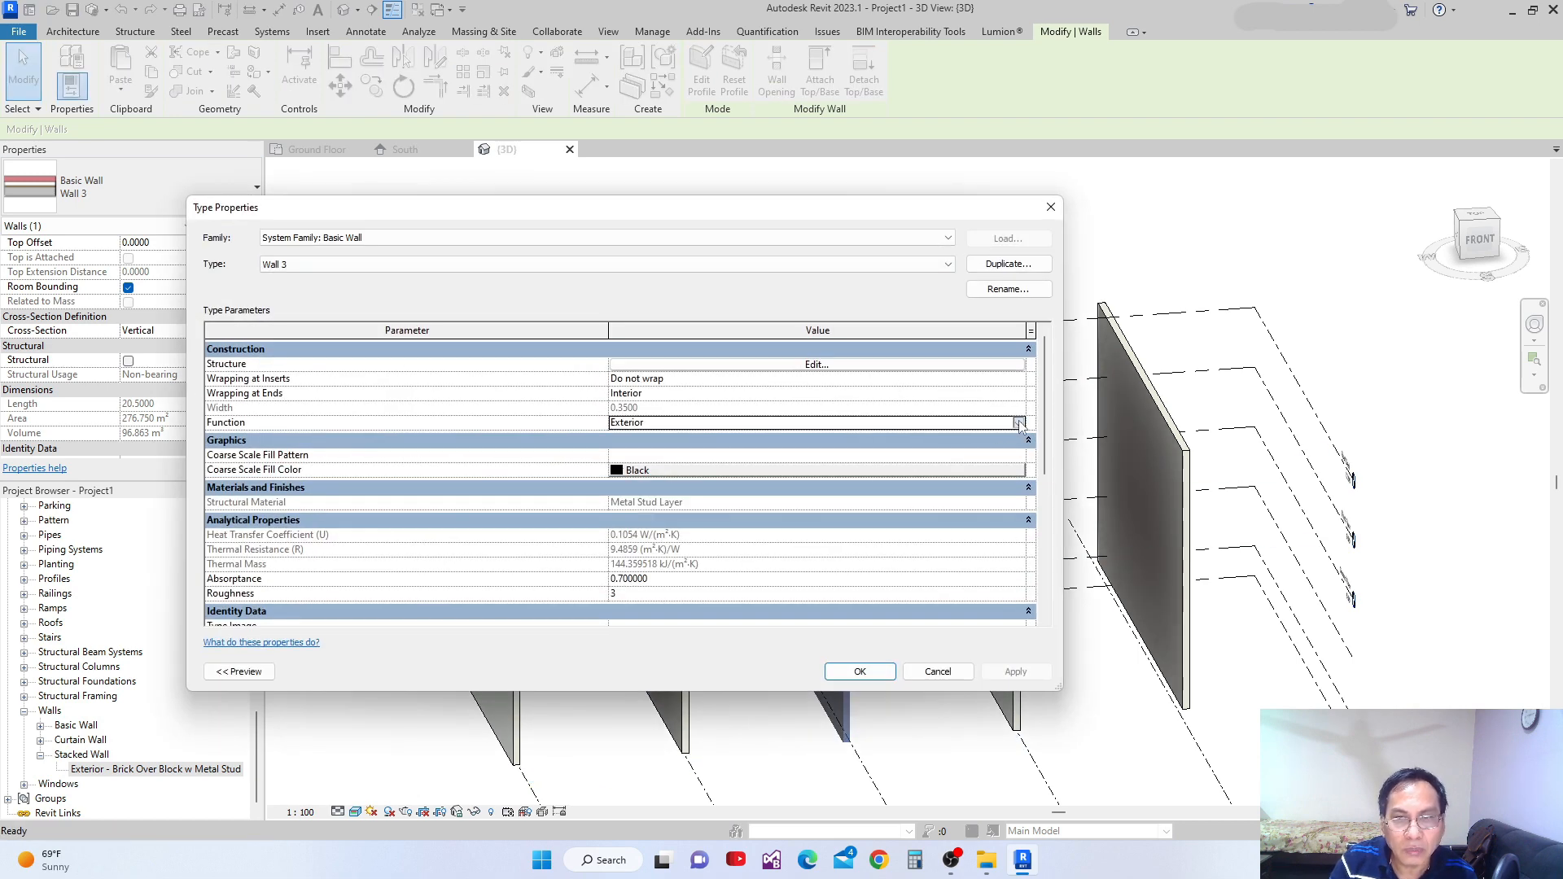
click(1020, 423)
click(656, 477)
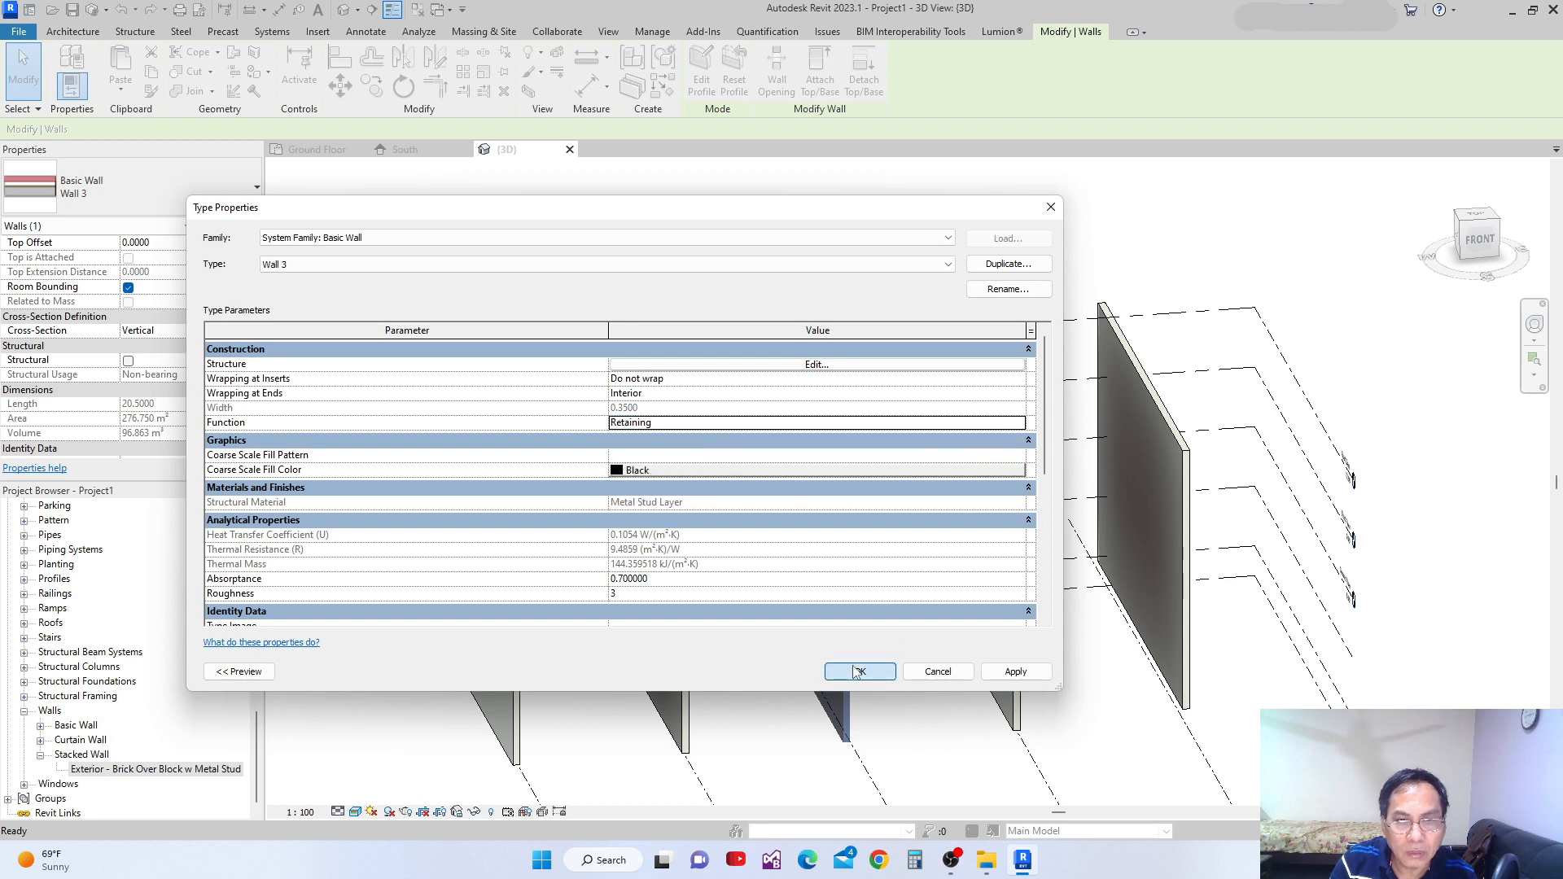
click(857, 672)
Review the Function setting in the type properties of the Wall 5 wall on grid 5
scroll(1062, 554, up, 2)
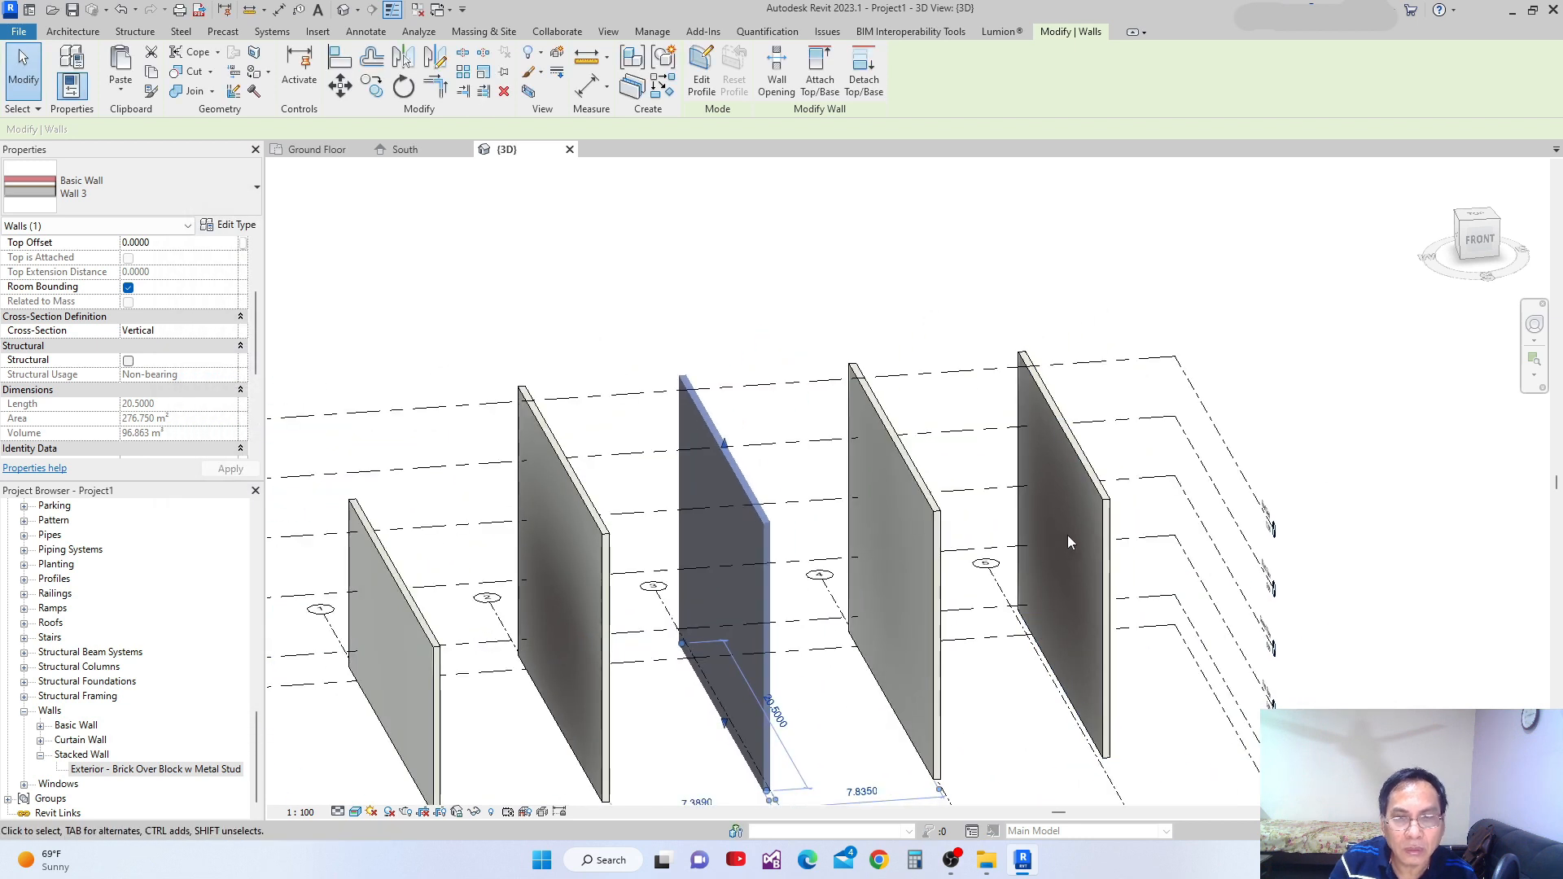
click(1112, 500)
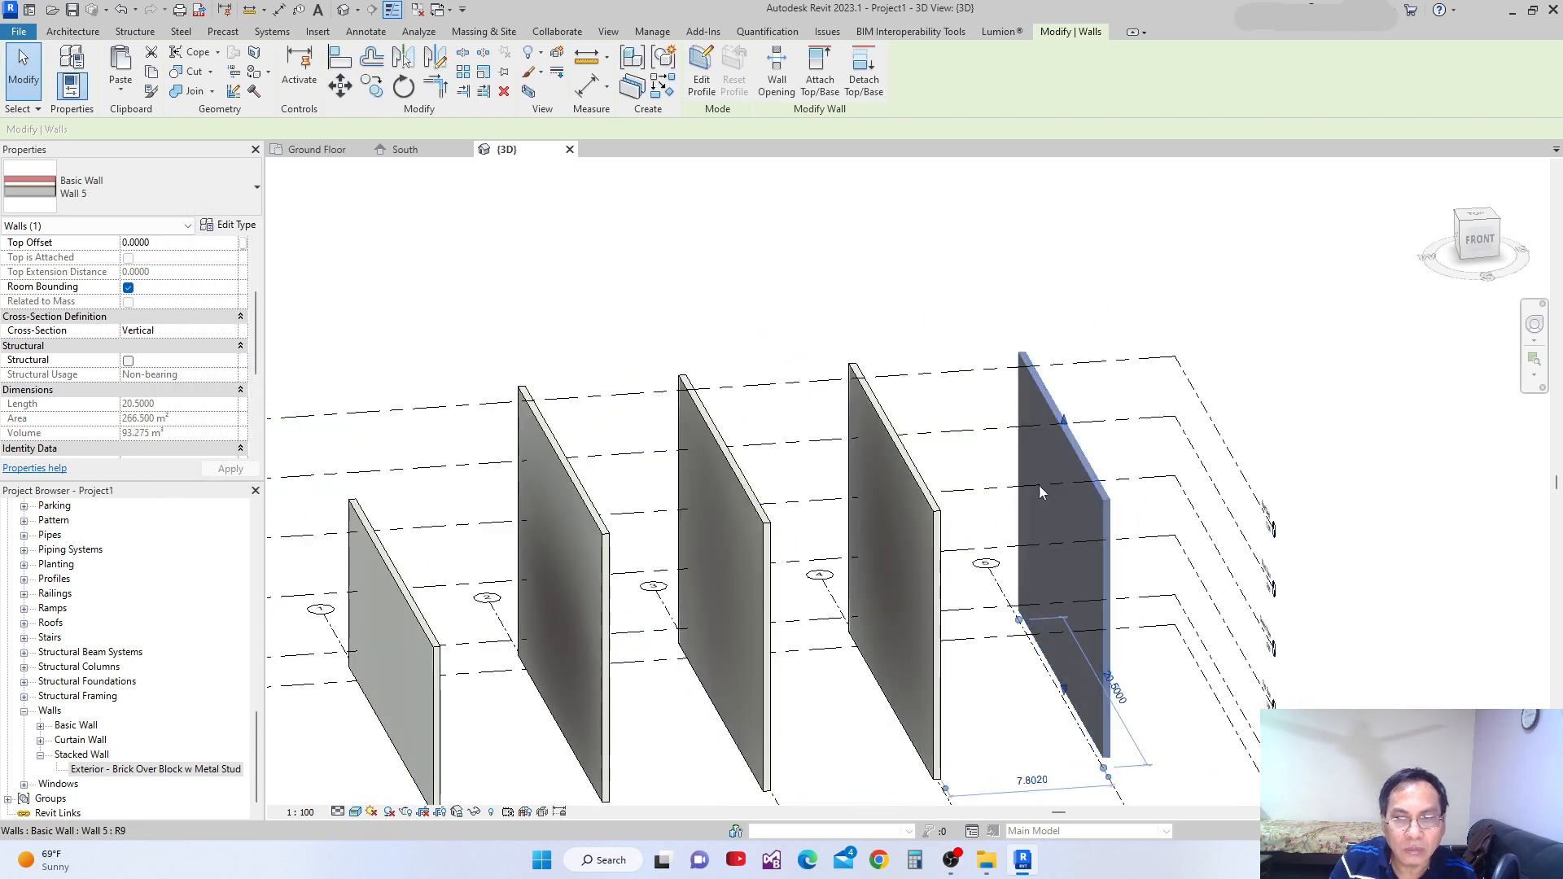
click(232, 226)
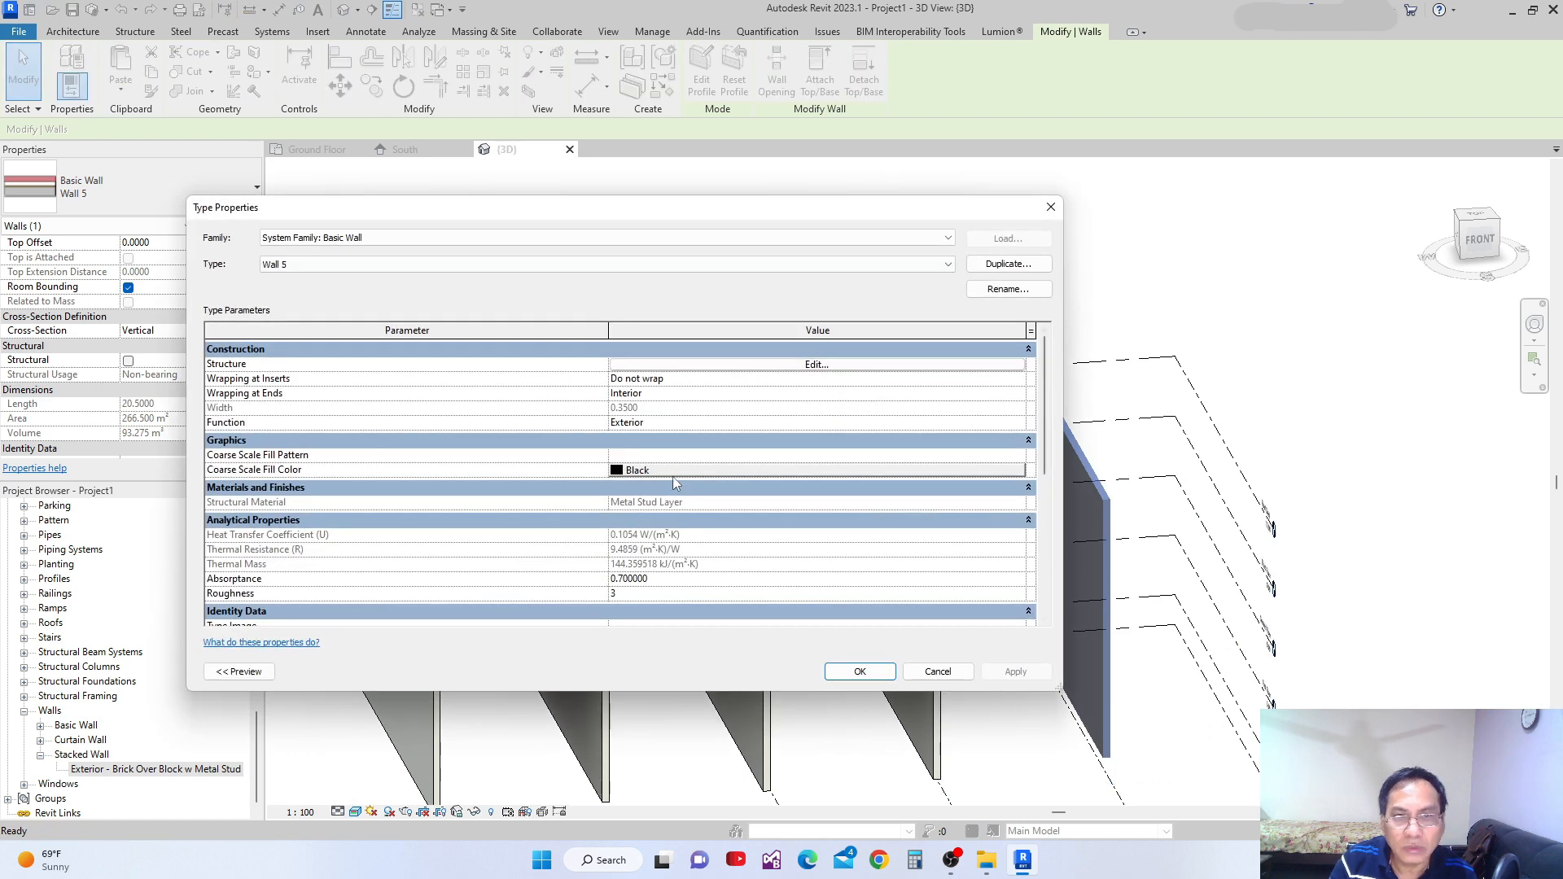
click(893, 670)
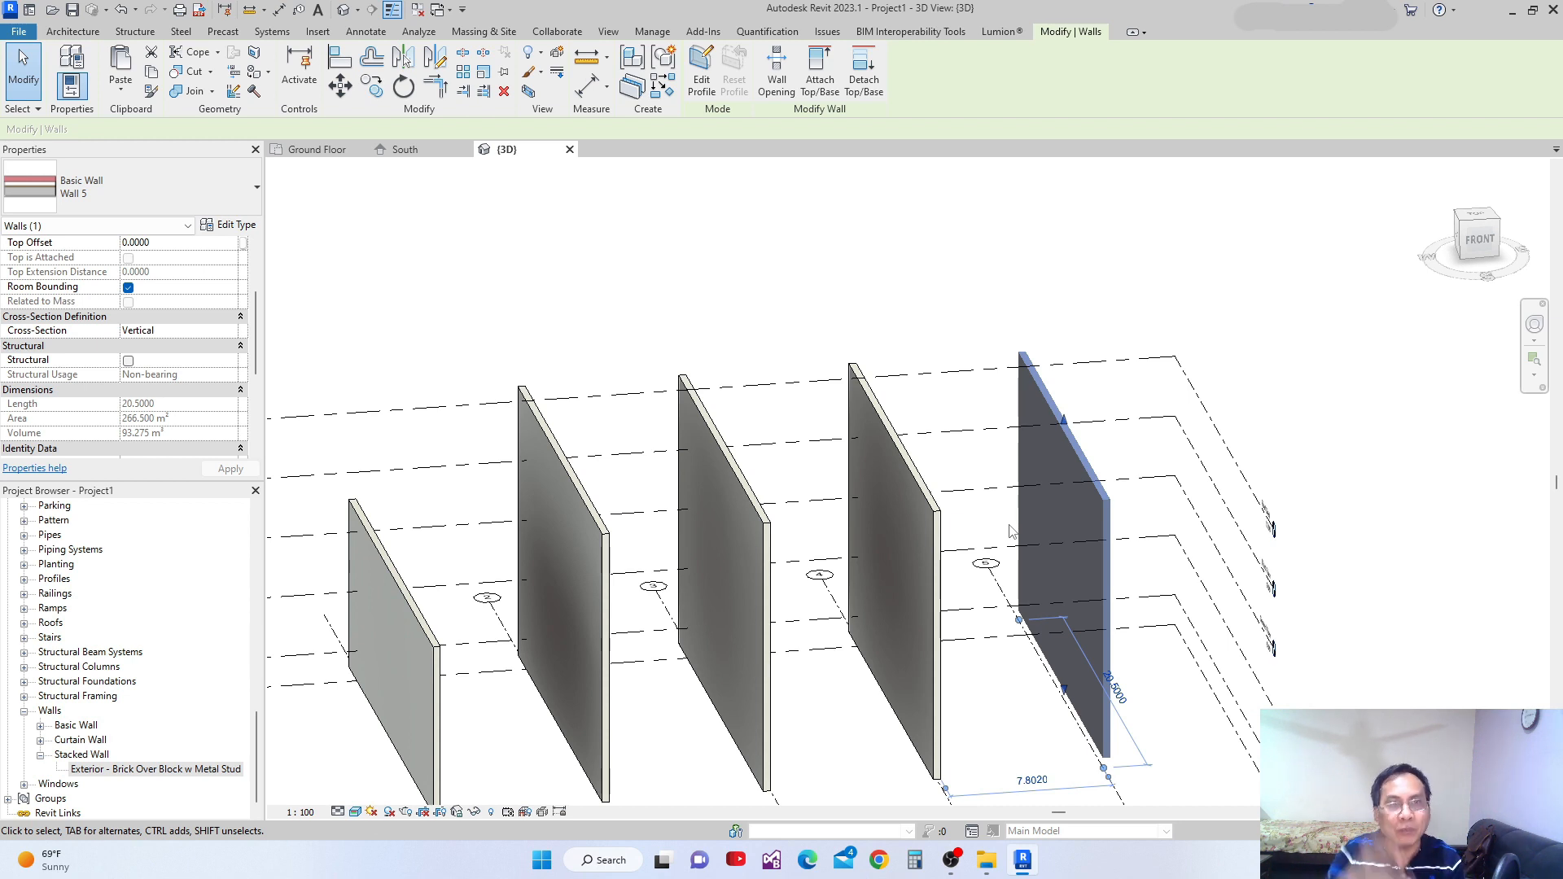
Create a new building component schedule for the Walls category, named Wall Schedule, in the New Construction phase
scroll(1009, 531, down, 2)
middle_drag(998, 554, 913, 592)
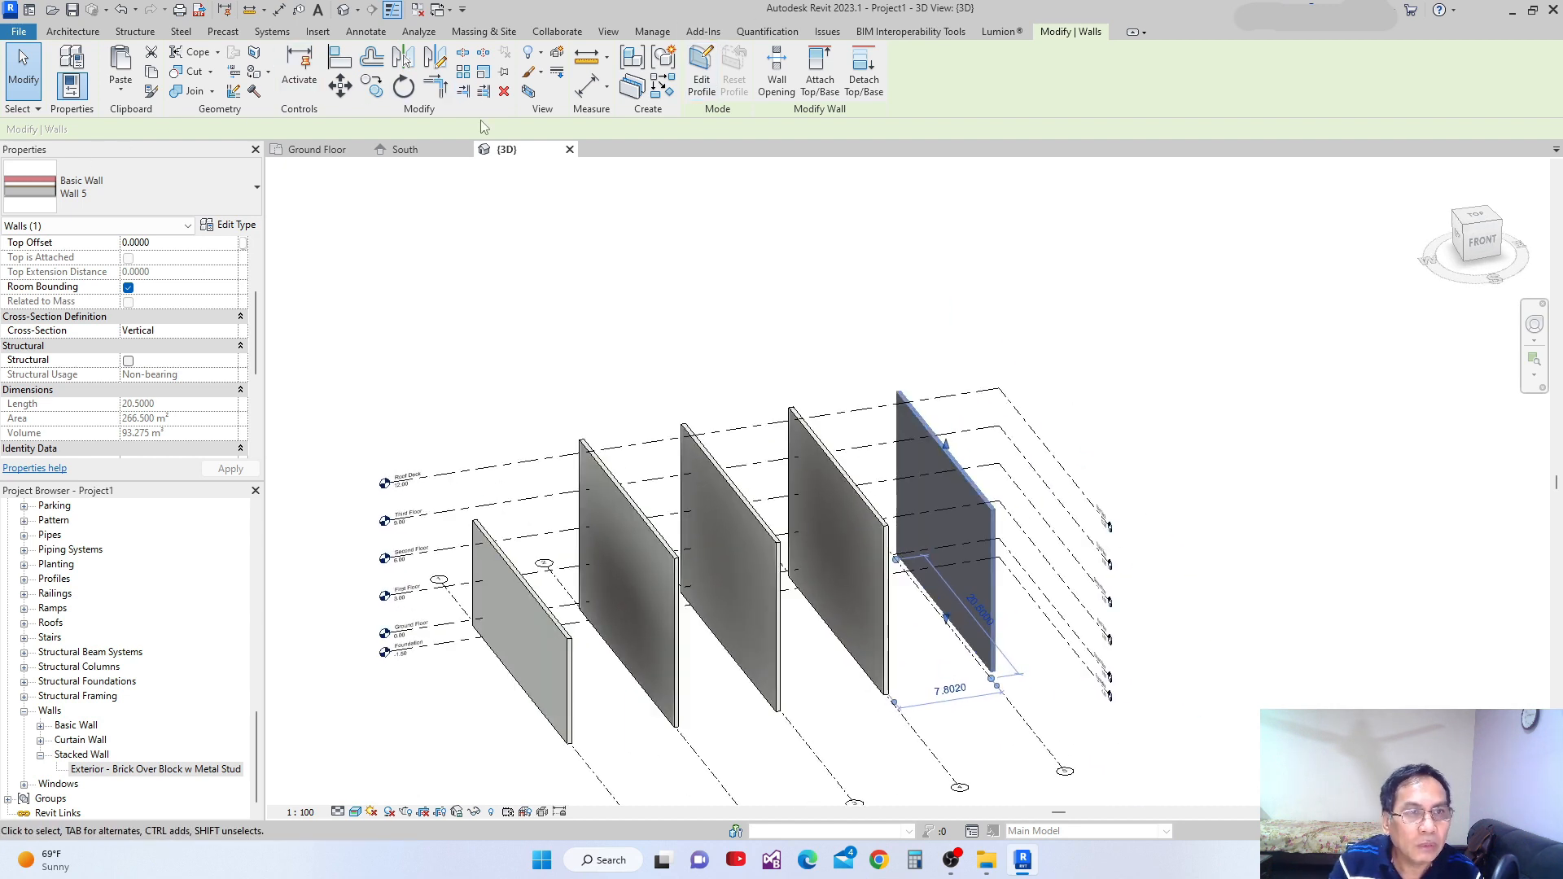
click(608, 32)
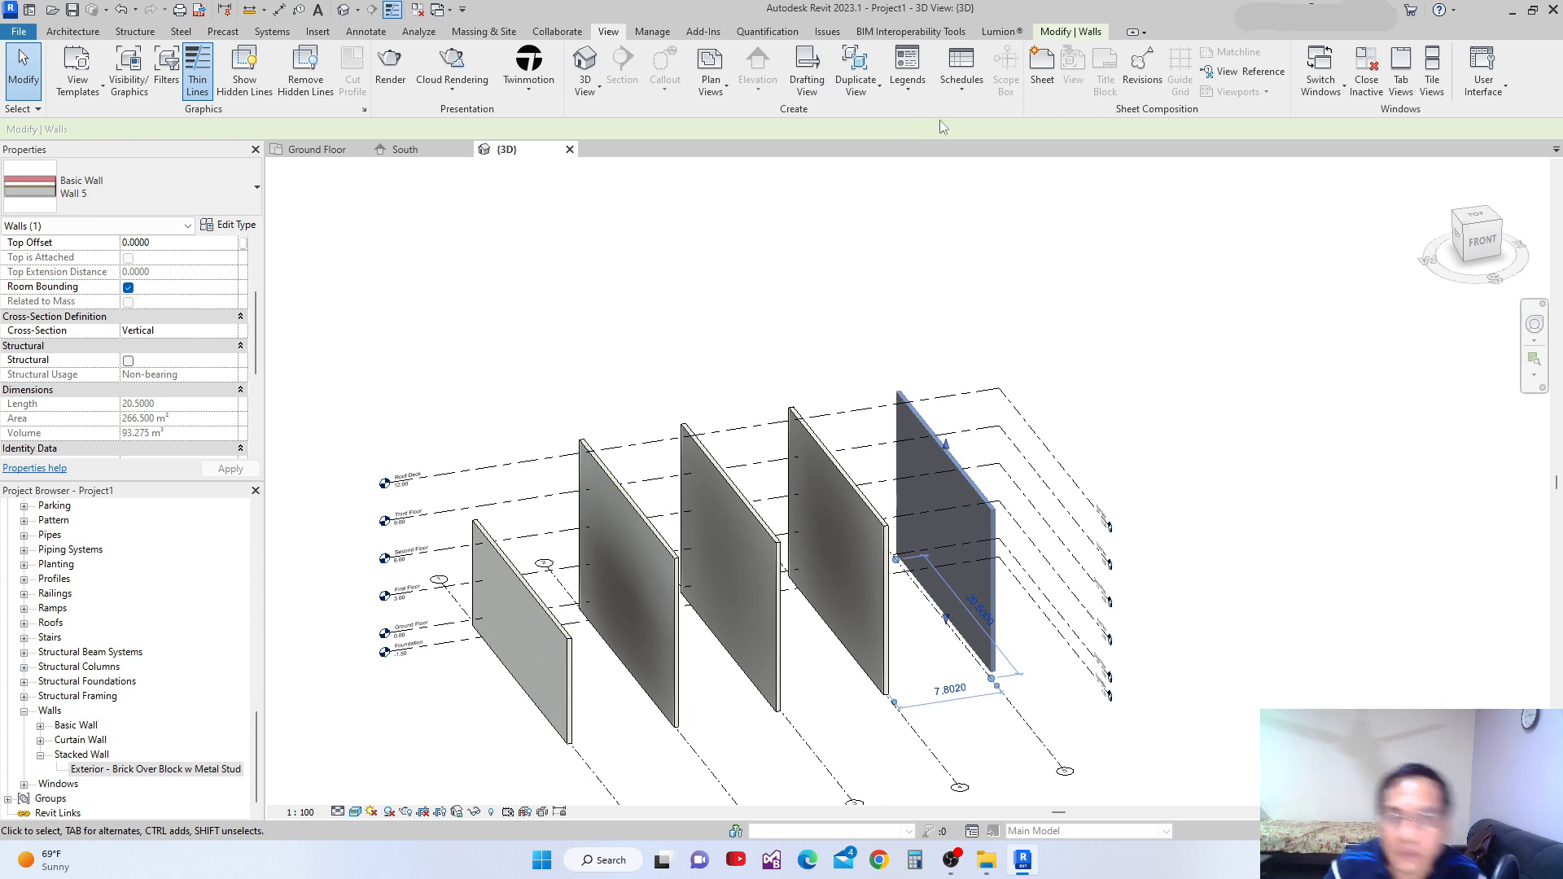
click(963, 96)
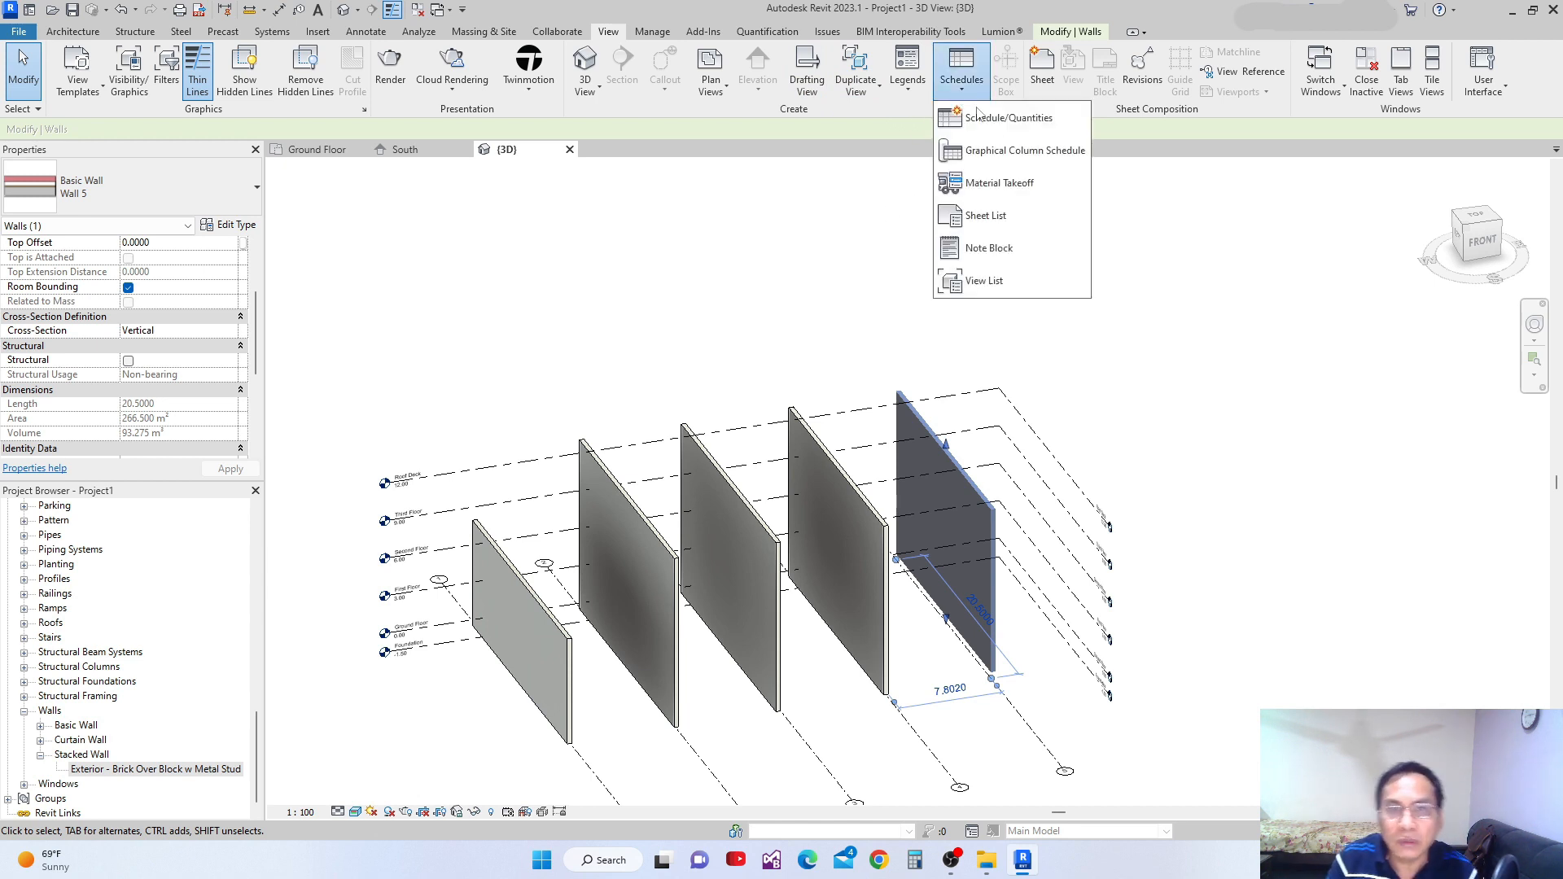
click(1032, 120)
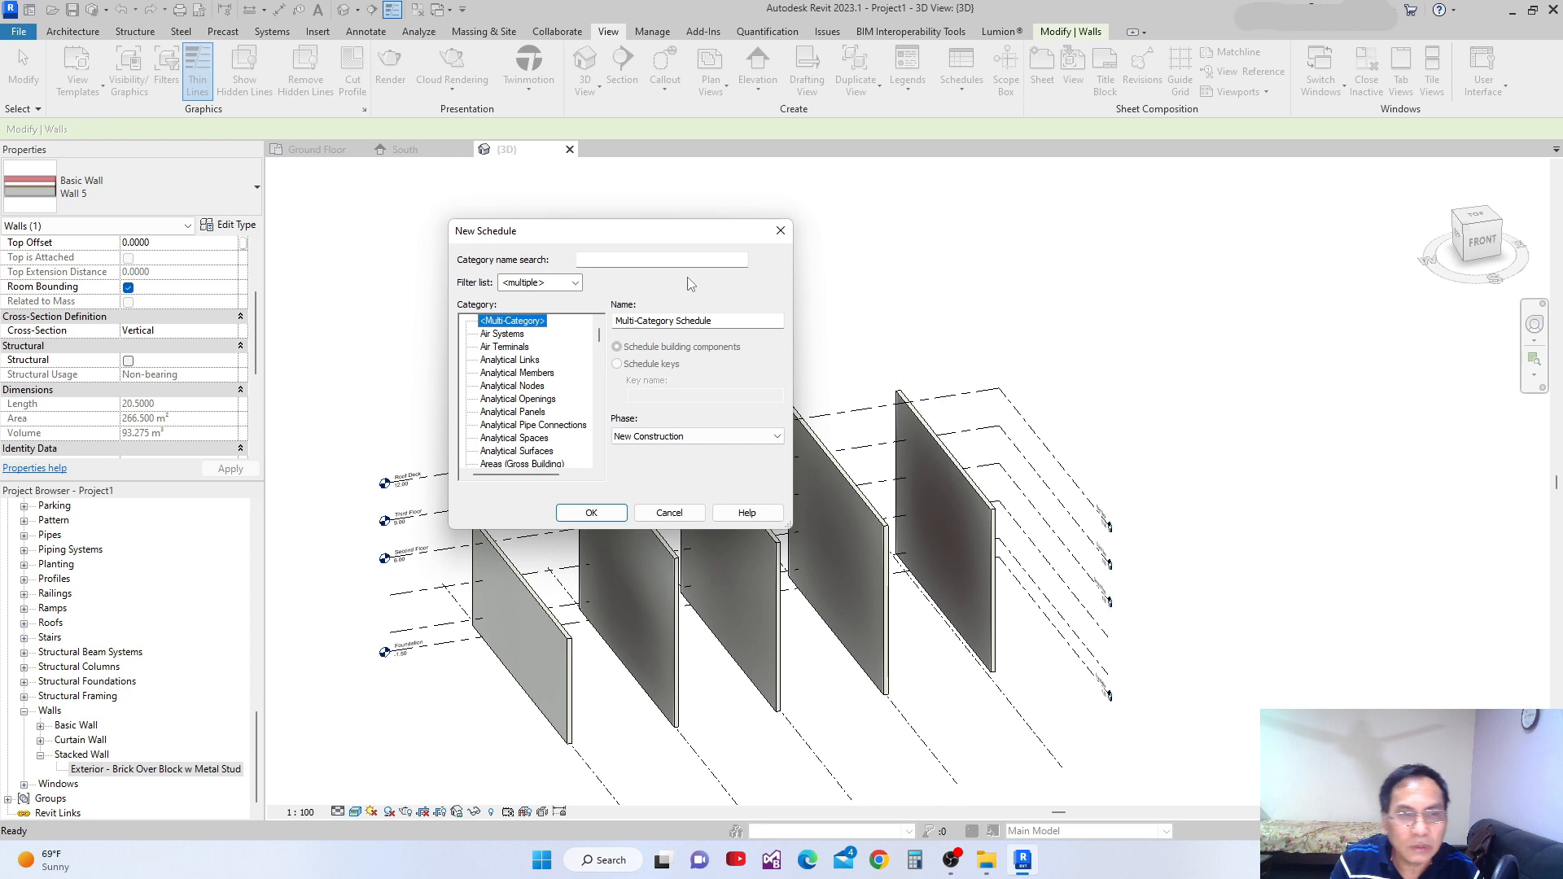
drag(649, 237, 593, 234)
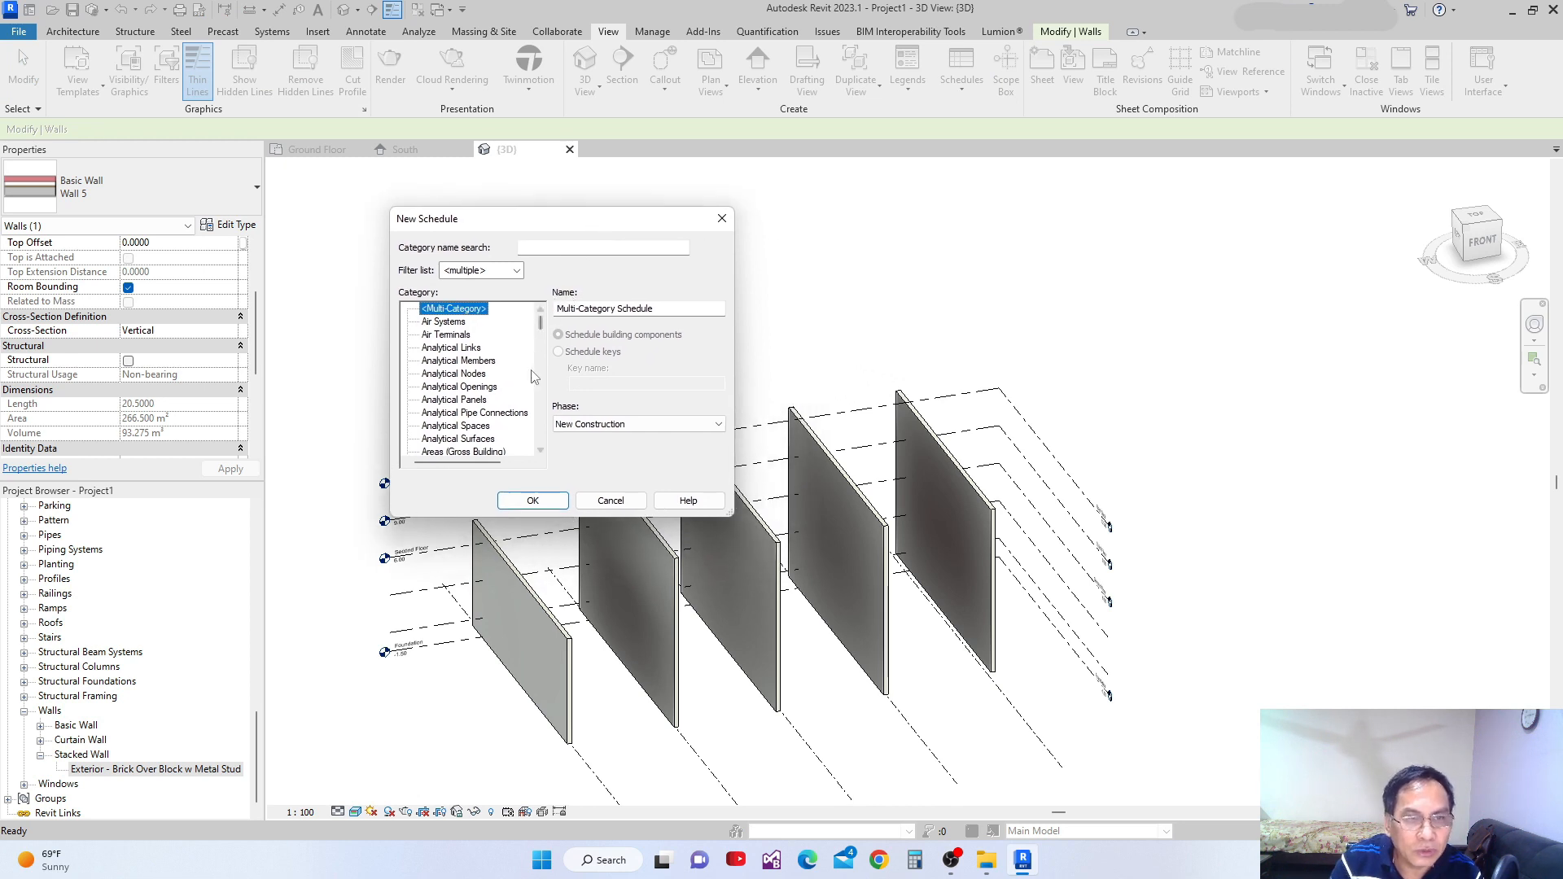
drag(539, 327, 539, 444)
click(432, 414)
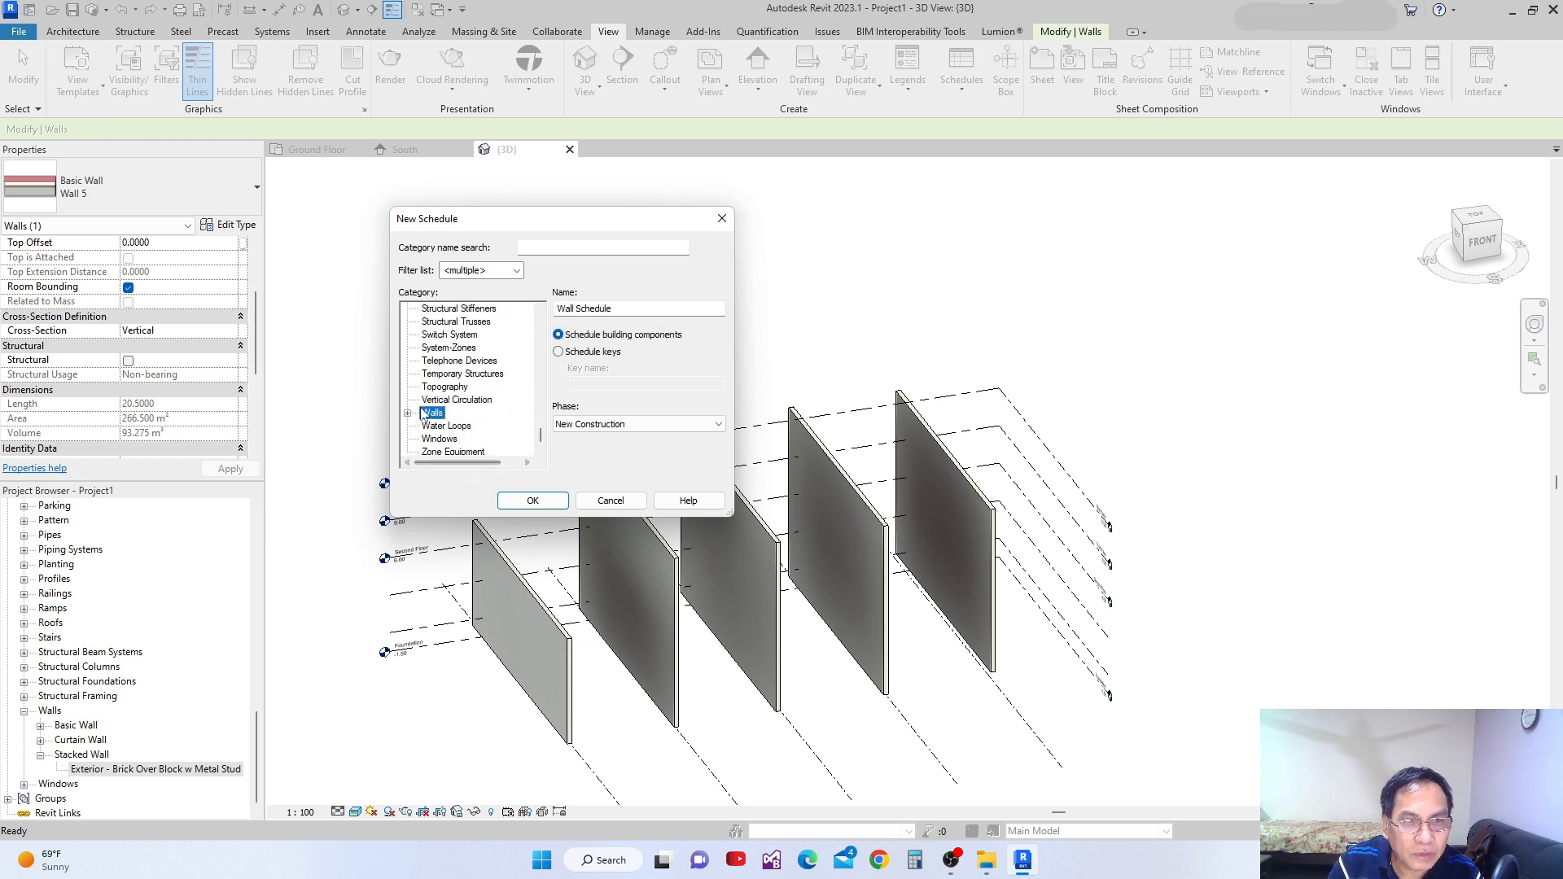
click(530, 500)
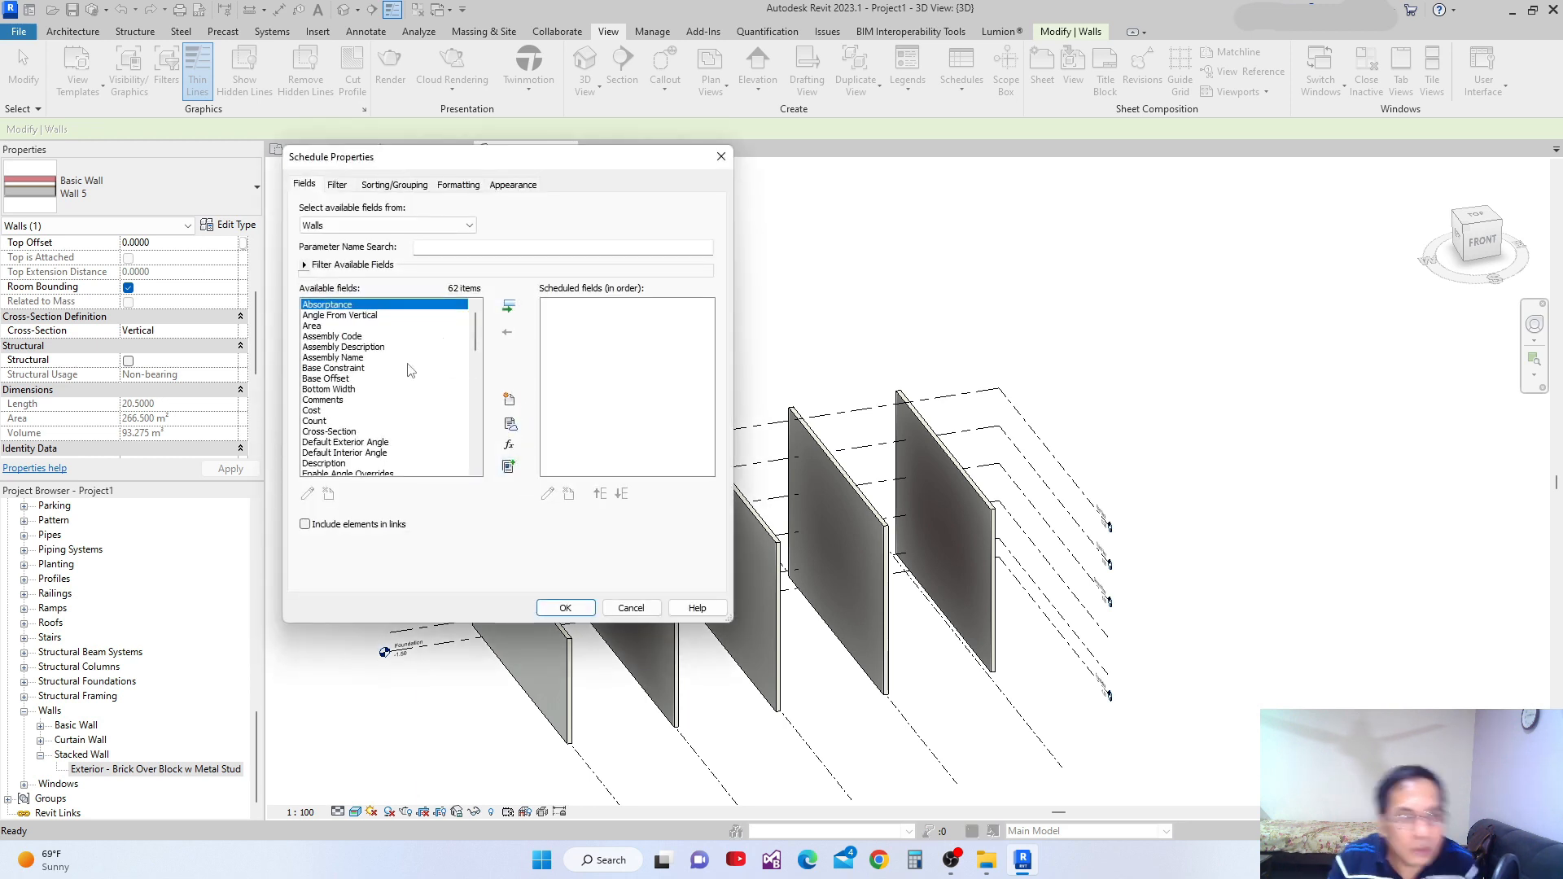
Add the Family and Type and Family fields to the wall schedule, and order Family first
drag(477, 335, 476, 372)
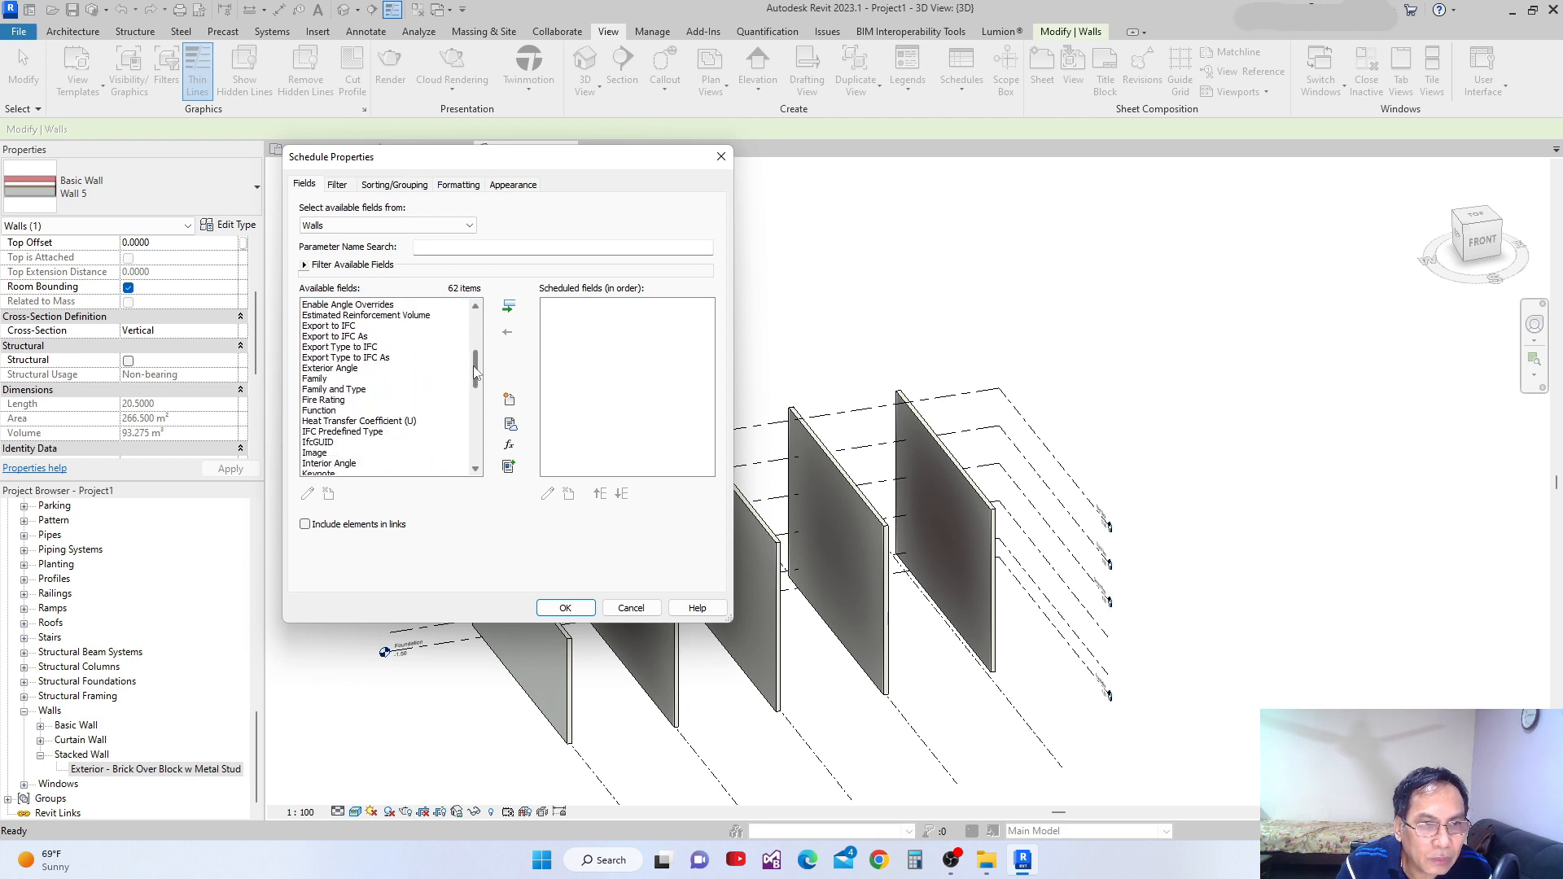
click(314, 390)
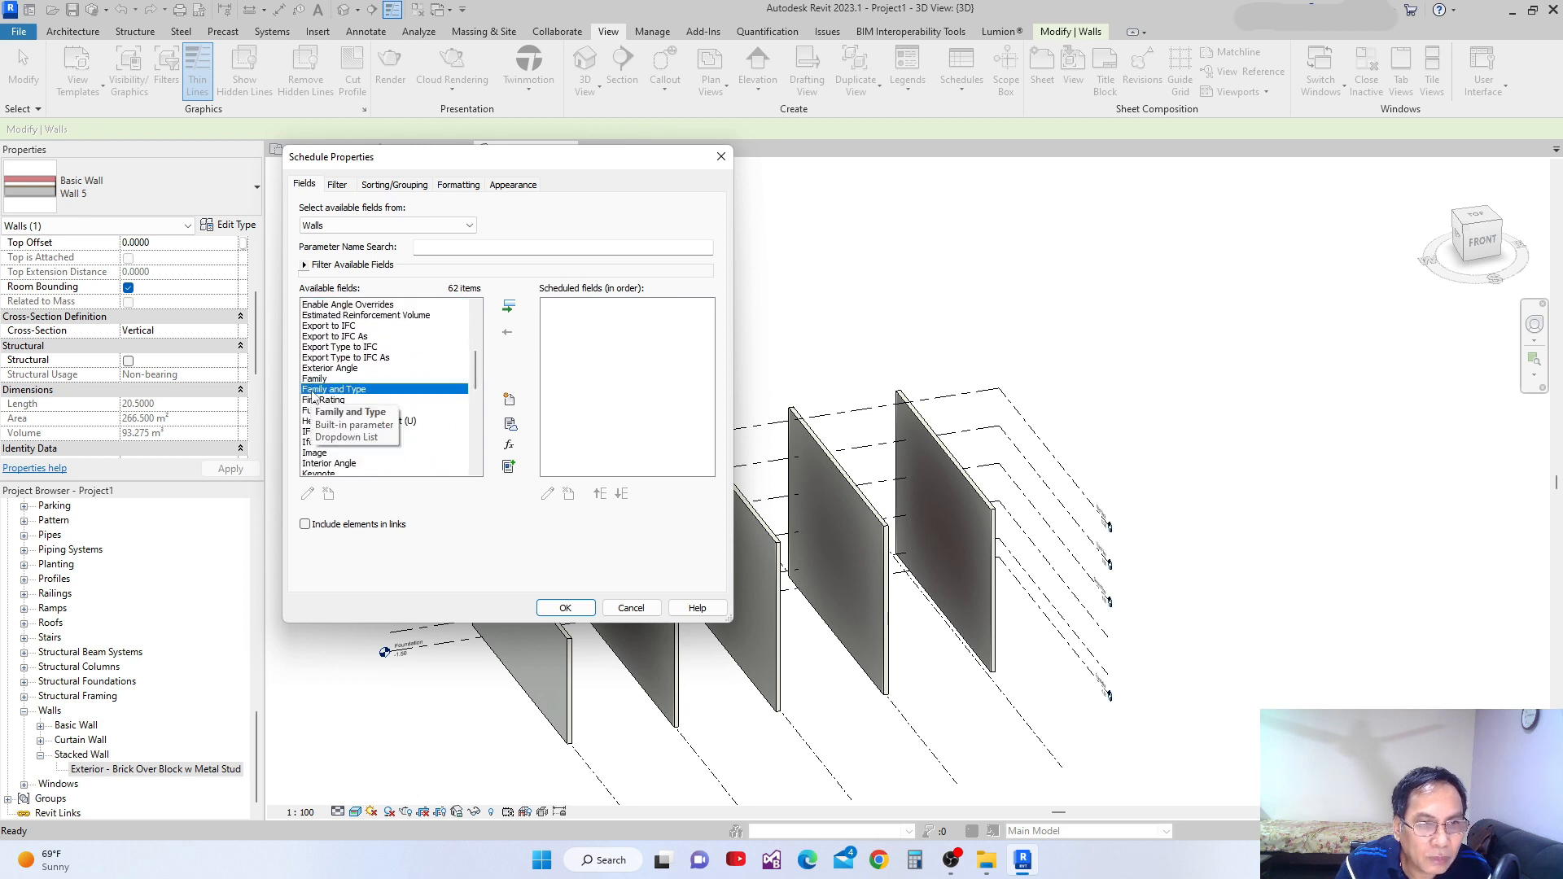
click(509, 306)
click(316, 379)
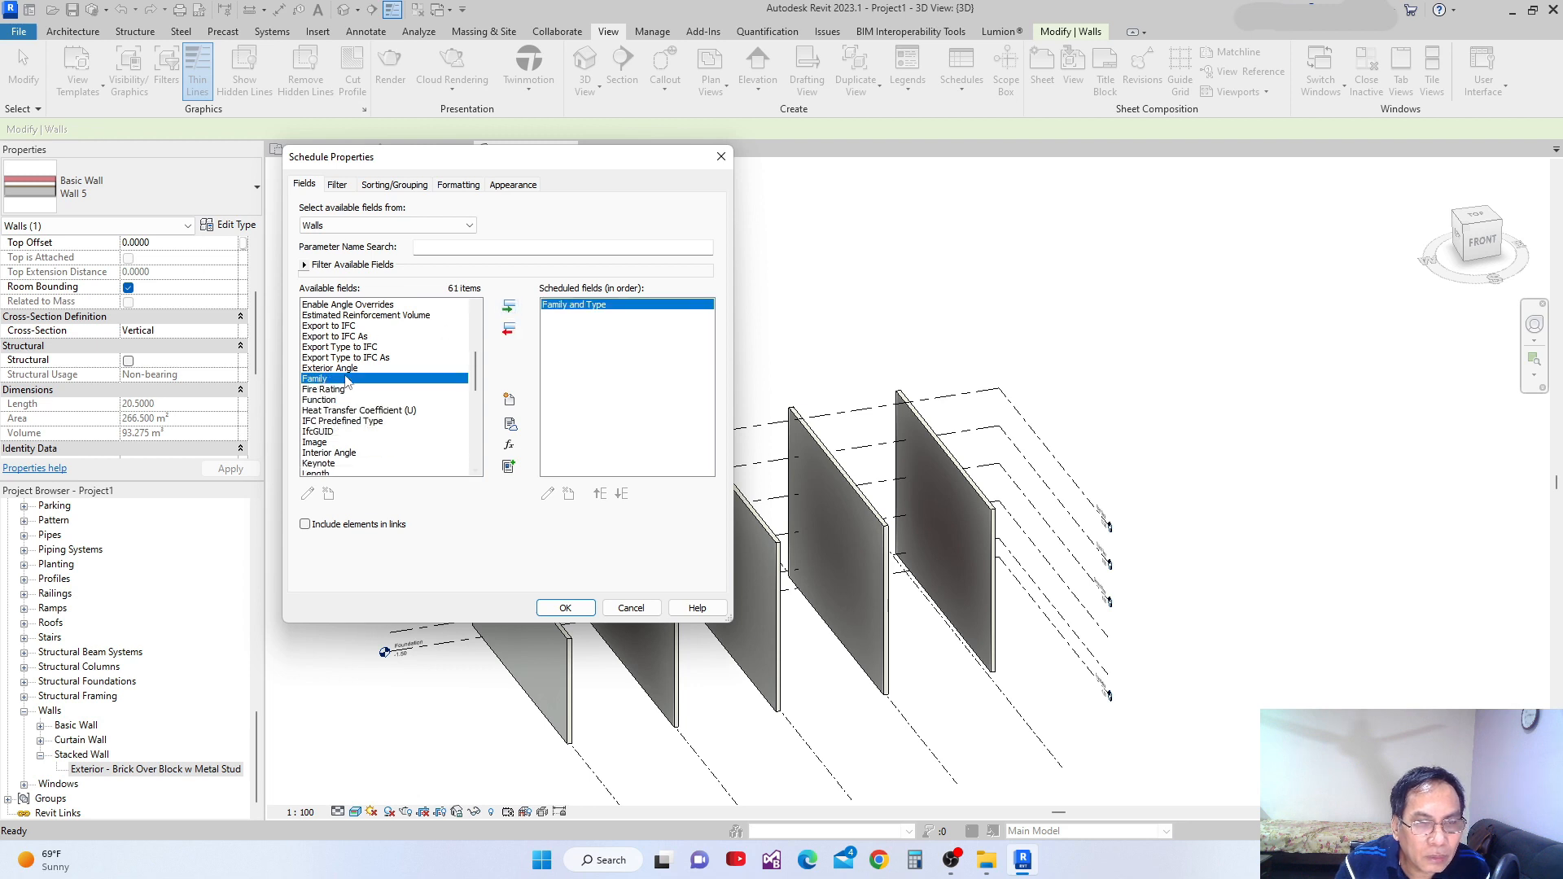
click(509, 306)
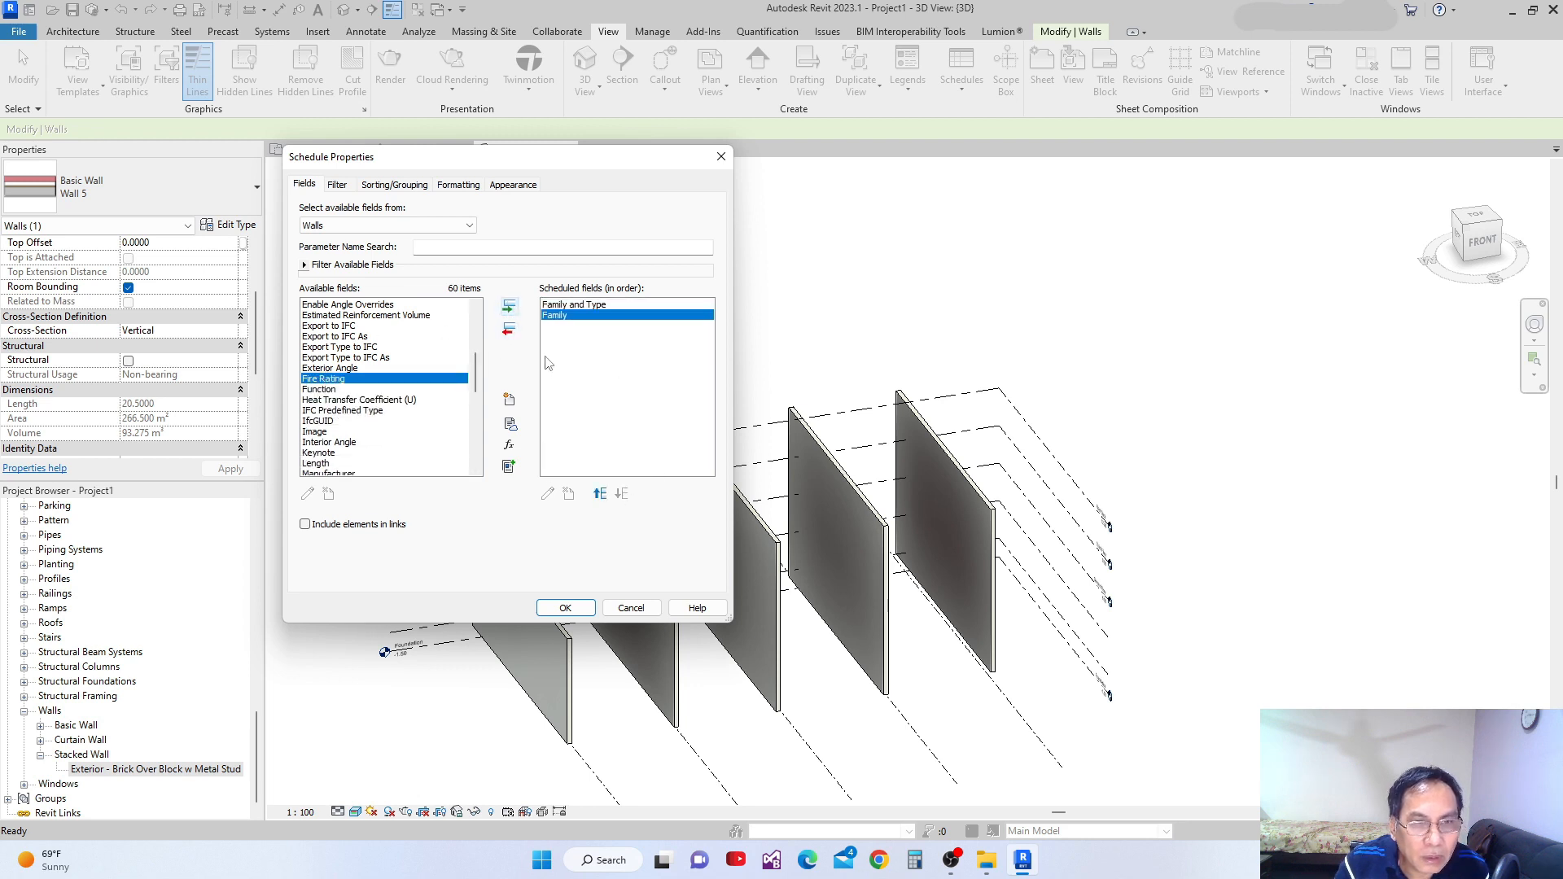
click(600, 494)
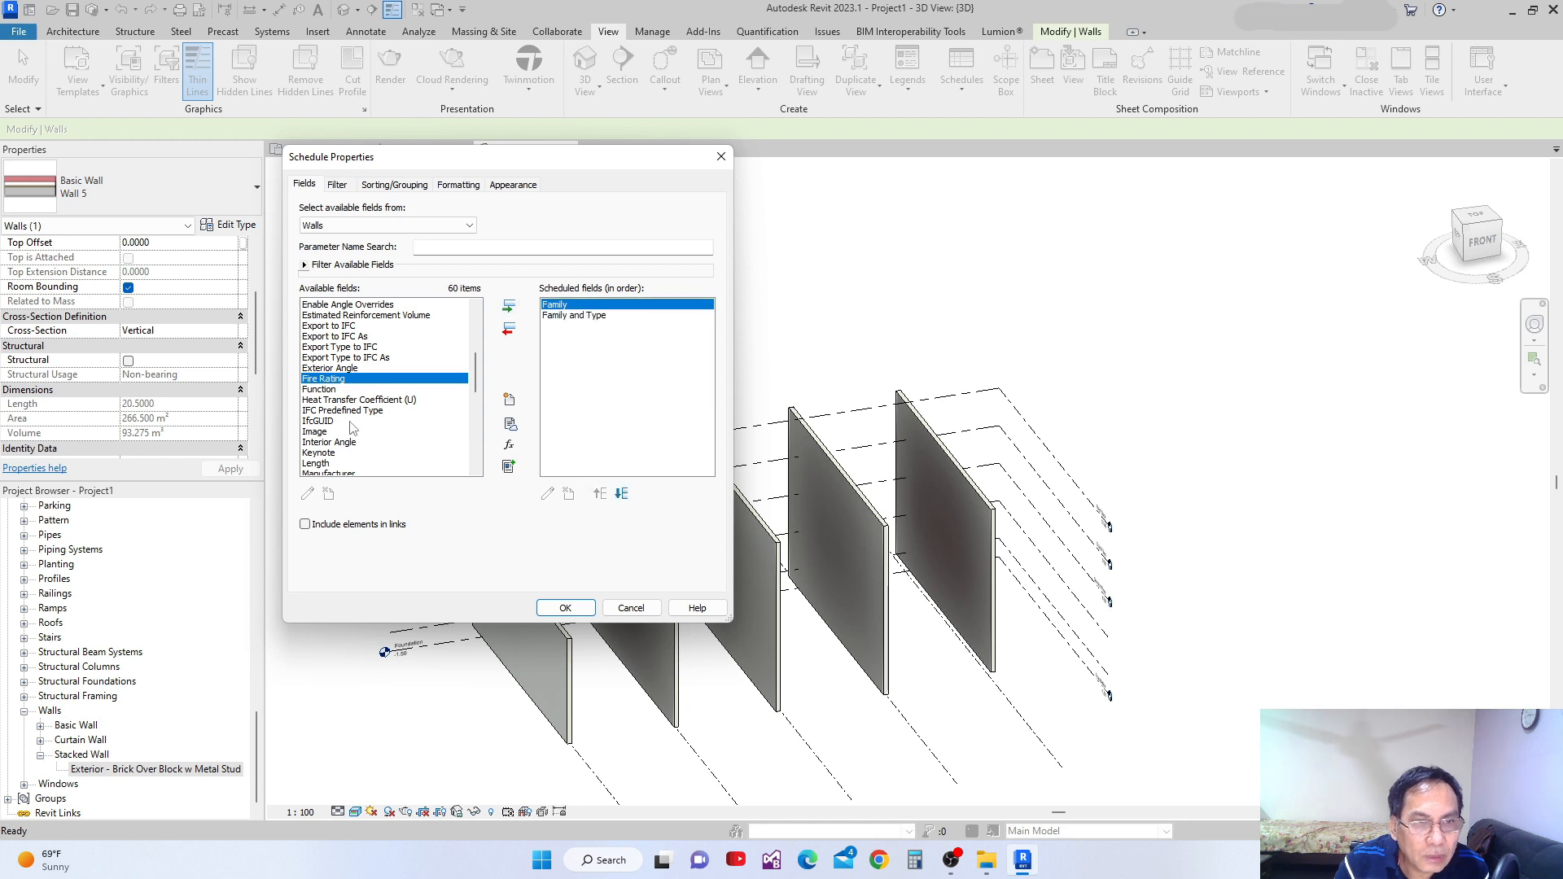
Add the Function field as the last column, after Family and Type, and create the wall schedule
drag(477, 369, 478, 381)
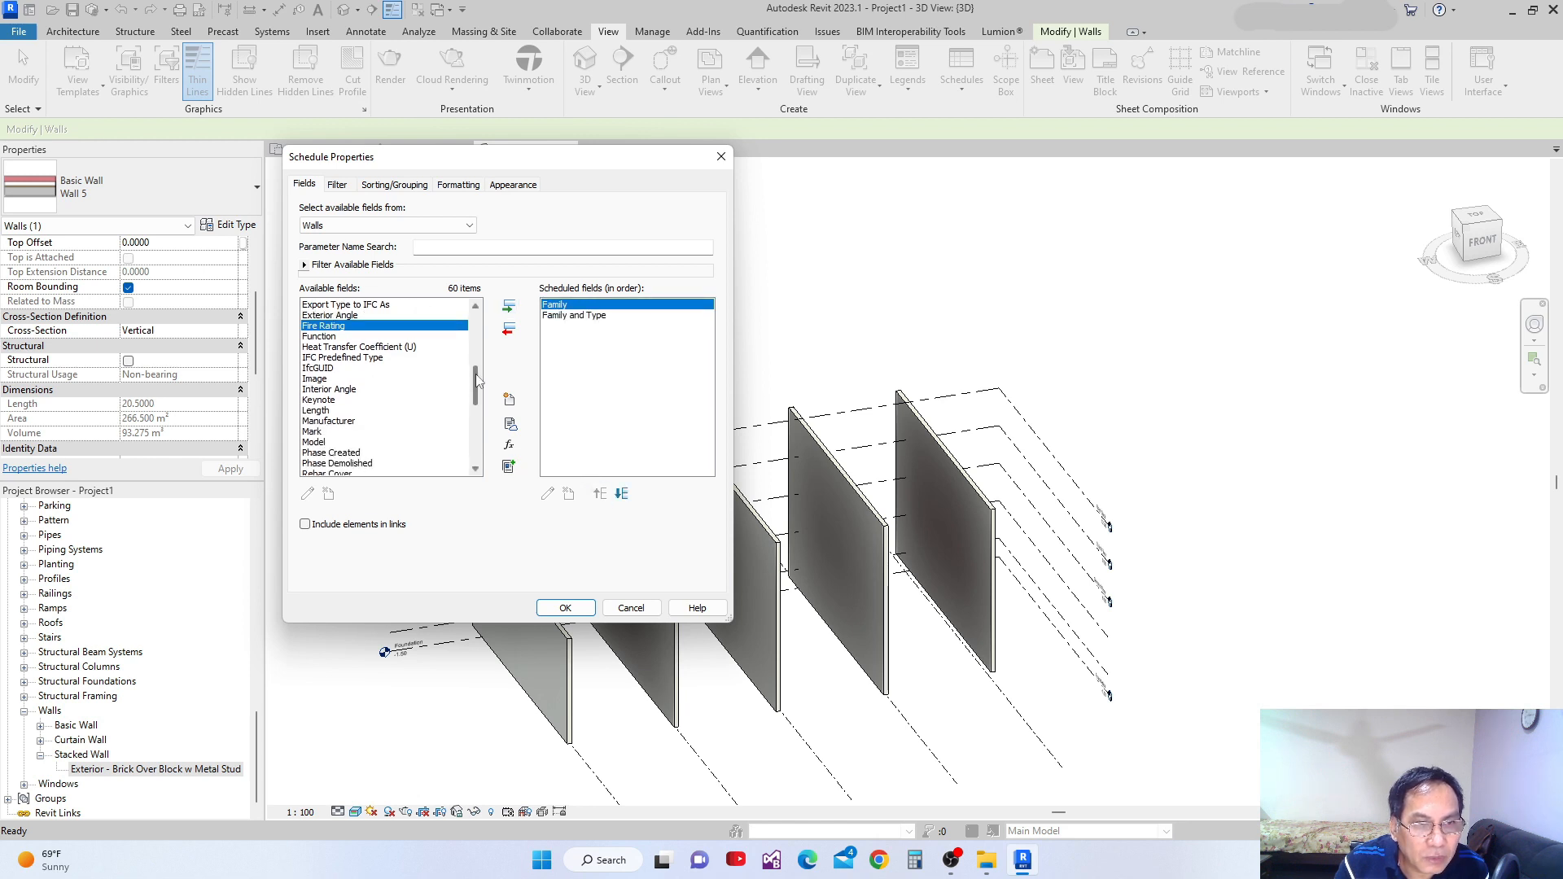
click(333, 342)
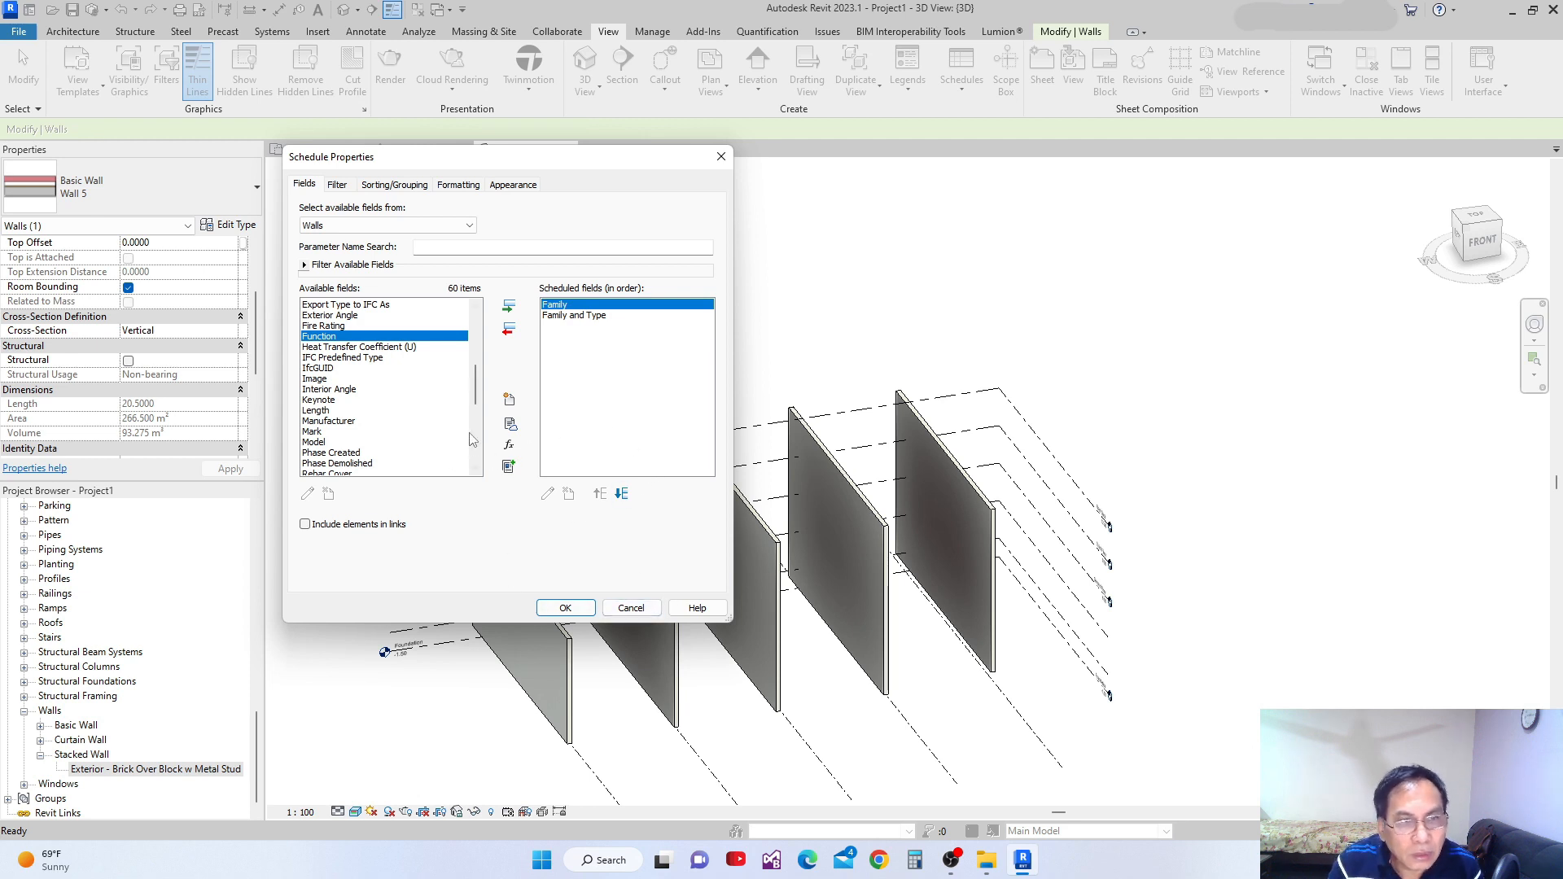
click(509, 306)
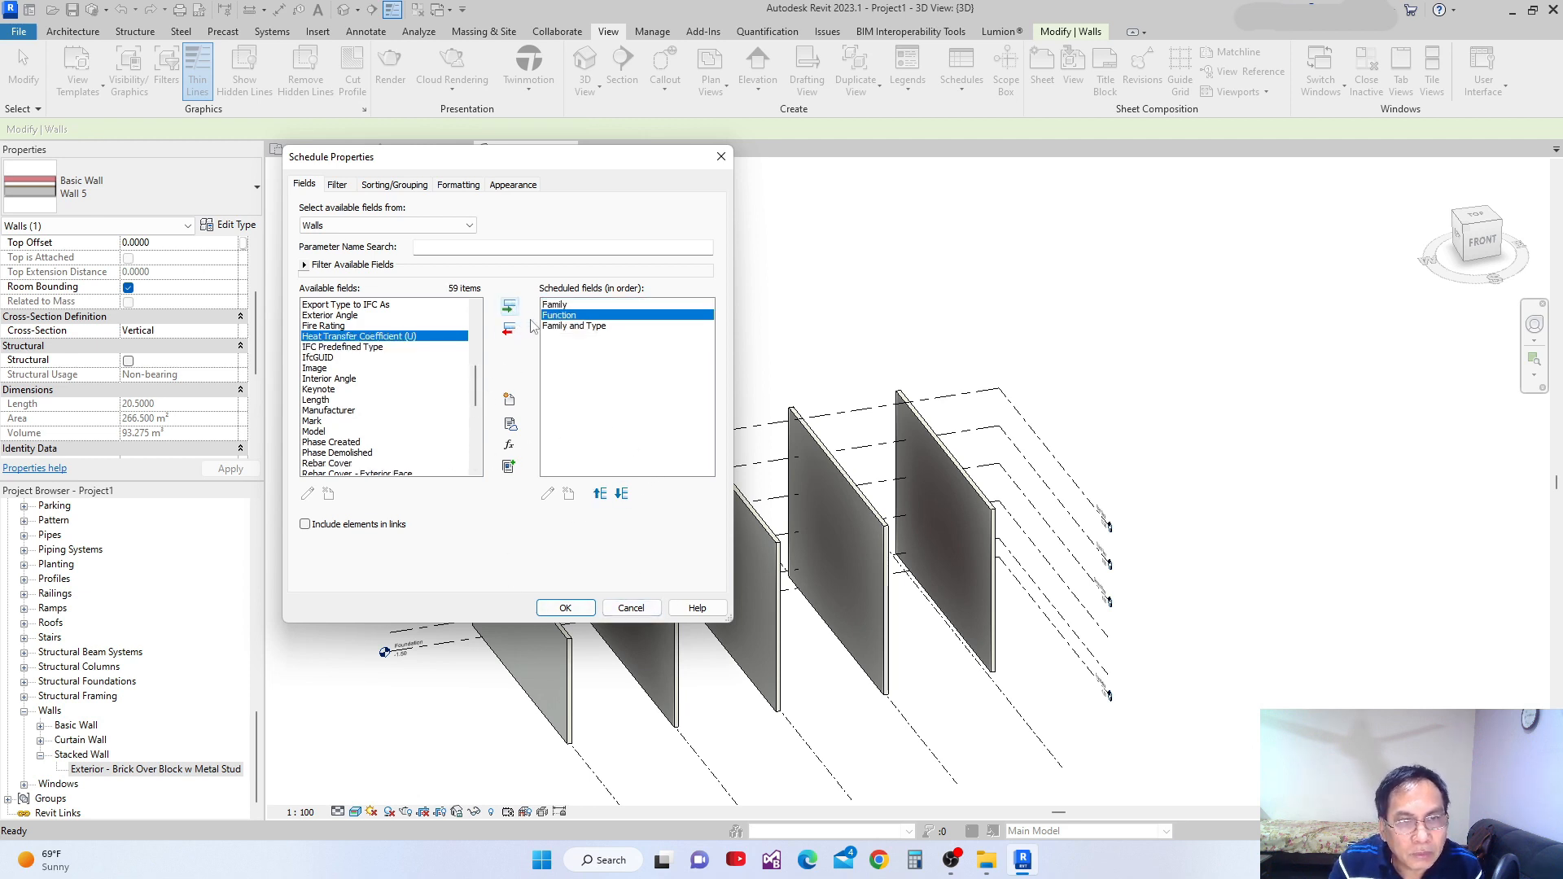
click(622, 494)
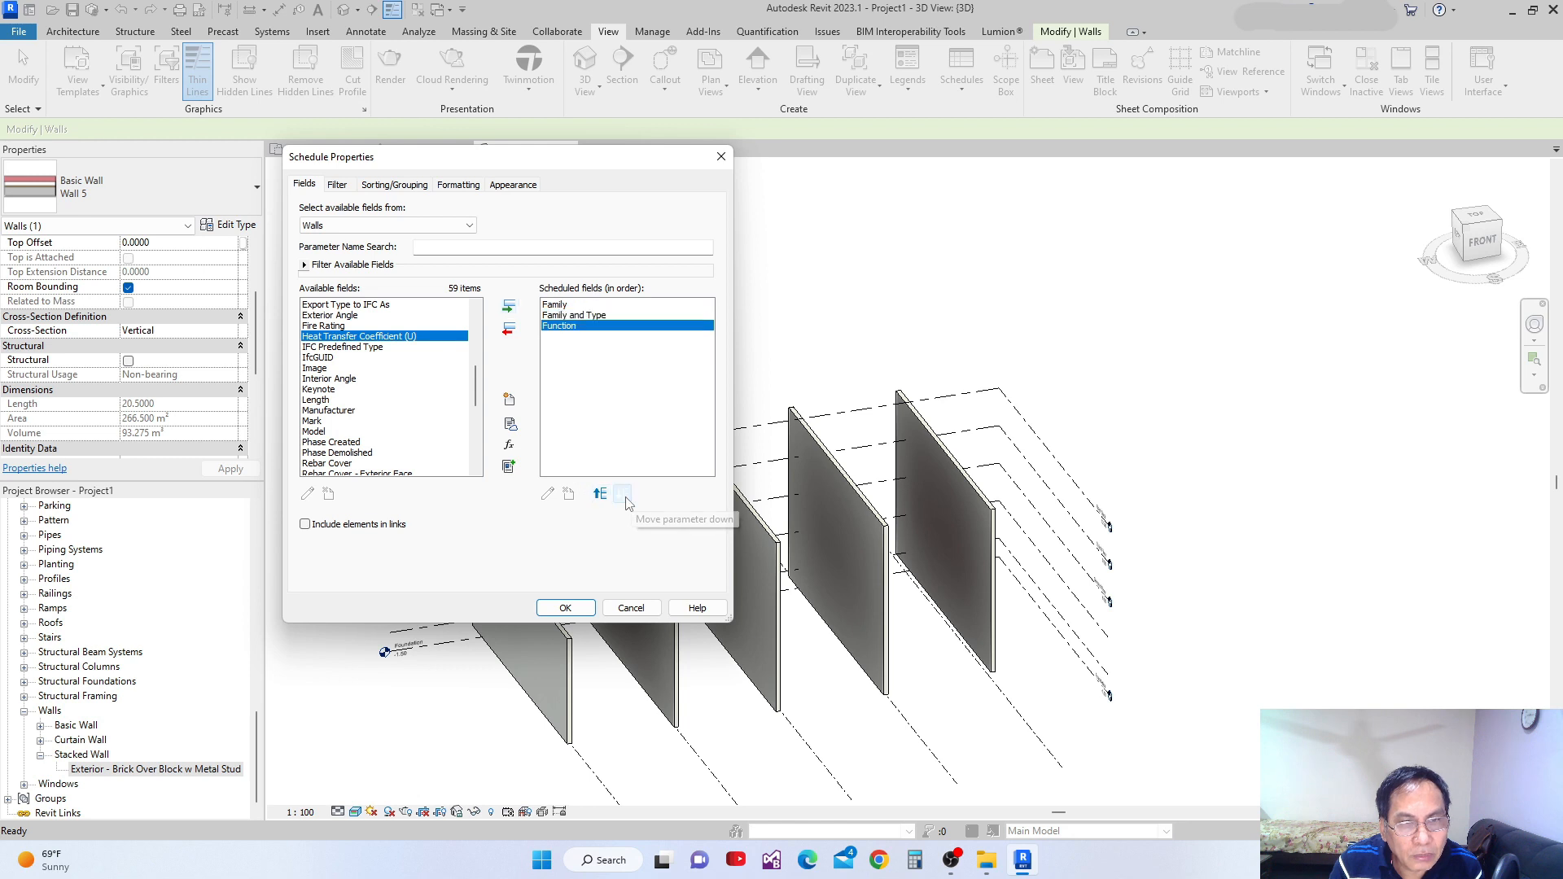
click(576, 606)
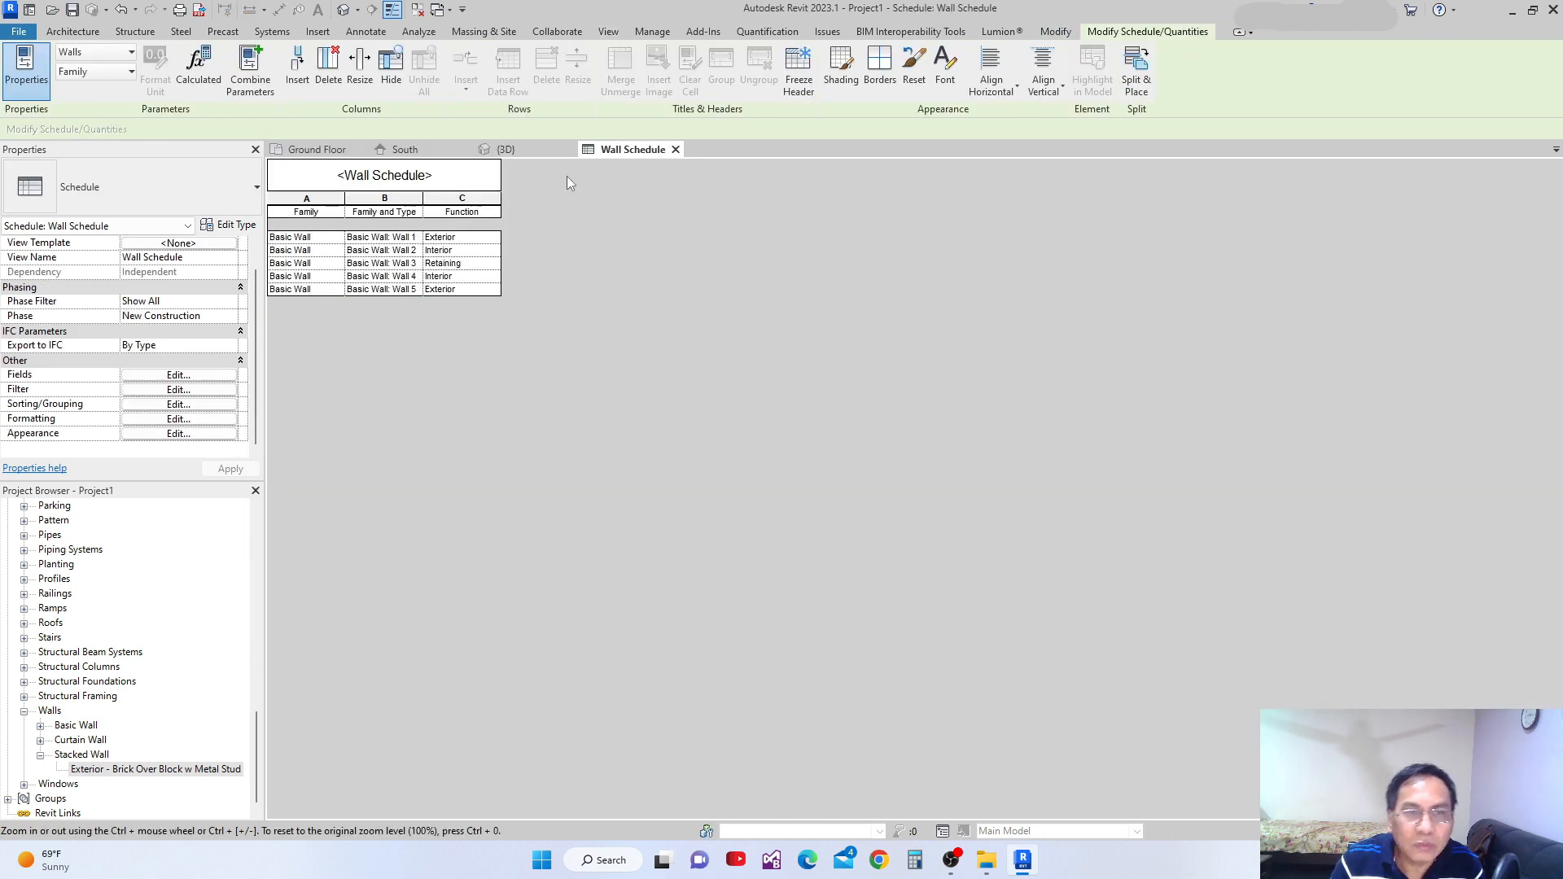
Tile the Ground Floor, 3D, Wall Schedule and South views side by side and zoom every view to fit
click(314, 151)
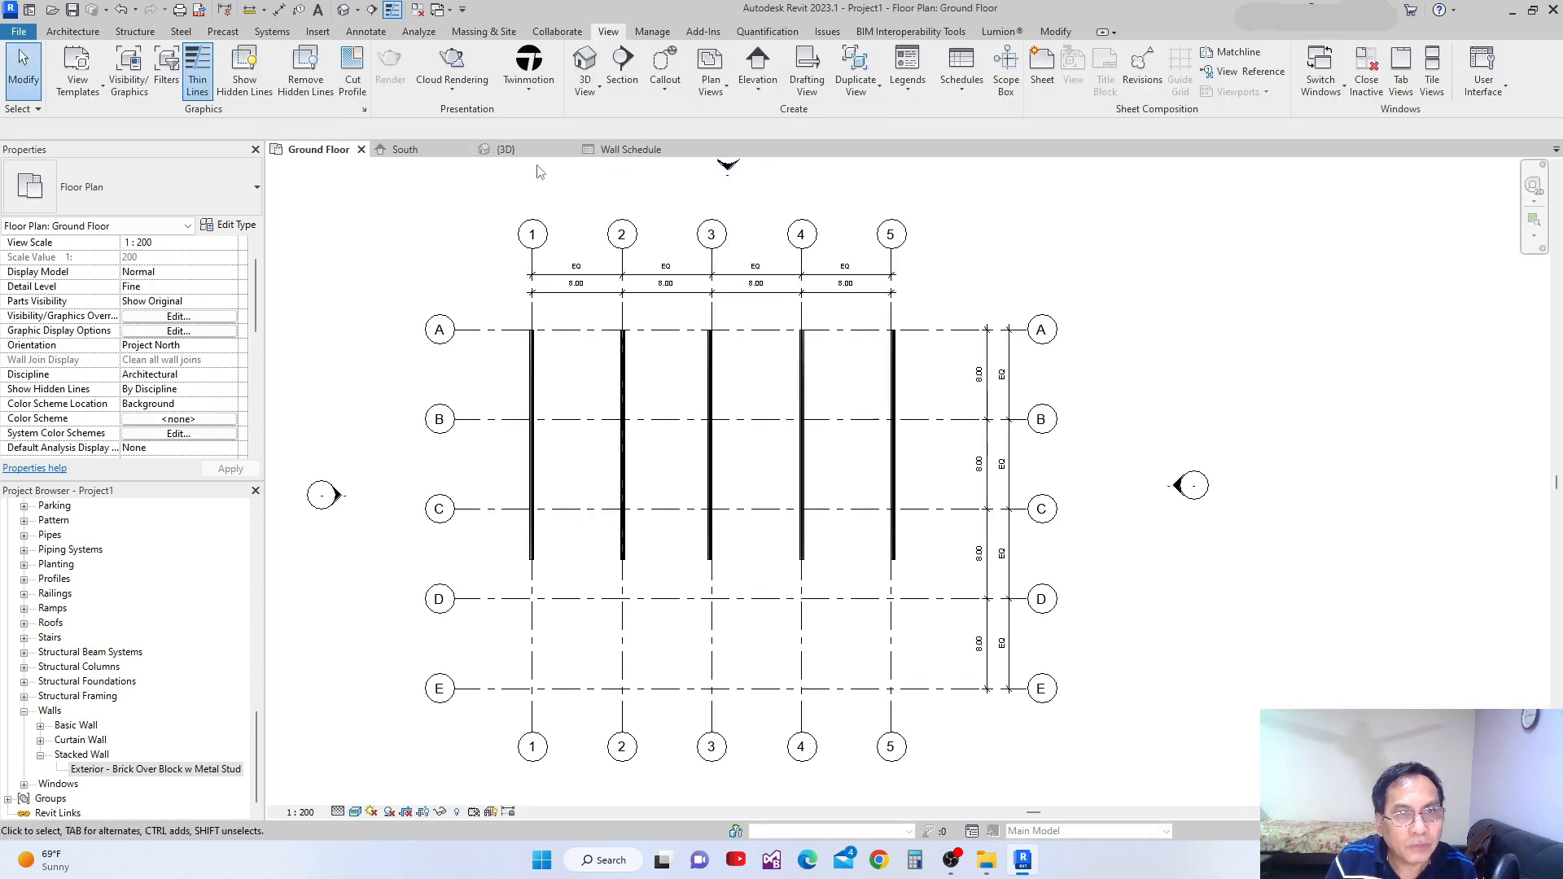
middle_drag(802, 320, 796, 424)
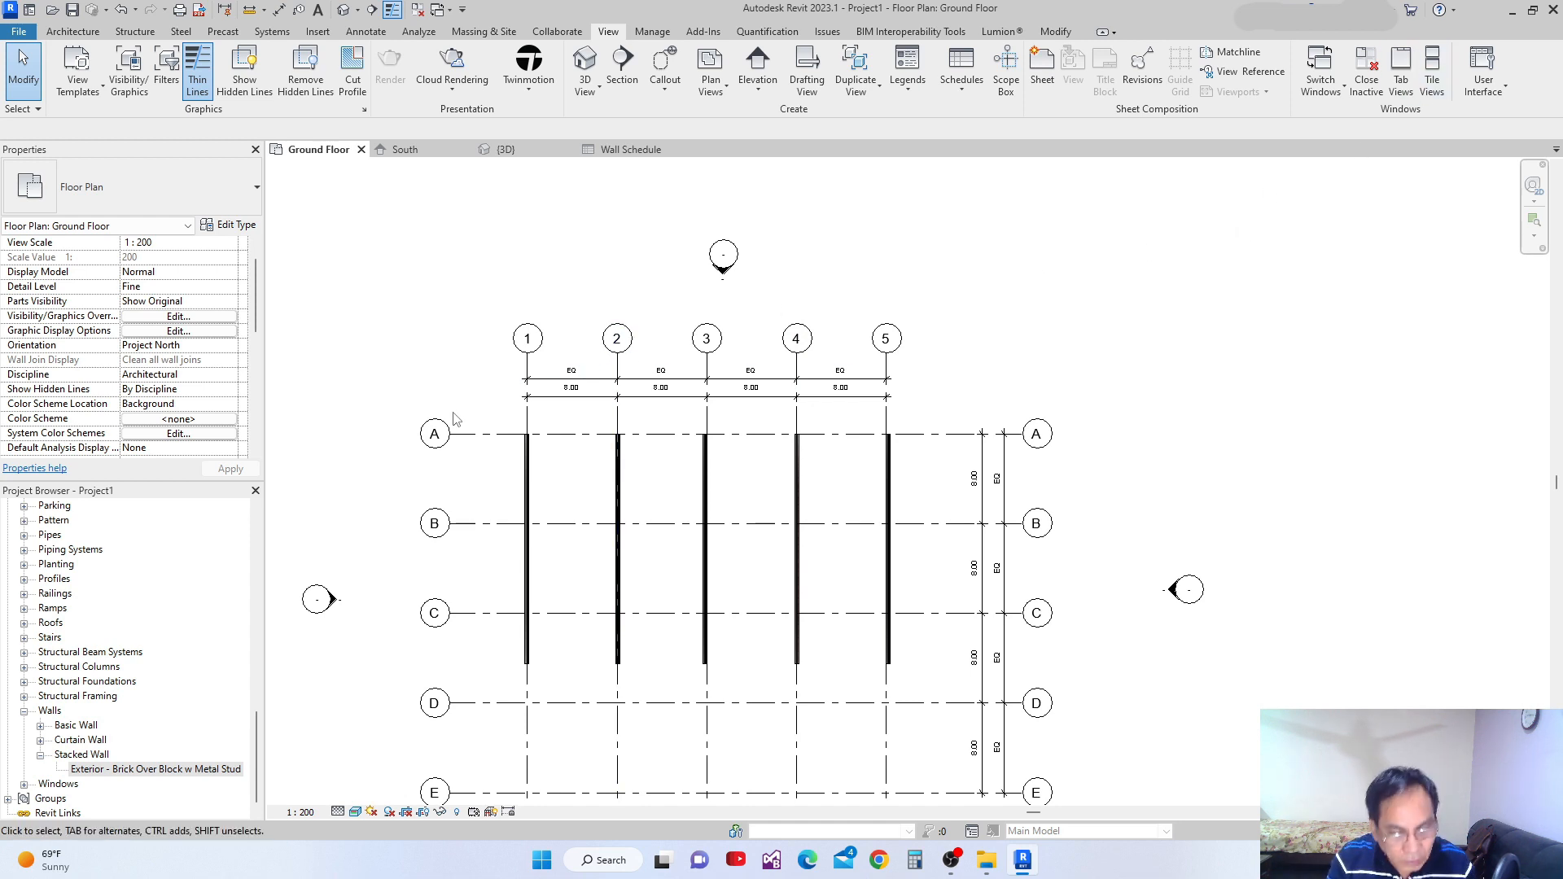
key(w)
key(t)
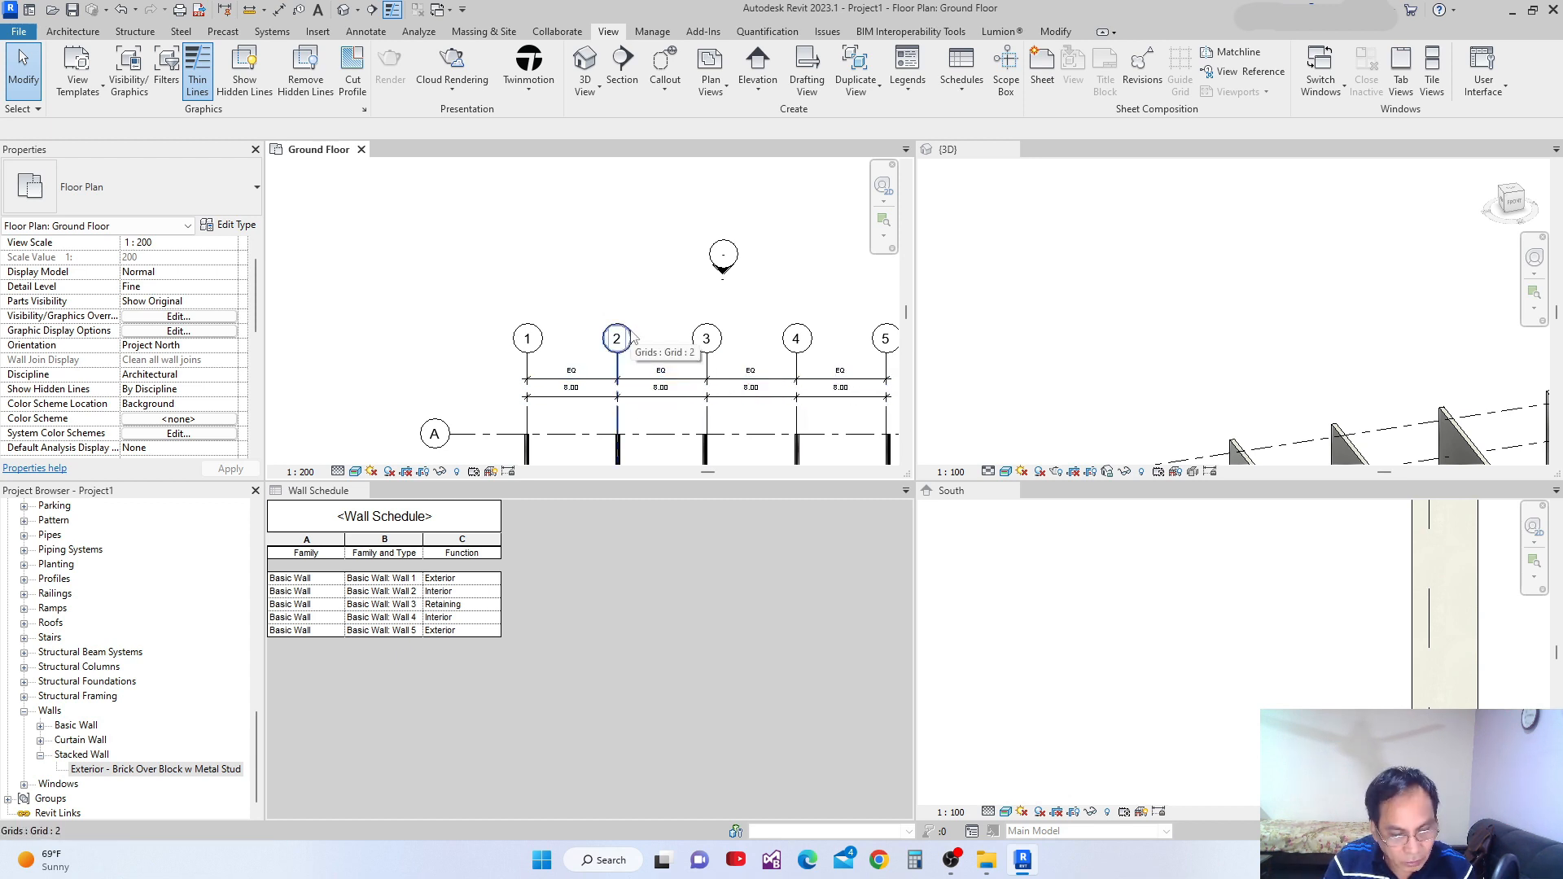
key(z)
key(a)
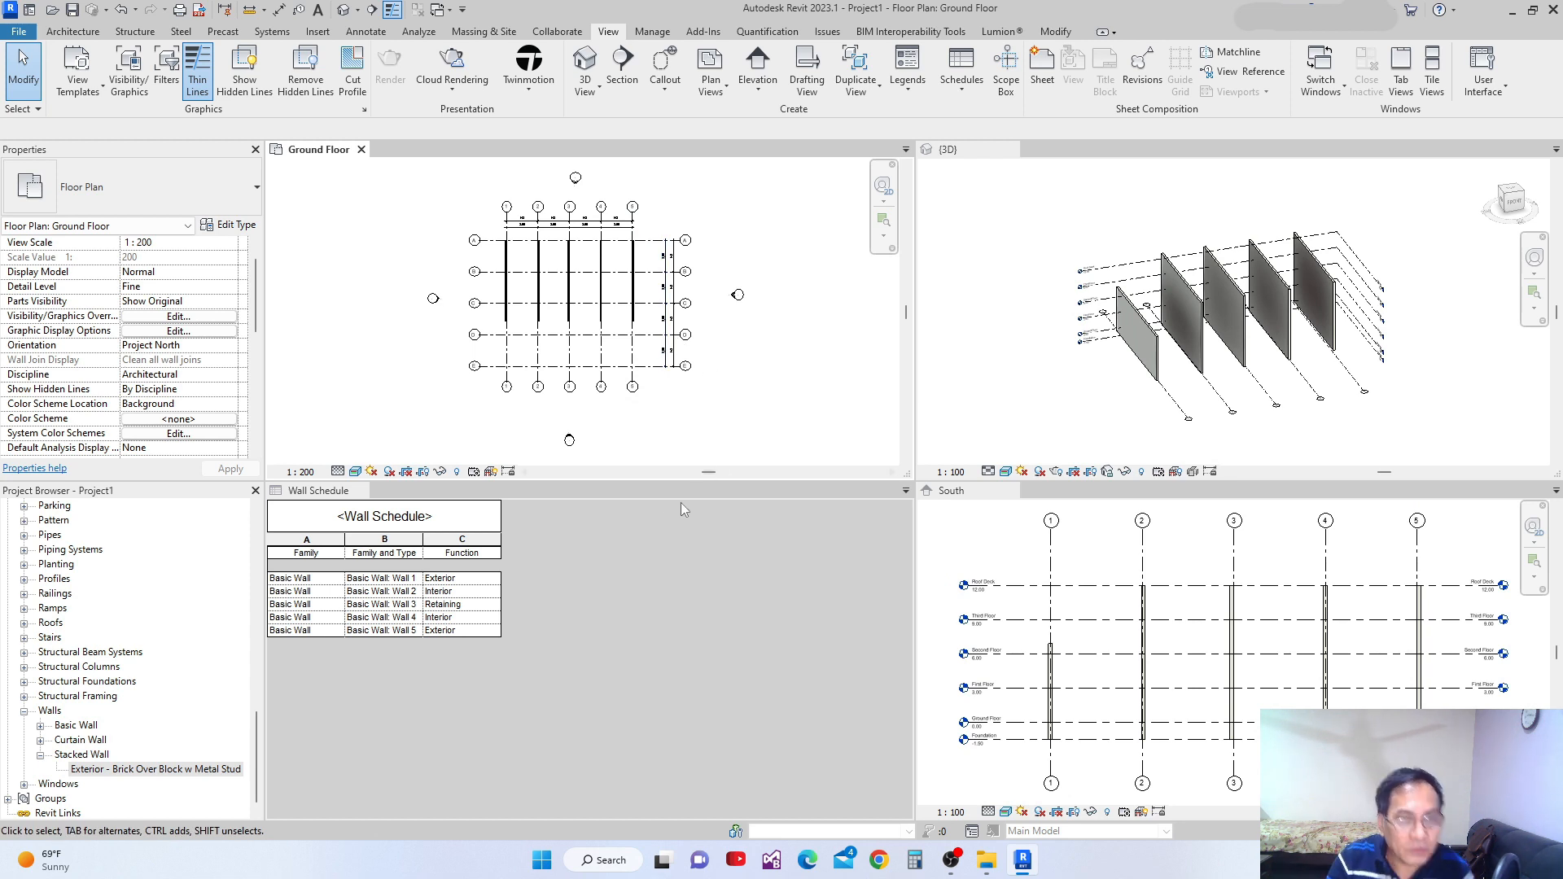
Pick the Wall 1, Wall 2 and Wall 3 rows in the schedule to locate each wall in the model views
click(541, 511)
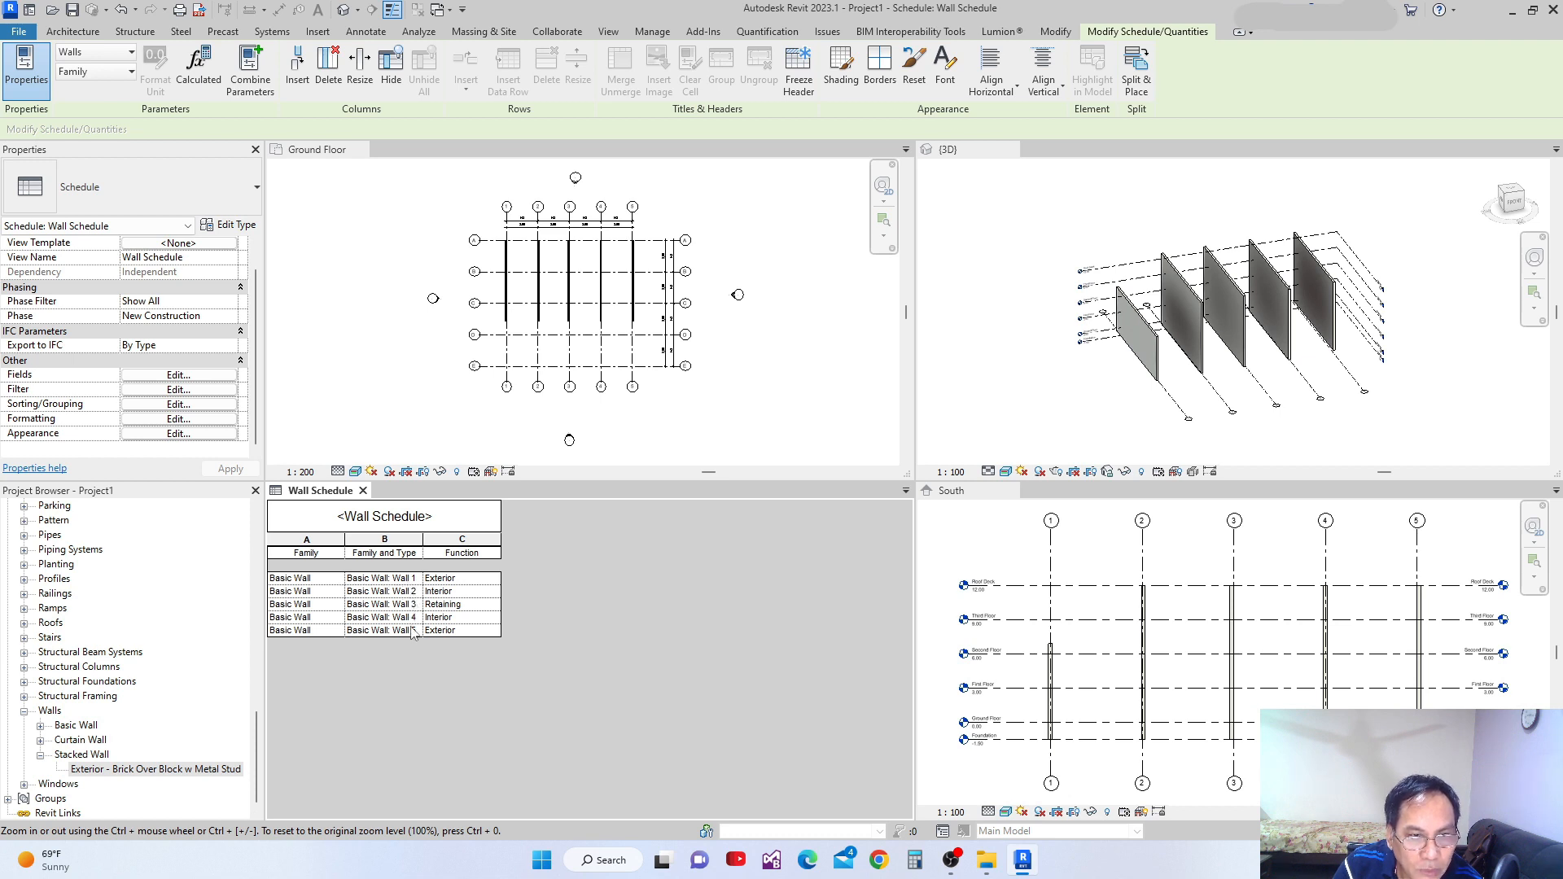
click(309, 579)
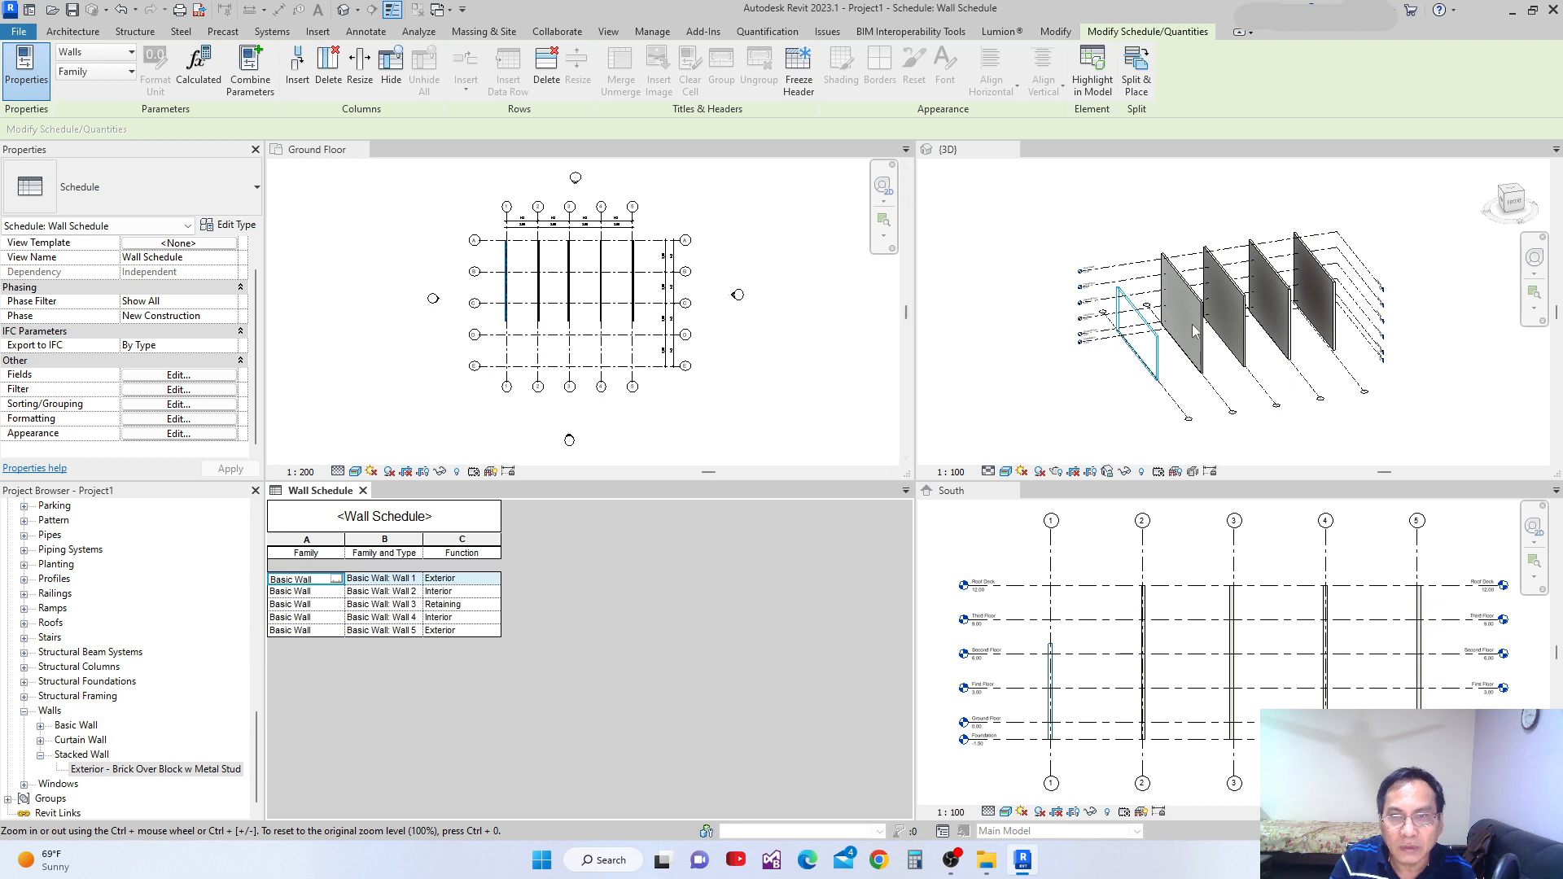
shift+middle_drag(1296, 304, 1256, 325)
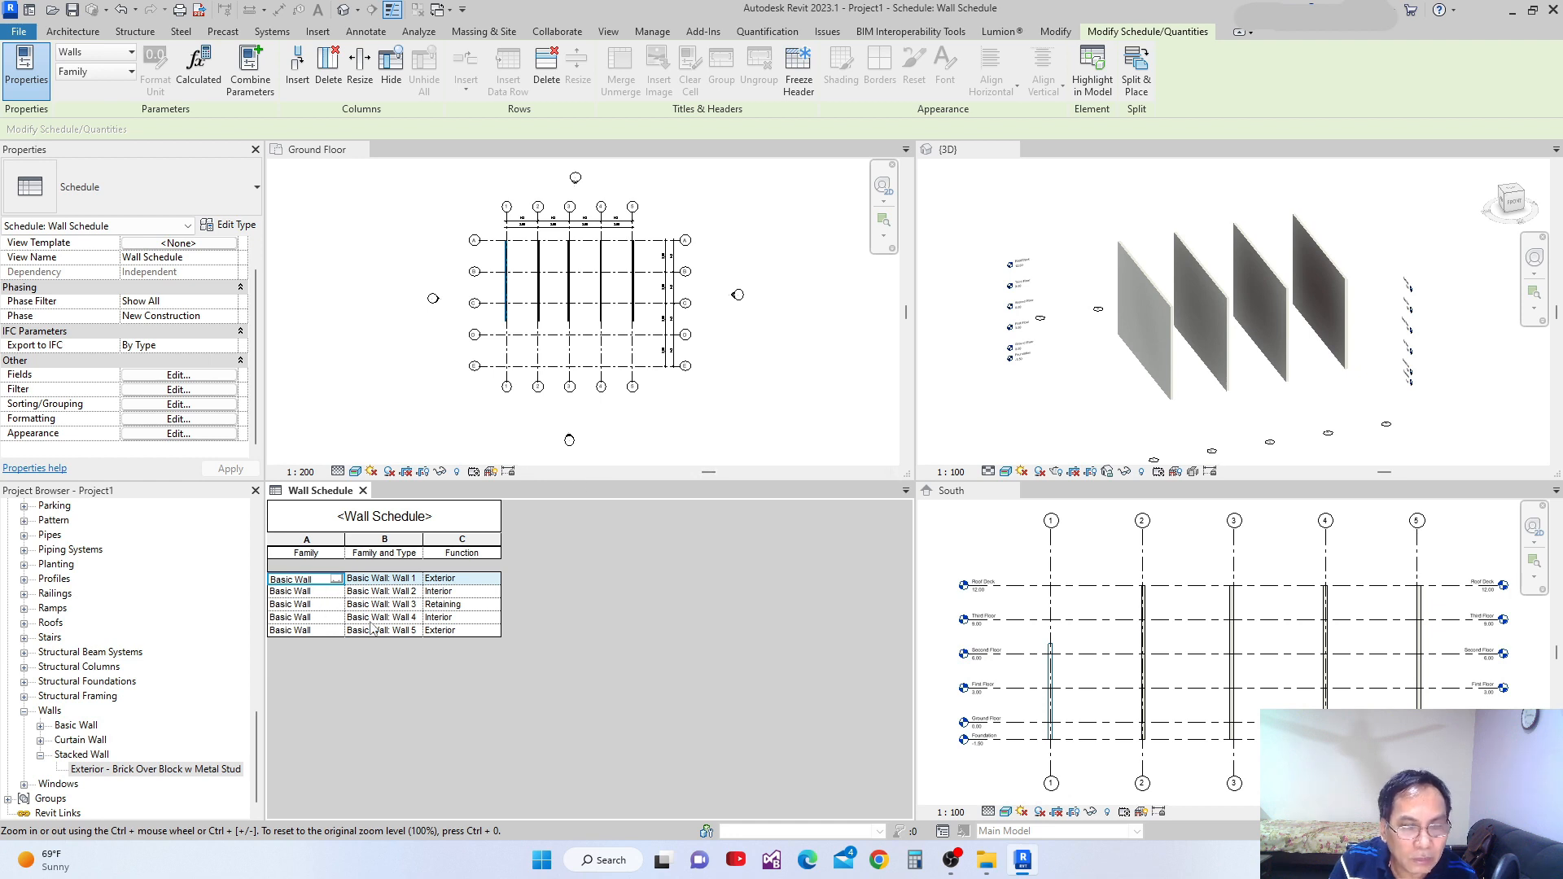
click(295, 592)
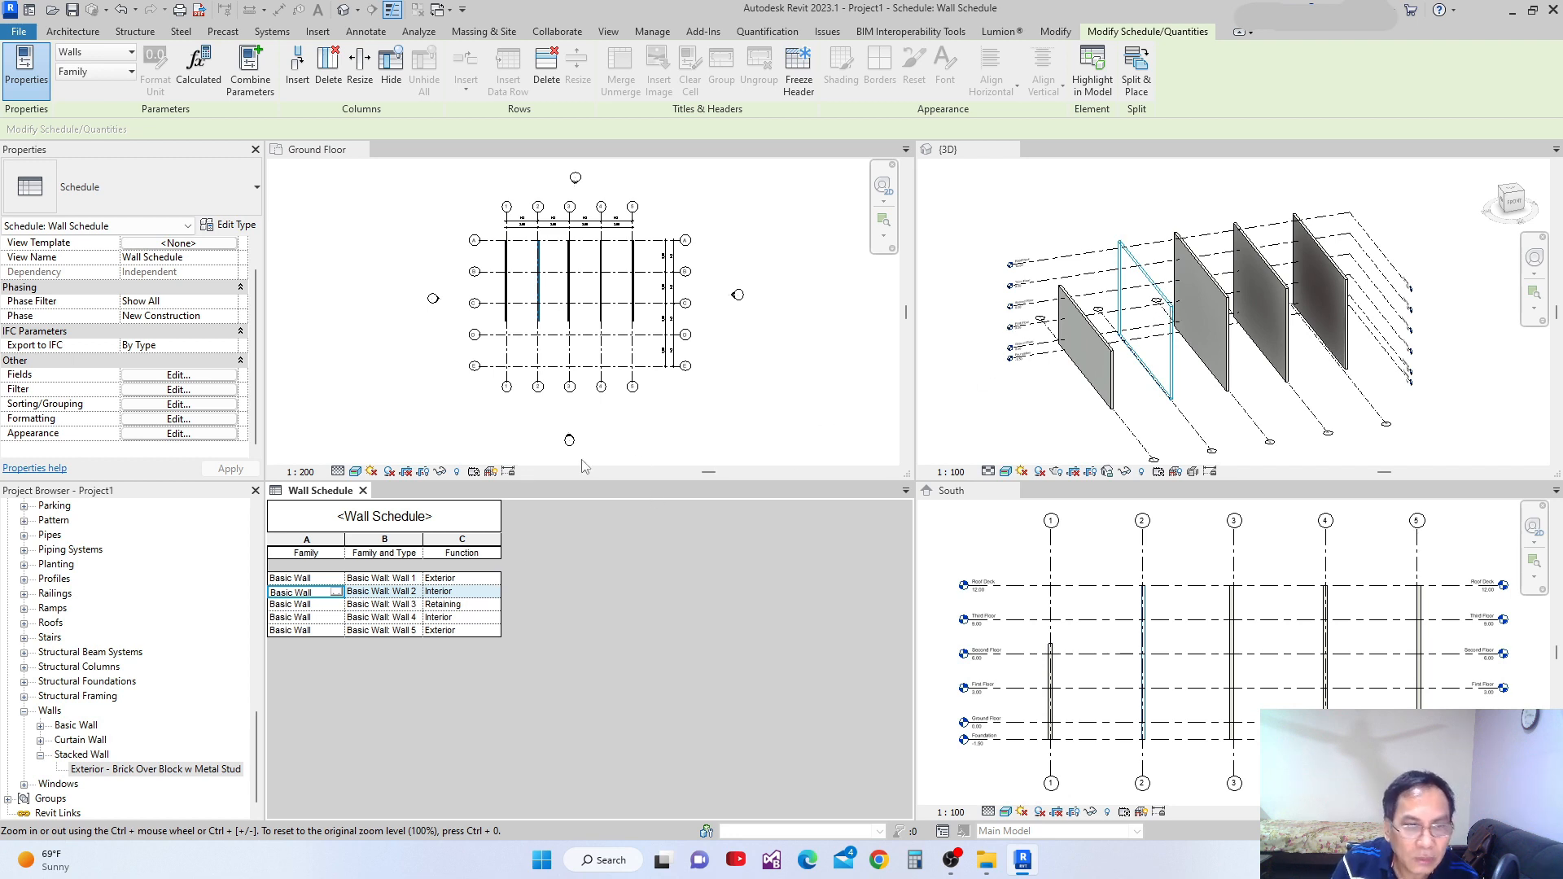
click(340, 610)
click(335, 606)
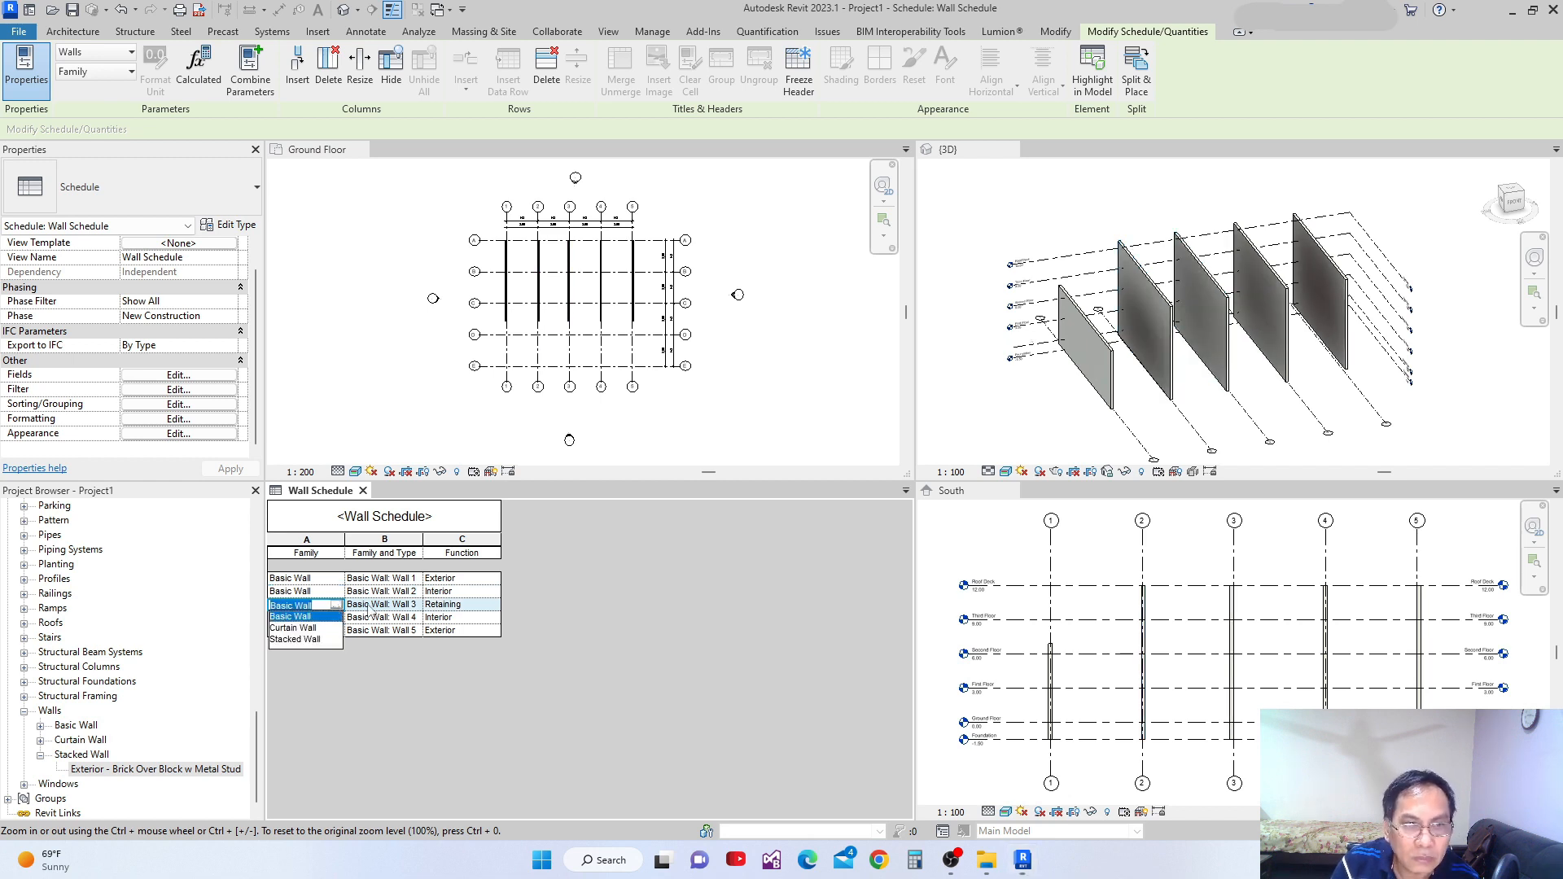
click(438, 691)
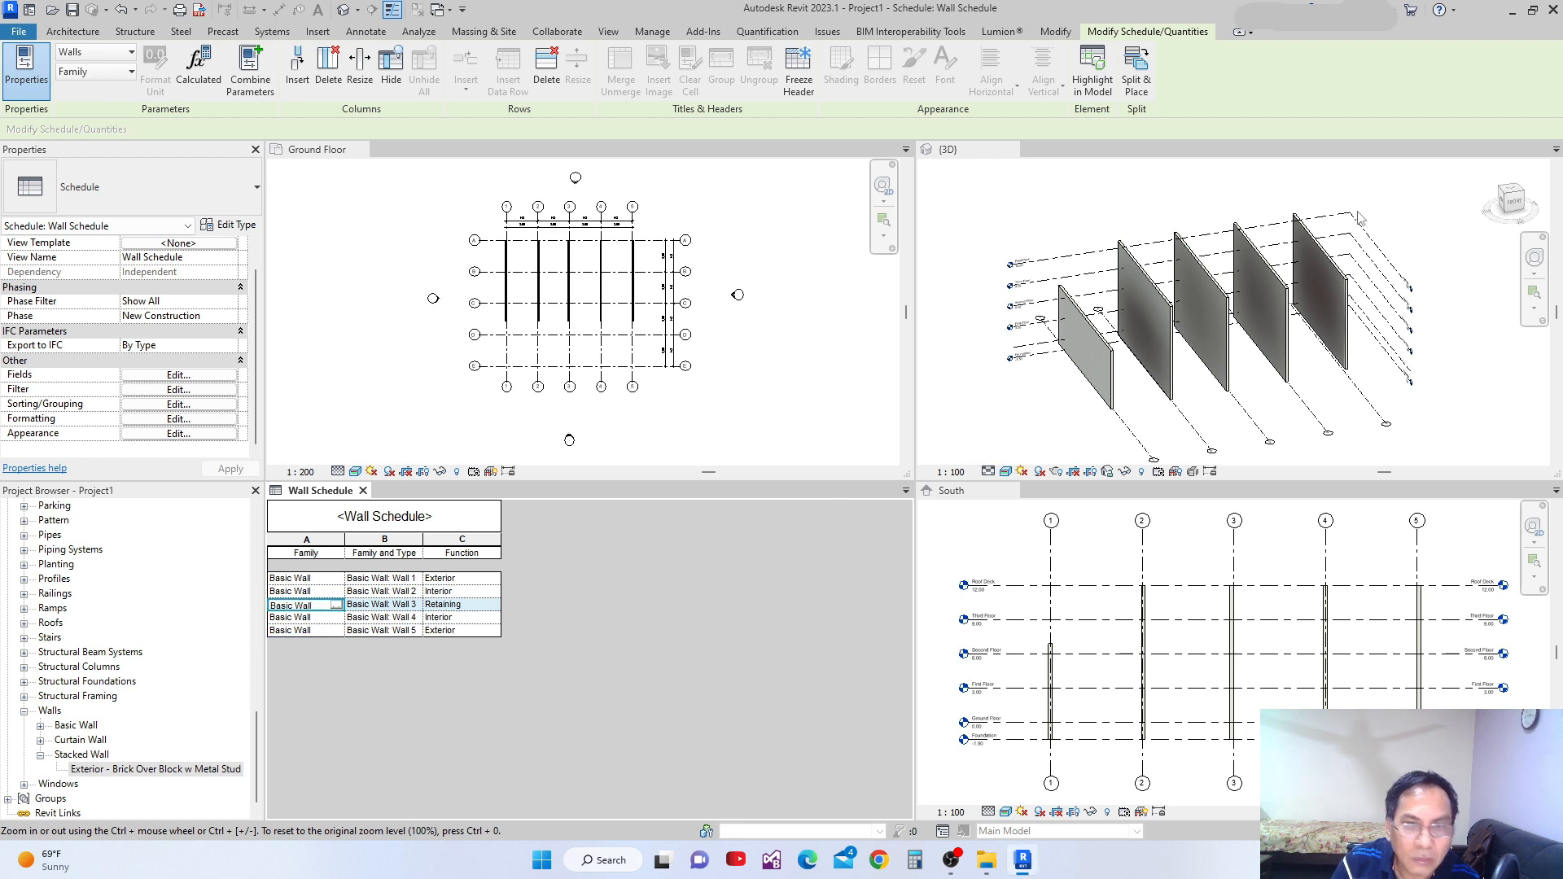
Select the grid 3 wall in the 3D view and compare the schedule's Function entries for Wall 1, Wall 2 and Wall 3 with the model
click(1183, 363)
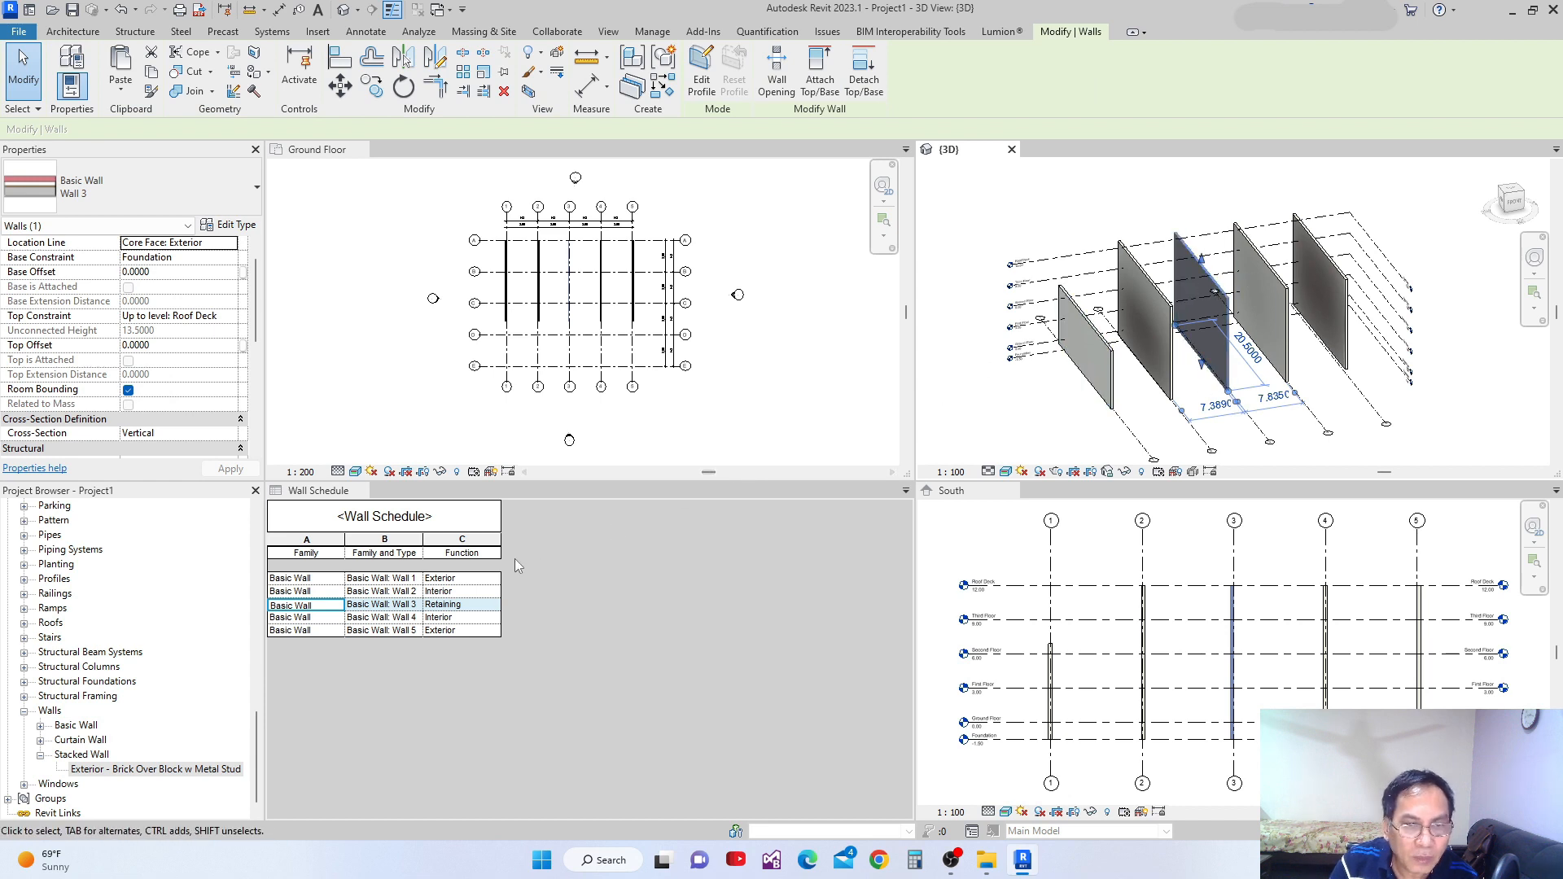
scroll(625, 372, up, 3)
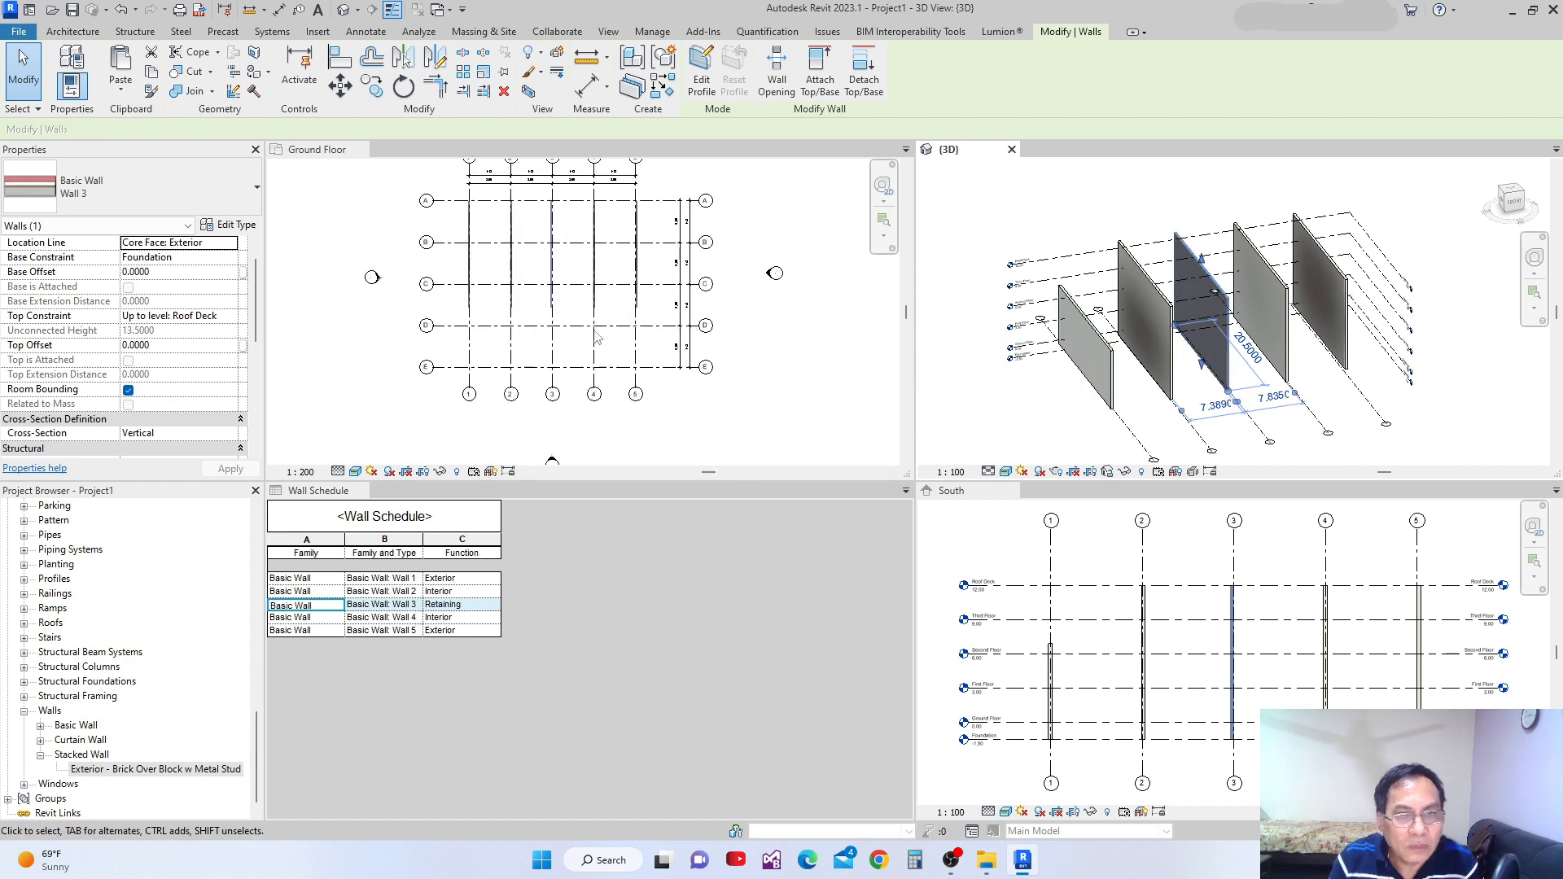
scroll(592, 354, down, 2)
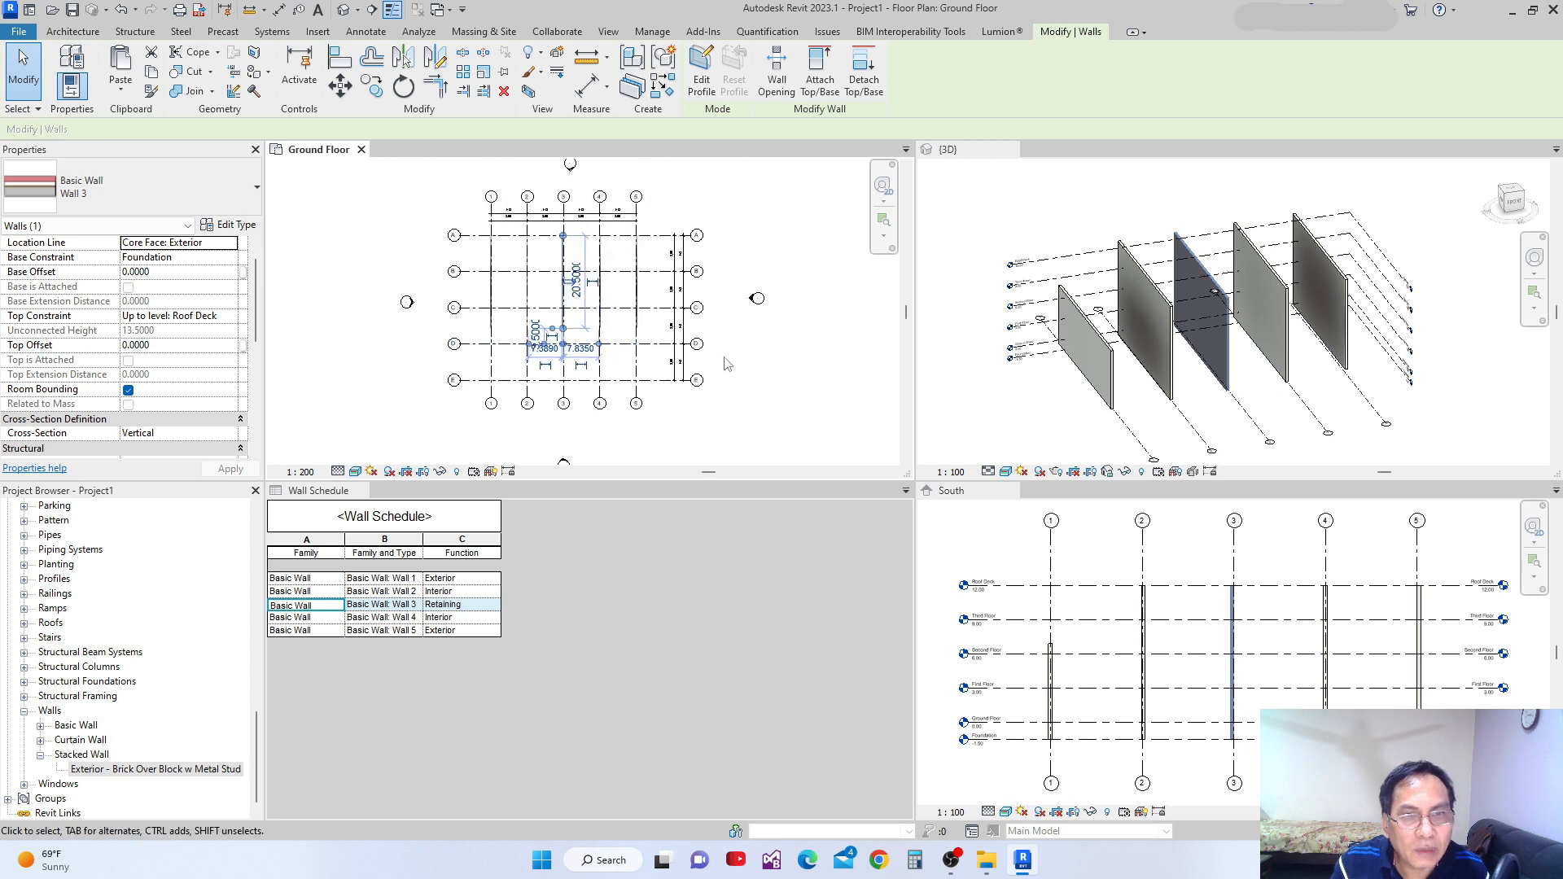
click(469, 607)
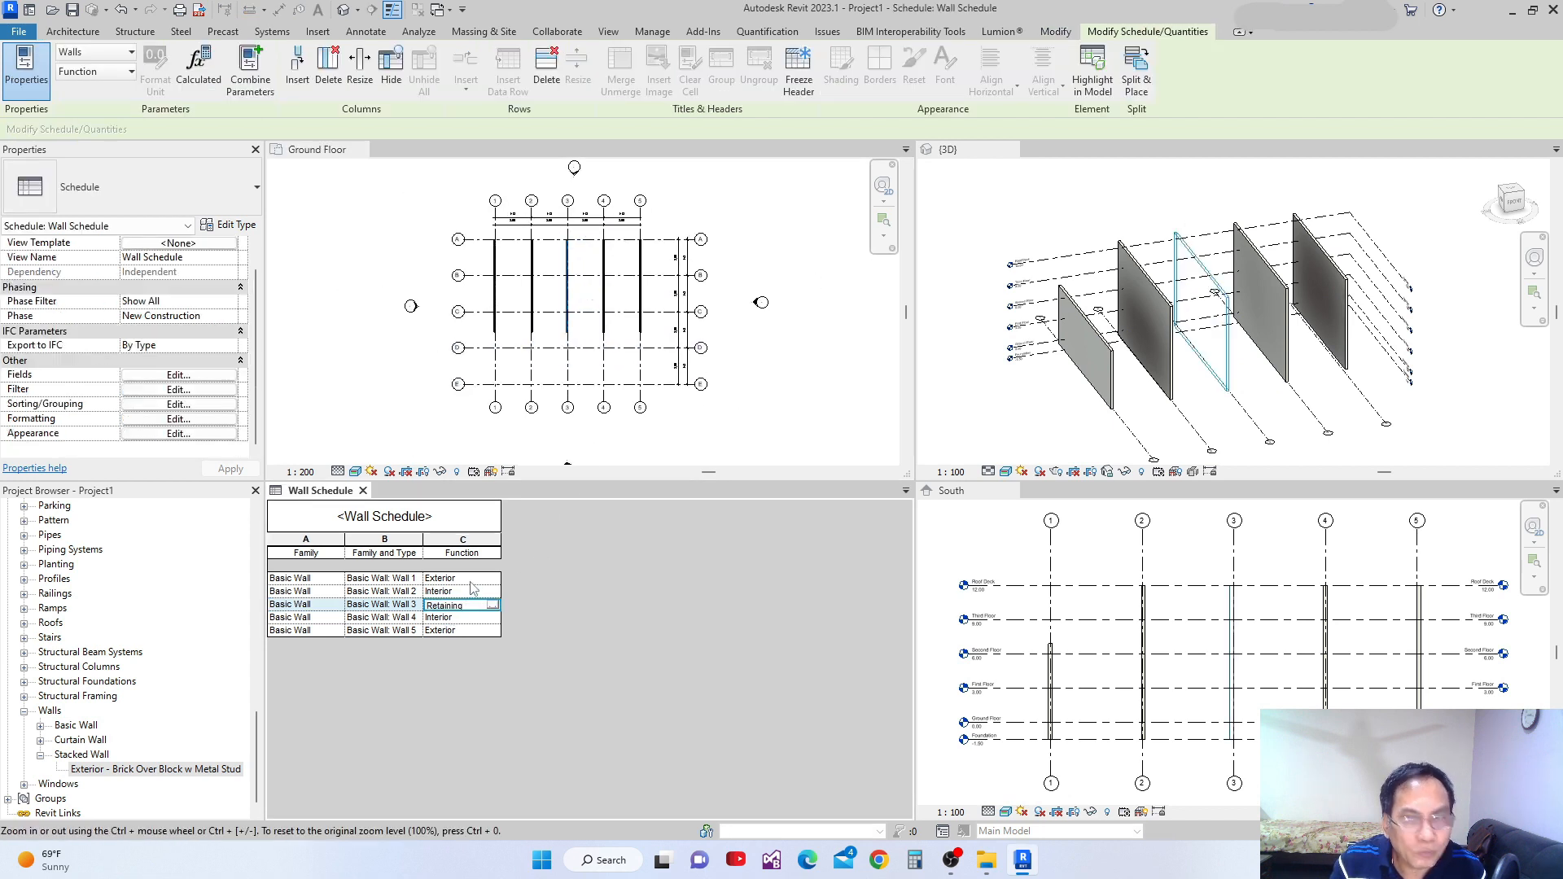
click(474, 579)
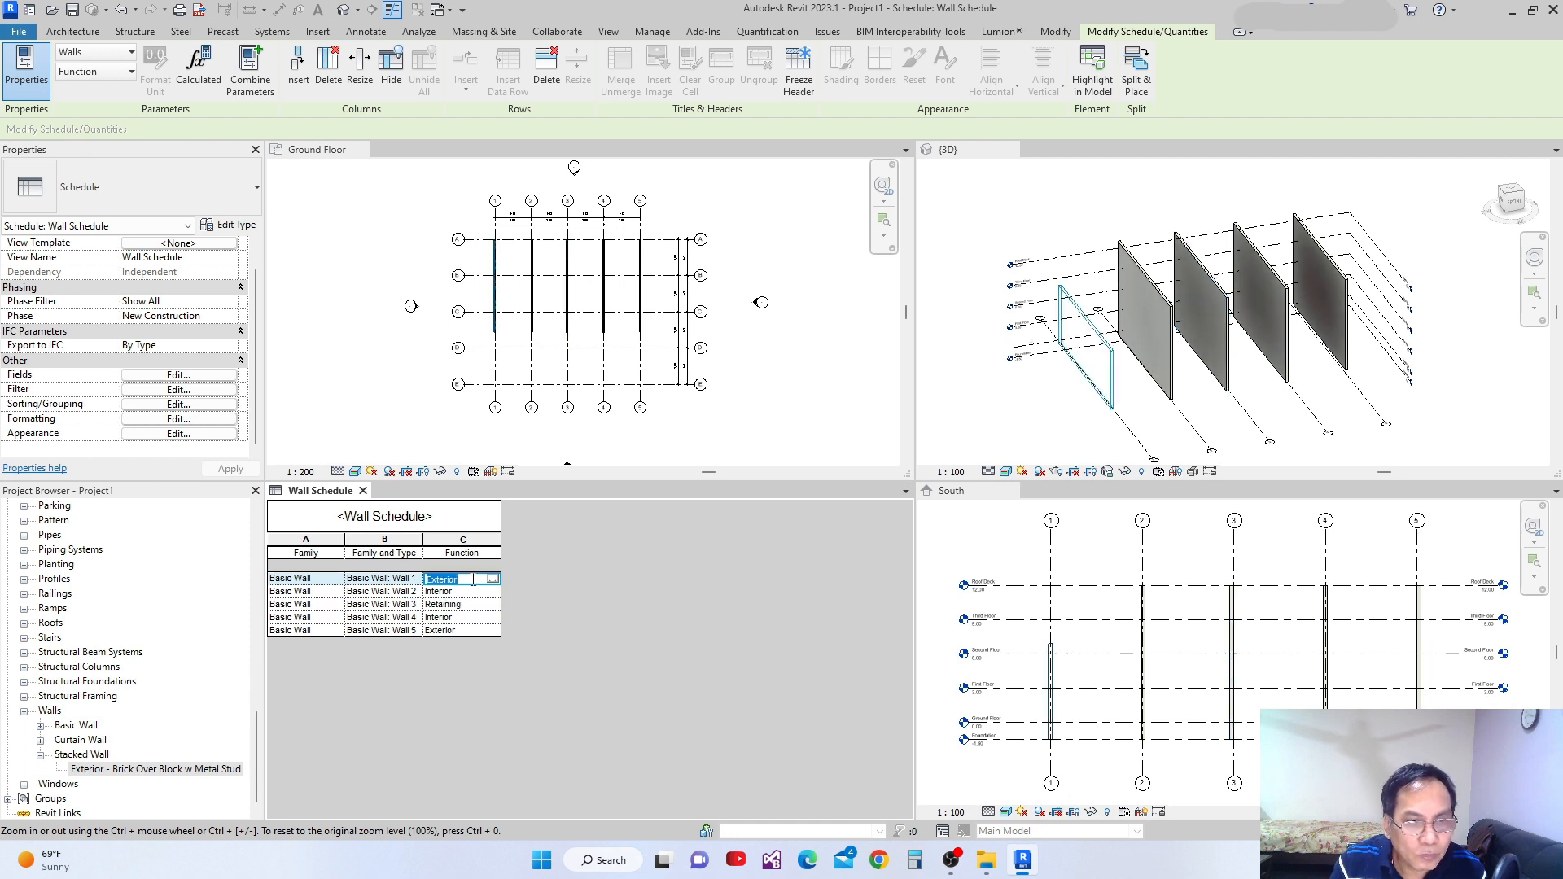
click(472, 592)
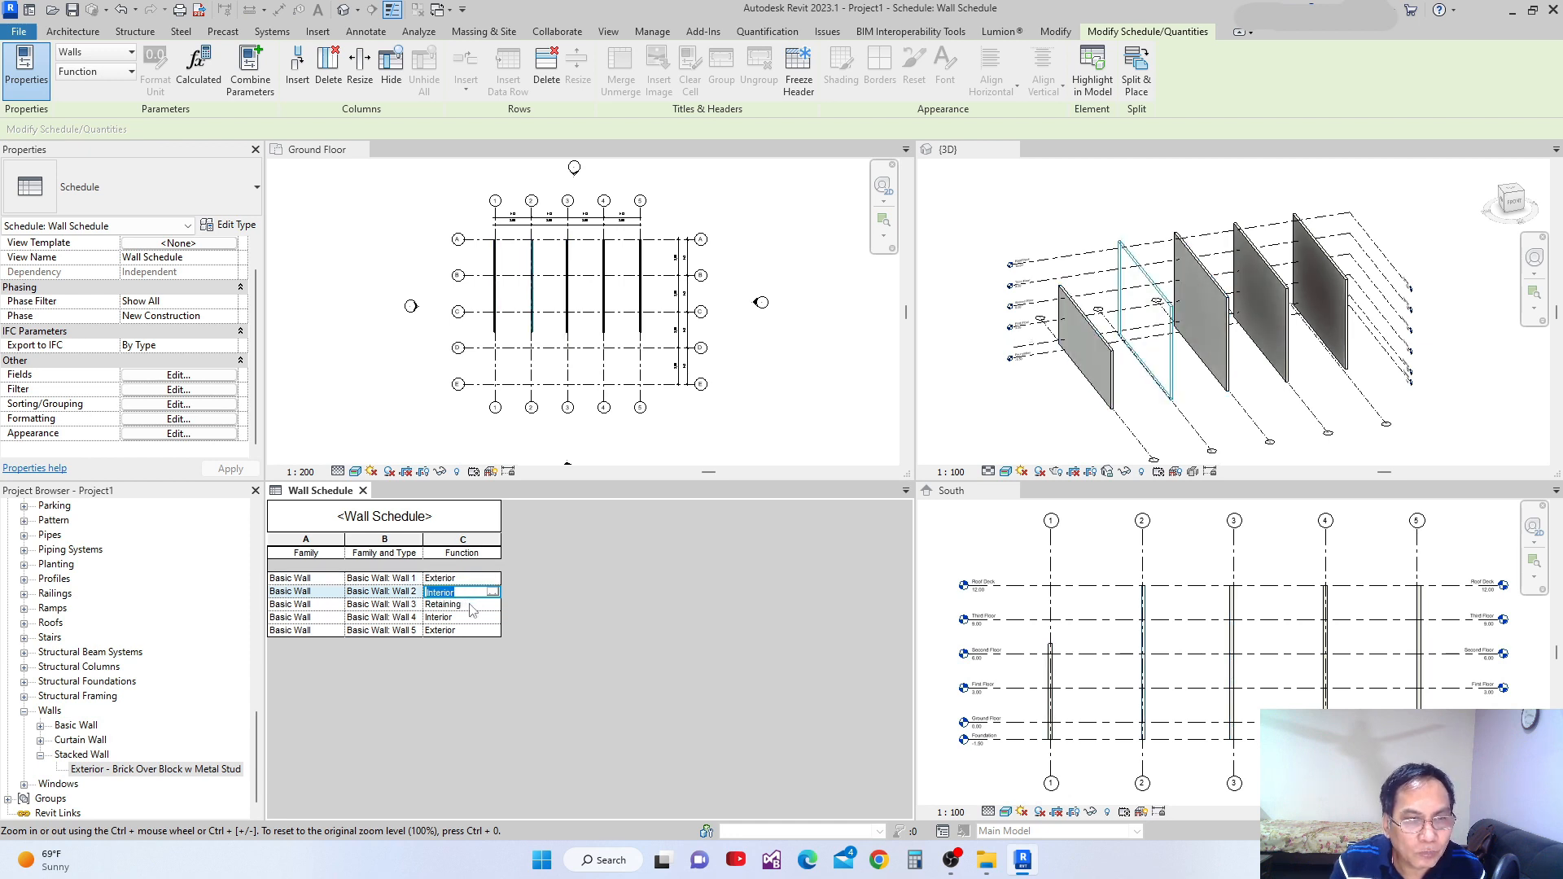
click(472, 606)
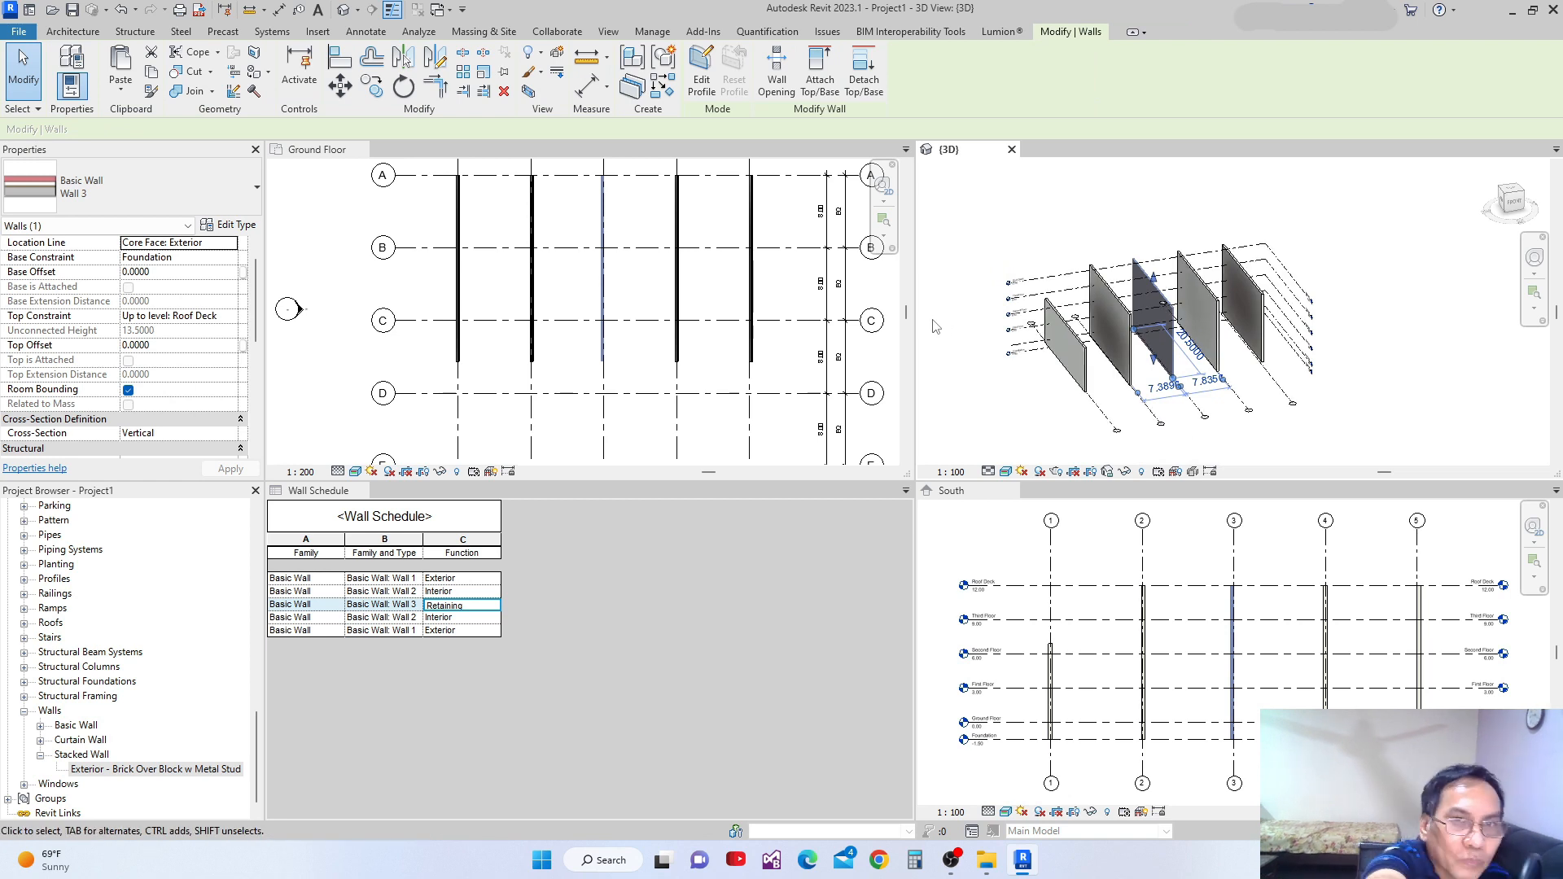
Highlight the first schedule row's Wall 1 wall and examine it on grid 1 in the 3D and Ground Floor views
click(314, 579)
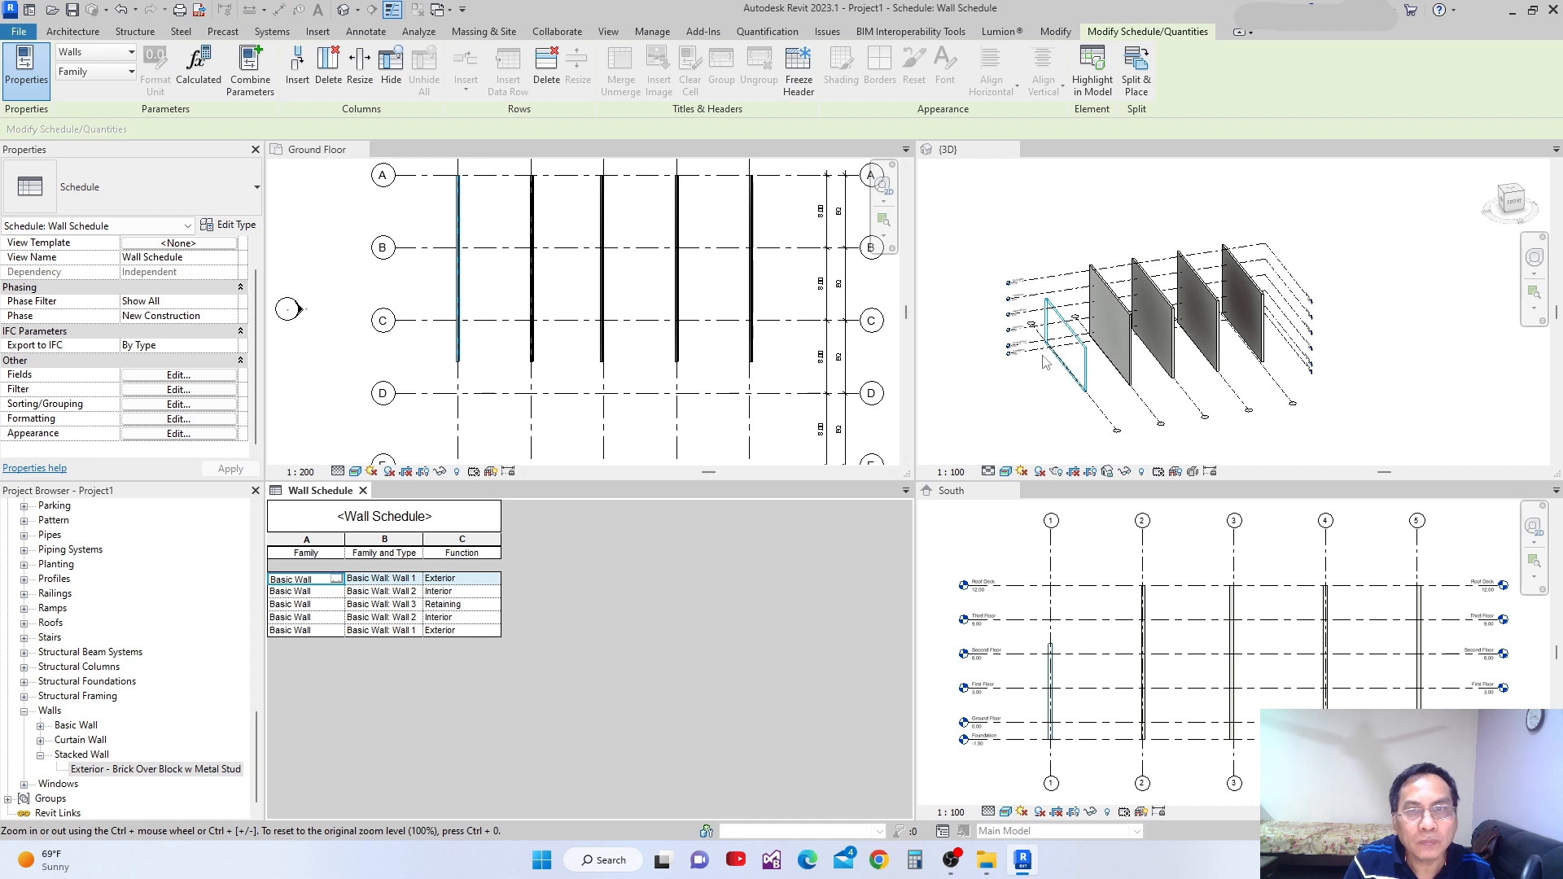
click(1001, 399)
scroll(1074, 381, up, 1)
middle_drag(1069, 368, 1122, 358)
scroll(1122, 357, up, 1)
click(583, 371)
middle_drag(573, 410, 603, 374)
scroll(568, 409, down, 2)
scroll(708, 346, up, 1)
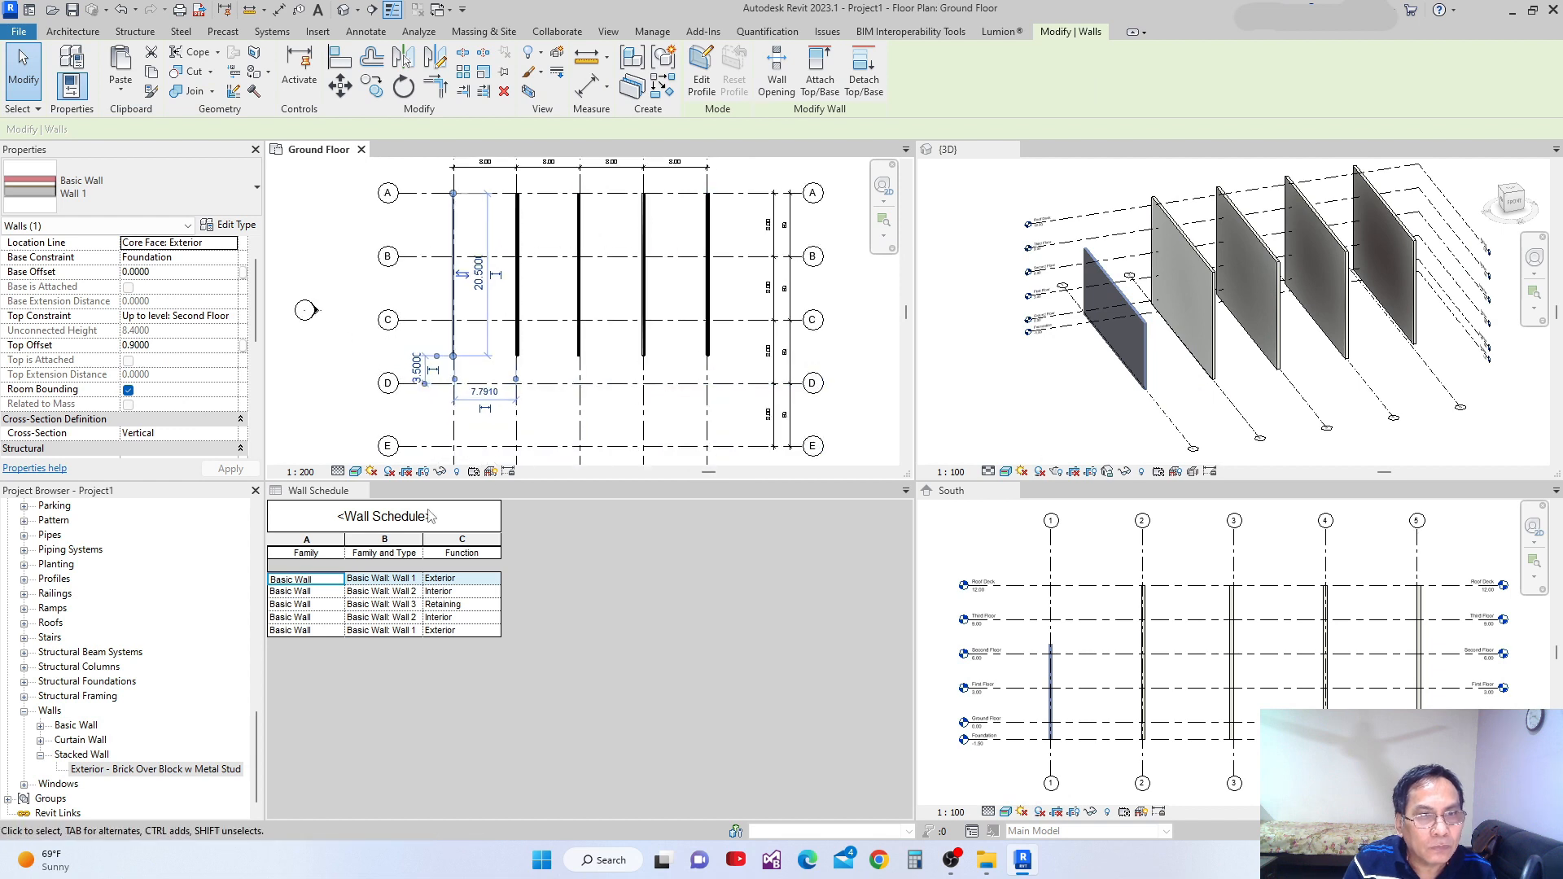
Highlight all five walls through the schedule's Family column, and examine the last row's wall on grid 5 in the Ground Floor plan
click(330, 583)
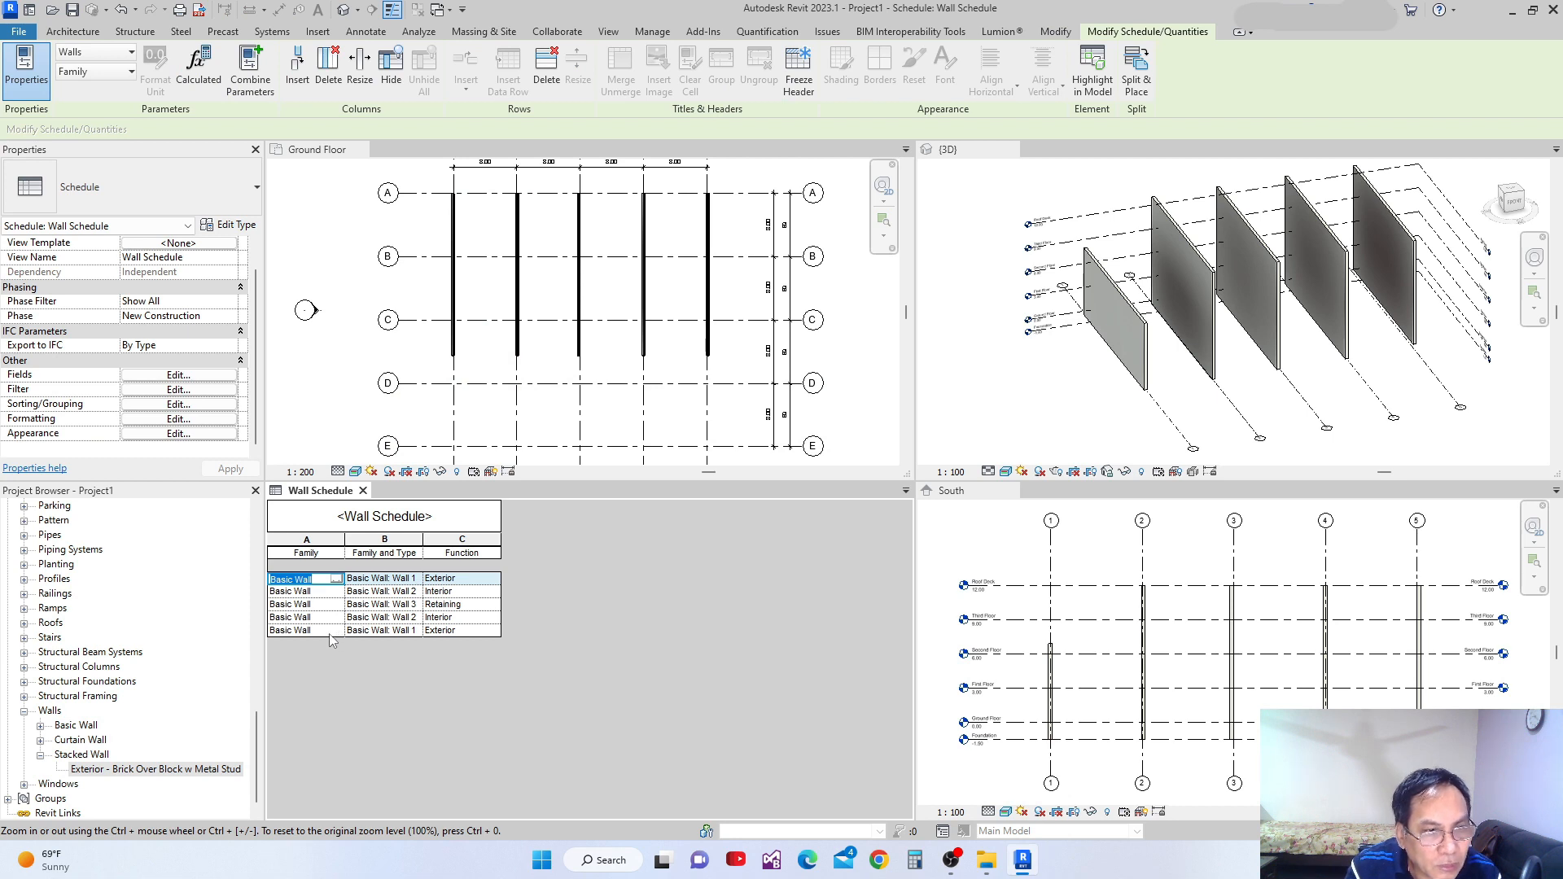
click(329, 631)
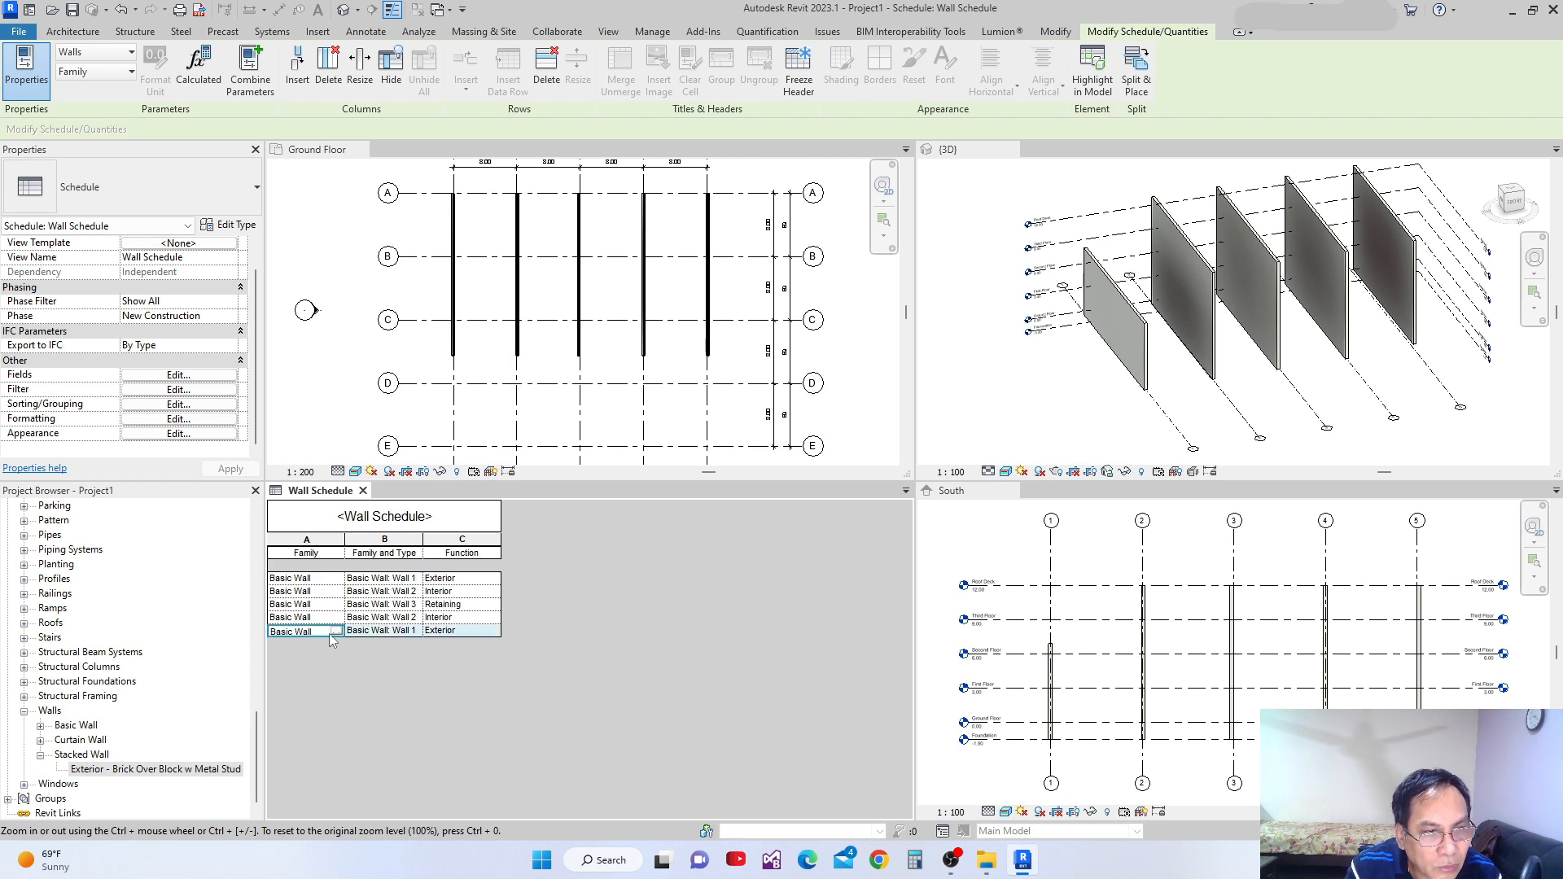
click(336, 580)
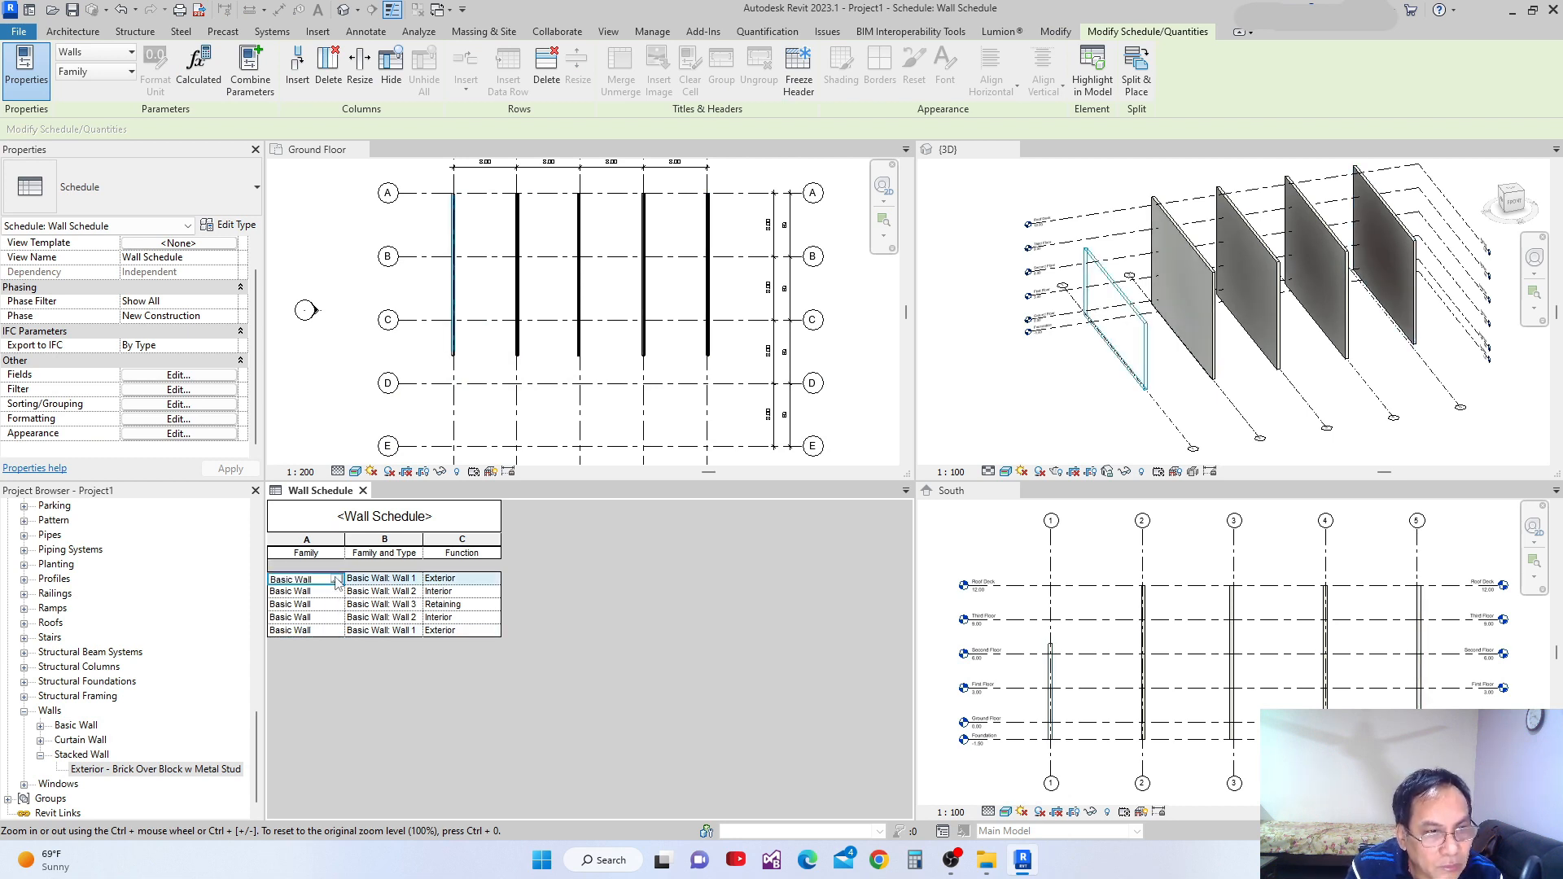
shift+click(332, 632)
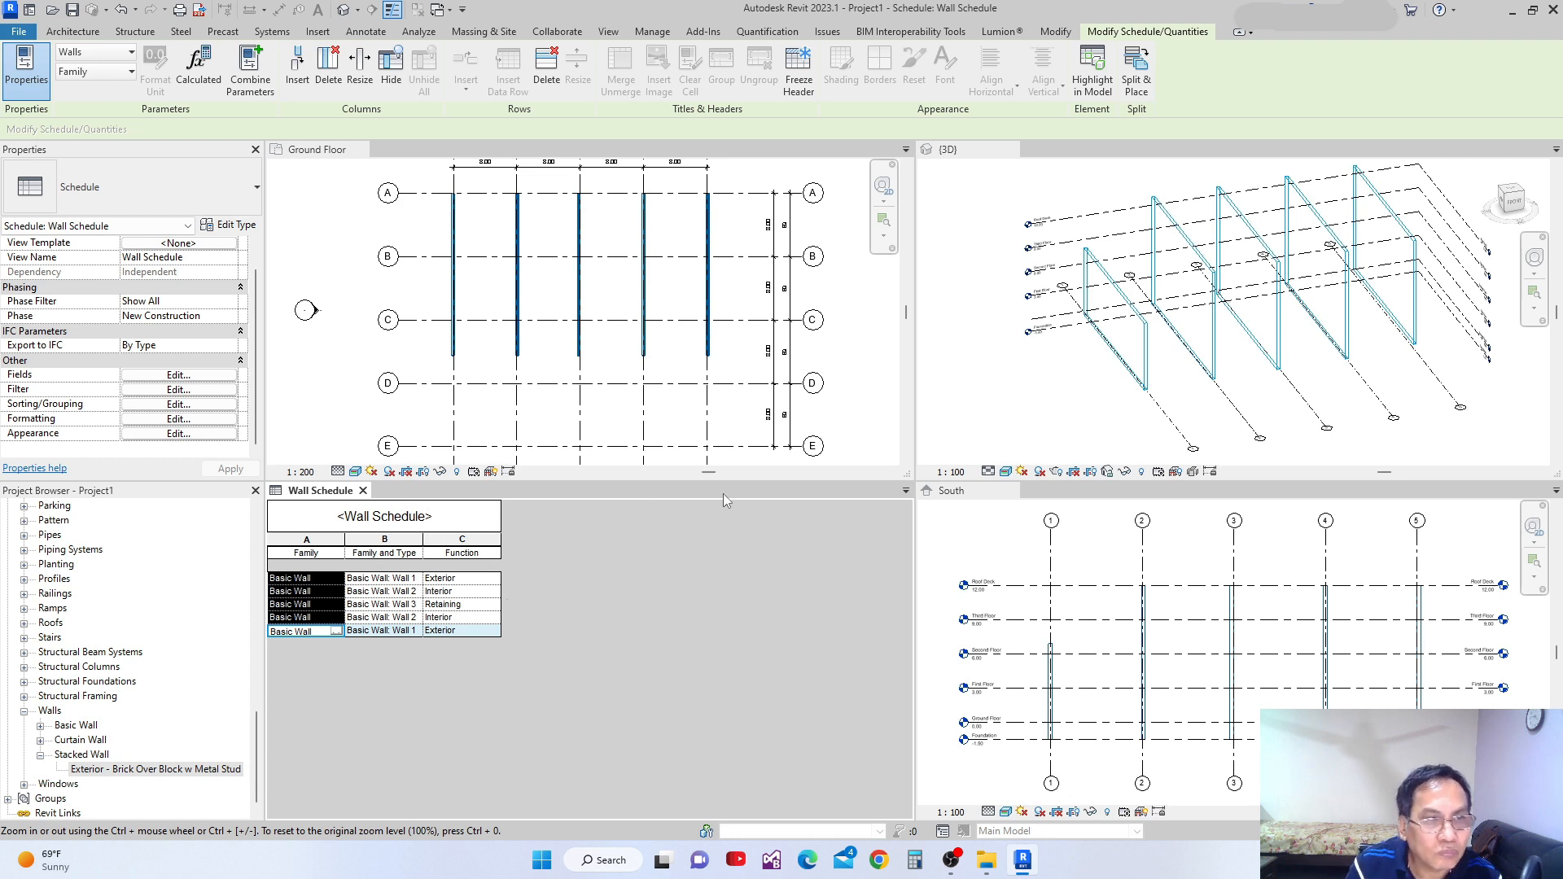
click(72, 31)
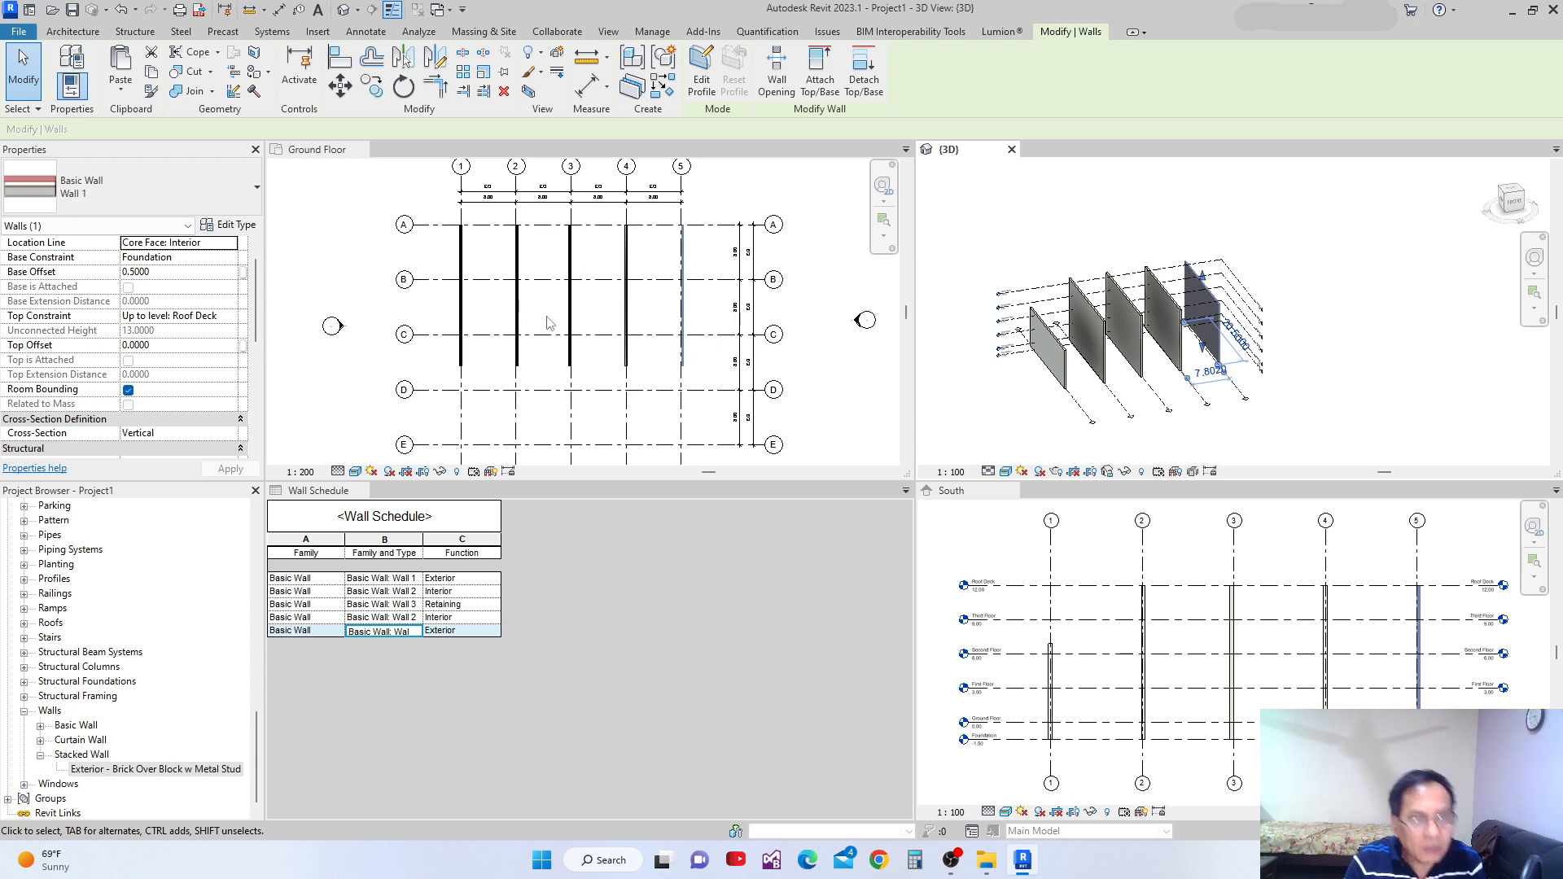
click(387, 214)
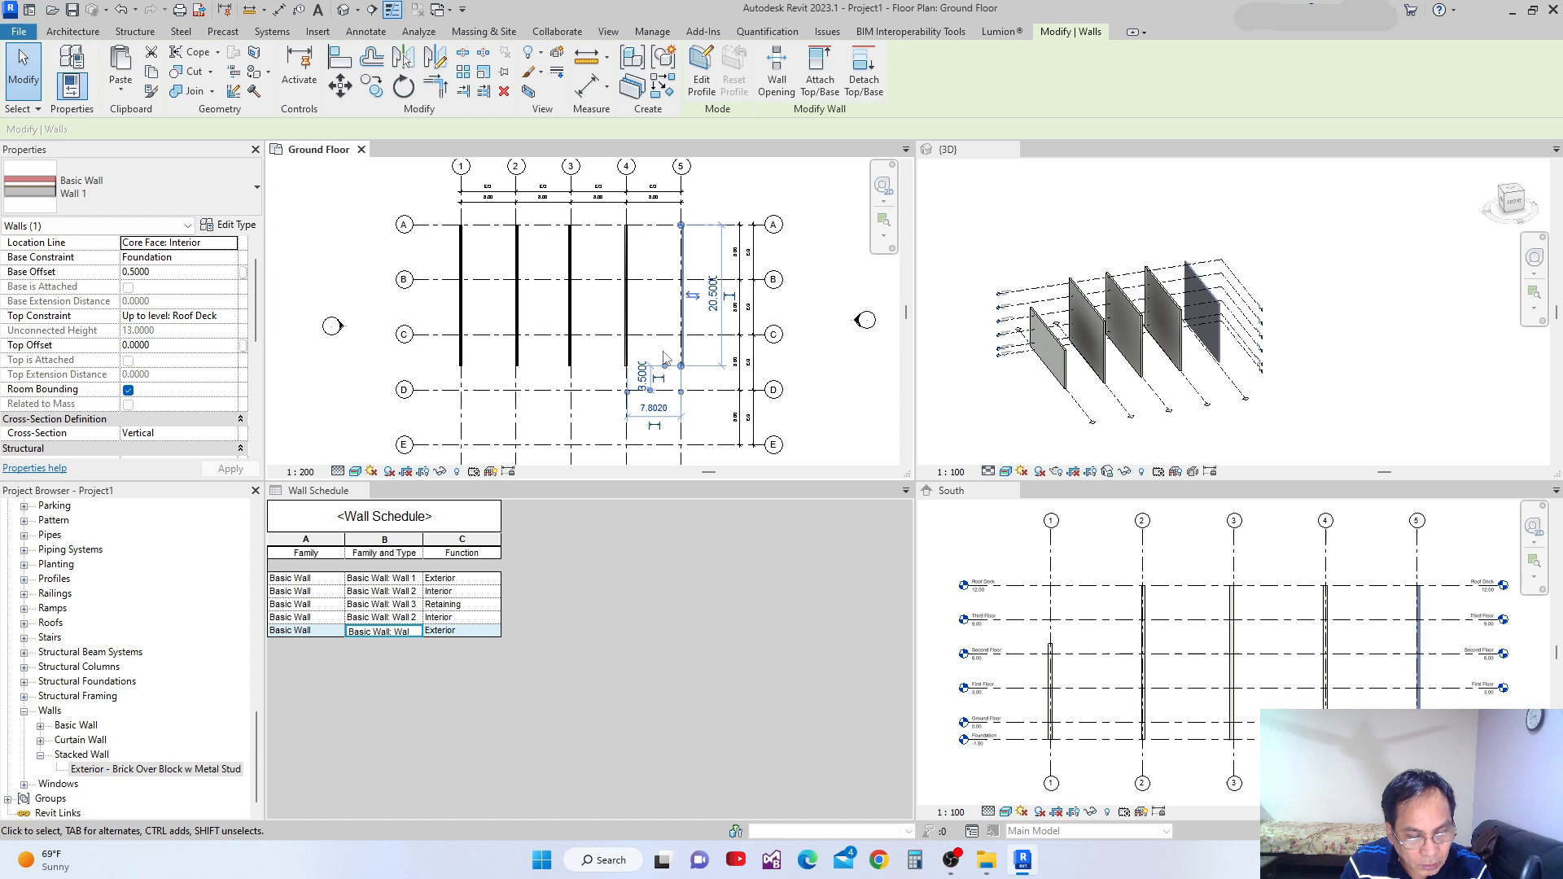
Switch from tiled to tabbed views with the Ground Floor plan filling the drawing area, and clear the wall selection
key(t)
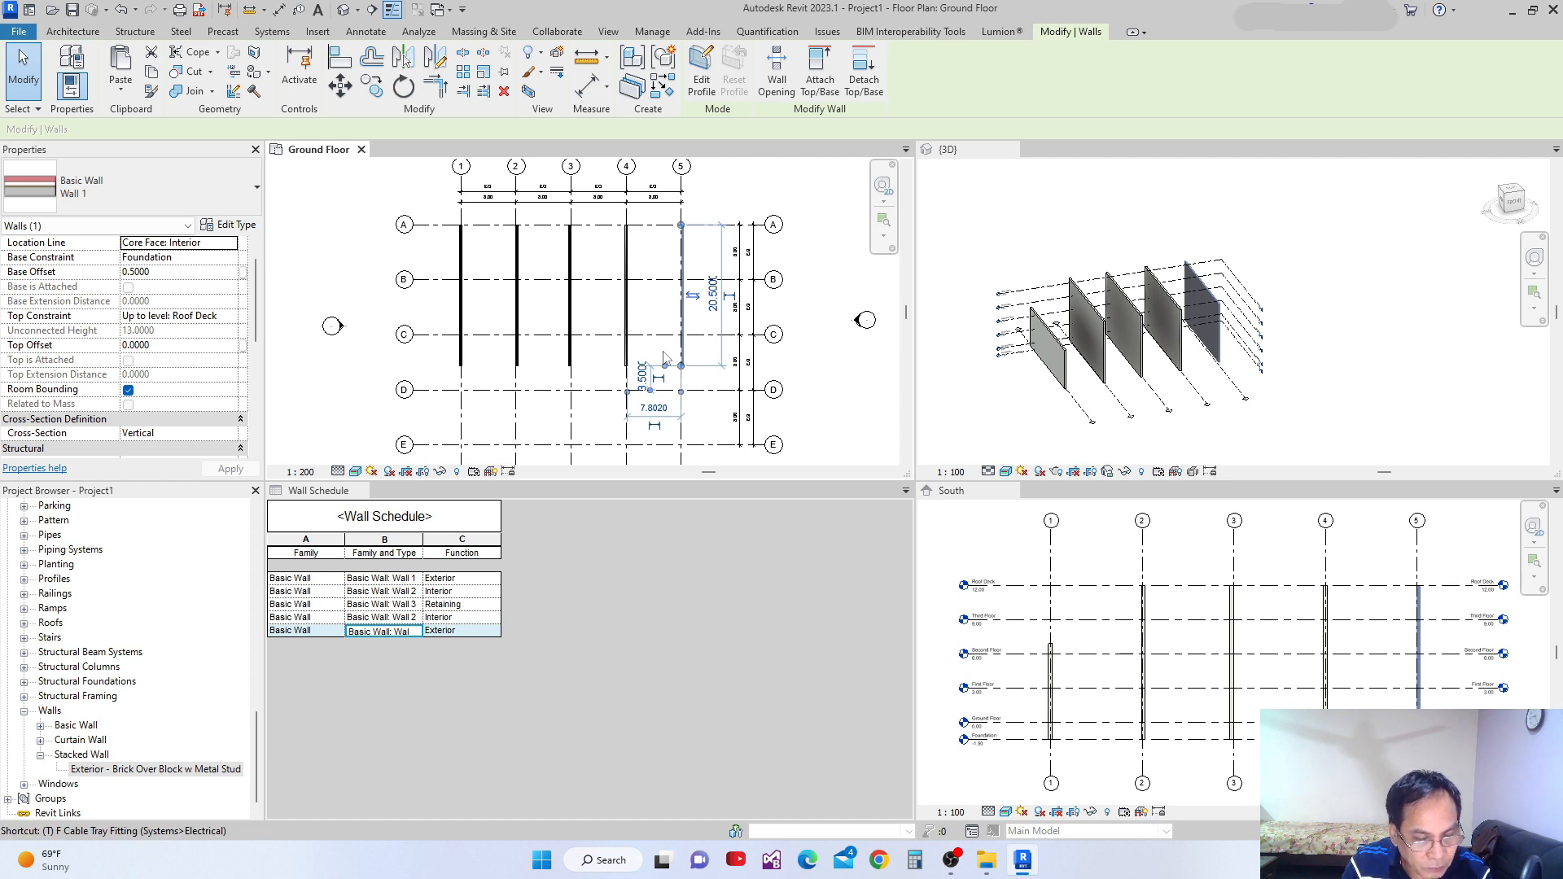
key(w)
mouse_move(908, 526)
middle_down()
mouse_move(1075, 709)
mouse_move(1117, 672)
middle_up()
middle_drag(982, 640, 1074, 622)
scroll(907, 457, up, 2)
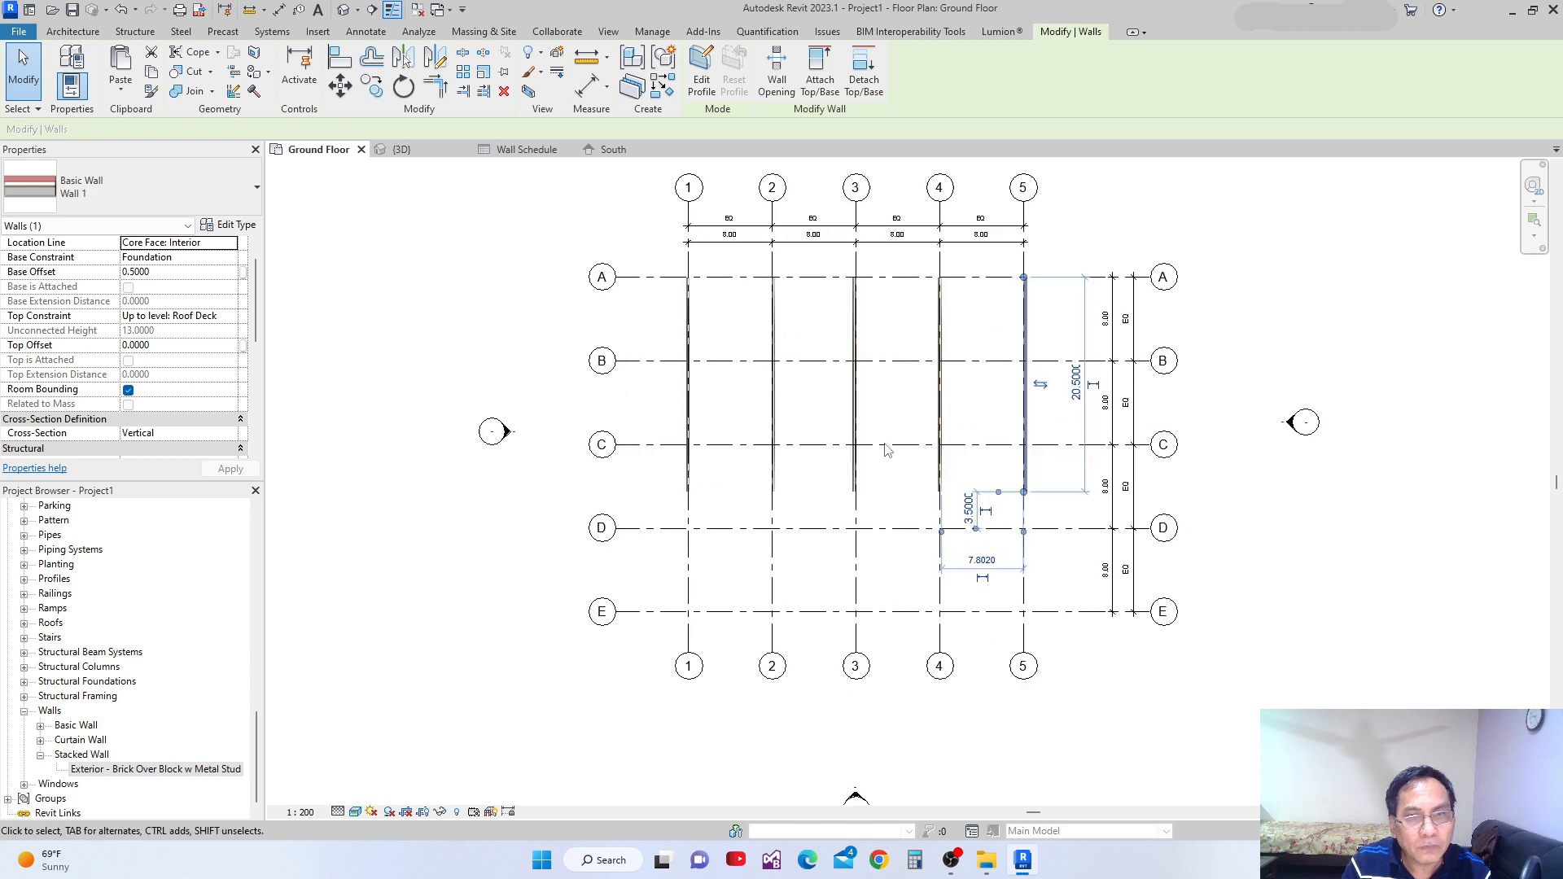
key(Escape)
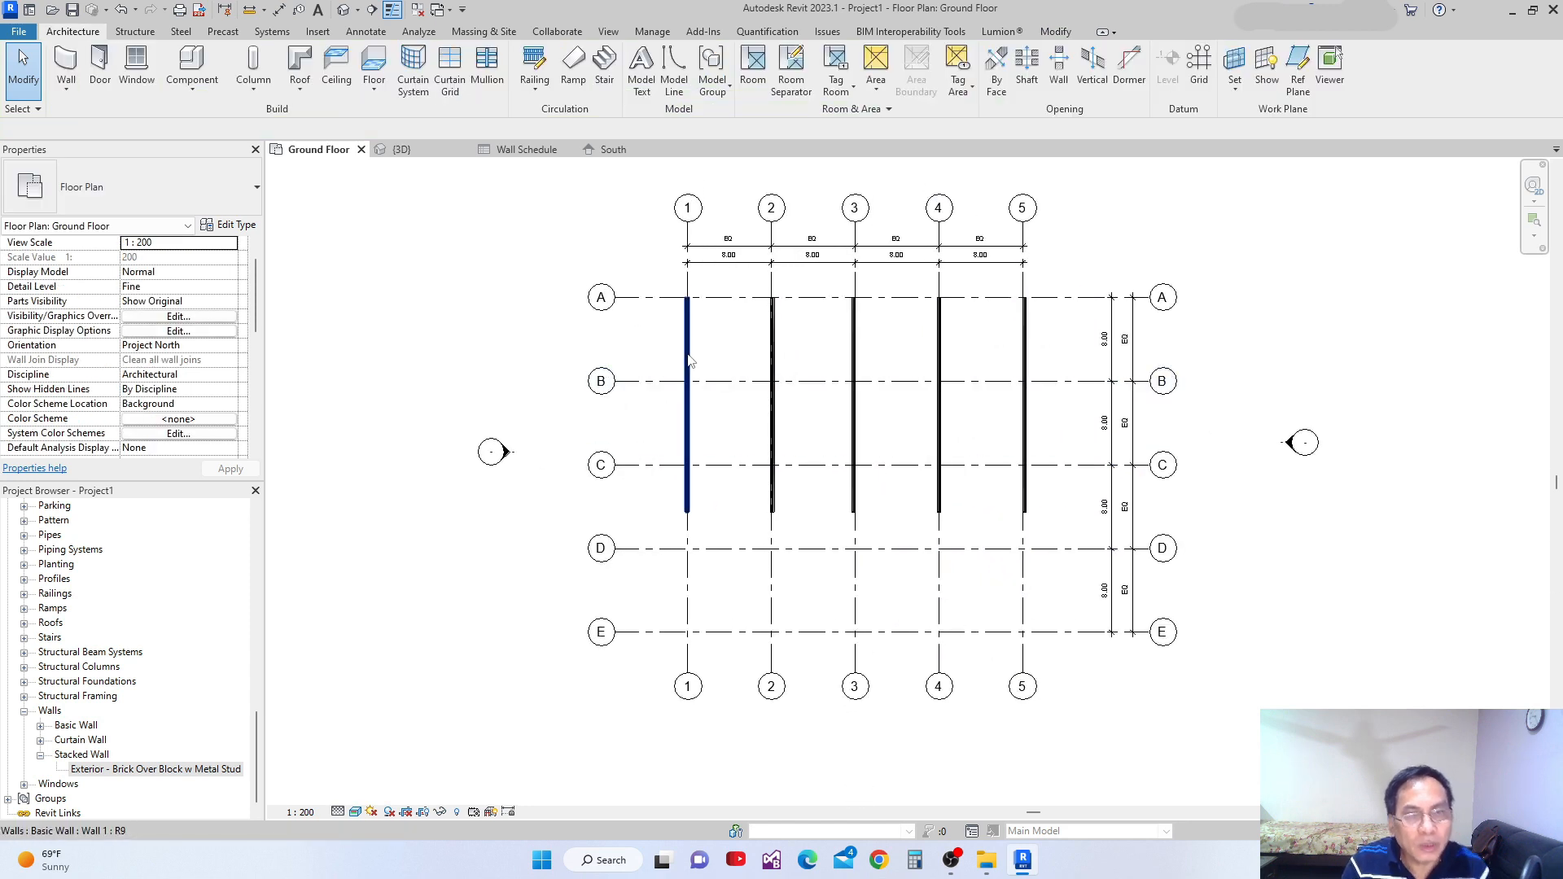
Examine the Coarse Scale Fill Pattern and Color parameters in the type properties of the grid 1 wall, leaving them as they are
click(688, 391)
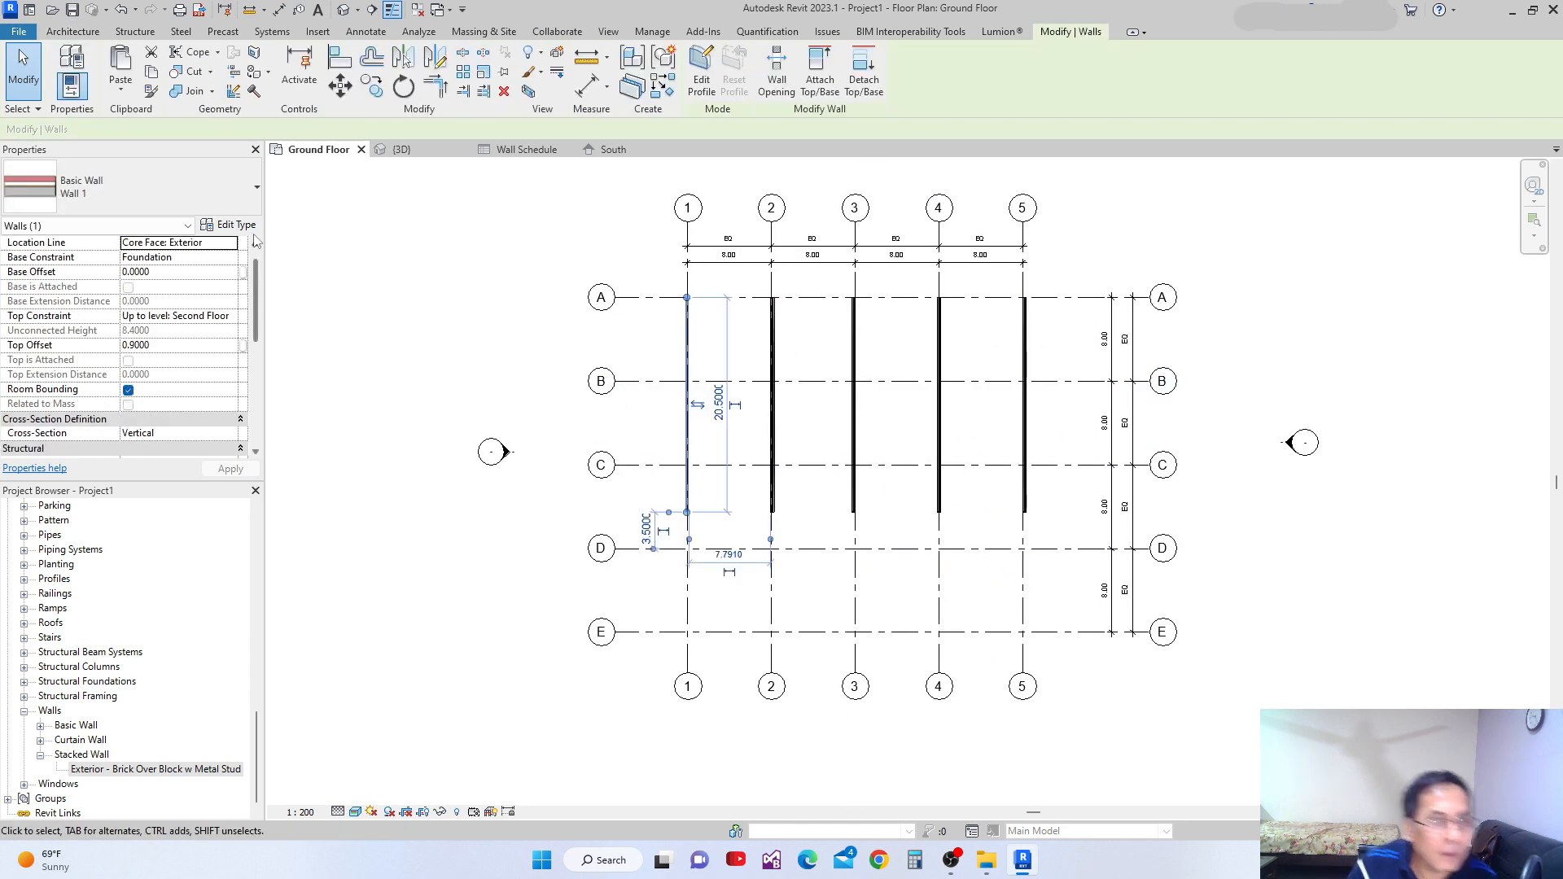
click(229, 225)
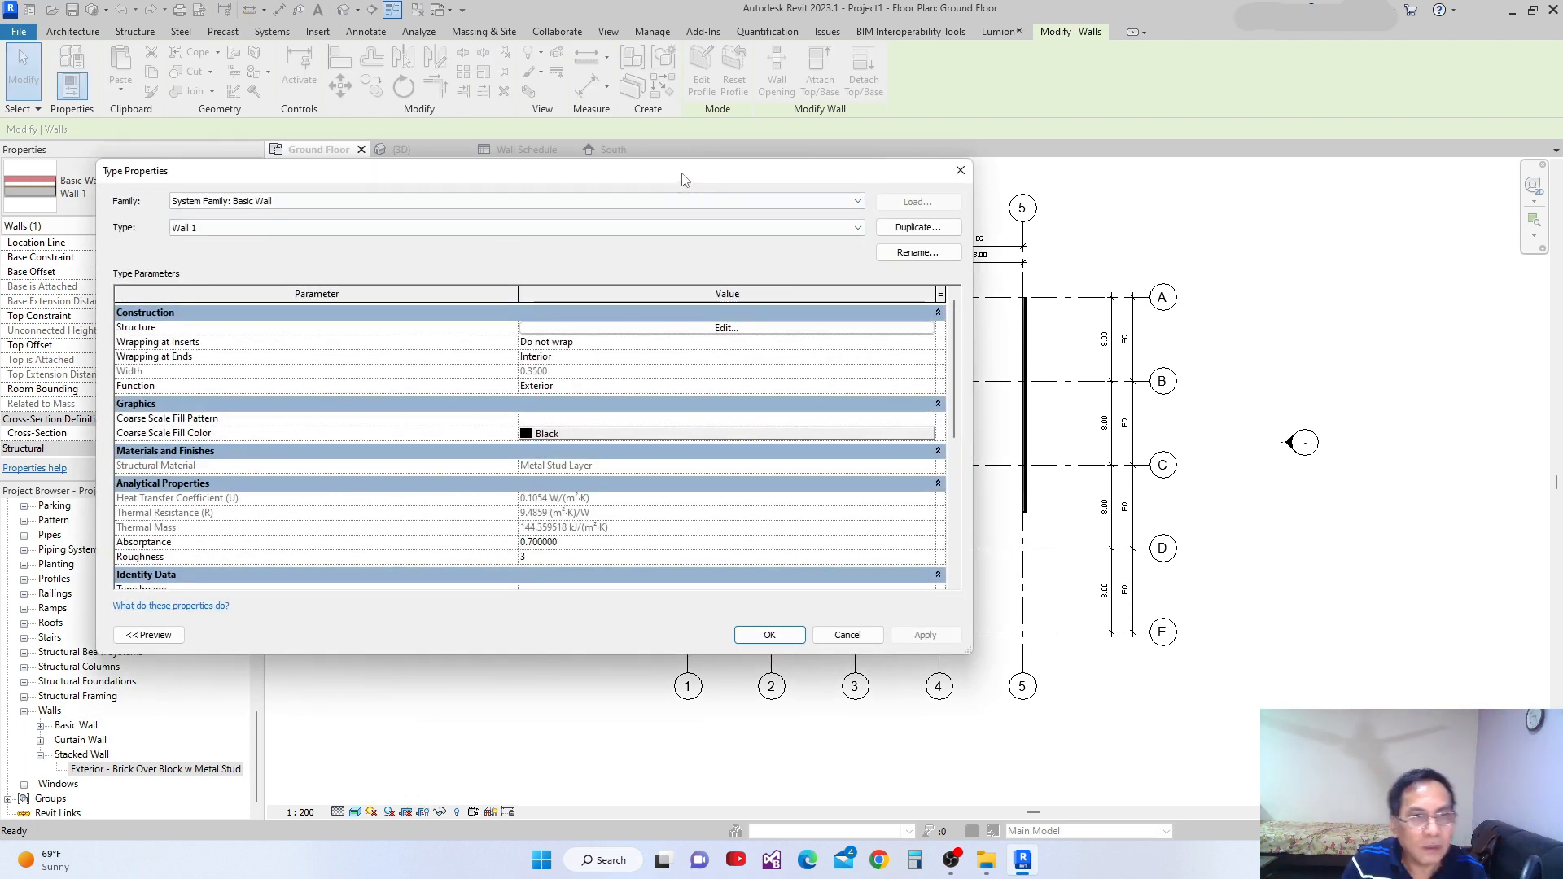
drag(684, 173, 751, 163)
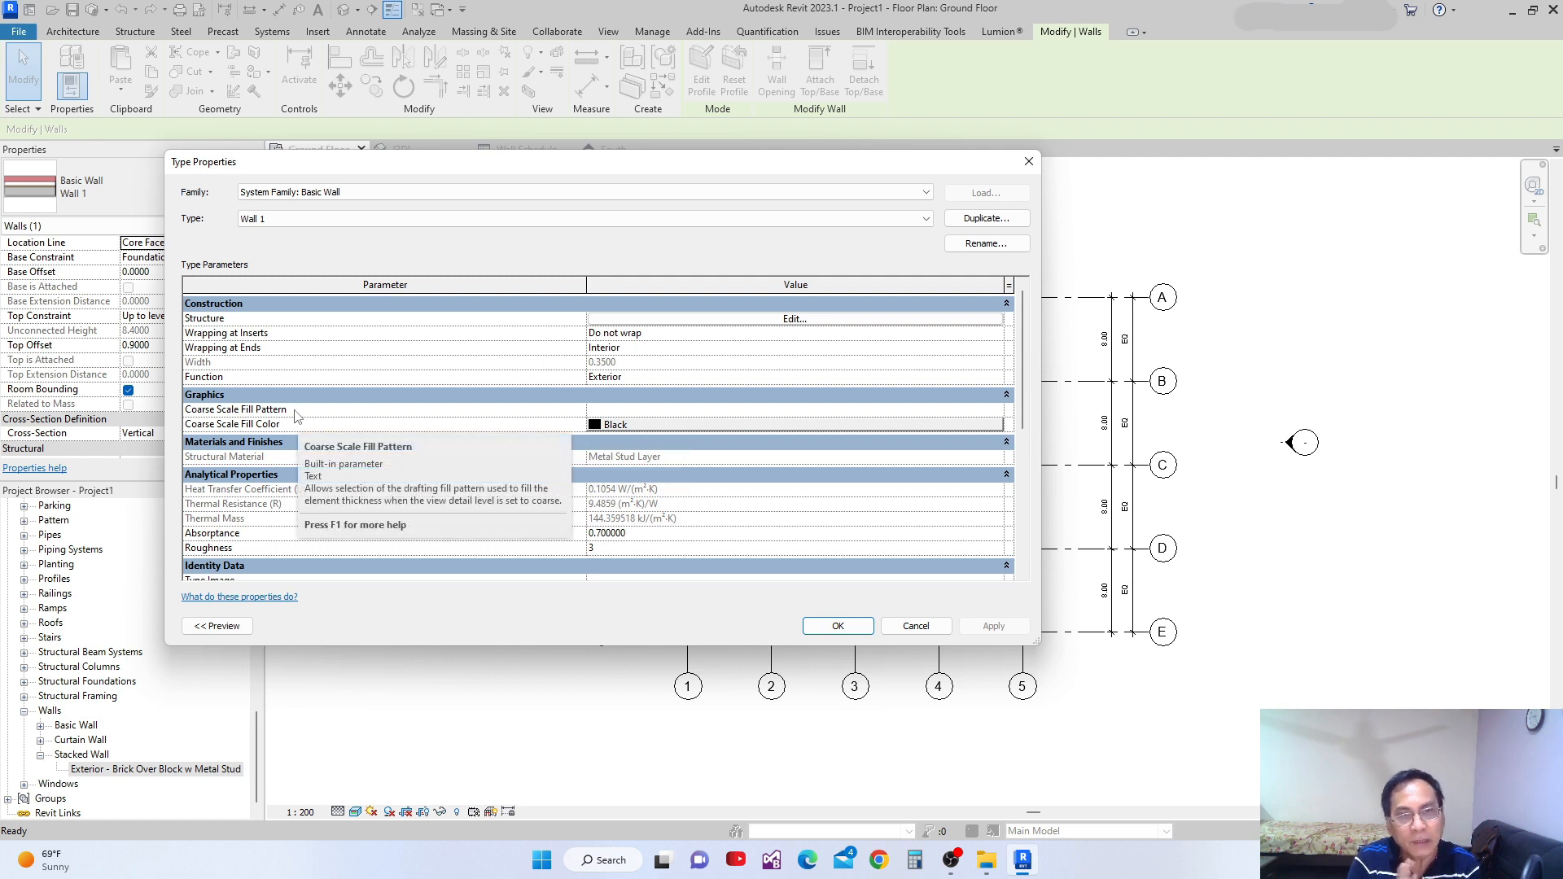
drag(677, 180, 441, 58)
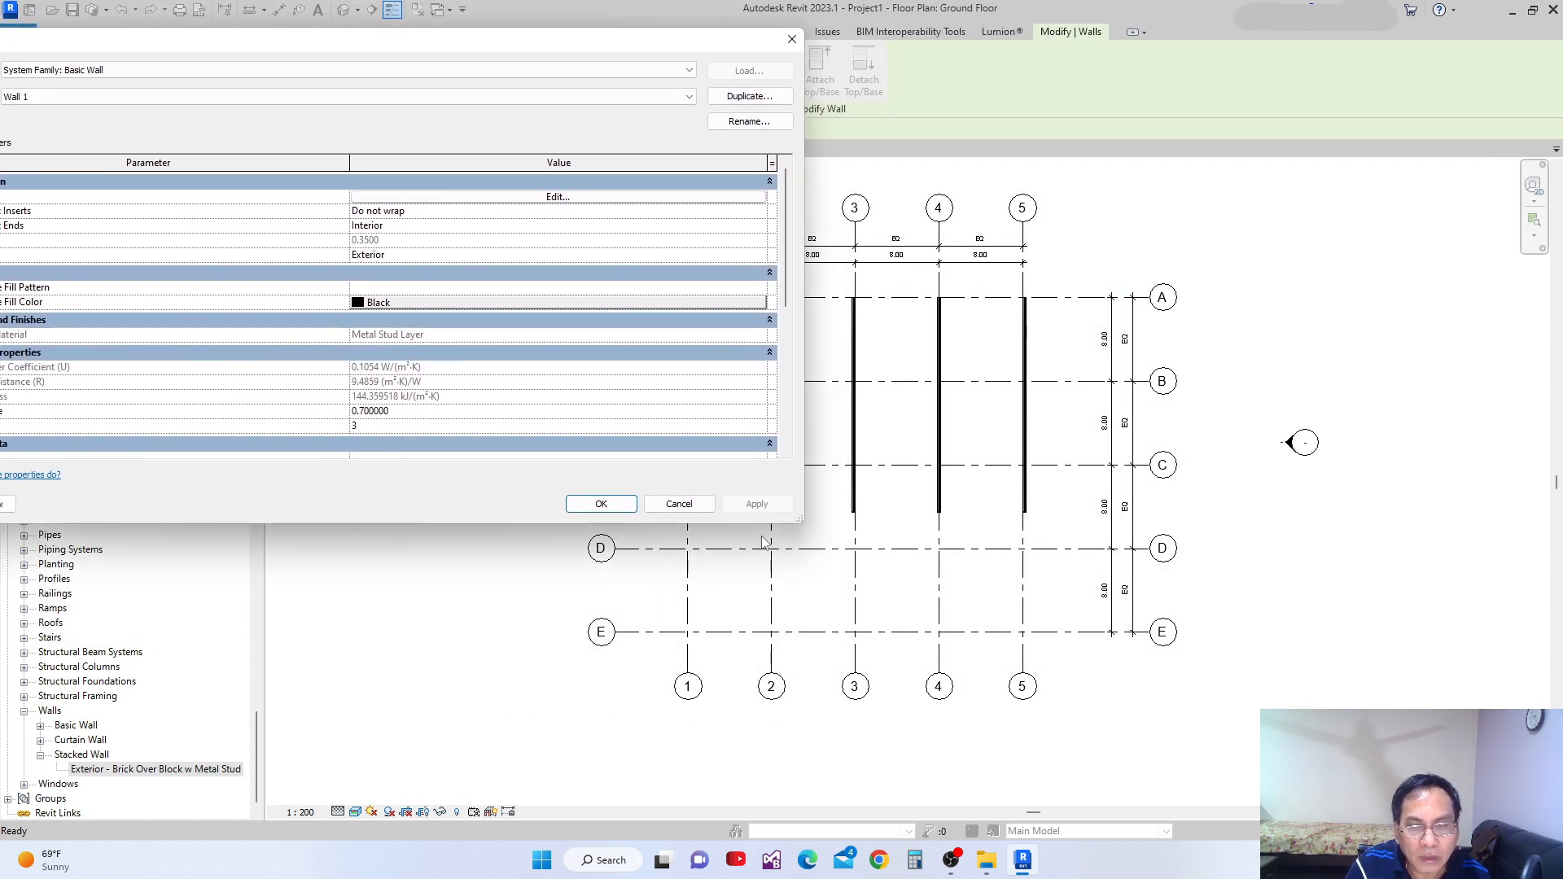
click(679, 504)
Deselect the wall and set the Ground Floor plan's visual style to Hidden Line
scroll(649, 429, up, 3)
scroll(883, 505, up, 5)
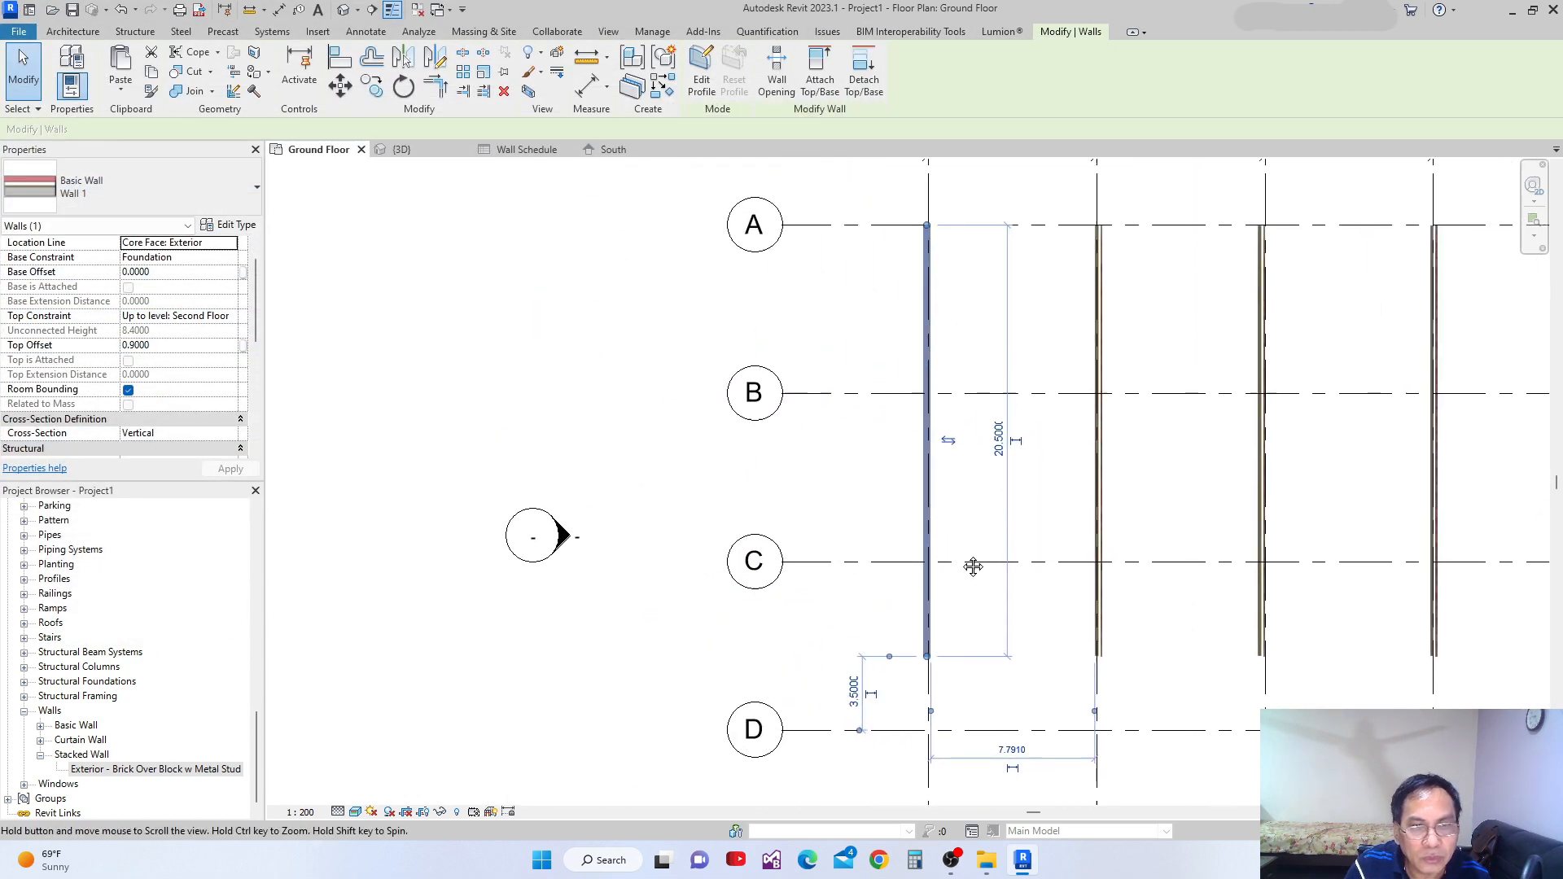
click(886, 509)
middle_drag(906, 541, 898, 491)
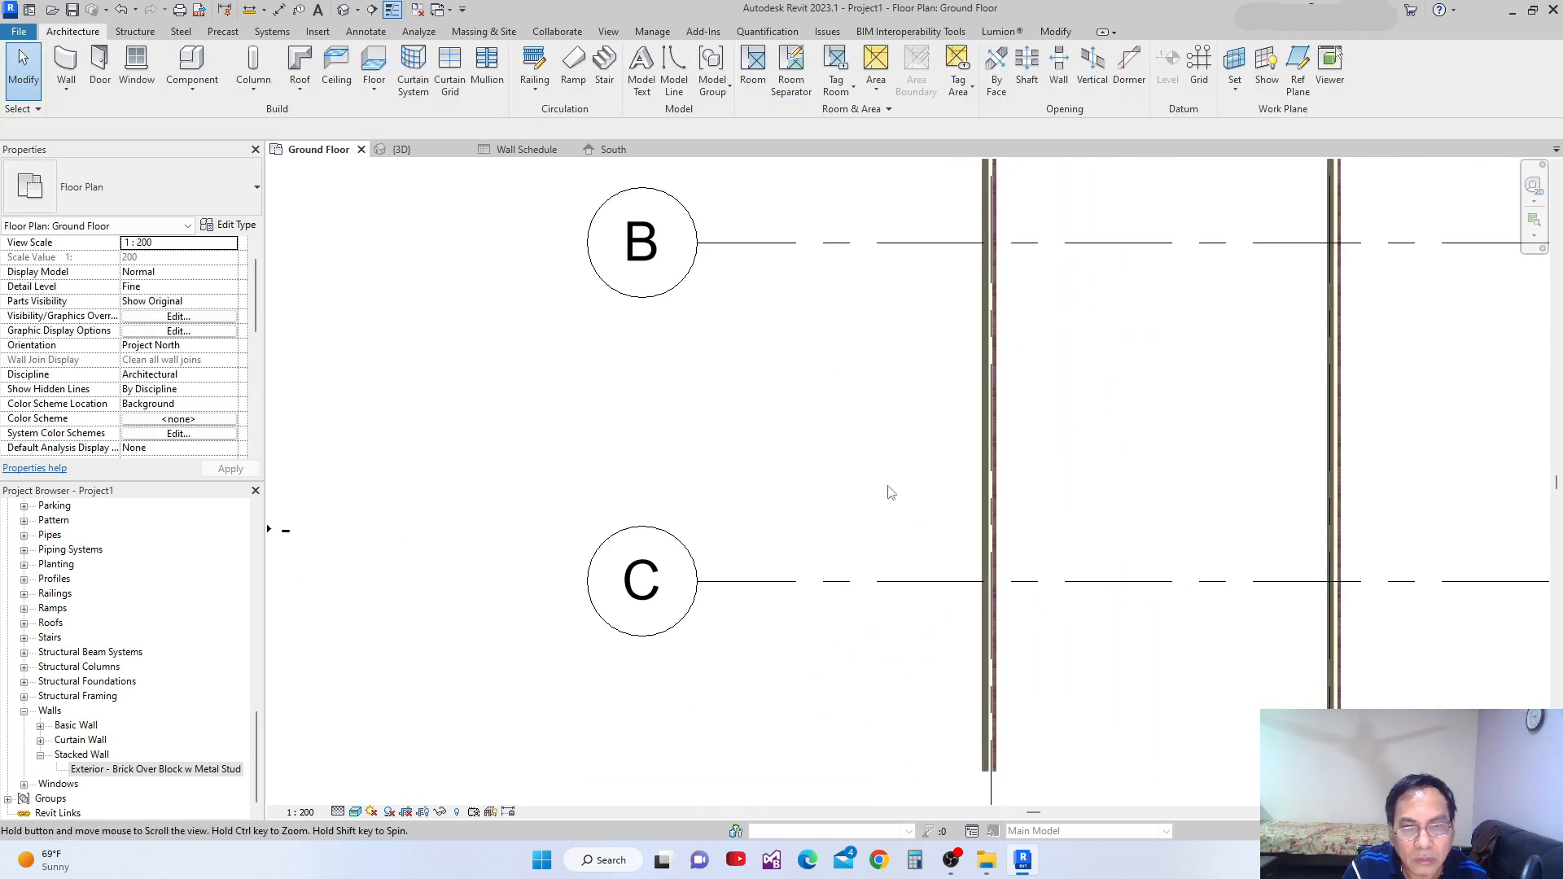
click(356, 812)
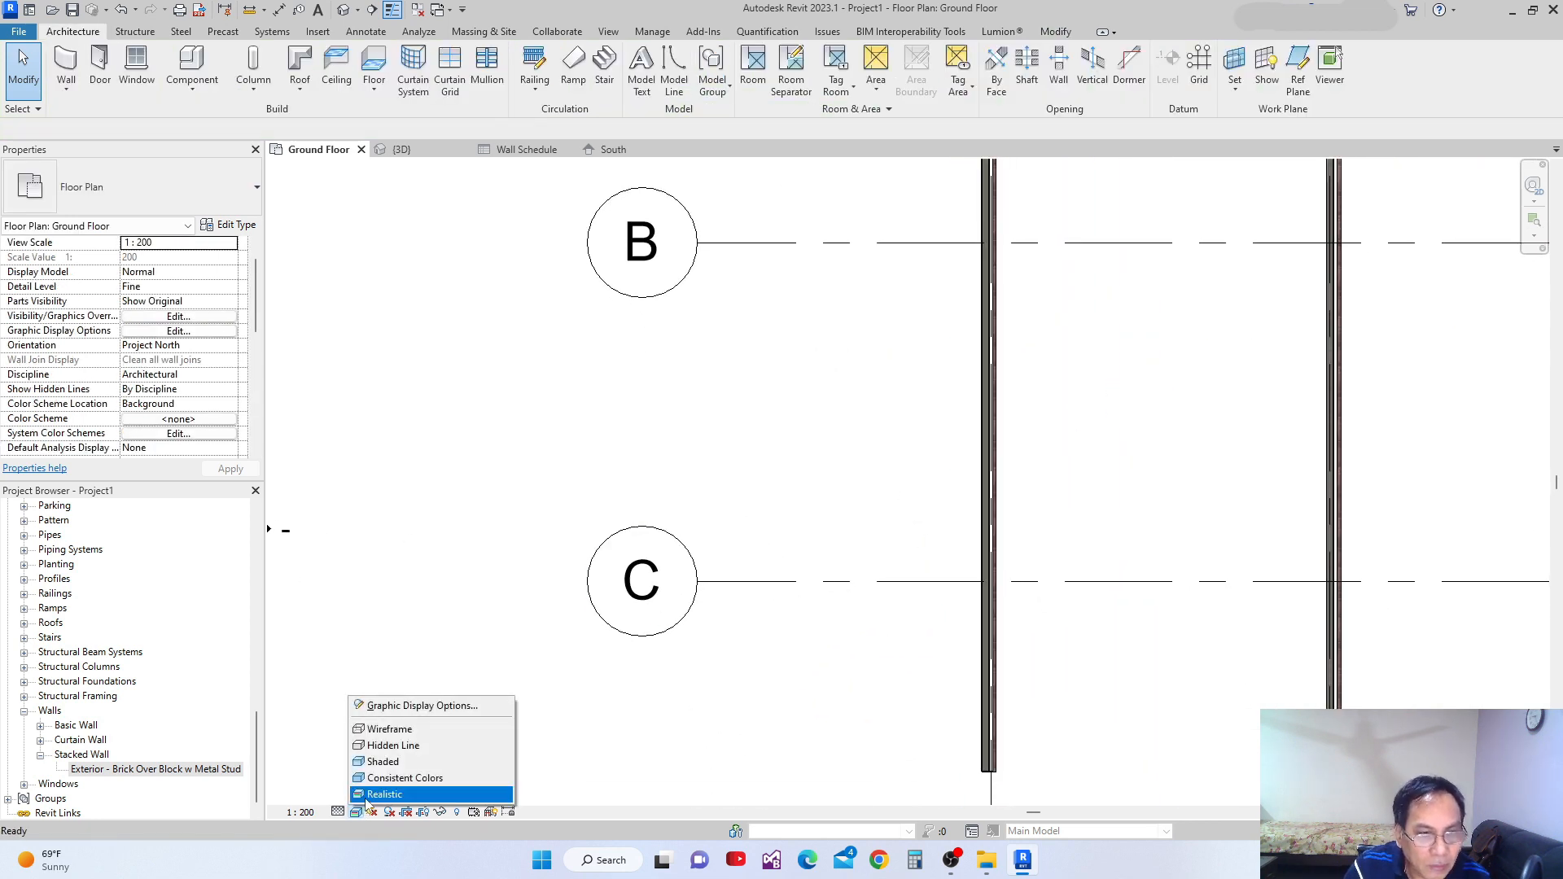
click(431, 745)
Set the Ground Floor plan's detail level to Coarse and bring grids A to D into view
scroll(652, 654, down, 2)
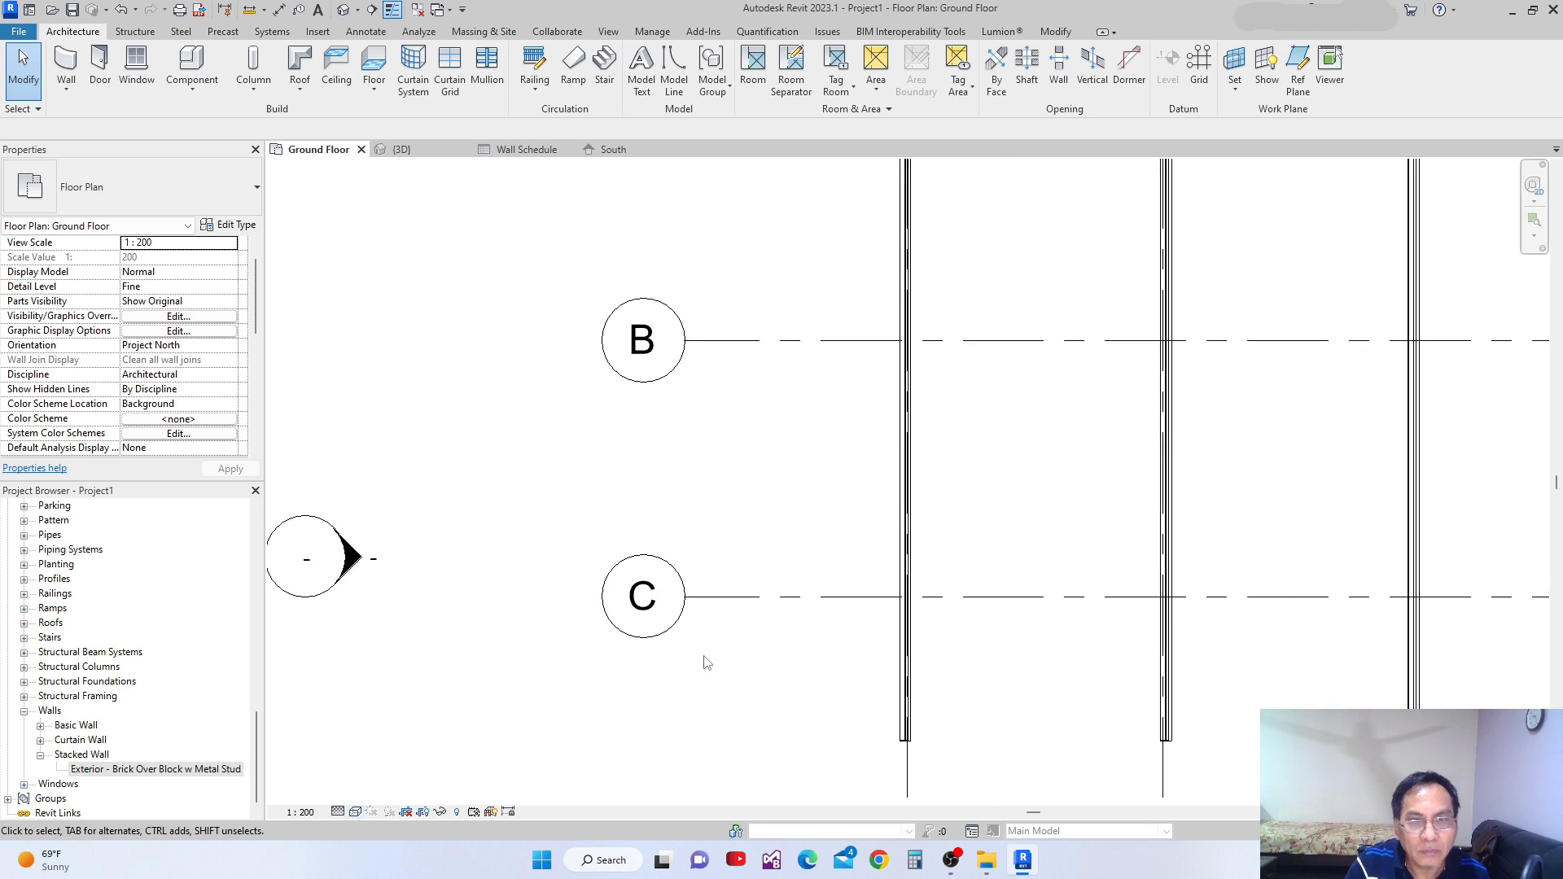
click(338, 813)
click(355, 760)
scroll(961, 643, down, 2)
middle_drag(974, 675, 813, 649)
middle_drag(912, 663, 901, 633)
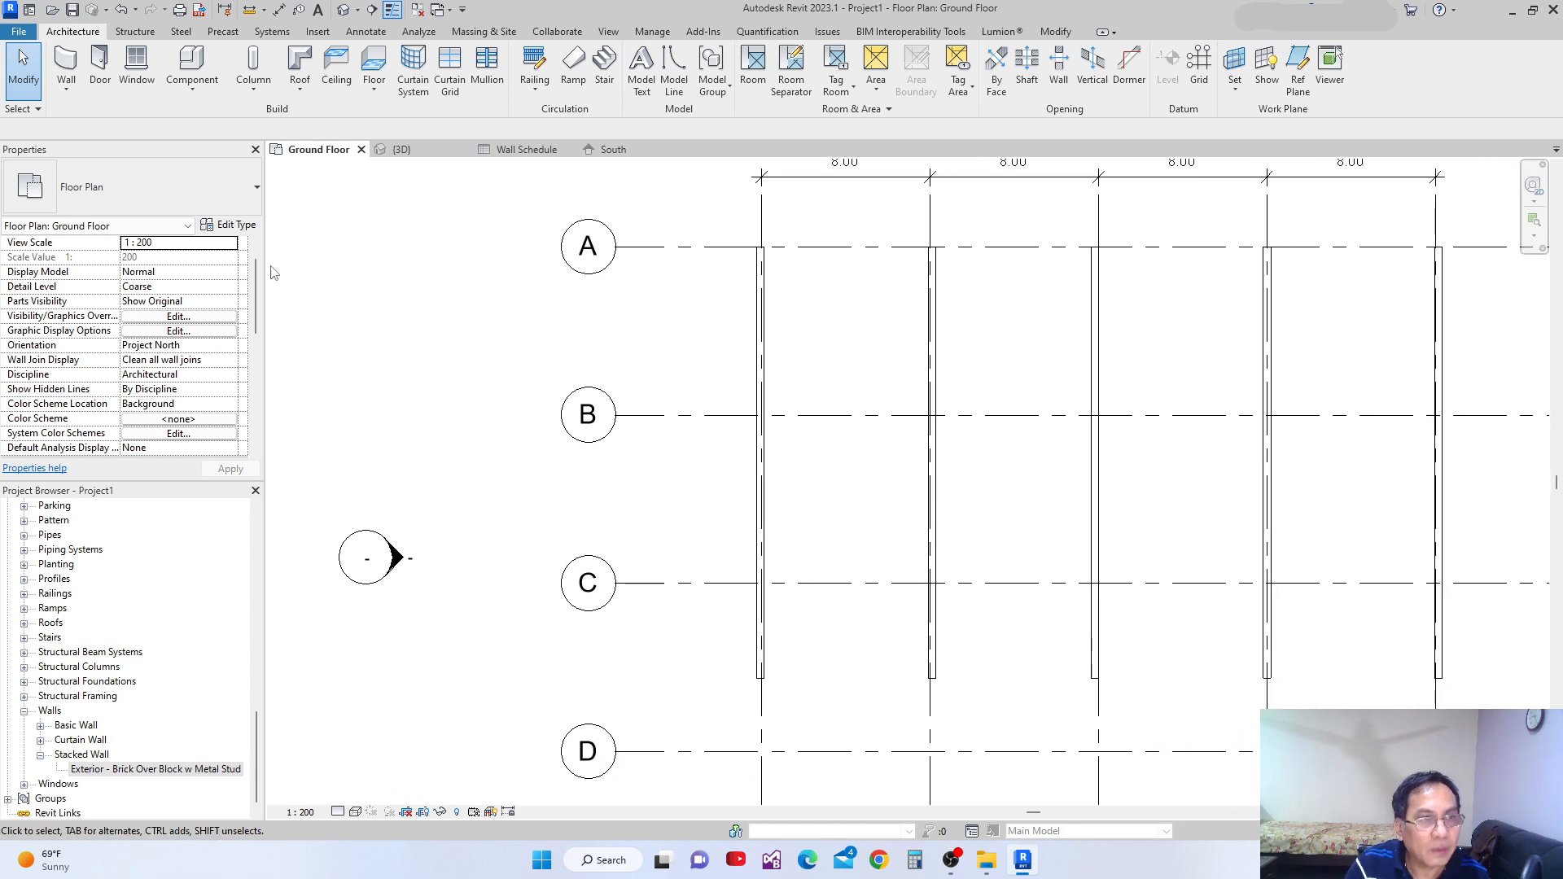
Set the Coarse Scale Fill Pattern of the grid 1 wall's type, Wall 1, to the Brickwork drafting pattern
click(231, 225)
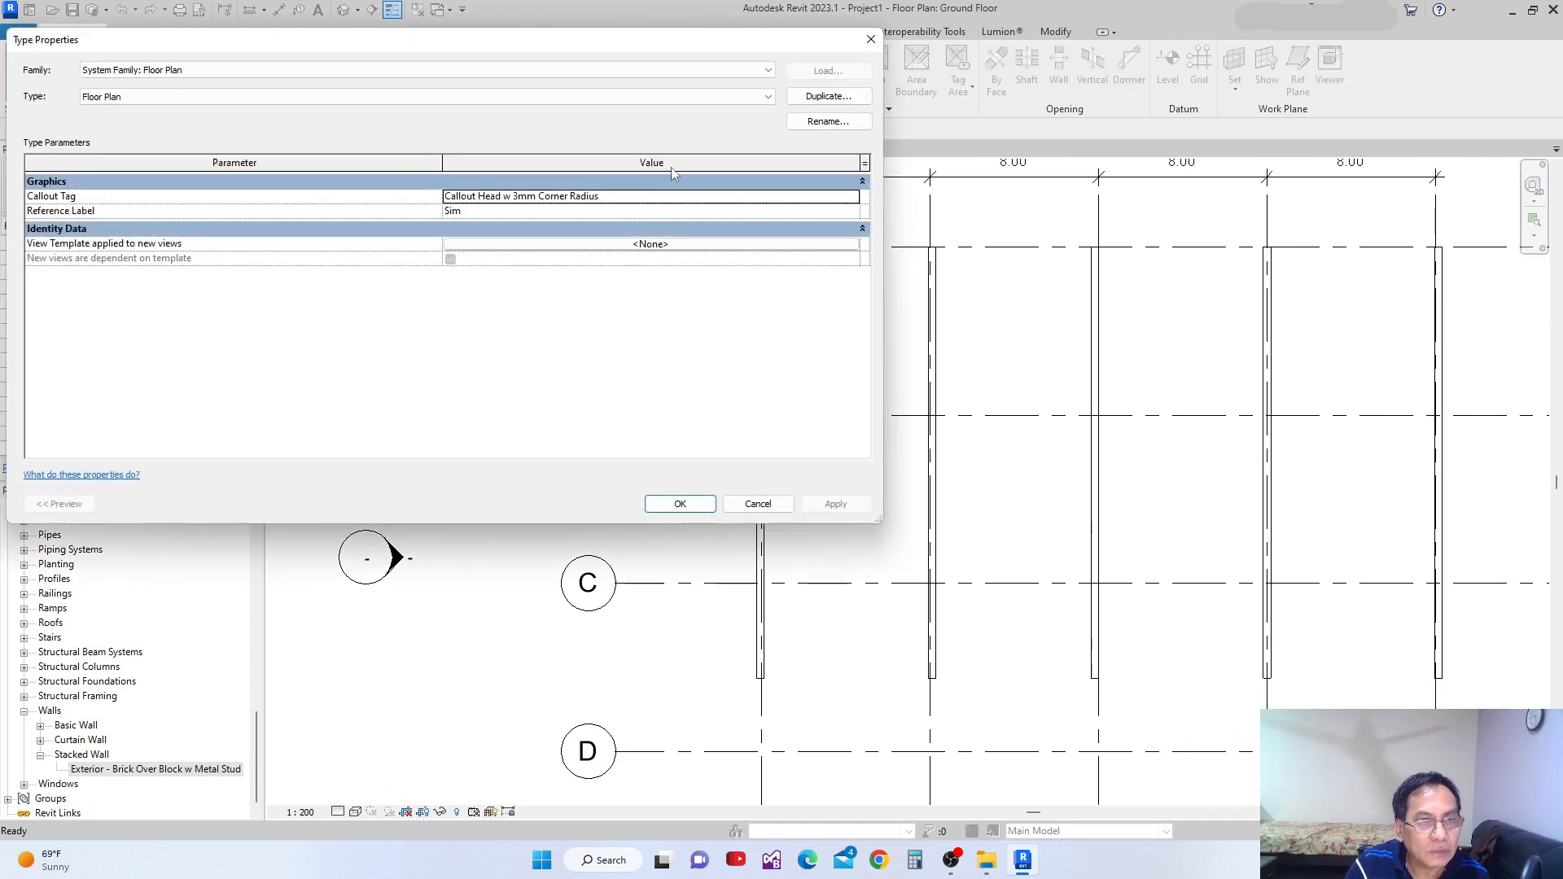
click(870, 39)
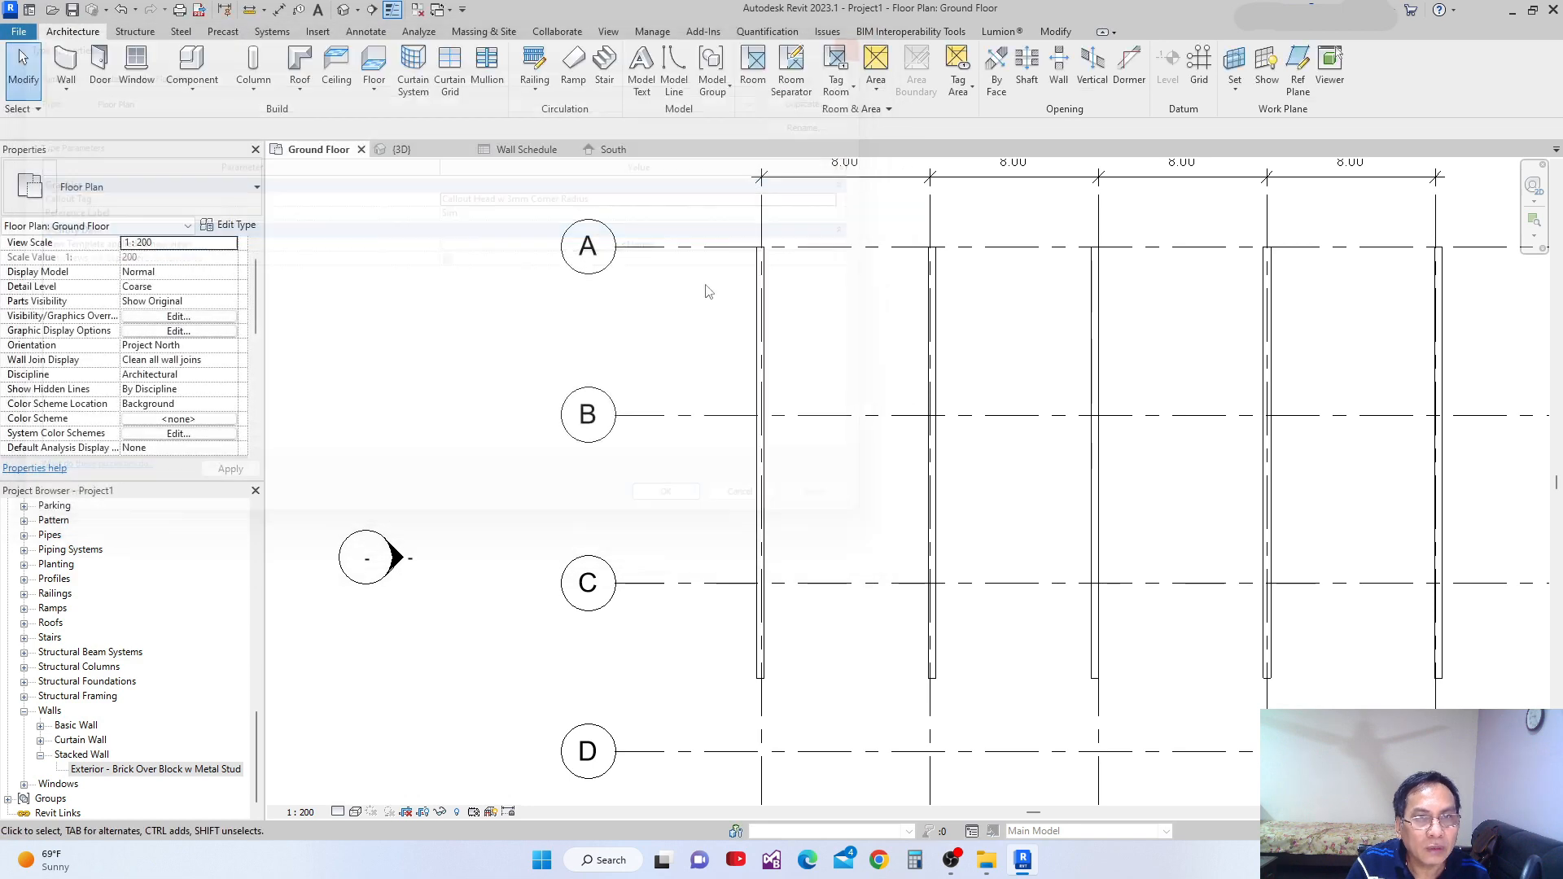
click(761, 336)
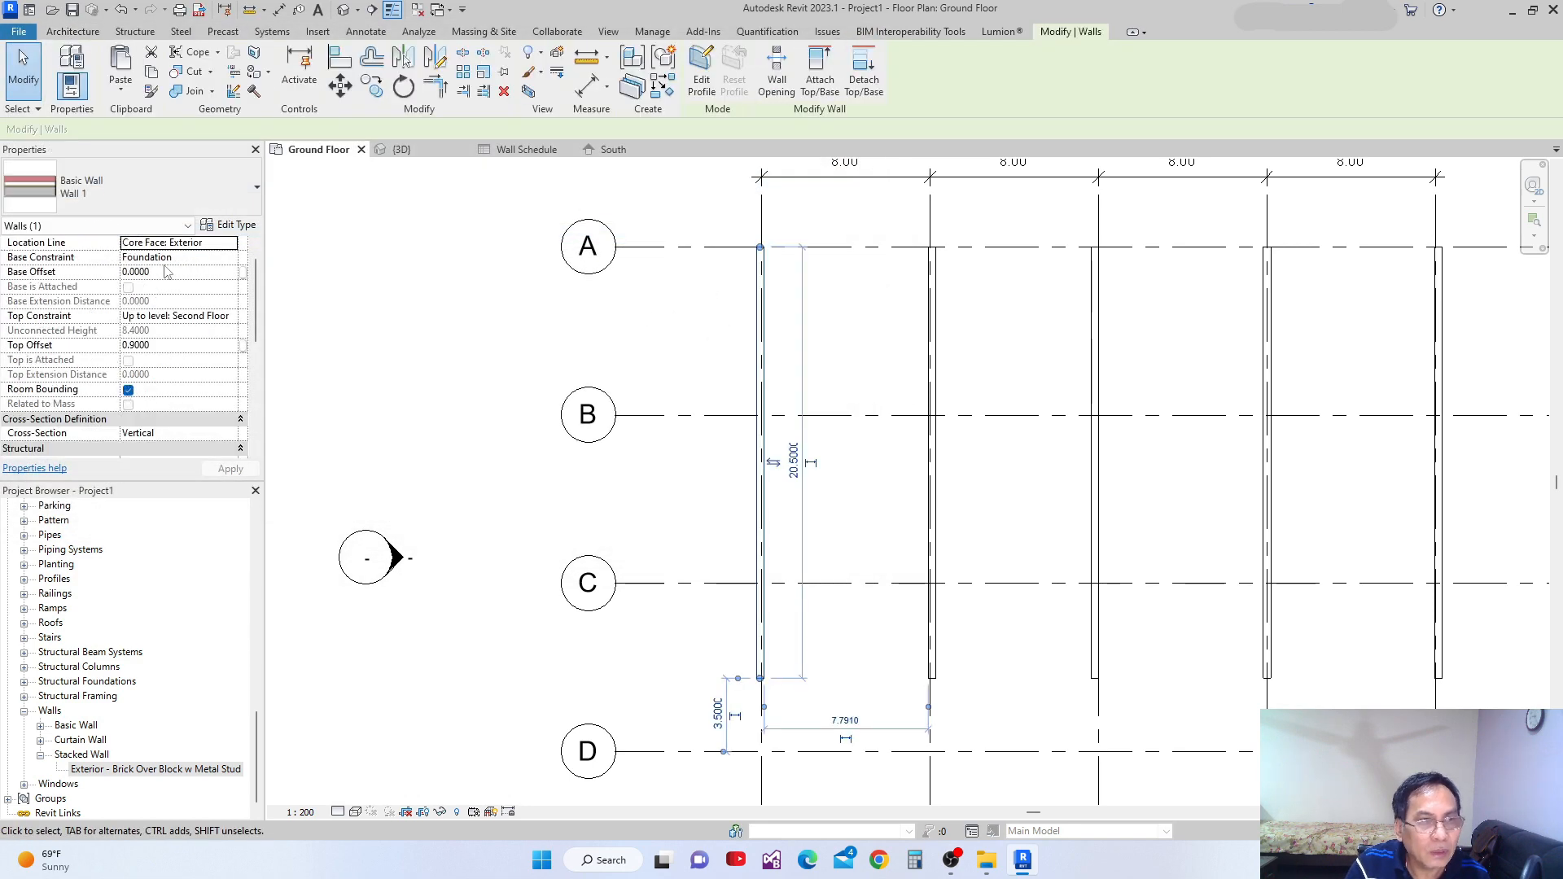
click(230, 225)
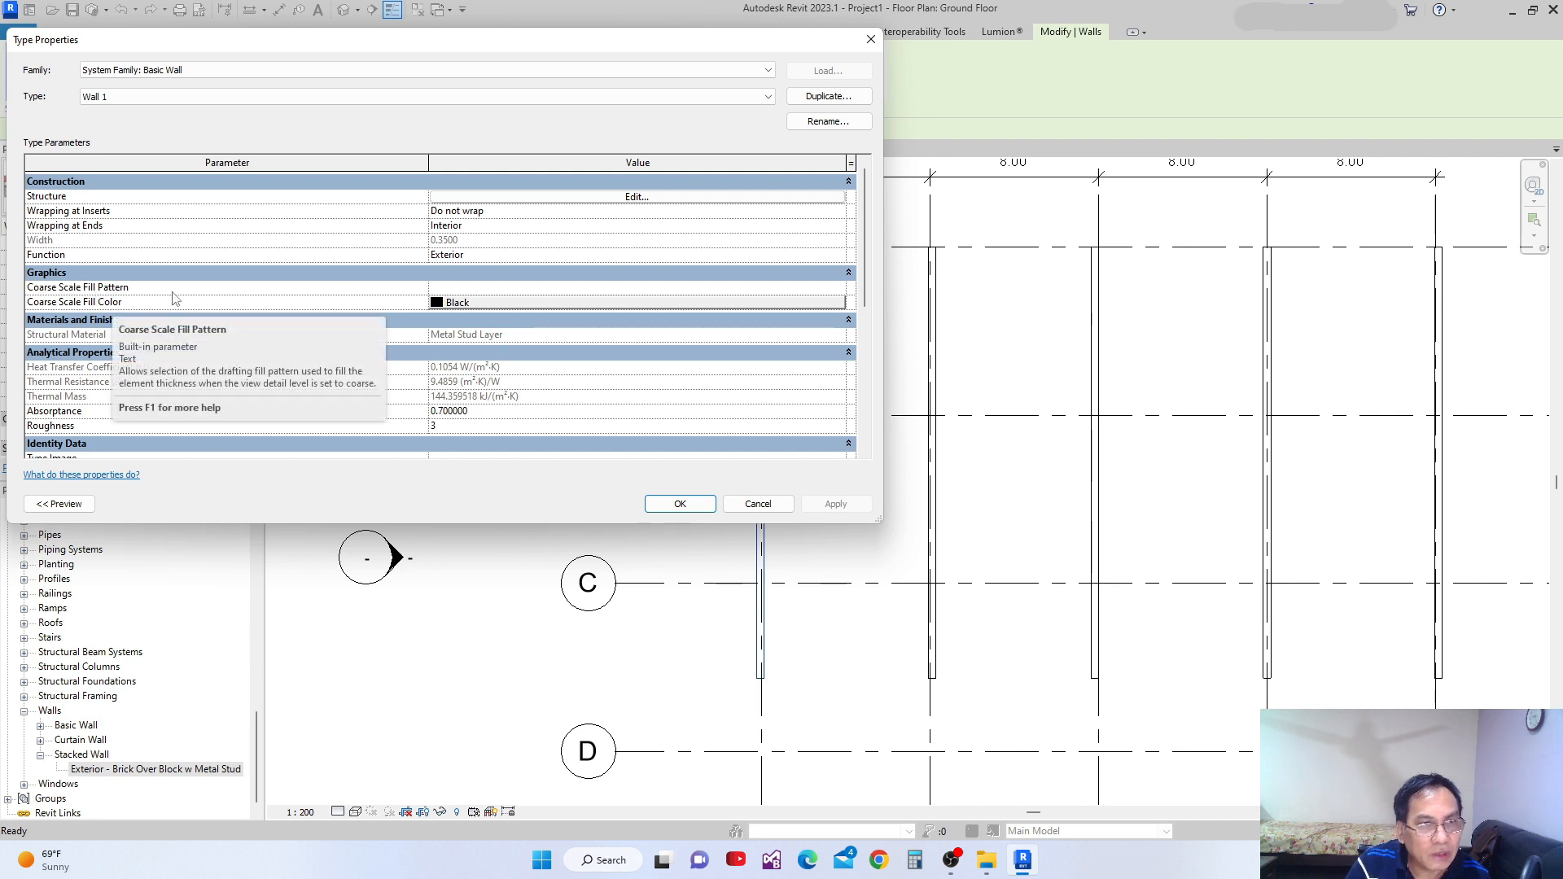
click(839, 288)
click(840, 288)
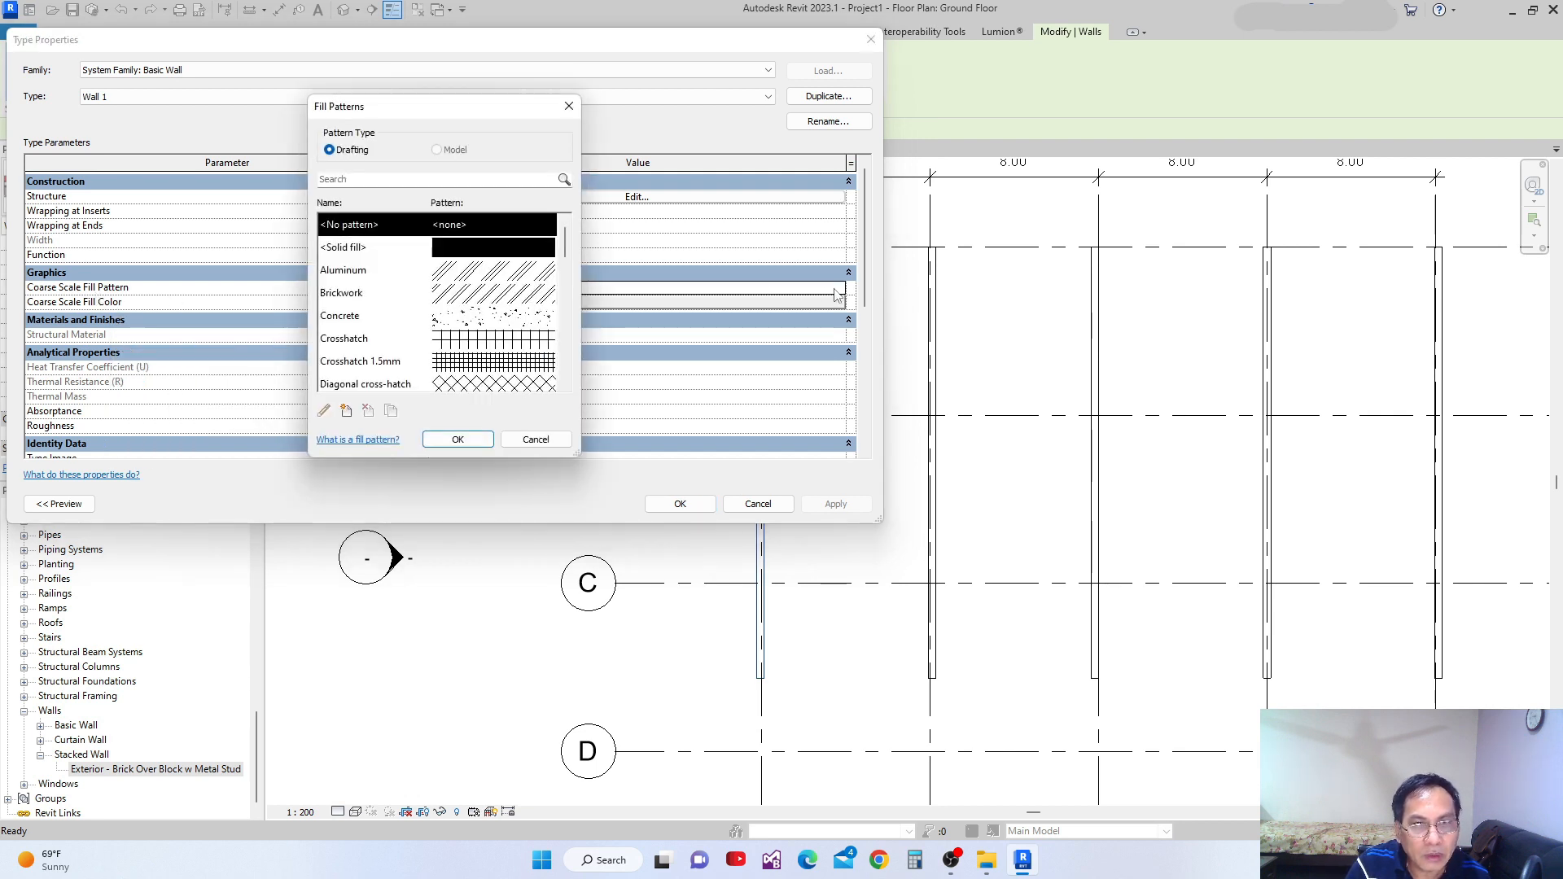
drag(447, 122, 415, 241)
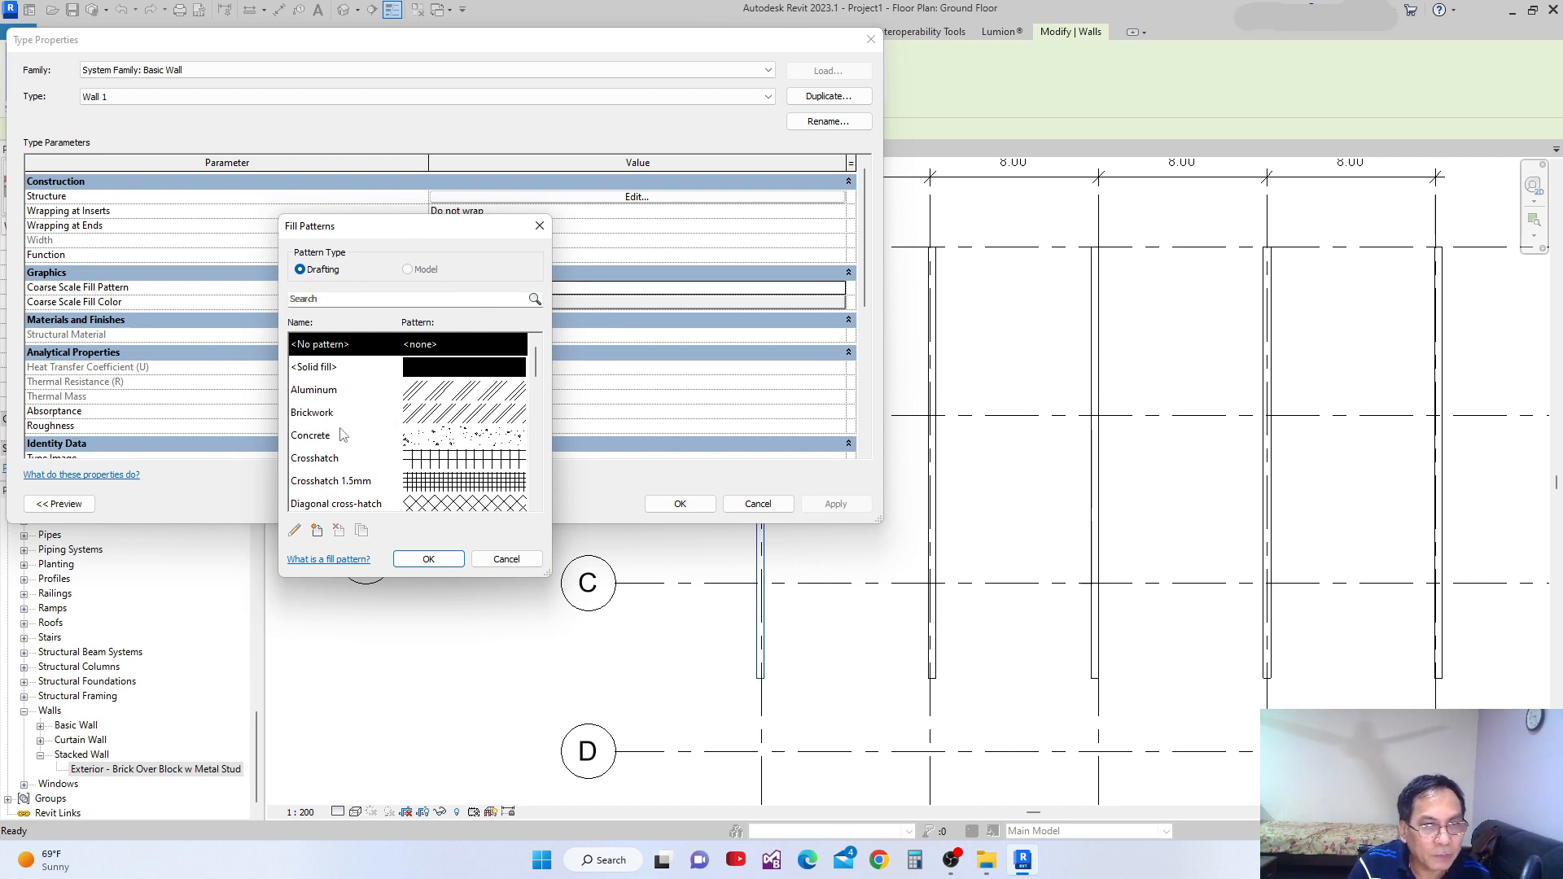
click(422, 421)
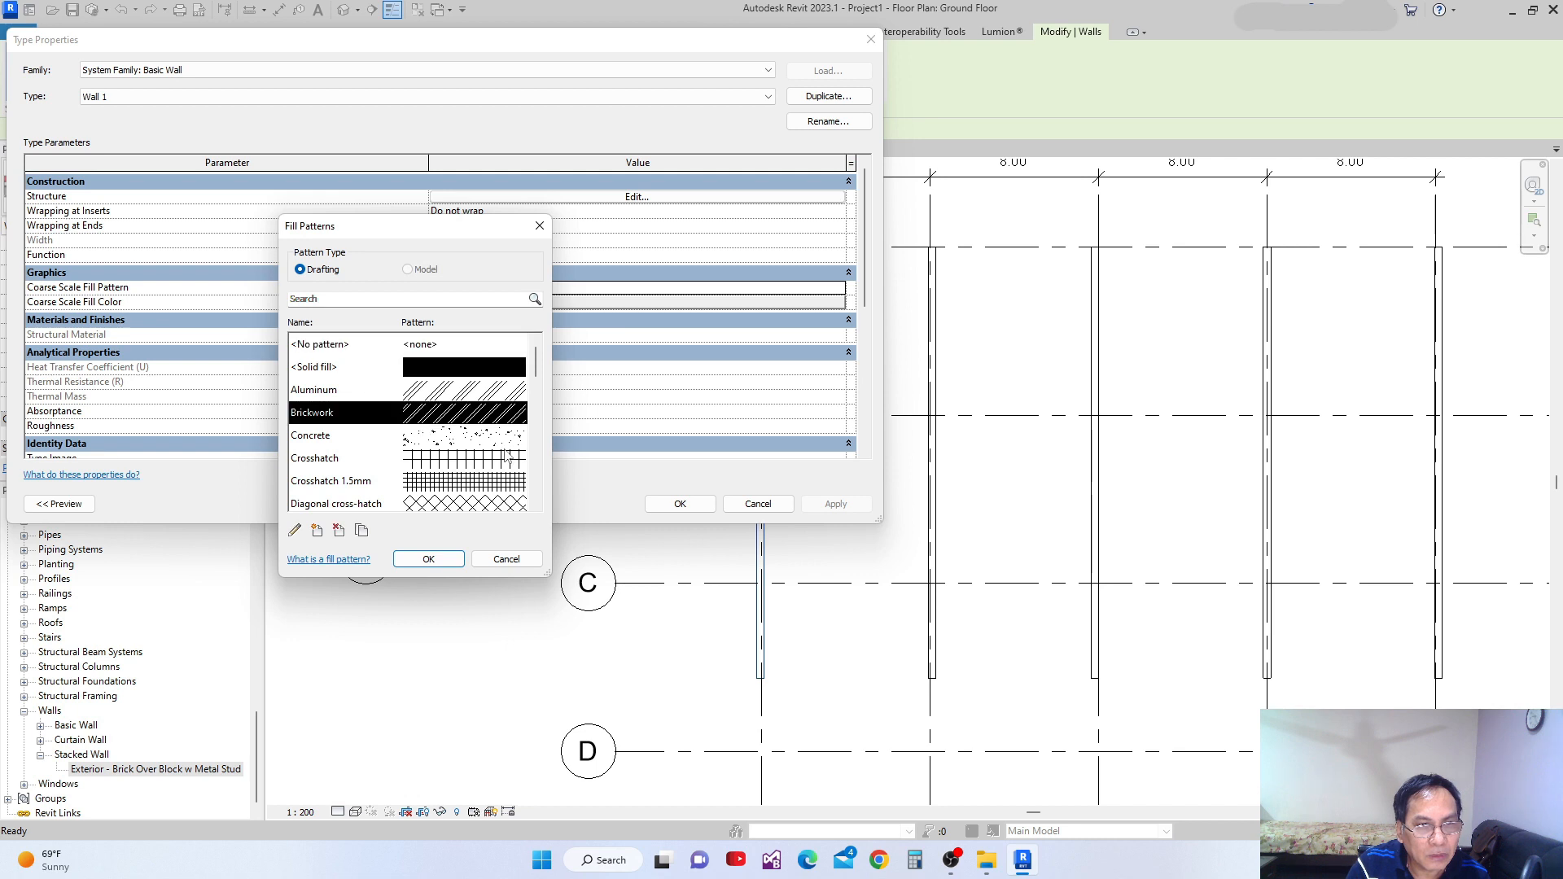
click(421, 562)
click(835, 506)
click(709, 509)
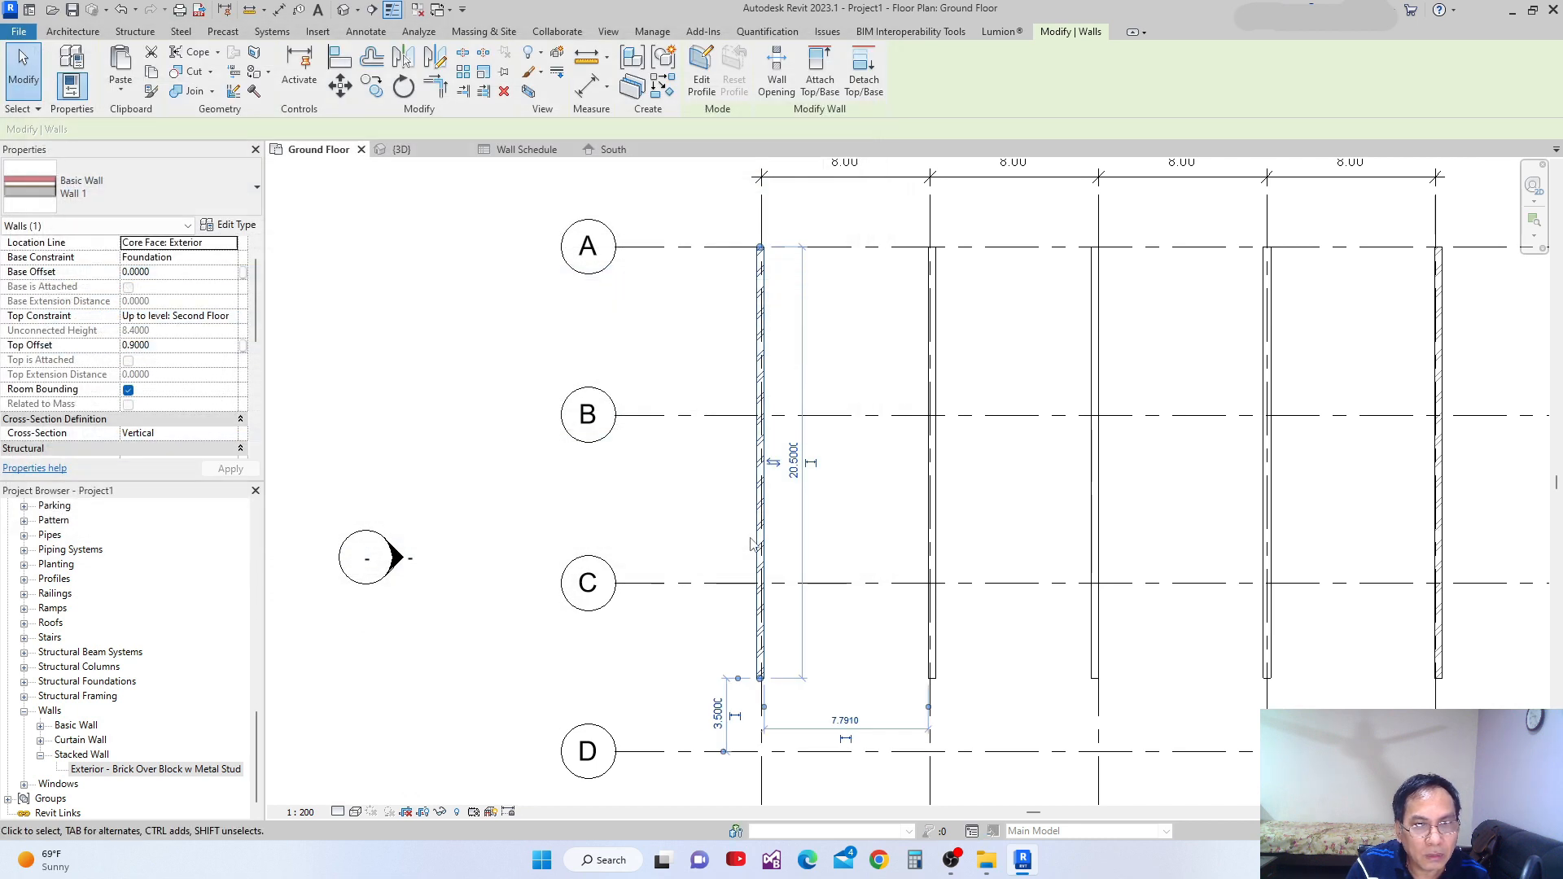
Enter "Wall 1 Edited" as the Type Comments of the Wall 1 type
scroll(749, 537, up, 4)
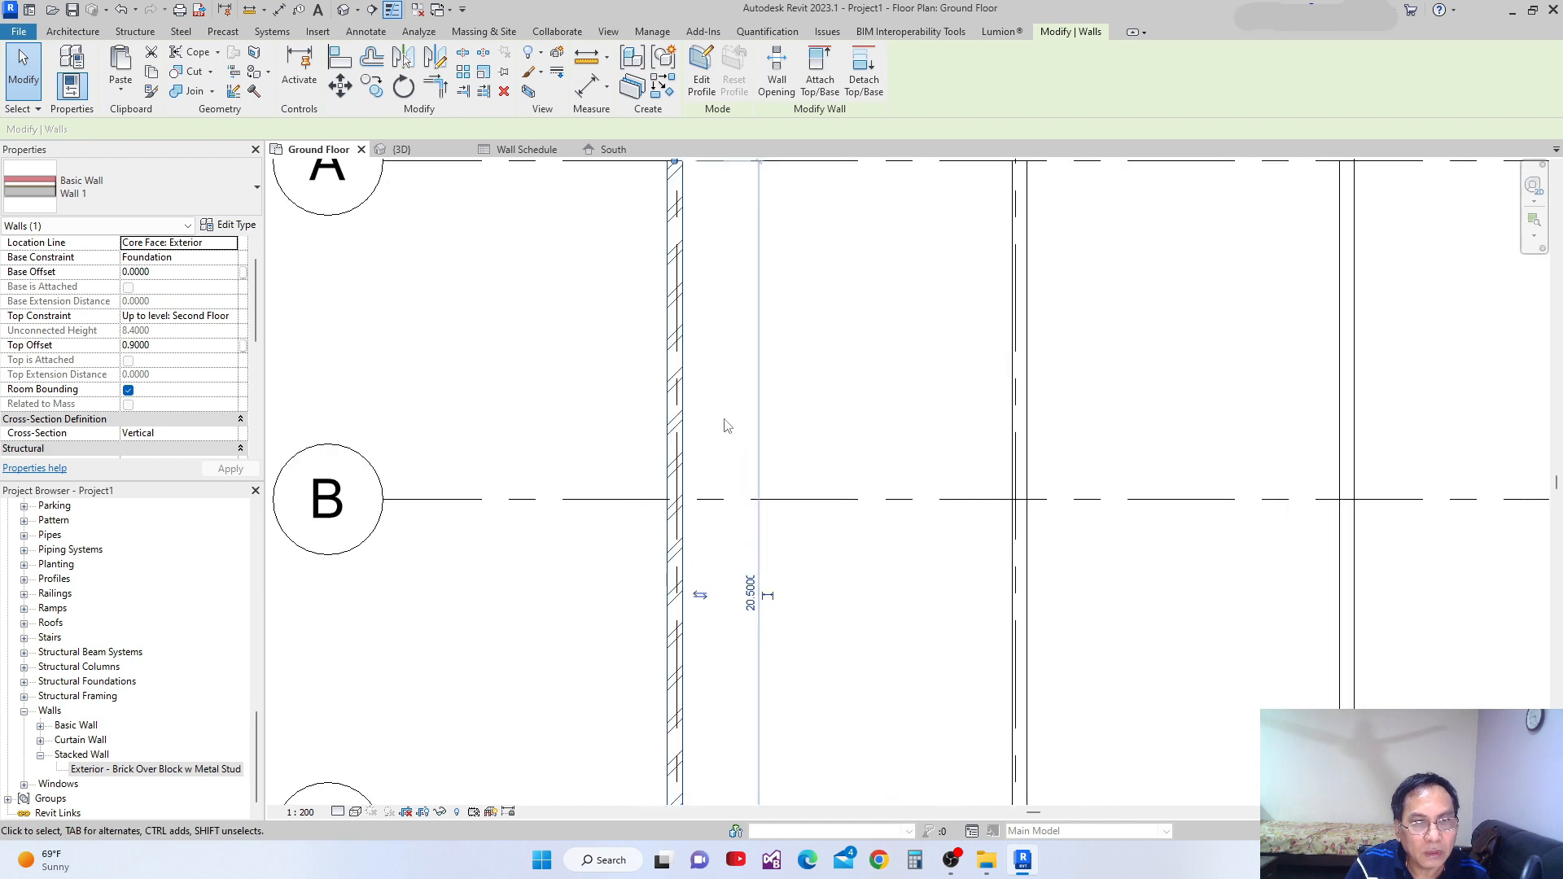
scroll(726, 430, down, 3)
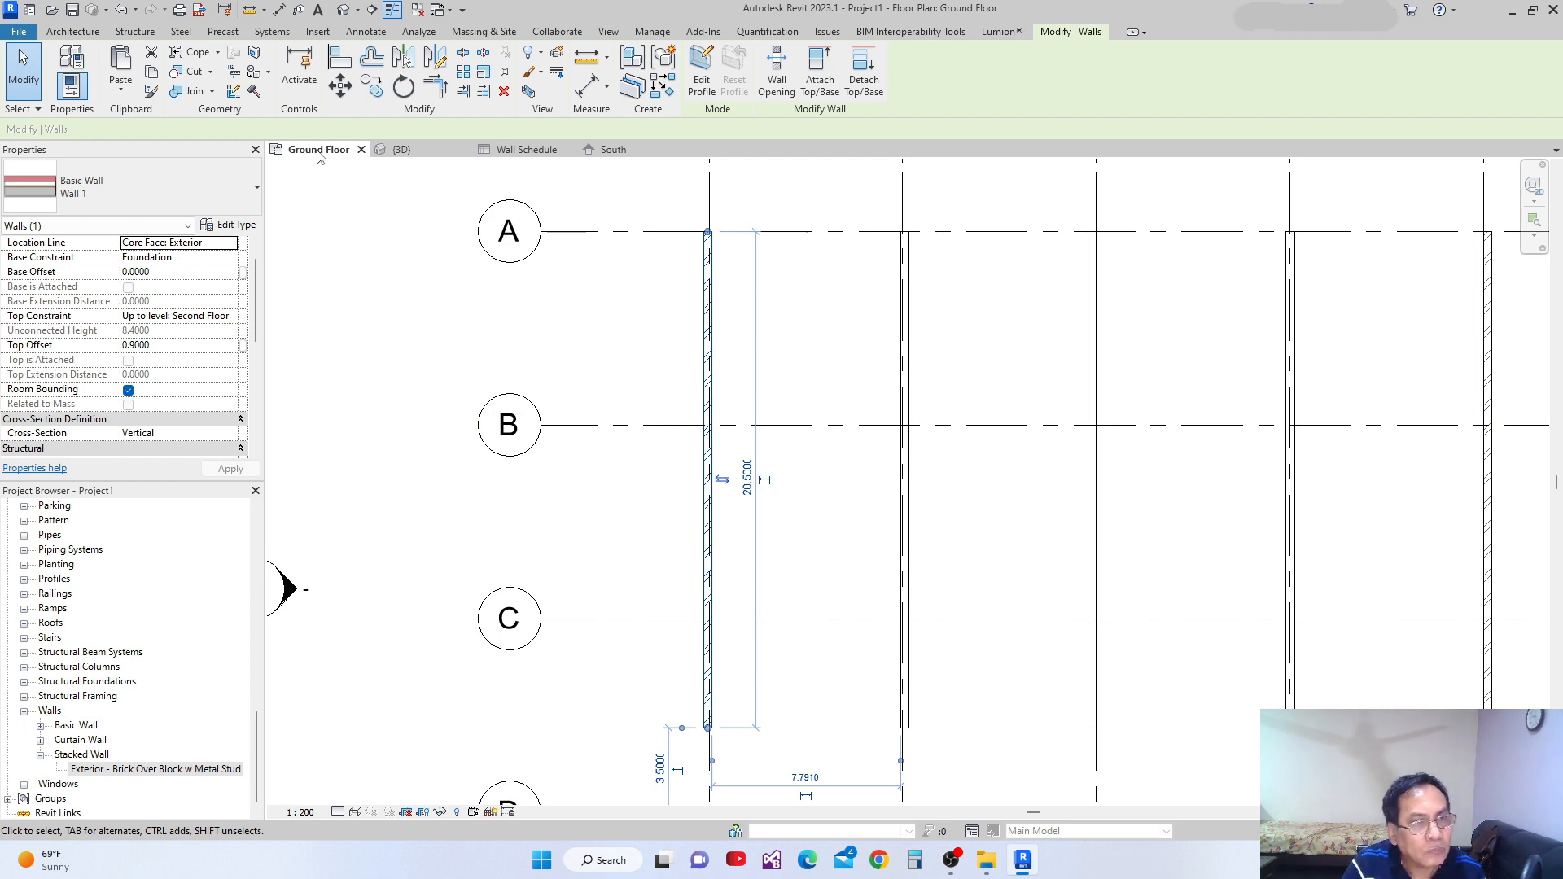
middle_drag(744, 432, 776, 395)
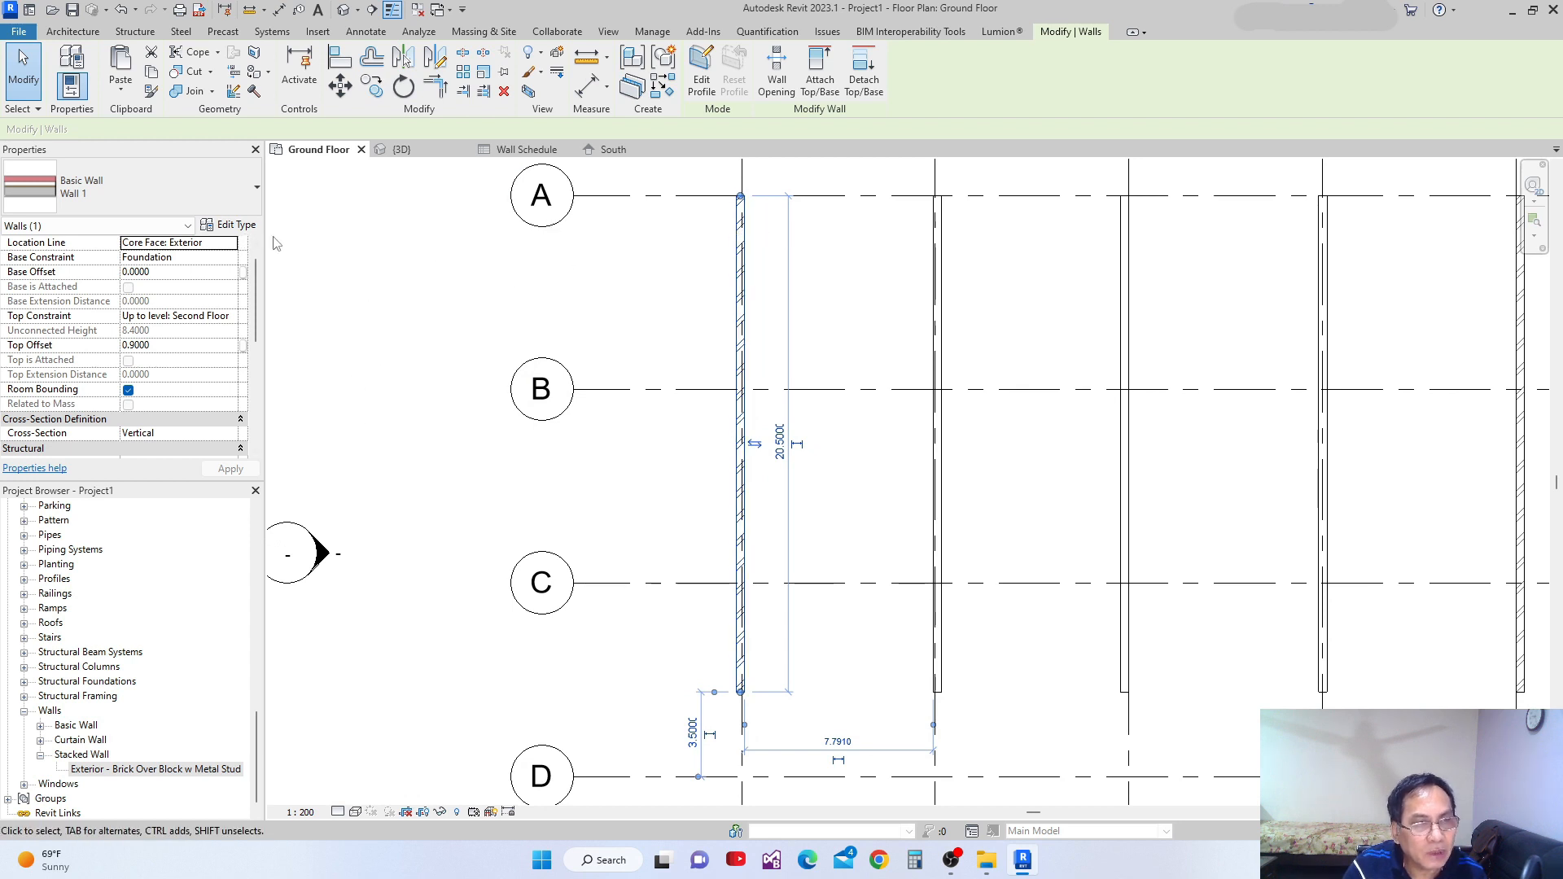
click(232, 225)
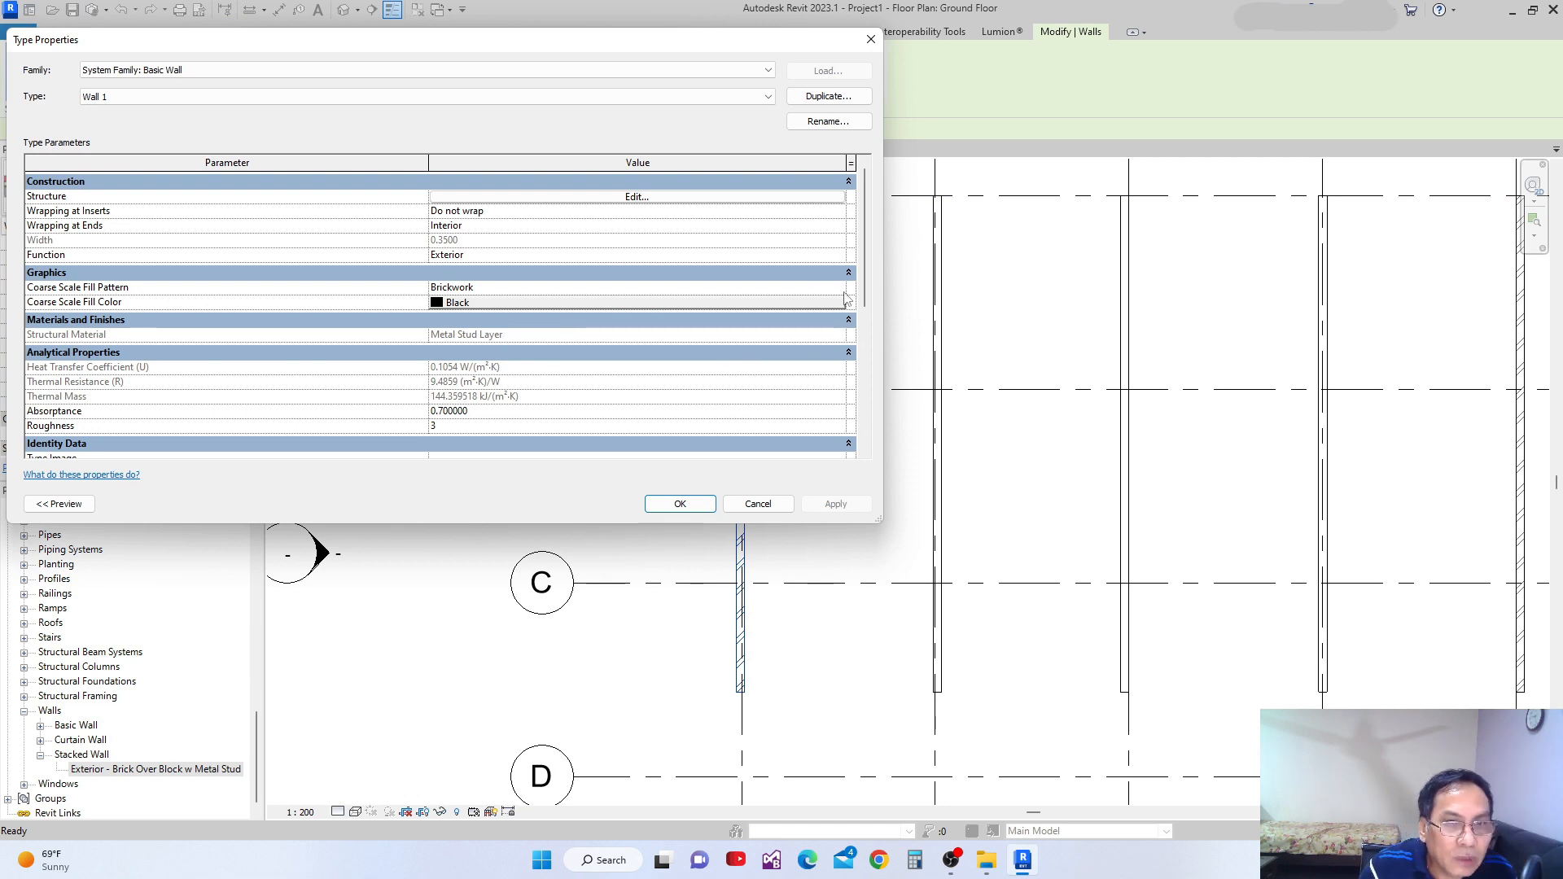
drag(865, 283, 860, 389)
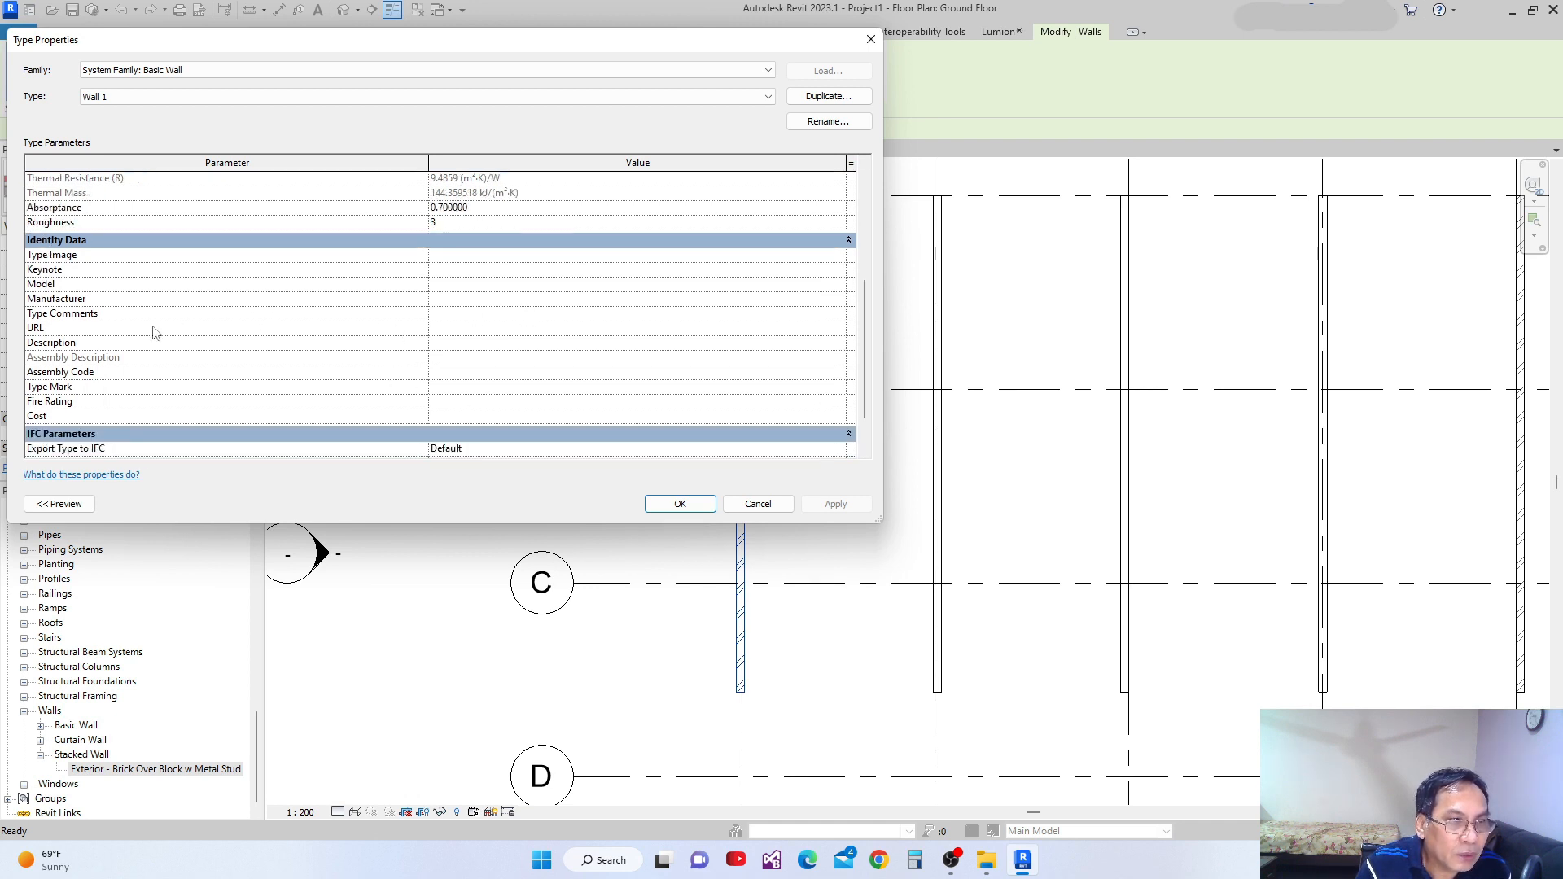
click(502, 313)
click(839, 315)
click(757, 313)
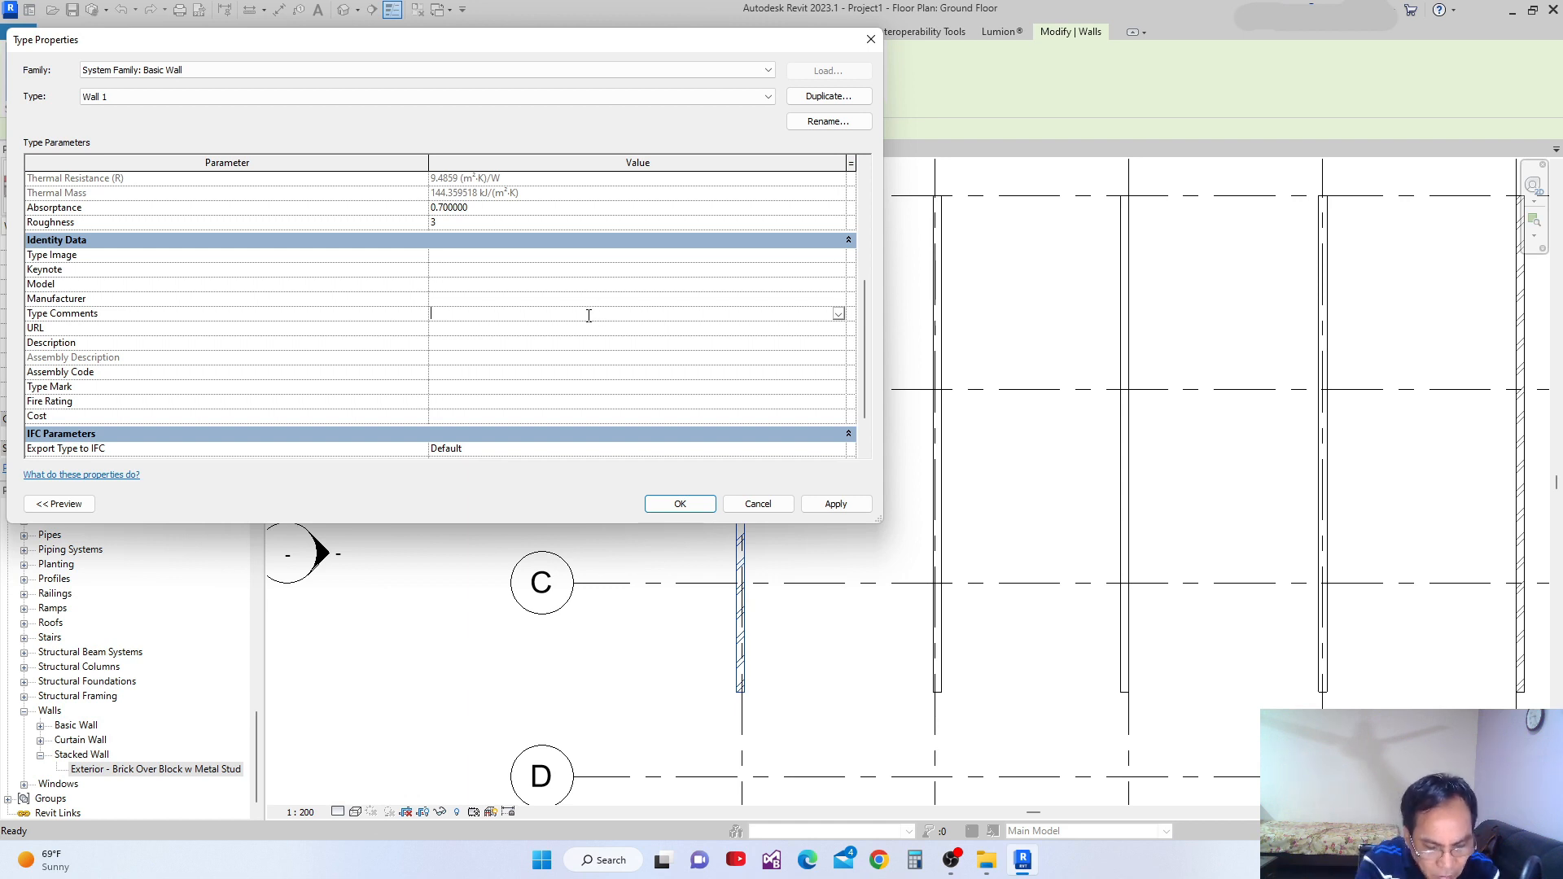
text(Wall 1 edited)
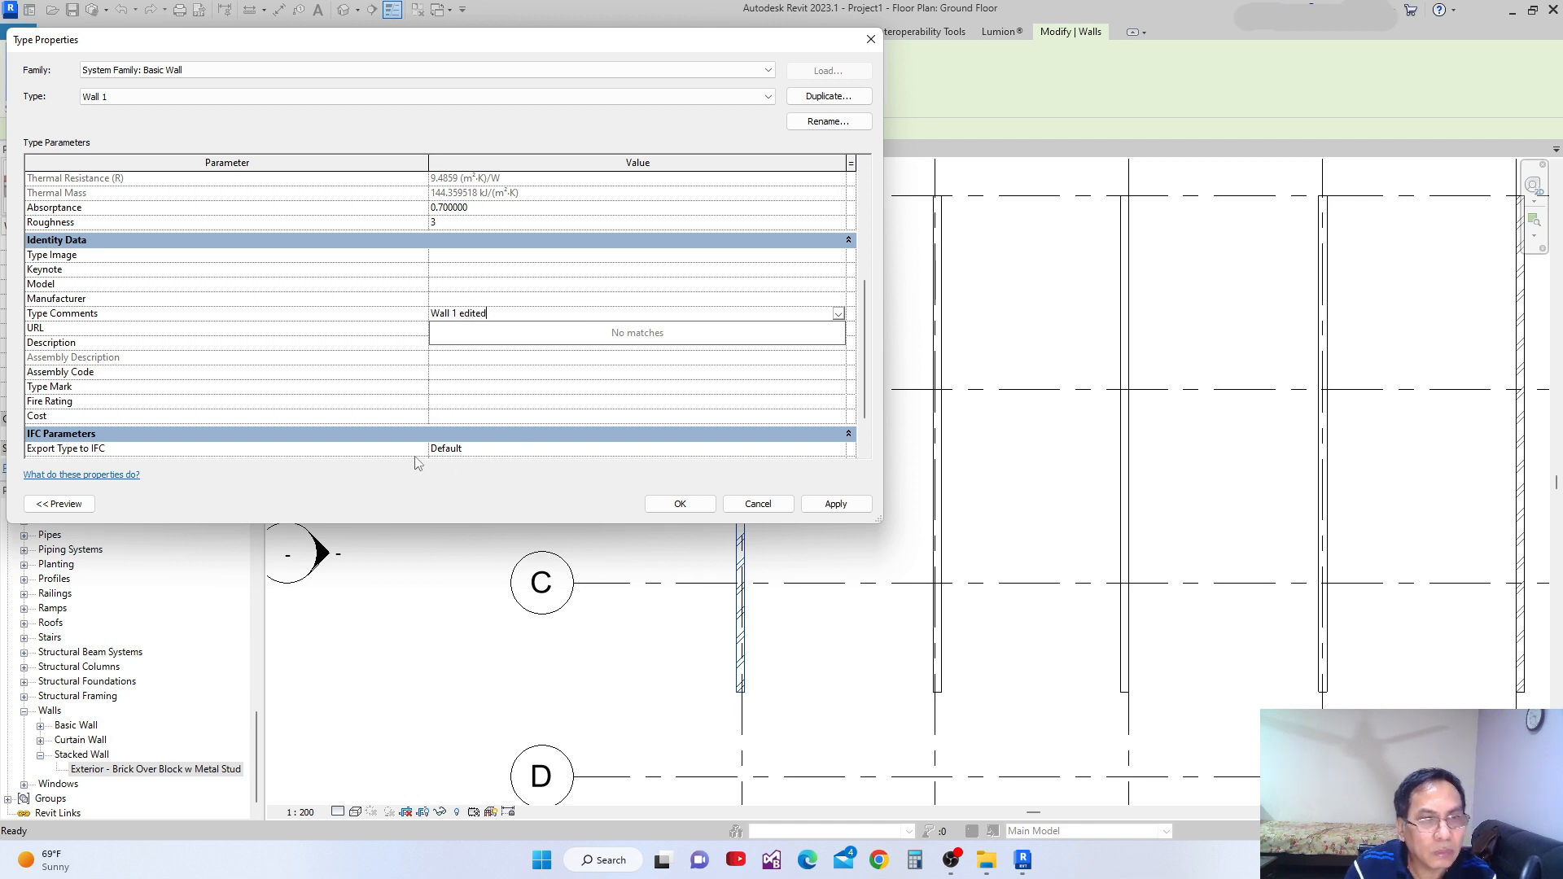
click(470, 331)
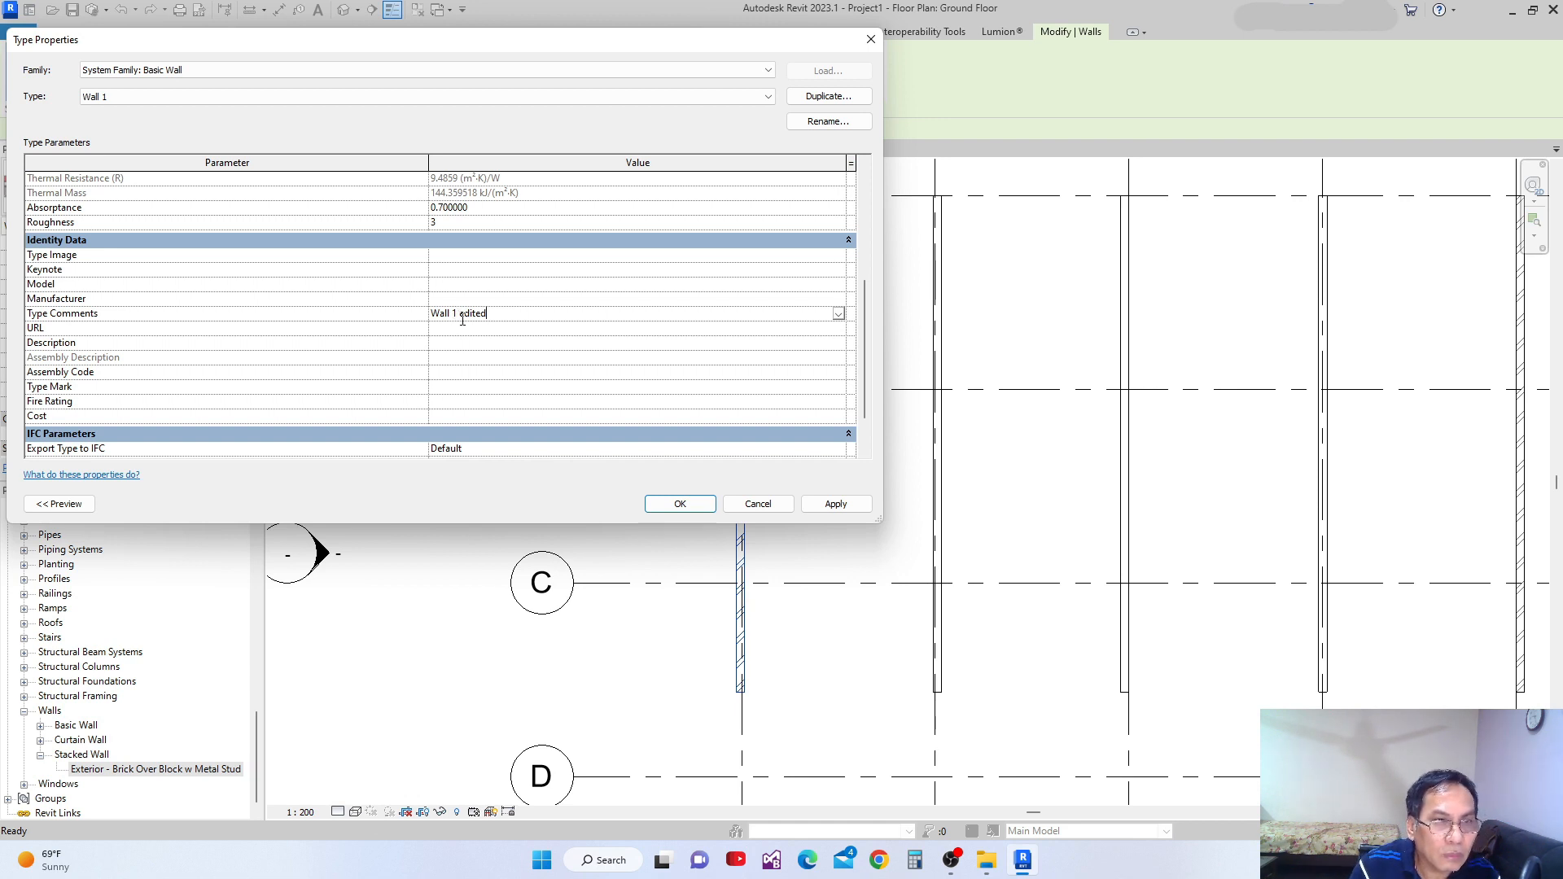
key(BackSpace)
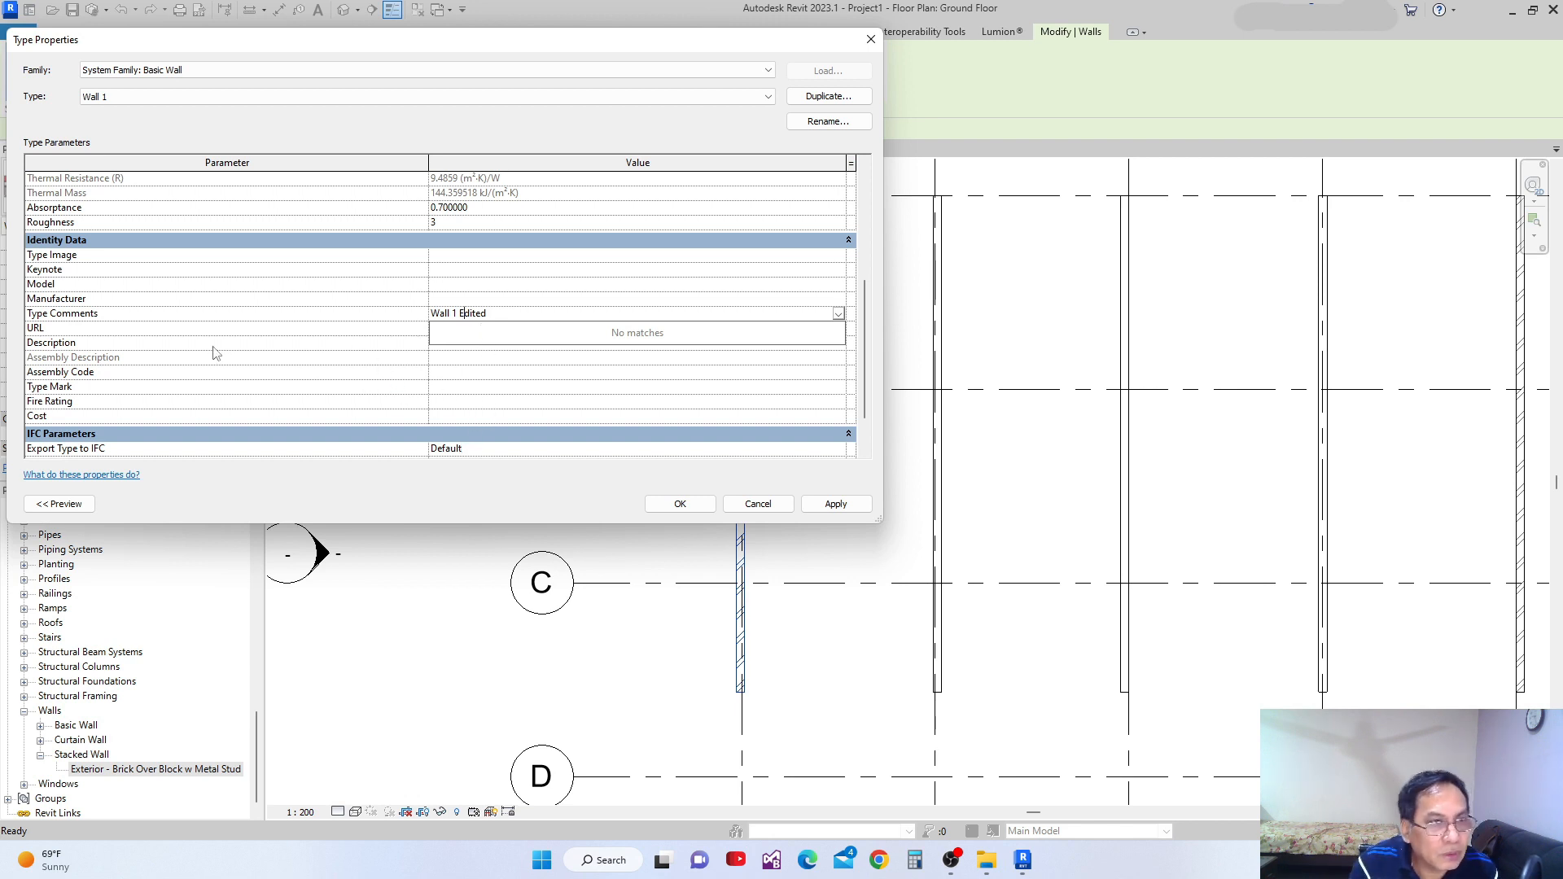
Enter "Wall 1" as the Type Mark of the Wall 1 type and accept the type properties
click(468, 345)
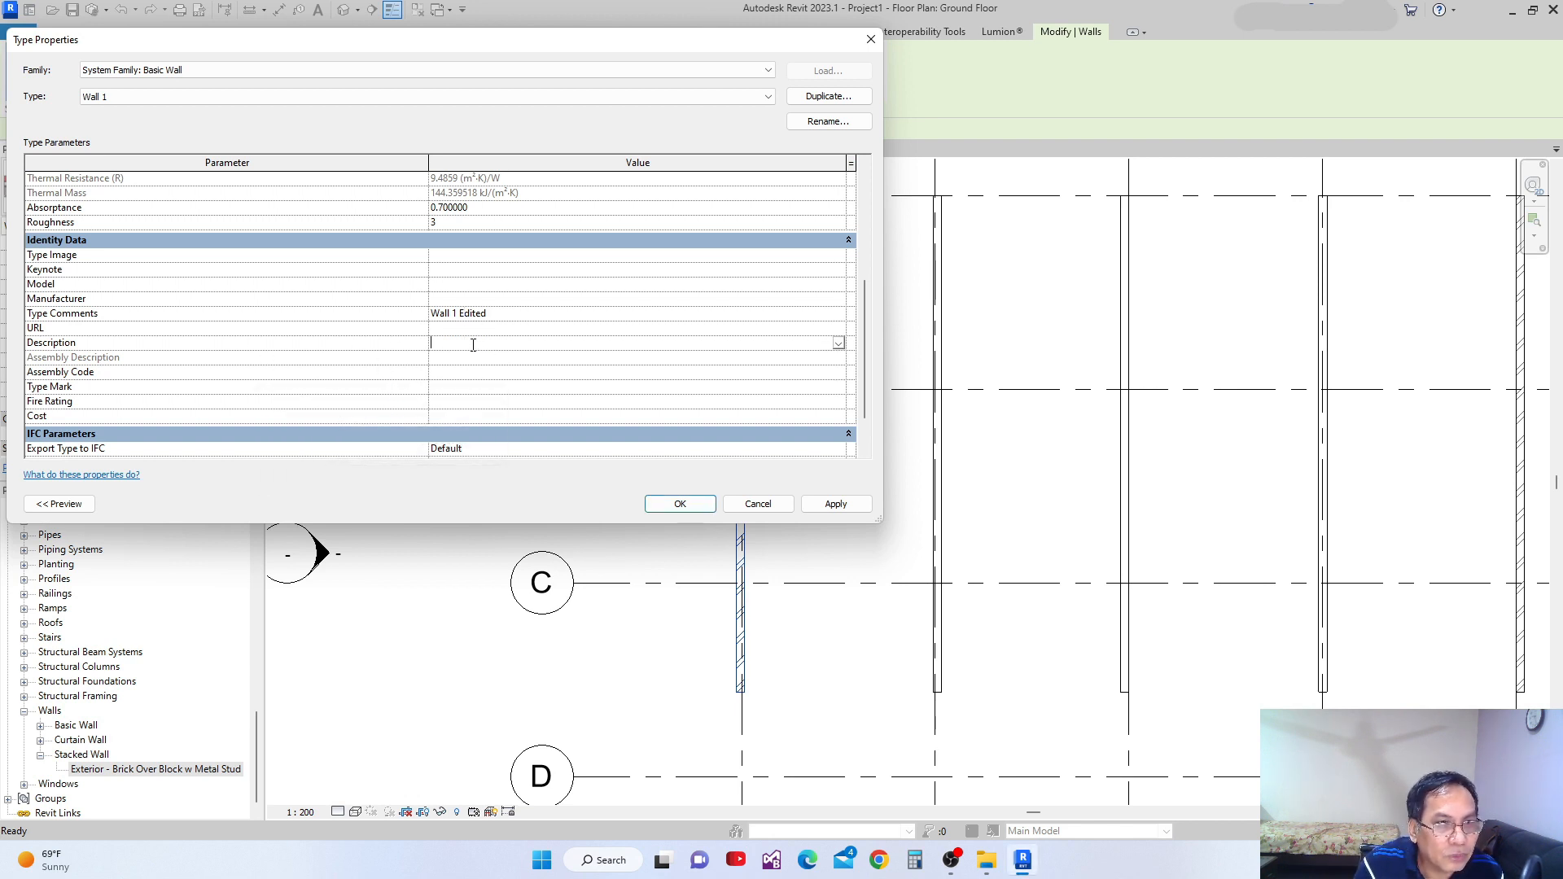
click(465, 386)
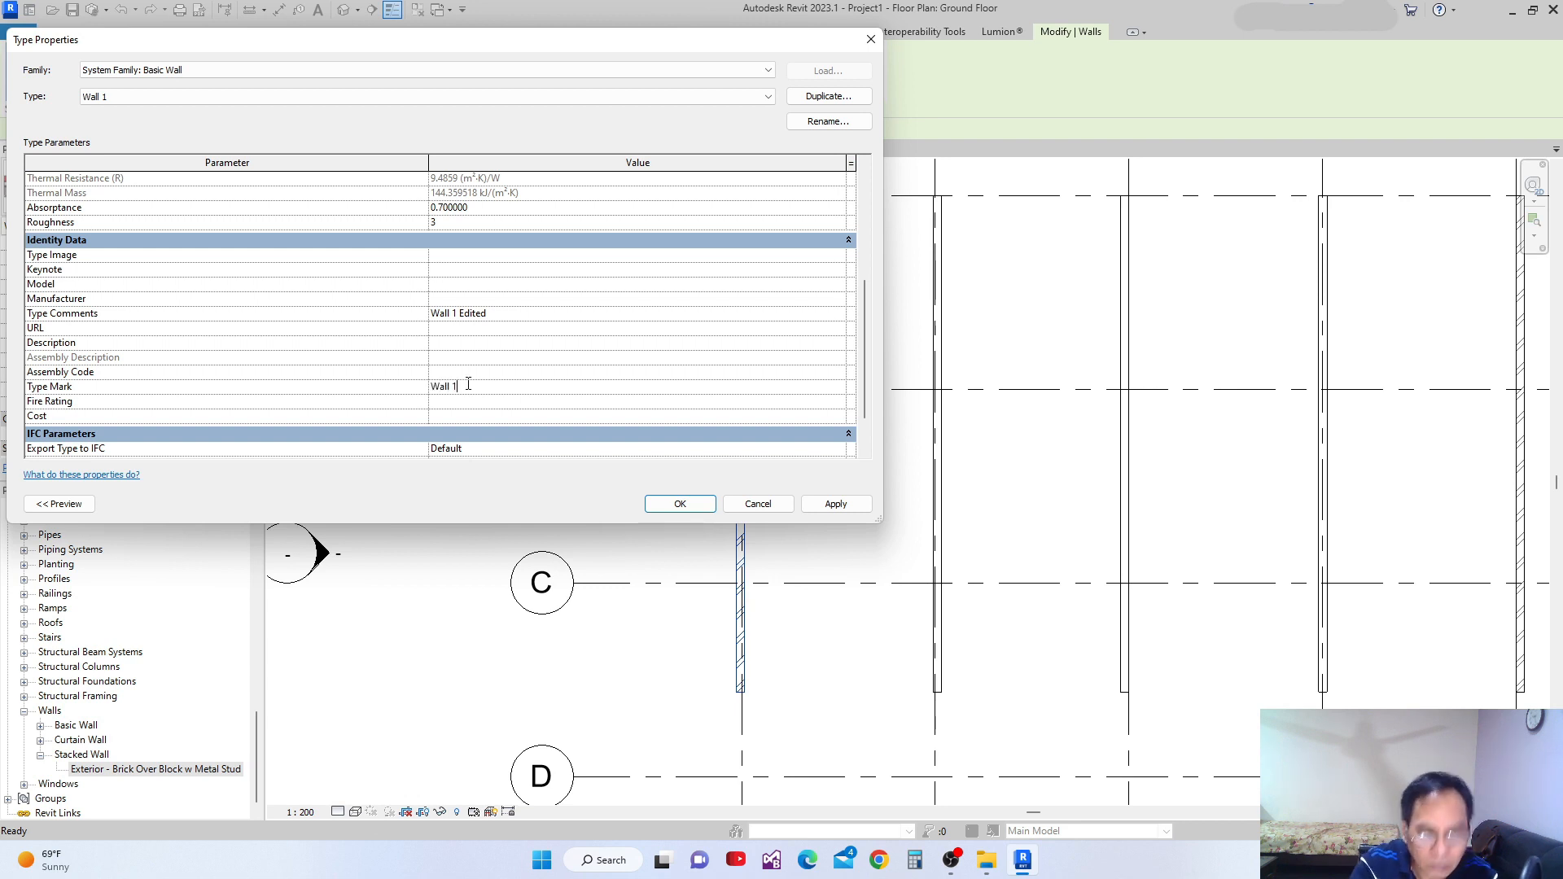
click(498, 420)
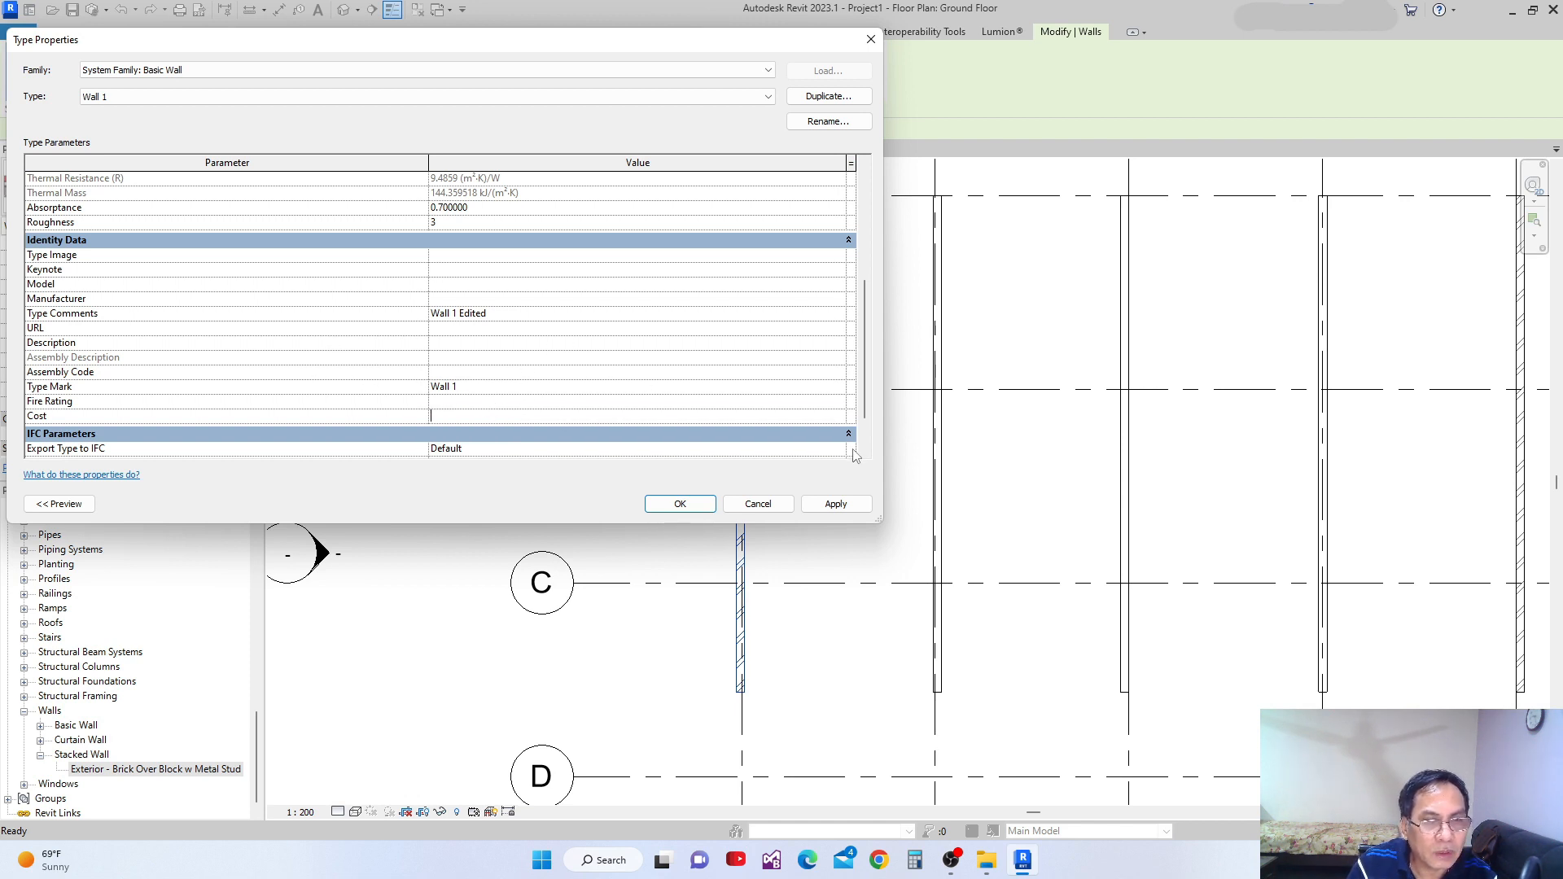
click(680, 504)
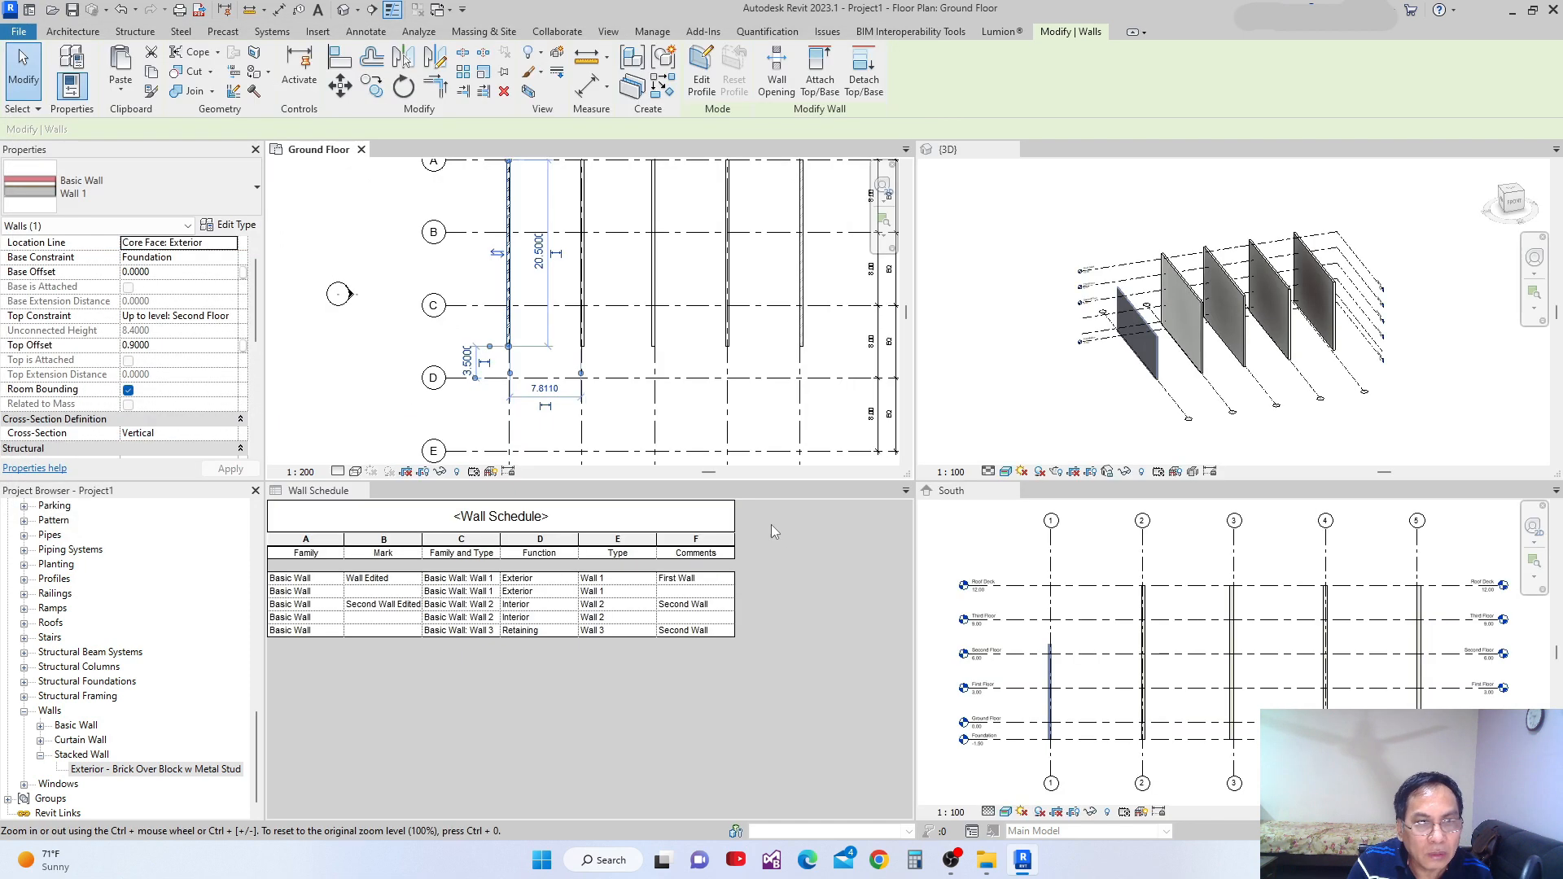
Examine the coarse-scale display of the five walls in the Ground Floor plan alongside the Wall Schedule
scroll(714, 378, down, 2)
middle_drag(701, 391, 638, 416)
scroll(633, 388, up, 2)
scroll(542, 370, up, 1)
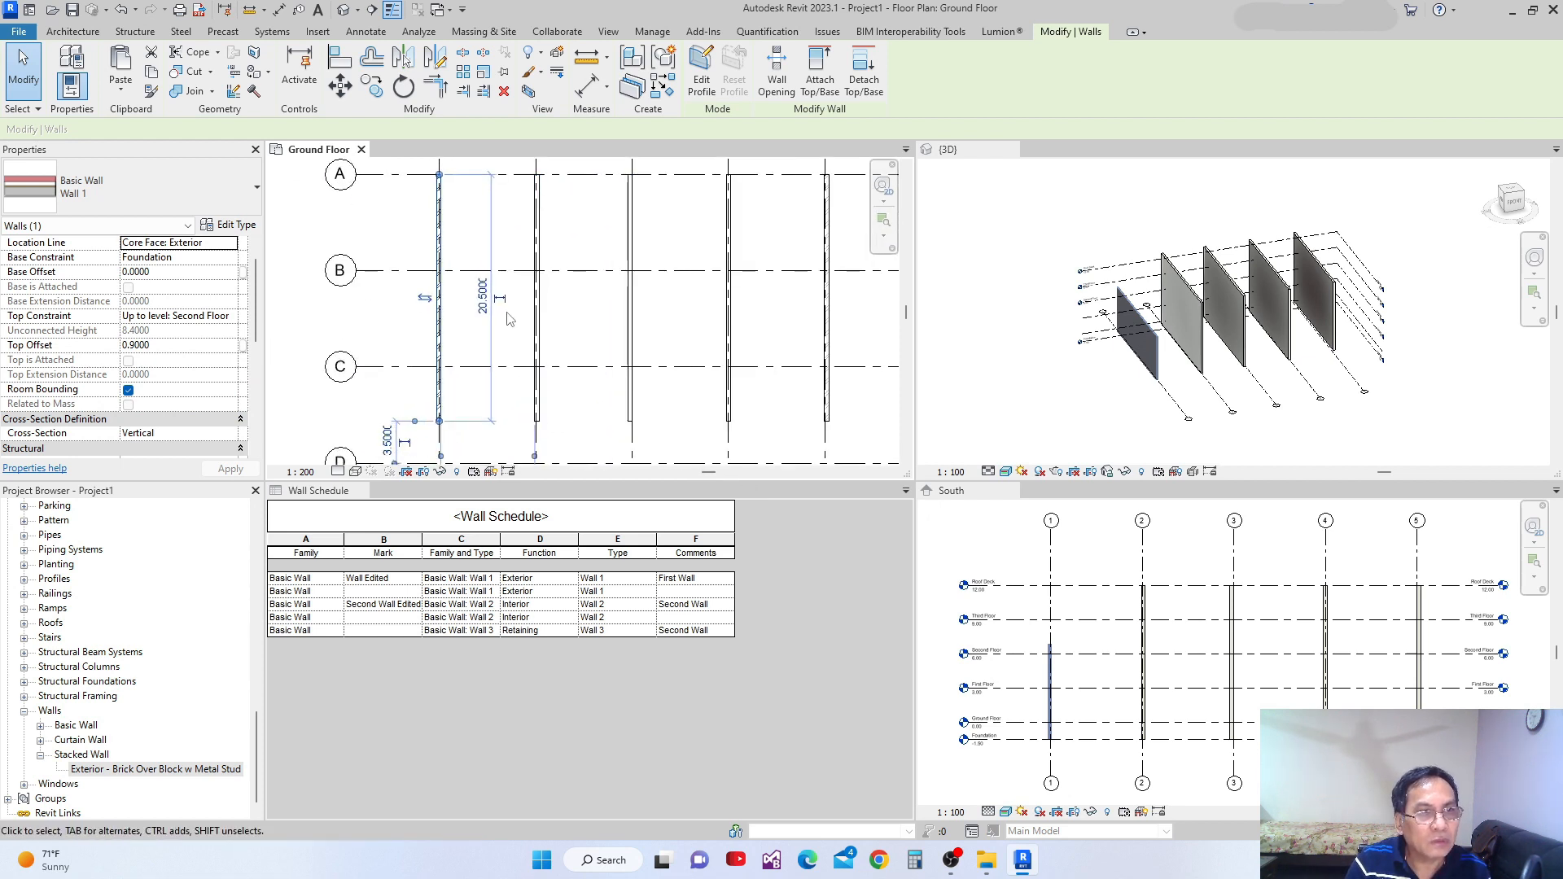
middle_drag(486, 310, 540, 281)
middle_drag(525, 342, 519, 376)
scroll(529, 337, down, 1)
scroll(538, 359, down, 1)
scroll(541, 346, up, 1)
scroll(522, 331, up, 1)
scroll(521, 374, down, 4)
middle_drag(613, 400, 603, 384)
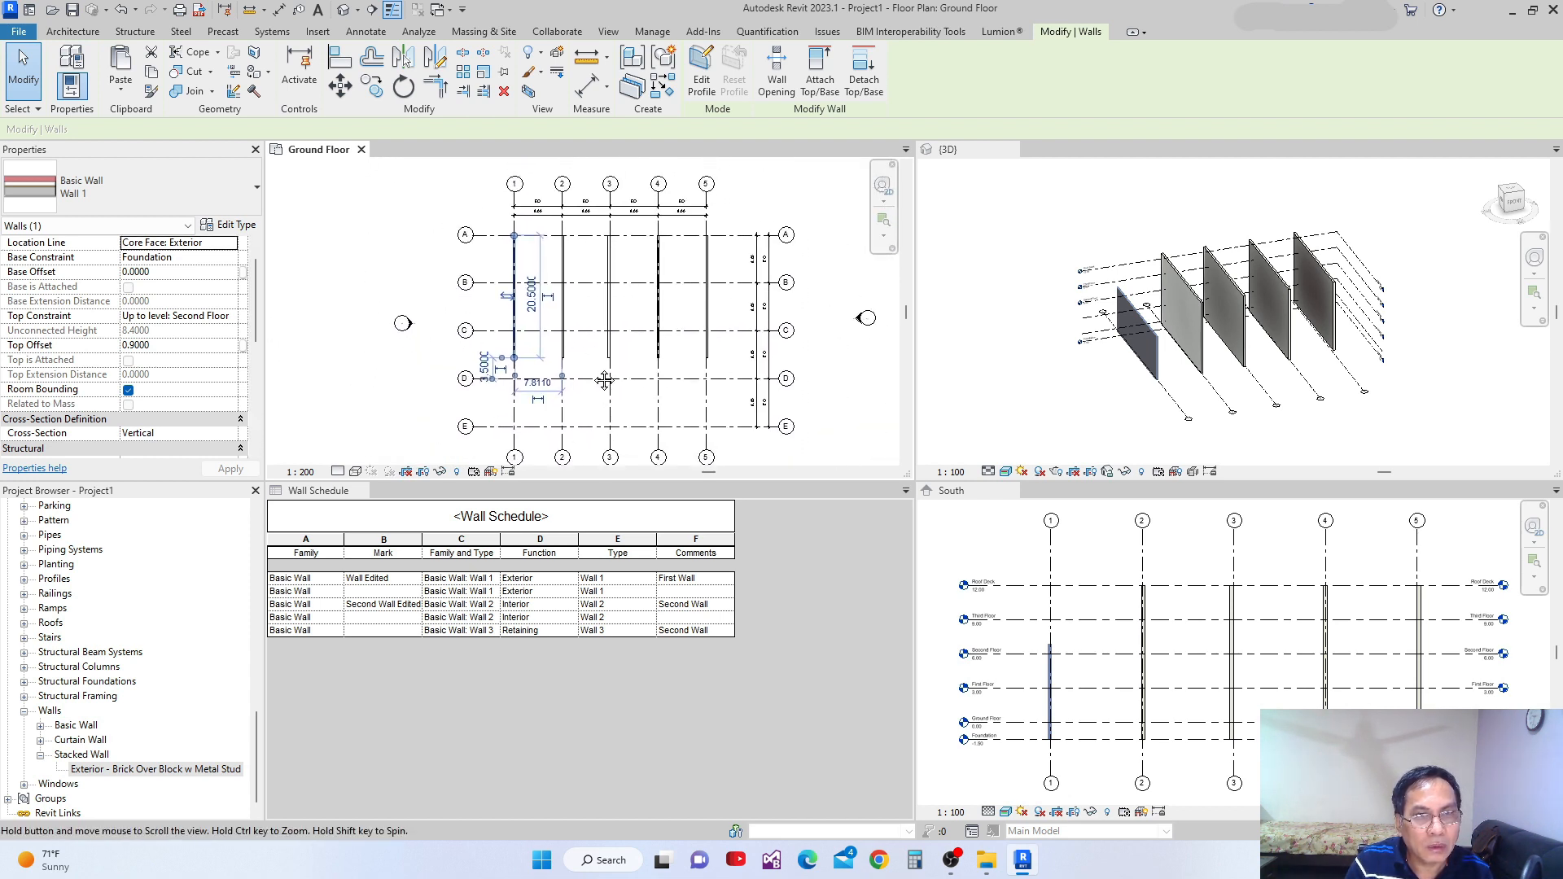
scroll(575, 277, up, 1)
scroll(562, 272, up, 1)
scroll(562, 277, up, 1)
scroll(566, 309, down, 1)
middle_drag(566, 310, 570, 328)
scroll(570, 328, down, 1)
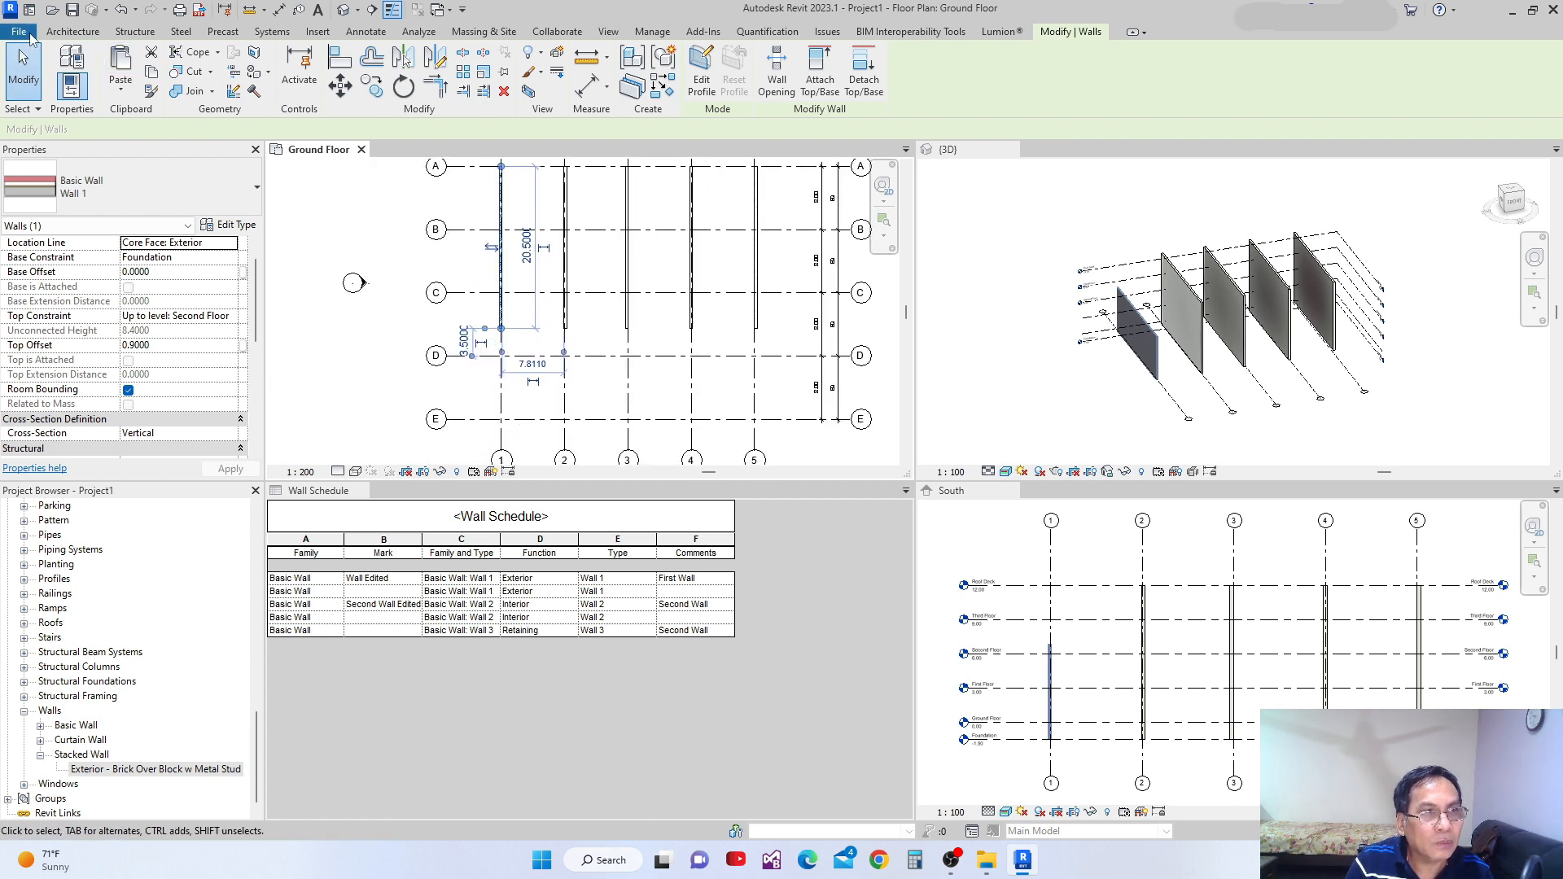
Draw a trial Exterior - Brick on Mtl. Stud wall horizontally between grids D and E, then delete it
click(75, 32)
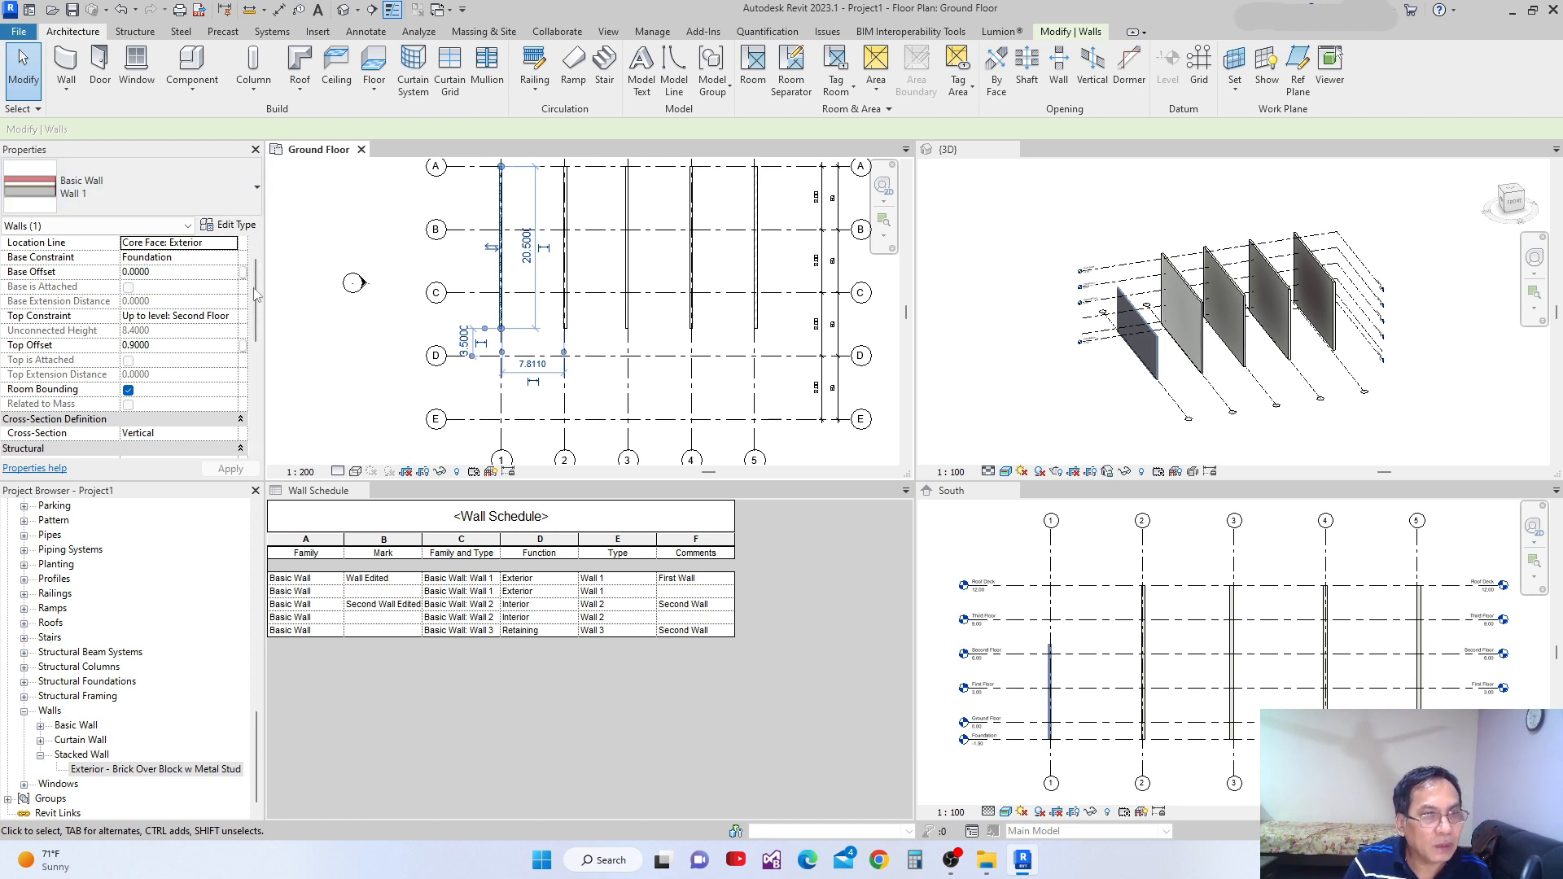
scroll(232, 294, down, 2)
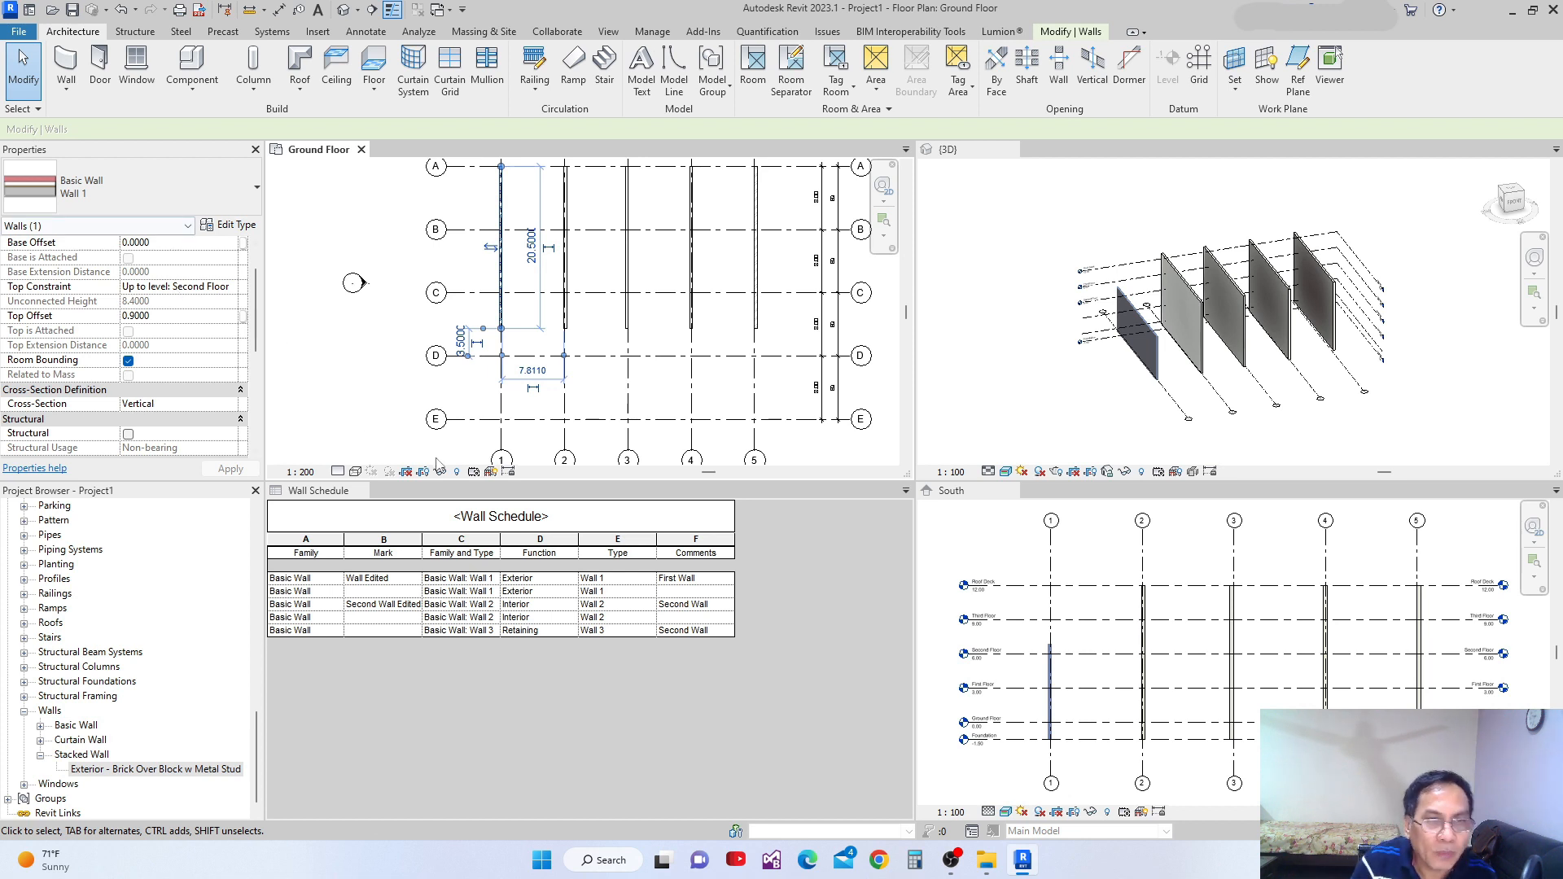
scroll(387, 297, down, 4)
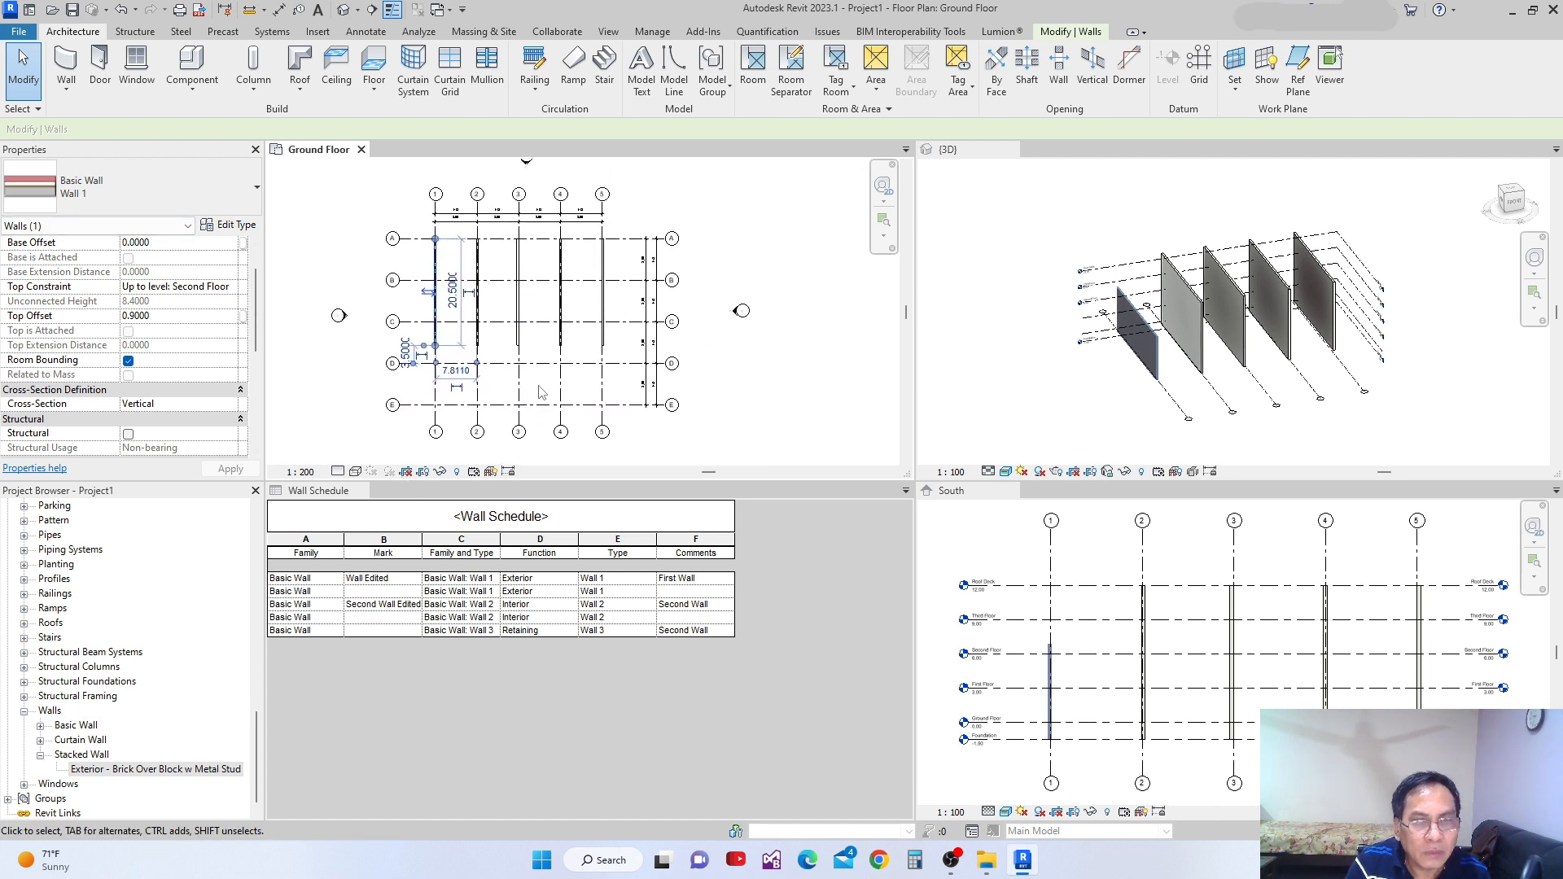
scroll(568, 359, up, 2)
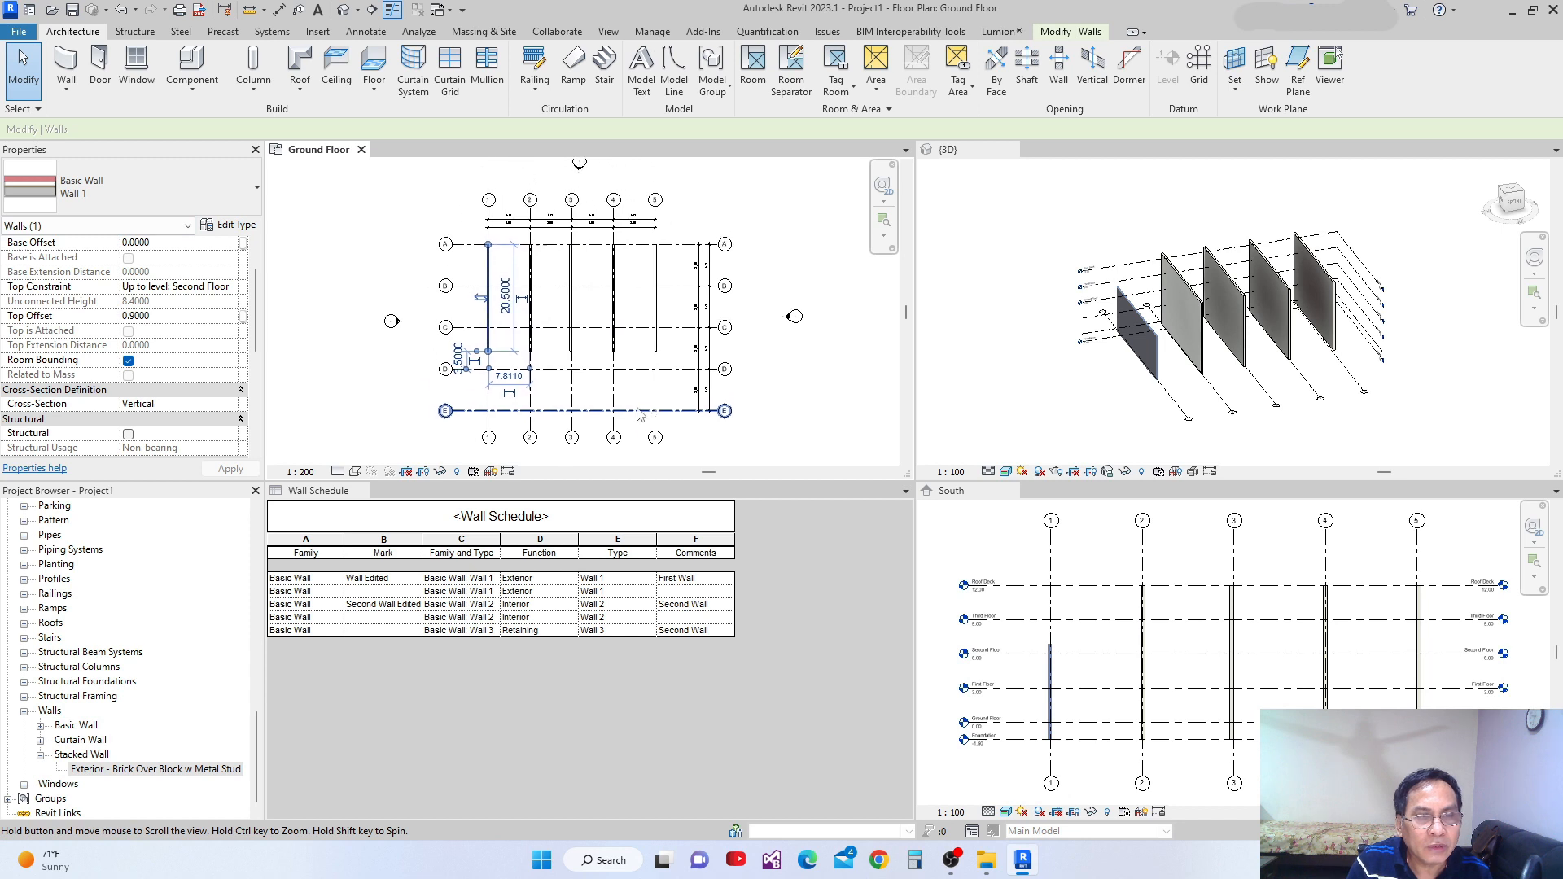
scroll(534, 394, up, 3)
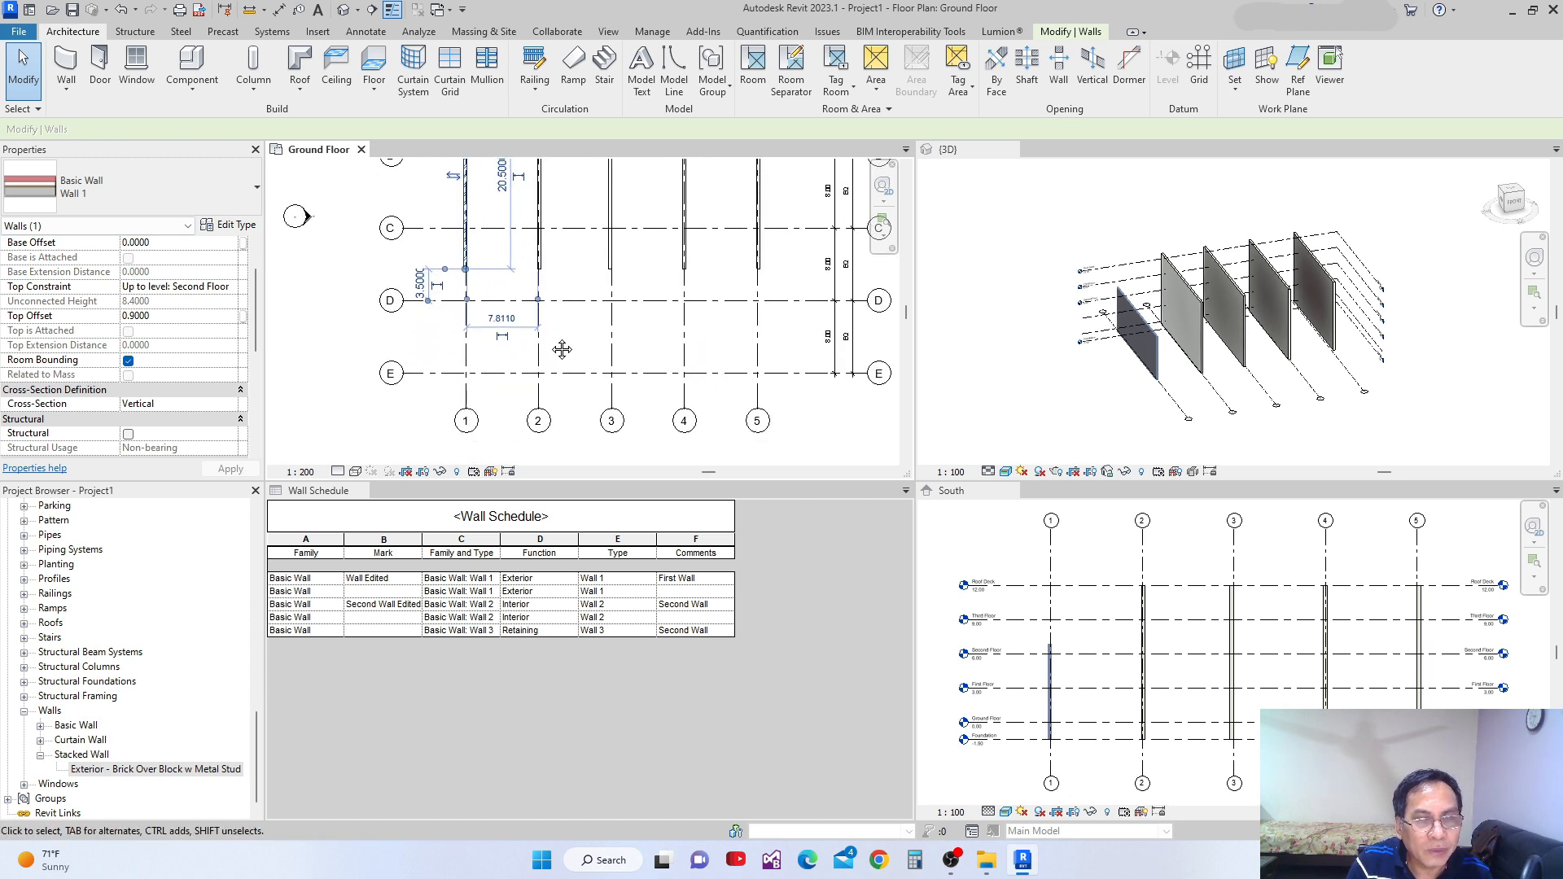
scroll(545, 375, down, 2)
scroll(598, 338, up, 3)
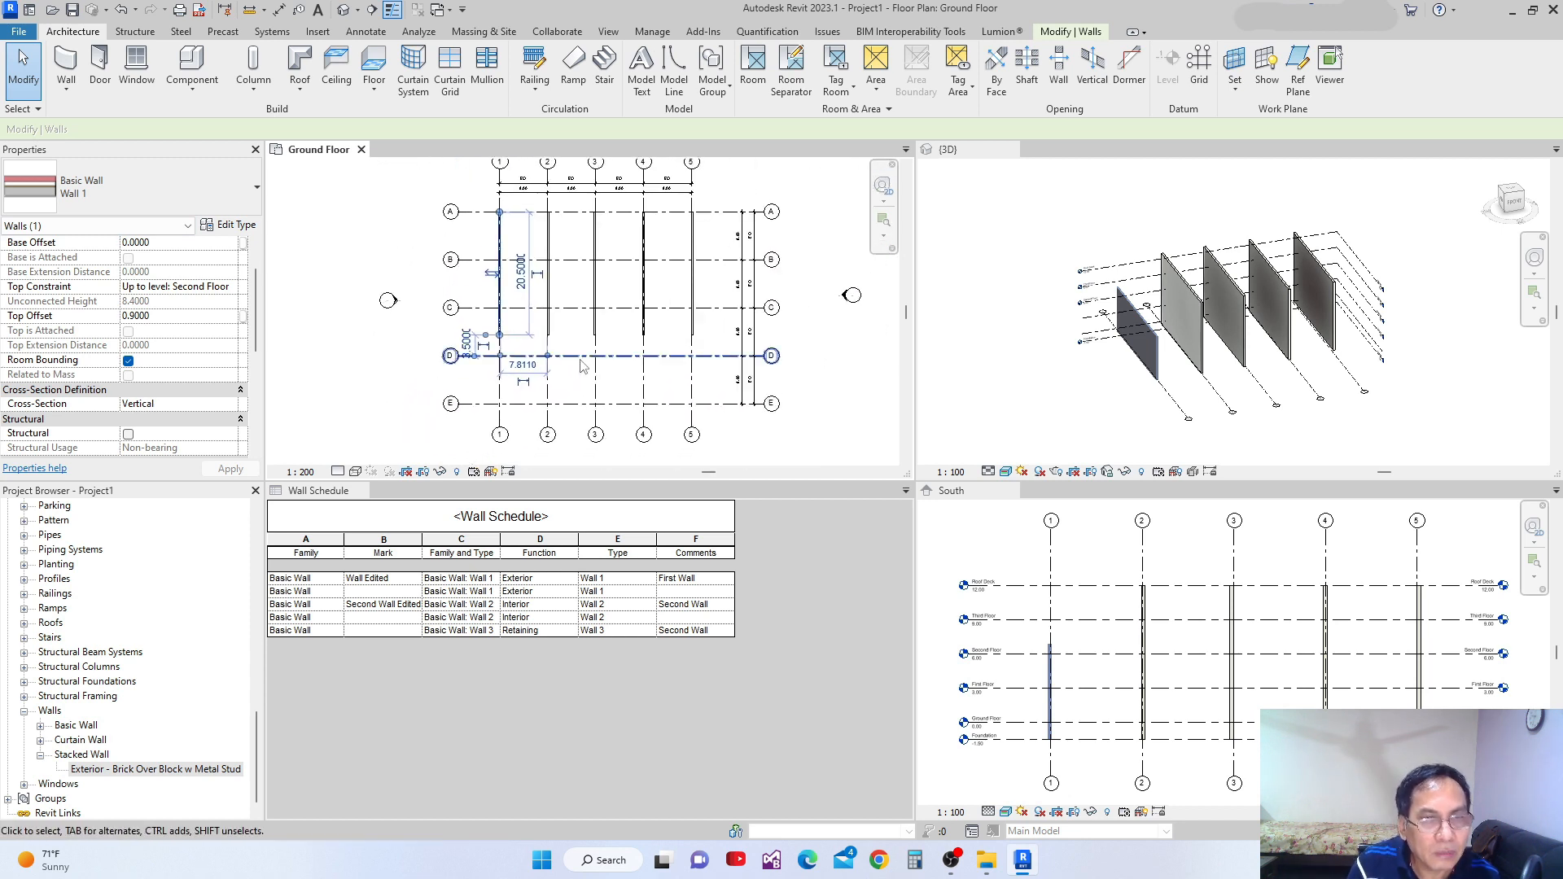
scroll(598, 339, up, 1)
middle_drag(566, 423, 584, 326)
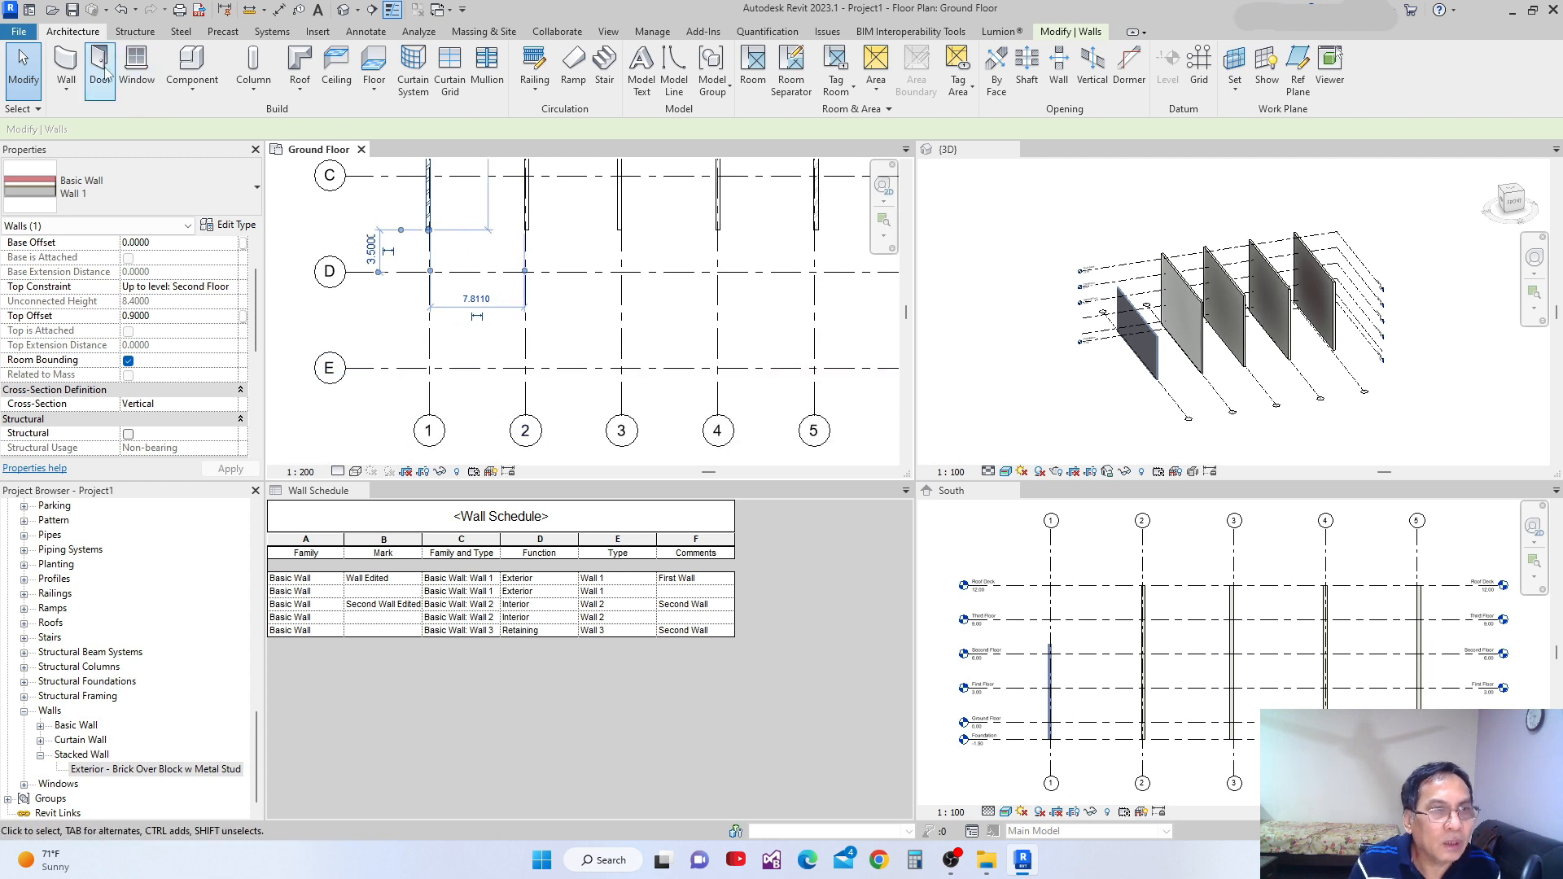
click(72, 61)
click(459, 331)
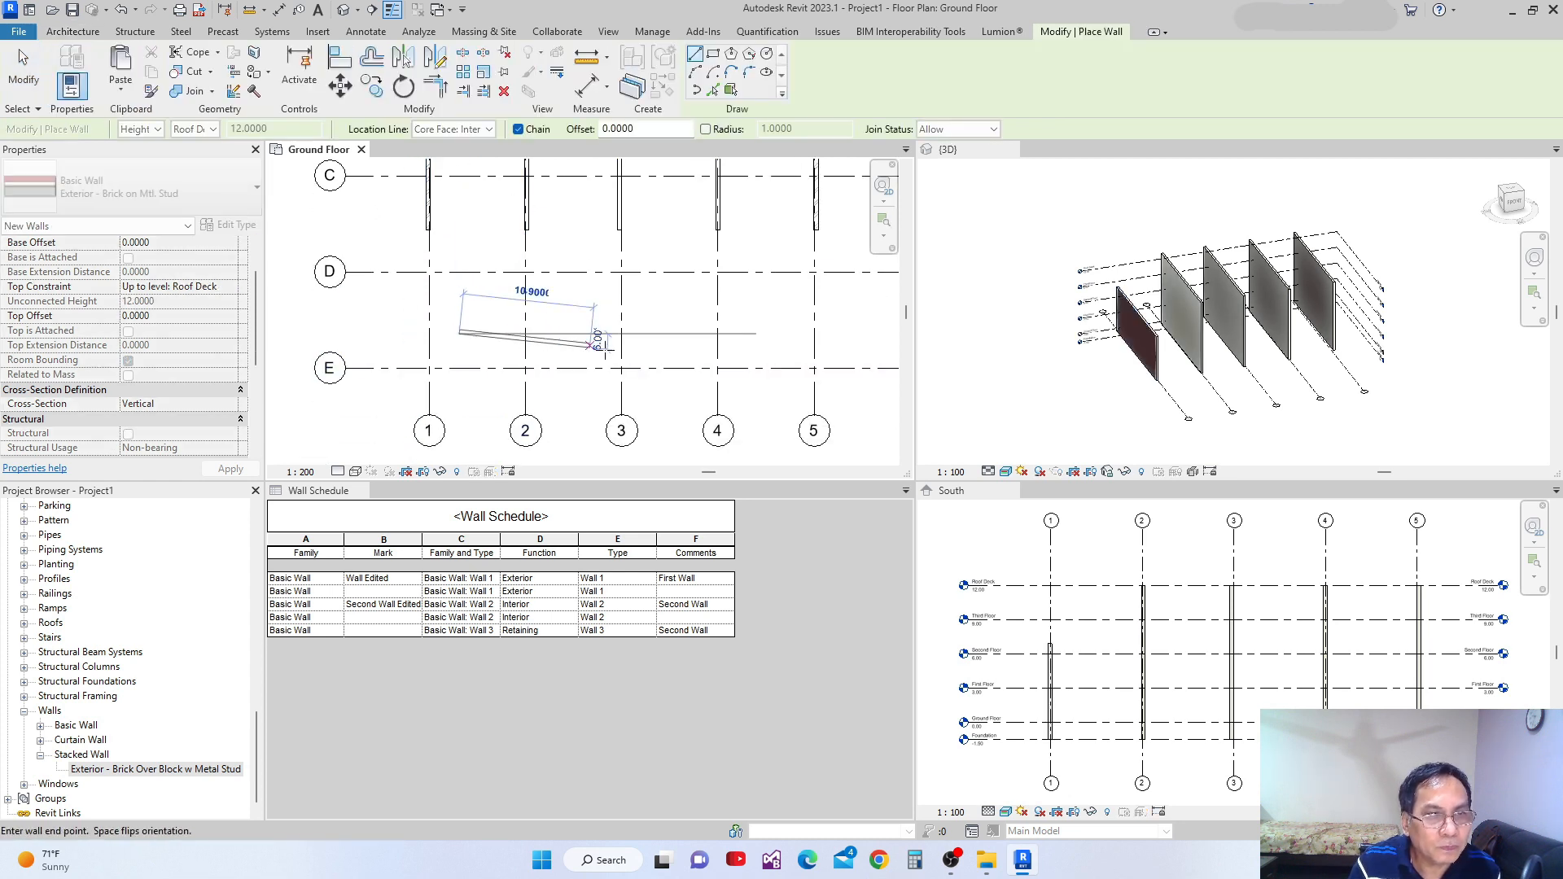
click(683, 331)
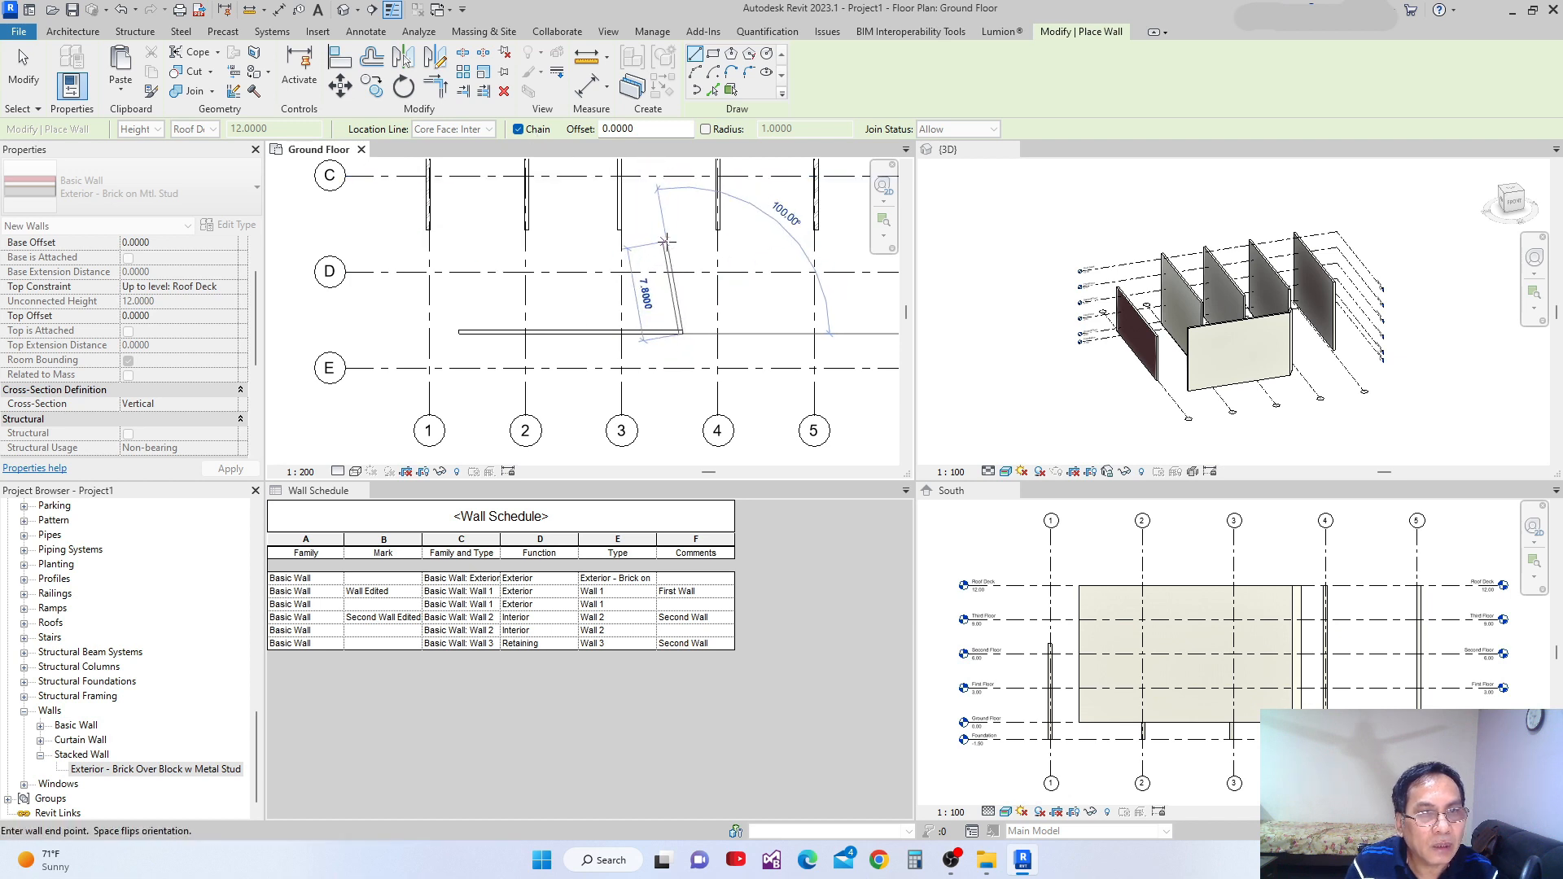
key(Escape)
key(Escape)
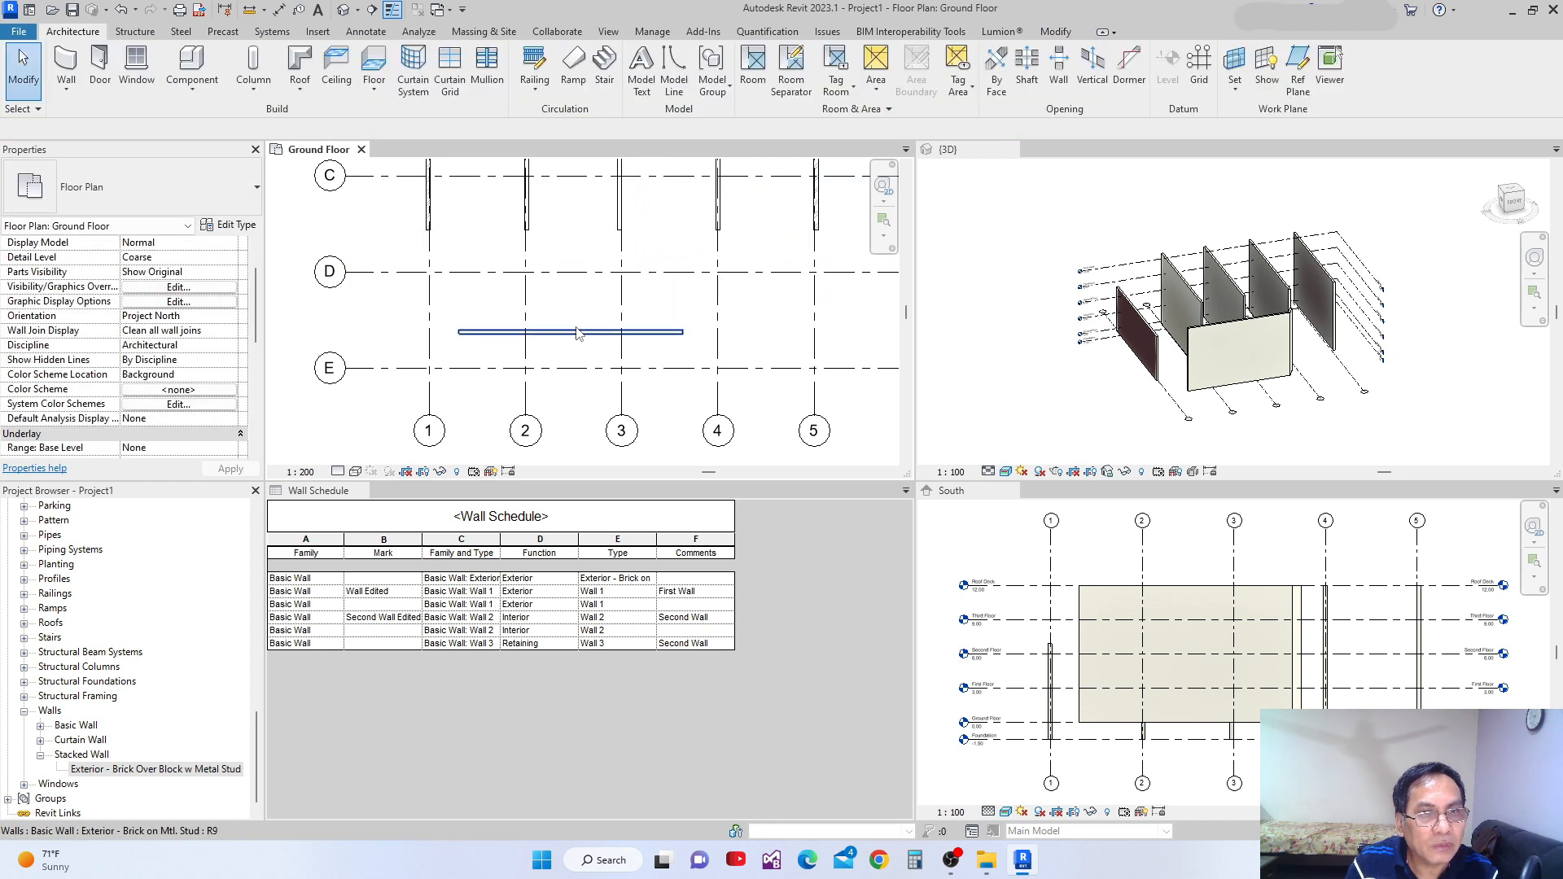
click(576, 334)
key(Delete)
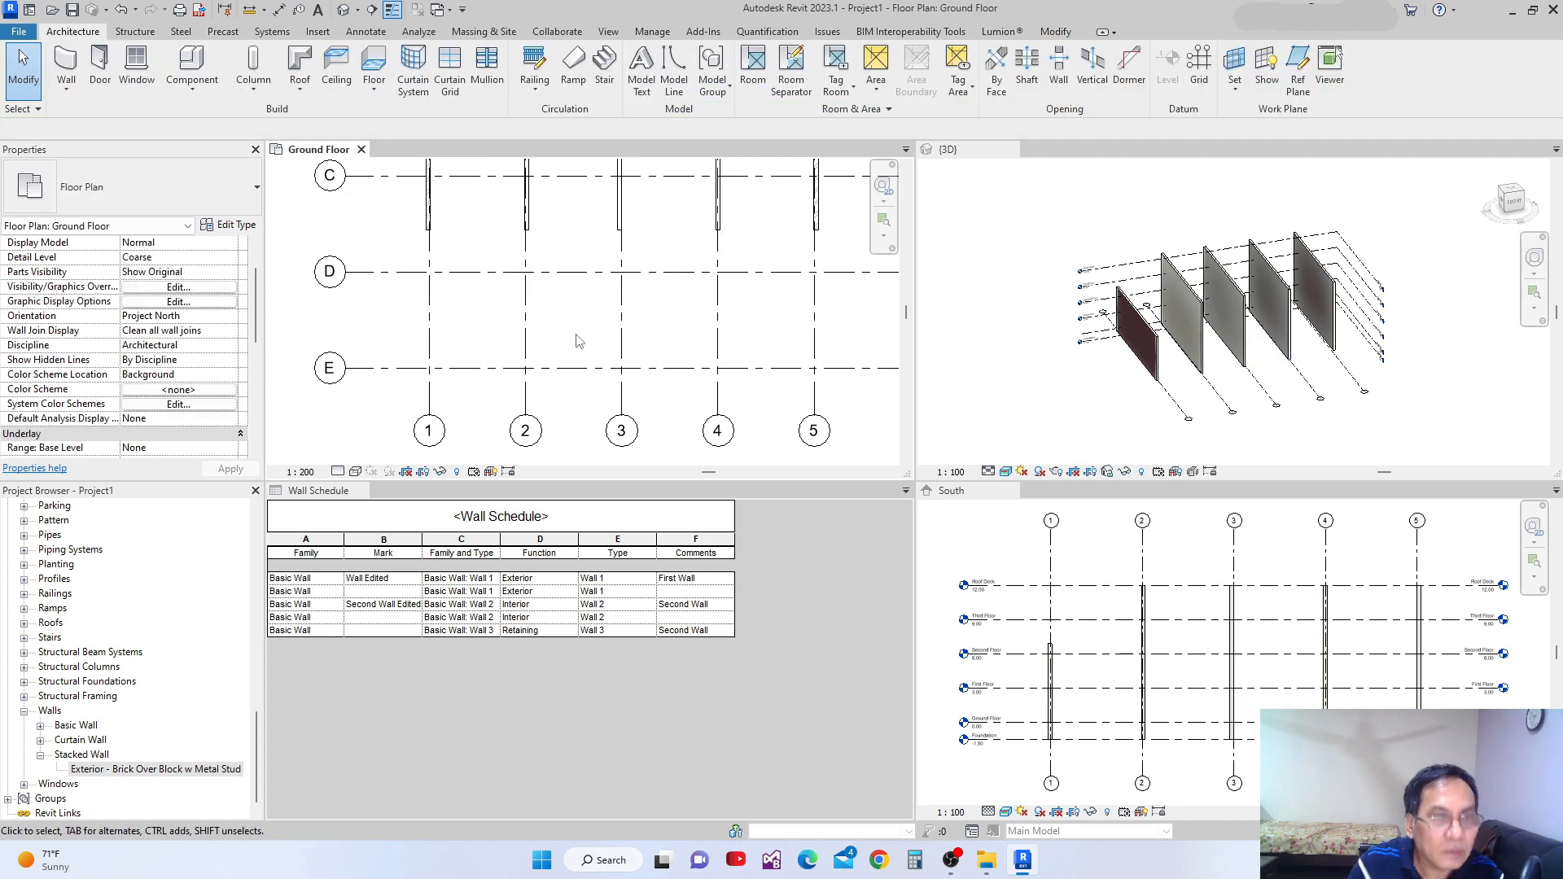
With Chain on, draw a wall about 37 m along grid E from grid 1, continuing vertically to between grids B and C
click(66, 63)
scroll(384, 397, down, 1)
scroll(383, 398, down, 1)
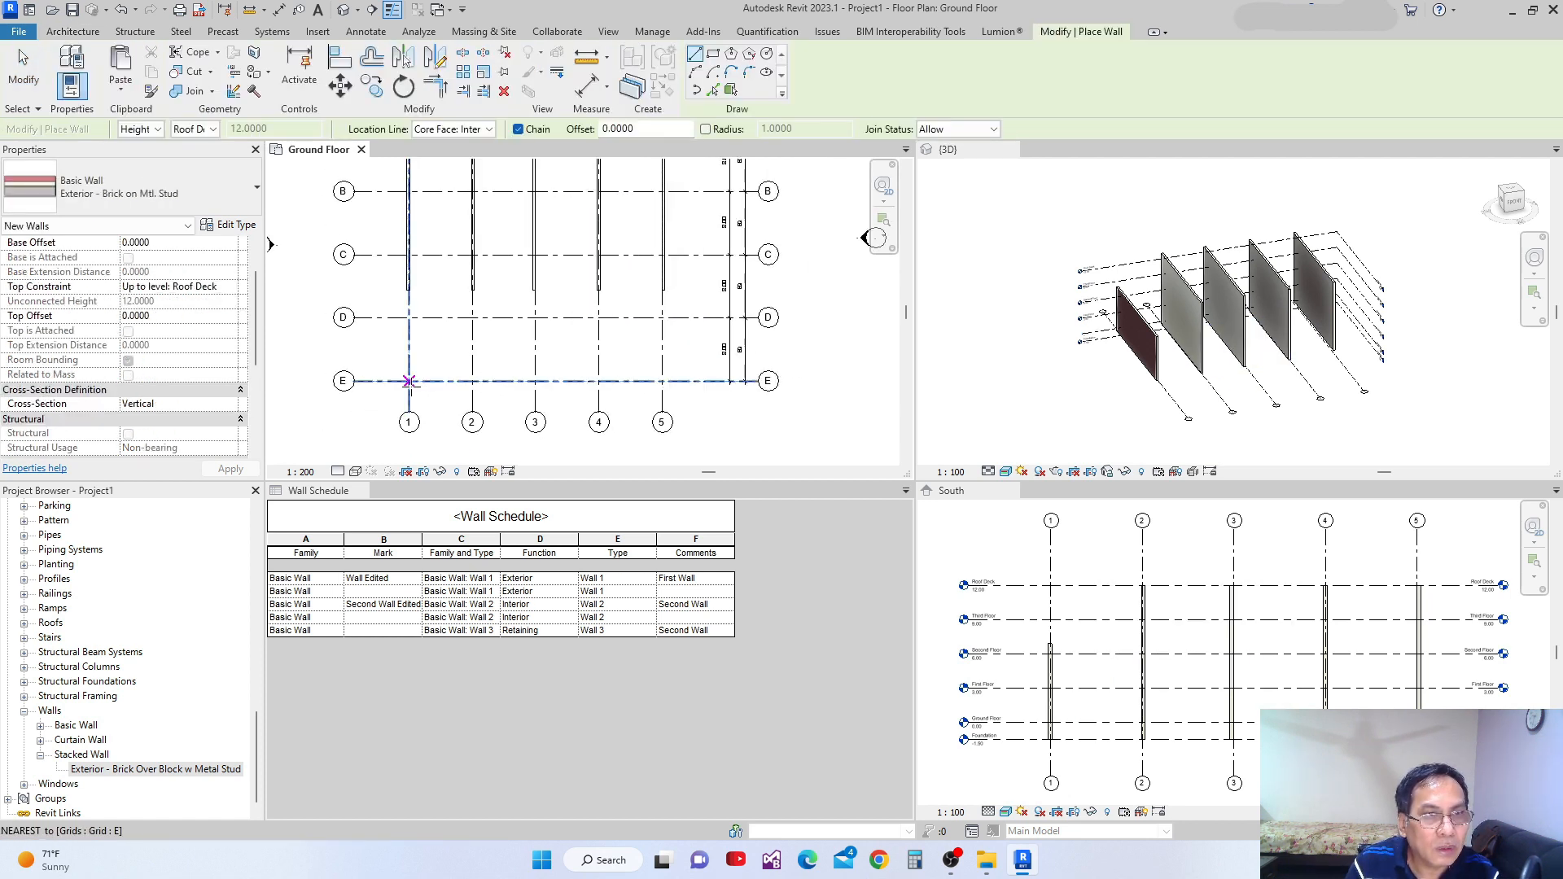
click(409, 380)
scroll(692, 404, down, 1)
middle_drag(663, 405, 555, 444)
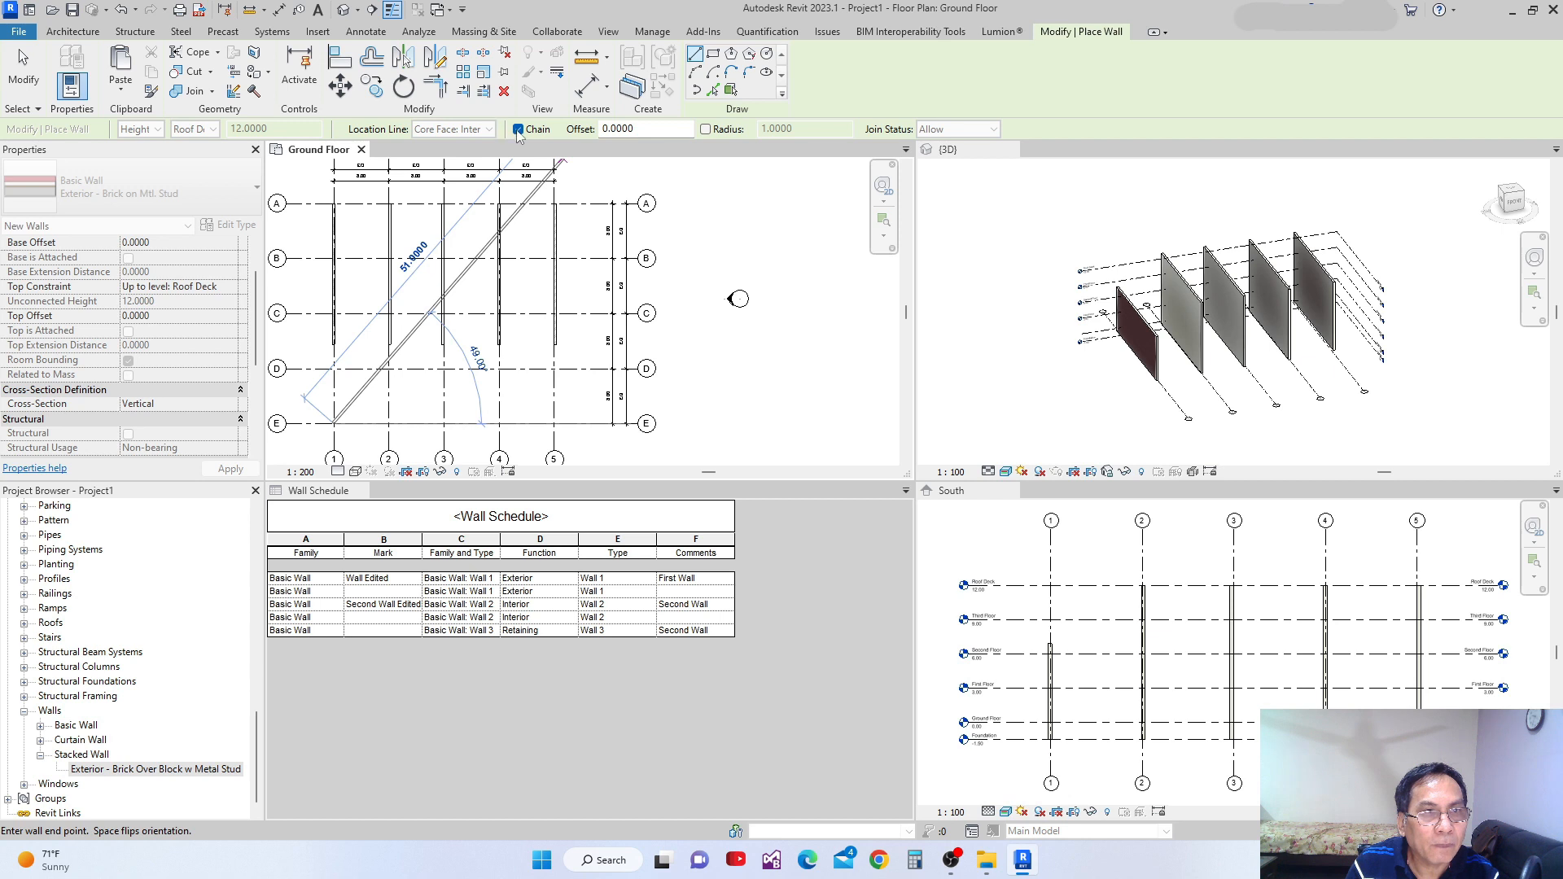
click(588, 422)
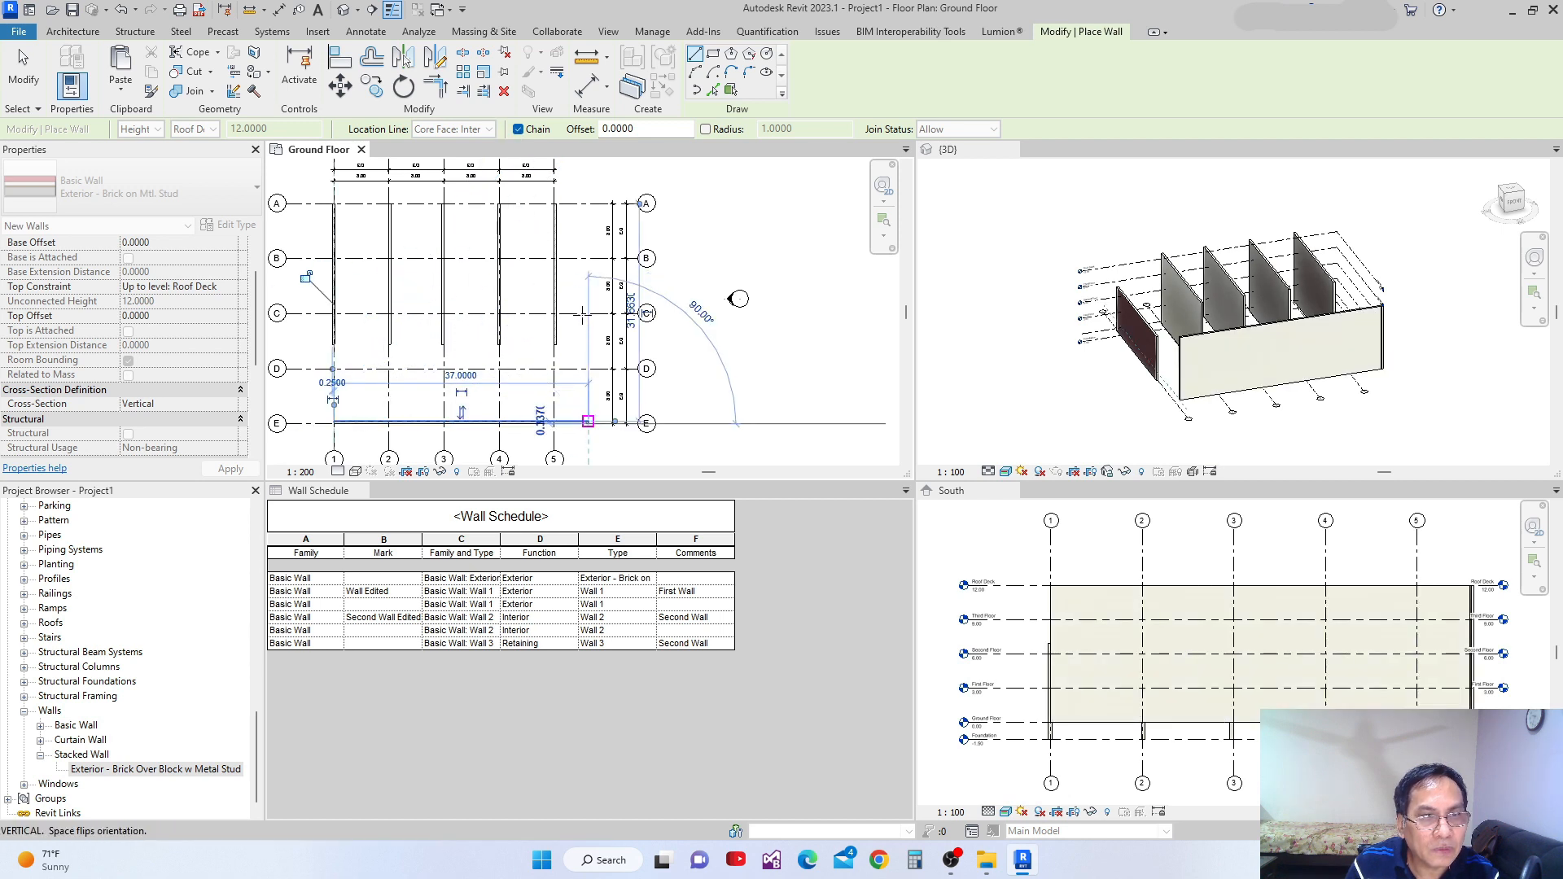
click(588, 280)
key(Escape)
key(Escape)
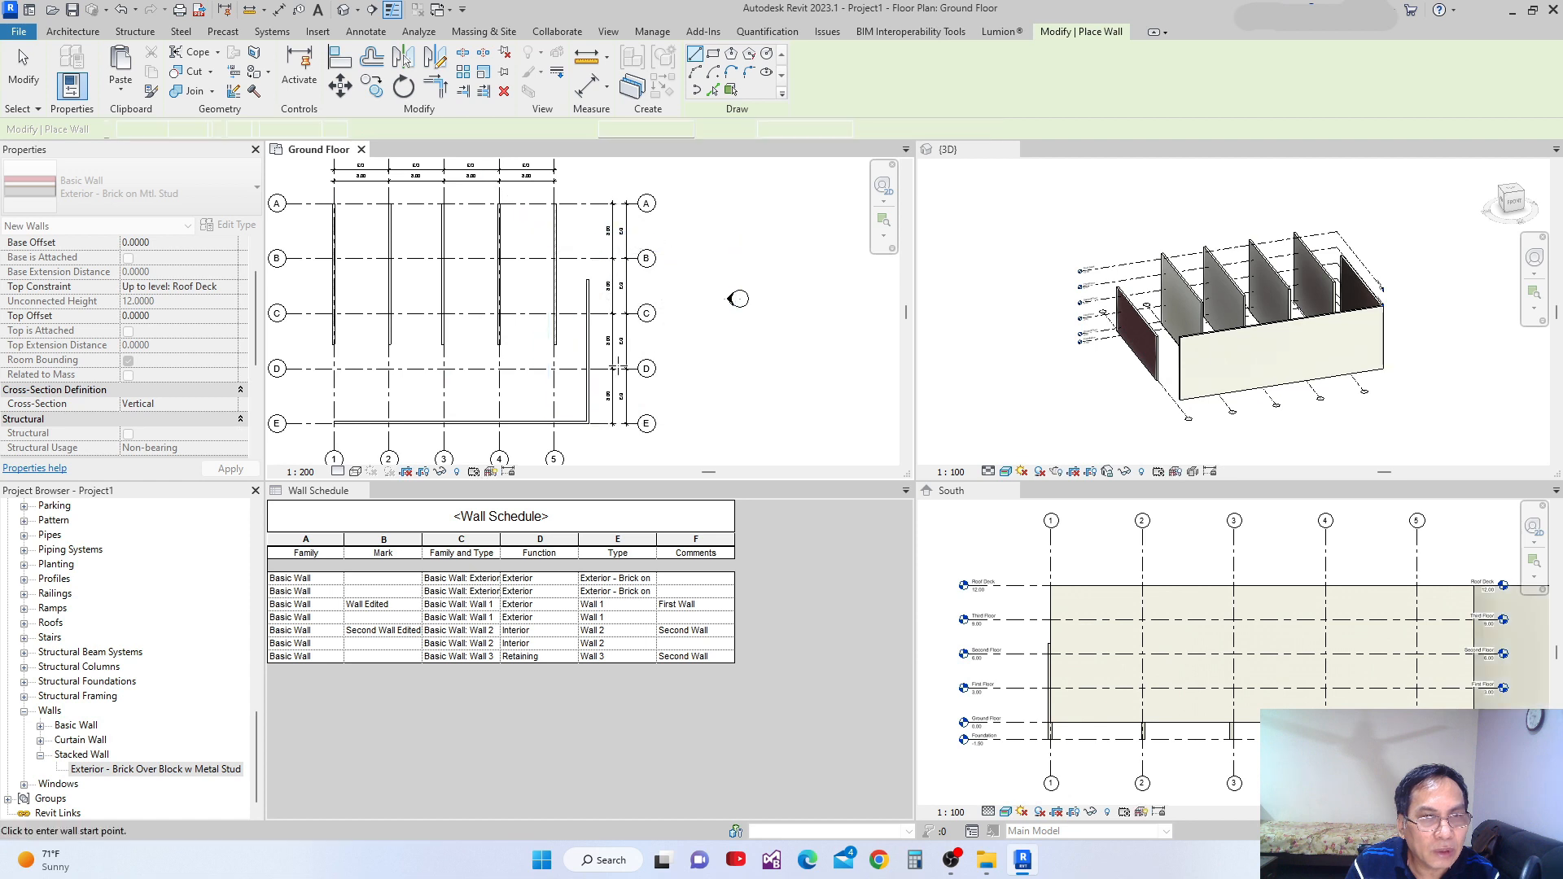
Delete the two chained walls along grid E and beyond grid 5
click(589, 359)
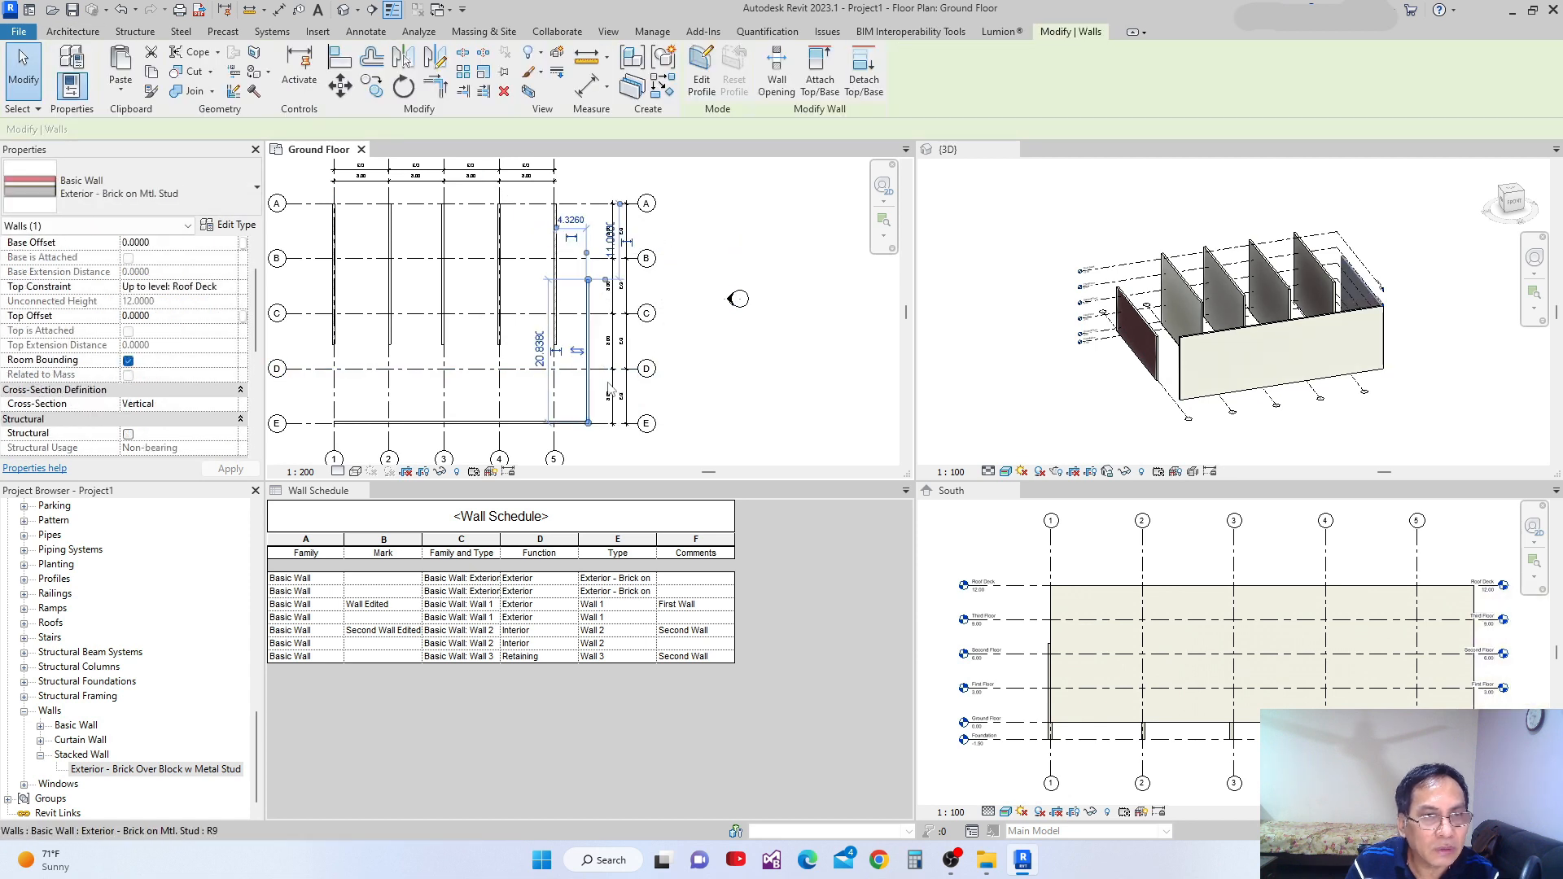
middle_drag(464, 430, 597, 419)
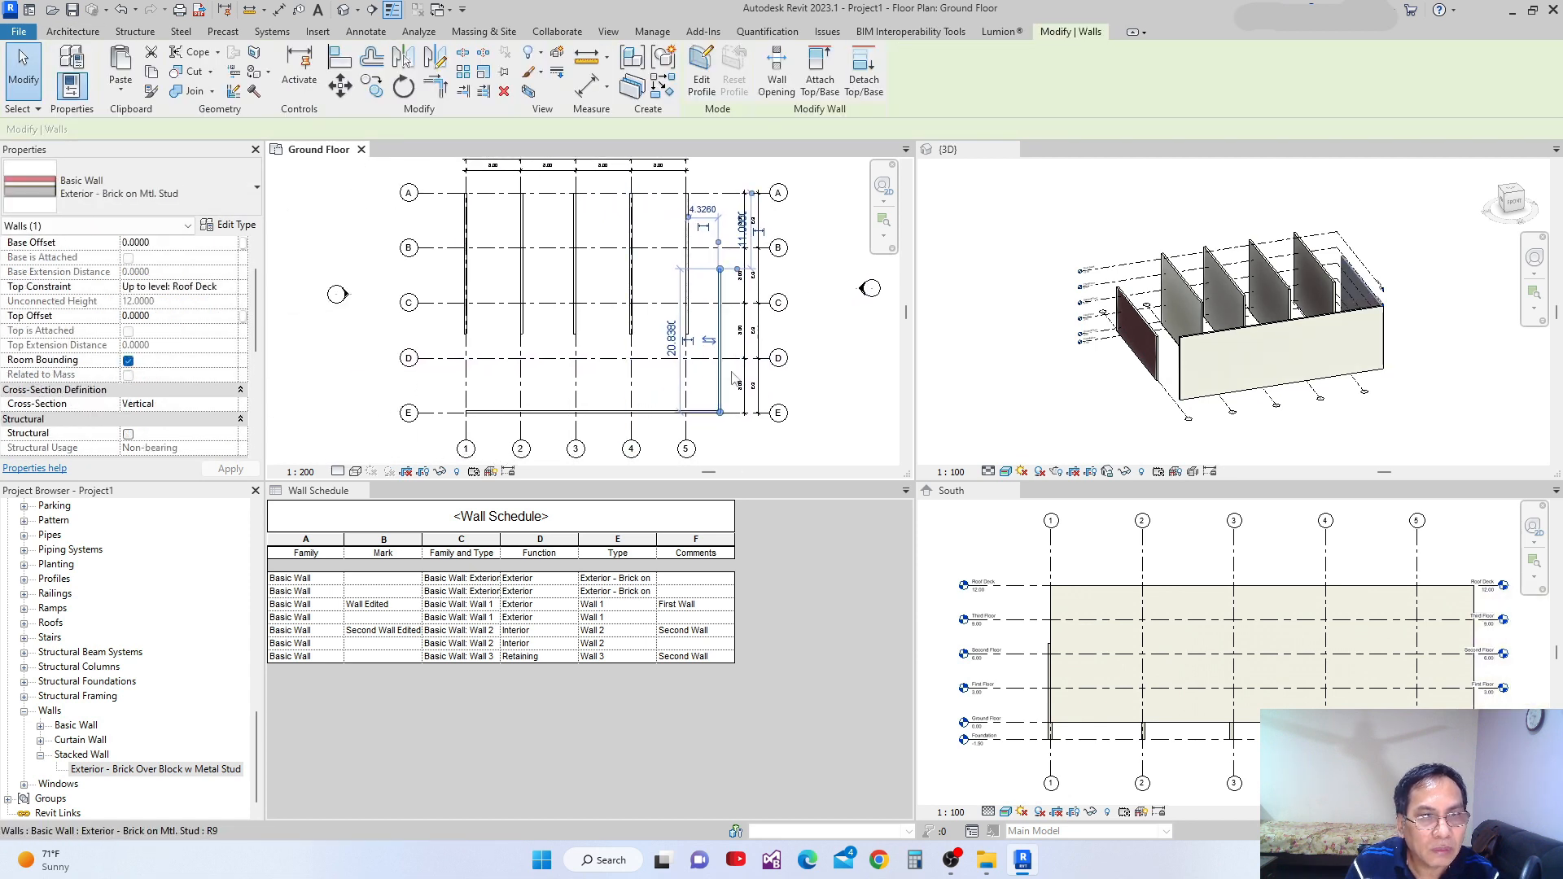
click(557, 440)
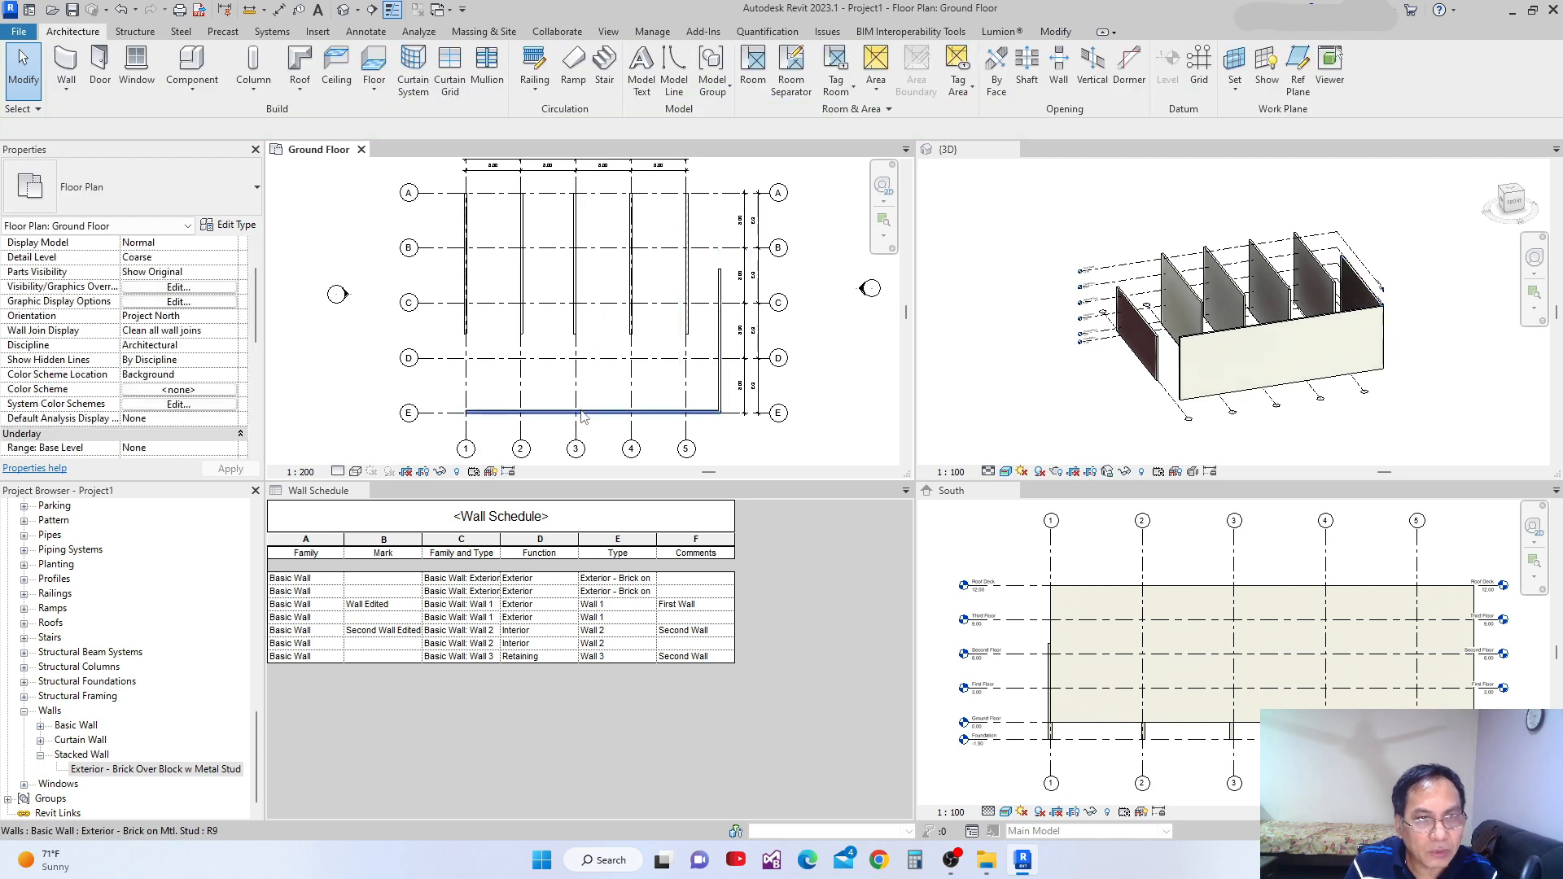
click(583, 413)
key(Delete)
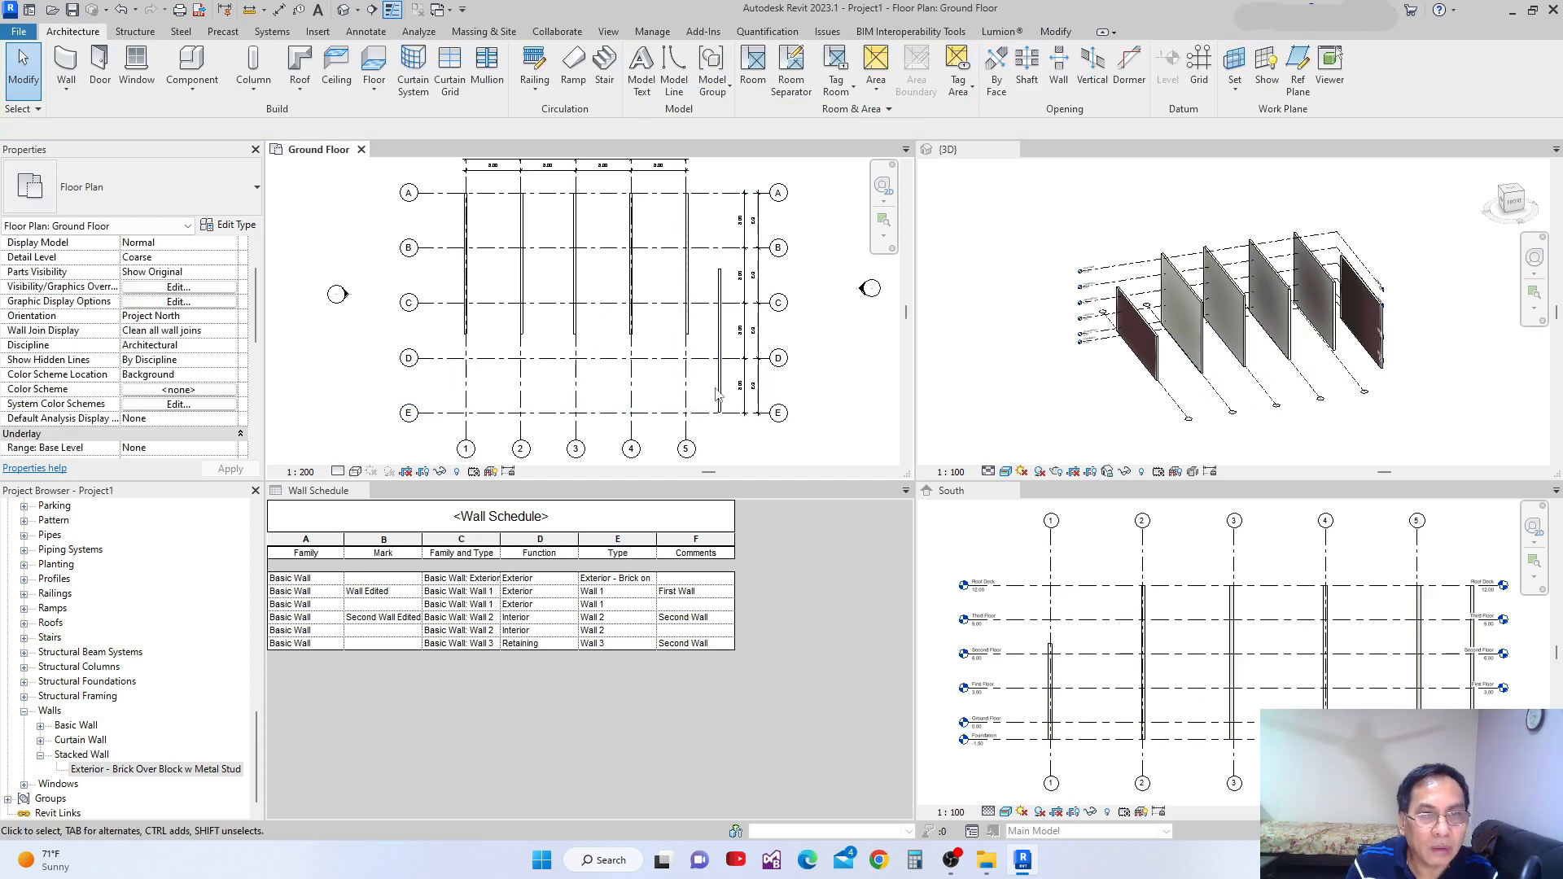
click(720, 366)
key(Delete)
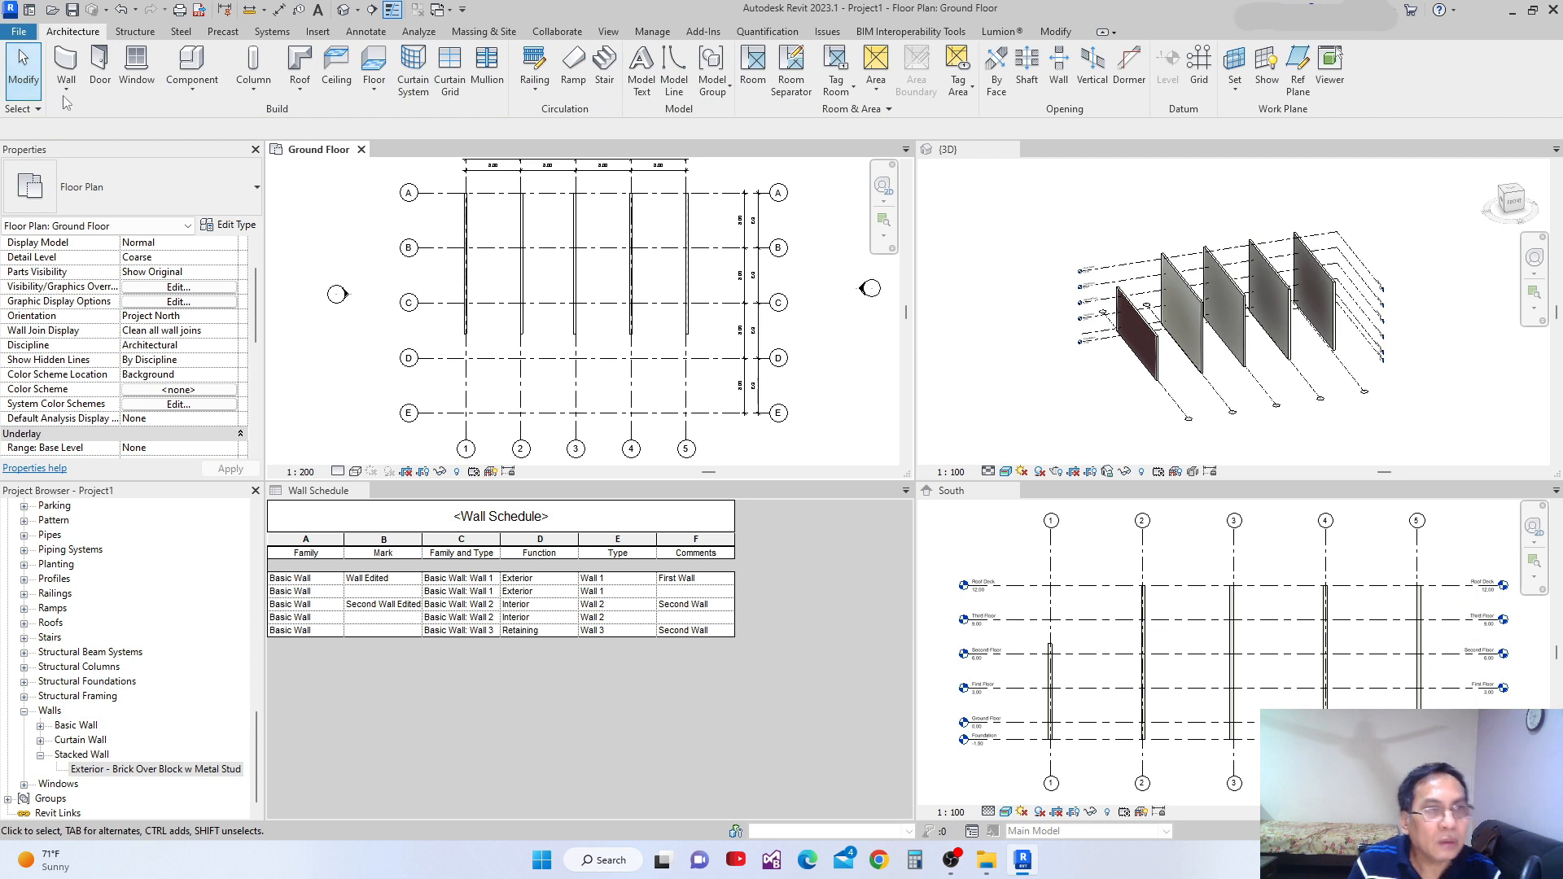
Turn Chain off and draw an Exterior - Brick on Mtl. Stud wall about 36 m long along grid E from grid 1
click(67, 65)
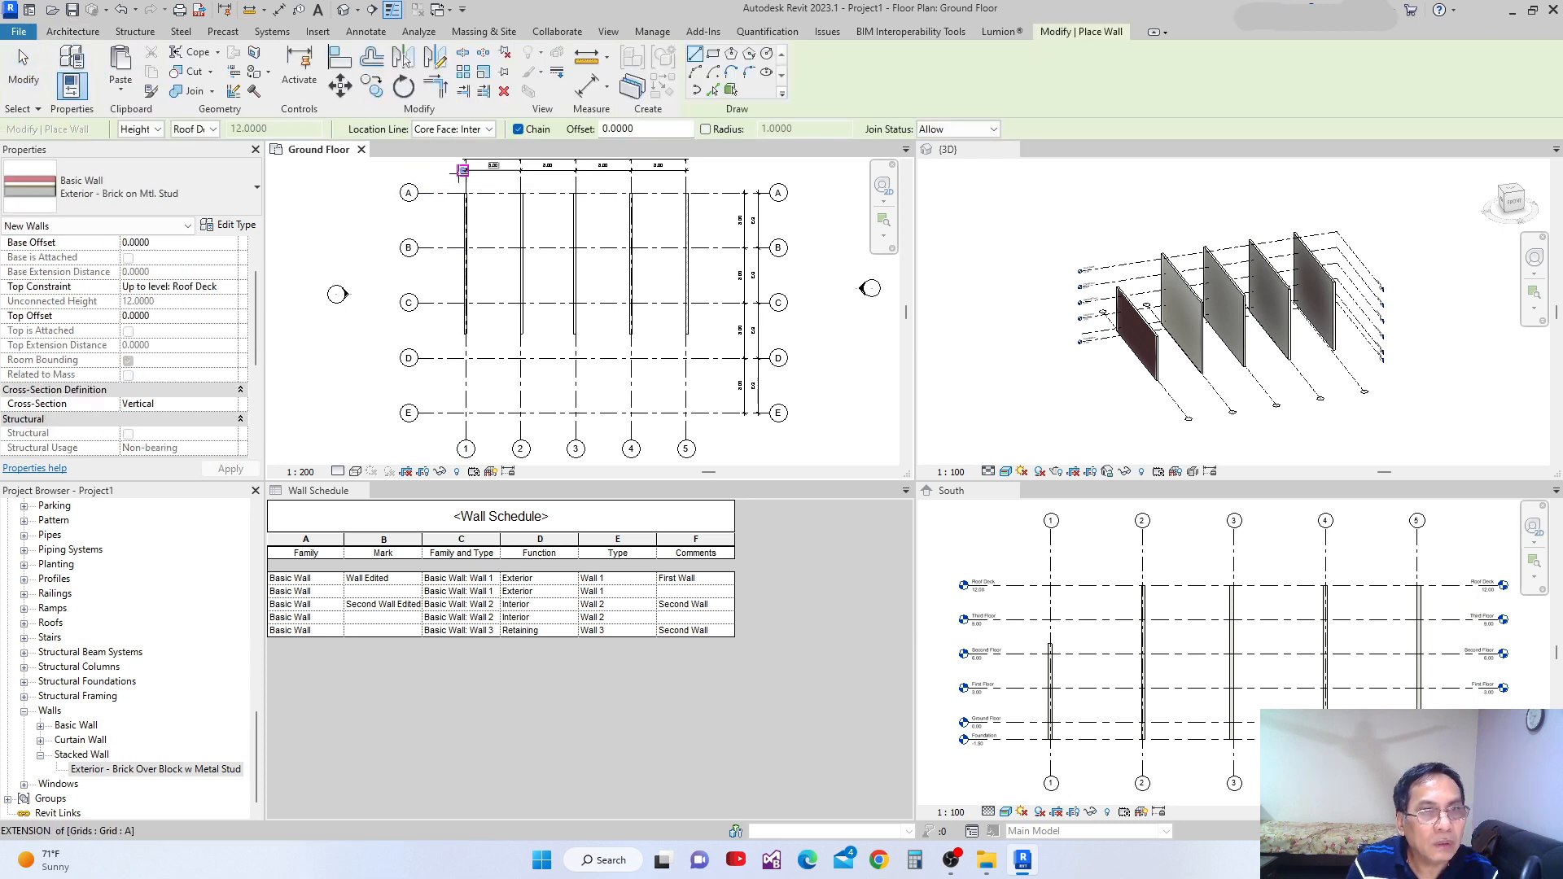
click(518, 130)
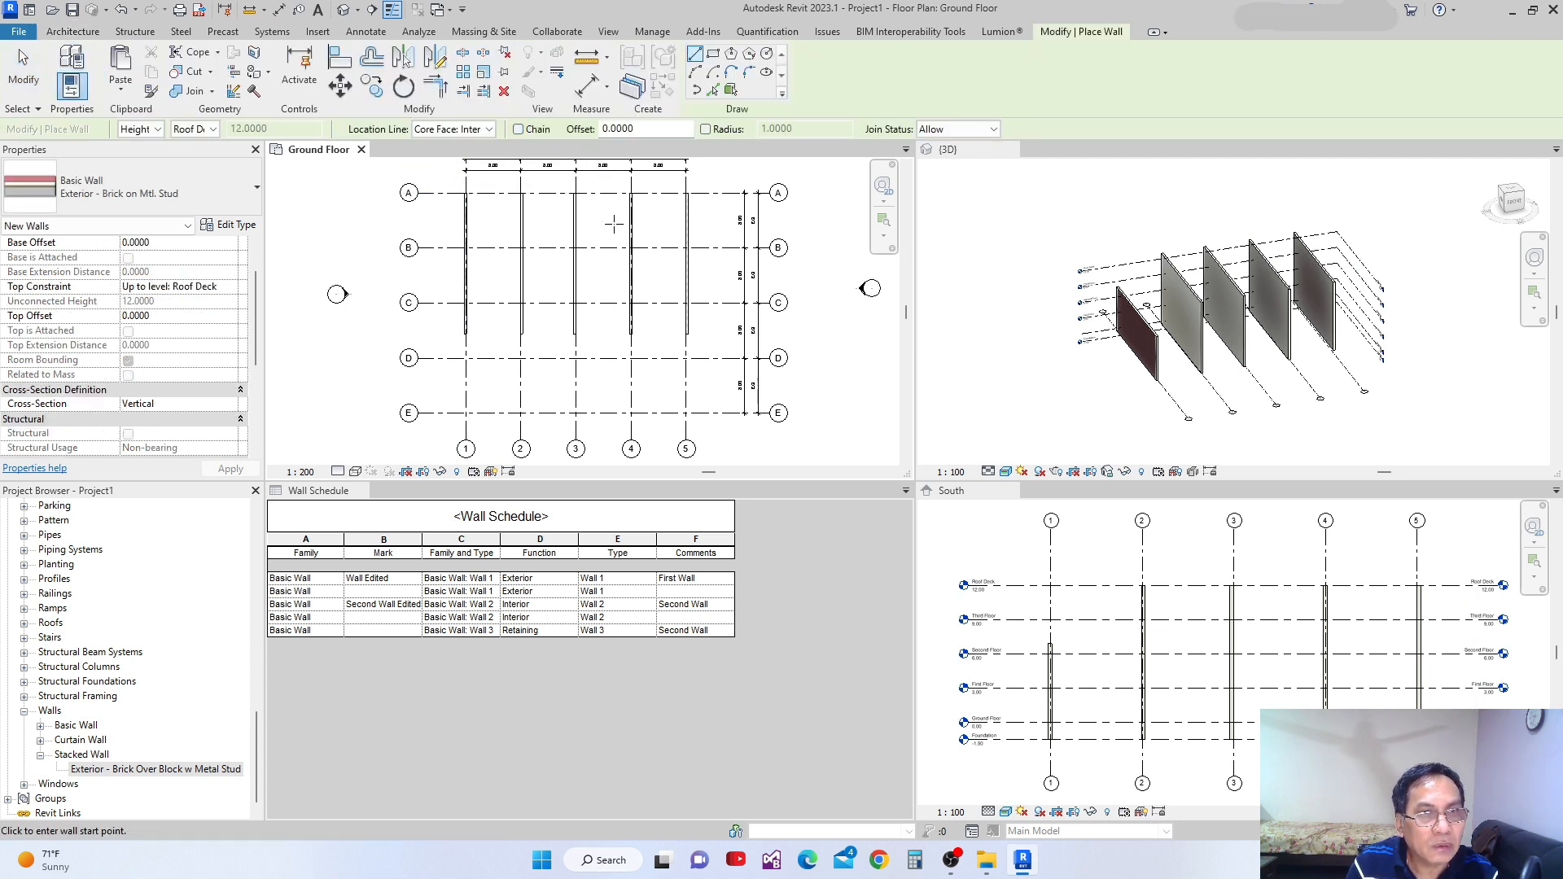
click(465, 412)
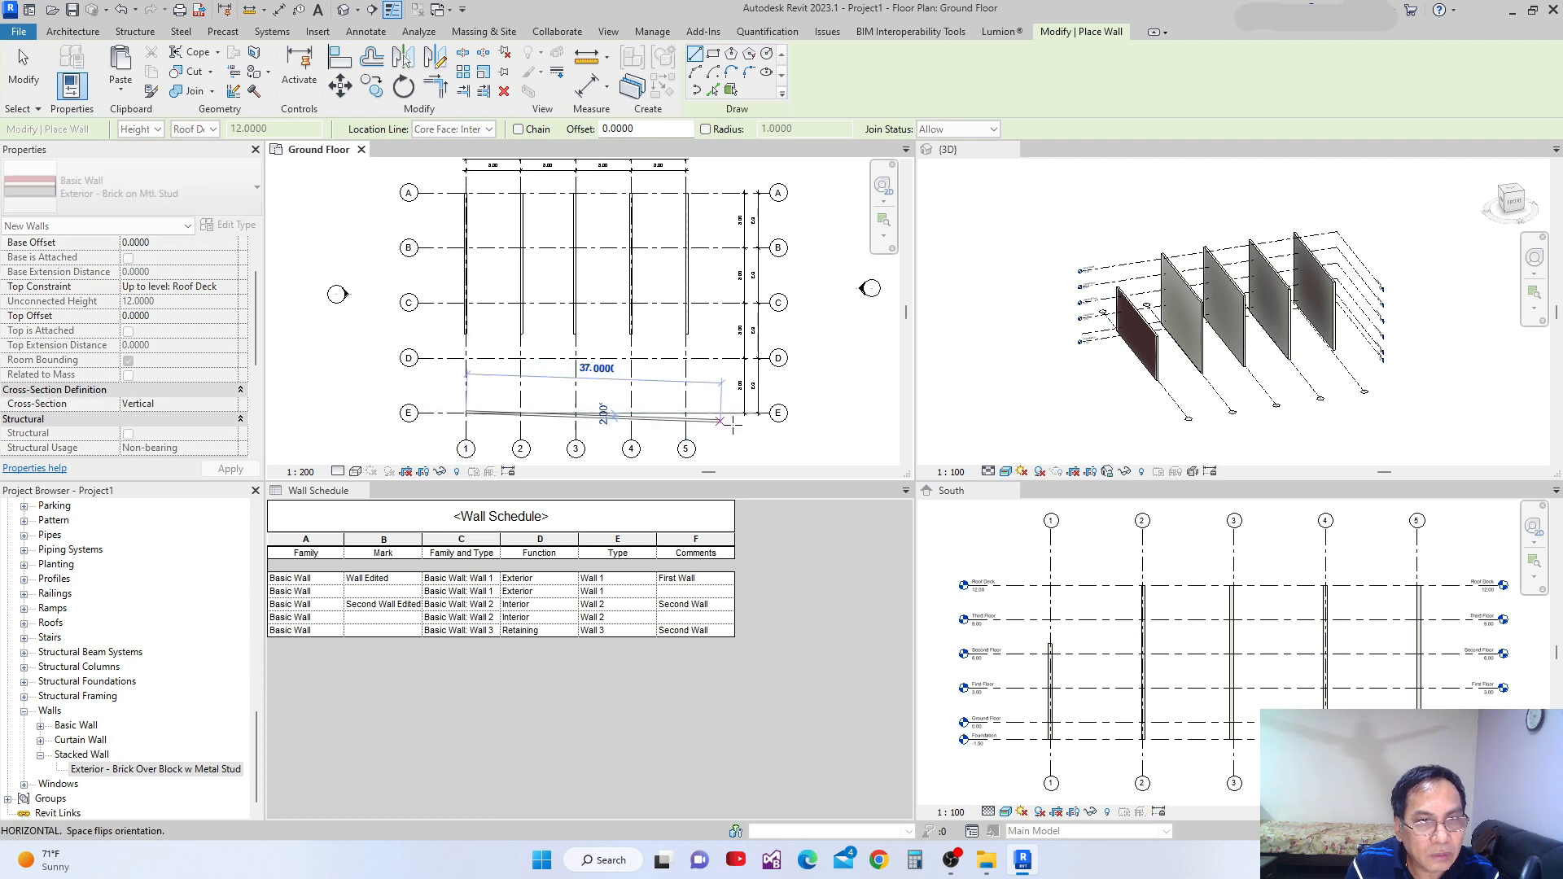
click(741, 412)
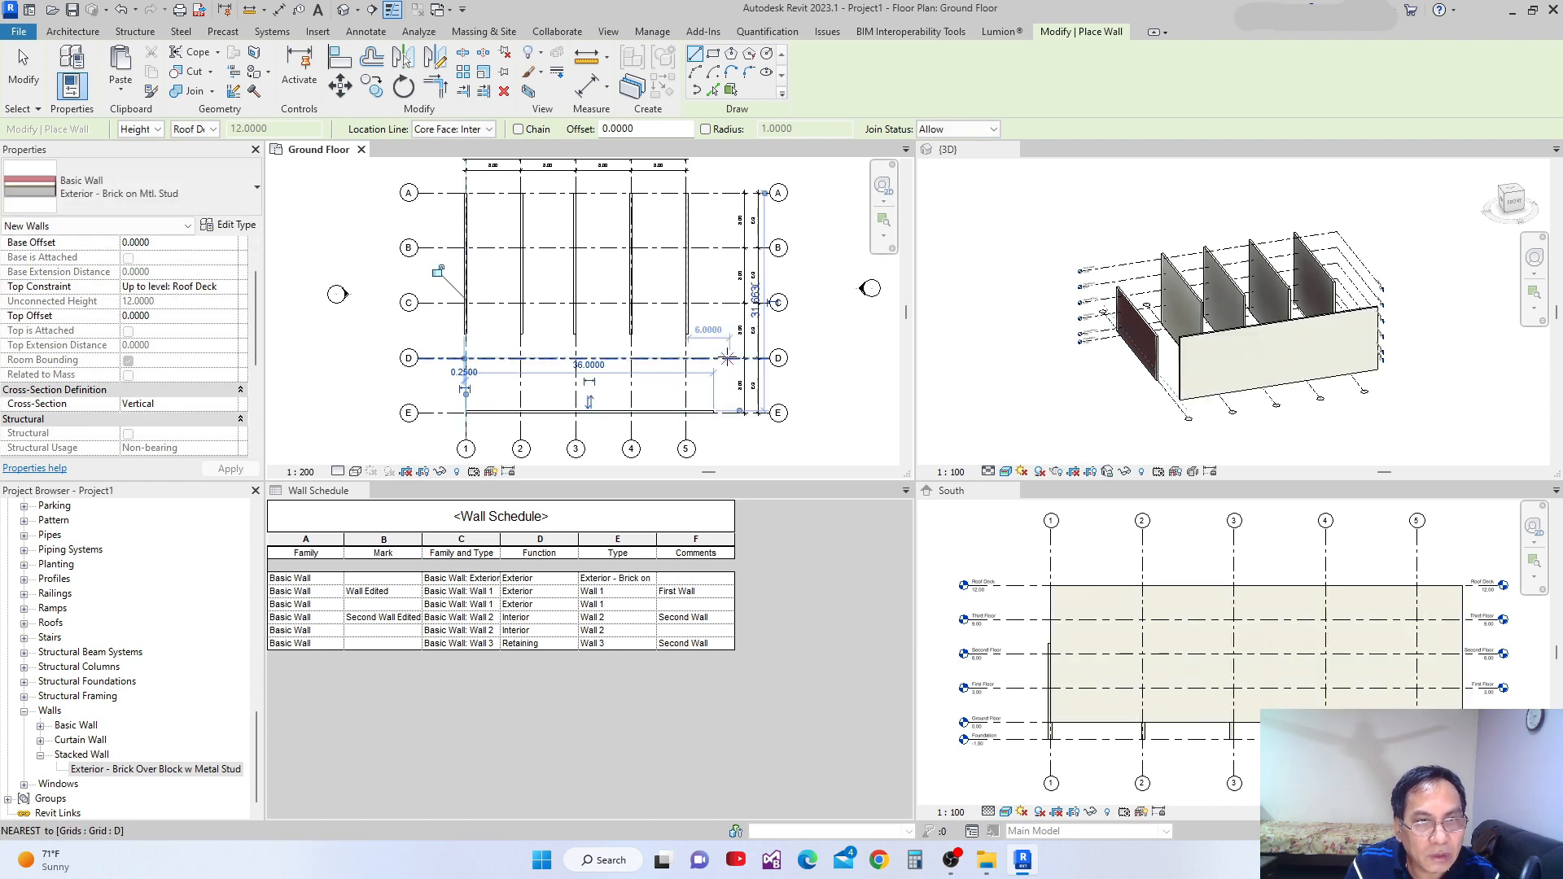
Draw a separate vertical wall about 20 m long beyond grid 5, from grid D to between grids A and B
click(722, 358)
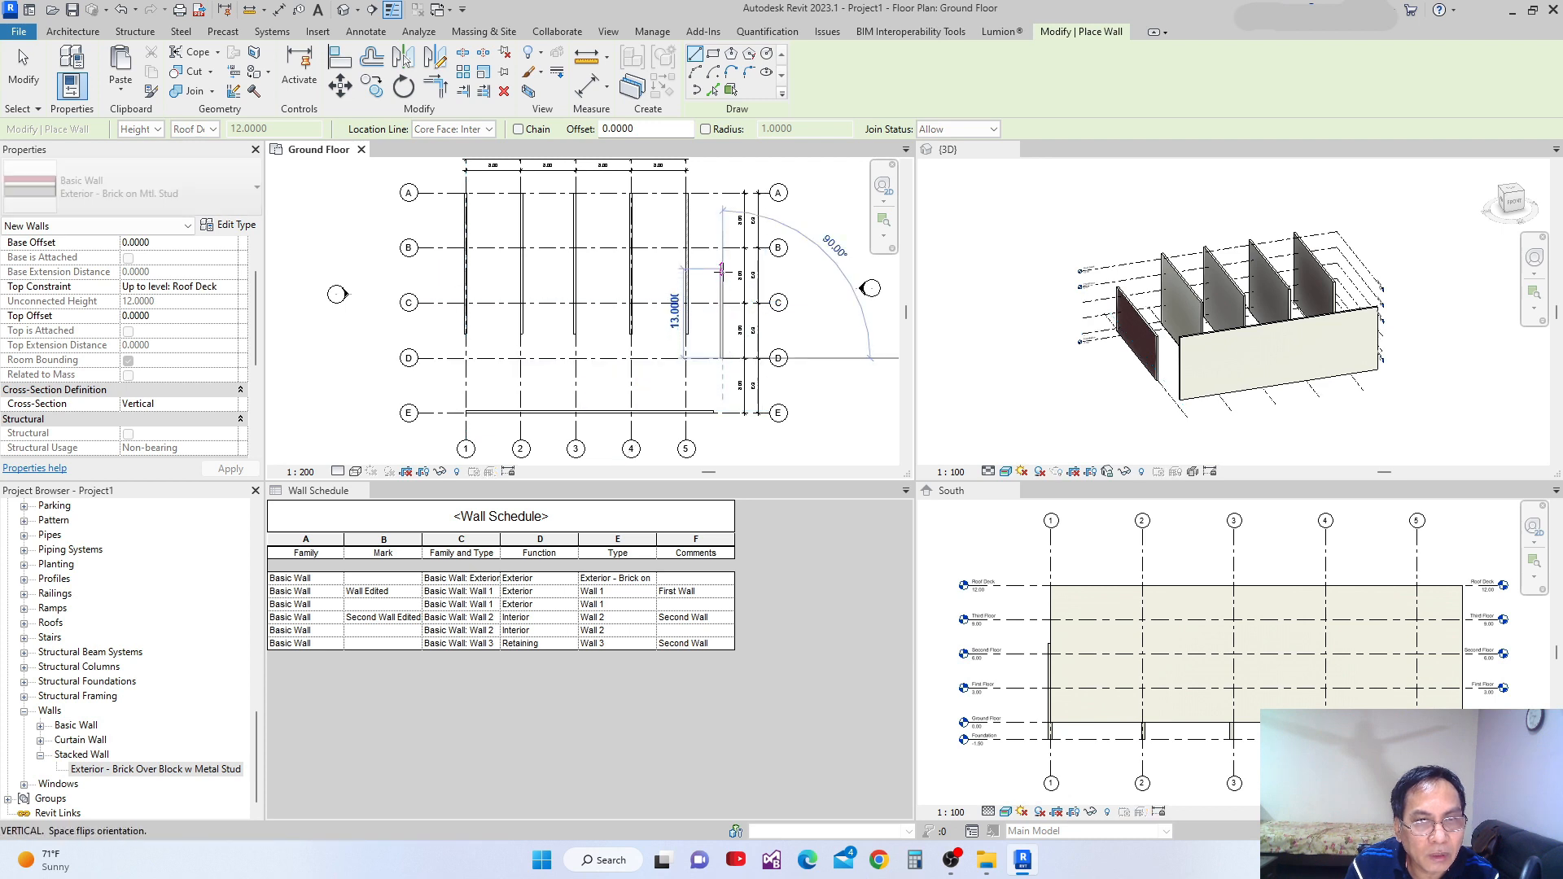
click(722, 220)
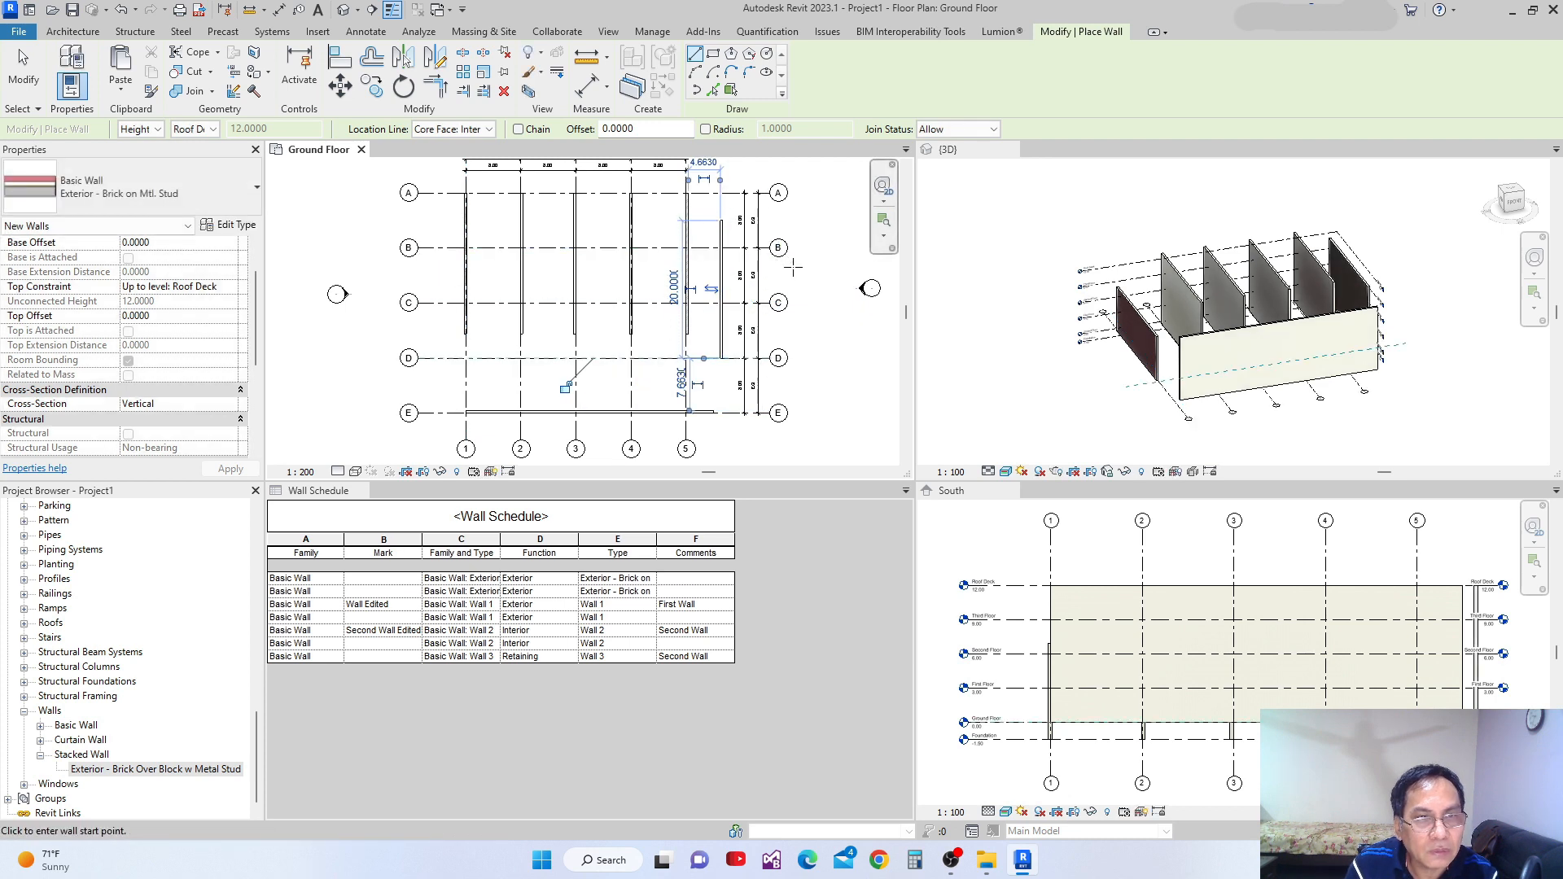
key(Escape)
key(Escape)
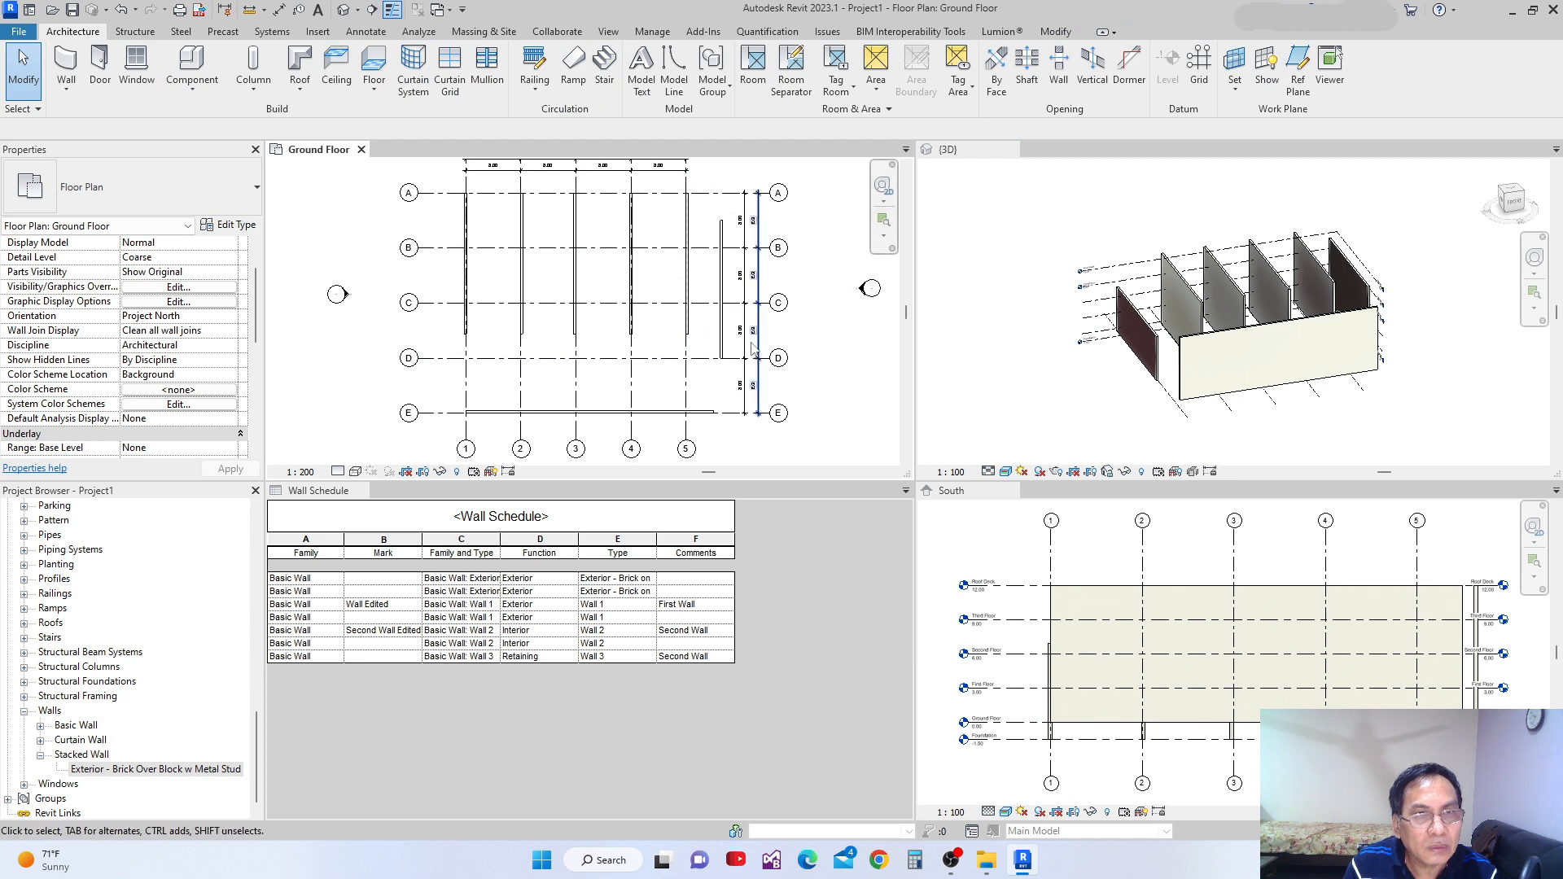
Flip the orientation of the wall along grid E so its brick face points away from the five walls
click(681, 413)
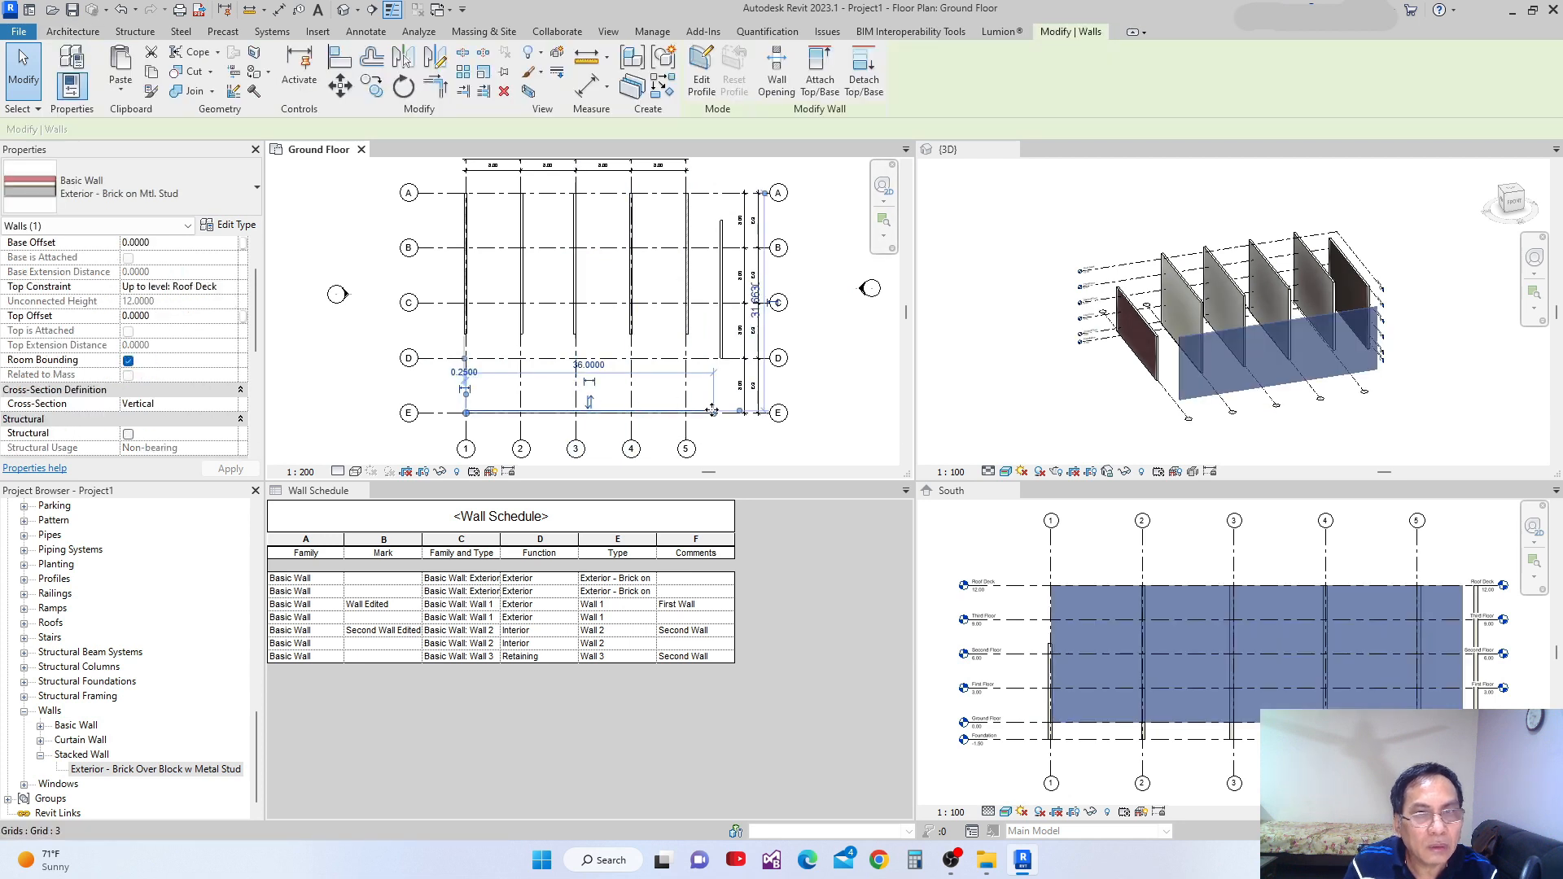
scroll(1126, 403, up, 2)
click(1124, 403)
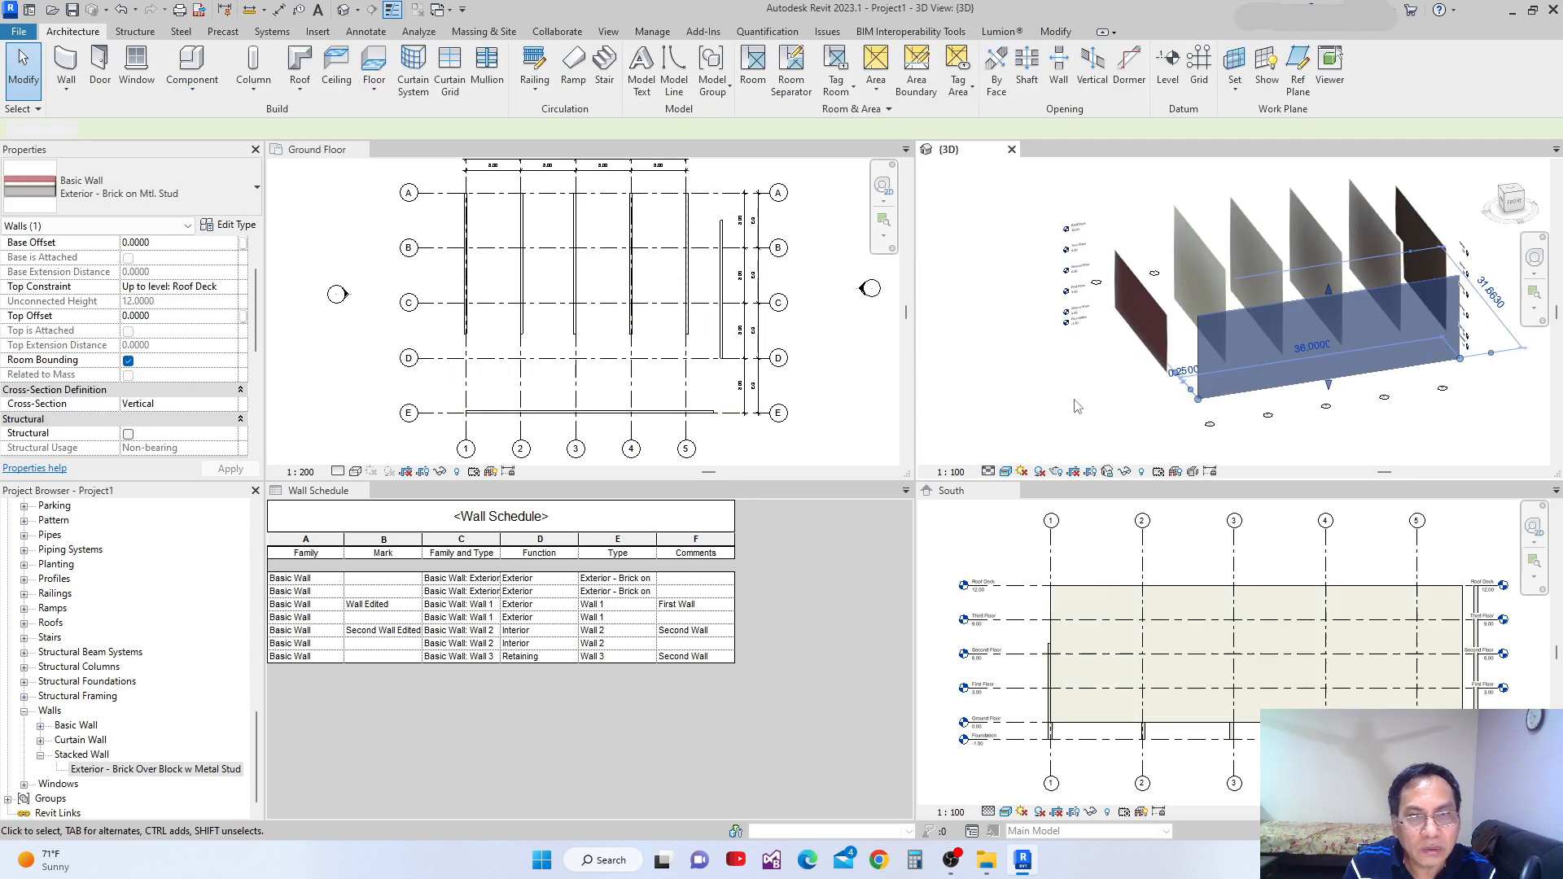
scroll(700, 388, up, 4)
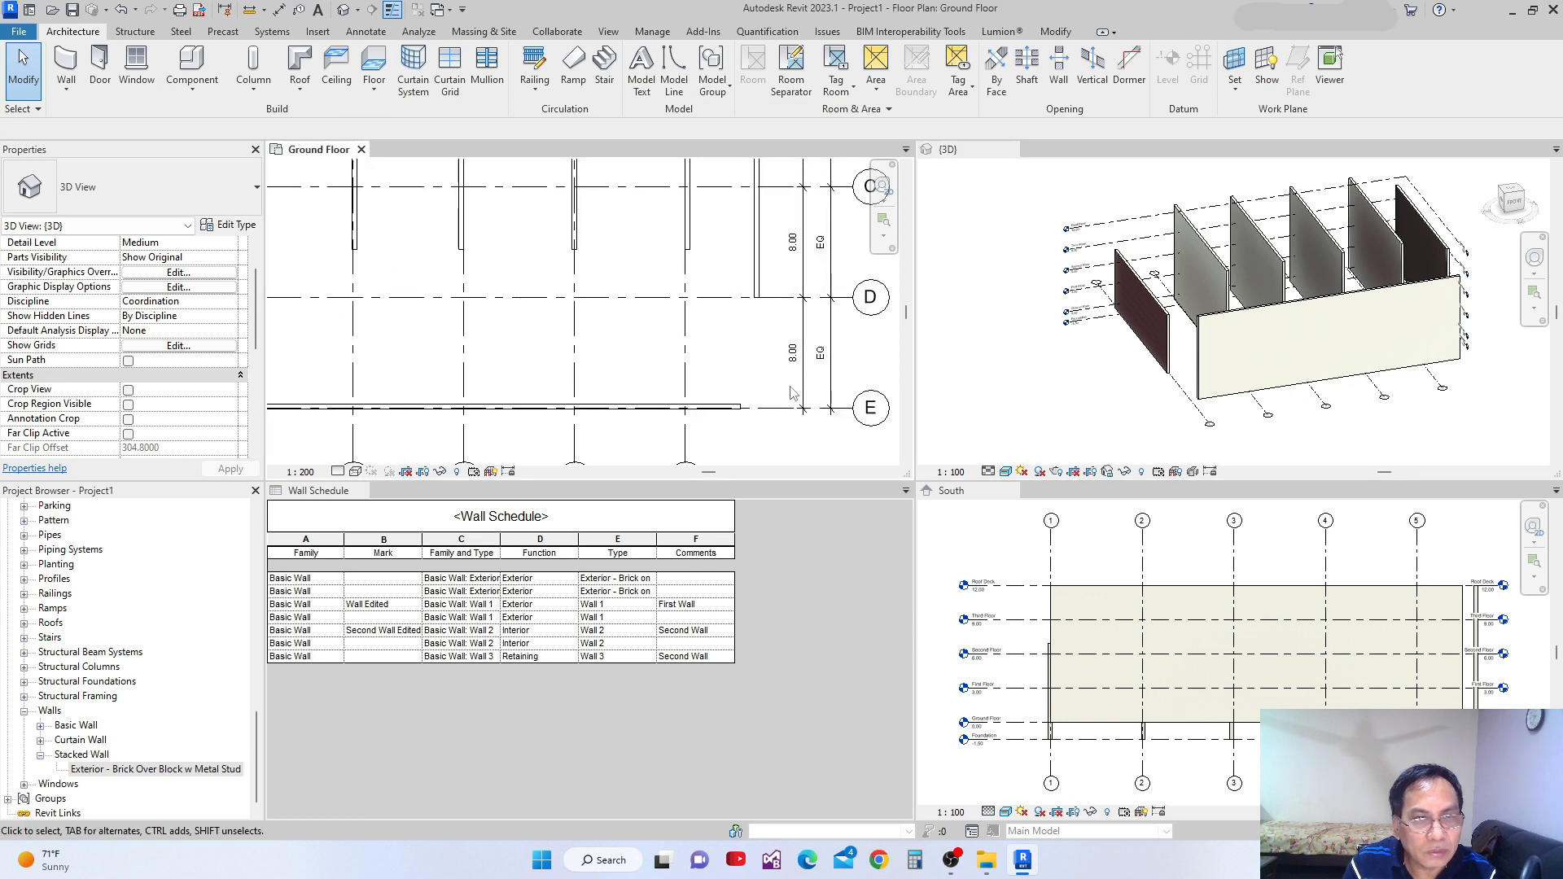
click(702, 395)
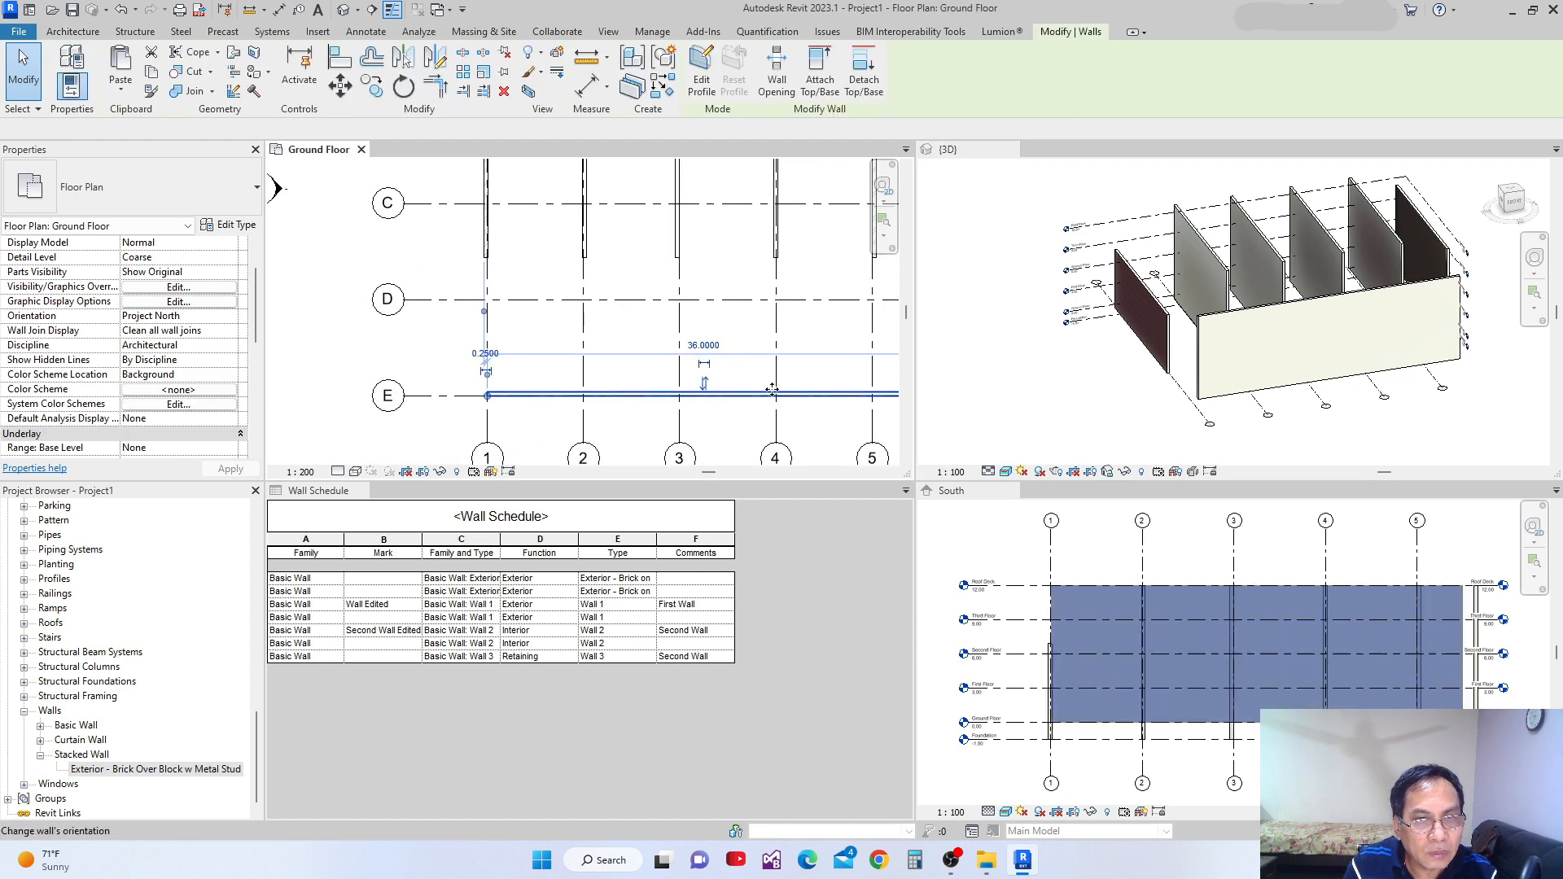
middle_drag(735, 396, 674, 361)
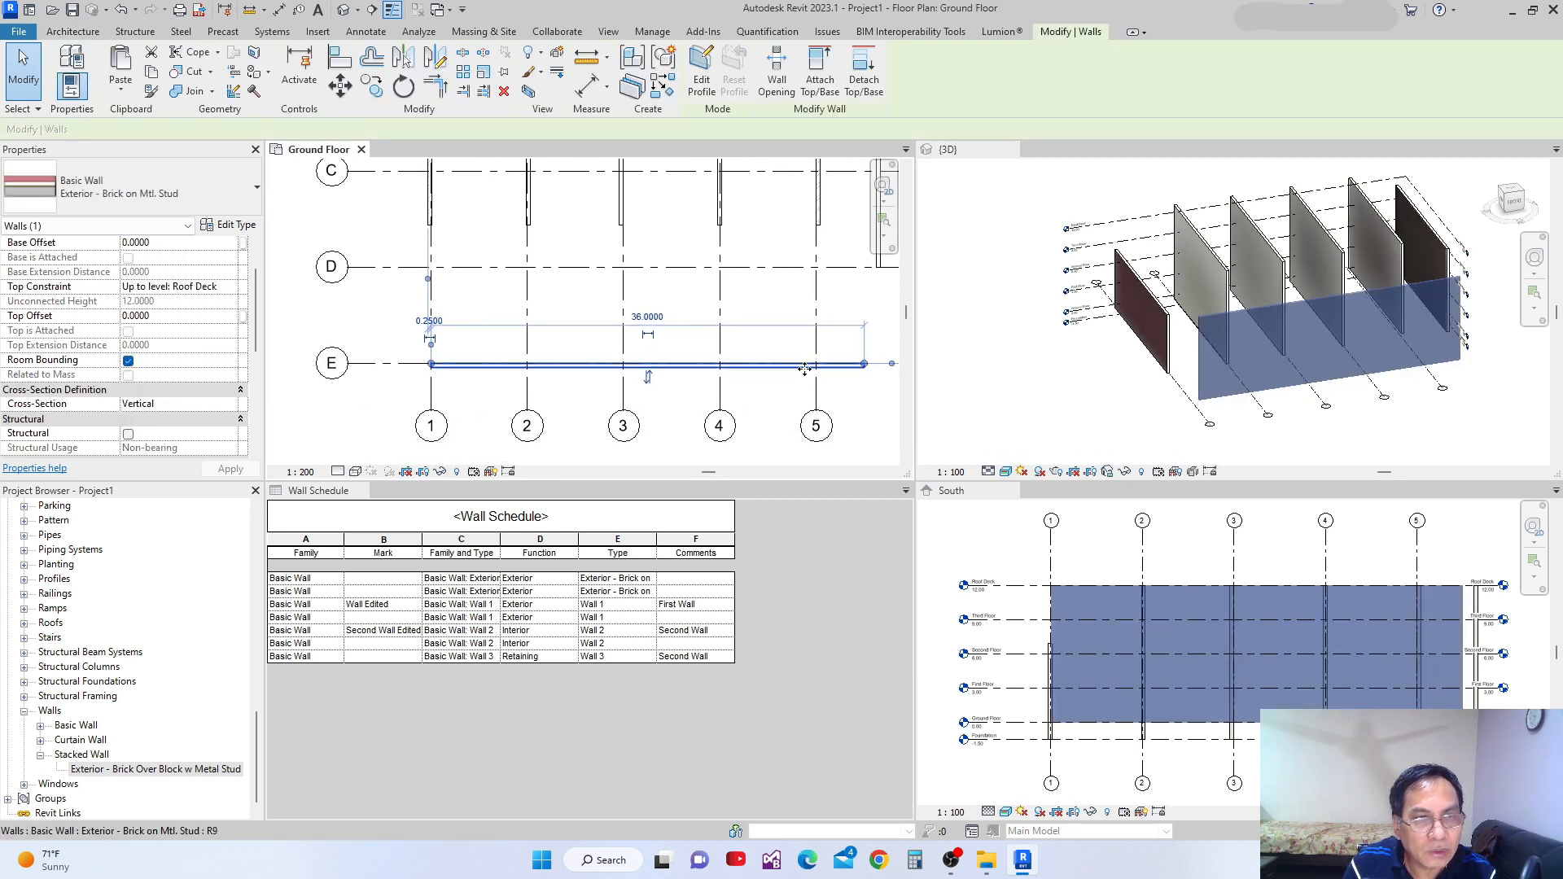
click(735, 316)
Set the location line of the Exterior - Brick on Mtl. Stud wall along grid E to Wall Centerline
scroll(735, 315, up, 1)
scroll(619, 328, up, 3)
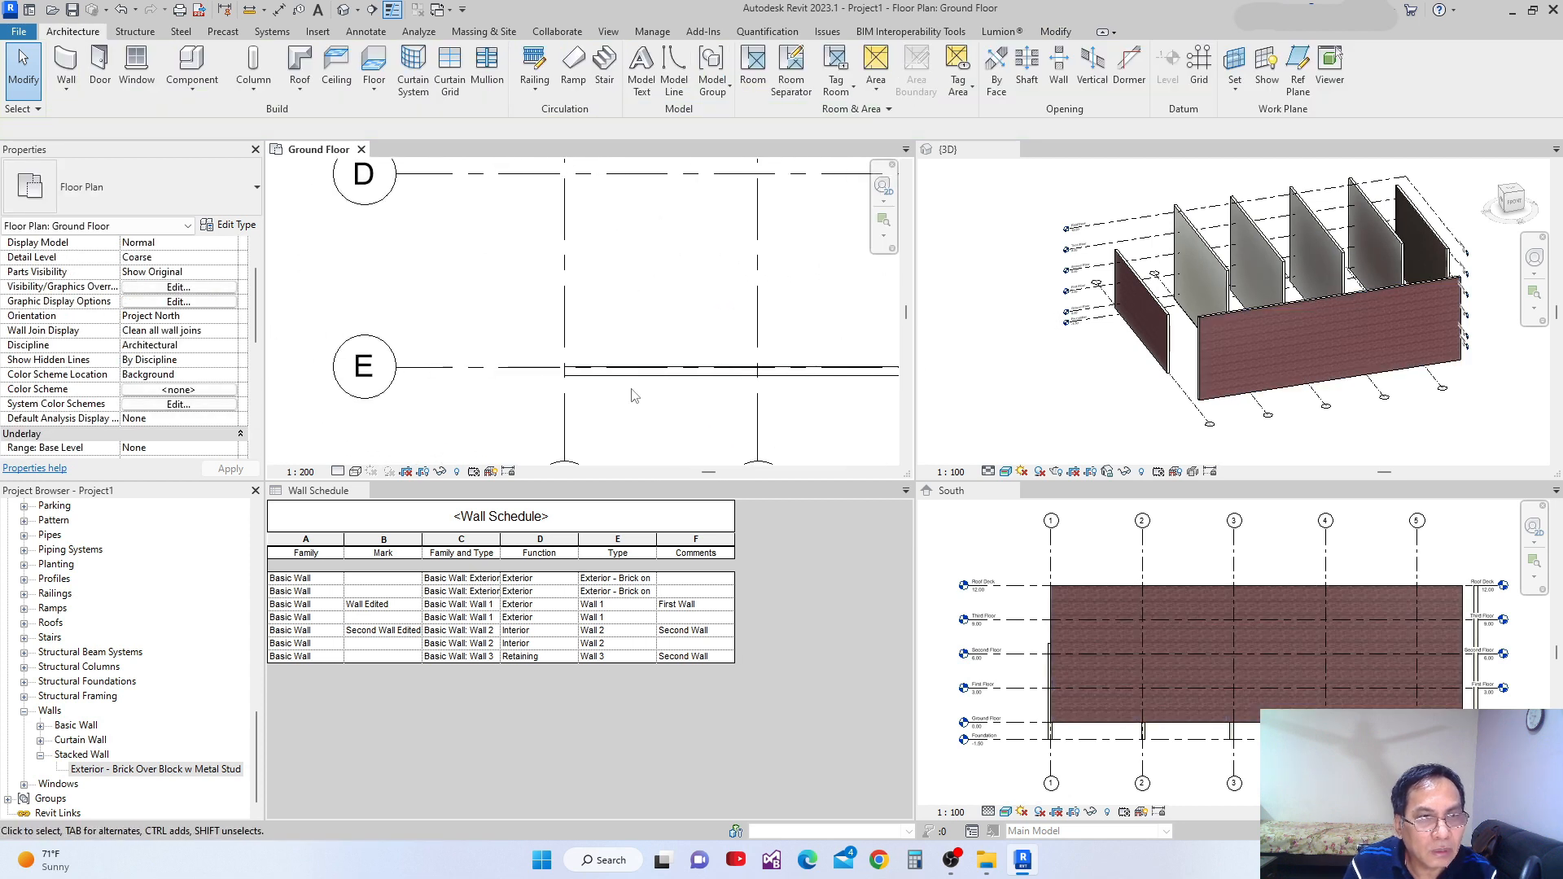
click(619, 329)
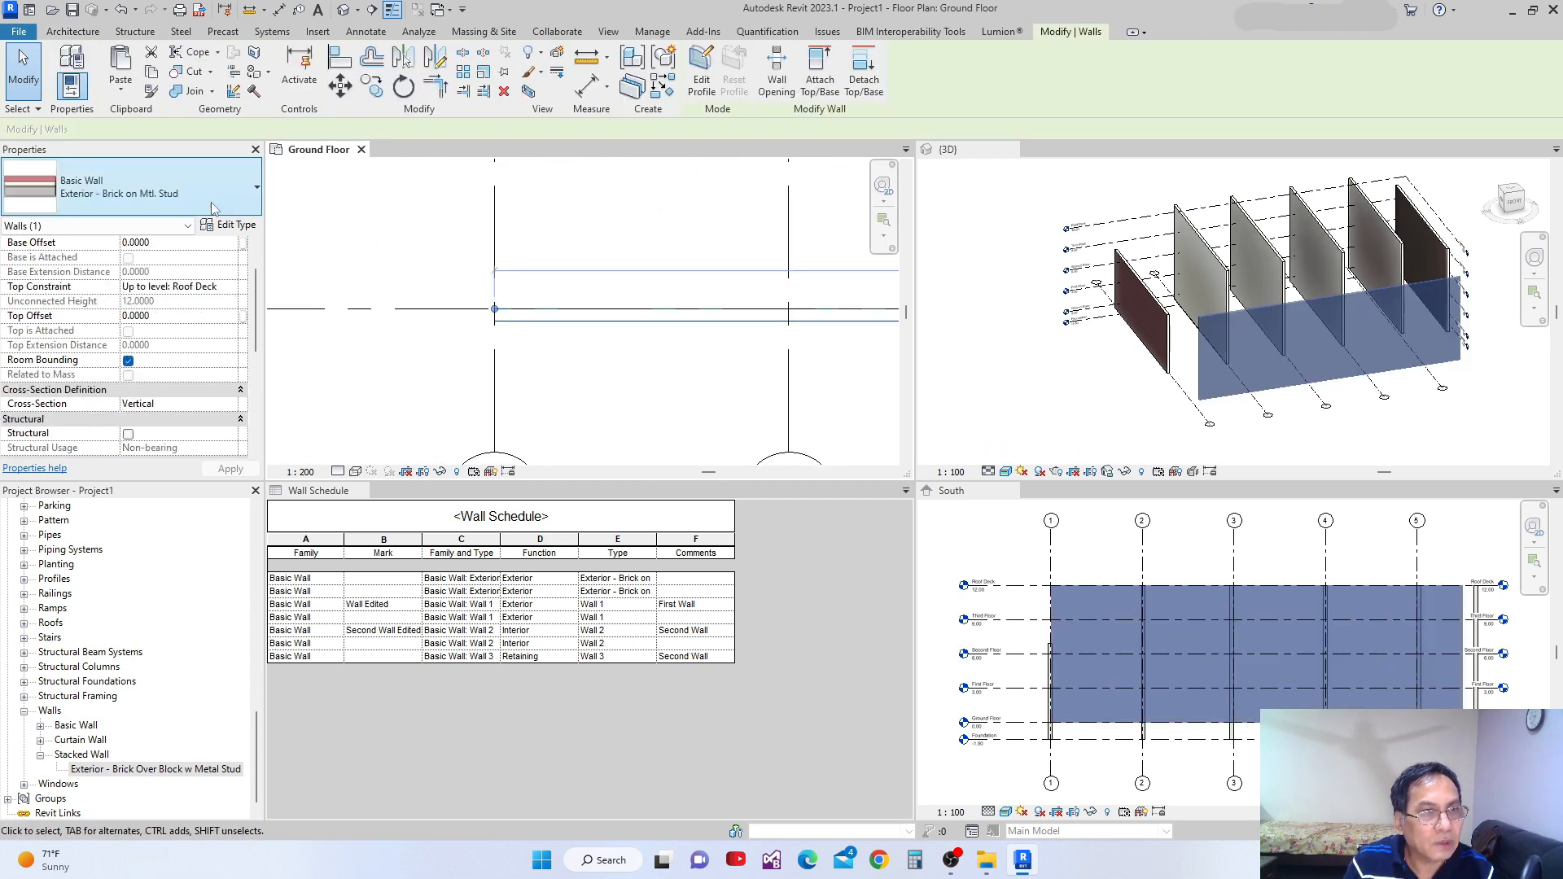
scroll(214, 317, down, 1)
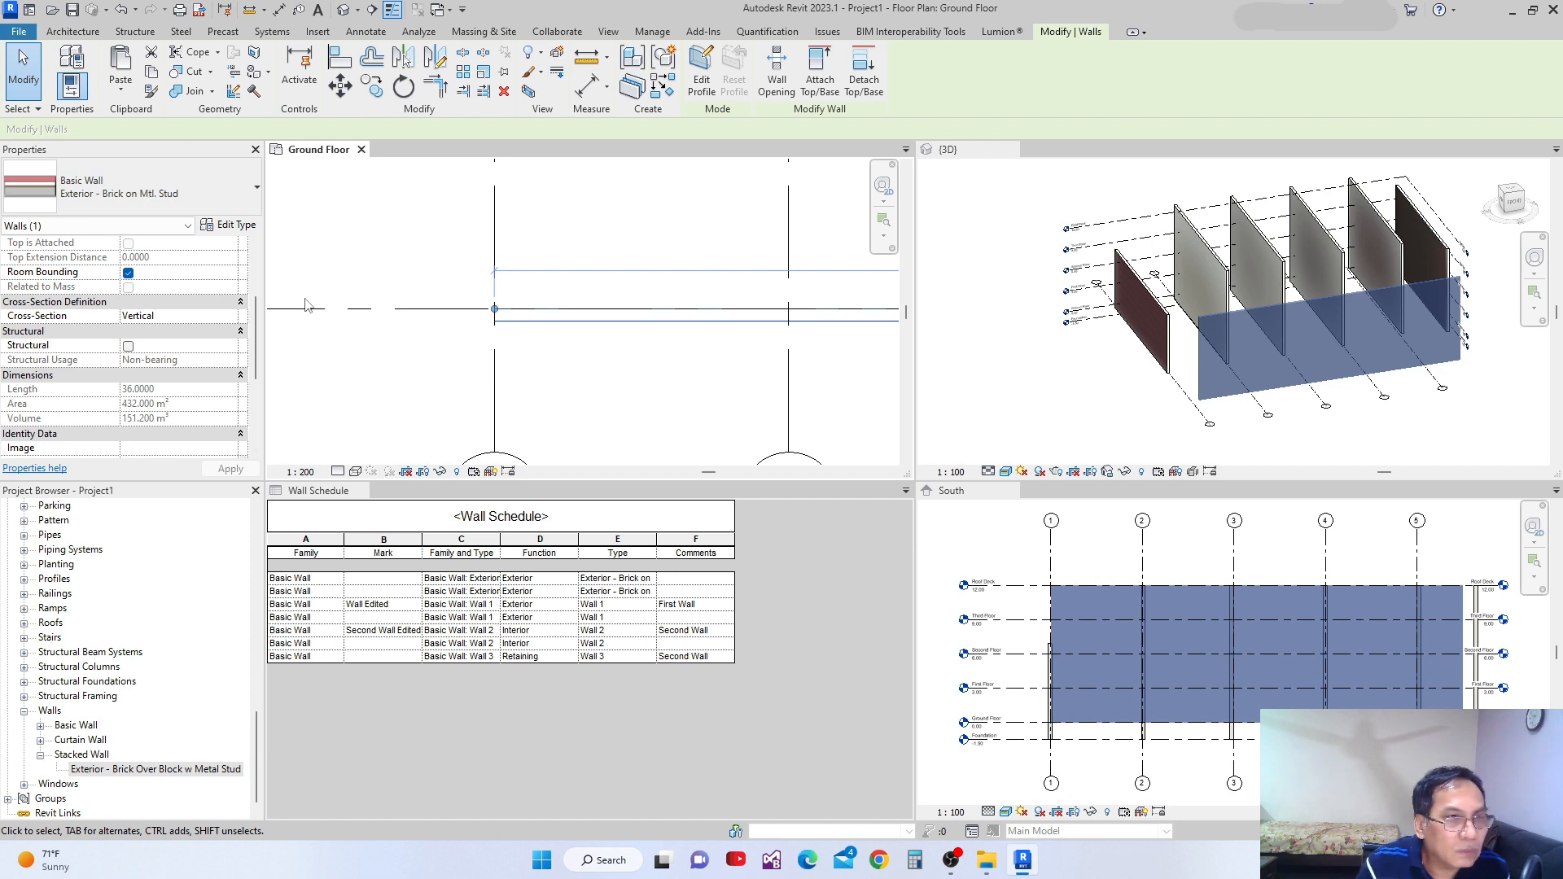
scroll(306, 298, up, 1)
scroll(251, 285, up, 1)
scroll(252, 276, up, 1)
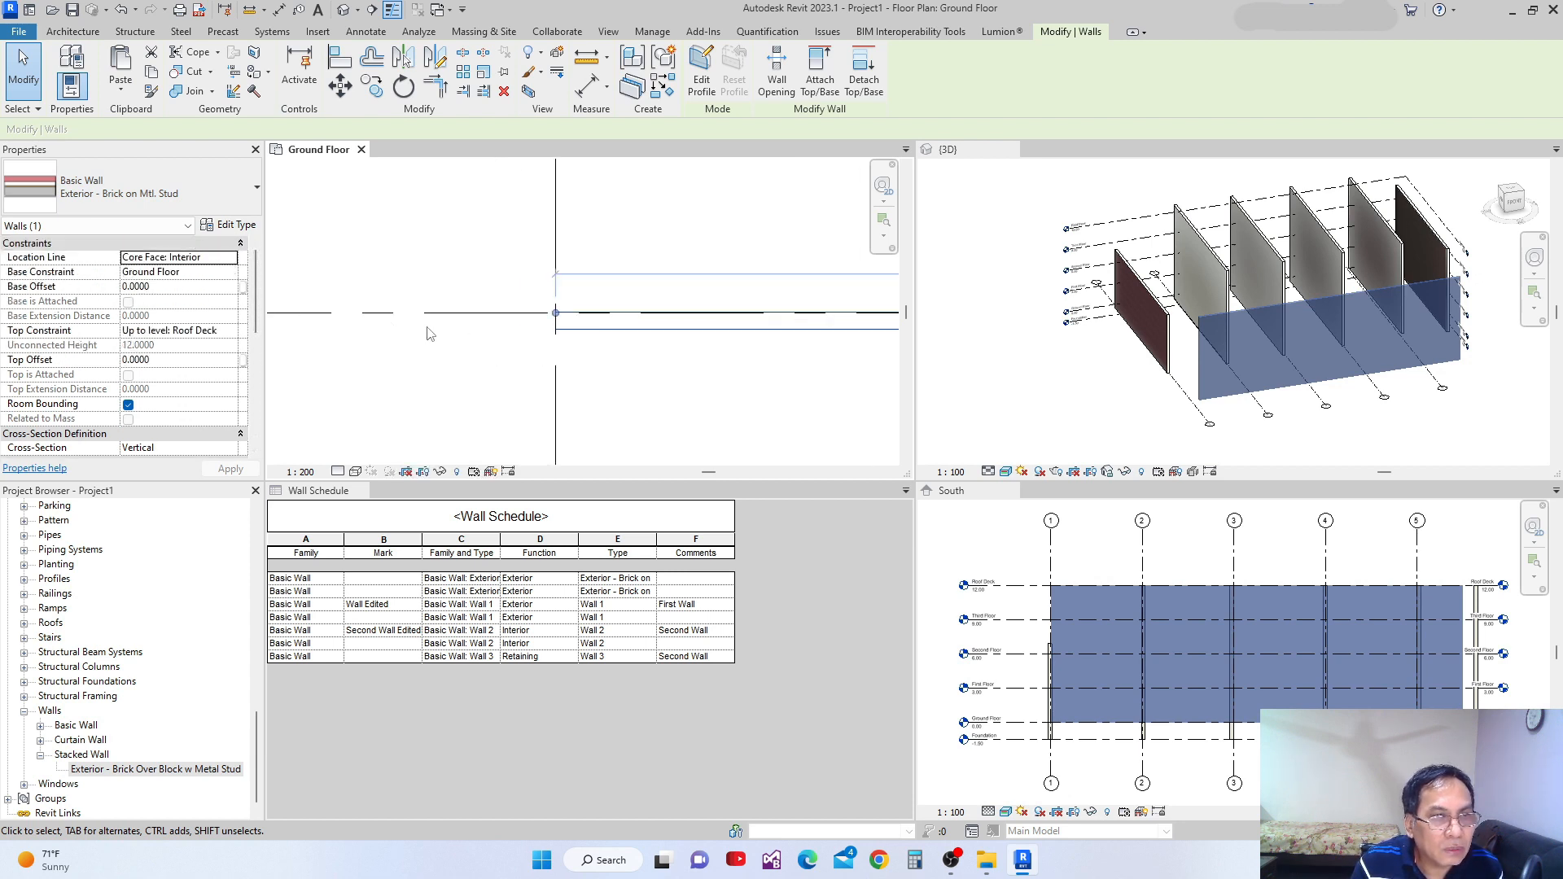
click(230, 257)
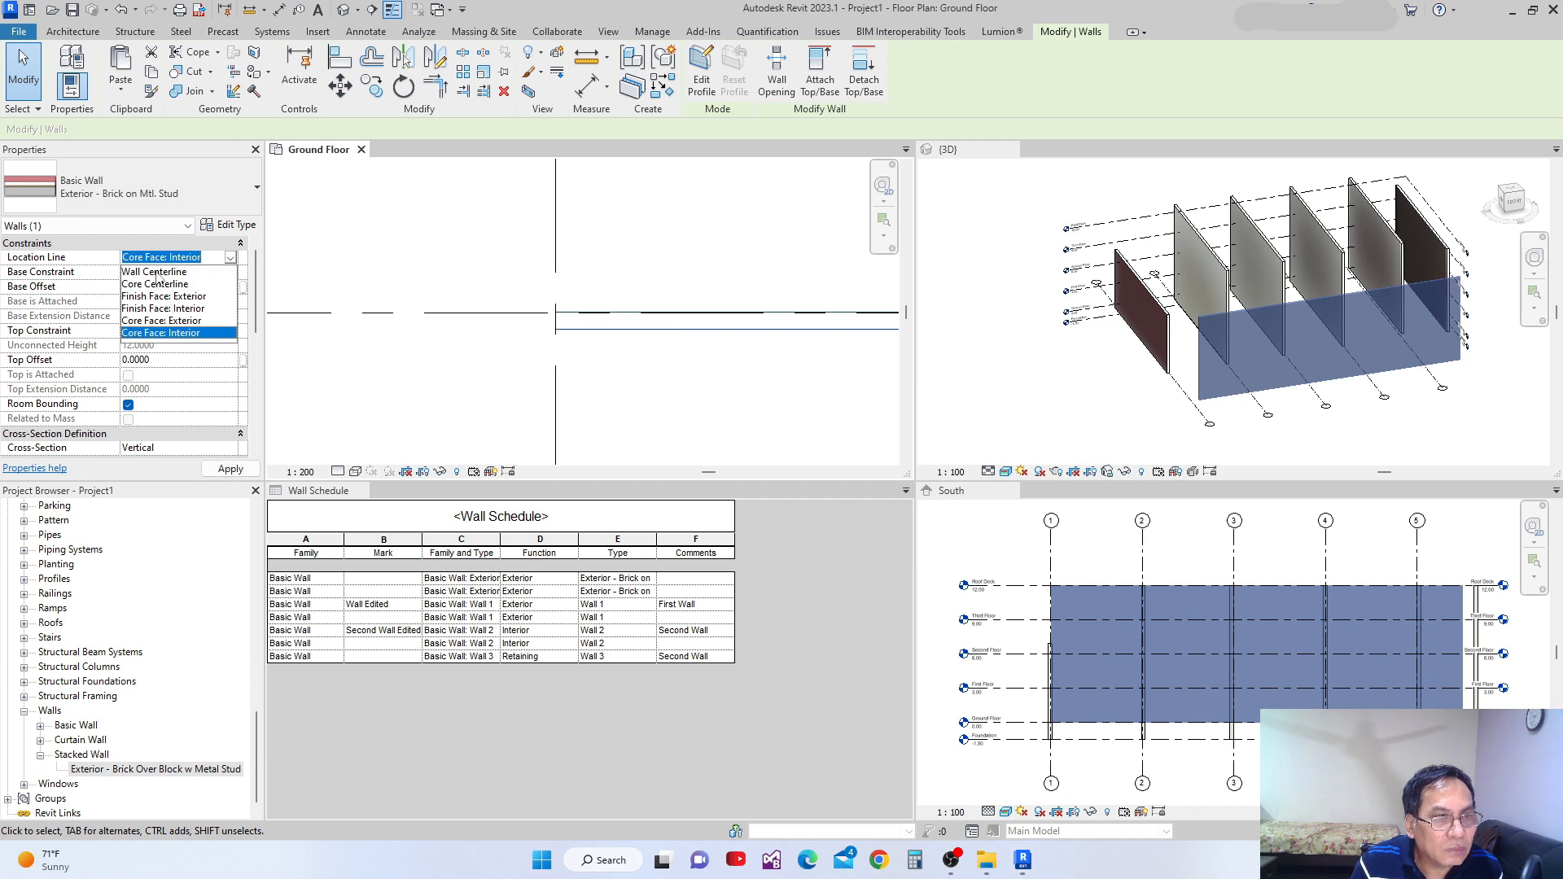
click(153, 272)
scroll(529, 391, down, 5)
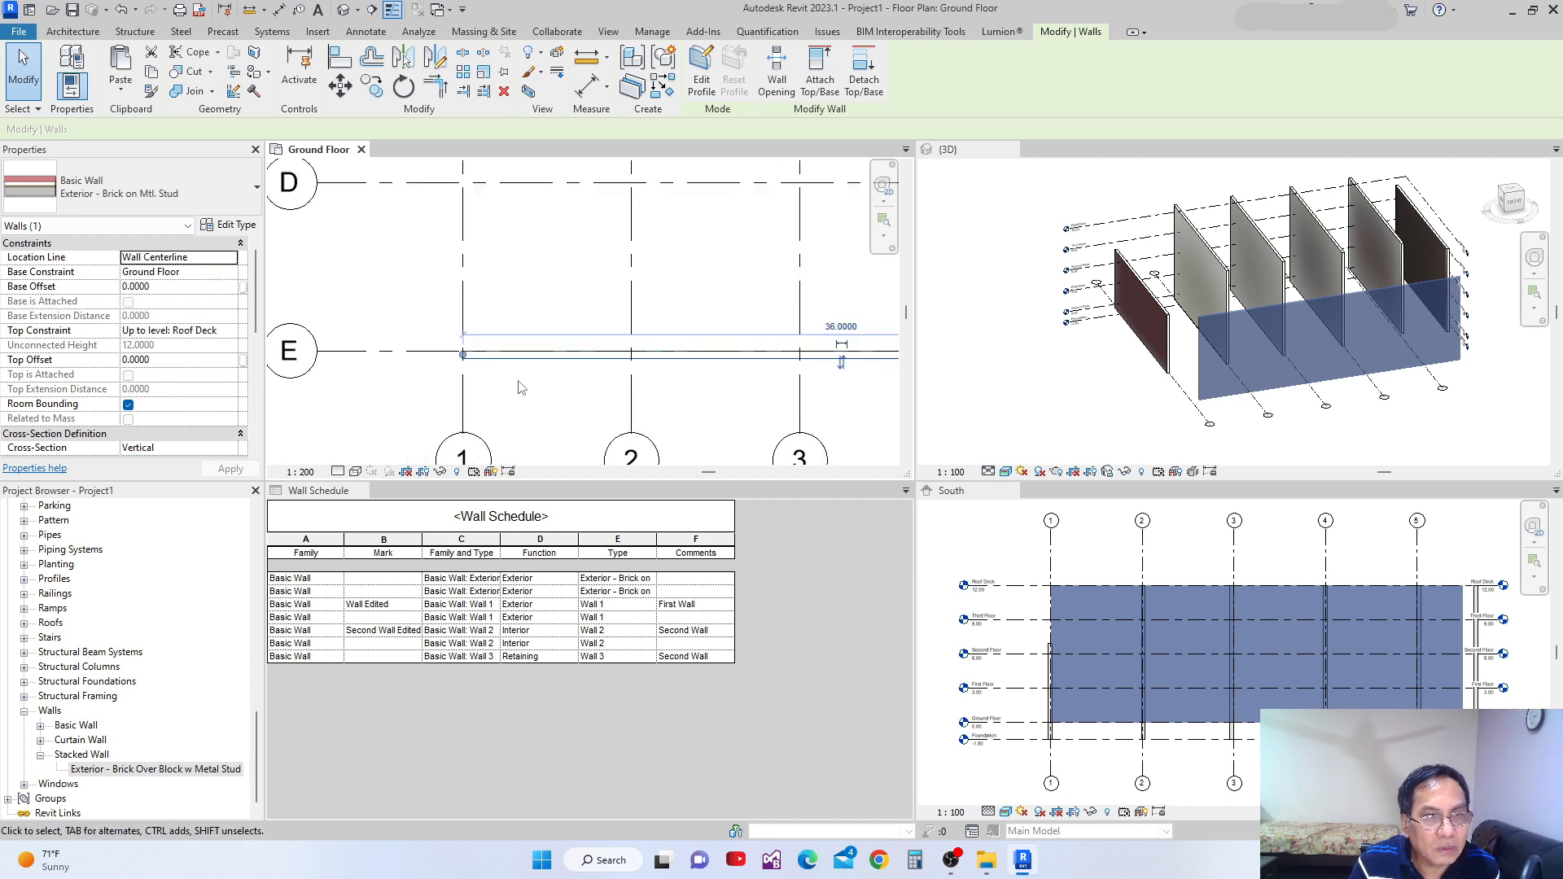
click(521, 388)
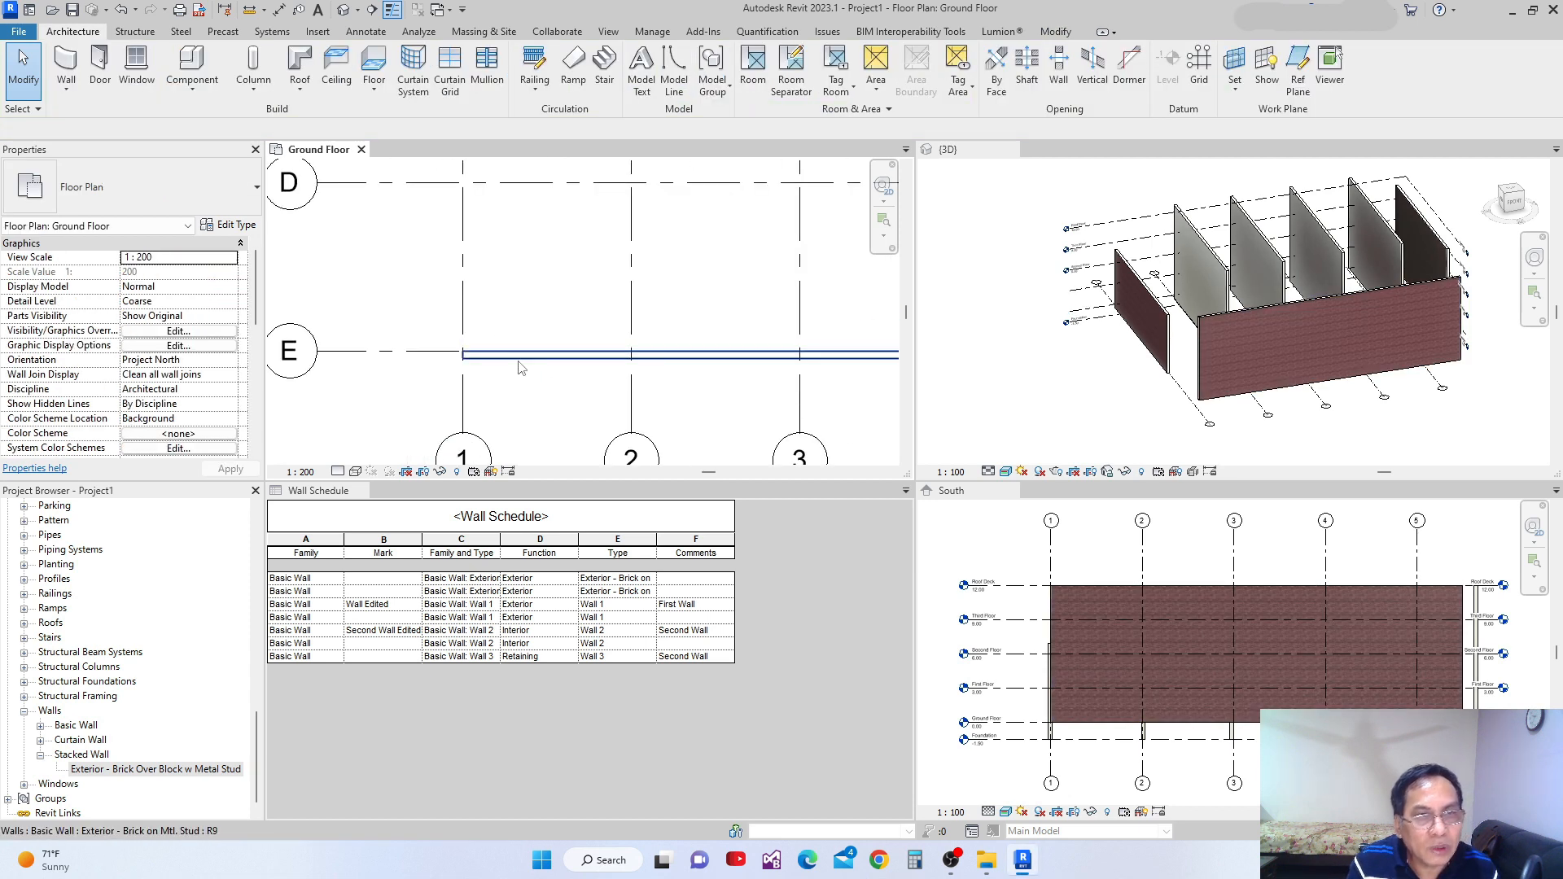
Align the centerline of the brick wall near grid E to grid line E
click(521, 368)
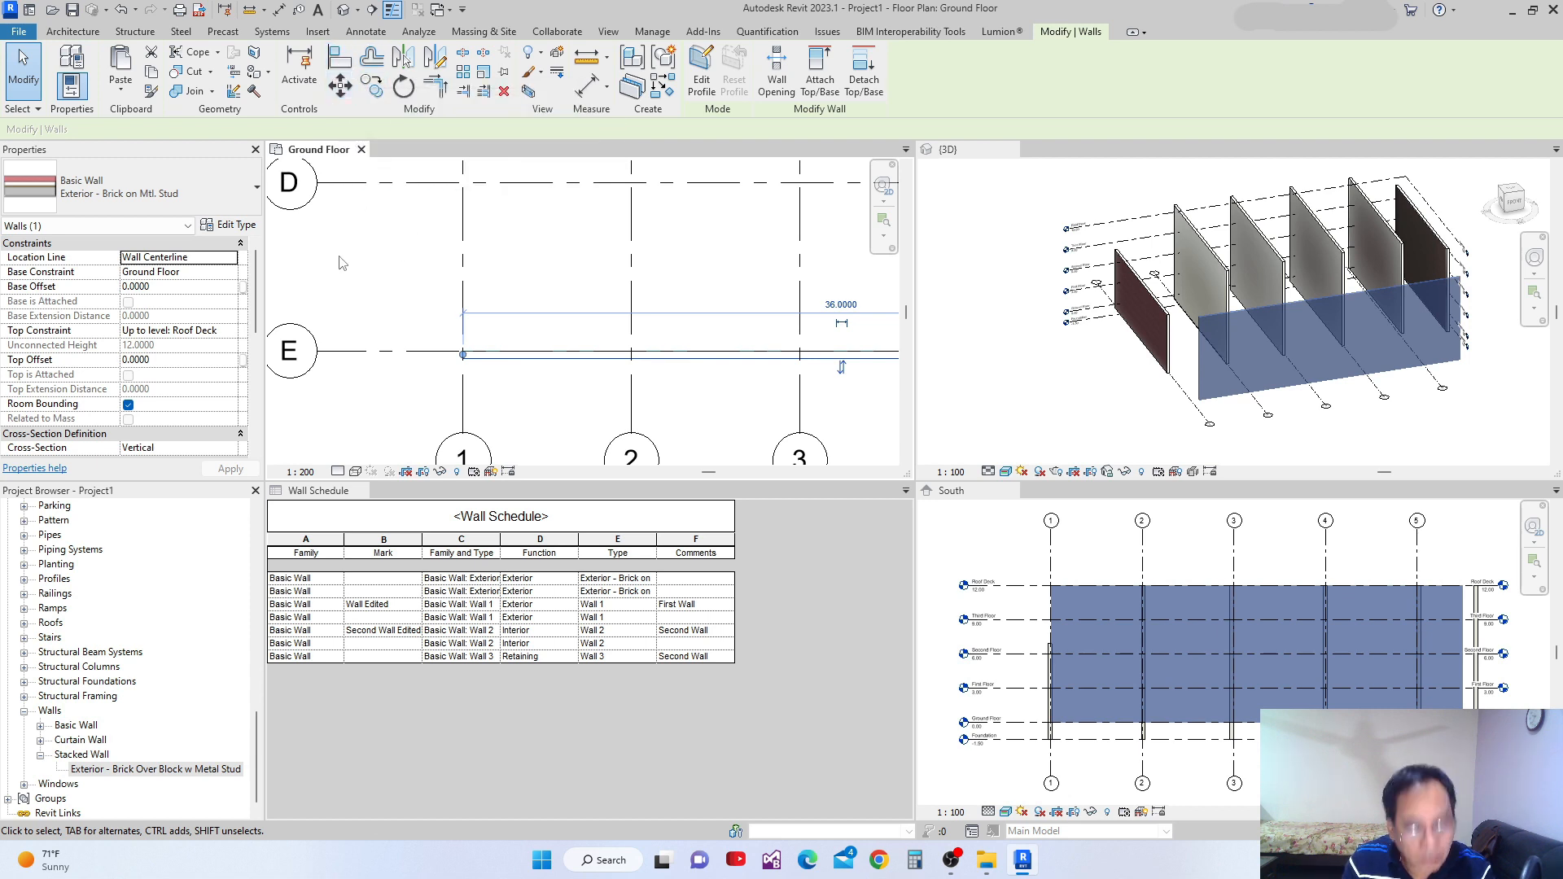
key(a)
key(l)
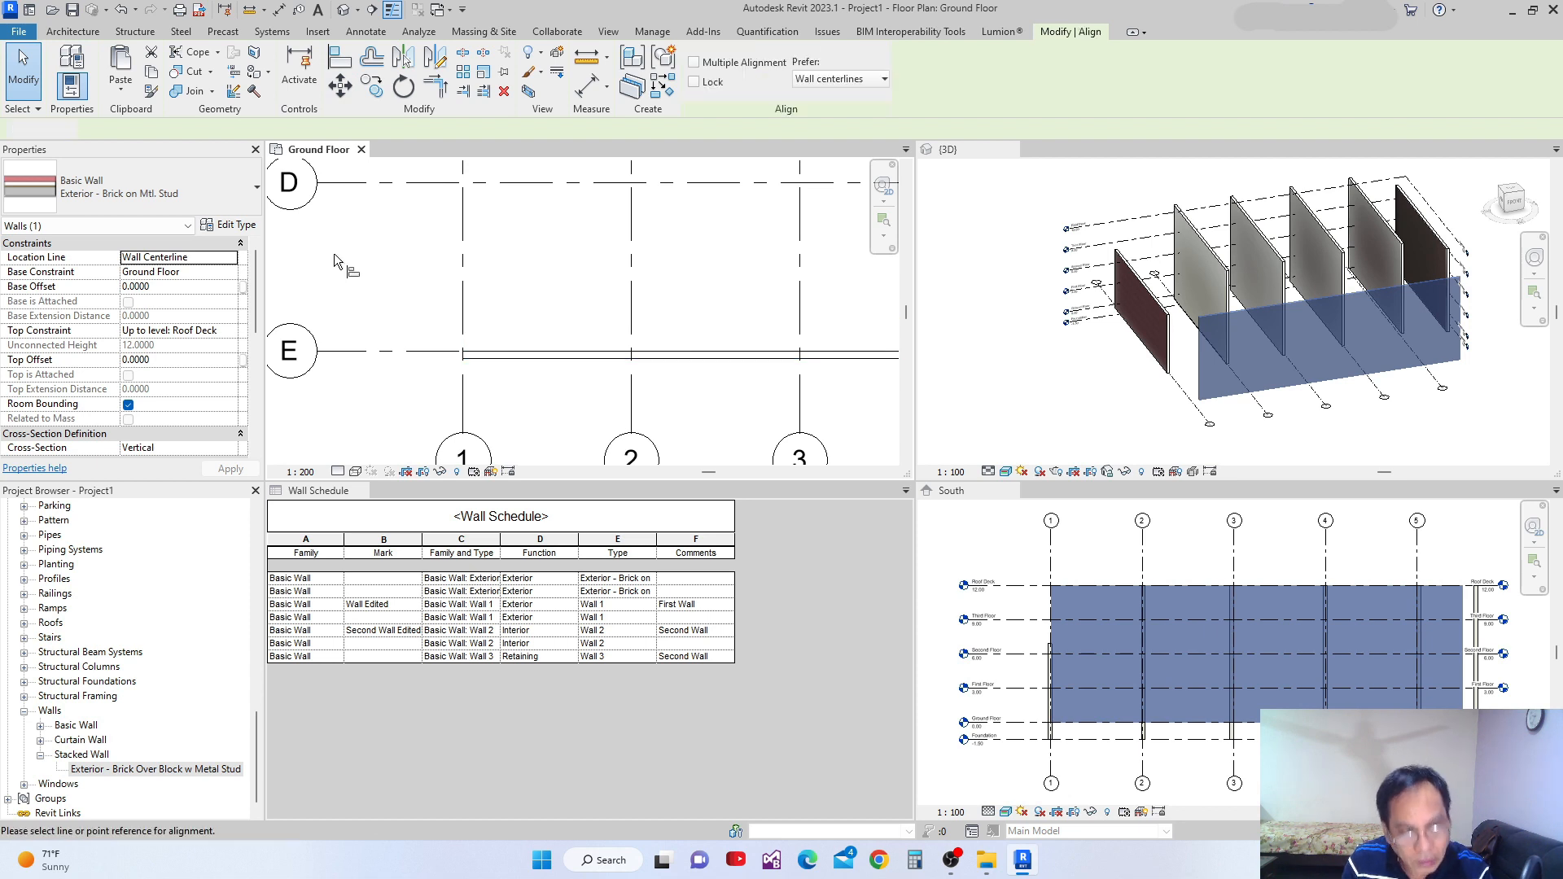
click(399, 354)
scroll(512, 358, up, 3)
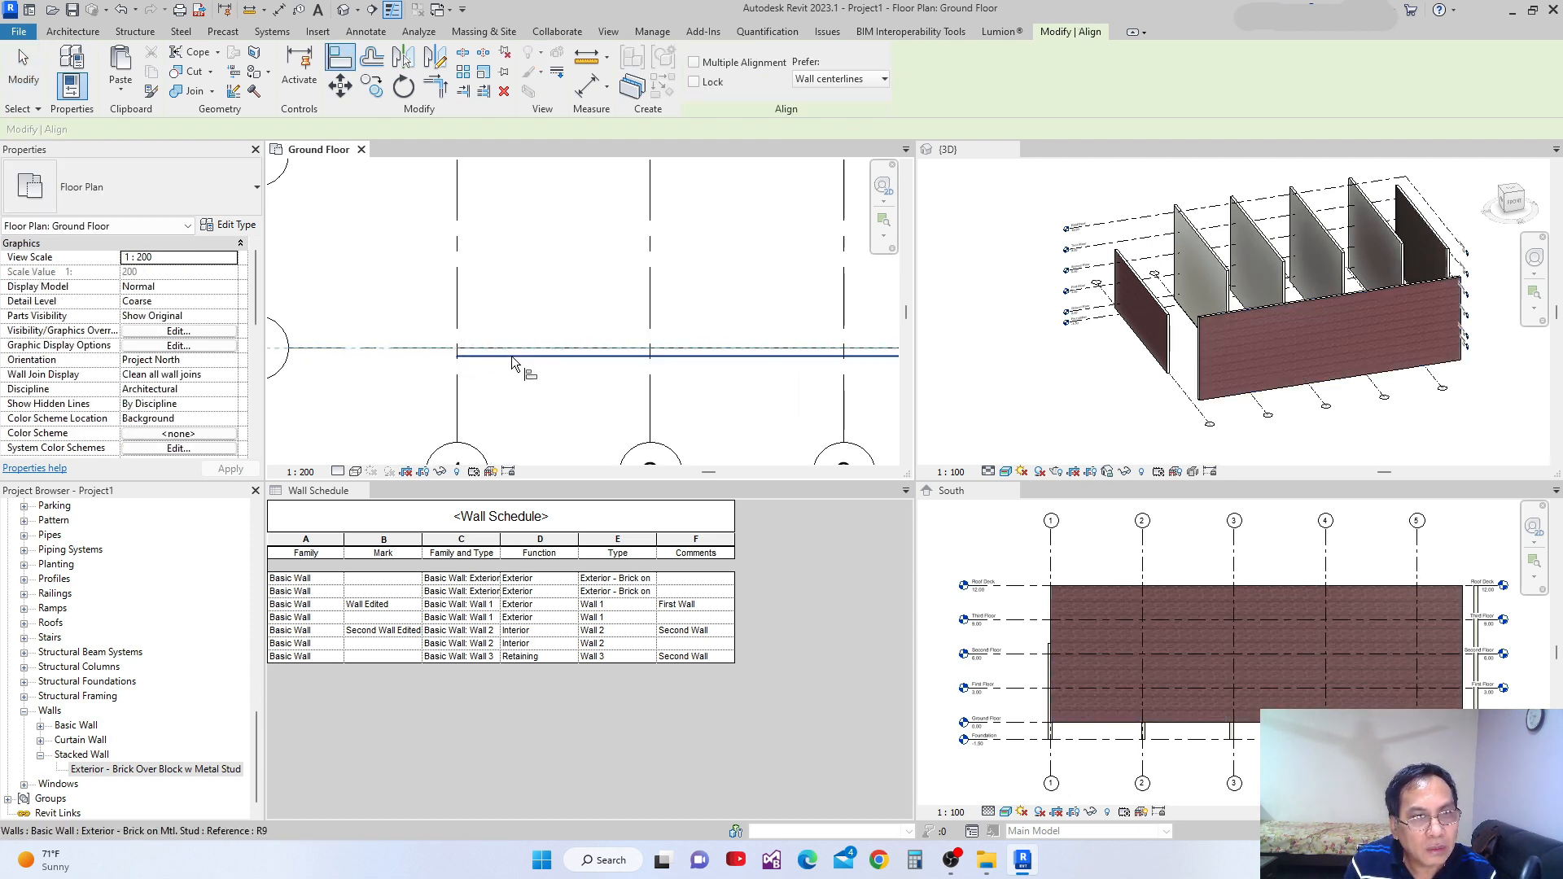
click(516, 358)
scroll(497, 349, up, 1)
scroll(408, 339, down, 3)
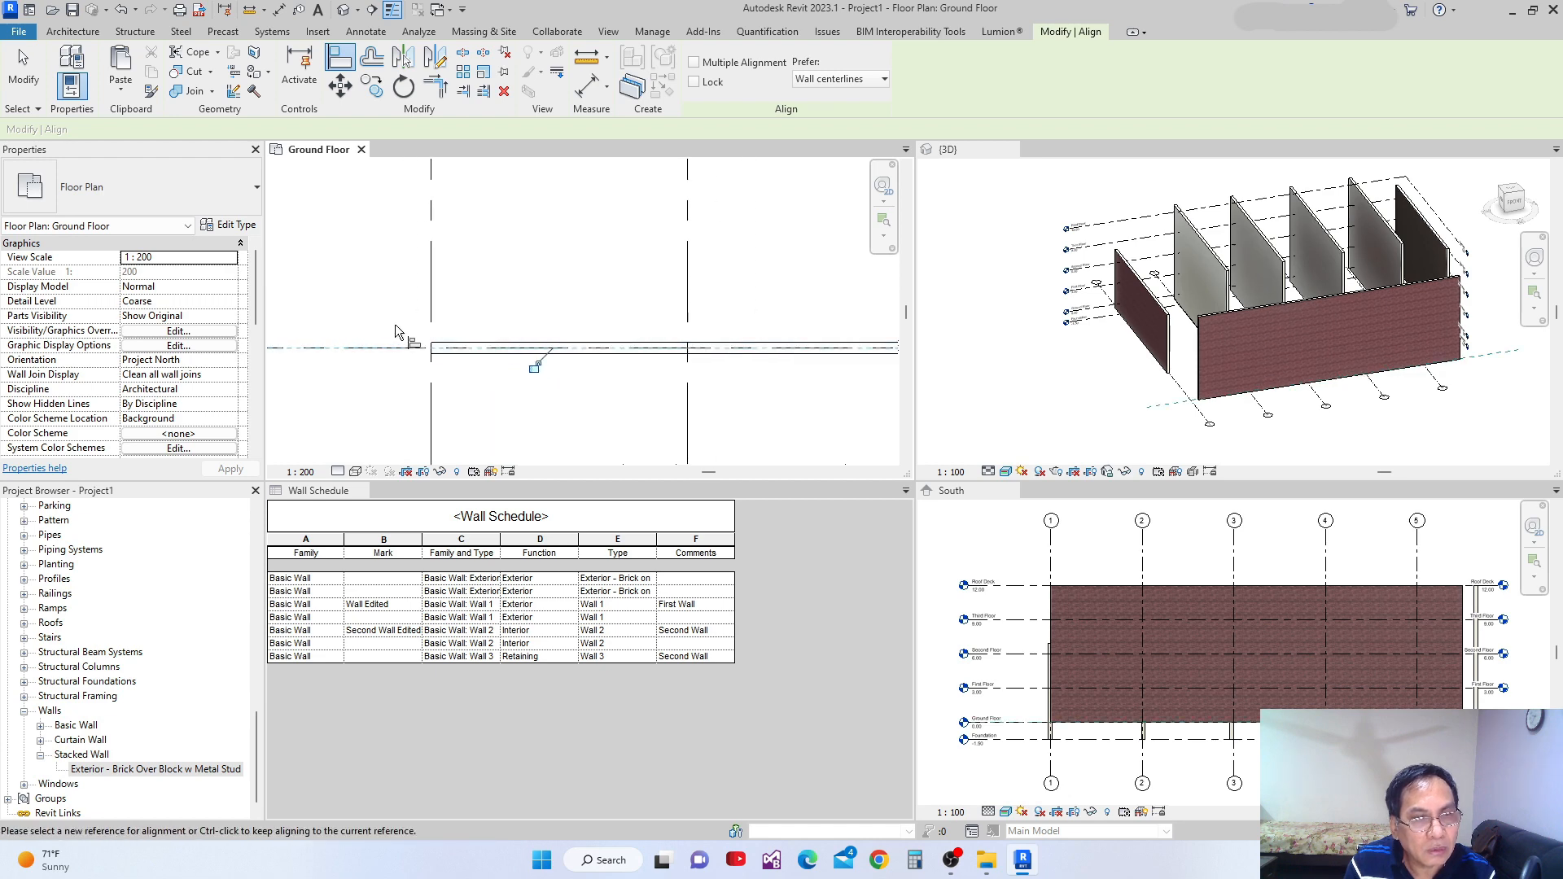
middle_drag(489, 349, 429, 361)
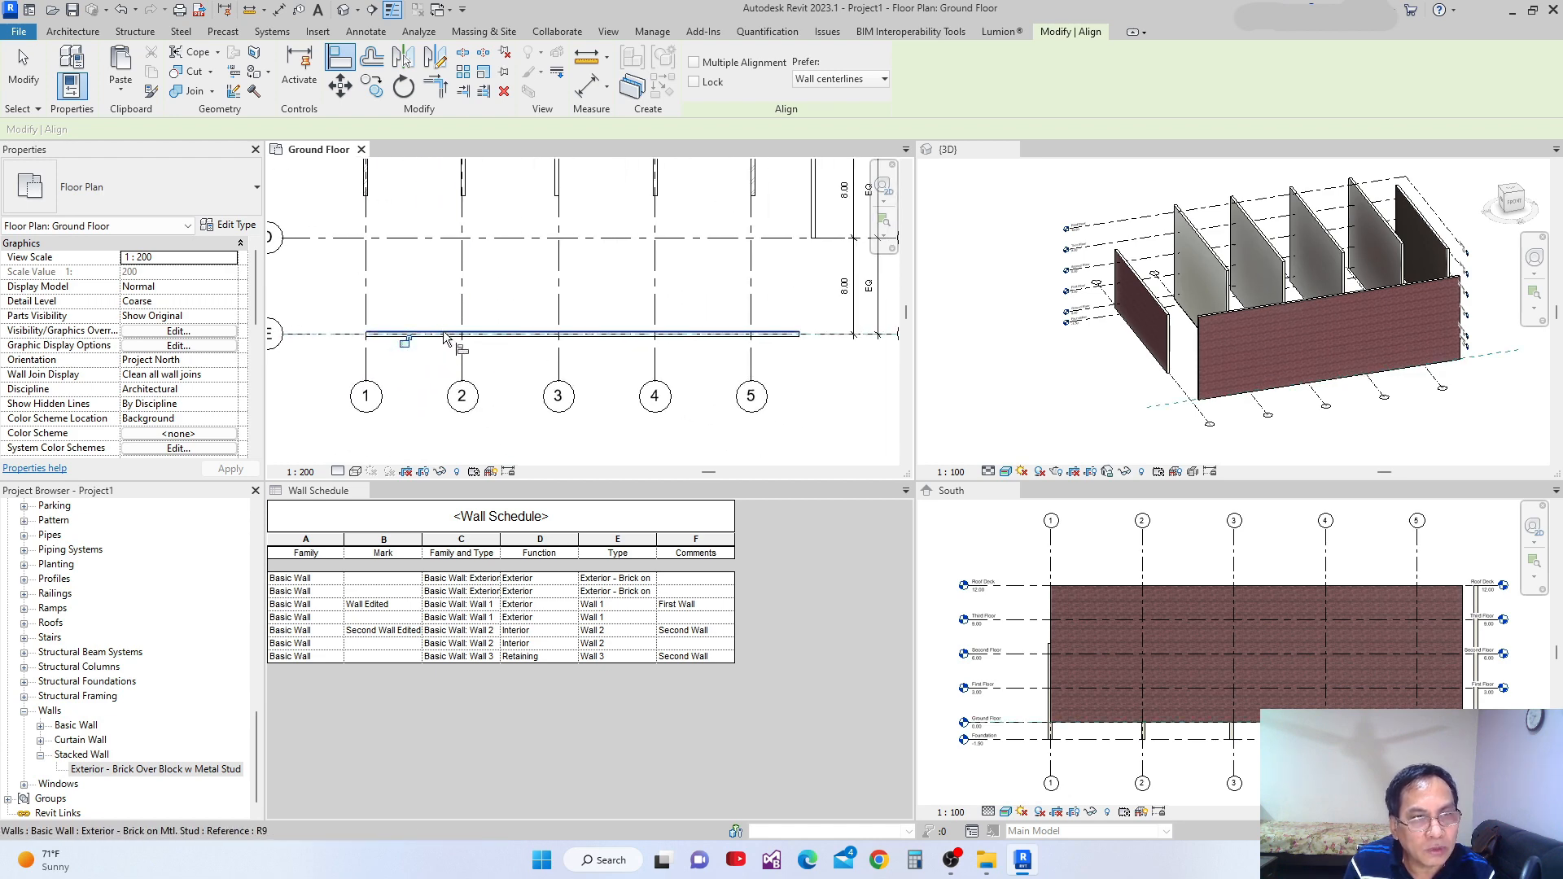
scroll(406, 343, up, 2)
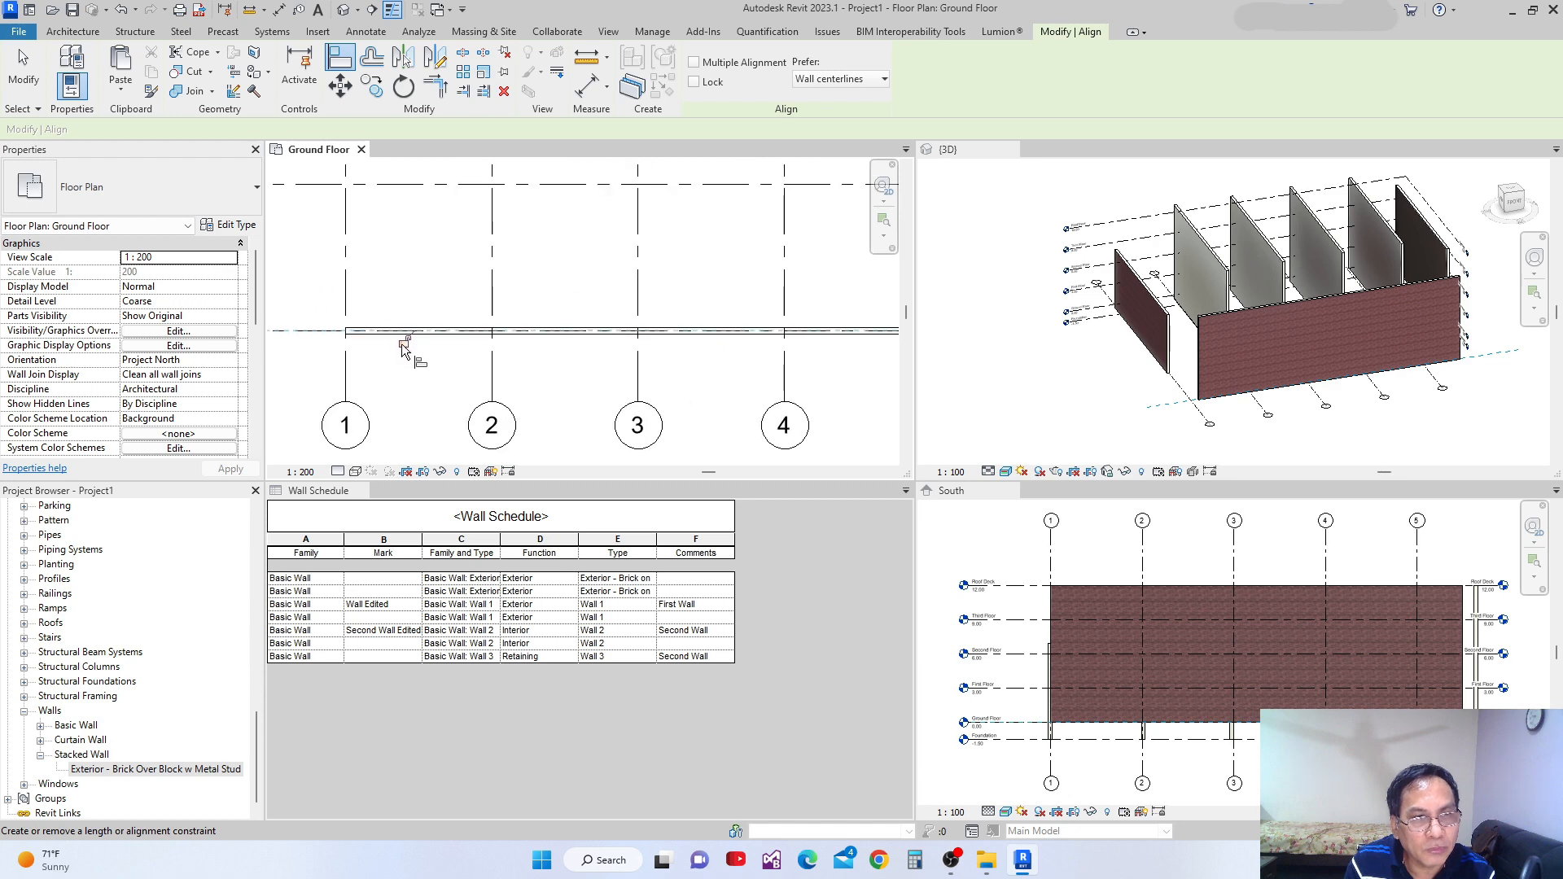
scroll(403, 345, up, 1)
scroll(402, 344, down, 3)
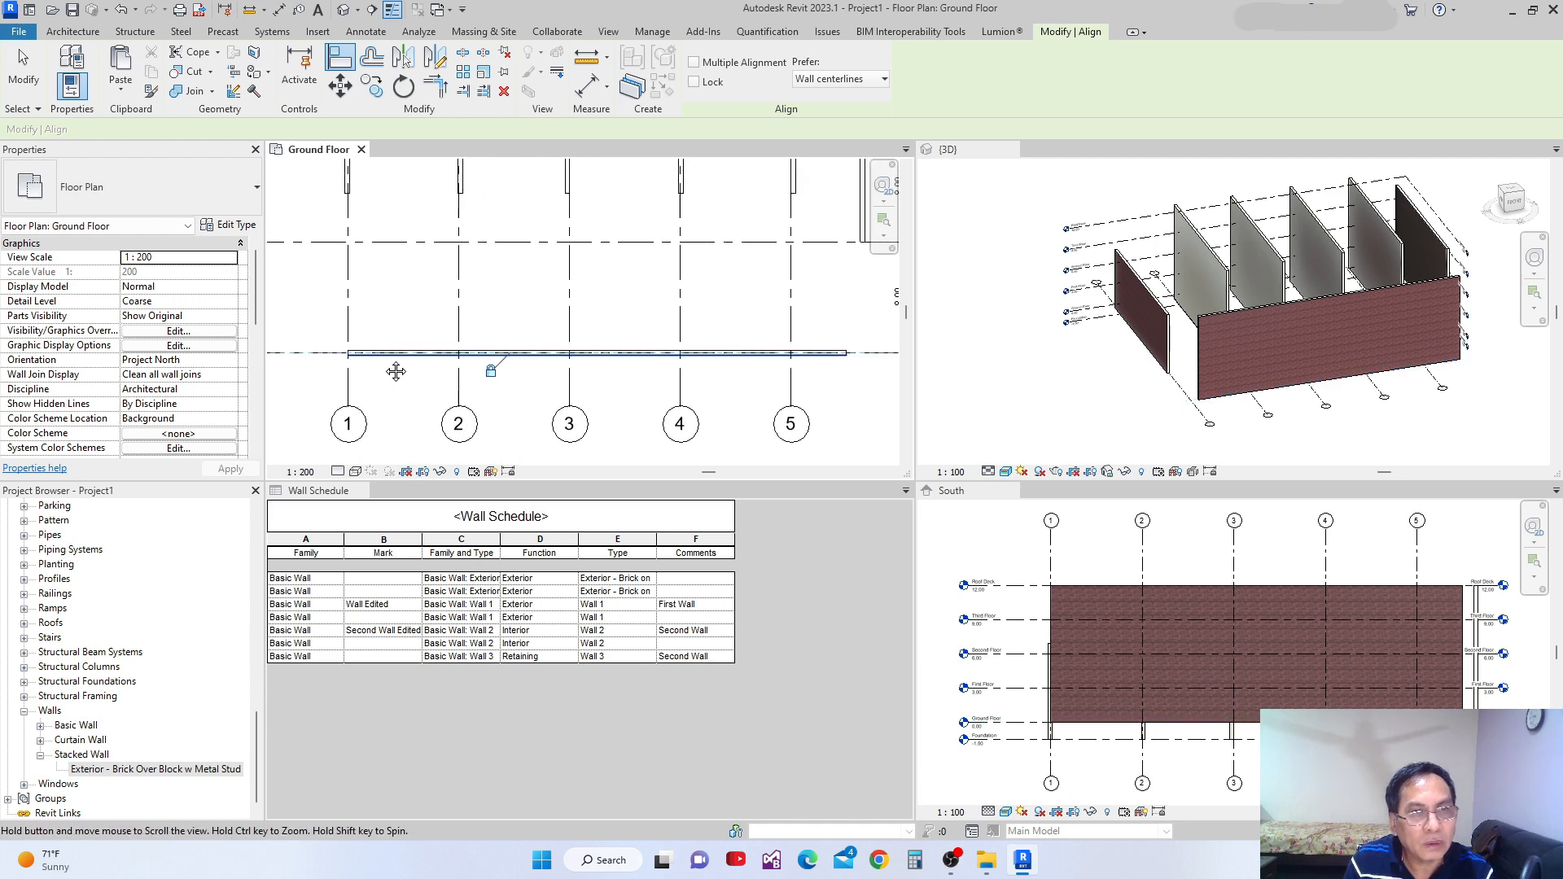
key(Escape)
Flip the orientation of the wall on grid E so its brick face points toward the inner walls
click(394, 355)
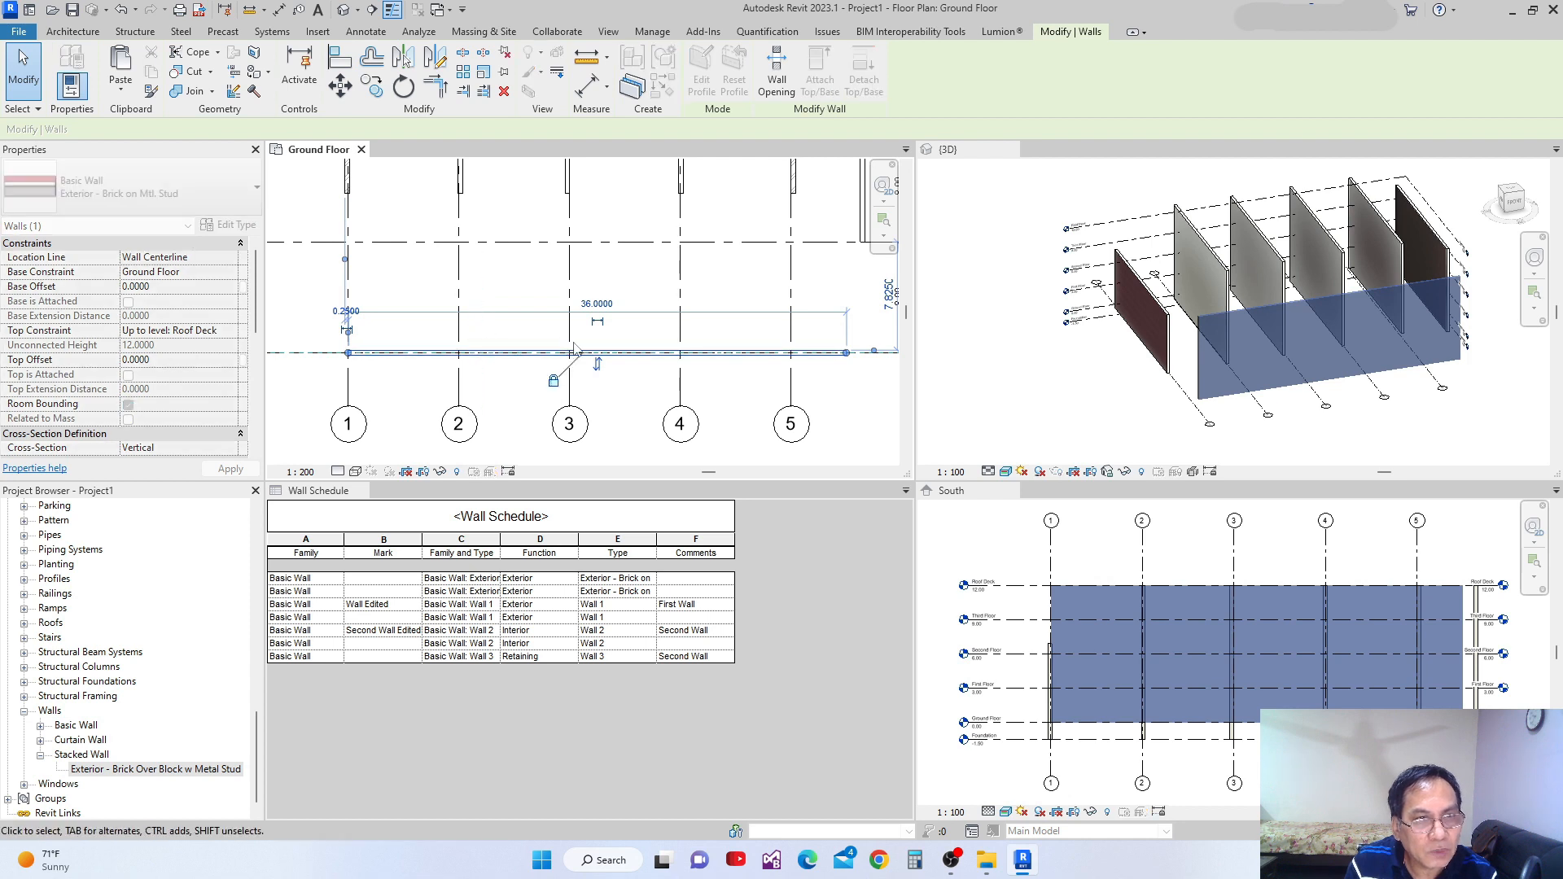
middle_drag(594, 363, 535, 352)
scroll(533, 352, up, 2)
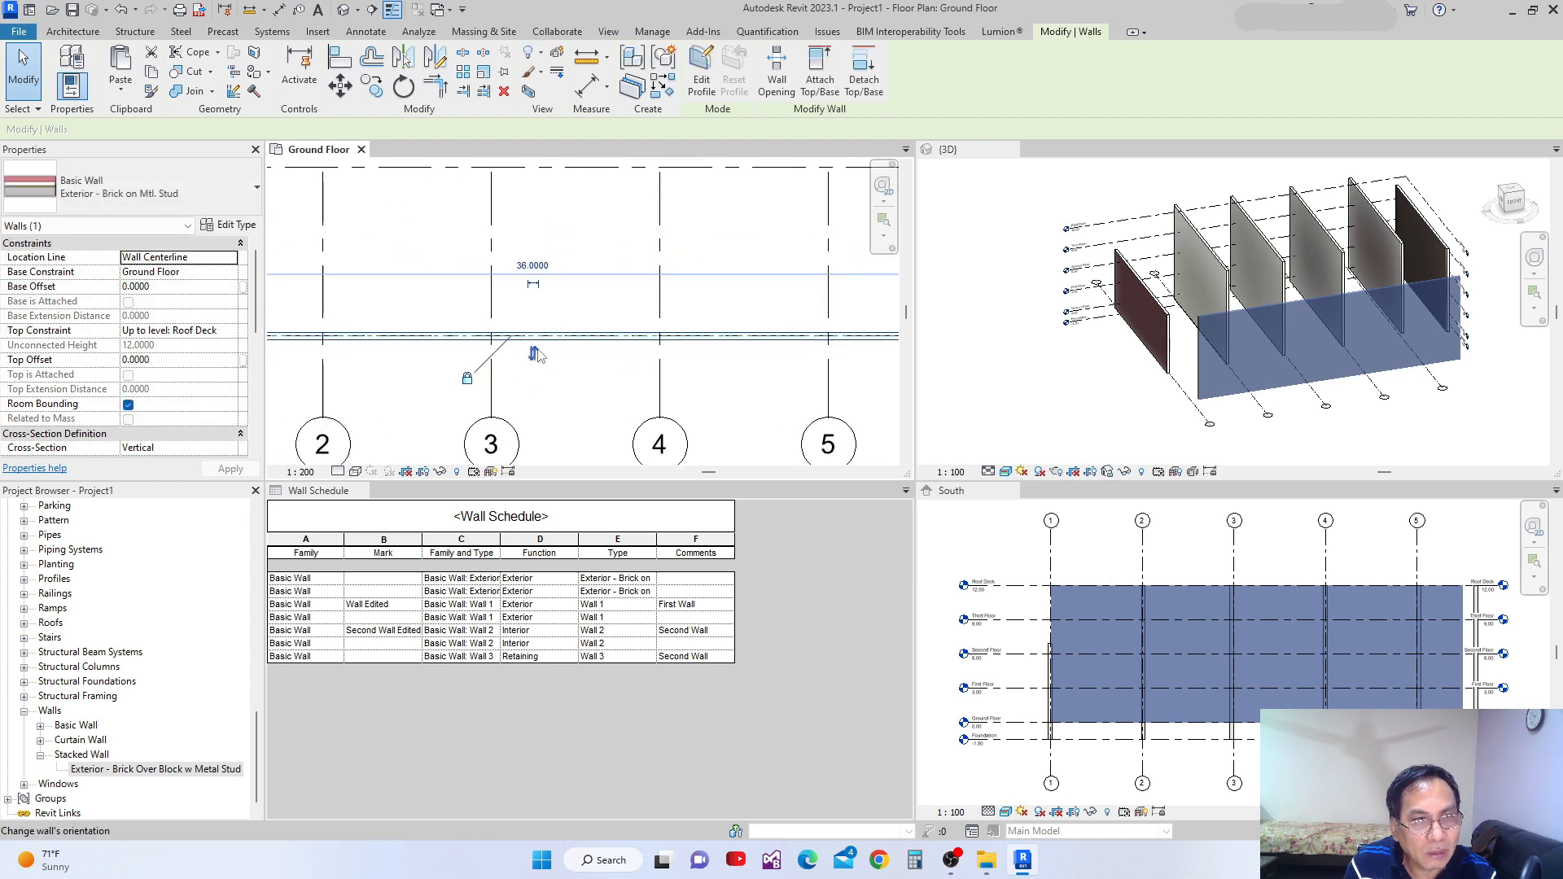
scroll(533, 354, down, 4)
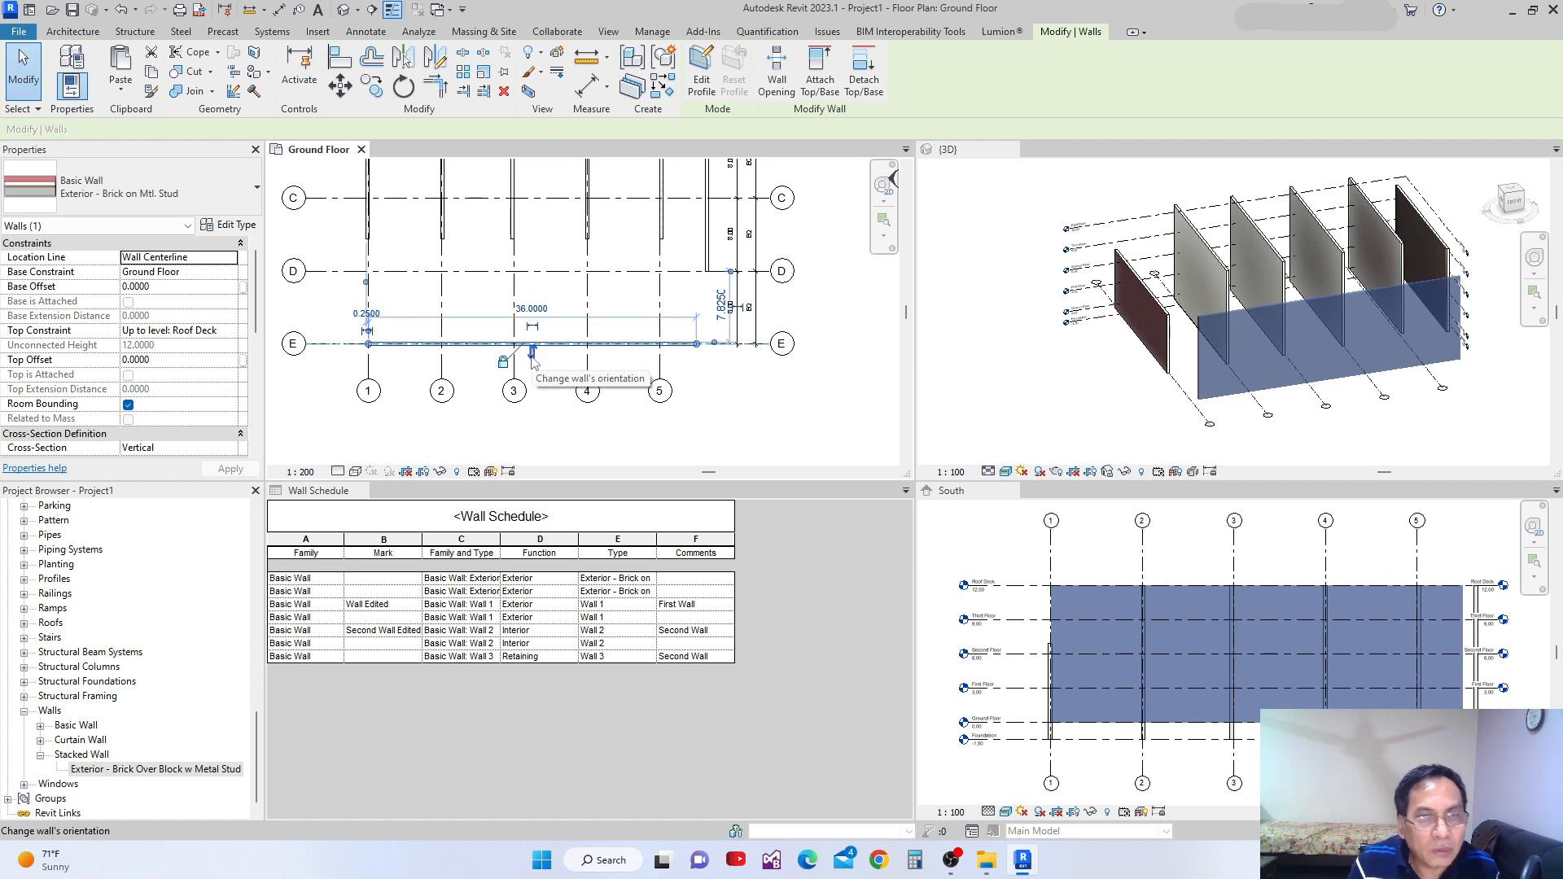
click(533, 355)
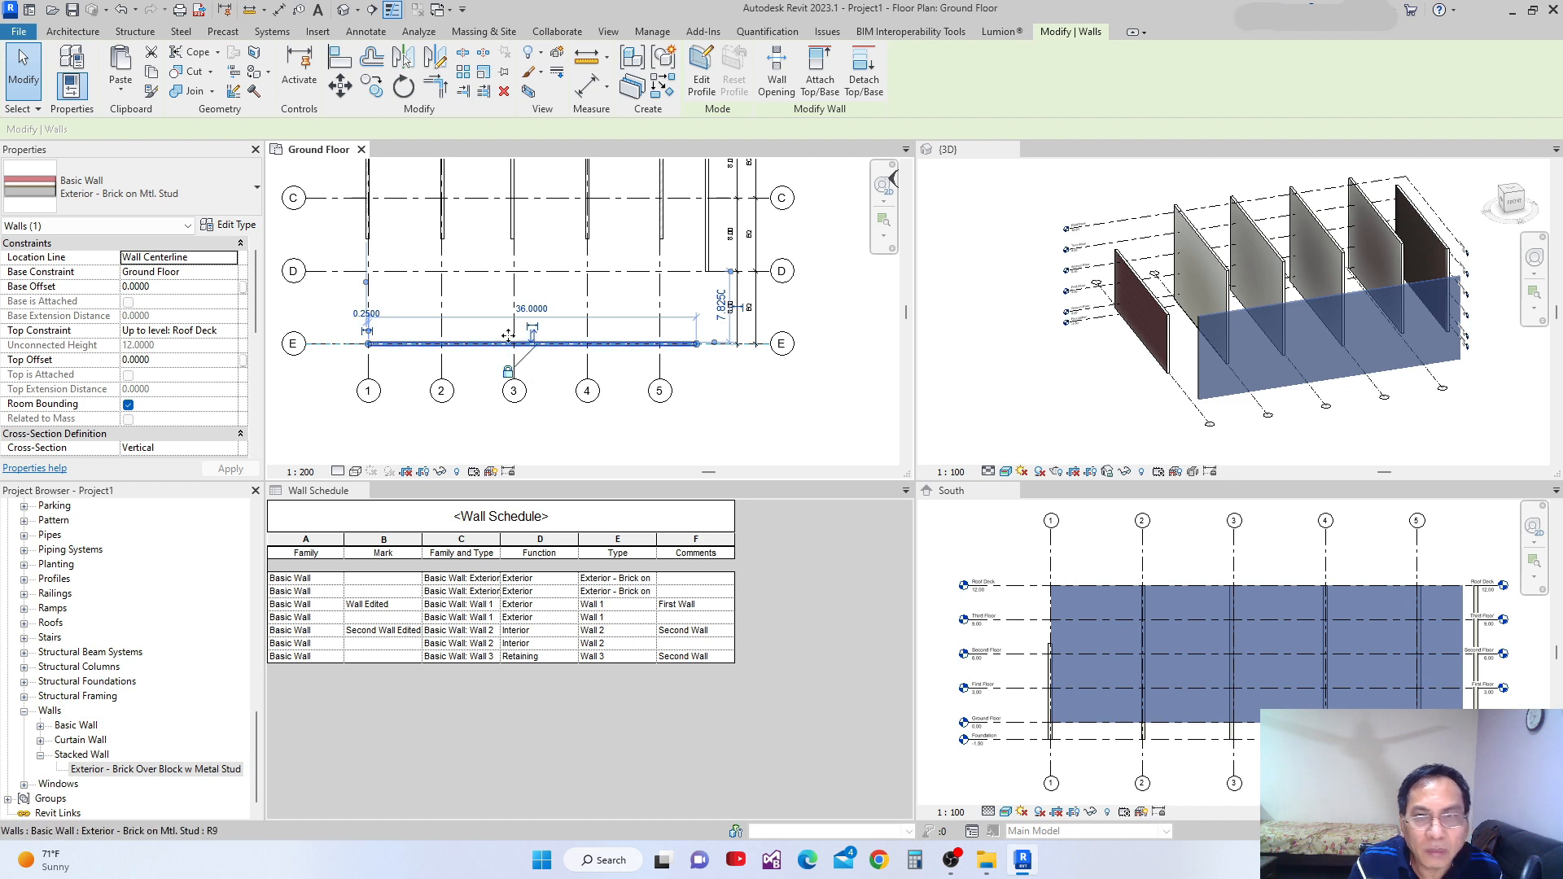
click(1008, 371)
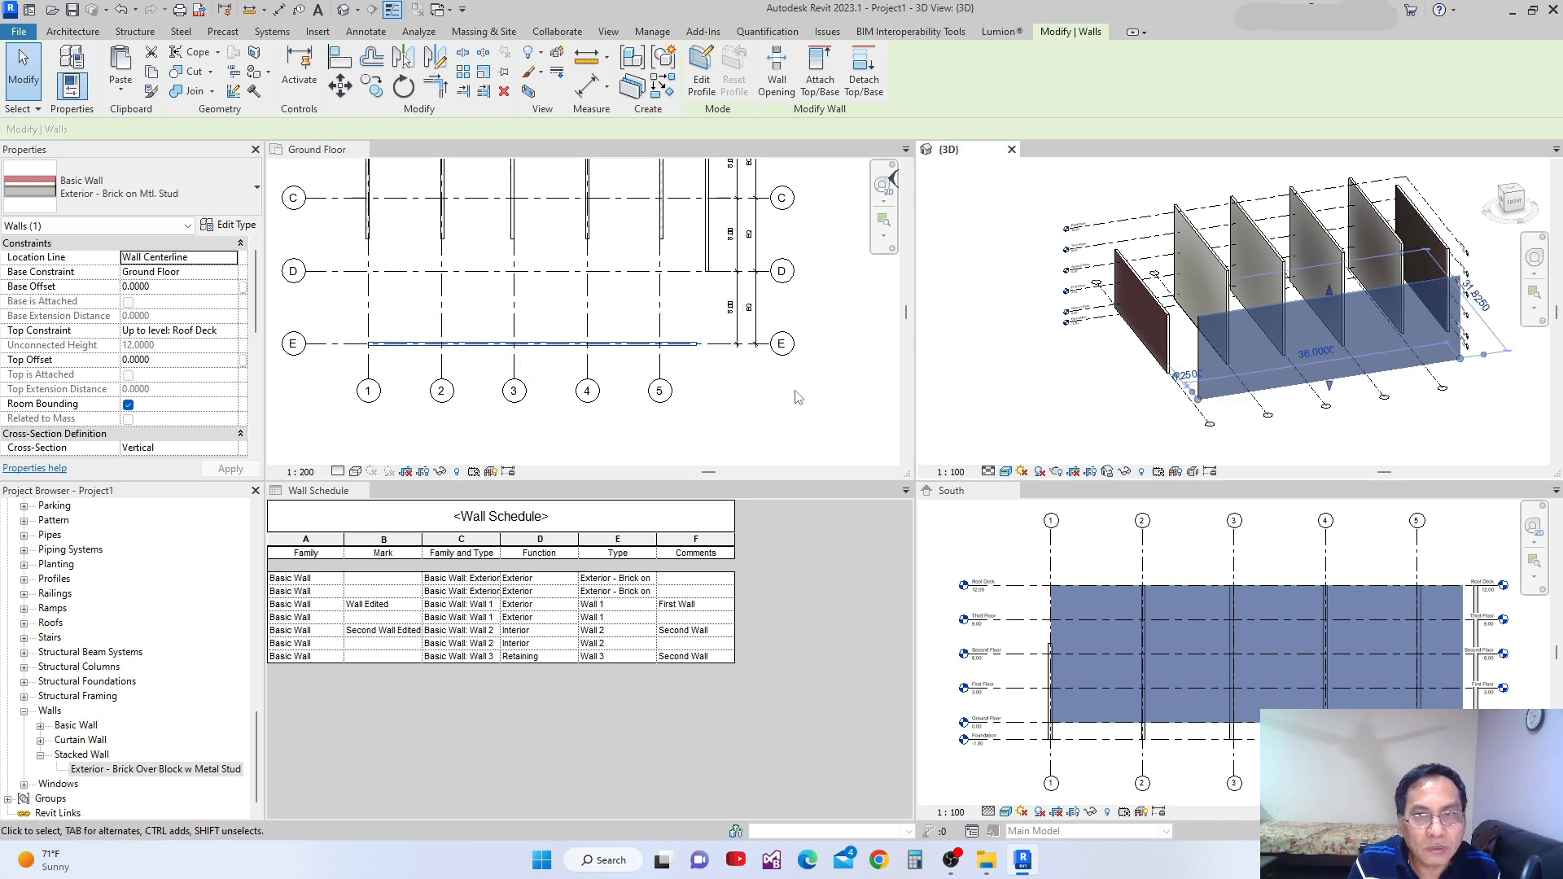
click(824, 379)
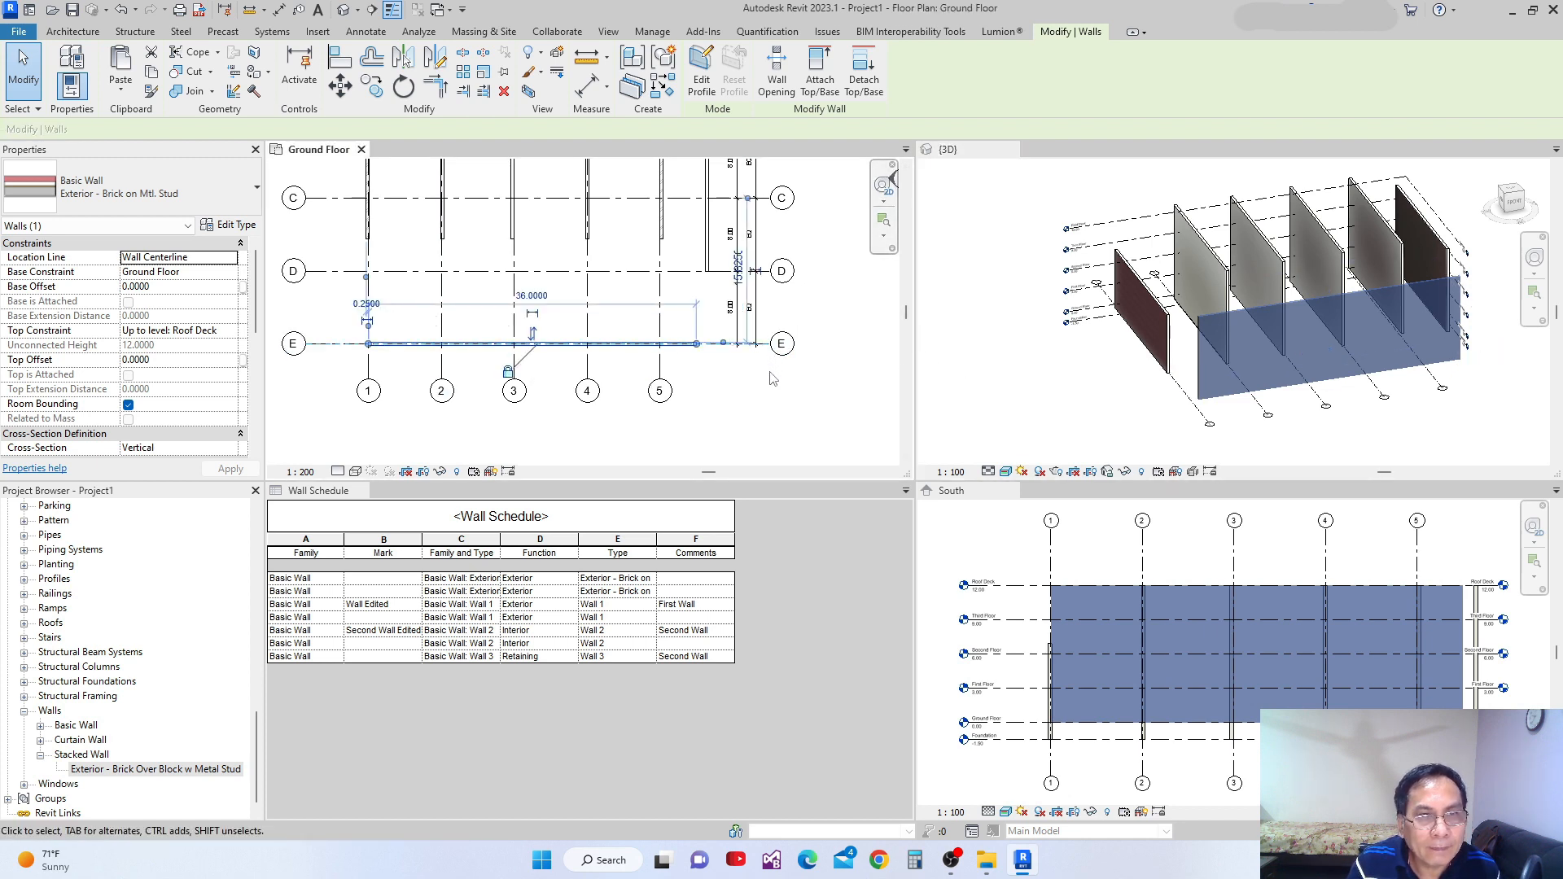
click(773, 378)
Flip the wall on grid E back so its brick face points outward, away from the inner walls
middle_drag(677, 345, 750, 343)
scroll(602, 337, up, 2)
middle_drag(606, 321, 601, 296)
scroll(601, 296, up, 1)
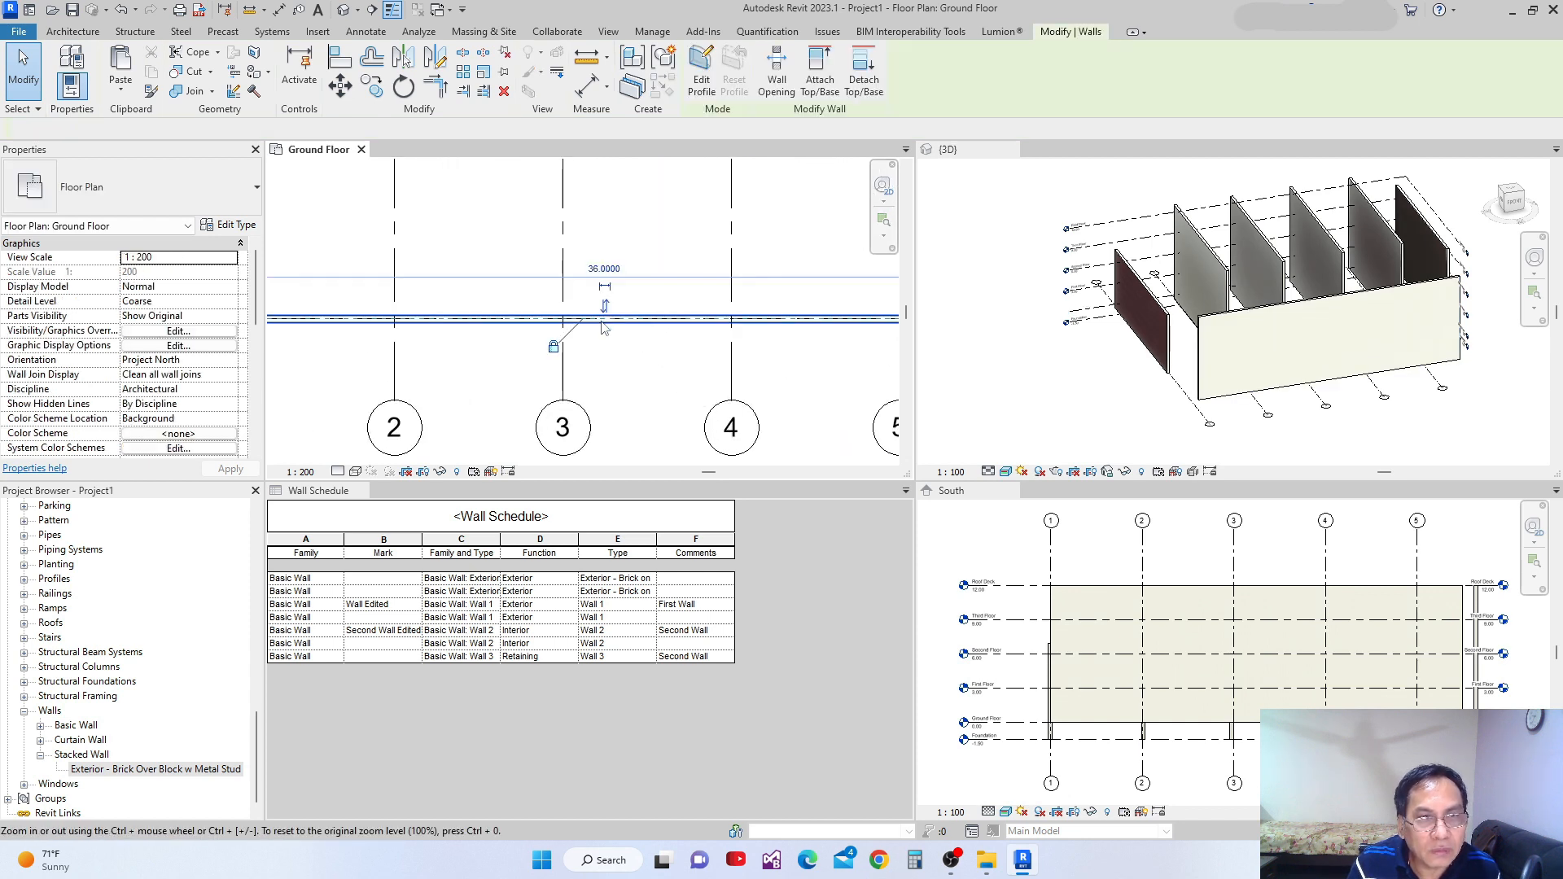
click(604, 318)
scroll(634, 315, down, 3)
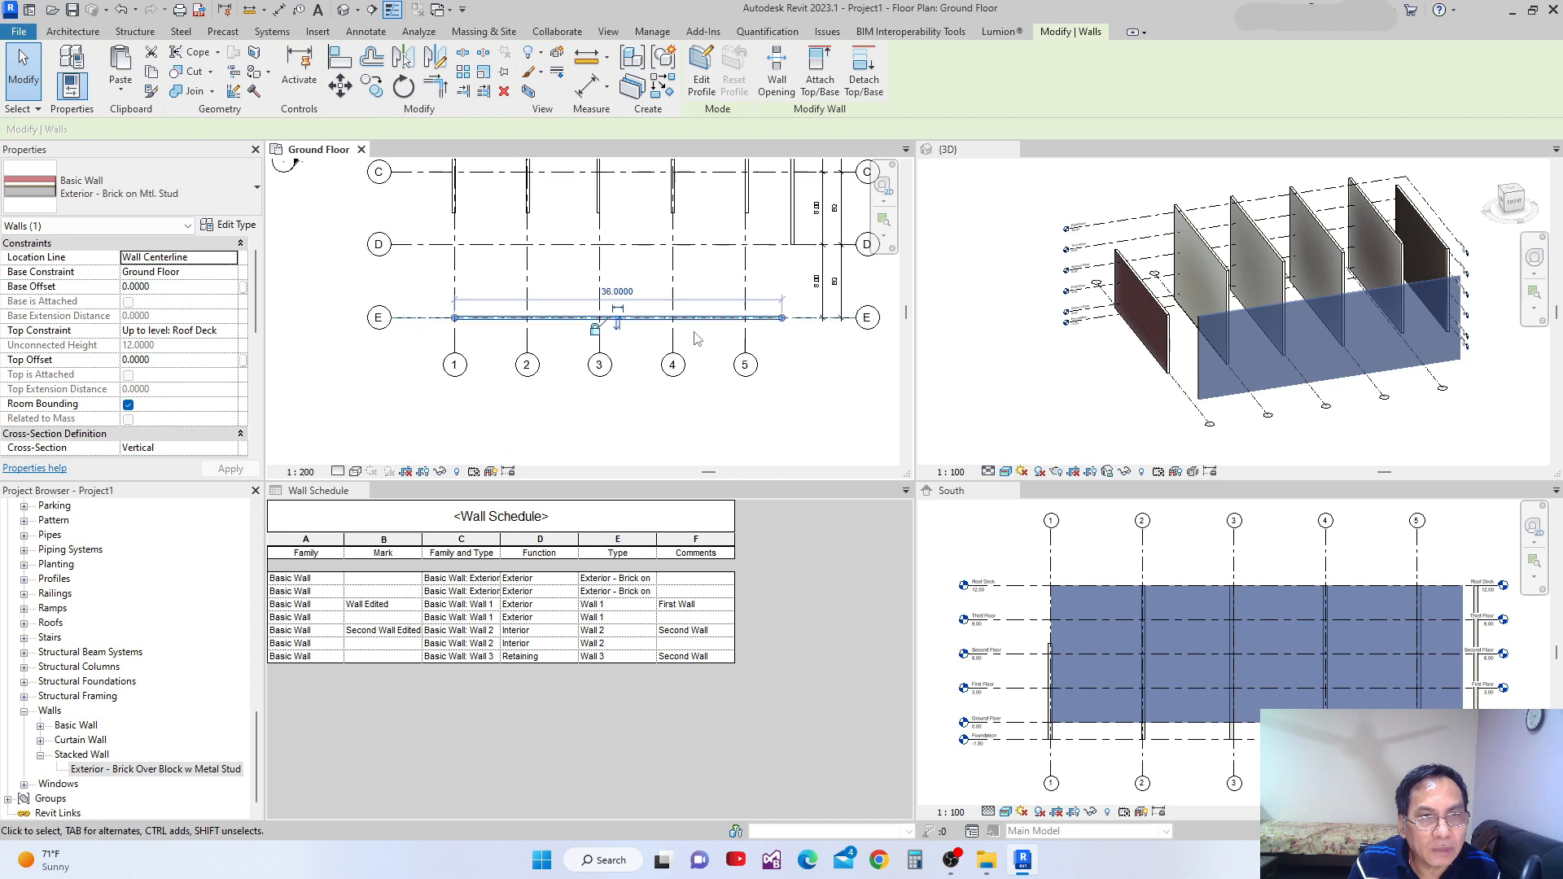
Delete the separate vertical wall beyond grid 5
middle_drag(756, 375, 735, 414)
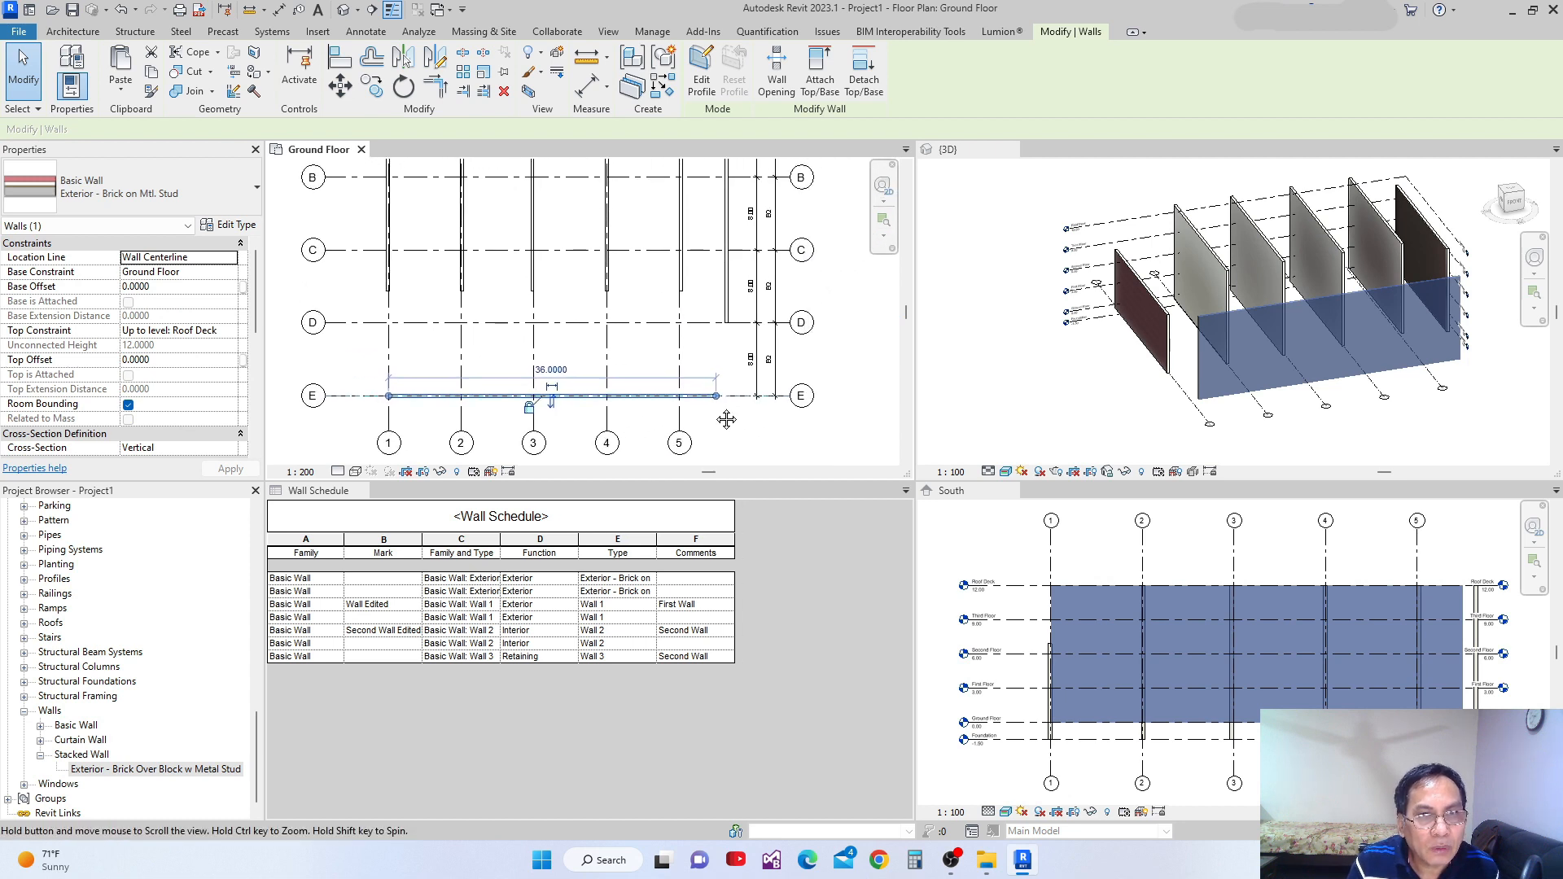
click(731, 309)
key(Delete)
Offset a copy of the wall on grid 5 by 1.0000 to the side away from grid 4
middle_drag(465, 323, 543, 257)
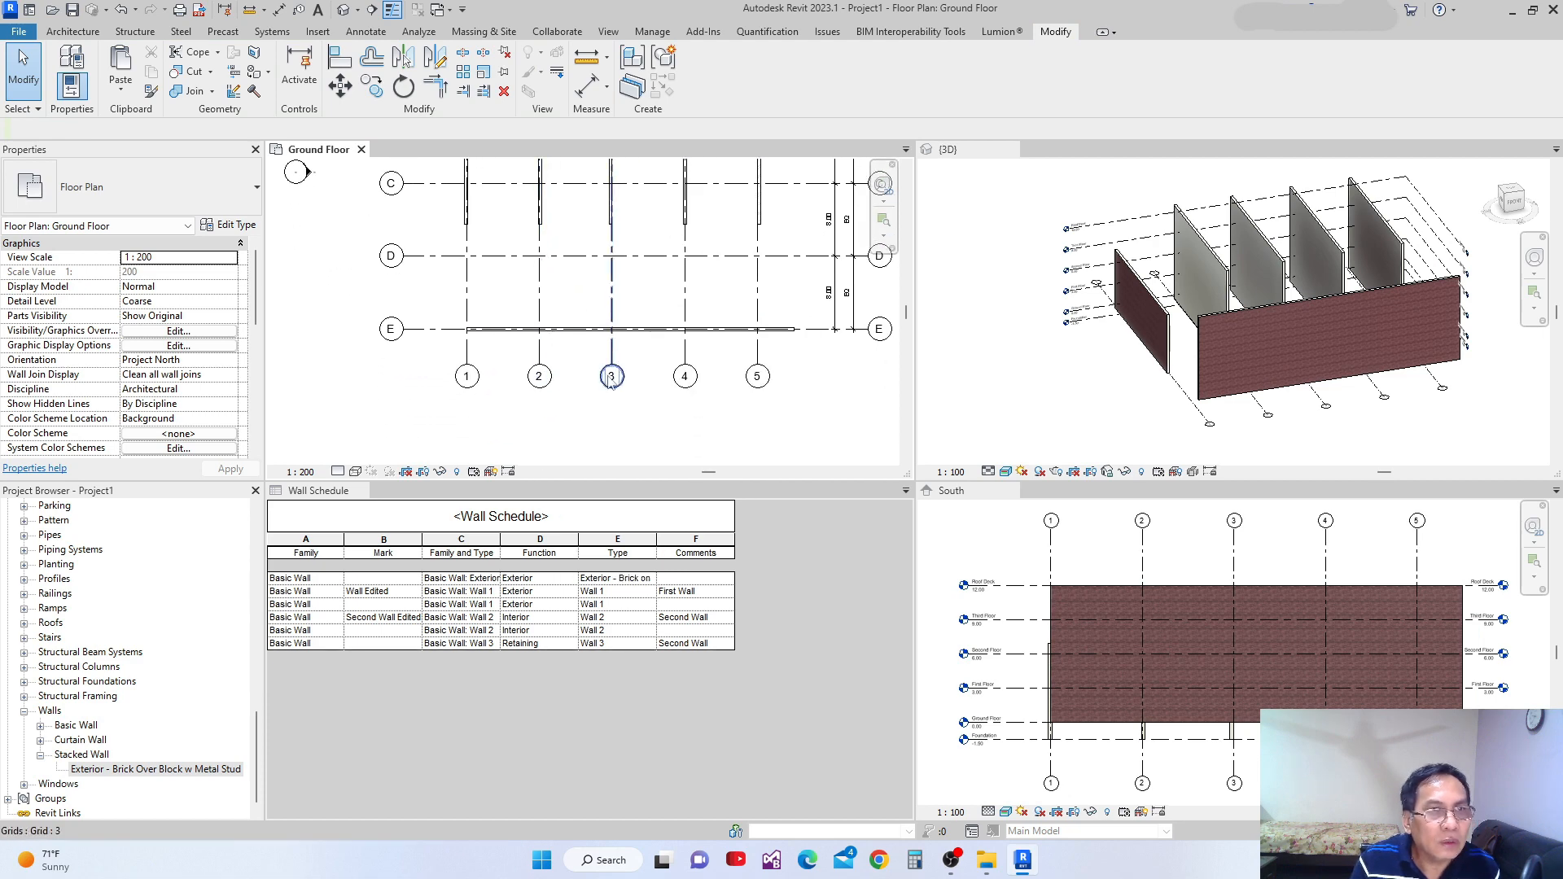
middle_drag(553, 356, 525, 361)
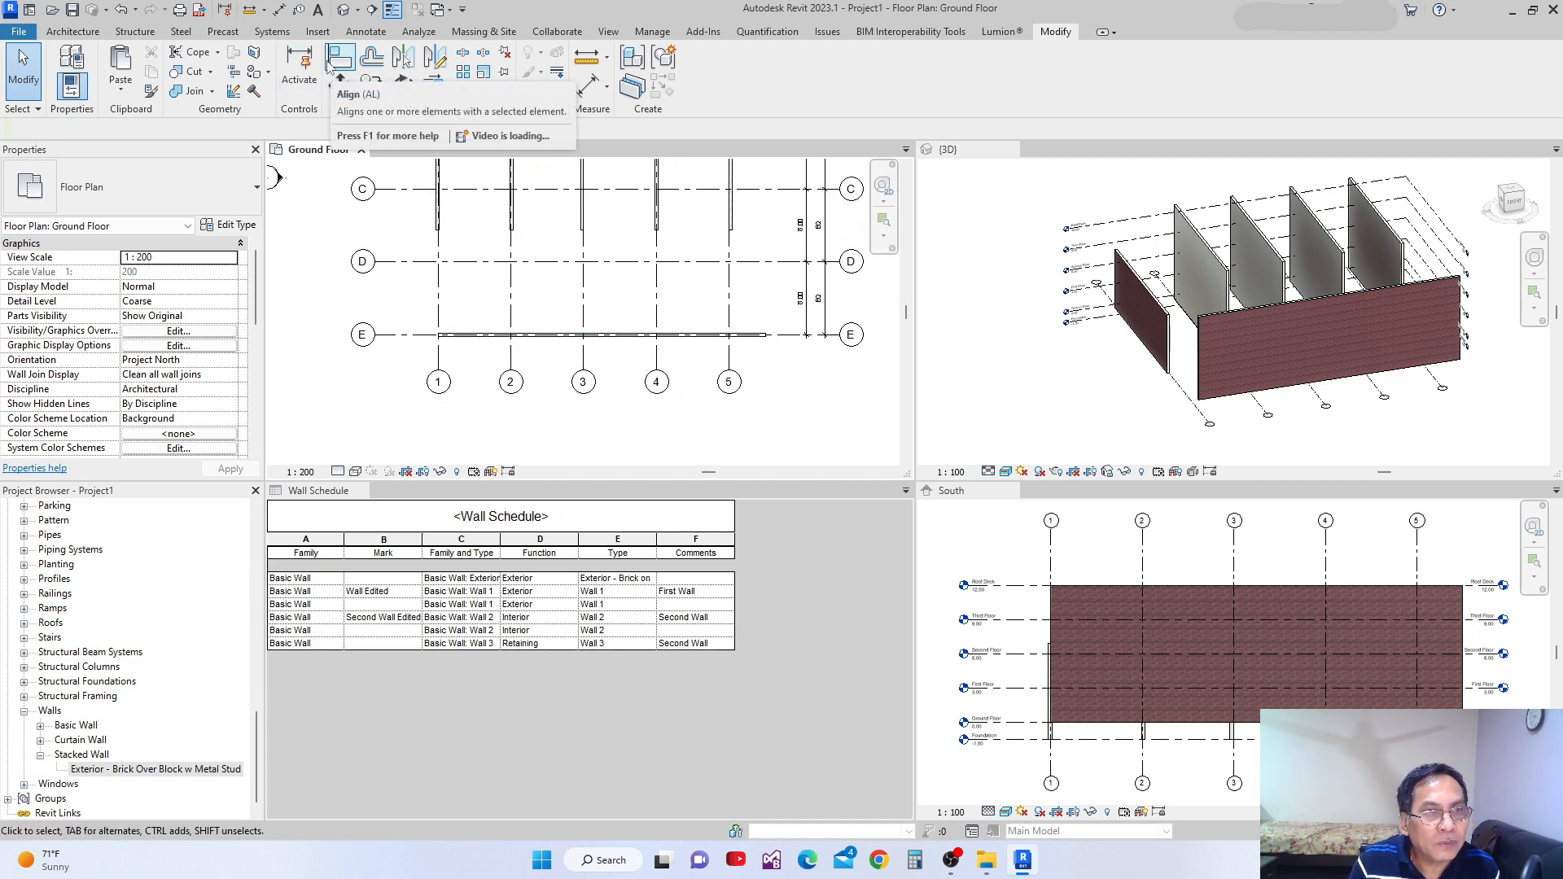
click(371, 64)
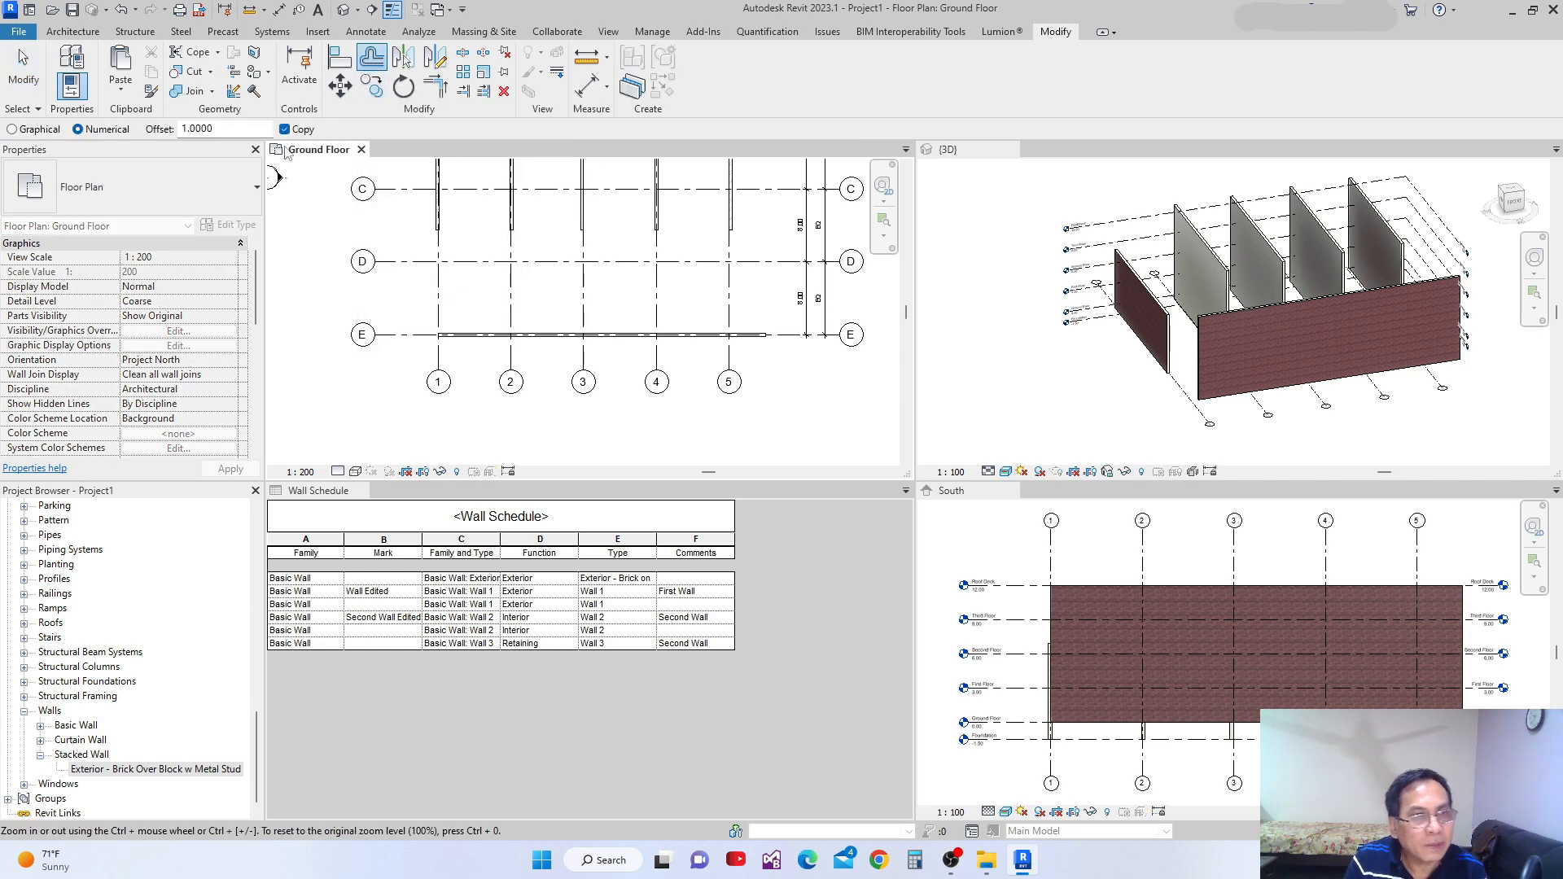
middle_drag(419, 260, 389, 304)
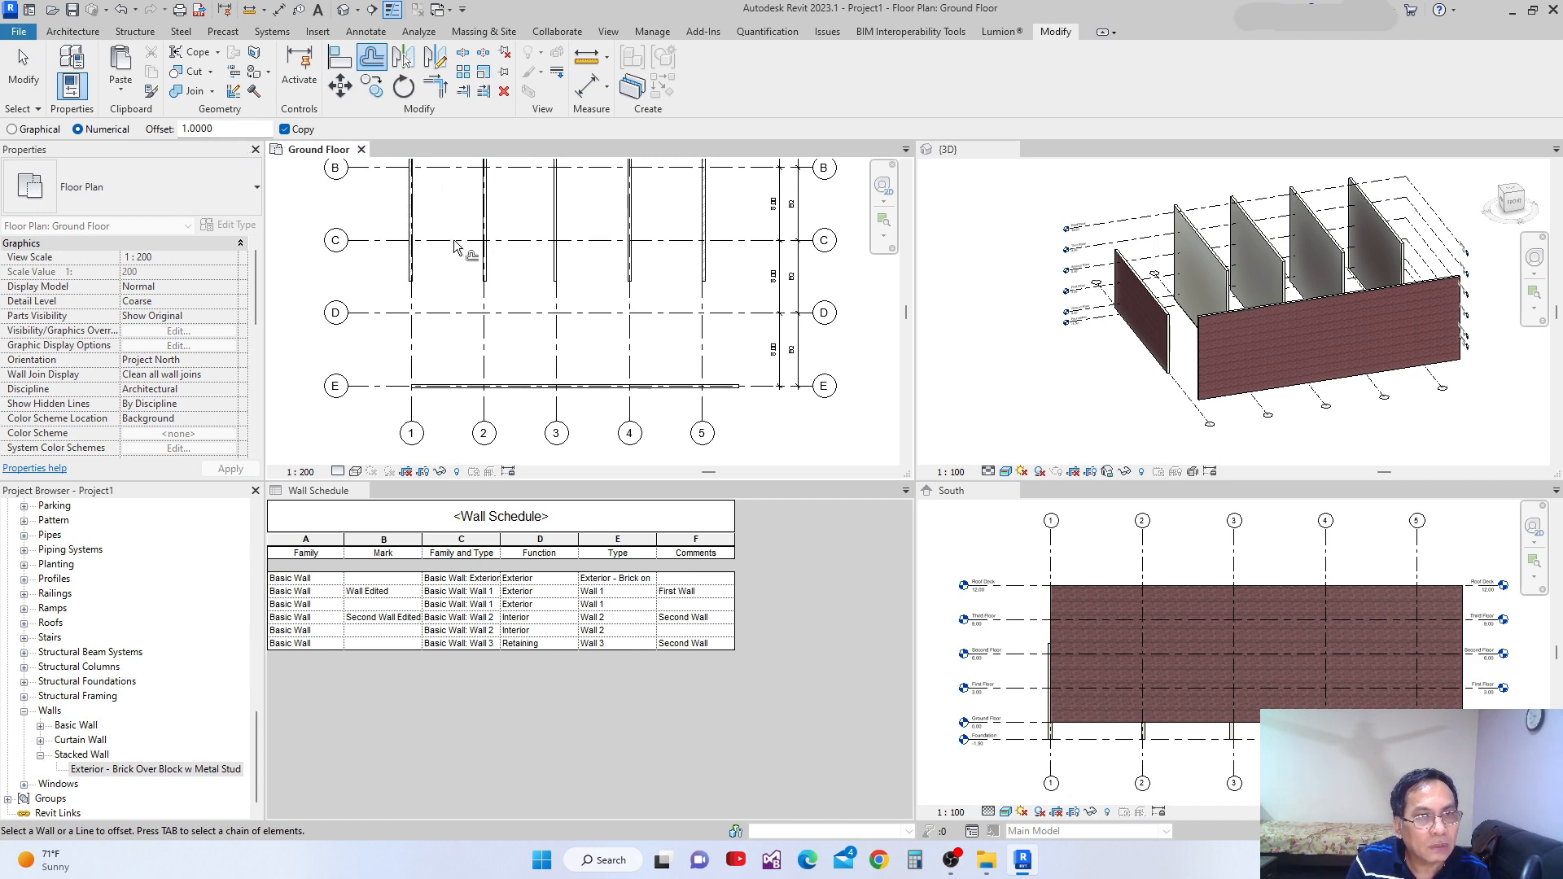
middle_drag(735, 339, 689, 395)
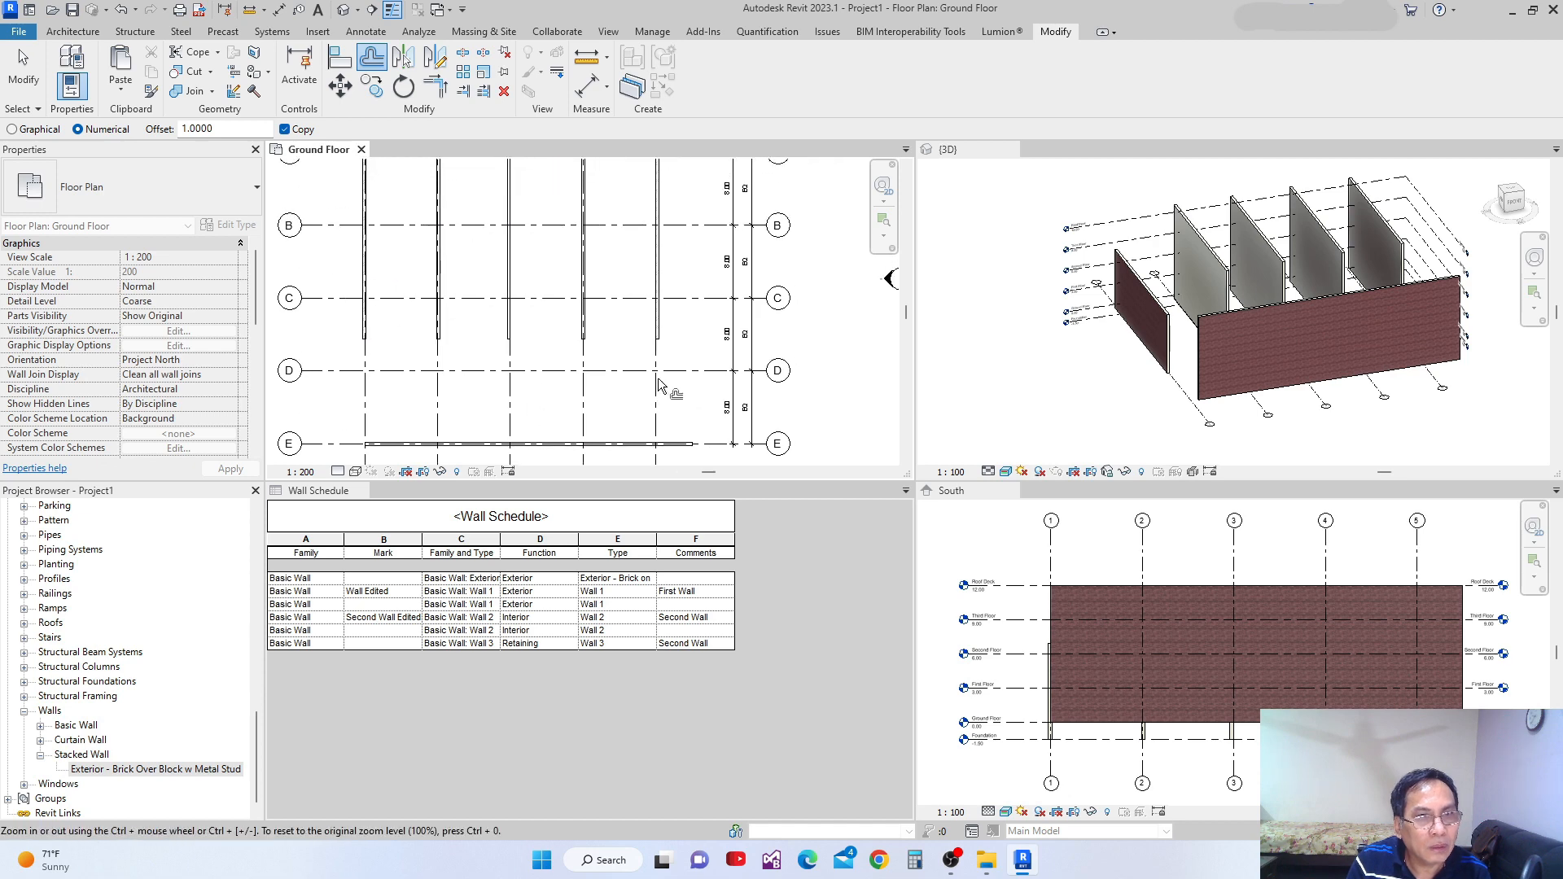
scroll(668, 328, up, 2)
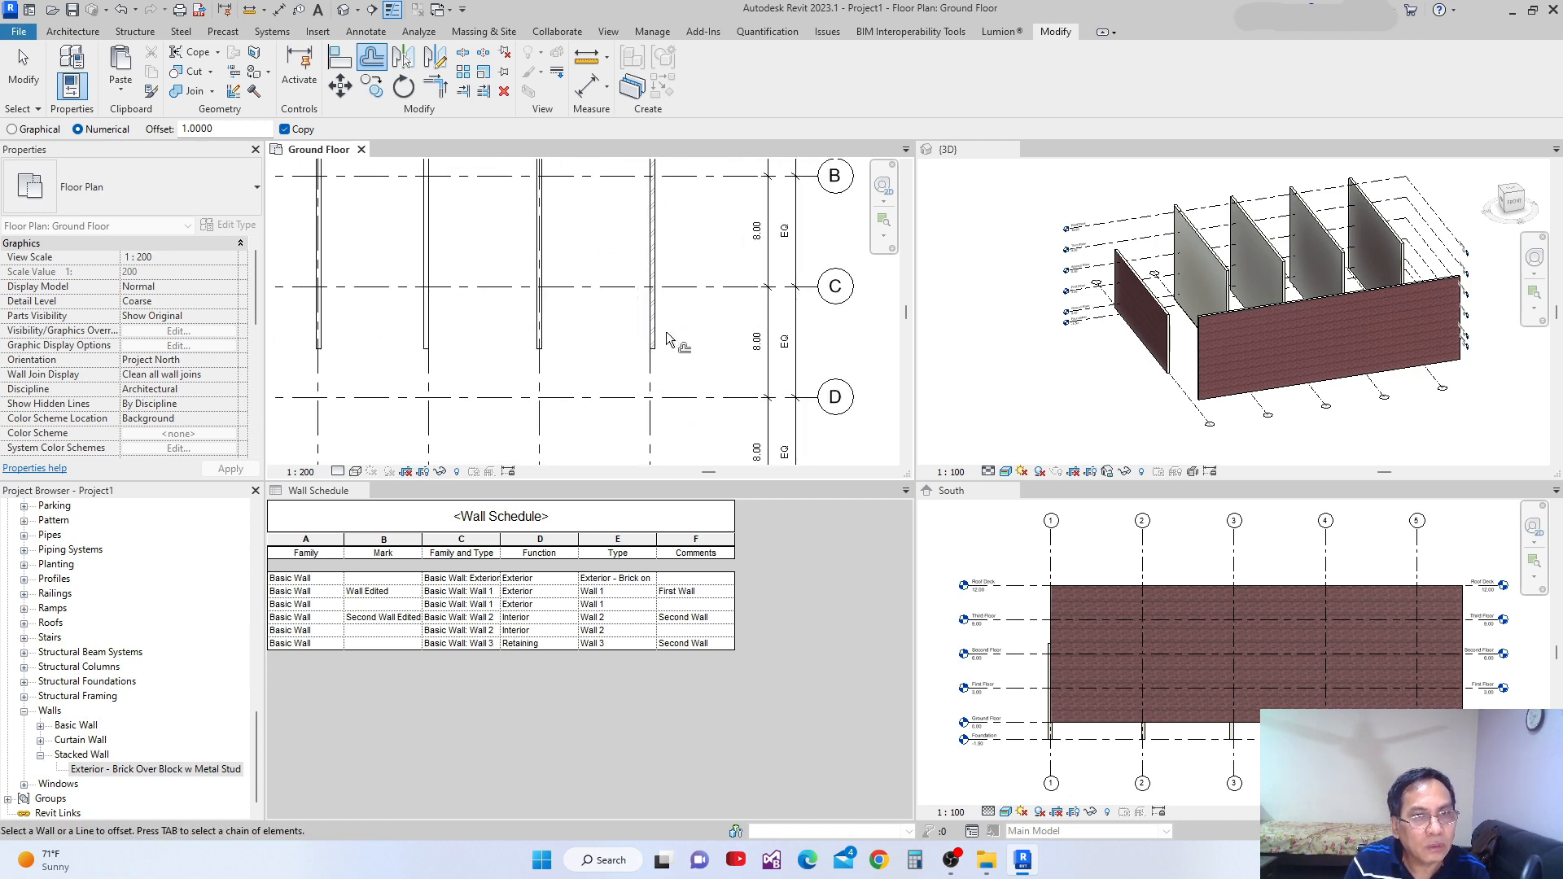
scroll(666, 331, up, 3)
click(651, 326)
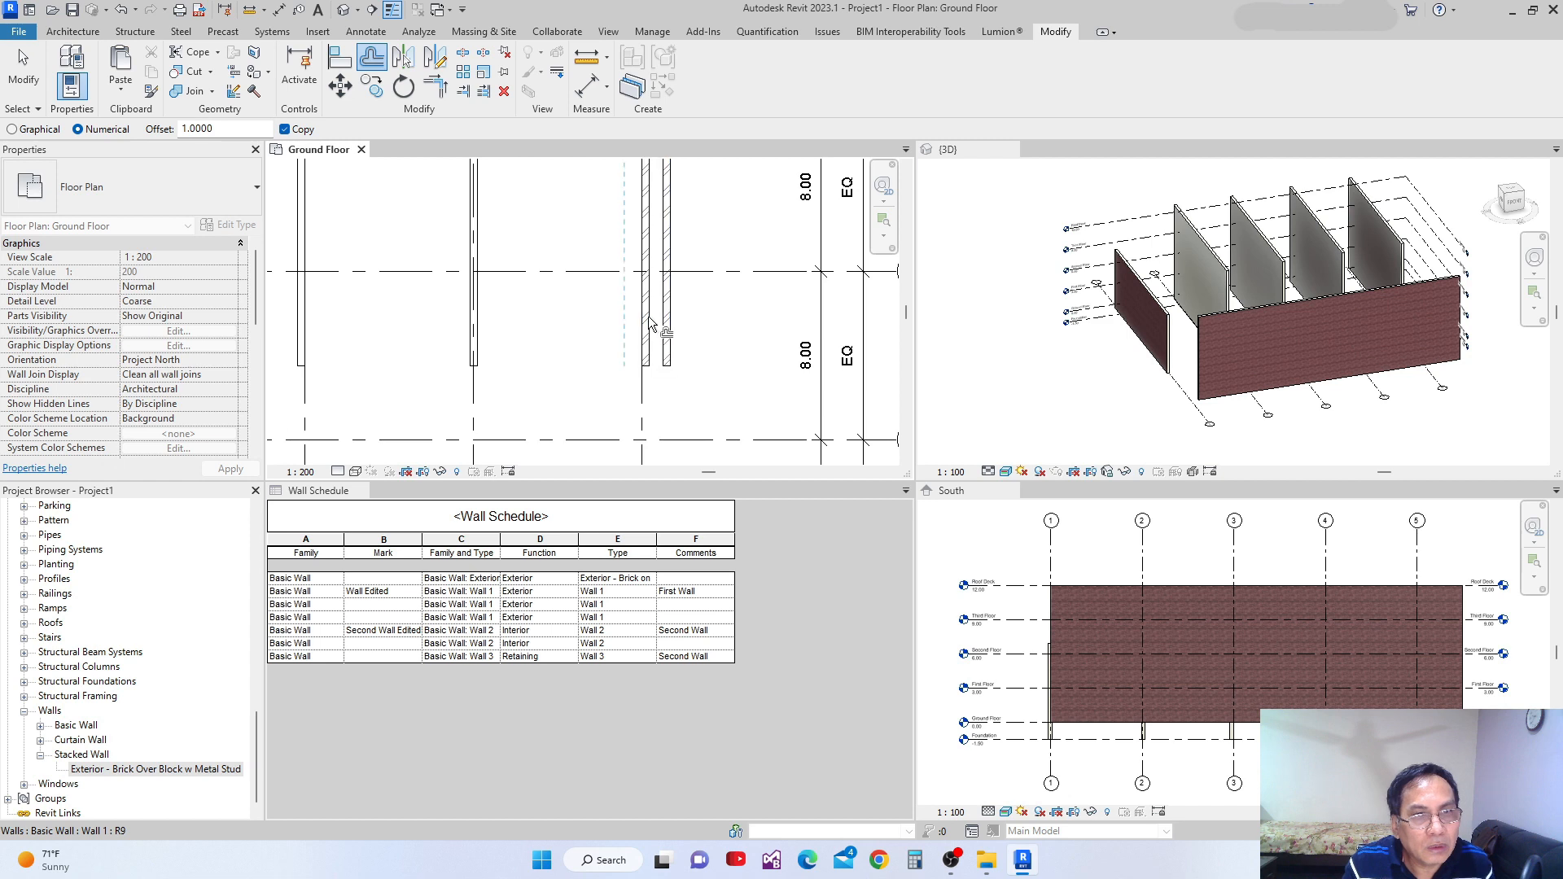
Offset a copy of the new wall beside grid 5 by 5.0000, farther away from grid 5
scroll(688, 330, down, 2)
middle_drag(691, 339, 638, 379)
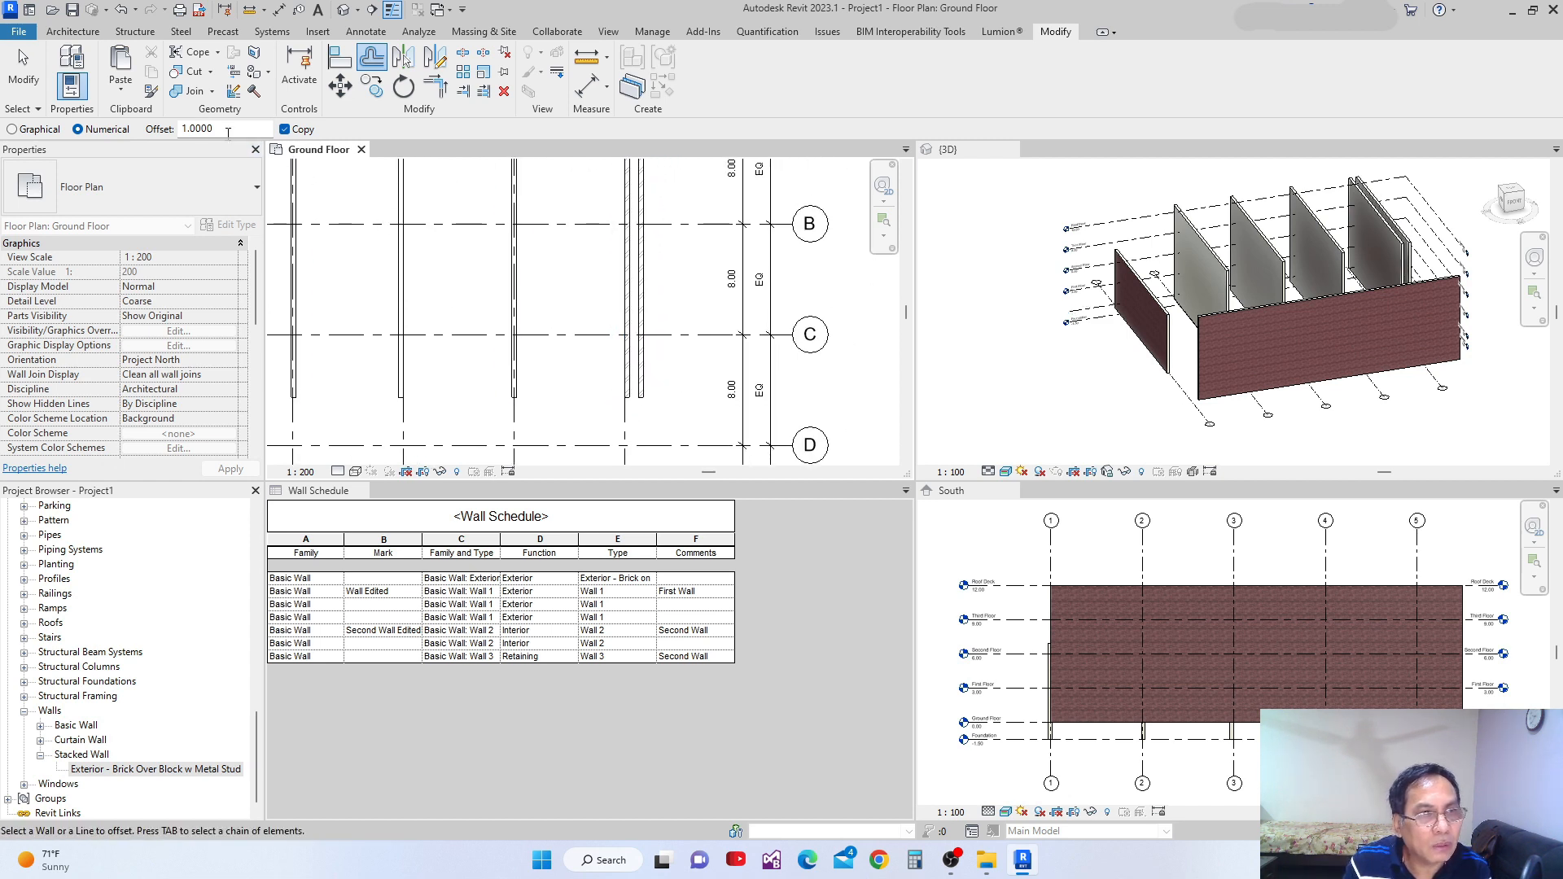
text(2)
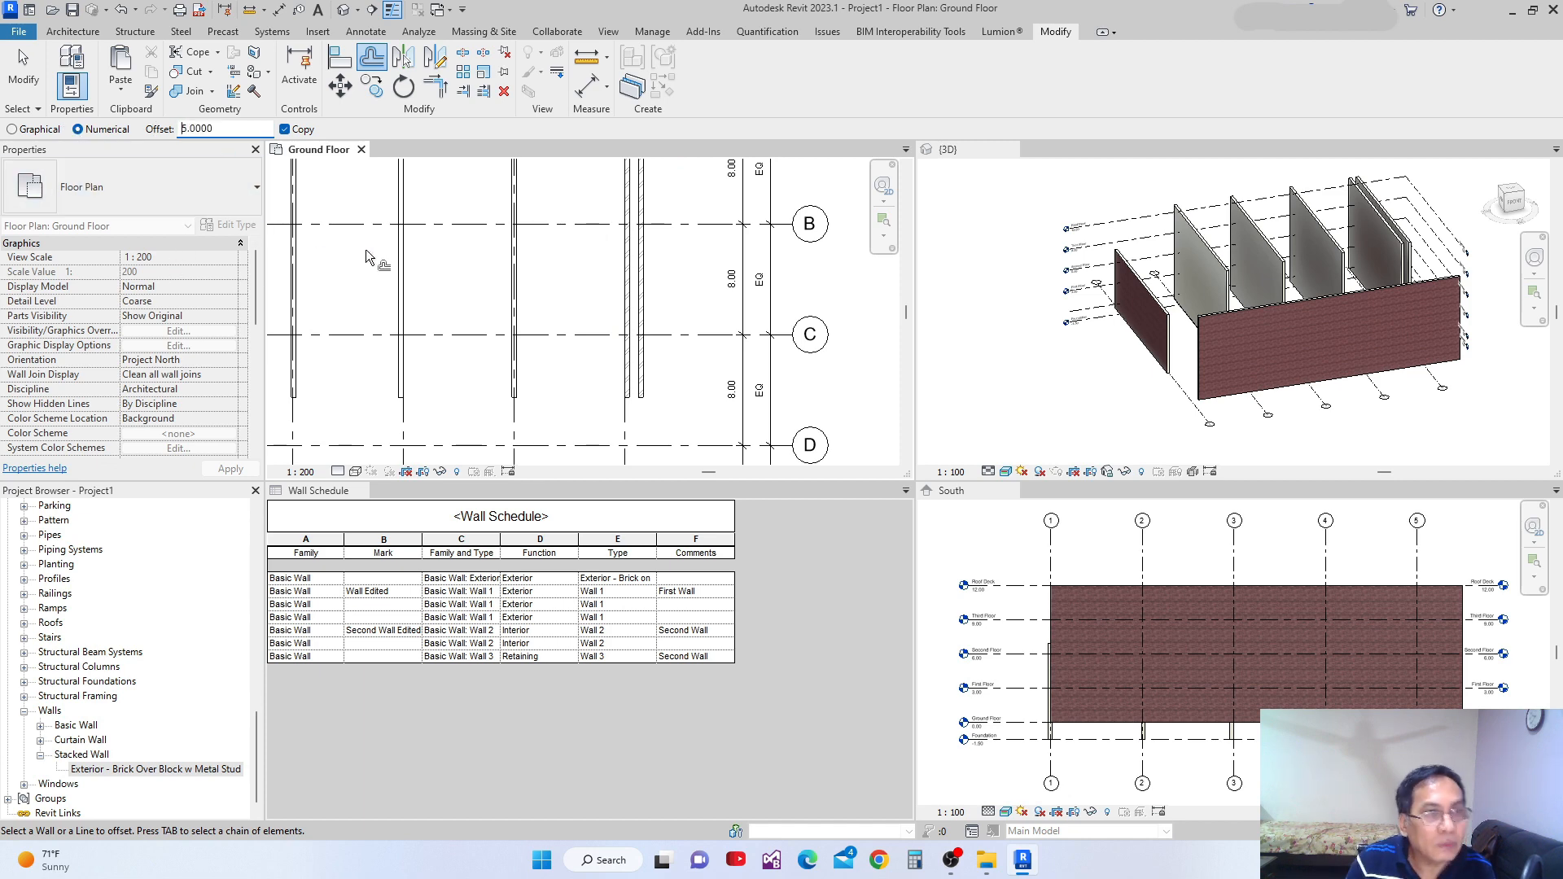
click(642, 299)
scroll(651, 358, down, 2)
mouse_move(656, 361)
middle_down()
mouse_move(649, 426)
mouse_move(667, 334)
mouse_move(669, 370)
middle_up()
key(Escape)
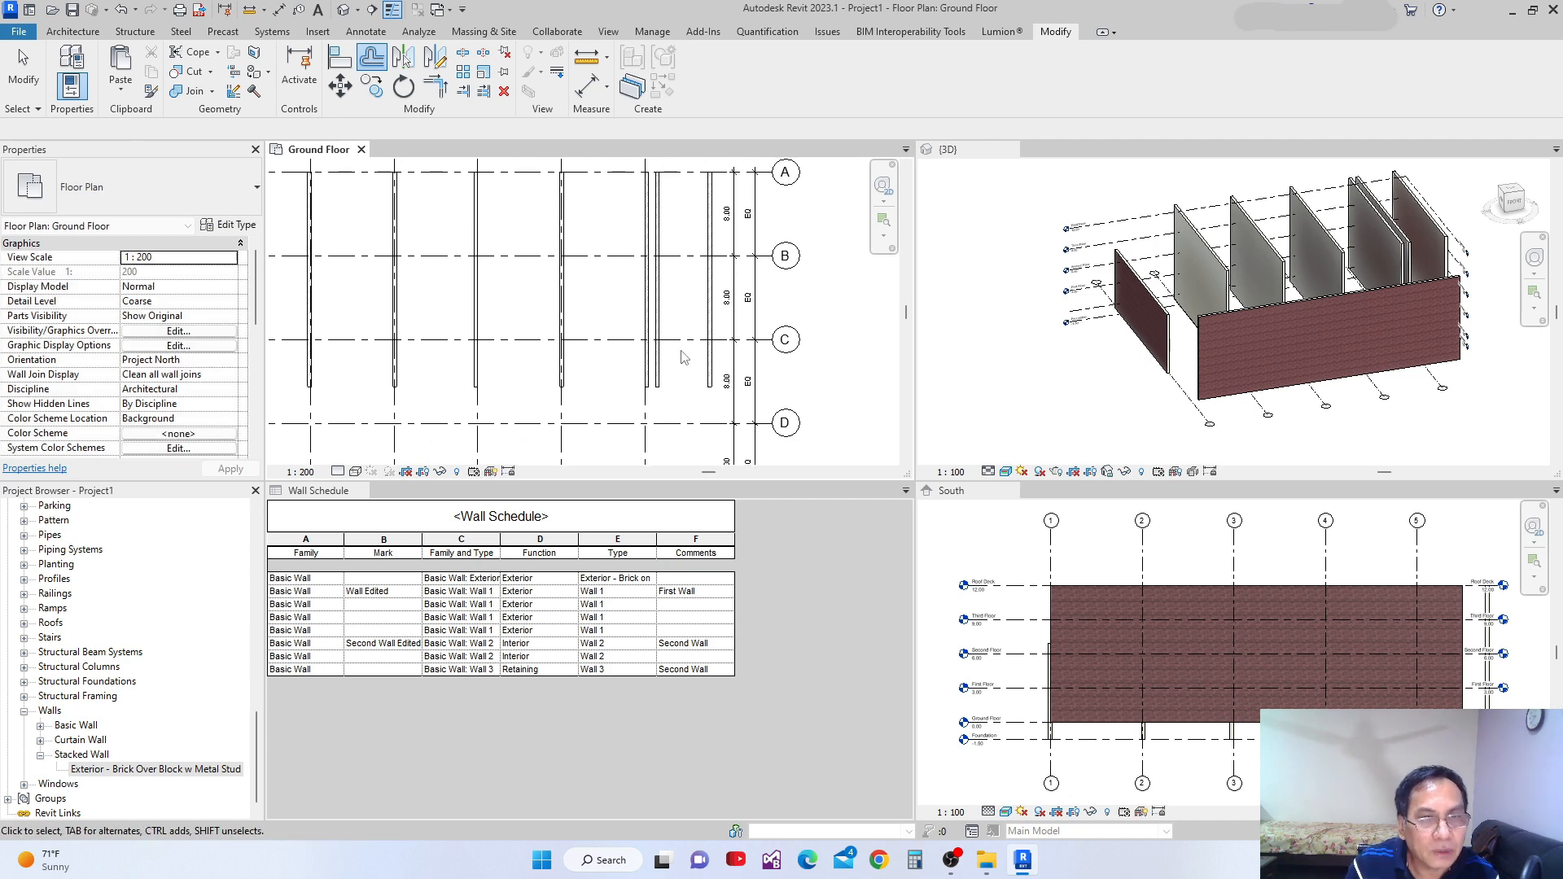
Delete both offset wall copies beyond grid 5, keeping the original wall on grid 5
click(662, 364)
key(Delete)
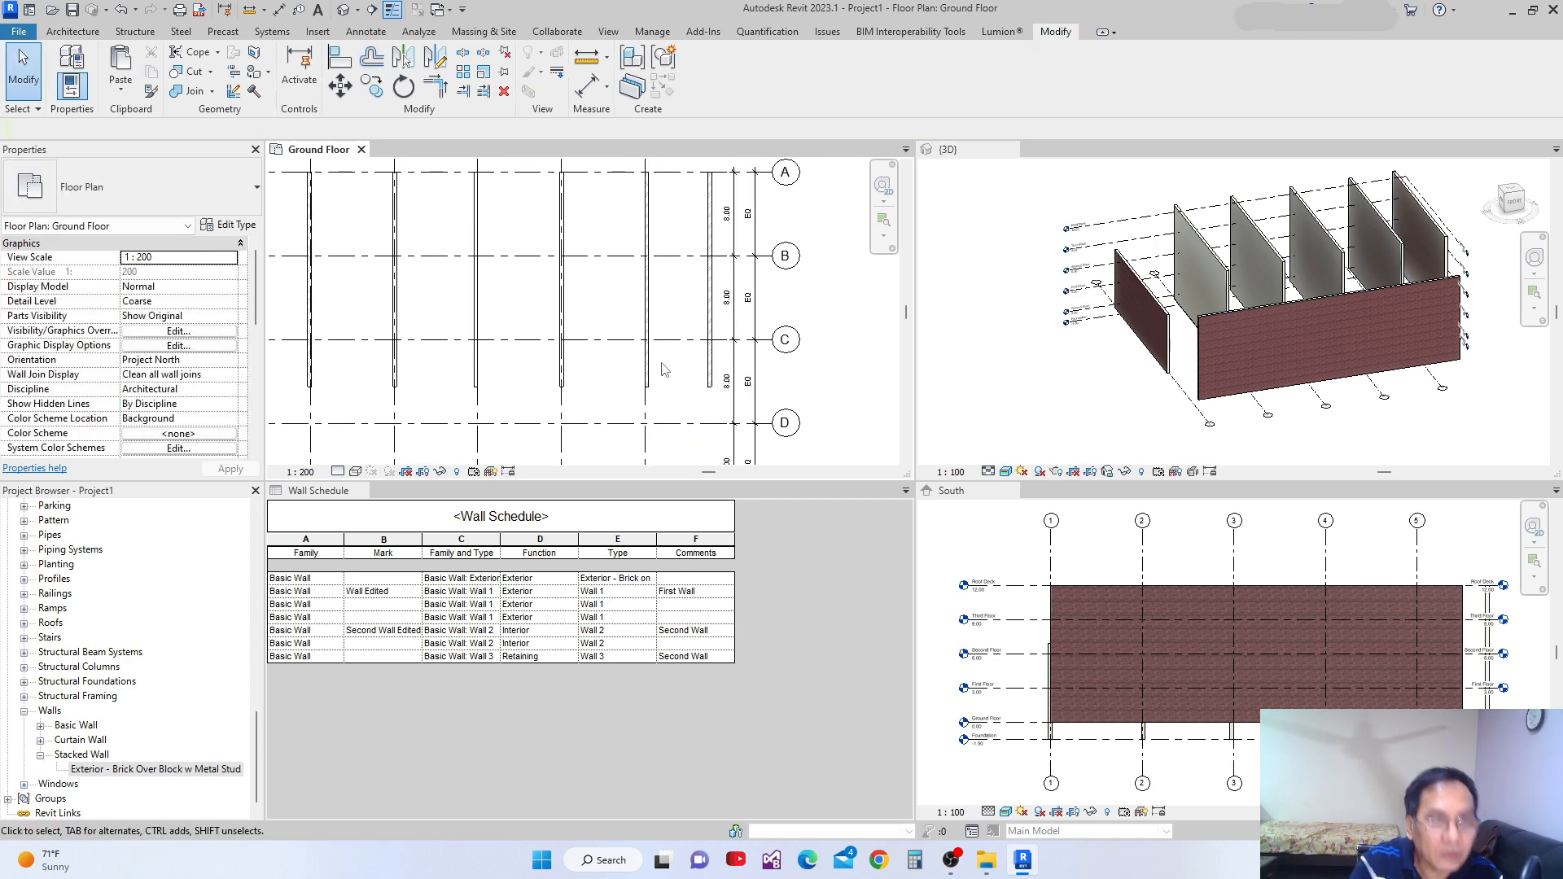
click(710, 354)
key(Delete)
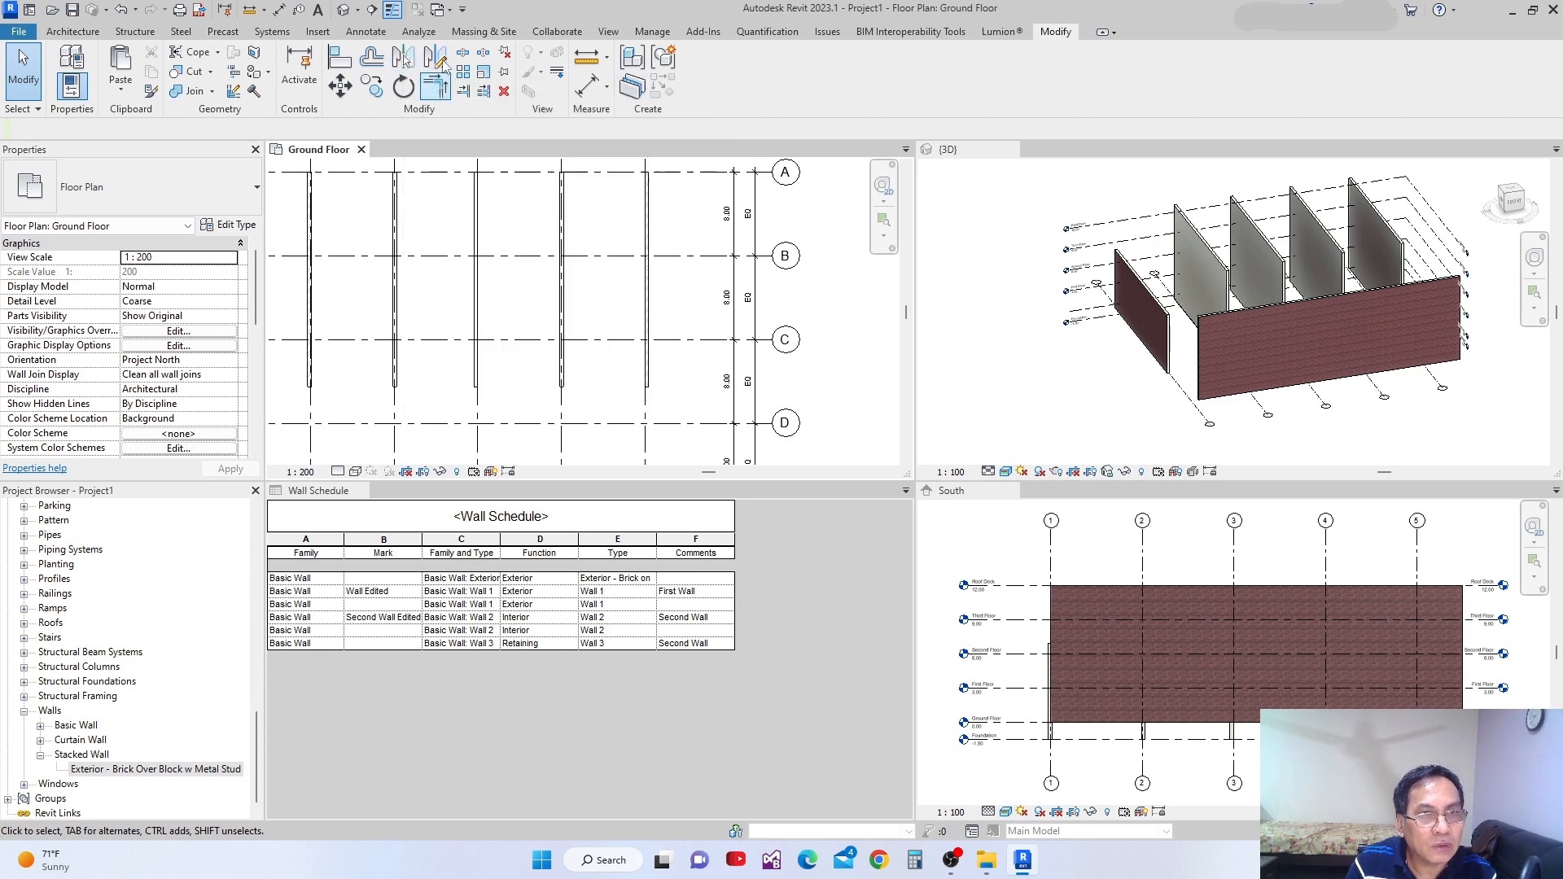
Mirror the wall on grid E about grid D with Mirror - Pick Axis, and delete the mirrored copy on grid C
scroll(556, 308, down, 3)
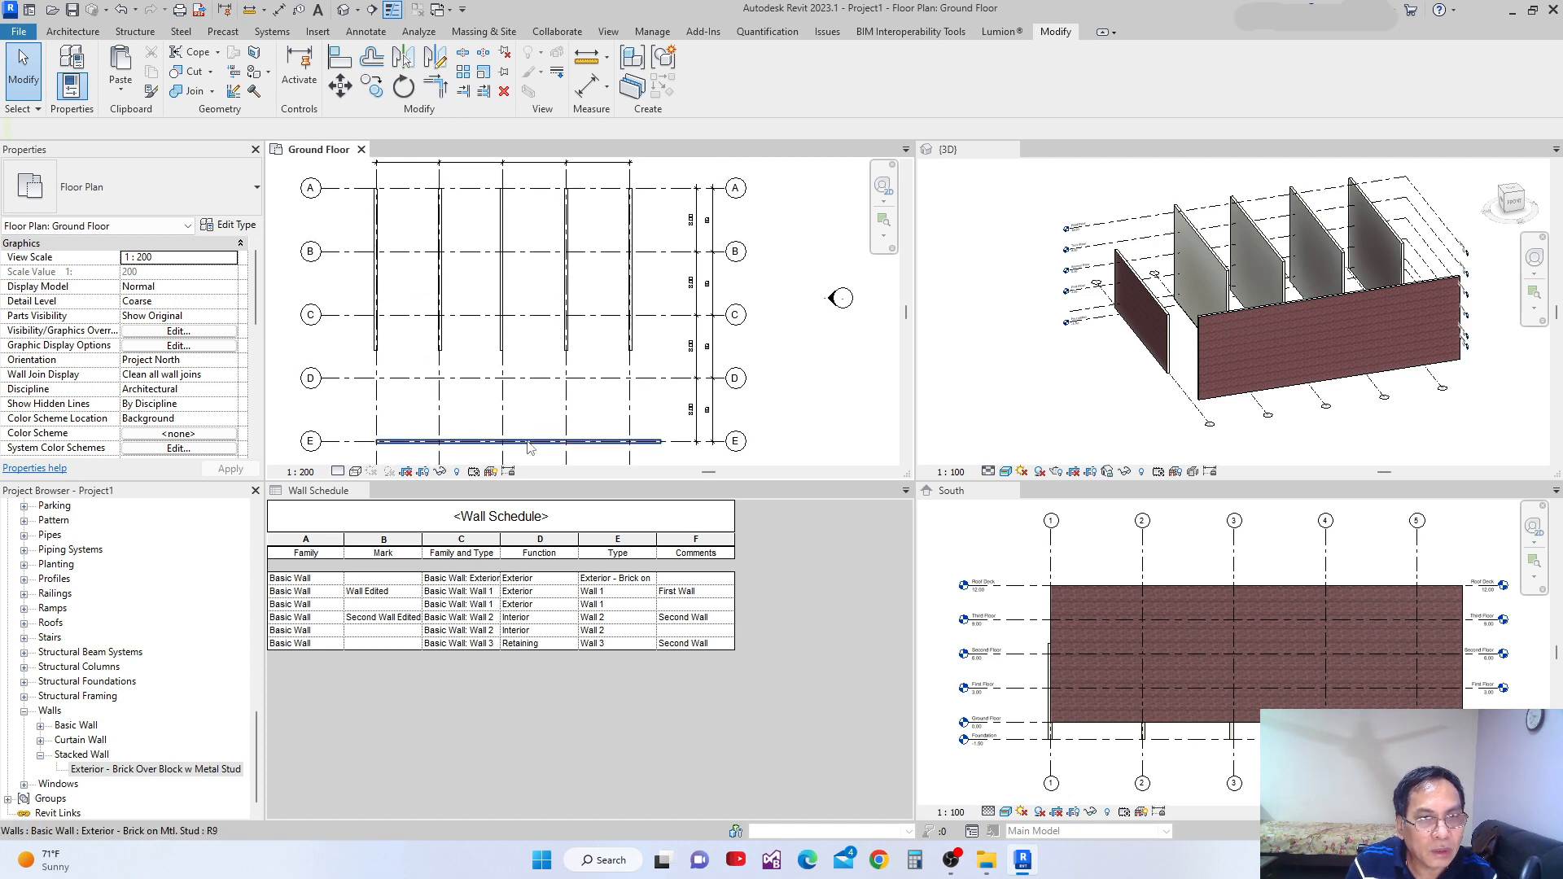
click(528, 442)
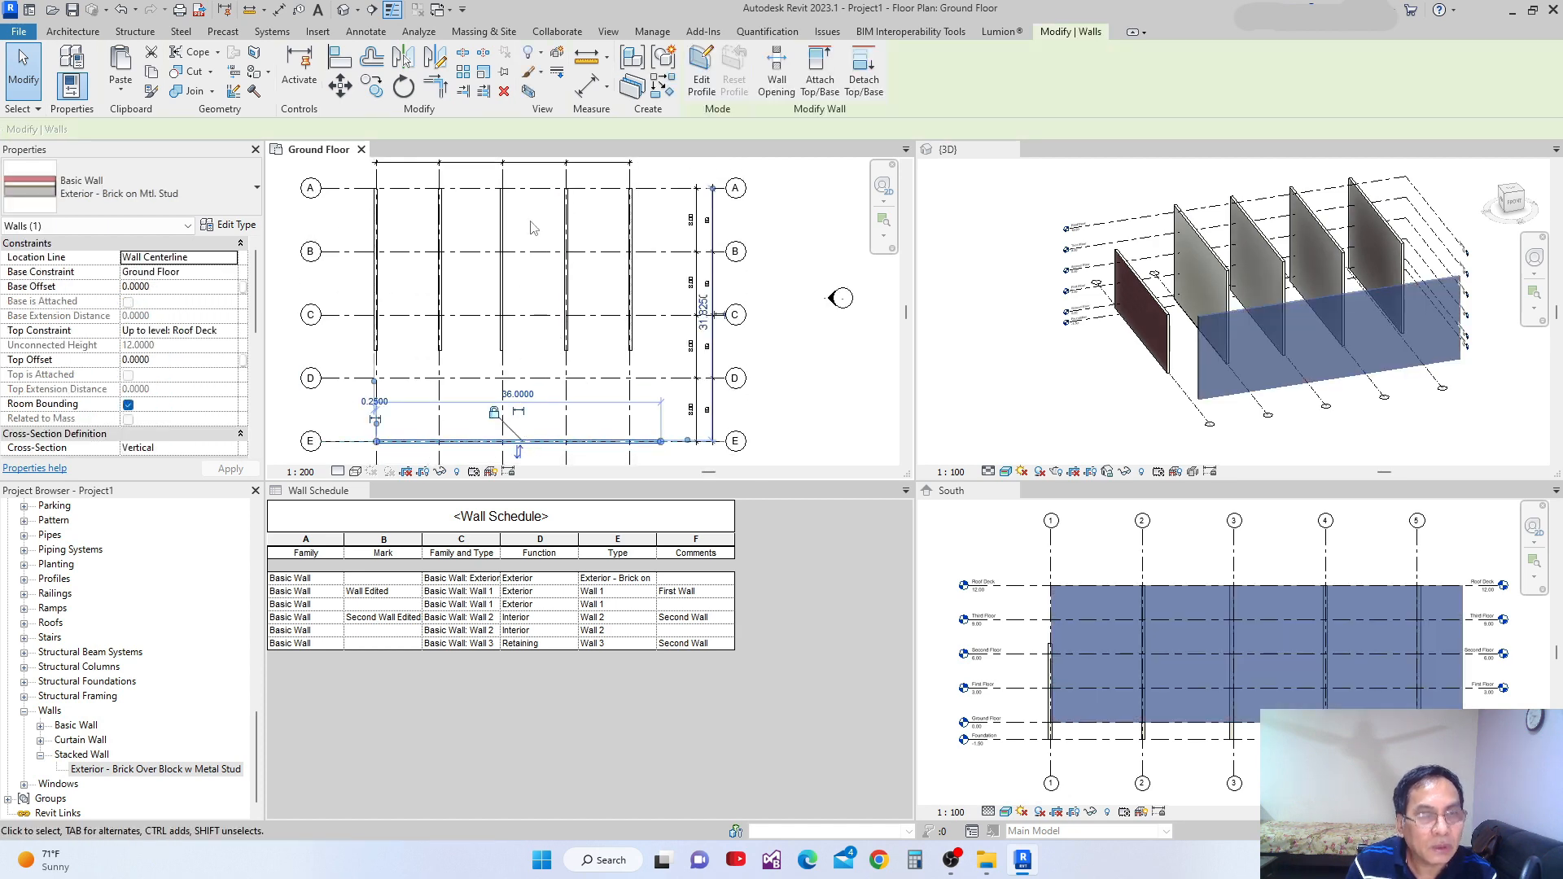
click(405, 59)
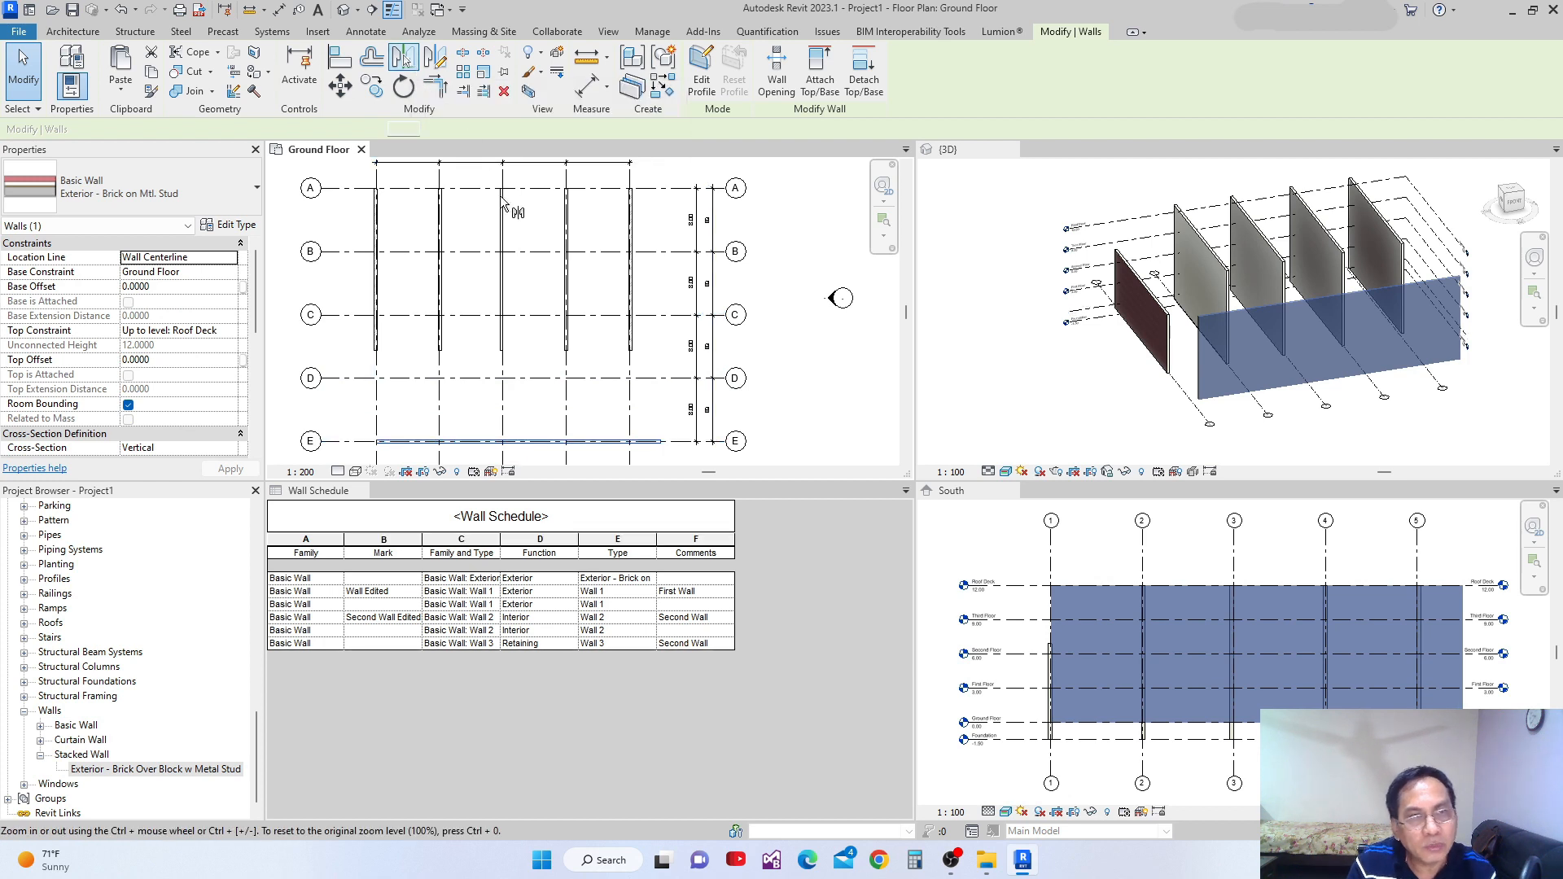
click(531, 379)
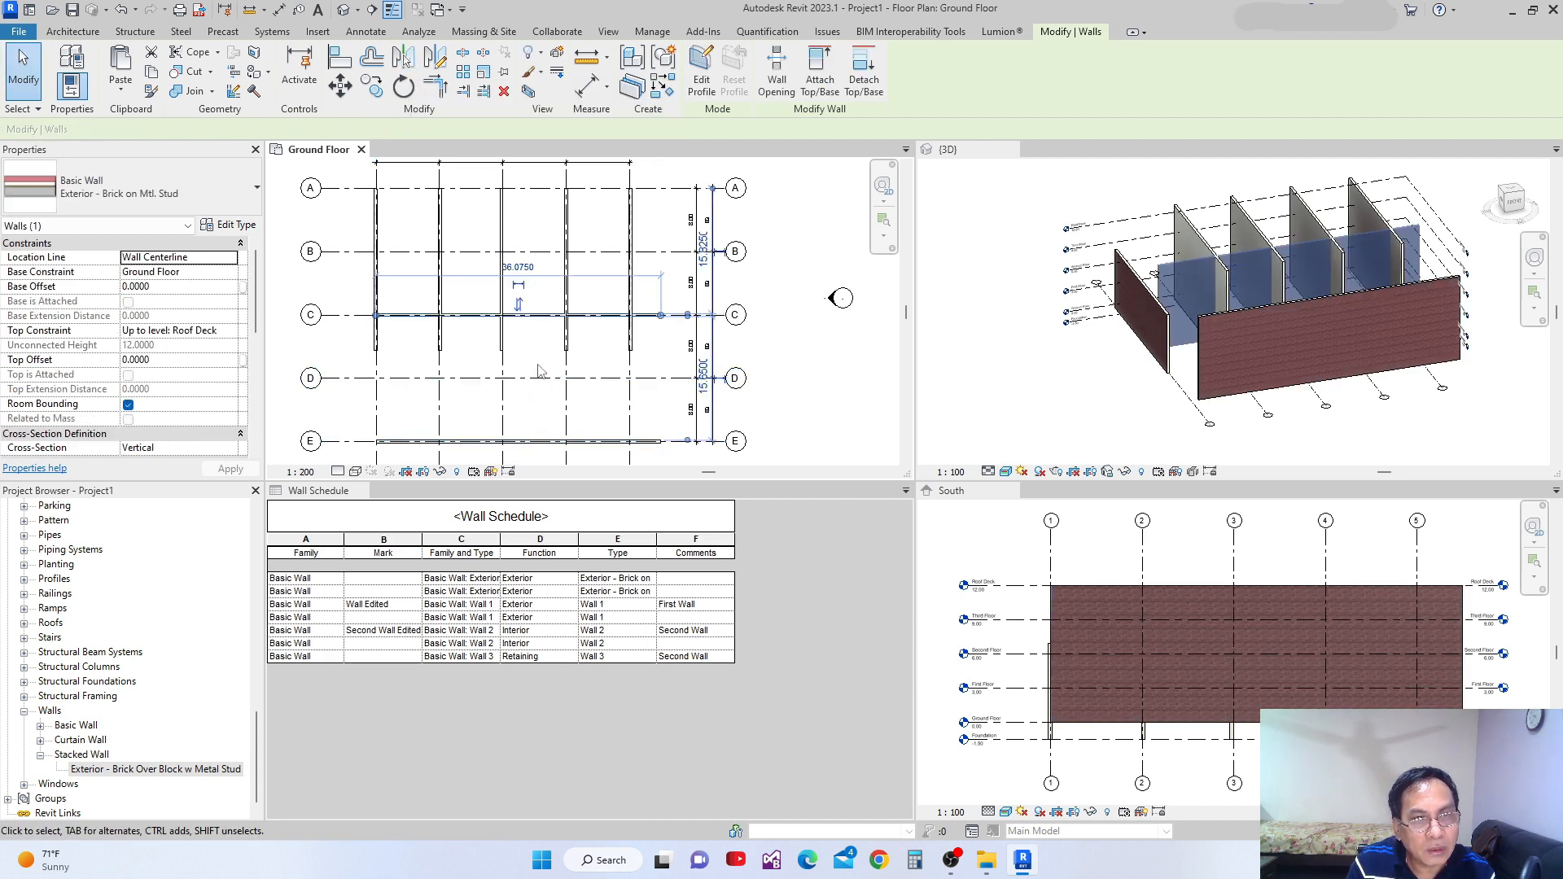
click(545, 344)
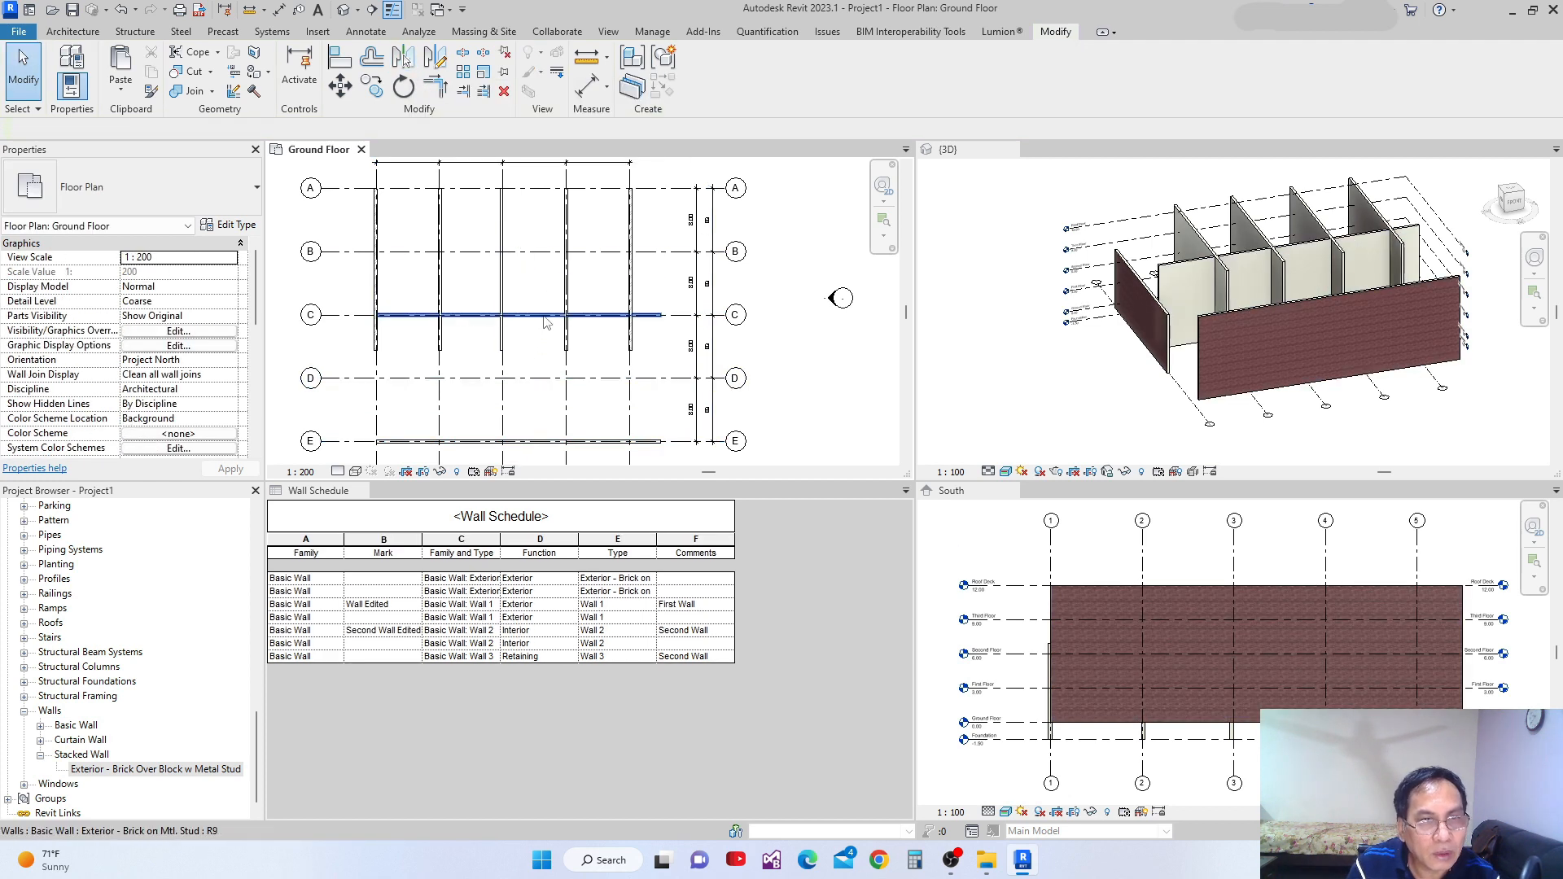
click(546, 317)
key(Delete)
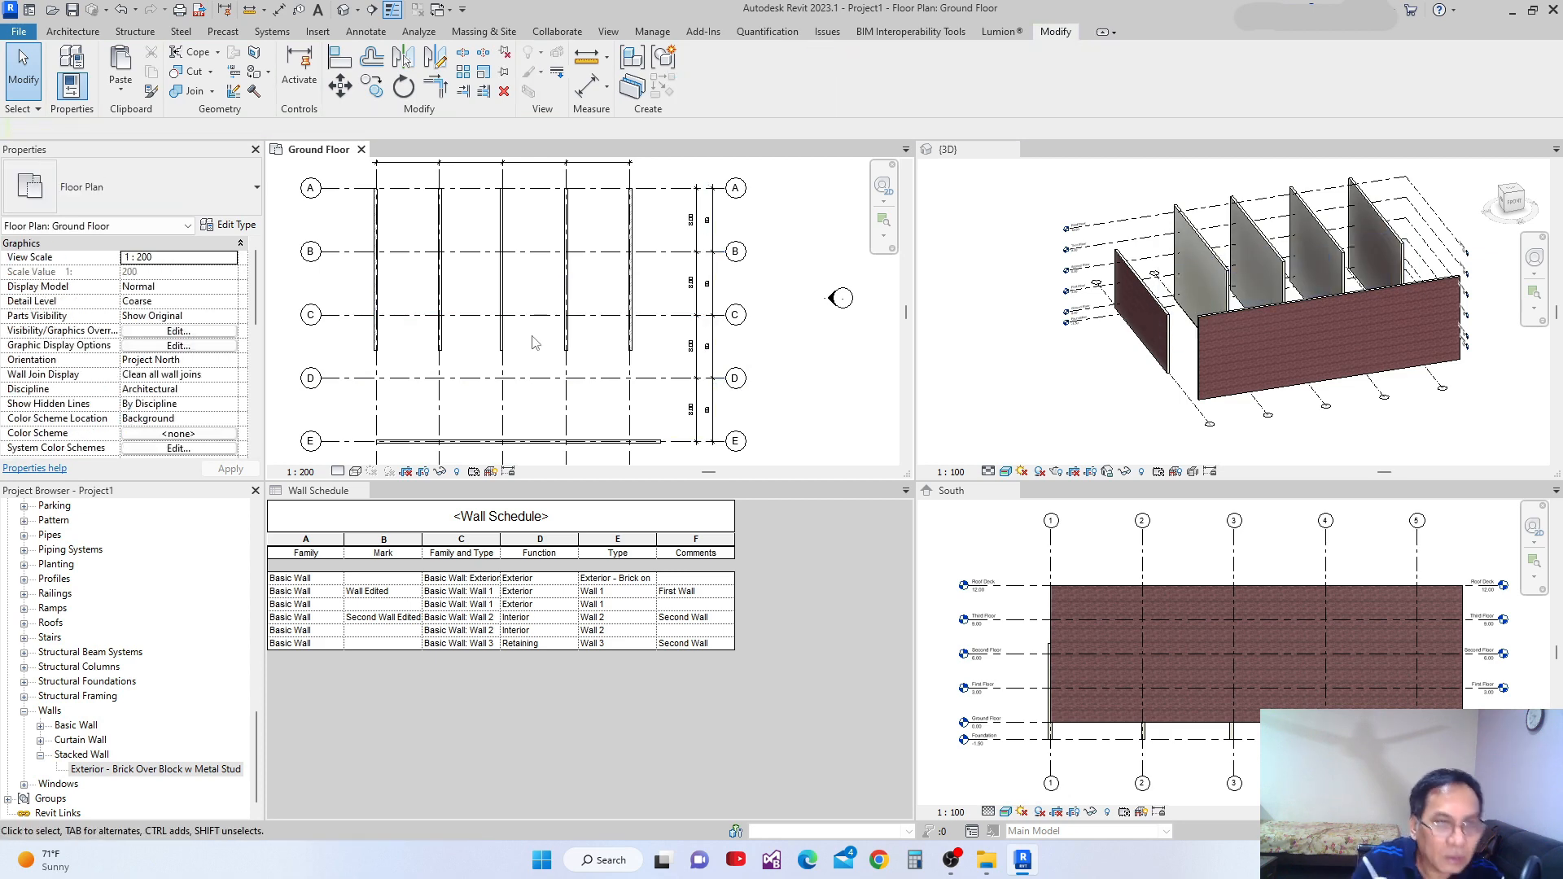
Mirror the wall on grid E with Mirror - Draw Axis, drawing the axis along grid D
click(524, 445)
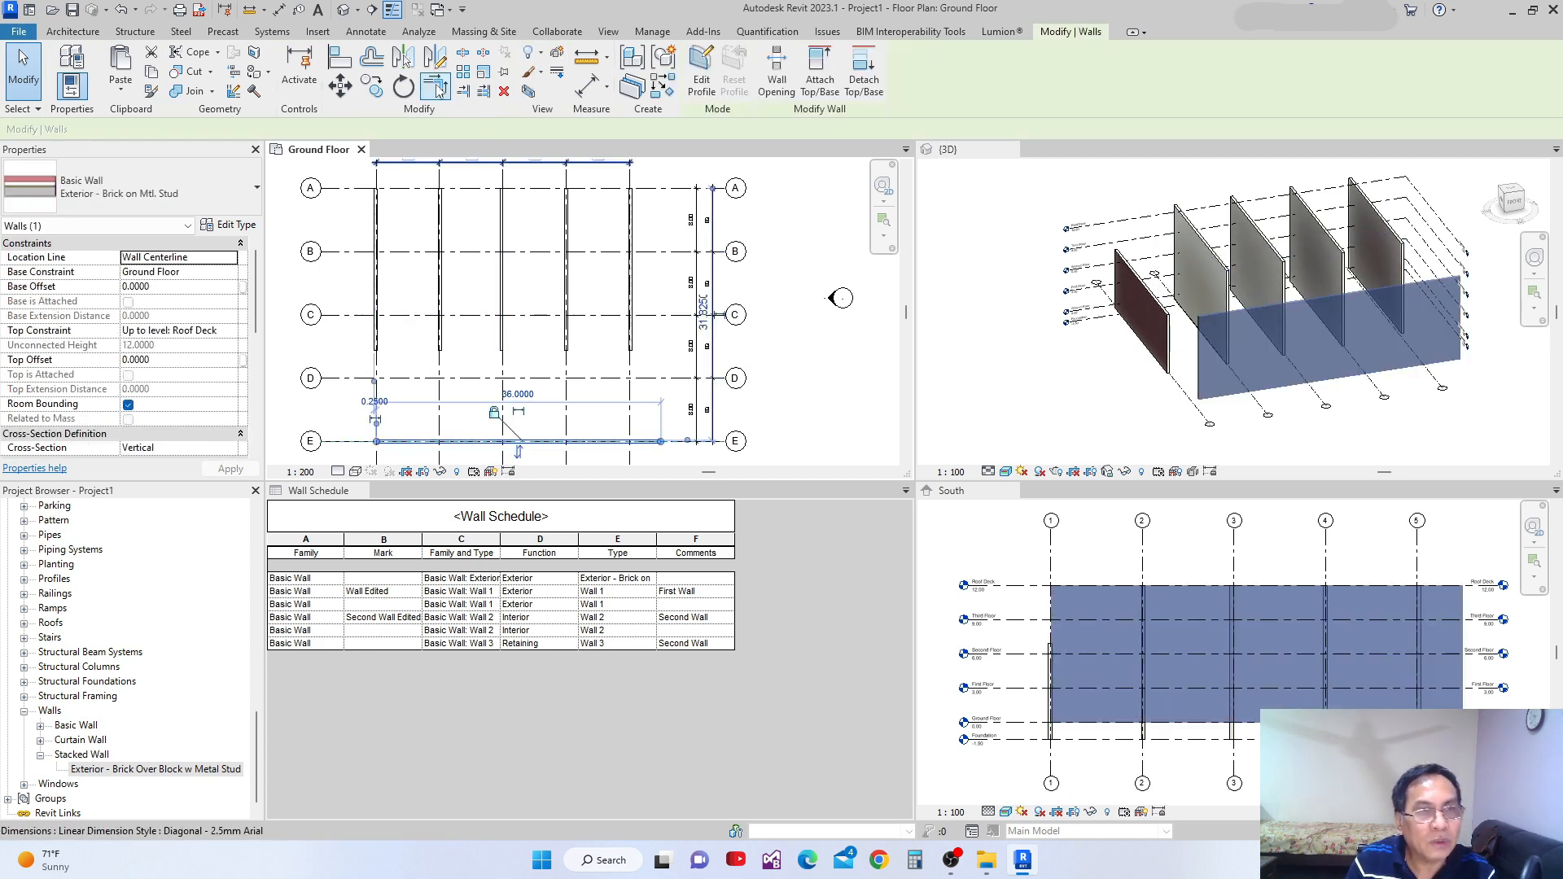
click(437, 62)
click(455, 377)
click(583, 377)
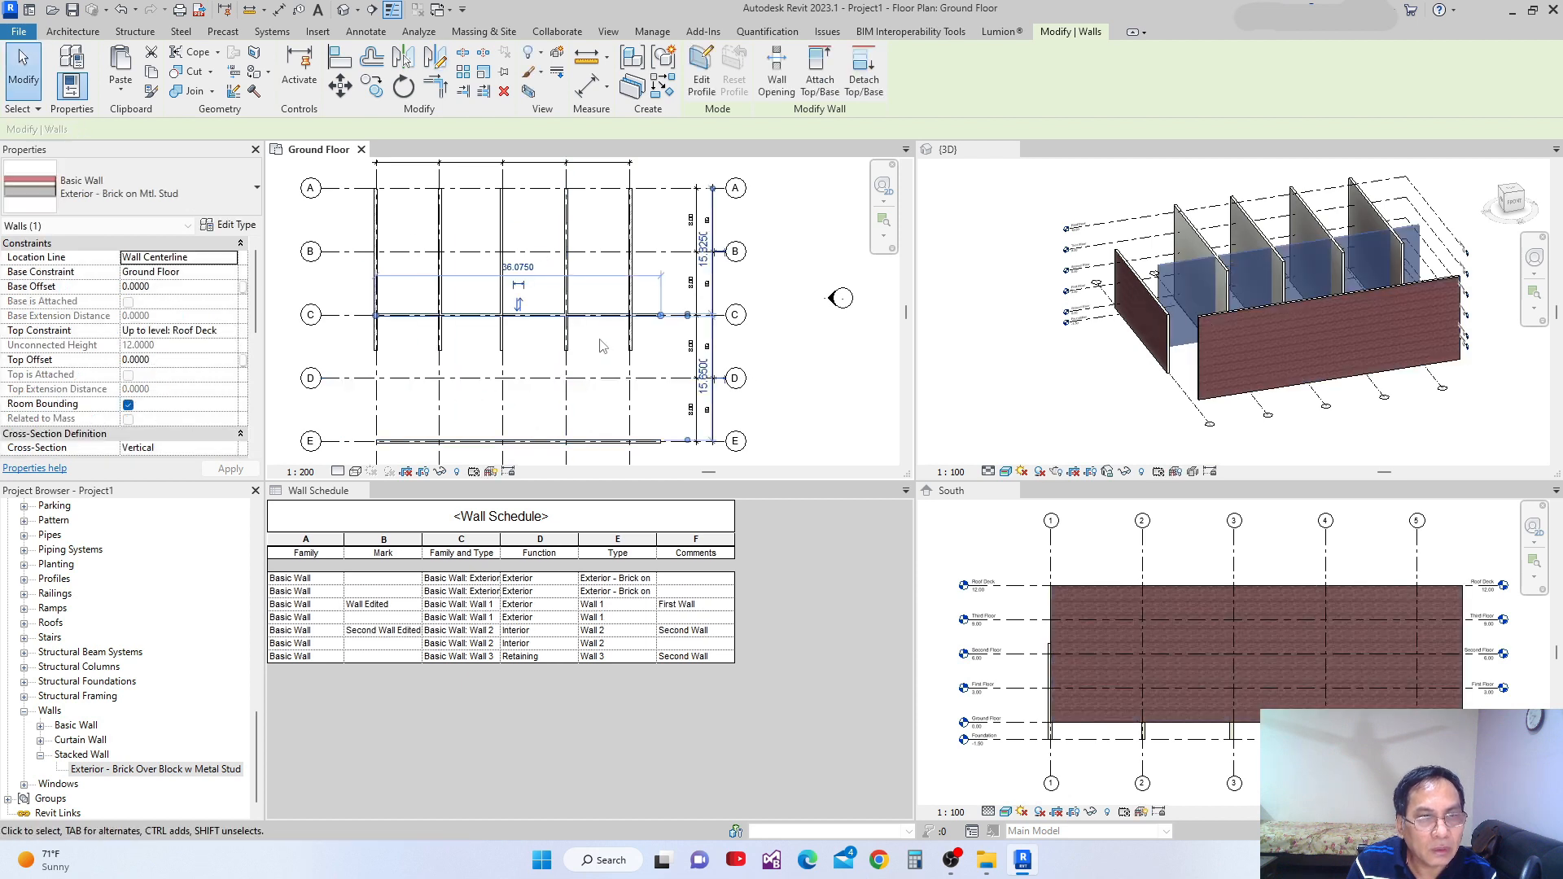
click(603, 347)
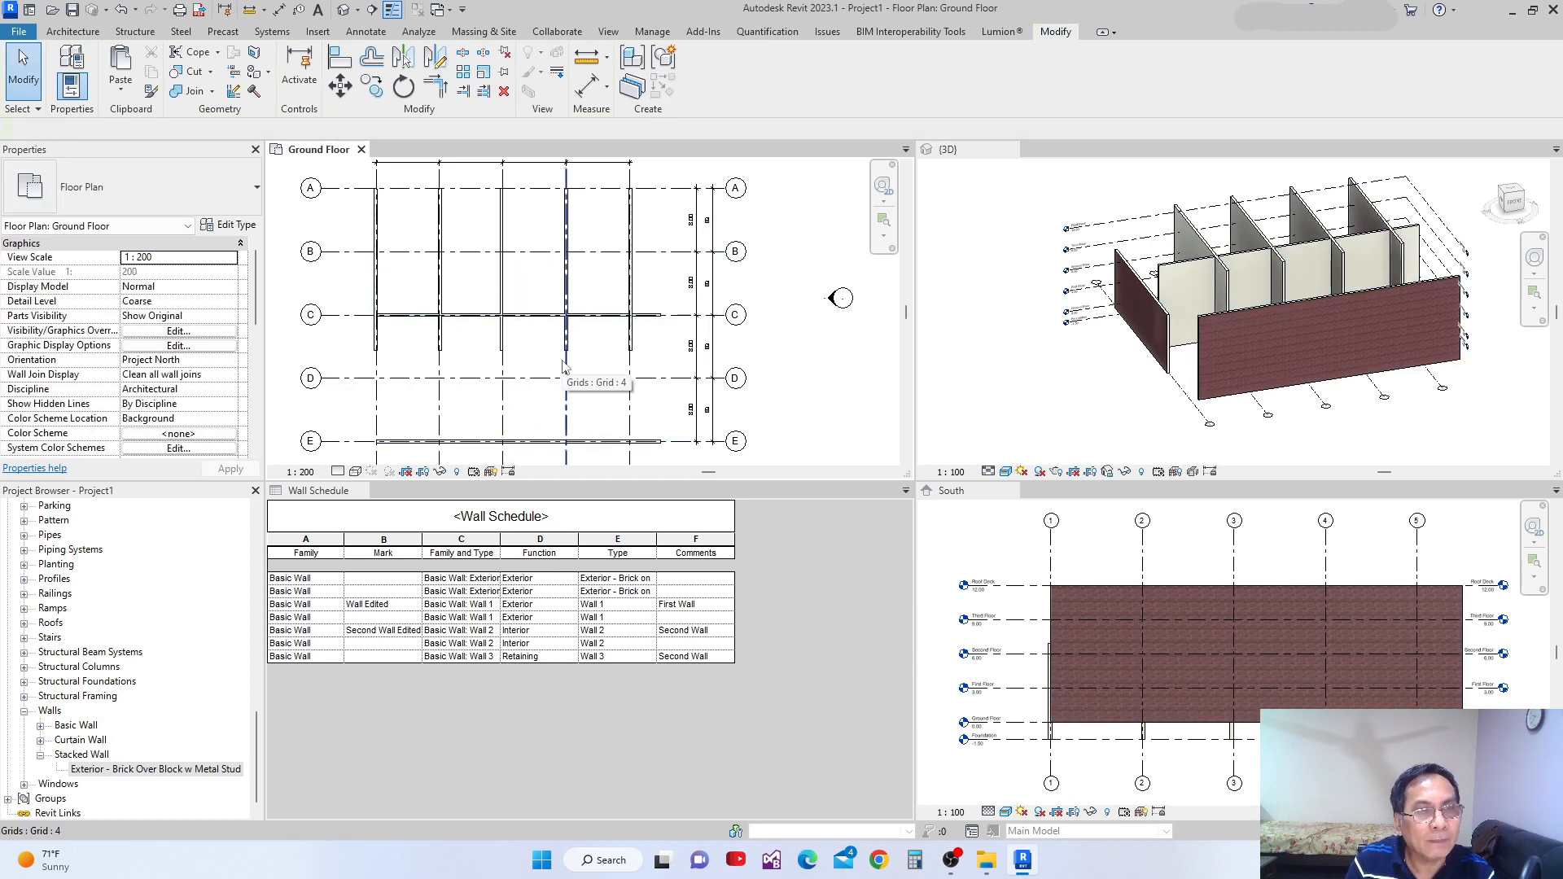
Move the mirrored wall from grid C to grid D, unjoining the elements that cannot stay joined
middle_drag(447, 220, 455, 260)
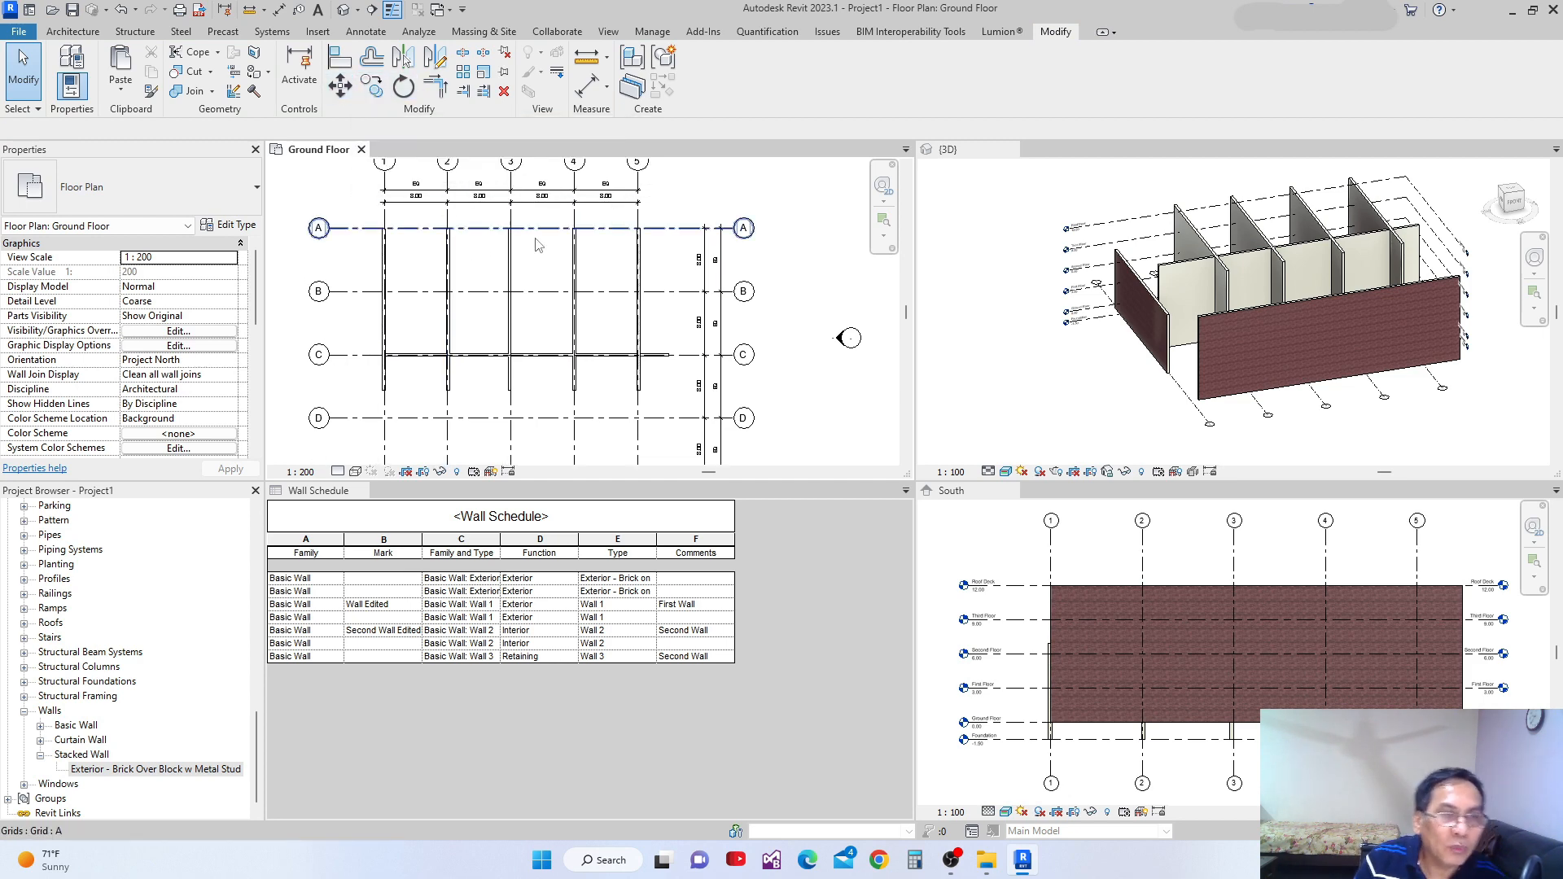
scroll(521, 338, down, 1)
click(493, 352)
drag(499, 322, 499, 399)
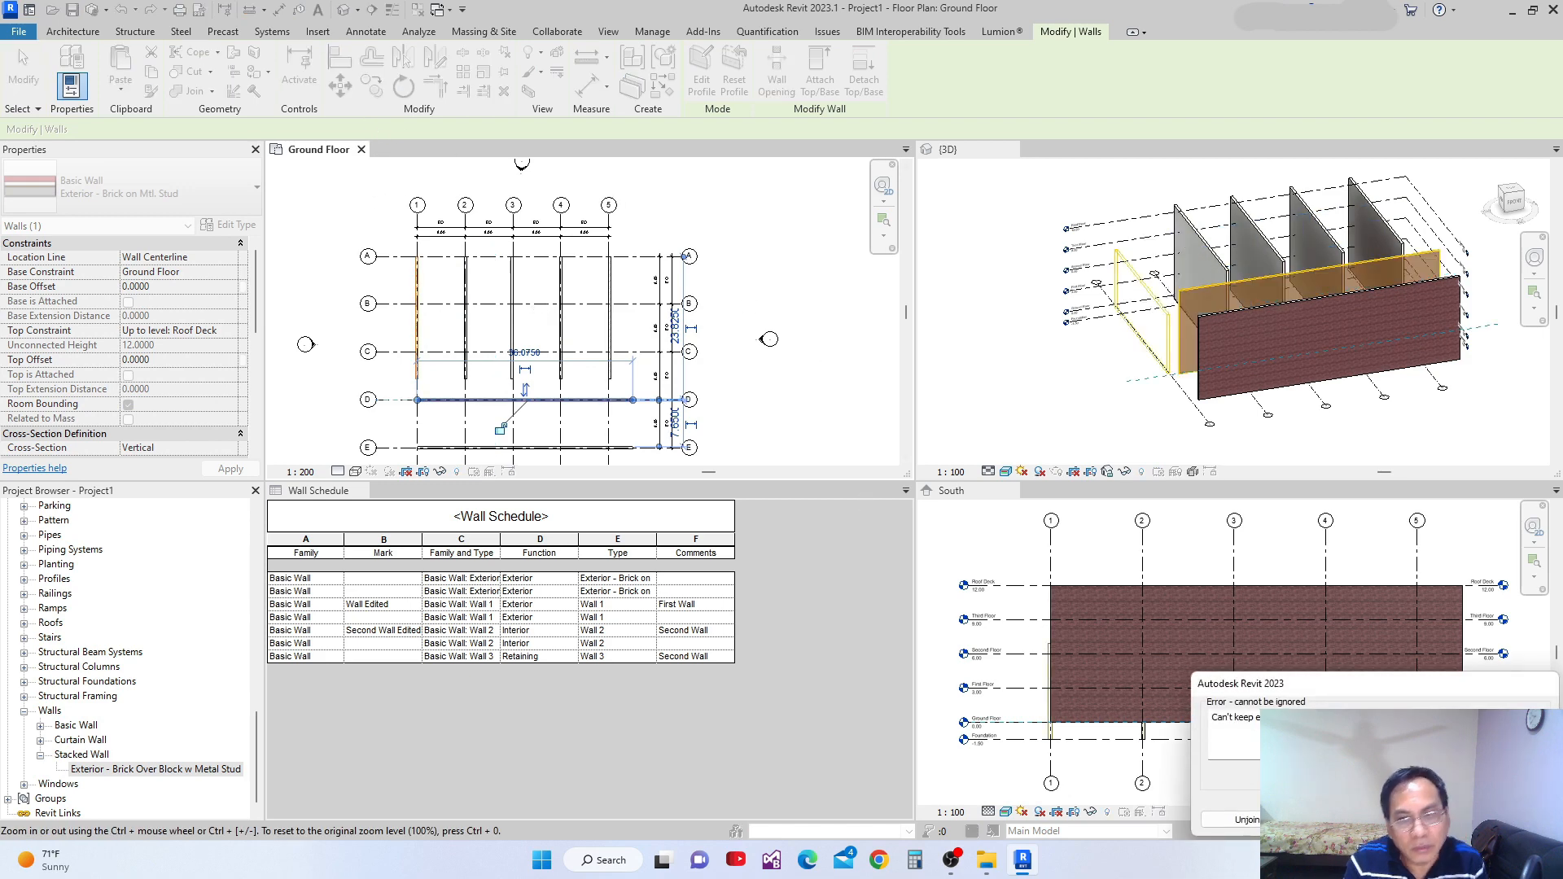
click(1238, 819)
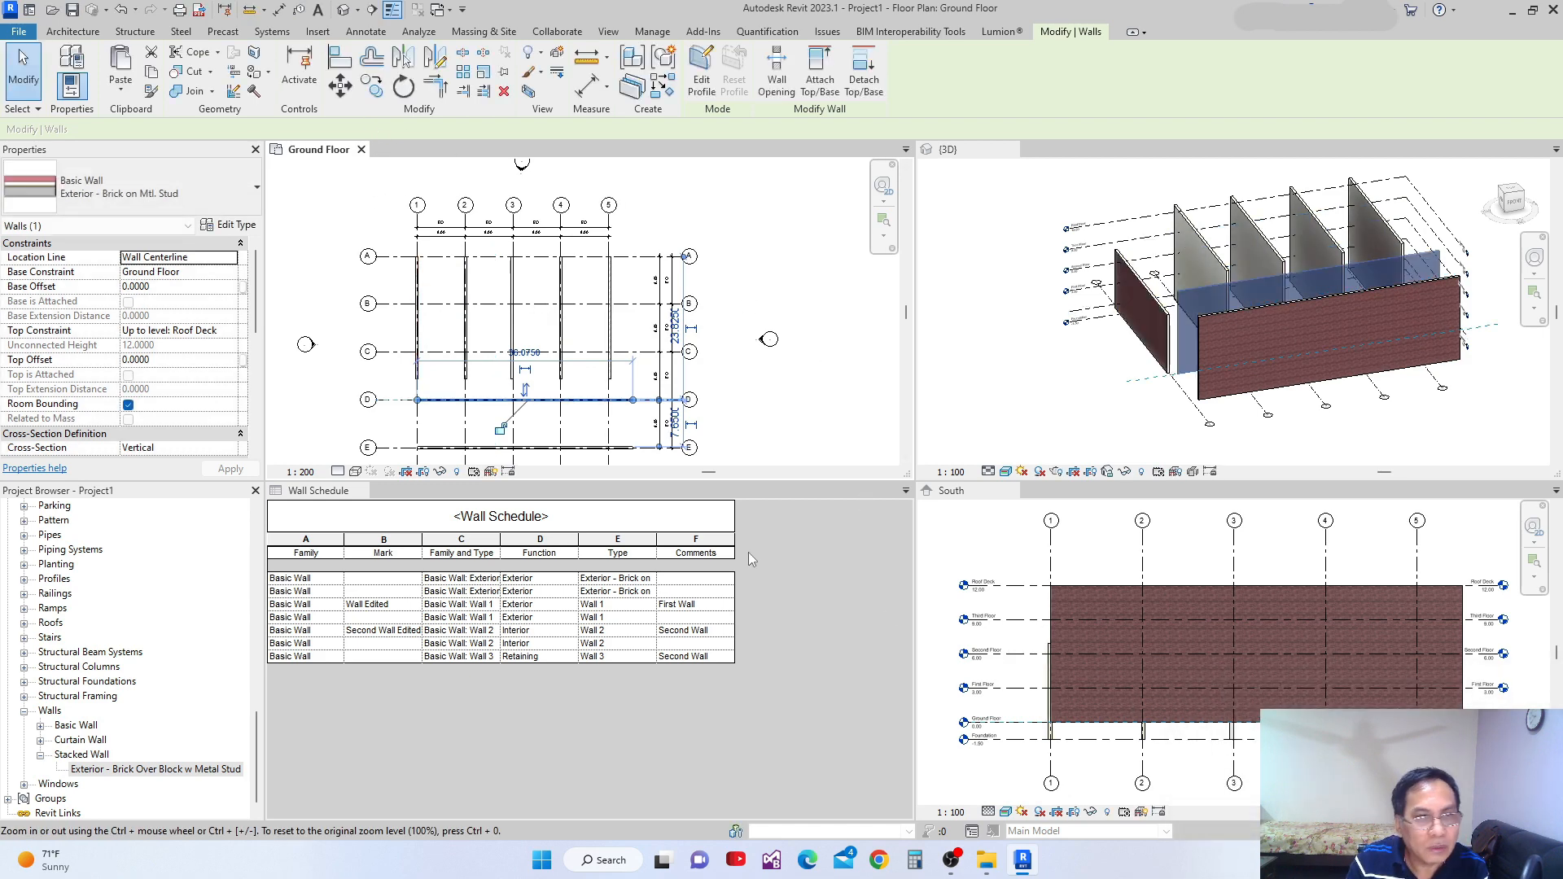
key(Escape)
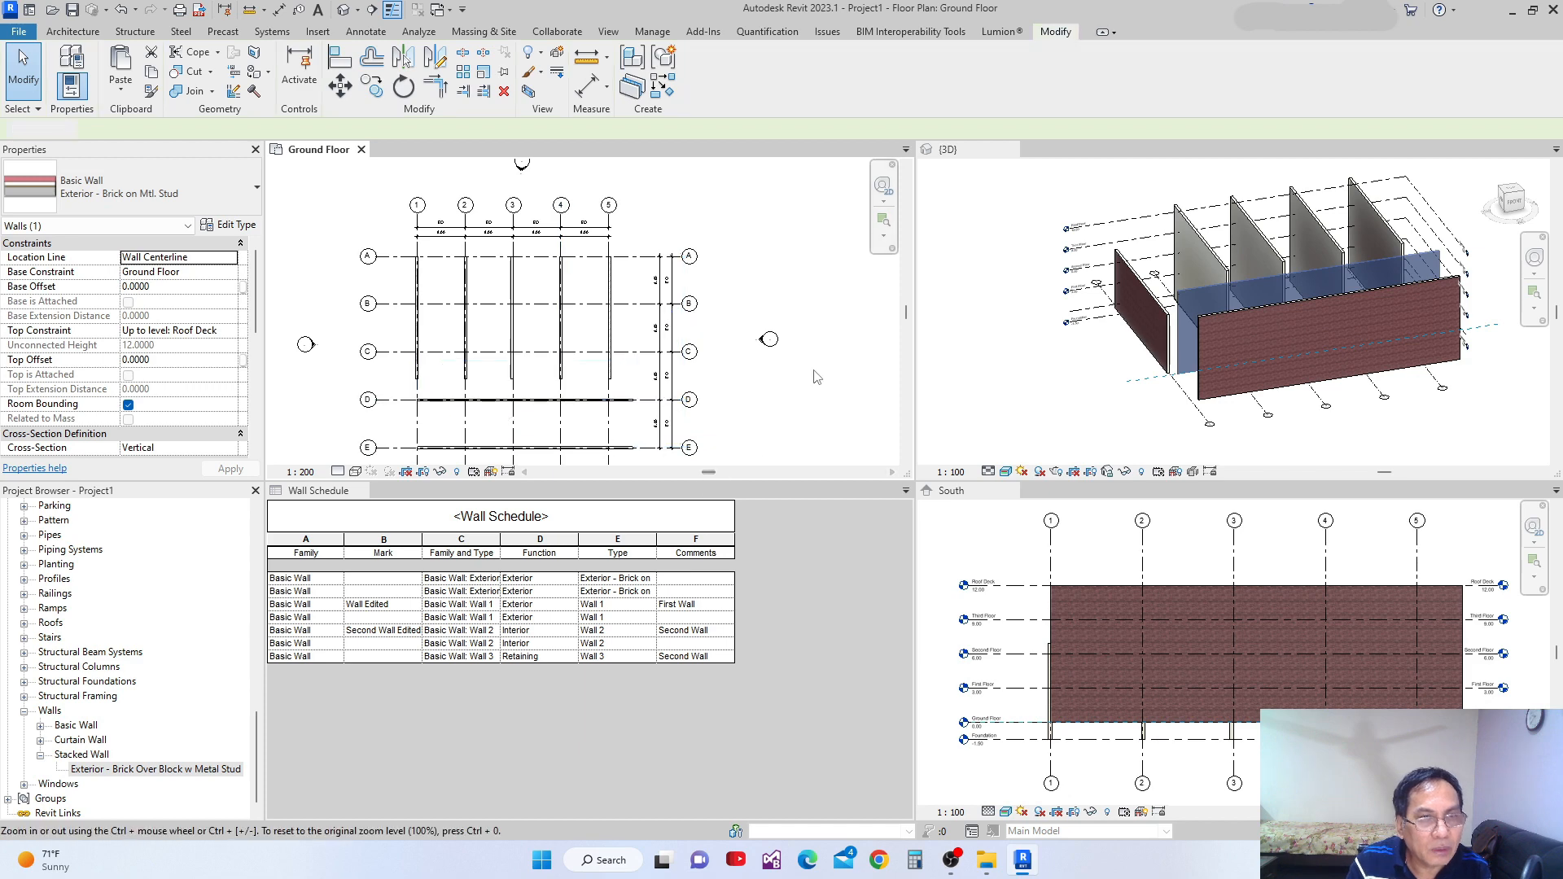
Copy the wall on grid D to grid C
scroll(373, 446, up, 2)
scroll(474, 392, up, 1)
click(481, 383)
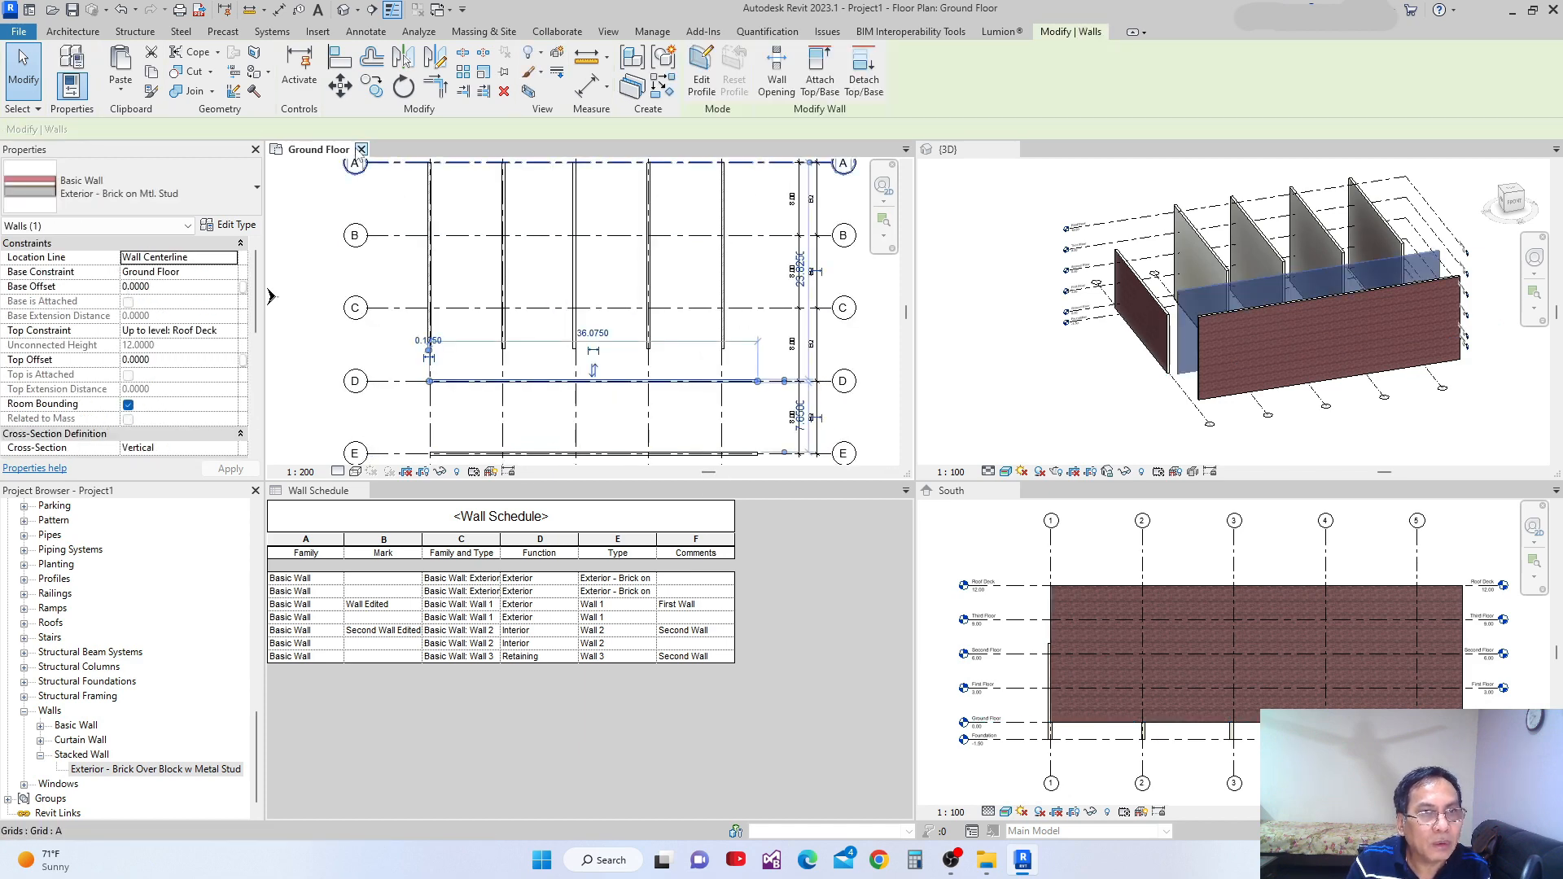
click(369, 91)
click(559, 389)
click(574, 311)
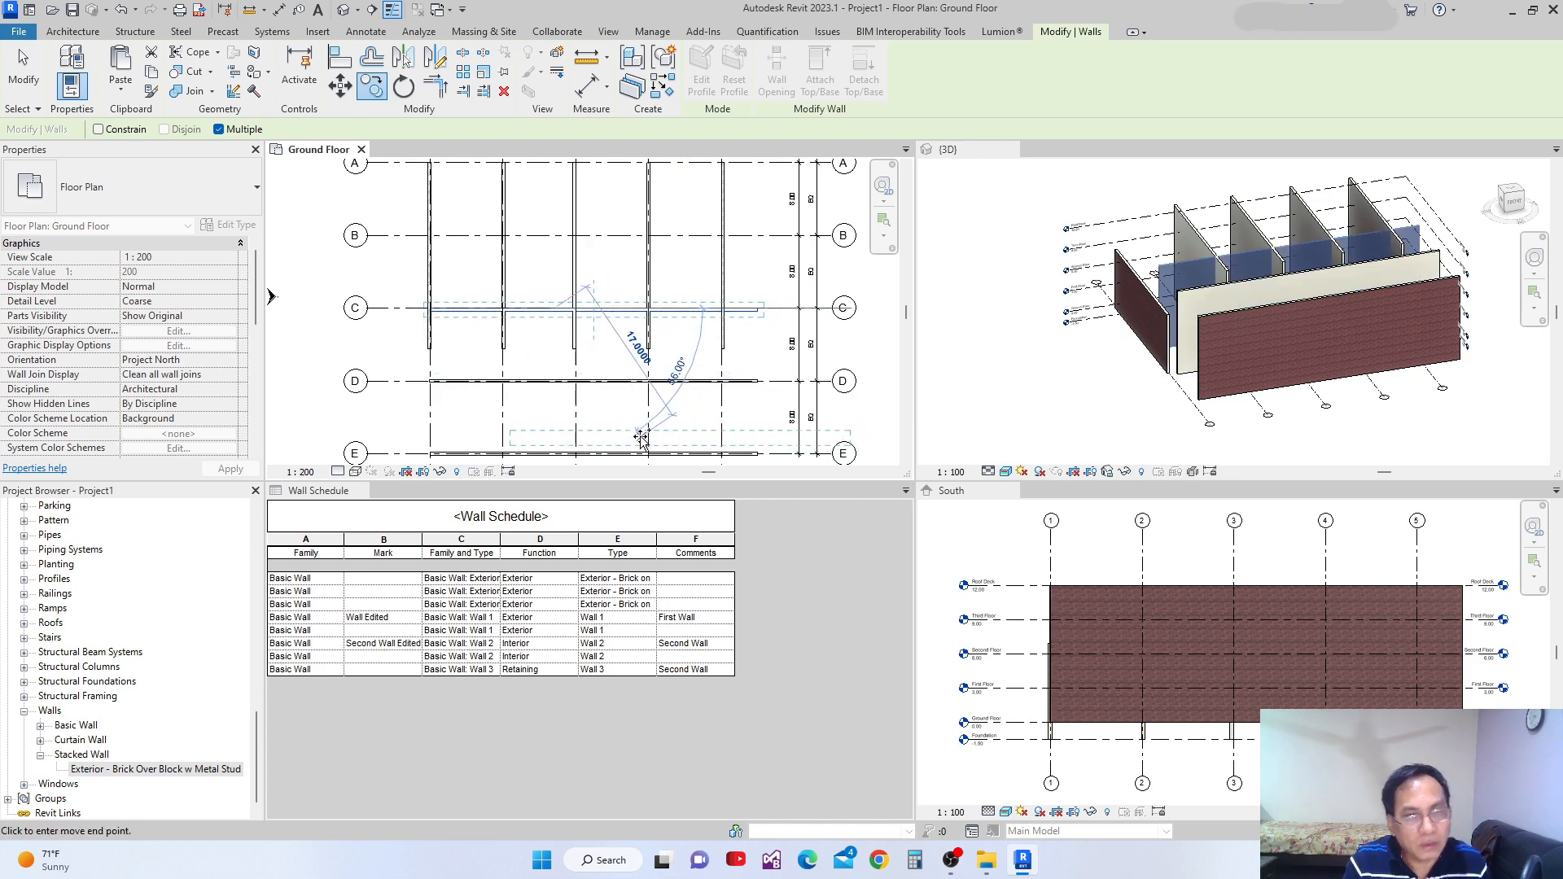
key(Escape)
key(Escape)
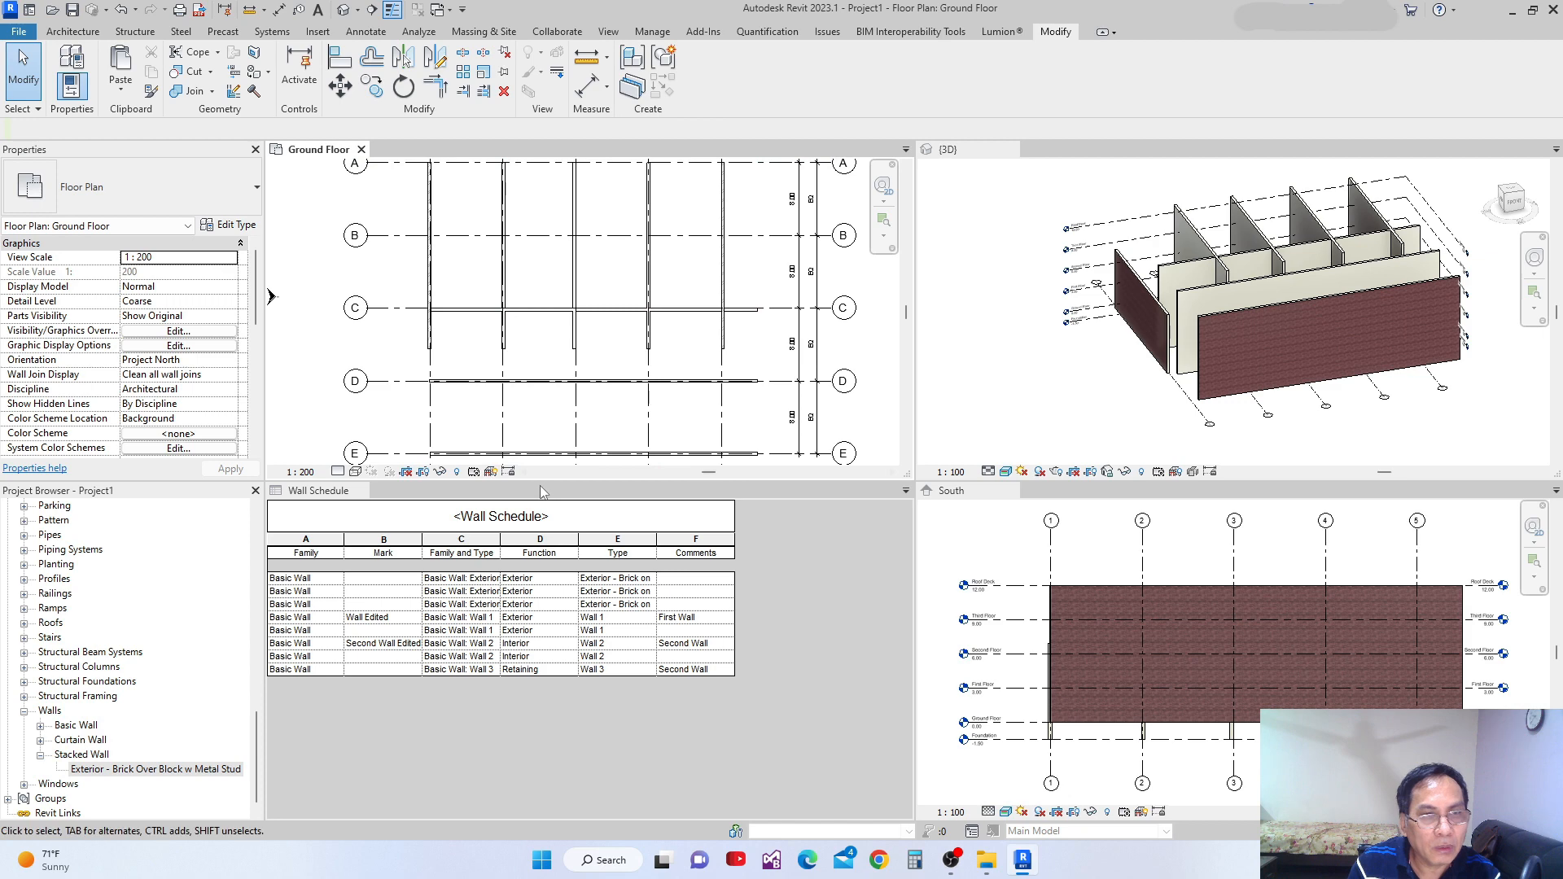
Trim/extend the walls on grid E and grid 5 to meet in a corner at their intersection
middle_drag(549, 444, 552, 387)
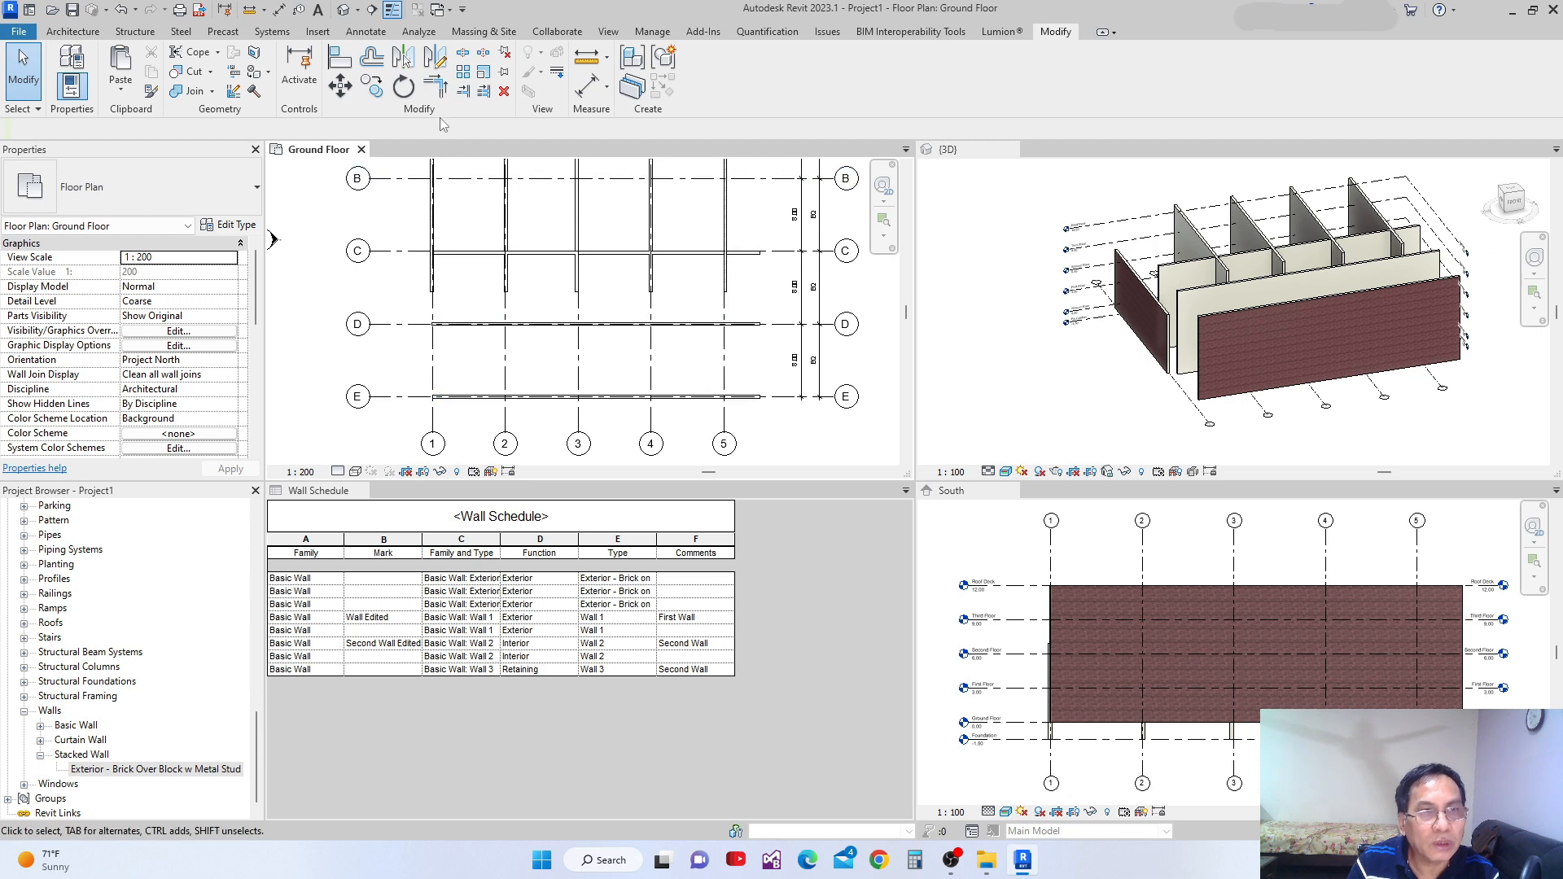
click(442, 91)
click(628, 398)
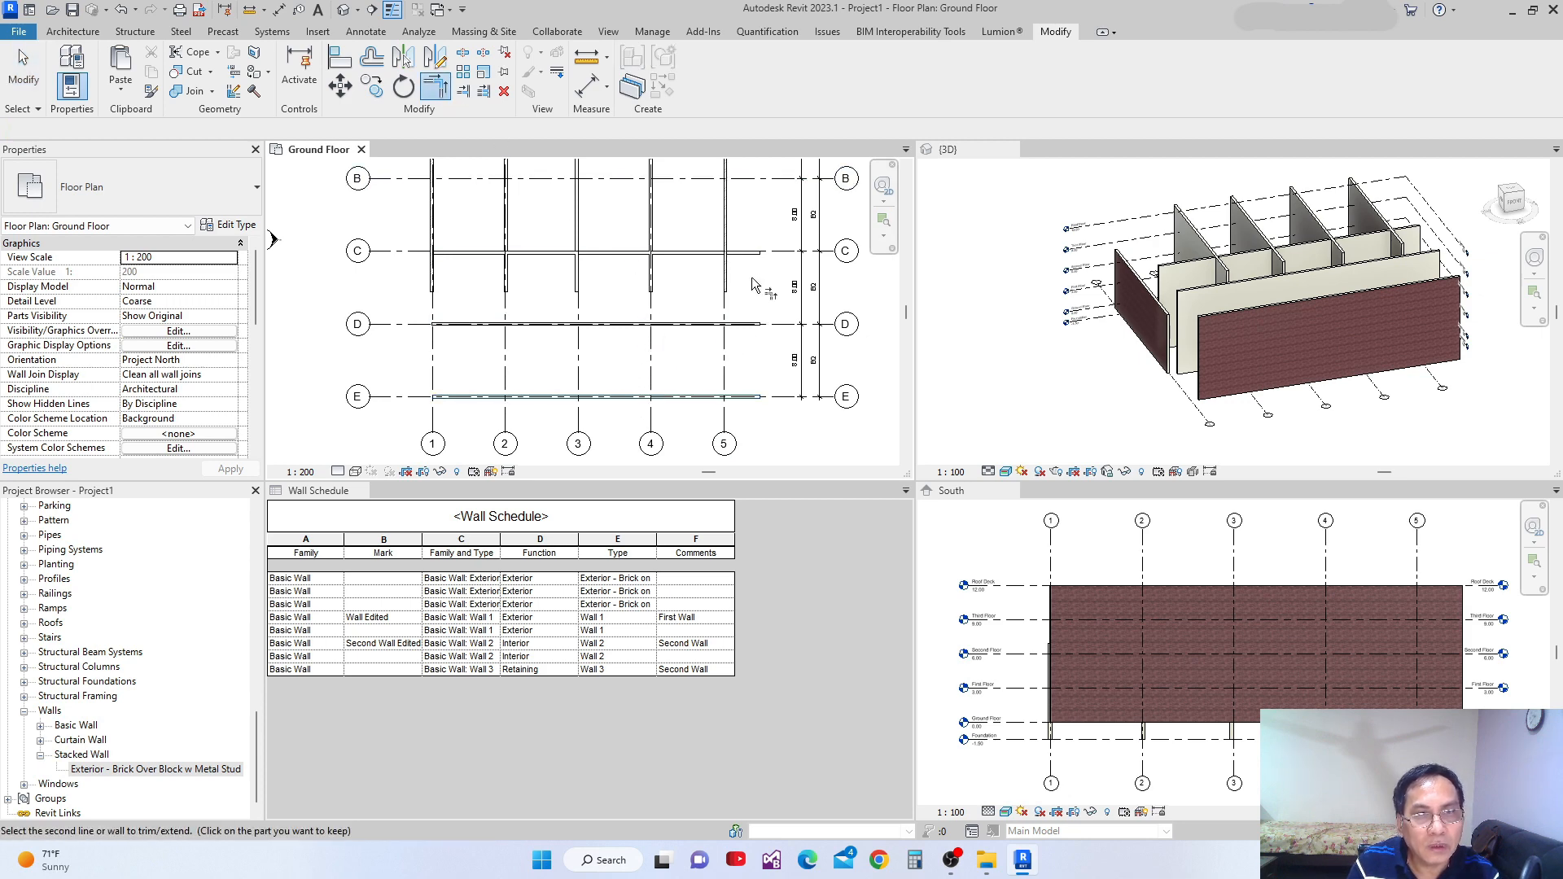
click(727, 280)
scroll(733, 392, up, 5)
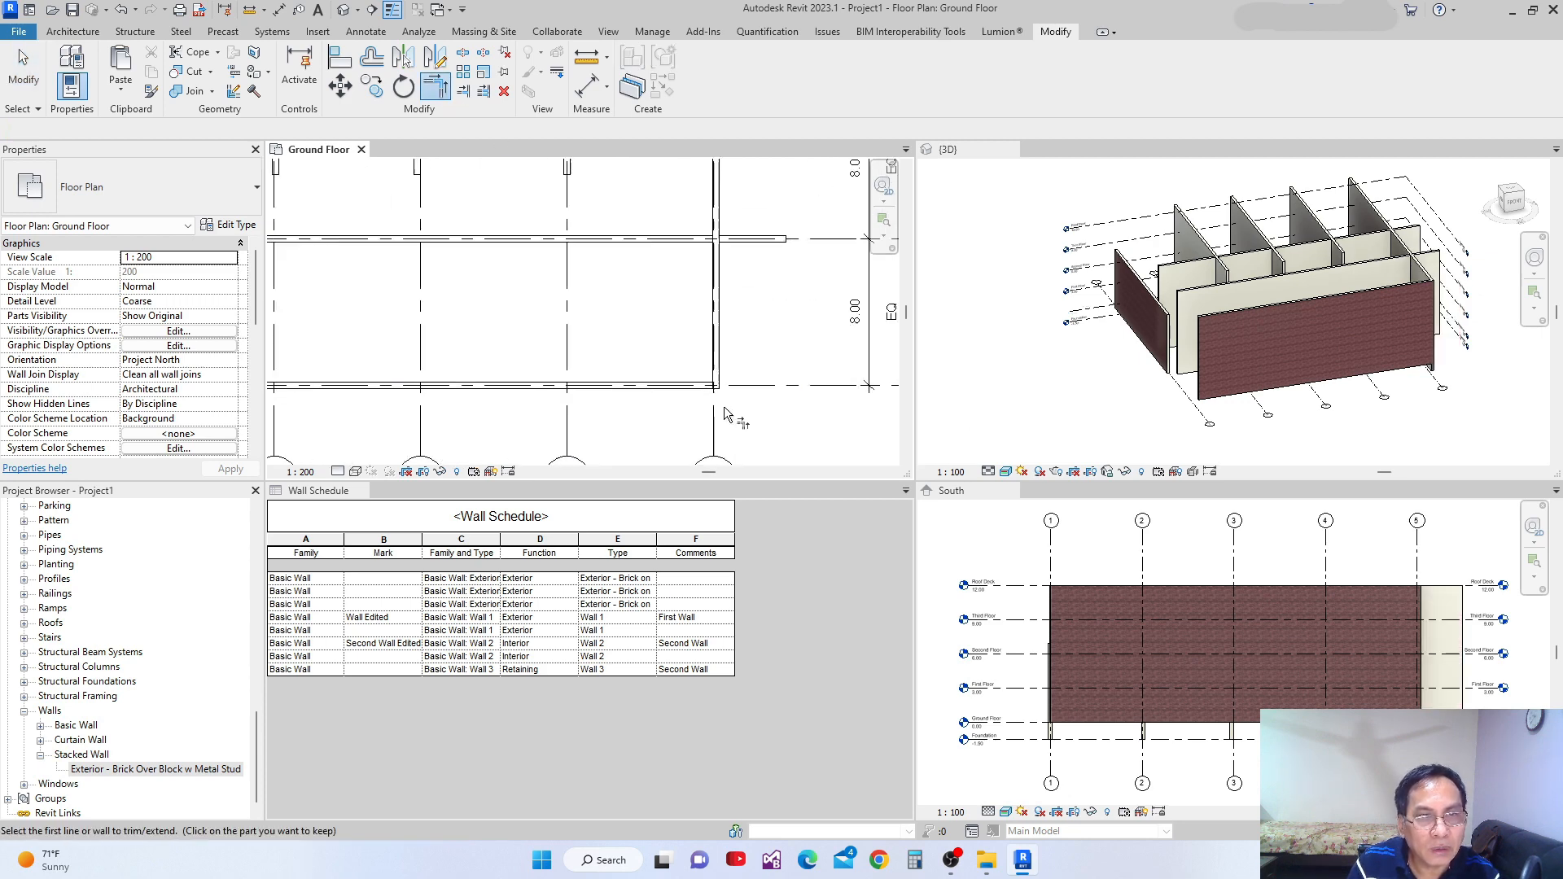
key(Escape)
scroll(744, 440, down, 4)
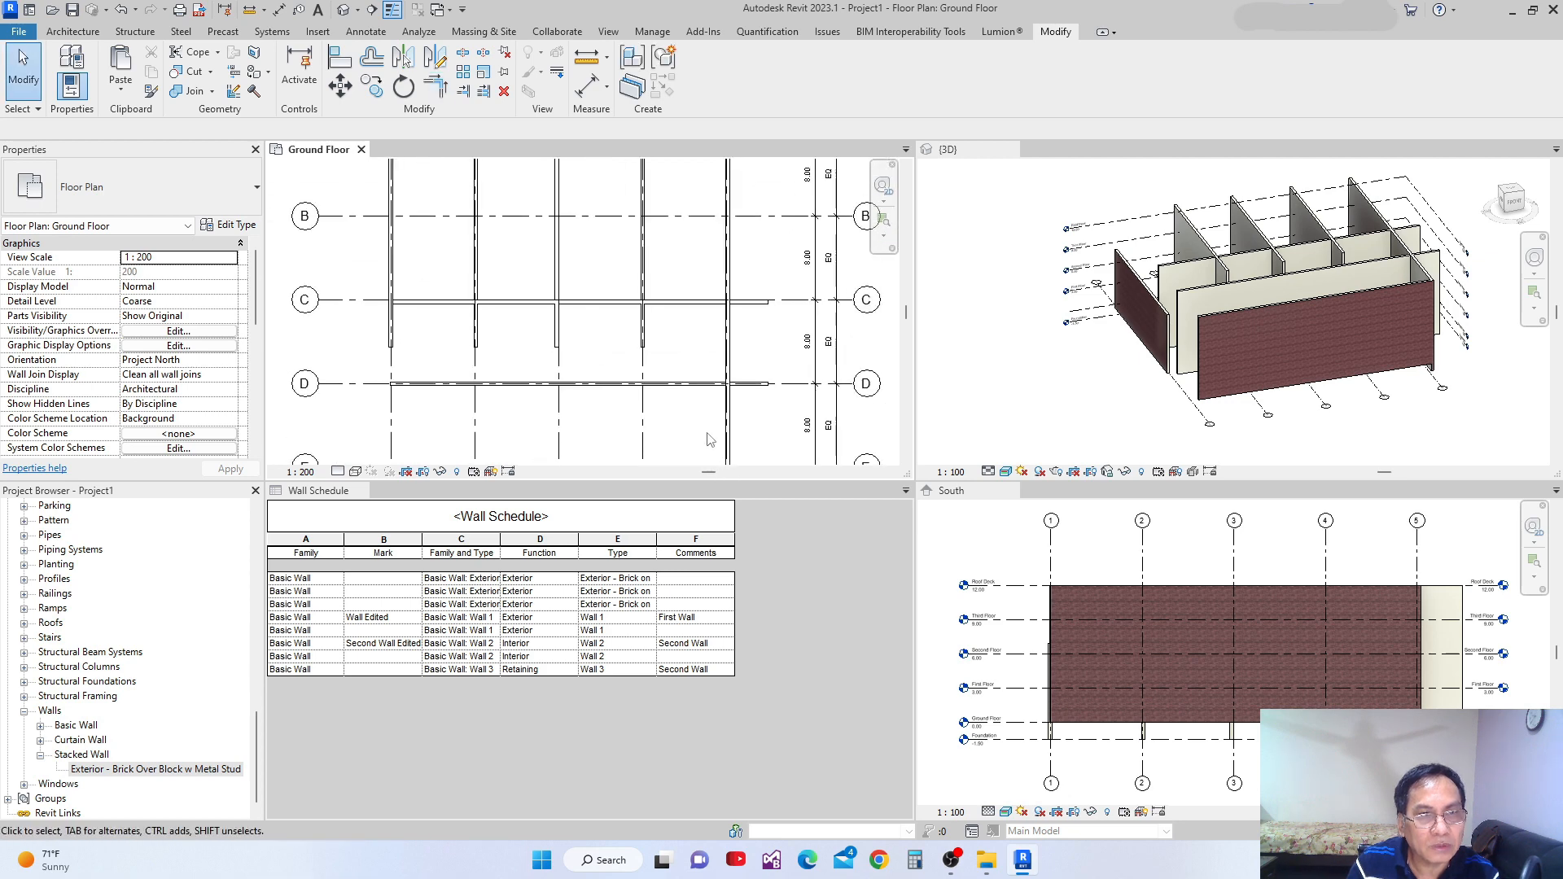
Trim the wall on grid 4 back to the wall on grid C with Trim/Extend Single Element
click(466, 93)
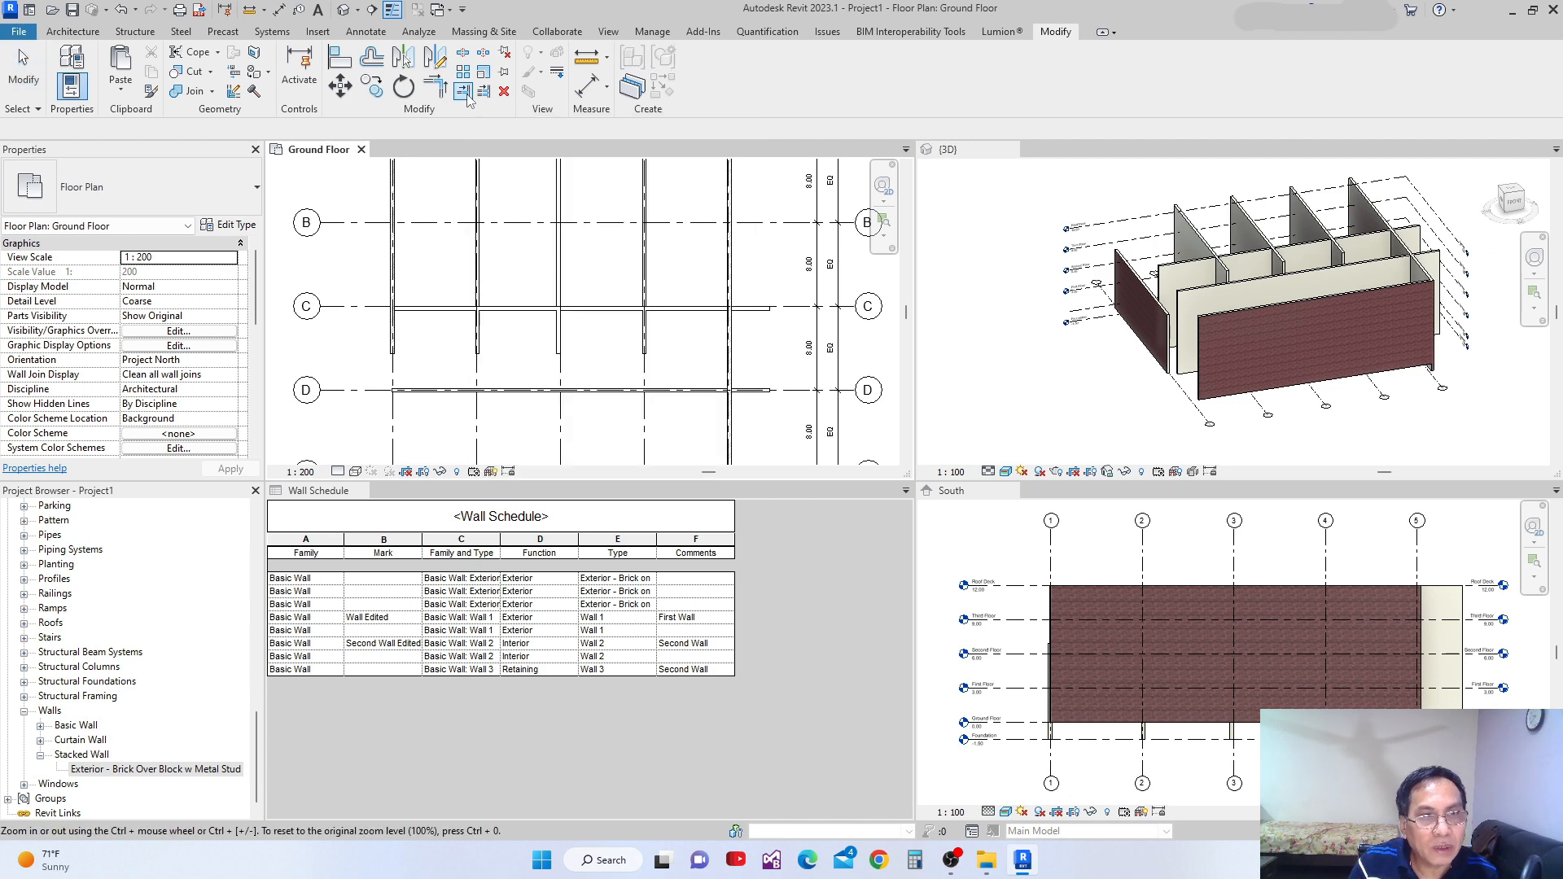
scroll(656, 317, up, 2)
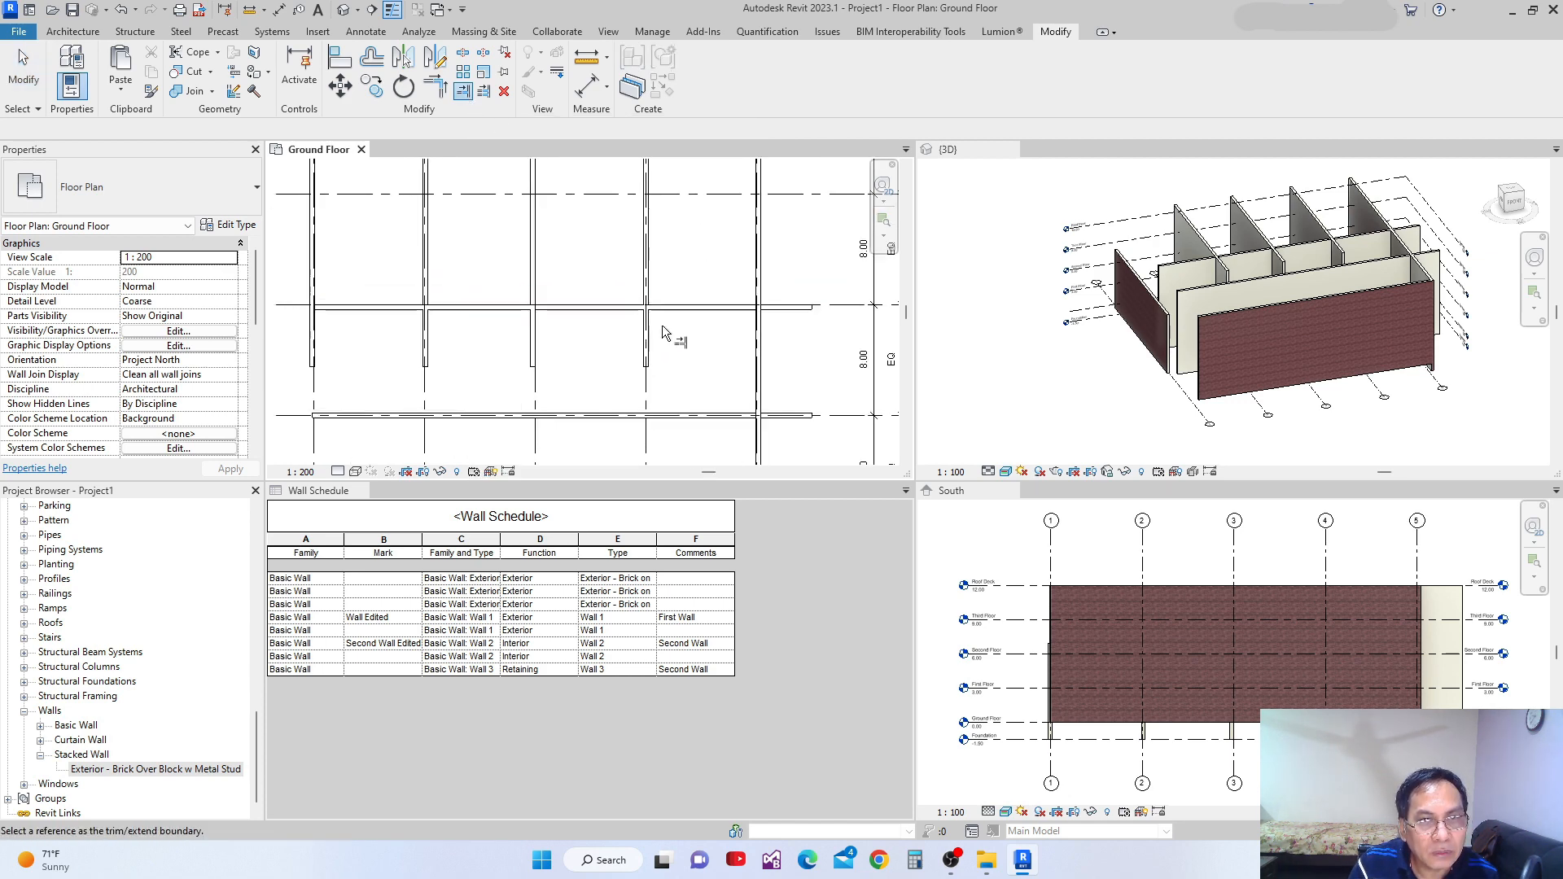
scroll(689, 310, up, 1)
click(689, 308)
click(632, 244)
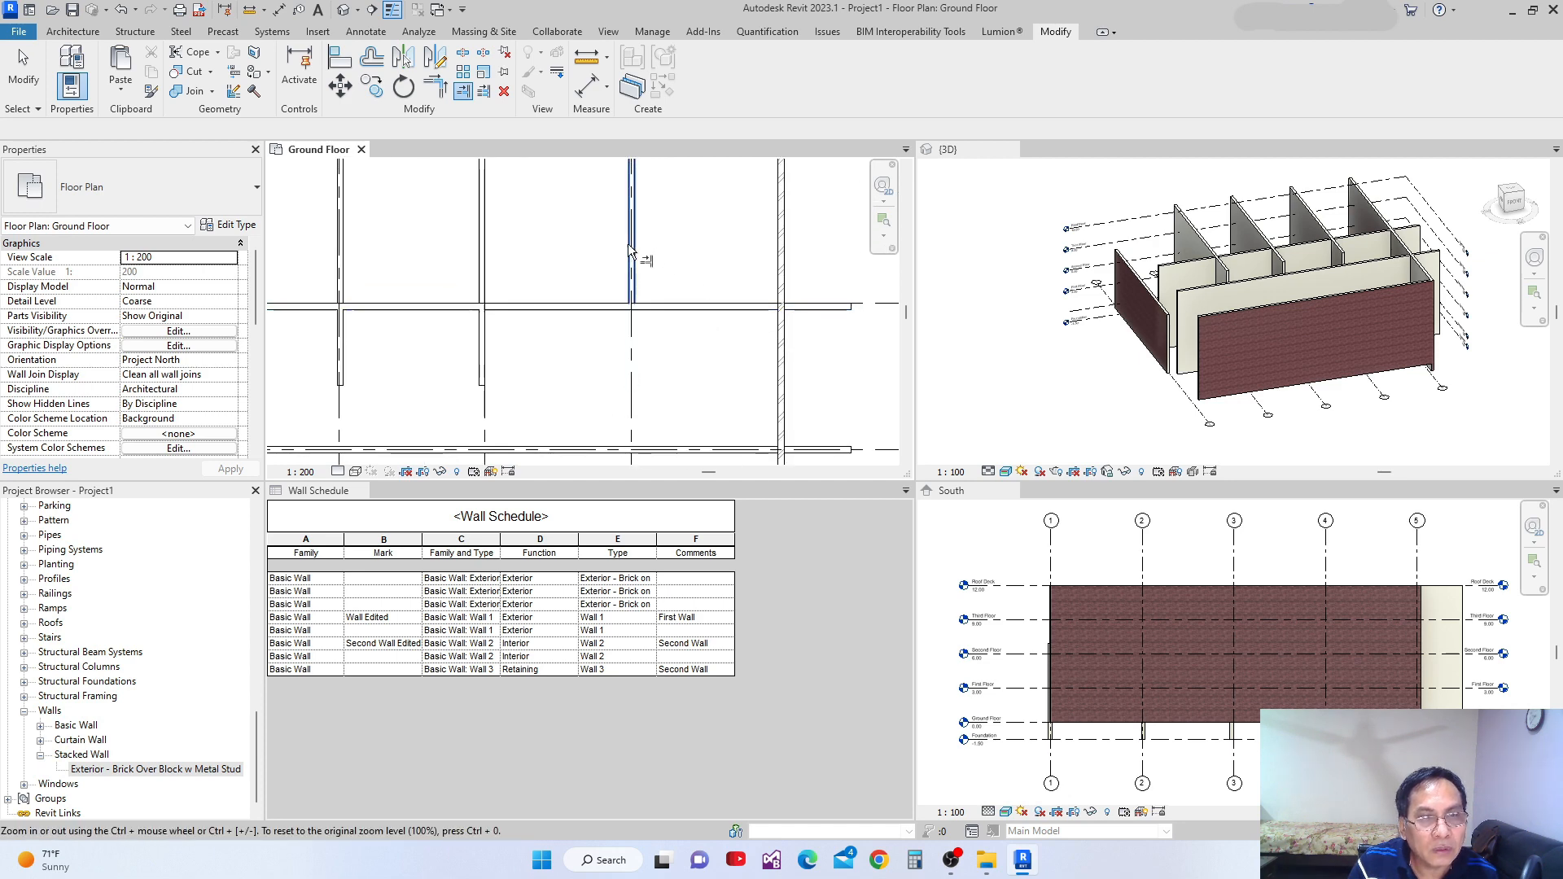
scroll(693, 282, down, 2)
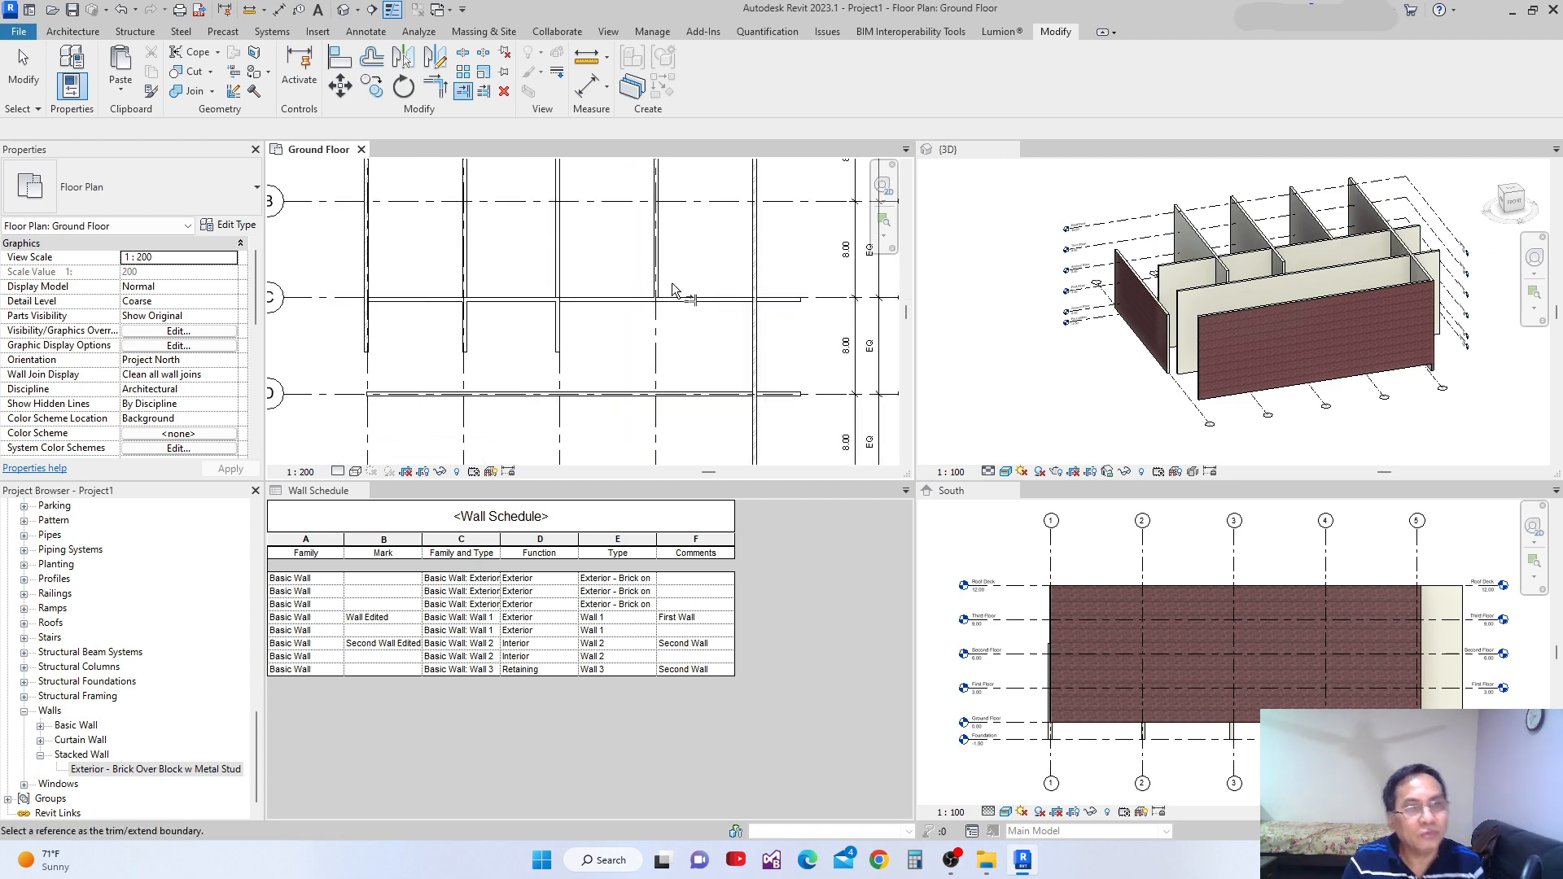
key(Escape)
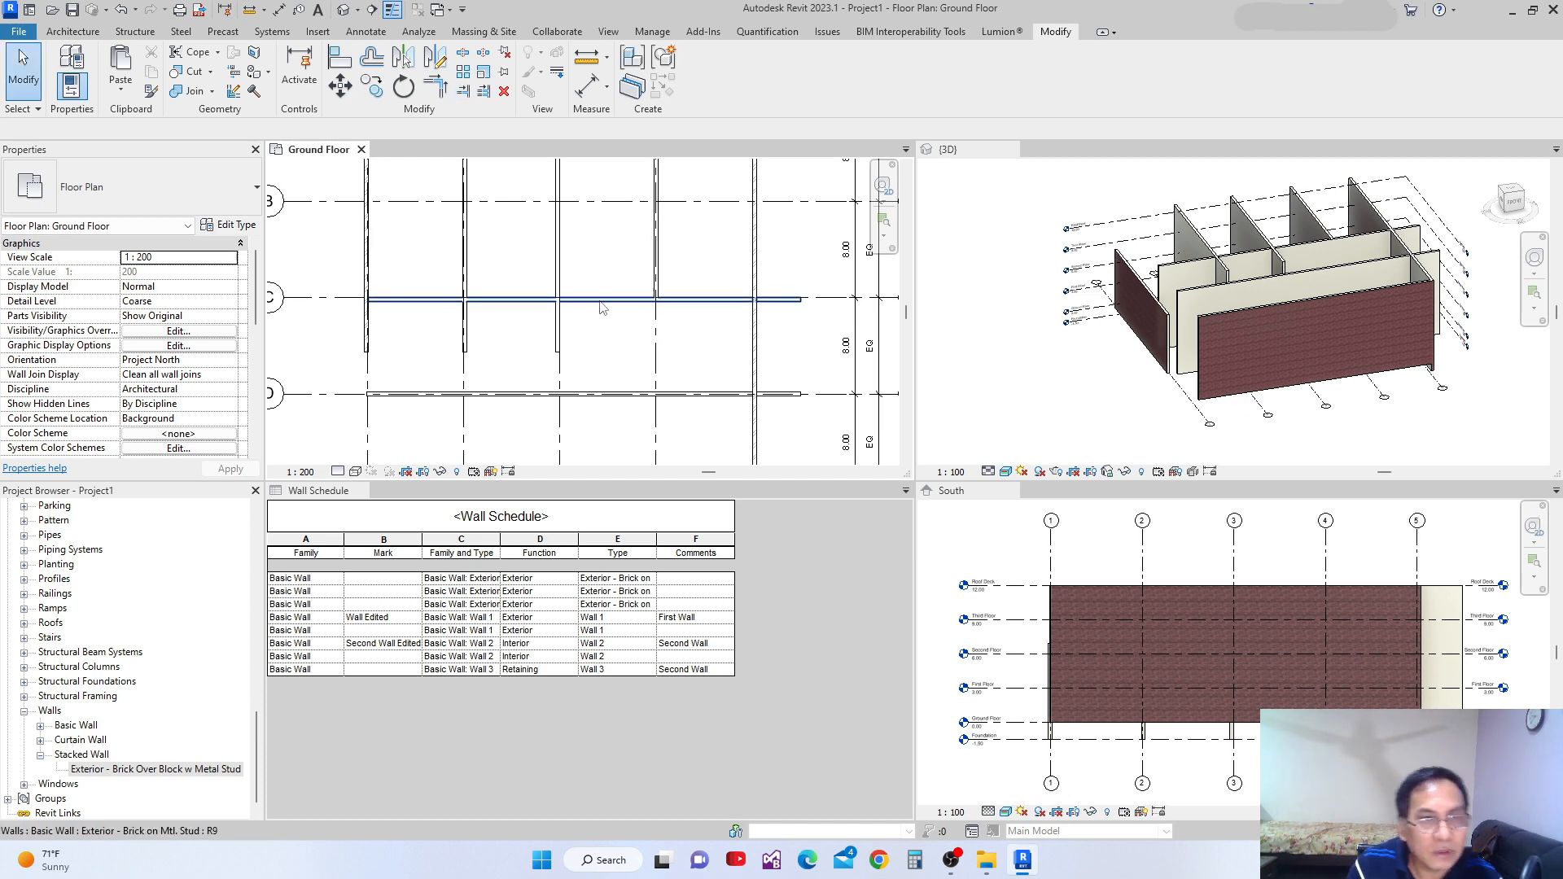
Trim the walls on grids 3, 2 and 1 back to the wall on grid C with Trim/Extend Multiple Elements
click(601, 308)
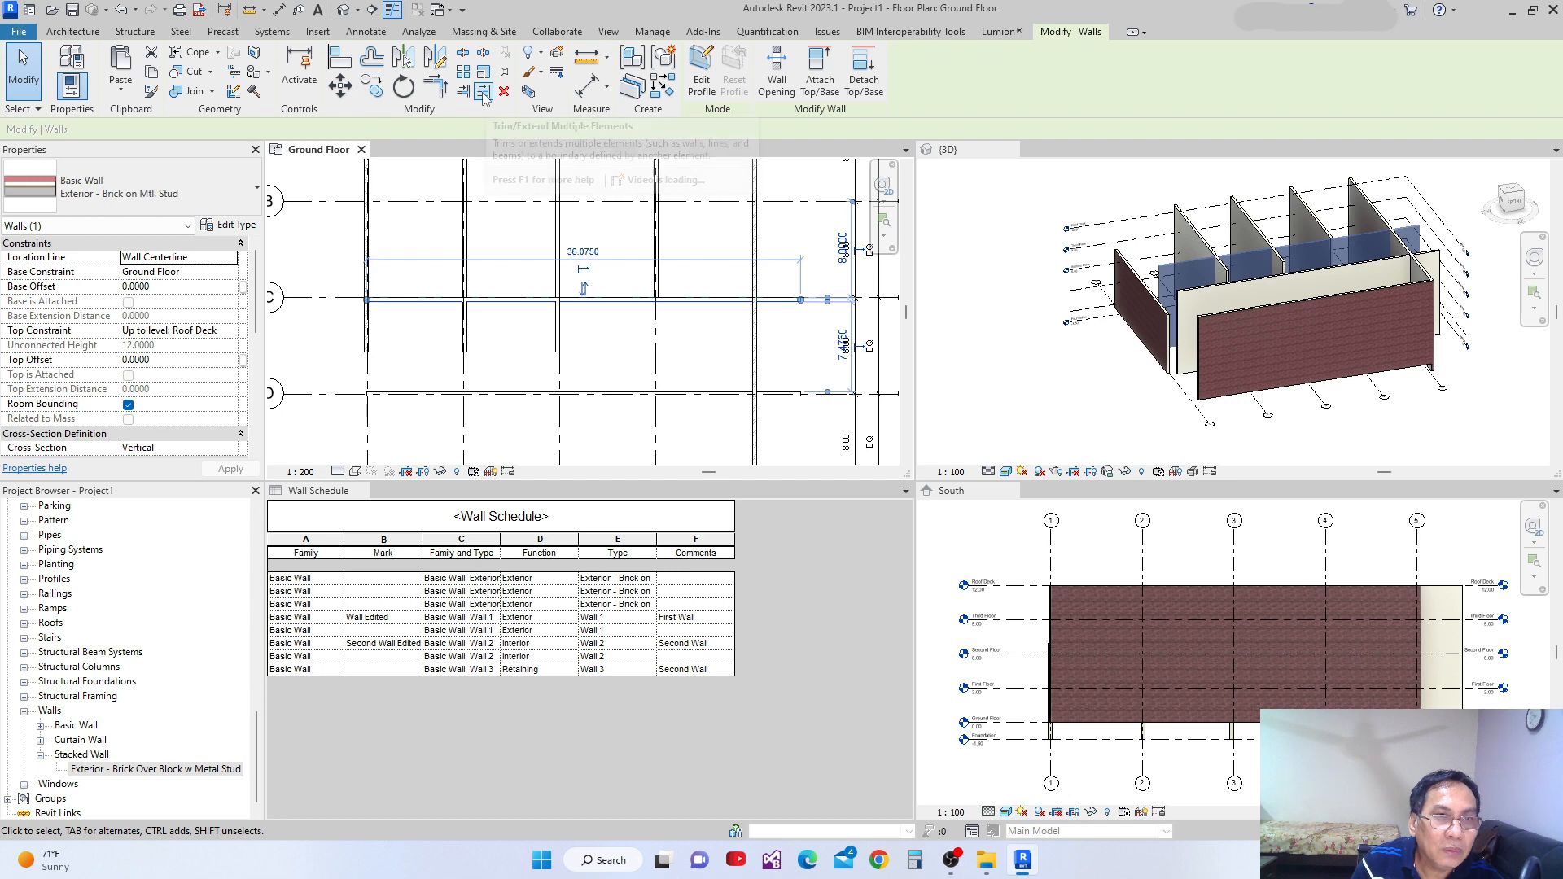
scroll(635, 332, down, 1)
middle_drag(635, 331, 649, 376)
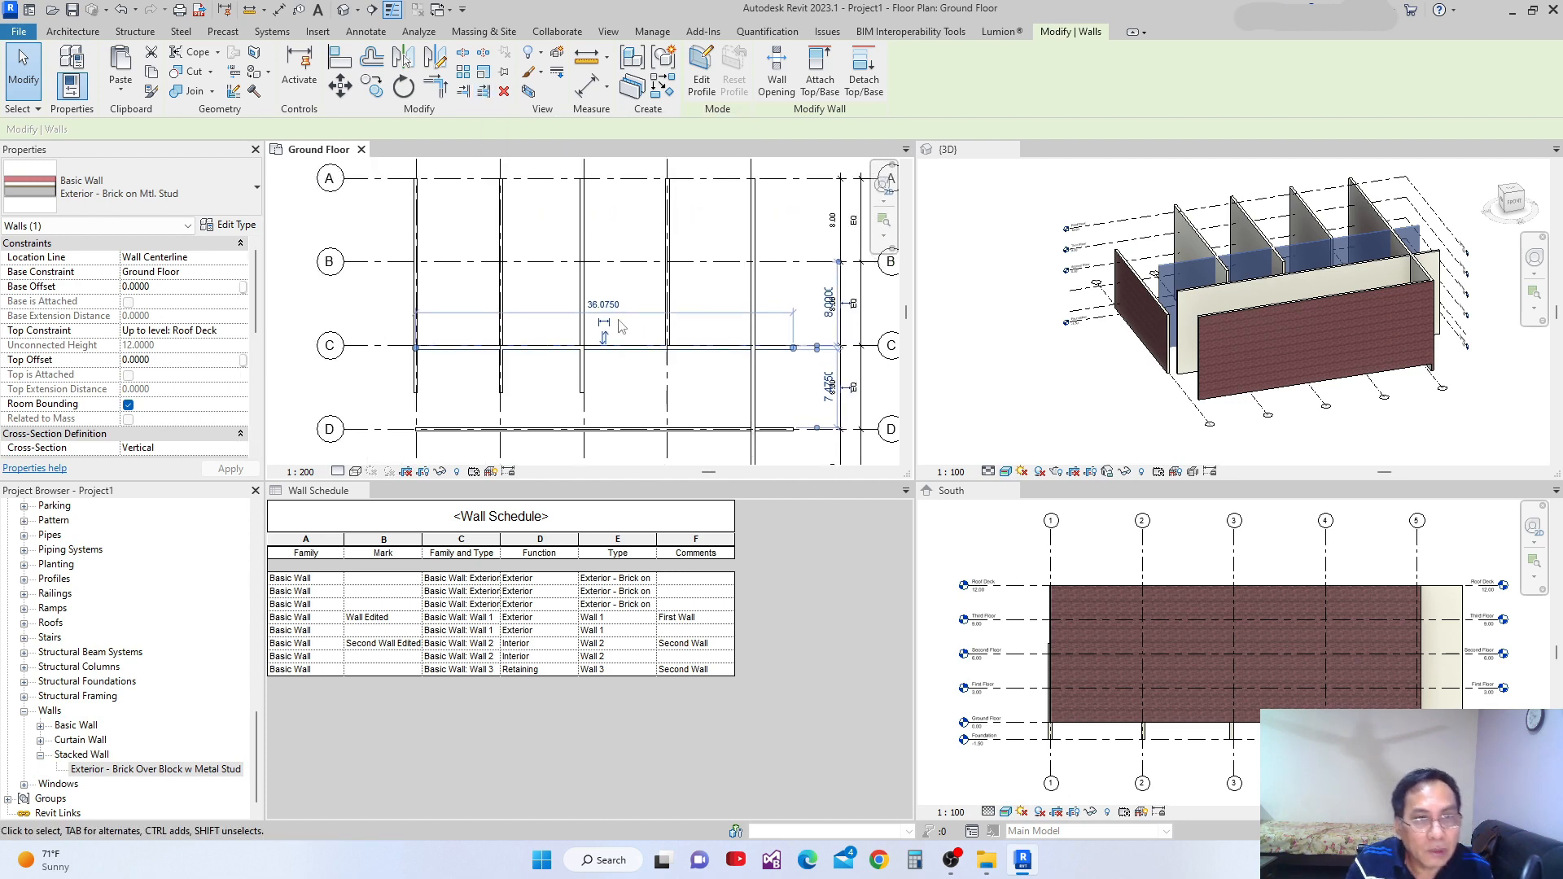
click(486, 93)
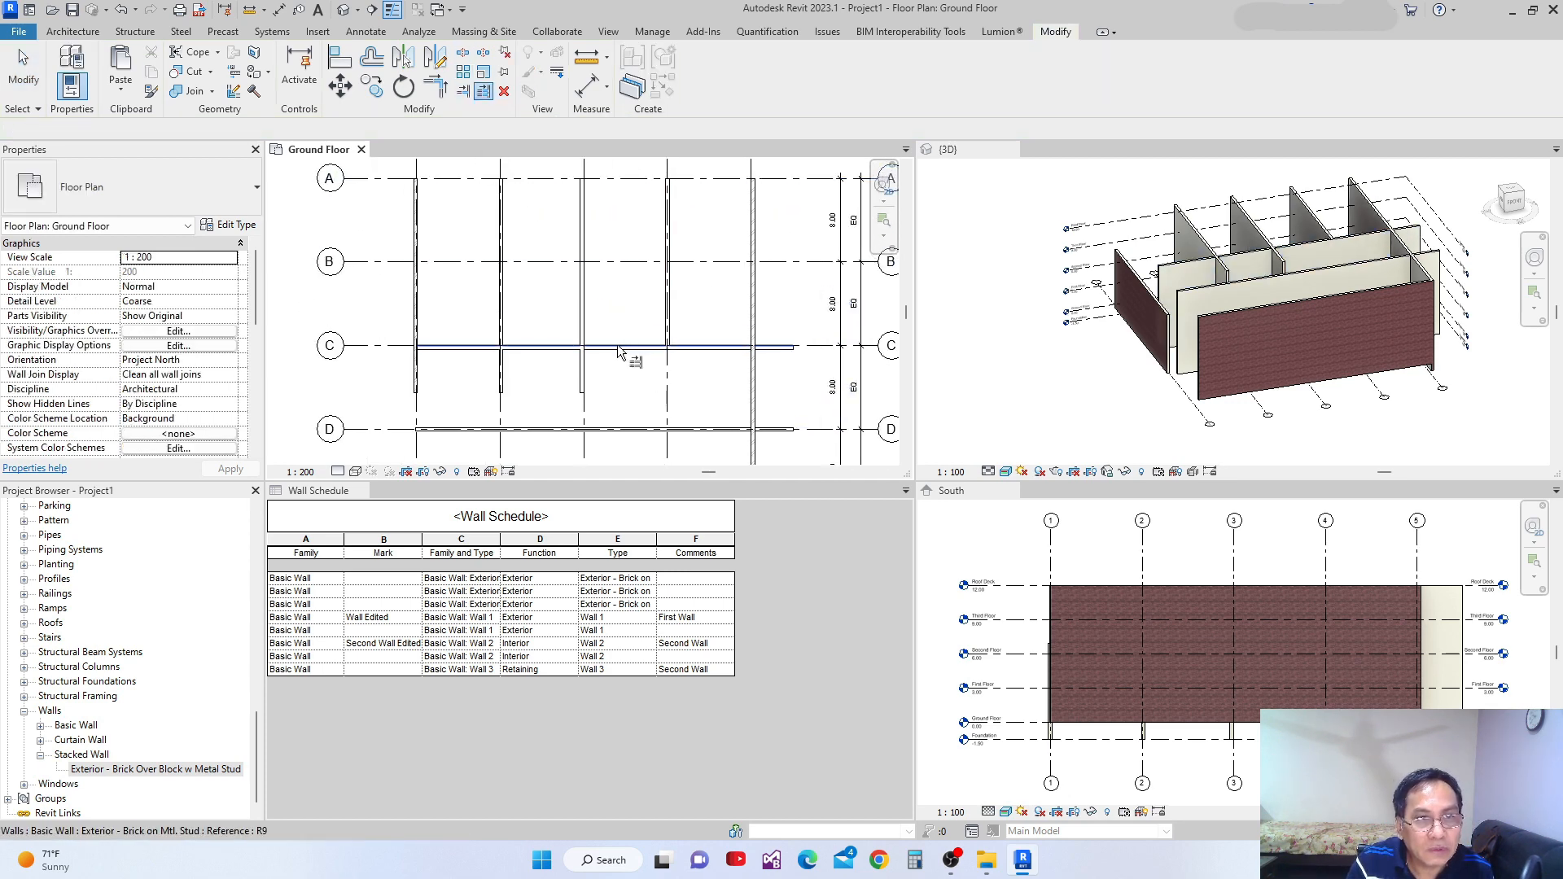
click(580, 374)
click(506, 319)
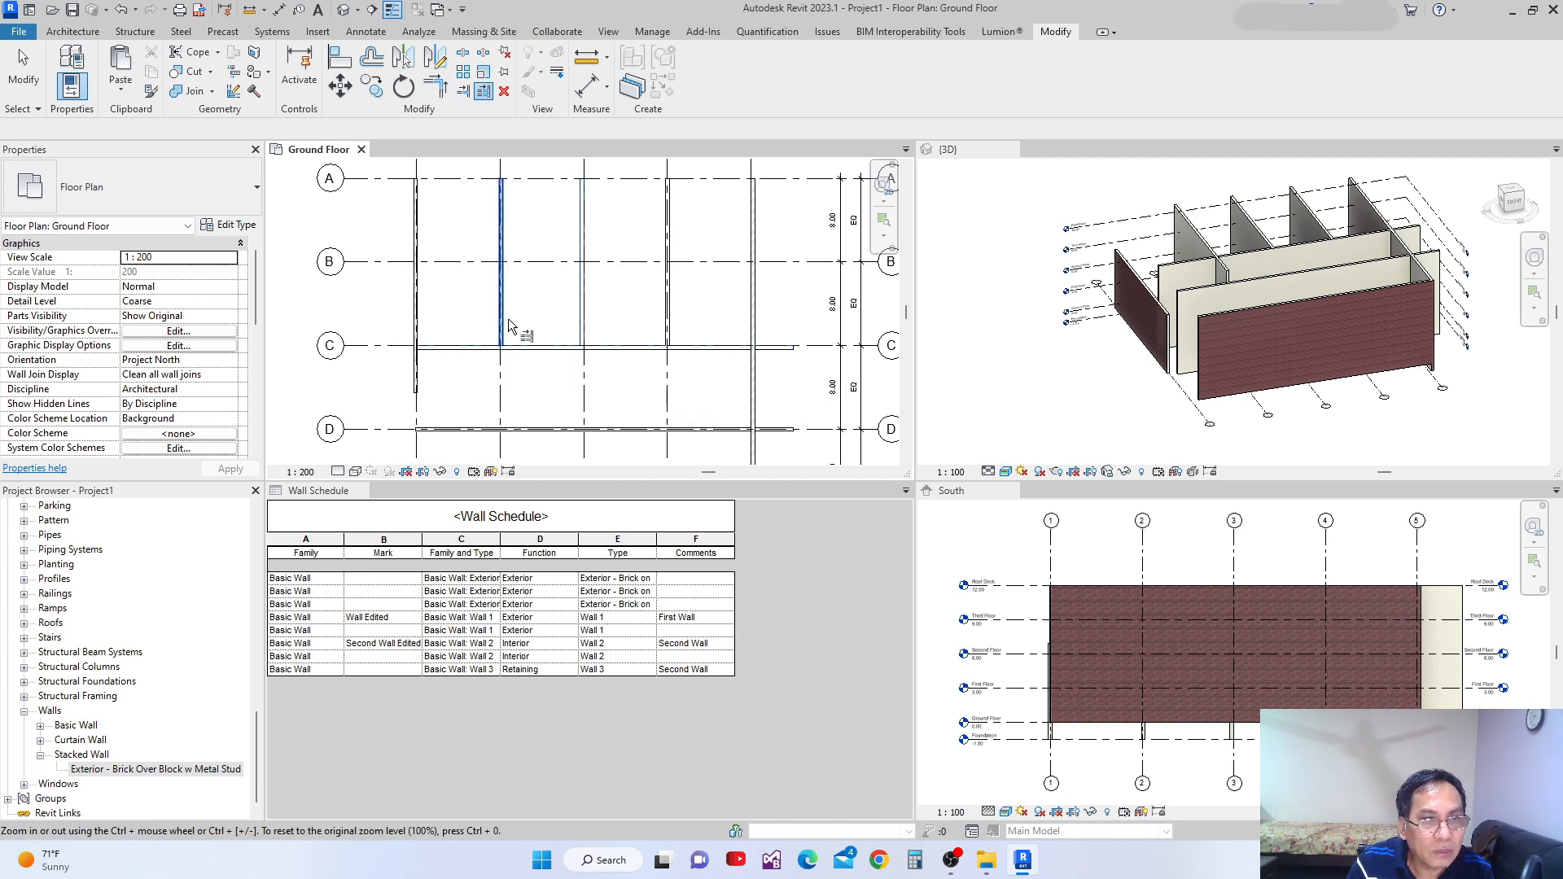
click(415, 314)
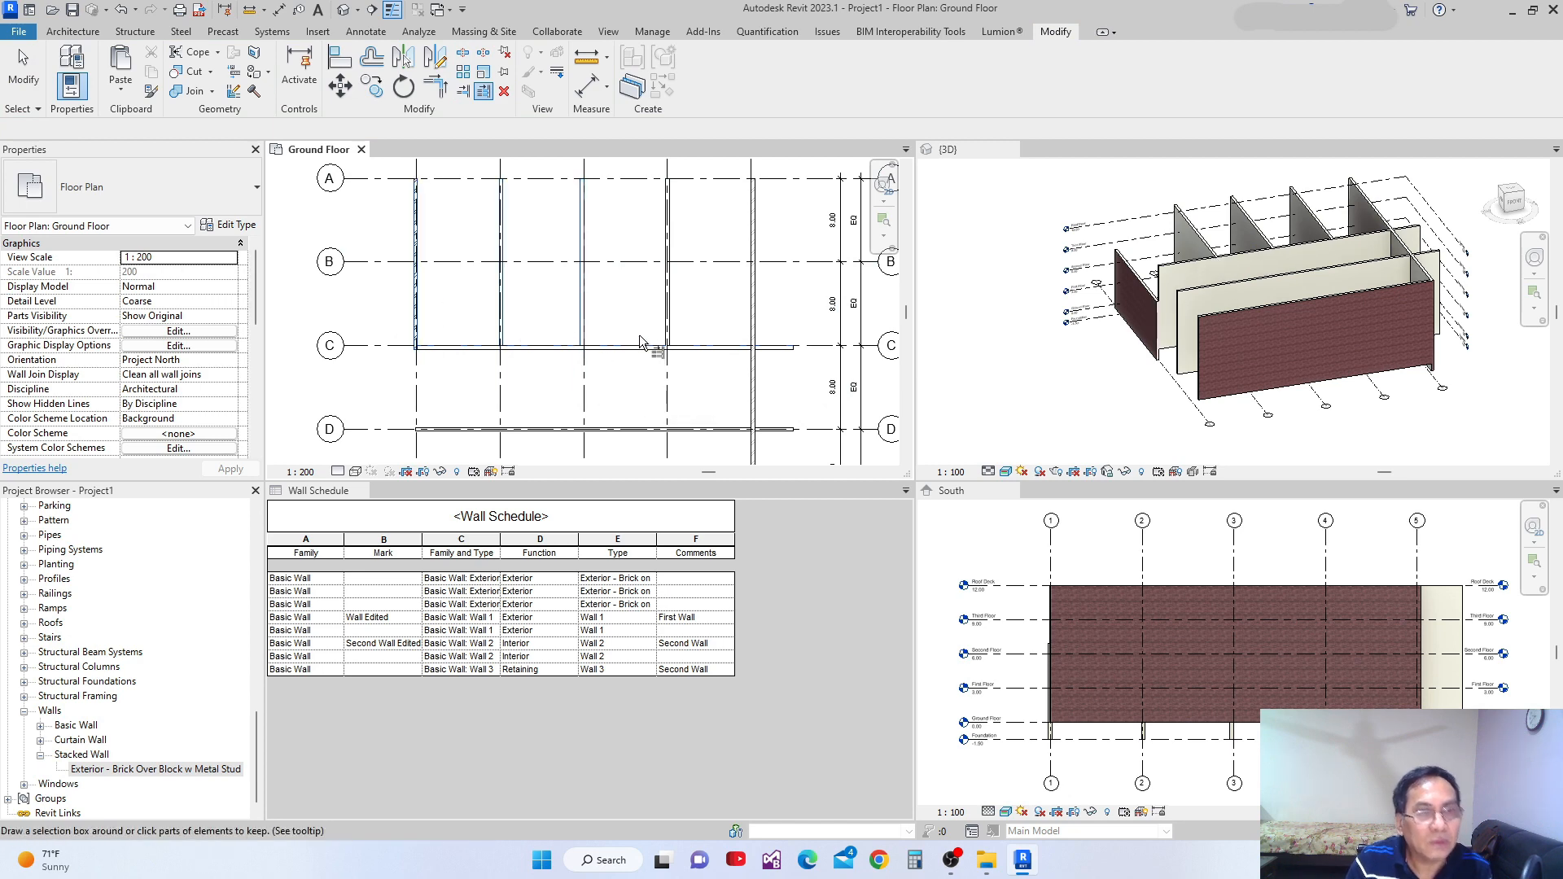
mouse_move(640, 338)
middle_down()
mouse_move(619, 440)
mouse_move(624, 393)
middle_up()
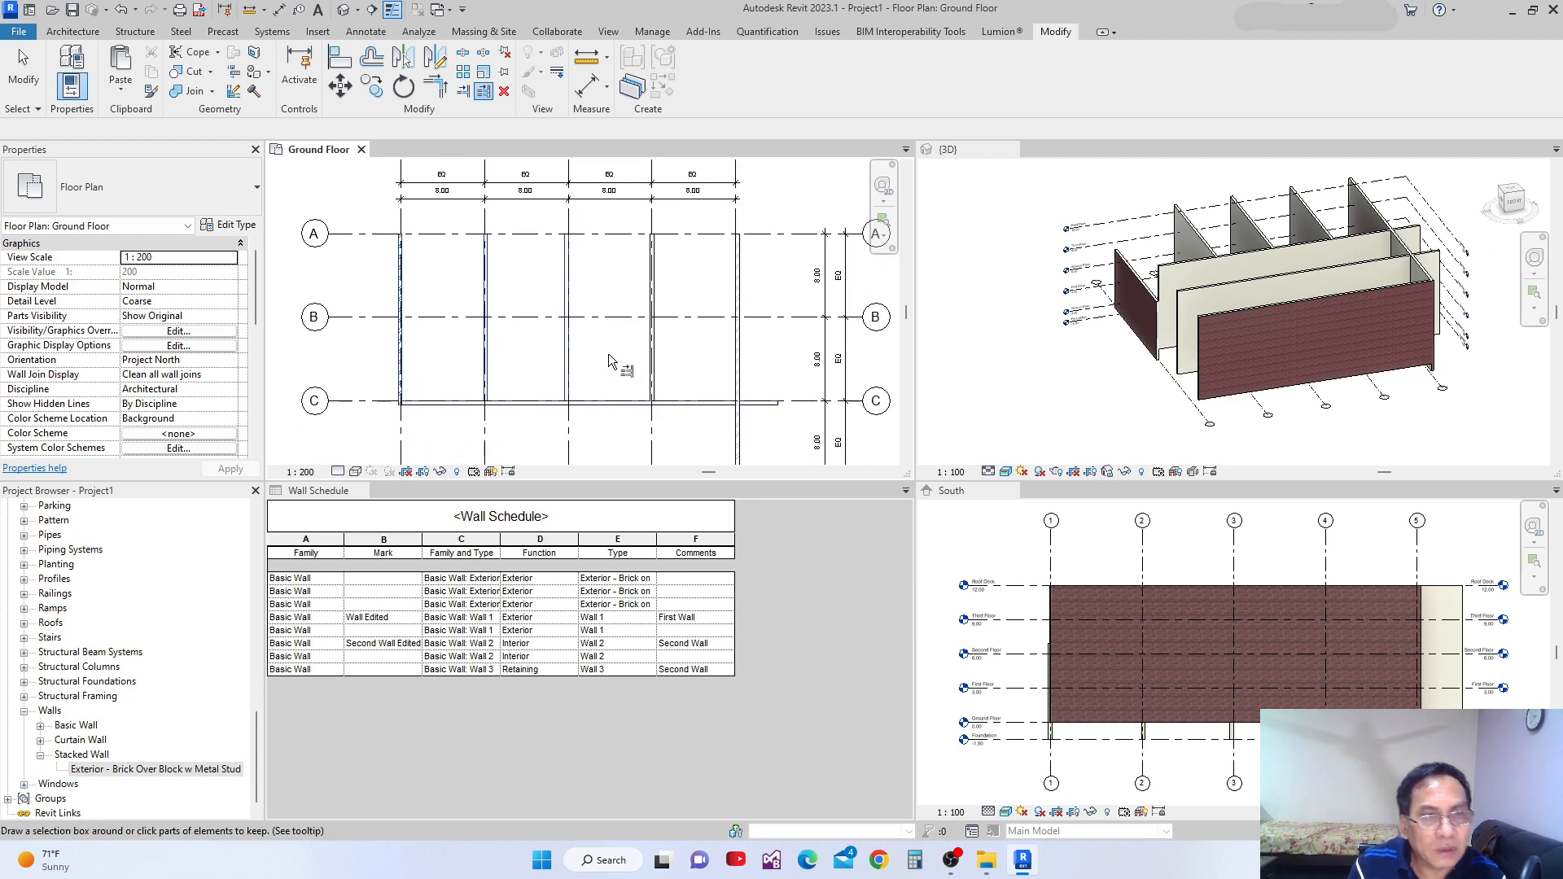
key(Escape)
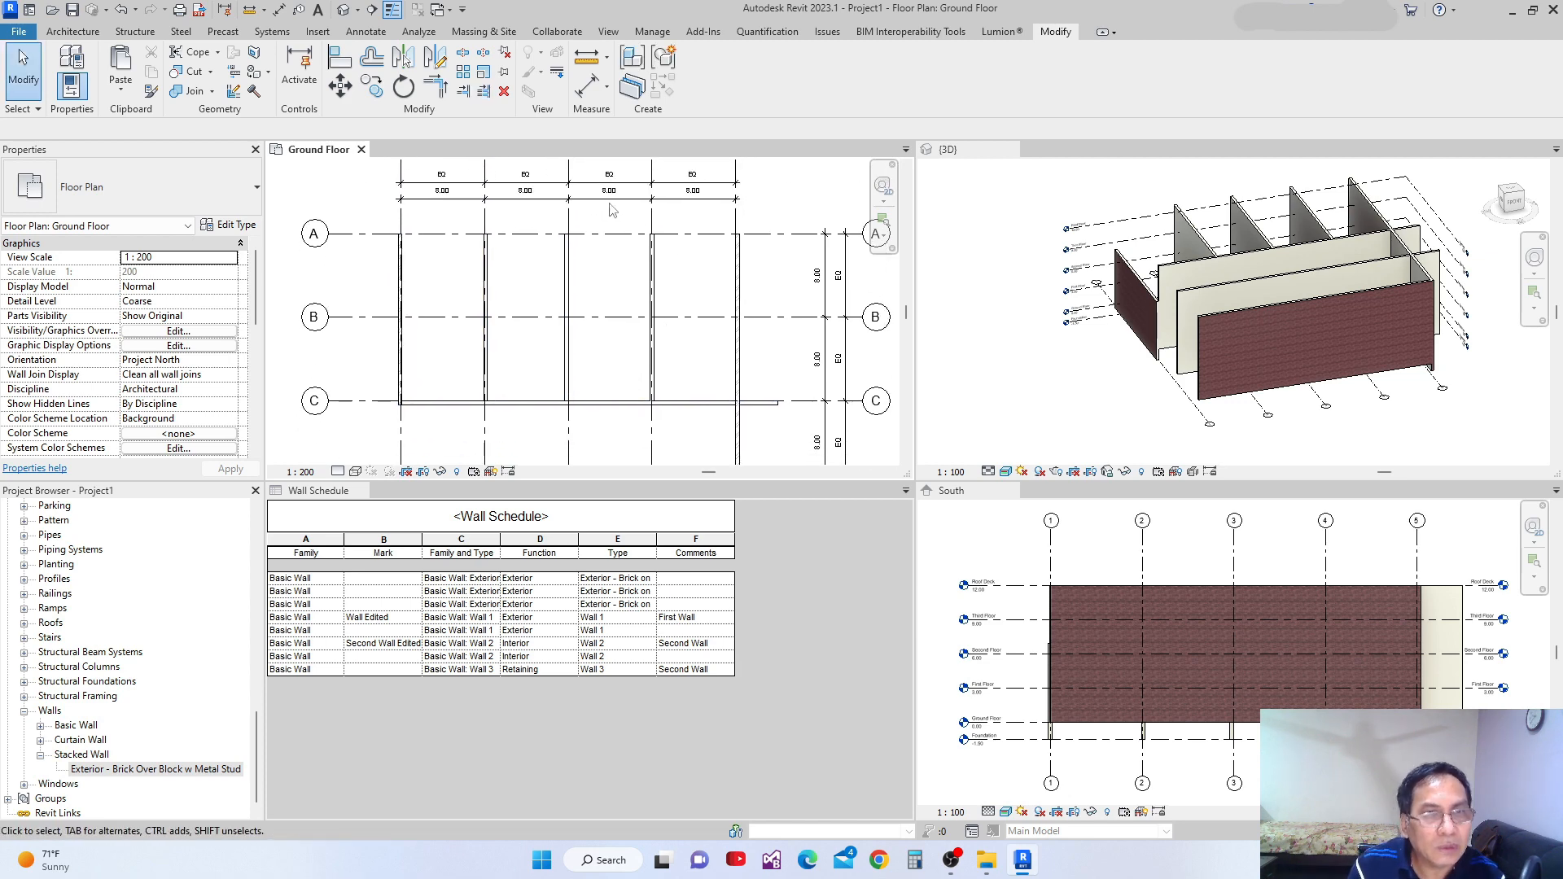
Split the wall on grid 5 at its intersection with grid B, without deleting an inner segment
click(464, 53)
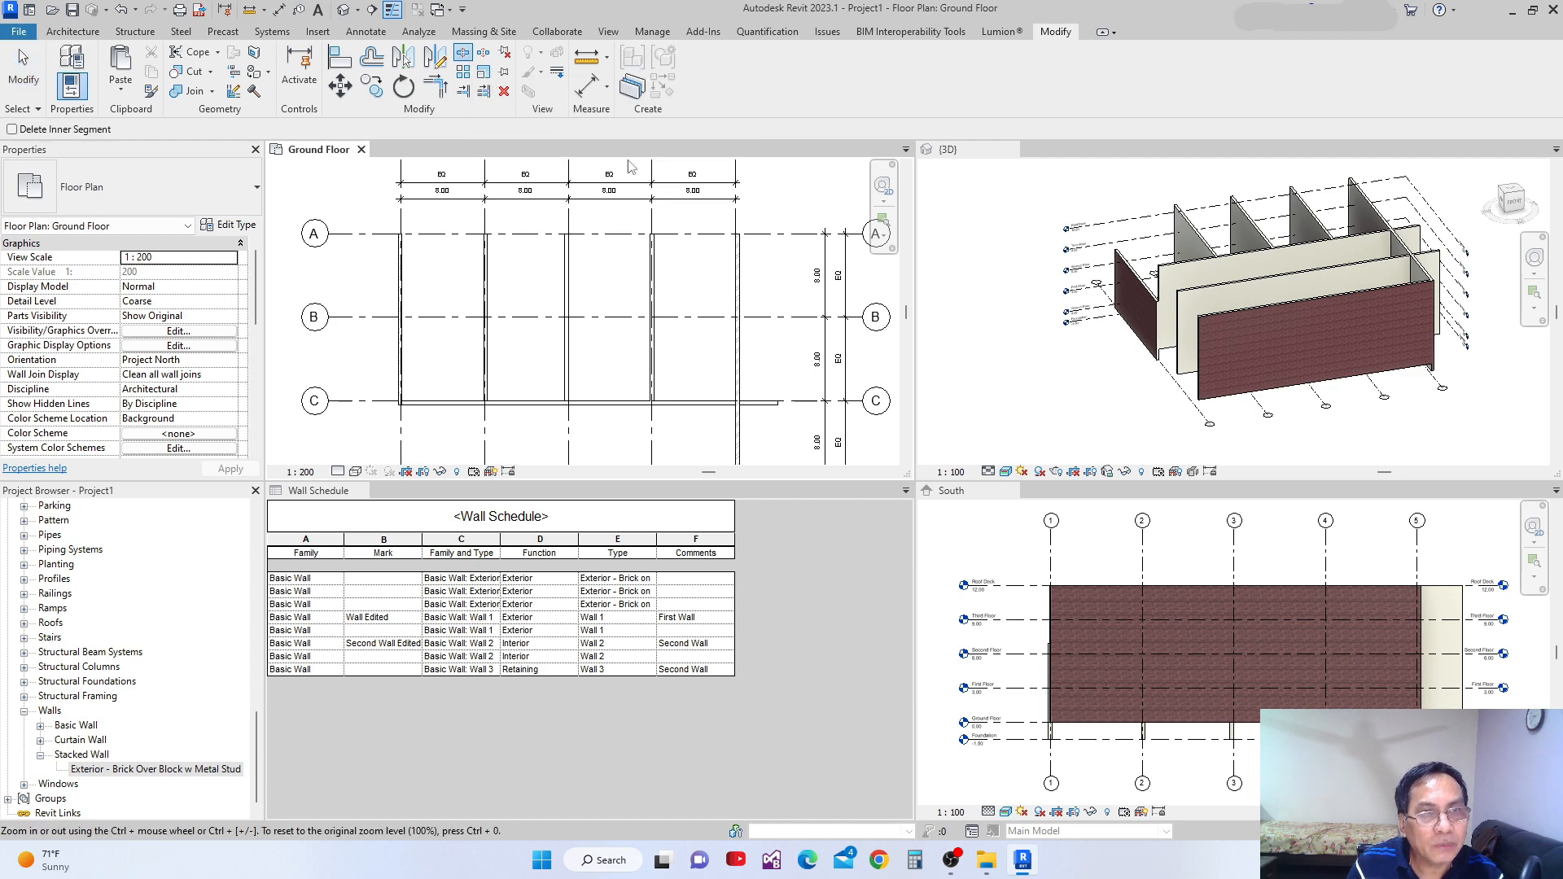
scroll(759, 336, up, 1)
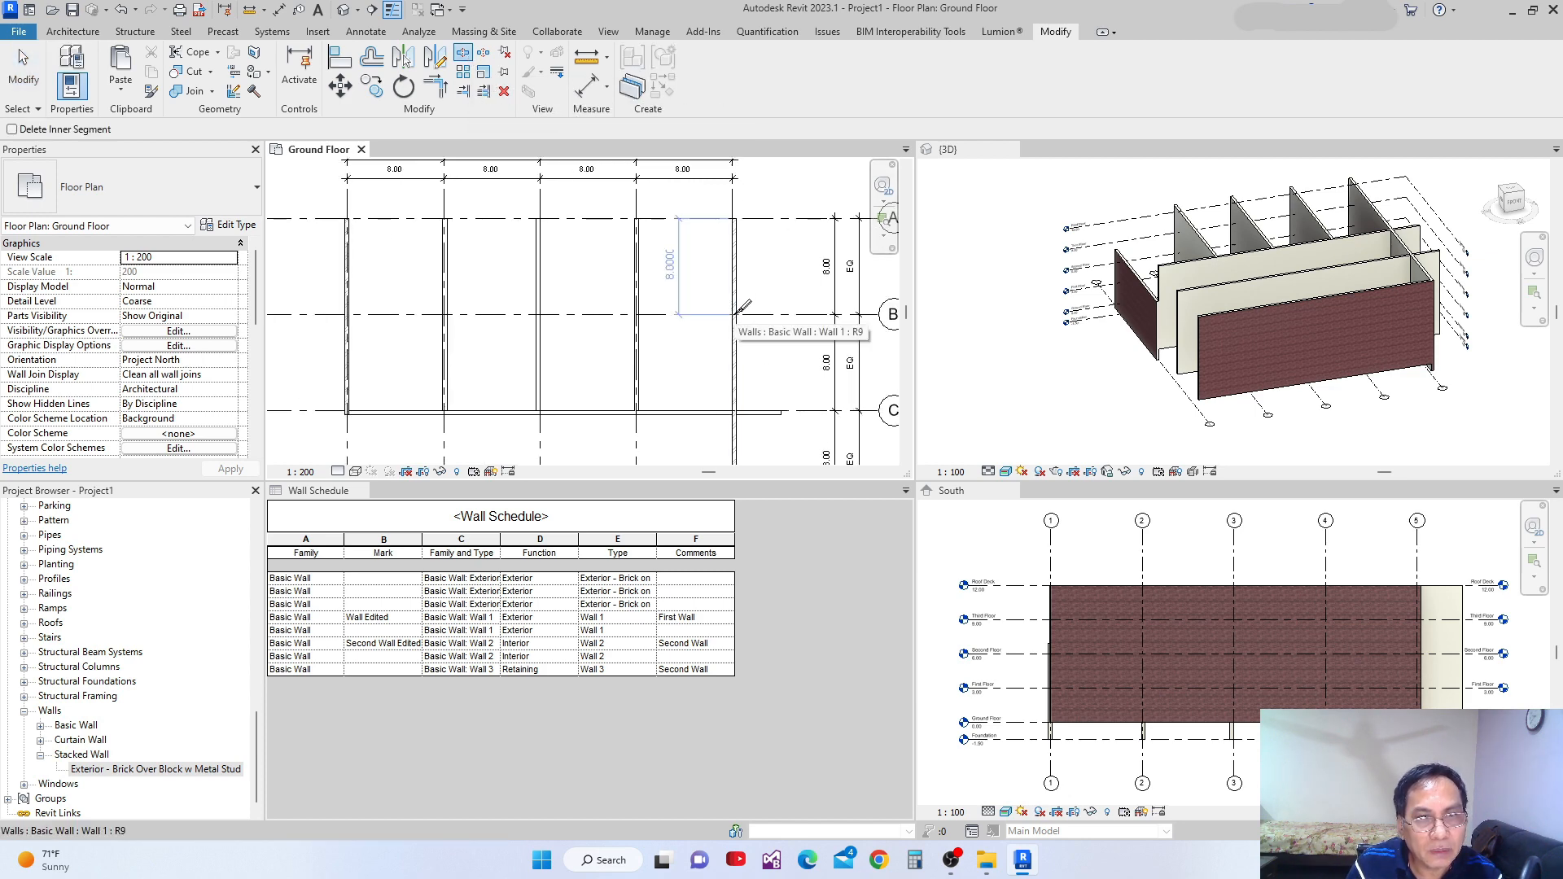
click(737, 312)
scroll(745, 297, up, 3)
key(Escape)
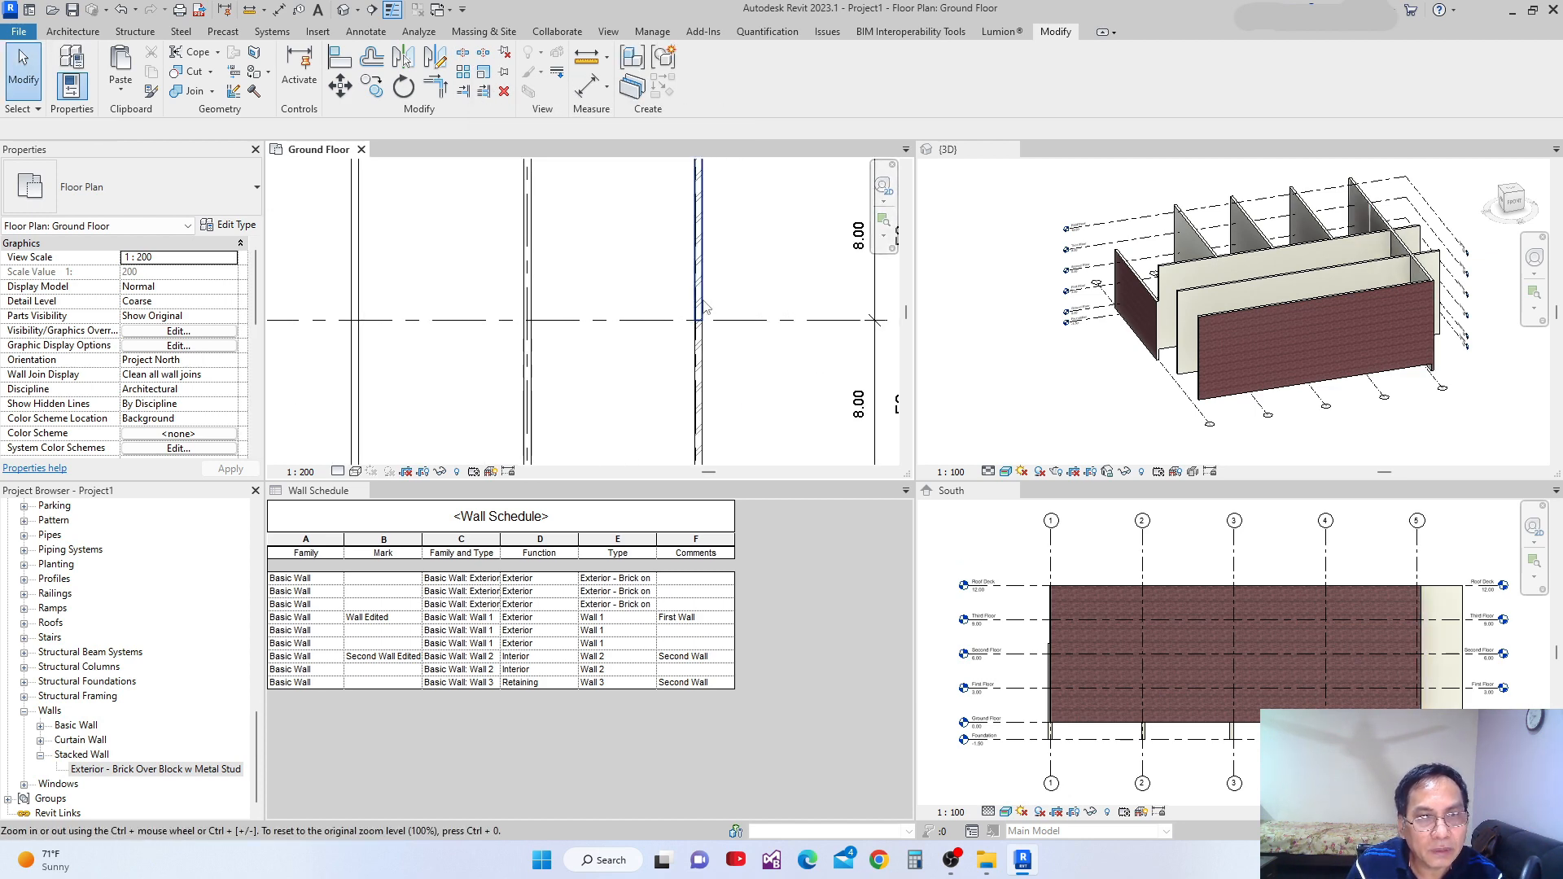
Delete the split-off wall segment on grid 5 between grids A and B
click(698, 303)
scroll(731, 304, down, 2)
key(Delete)
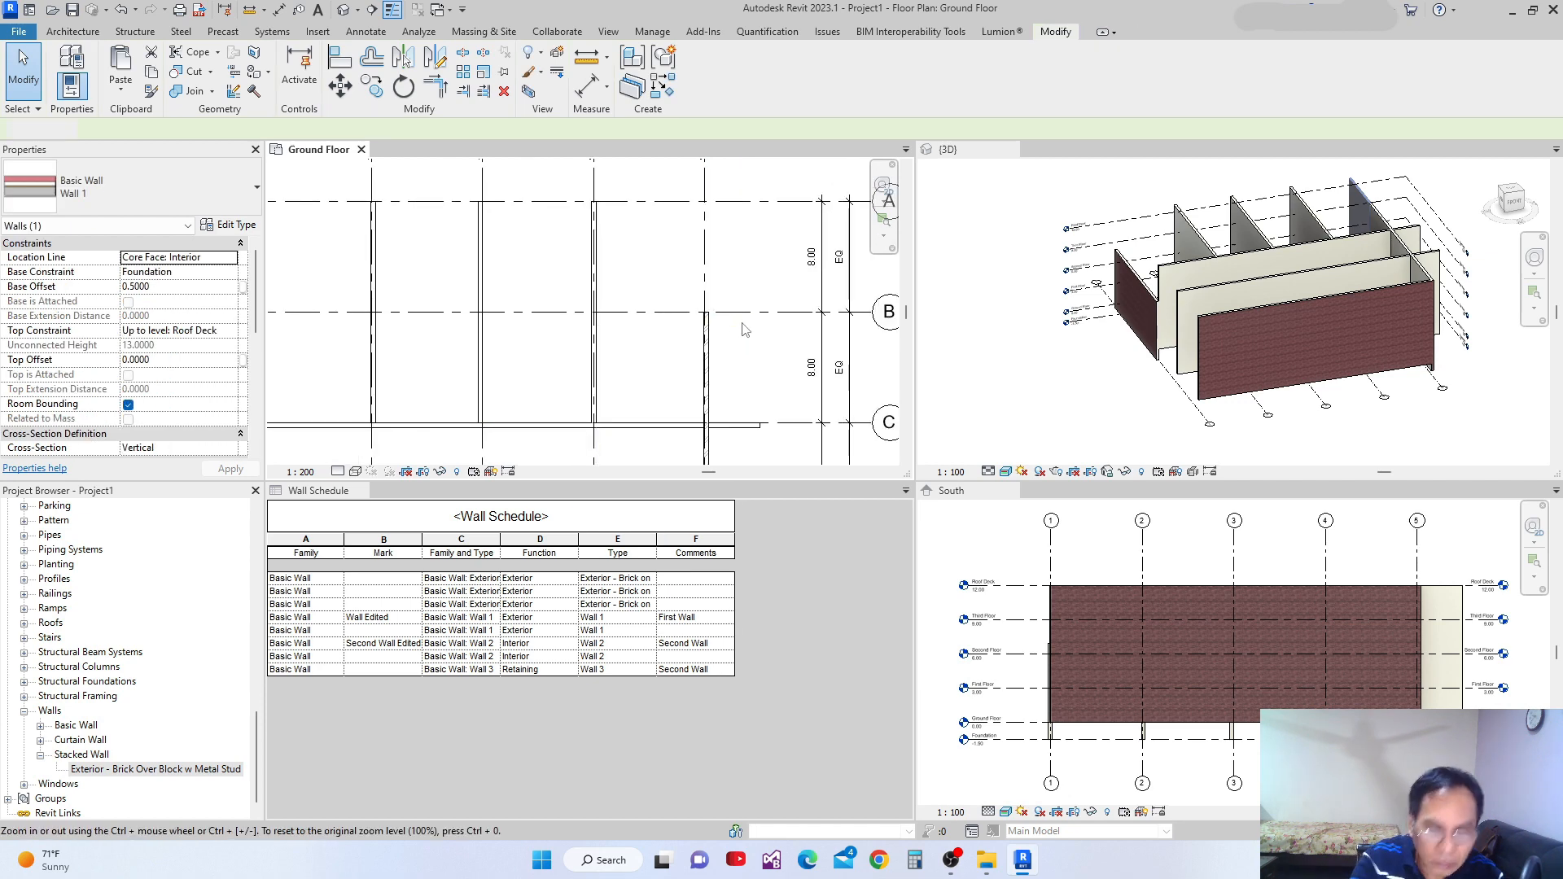
middle_drag(707, 250, 708, 264)
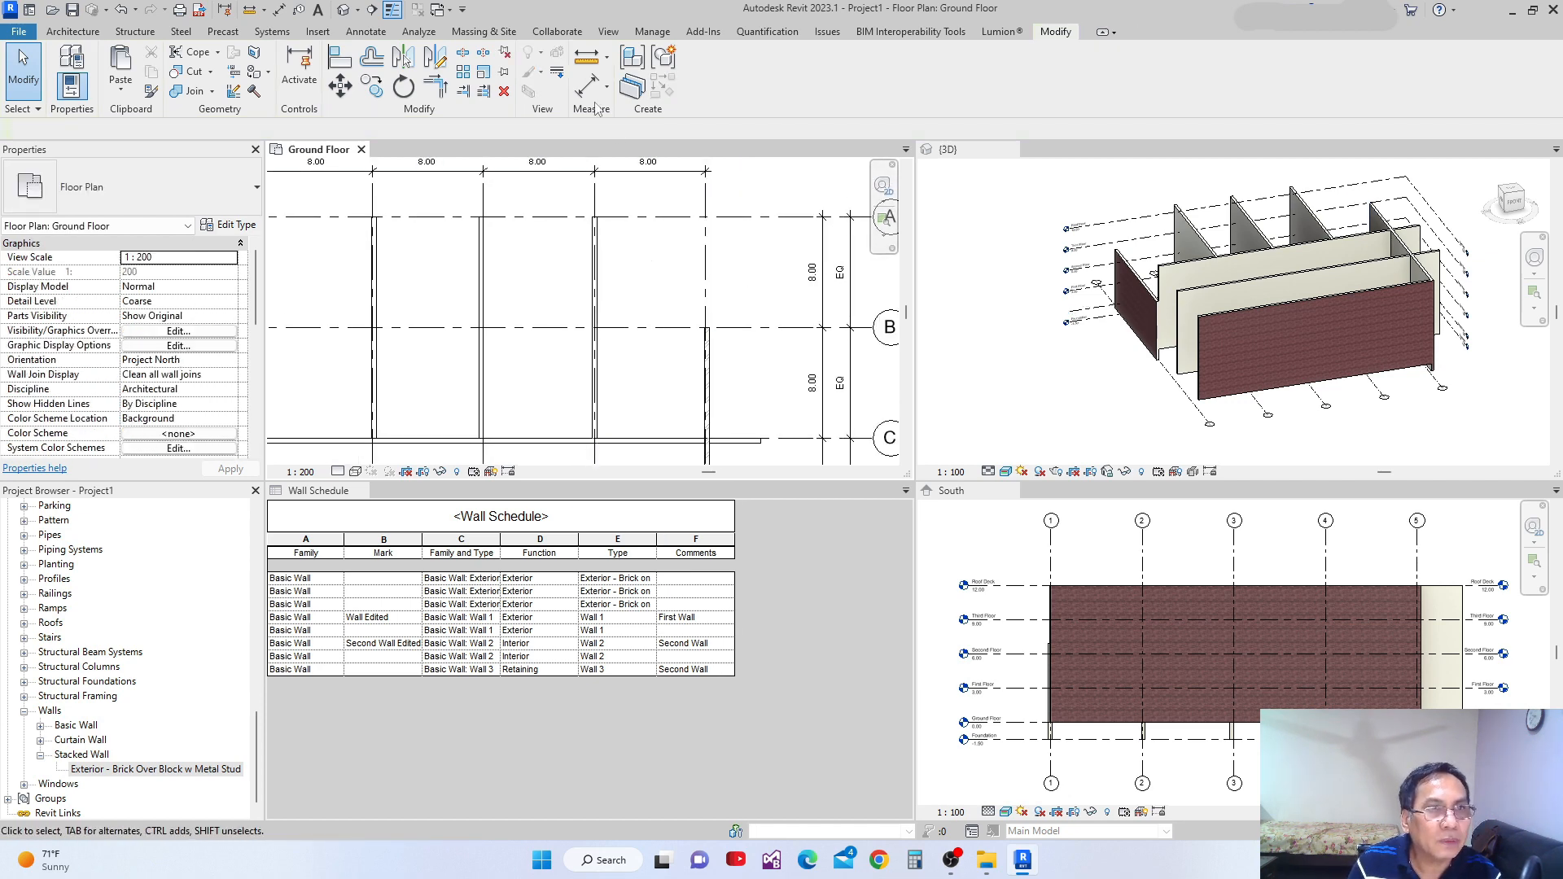
Split the remaining wall on grid 5 at two points between grids B and C using Split with Gap and a 0.0250 joint gap
click(484, 53)
click(716, 373)
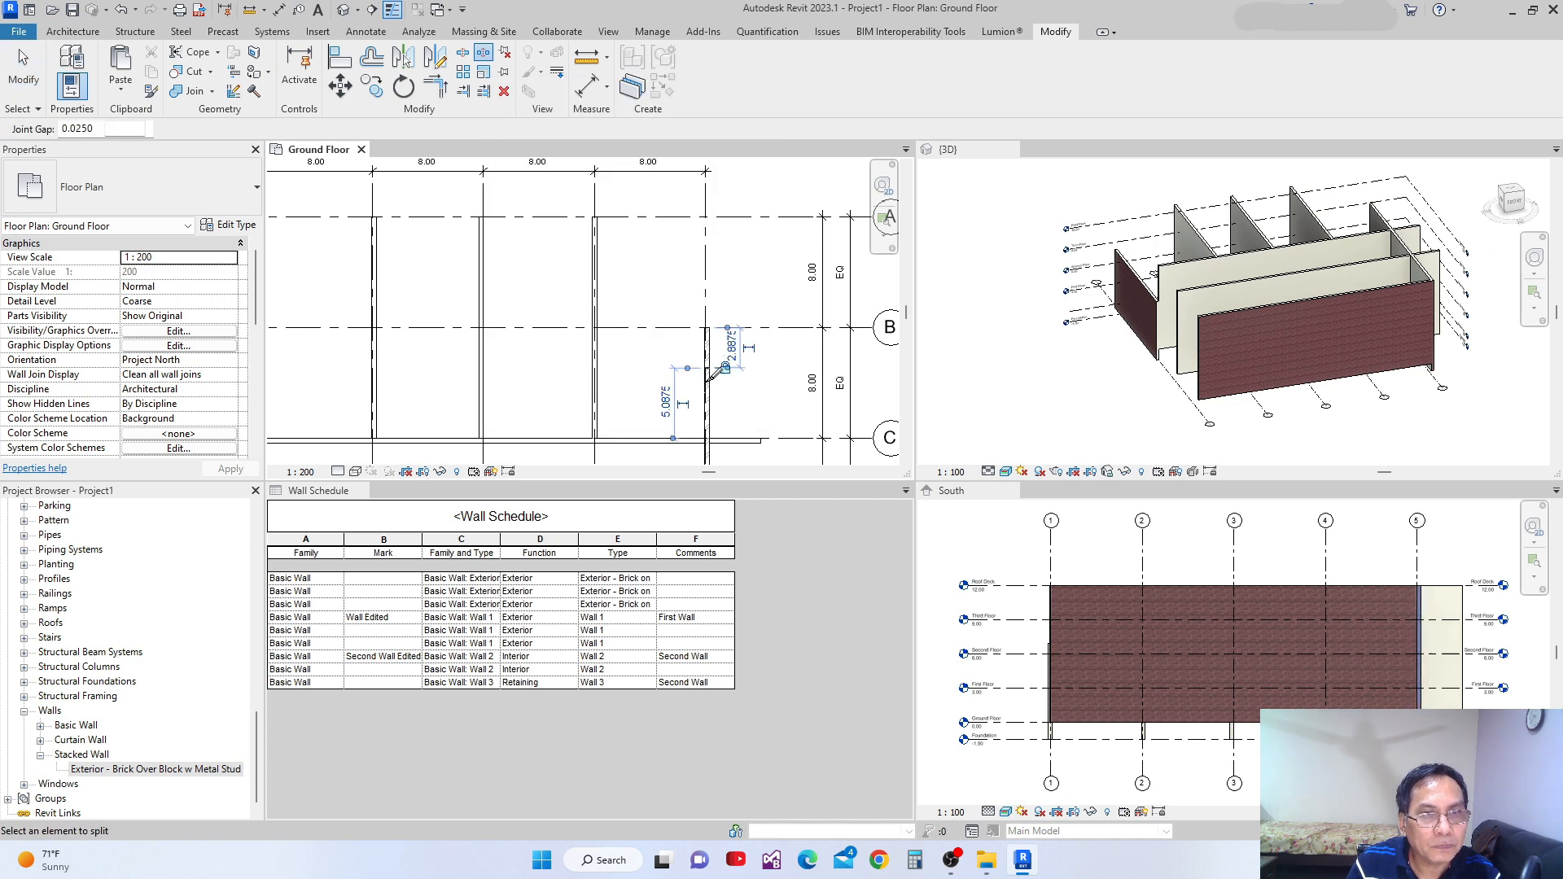
scroll(707, 381, up, 2)
click(708, 376)
scroll(743, 369, up, 1)
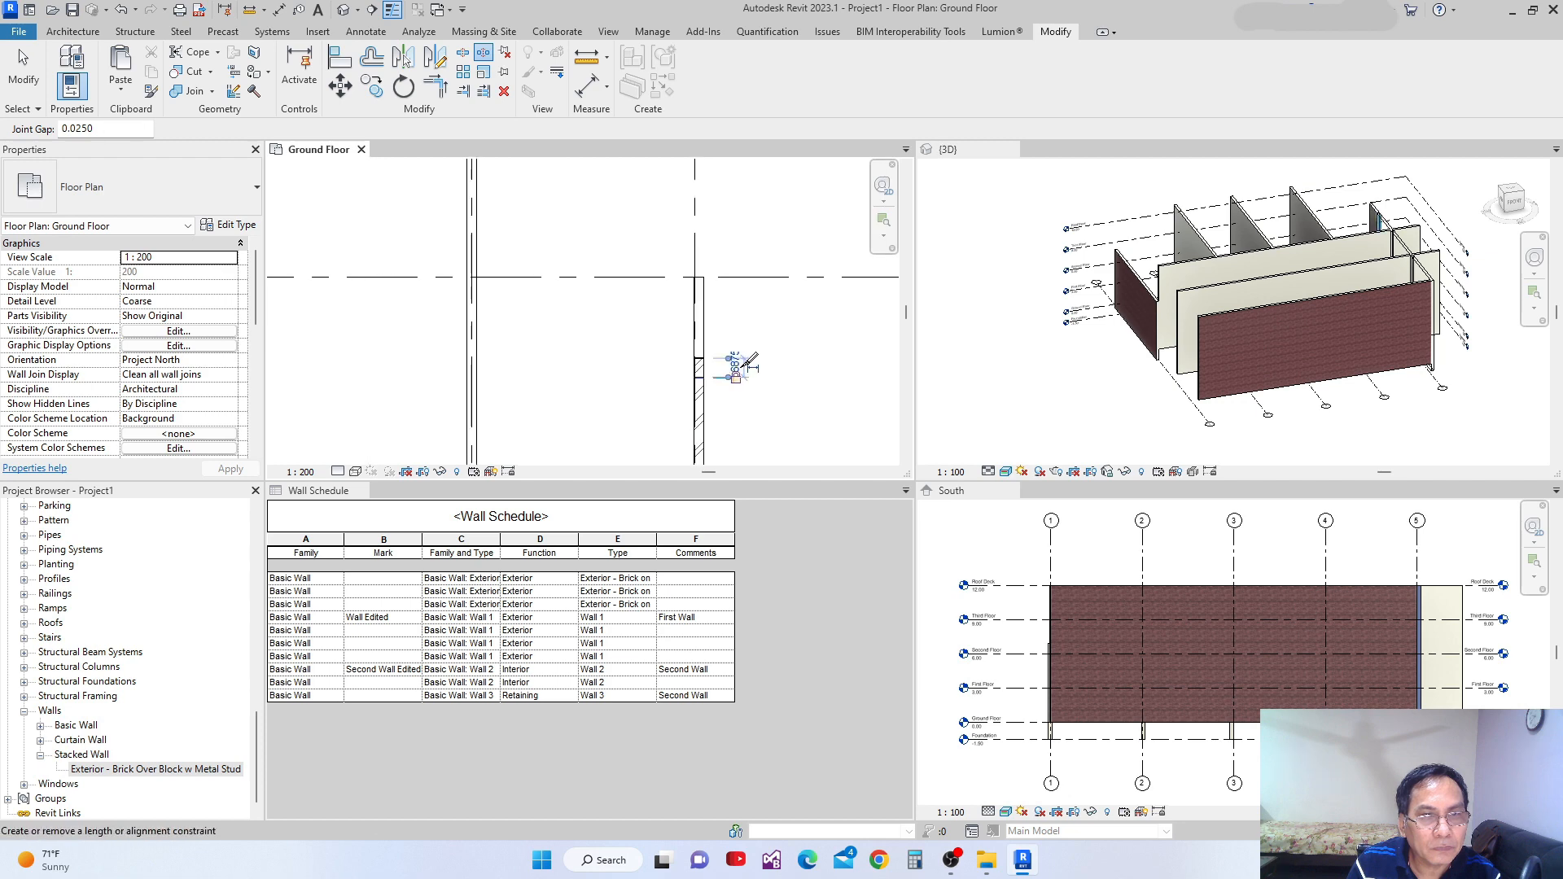
scroll(743, 364, up, 1)
key(Escape)
scroll(681, 362, up, 2)
scroll(680, 362, up, 2)
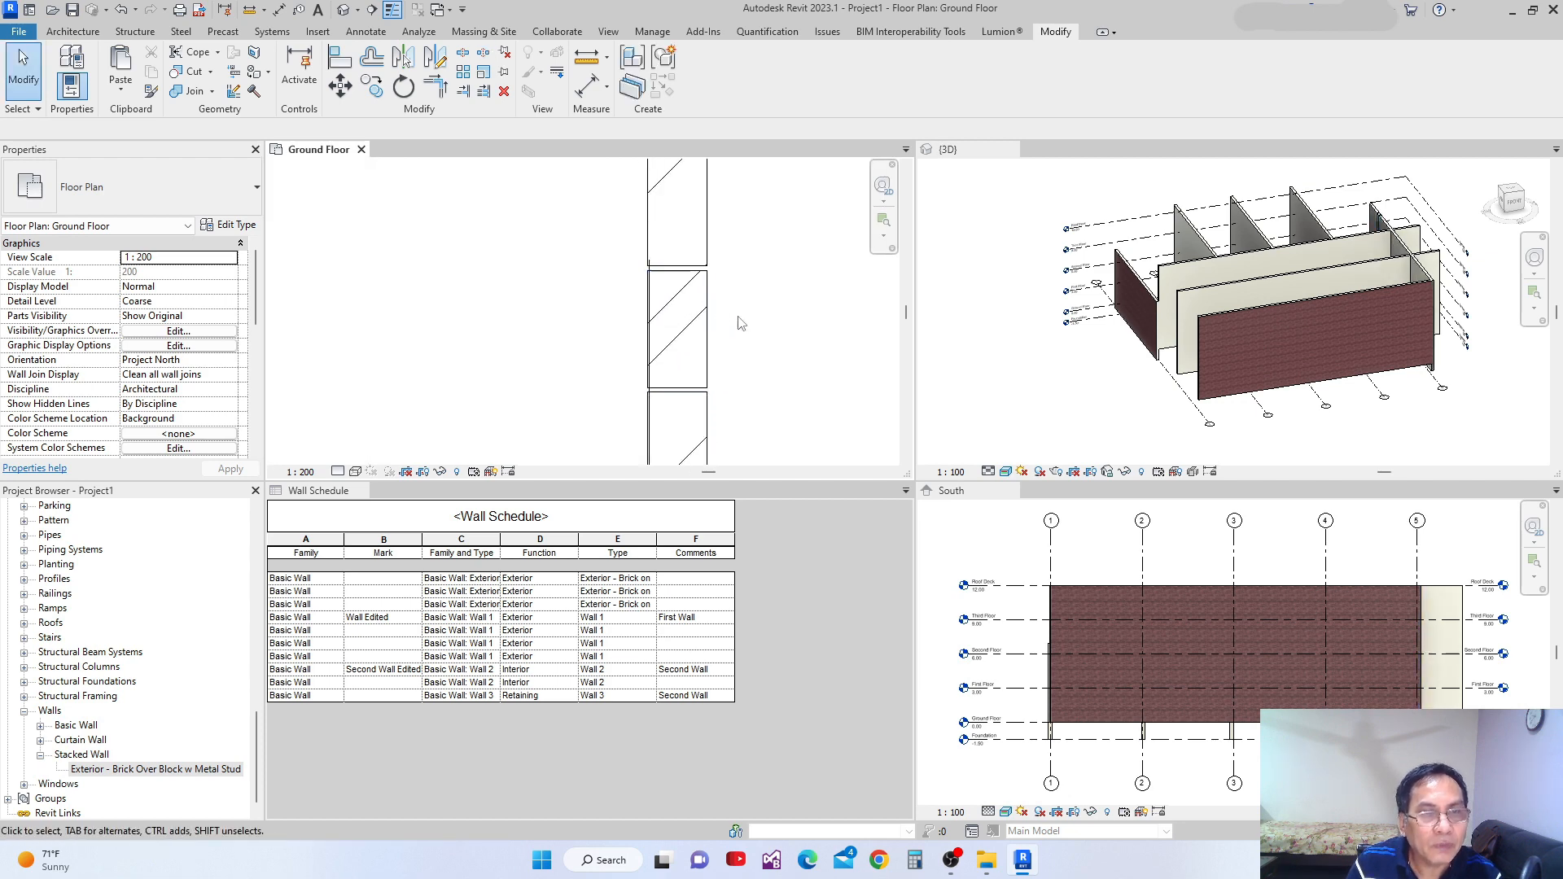
click(708, 327)
click(576, 175)
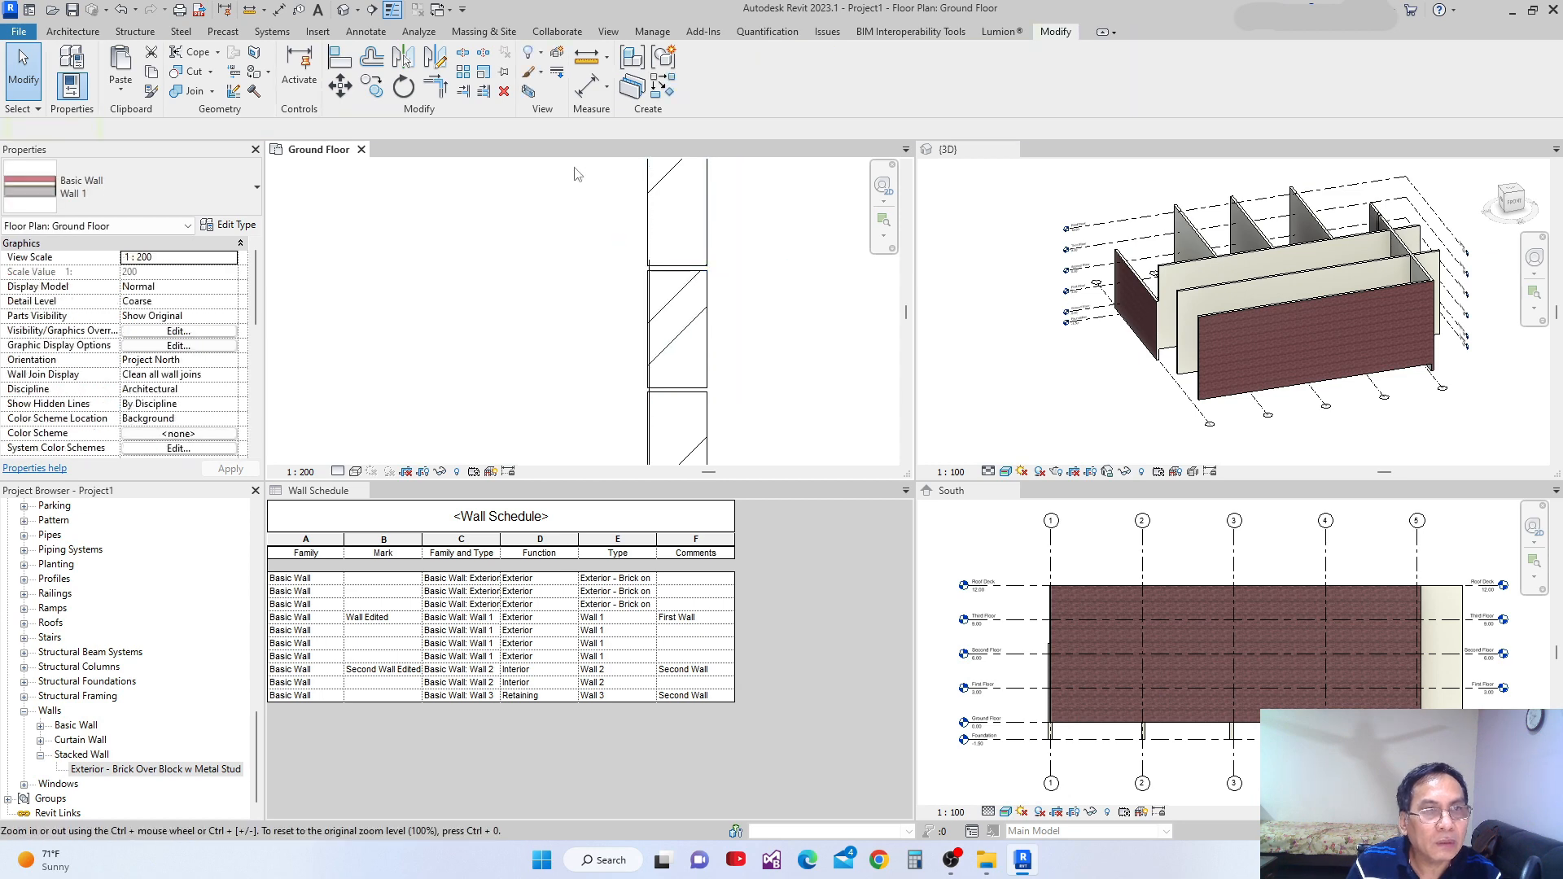
Set the Split with Gap joint gap to 0.1 and split the grid 5 wall once more between grids B and C
click(485, 54)
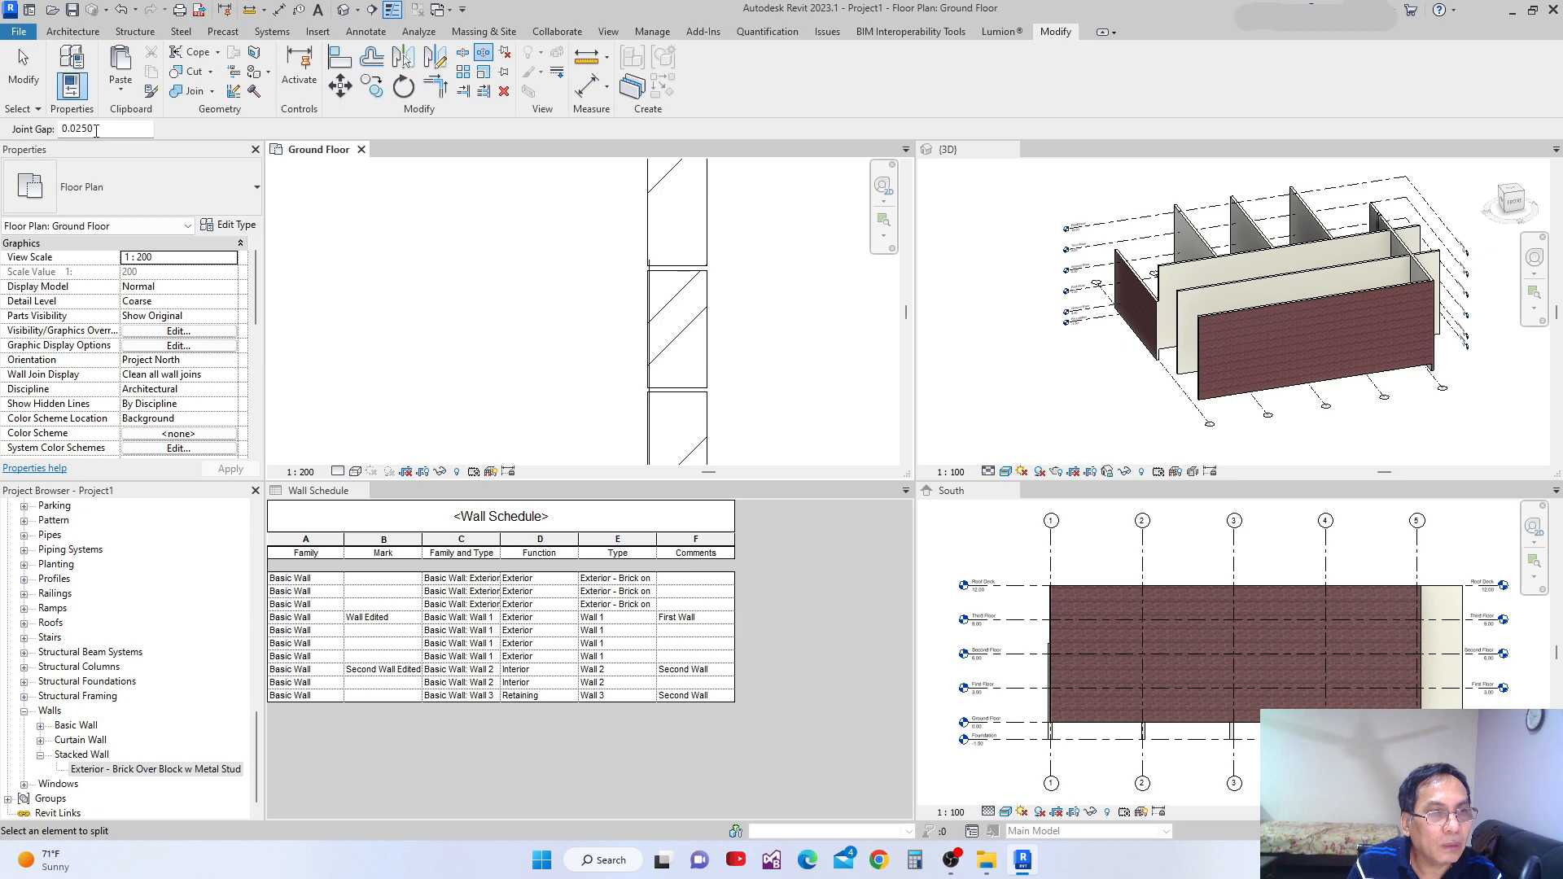
drag(101, 130, 73, 130)
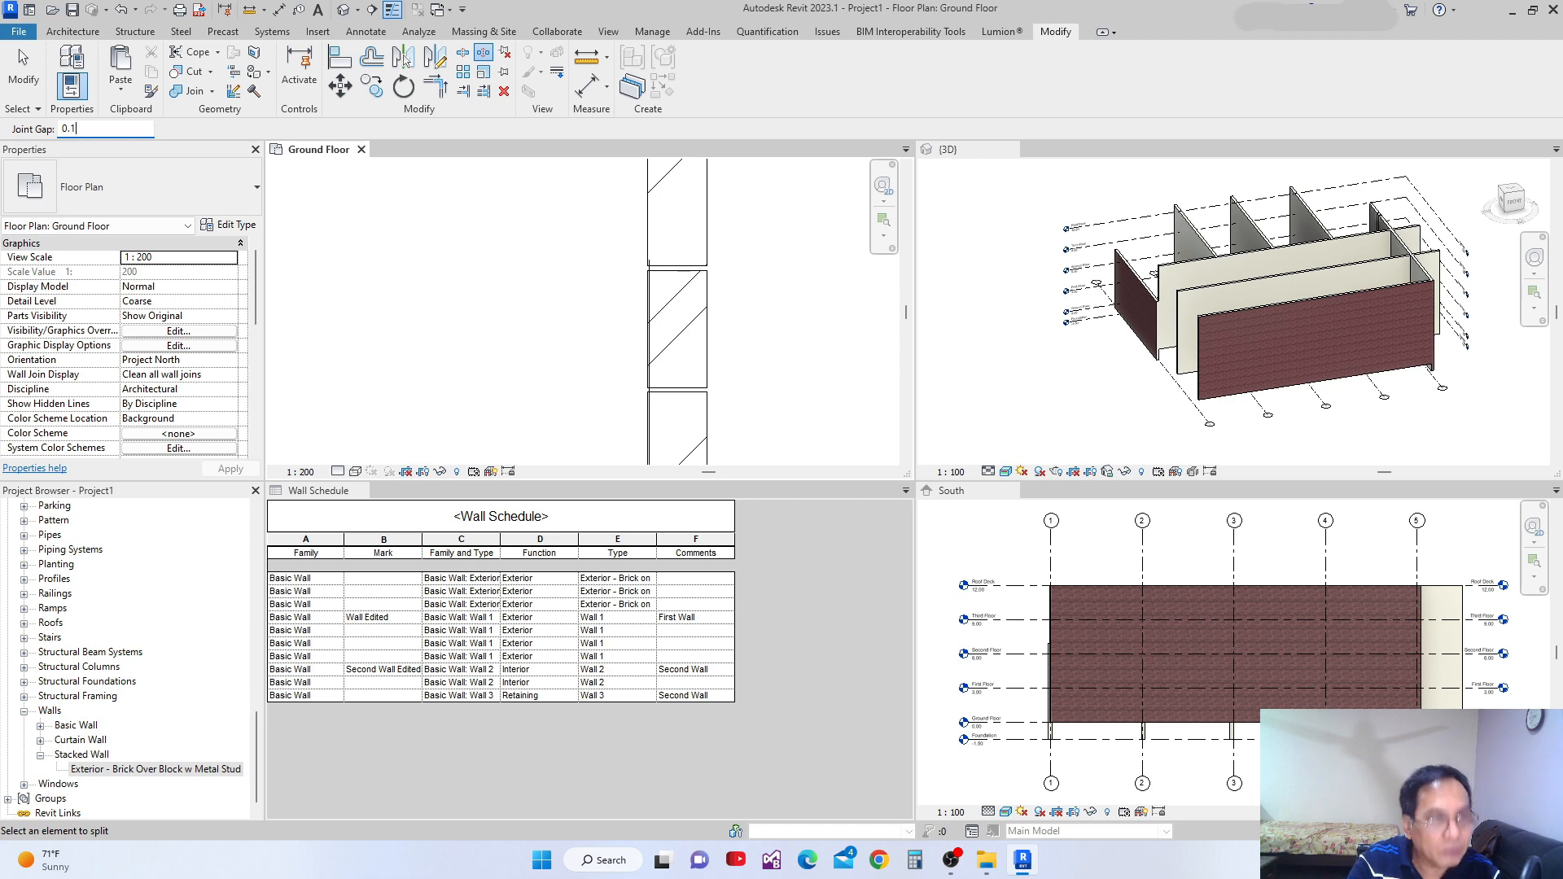
scroll(591, 334, down, 2)
click(635, 364)
scroll(700, 326, down, 2)
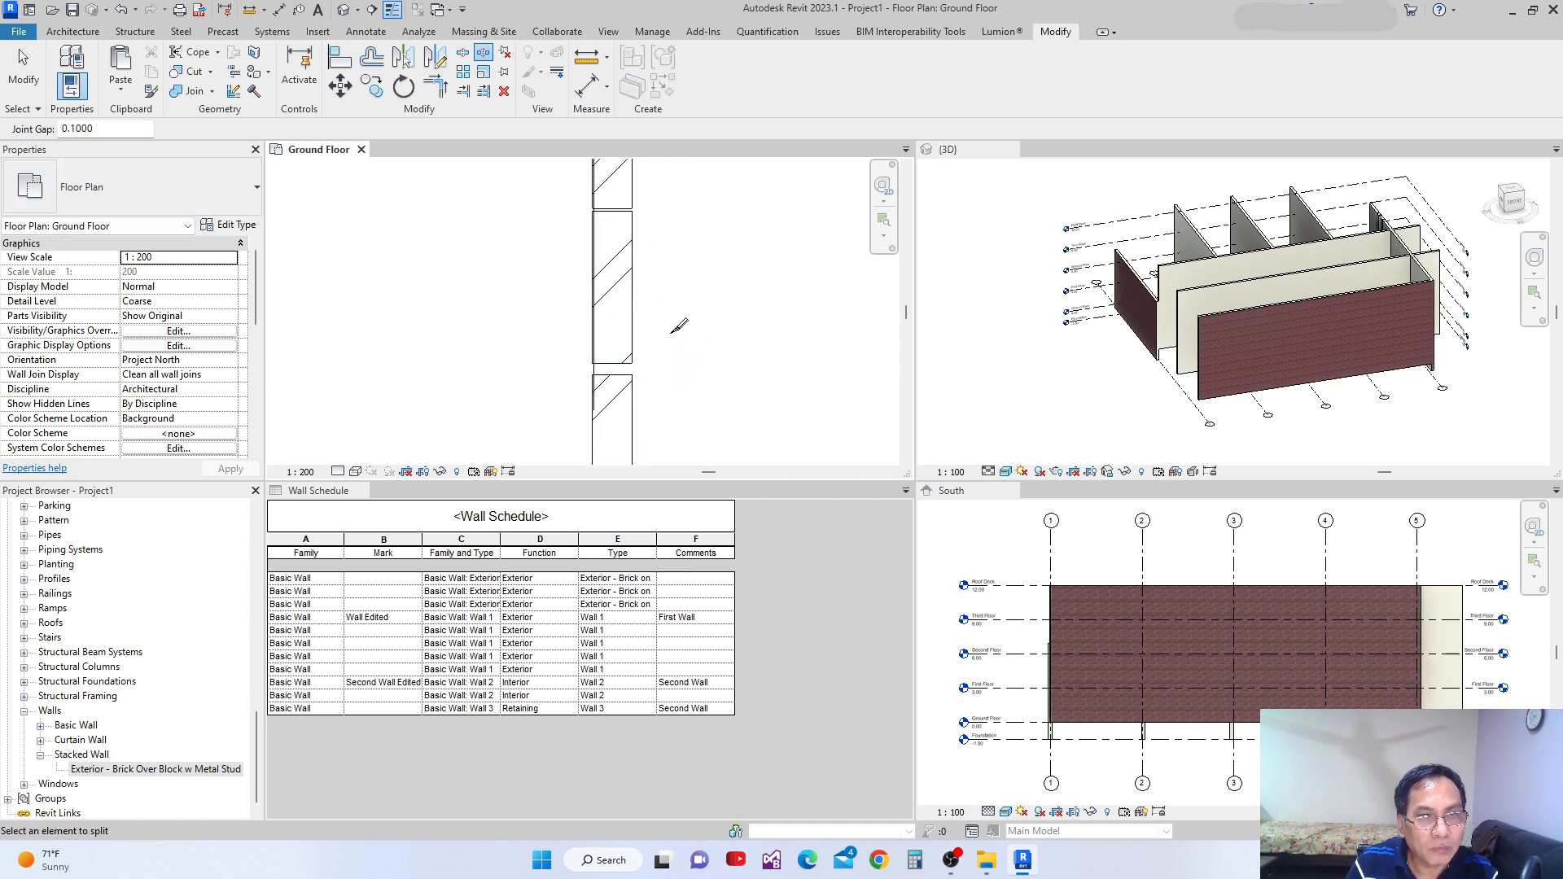
scroll(651, 300, down, 1)
key(Escape)
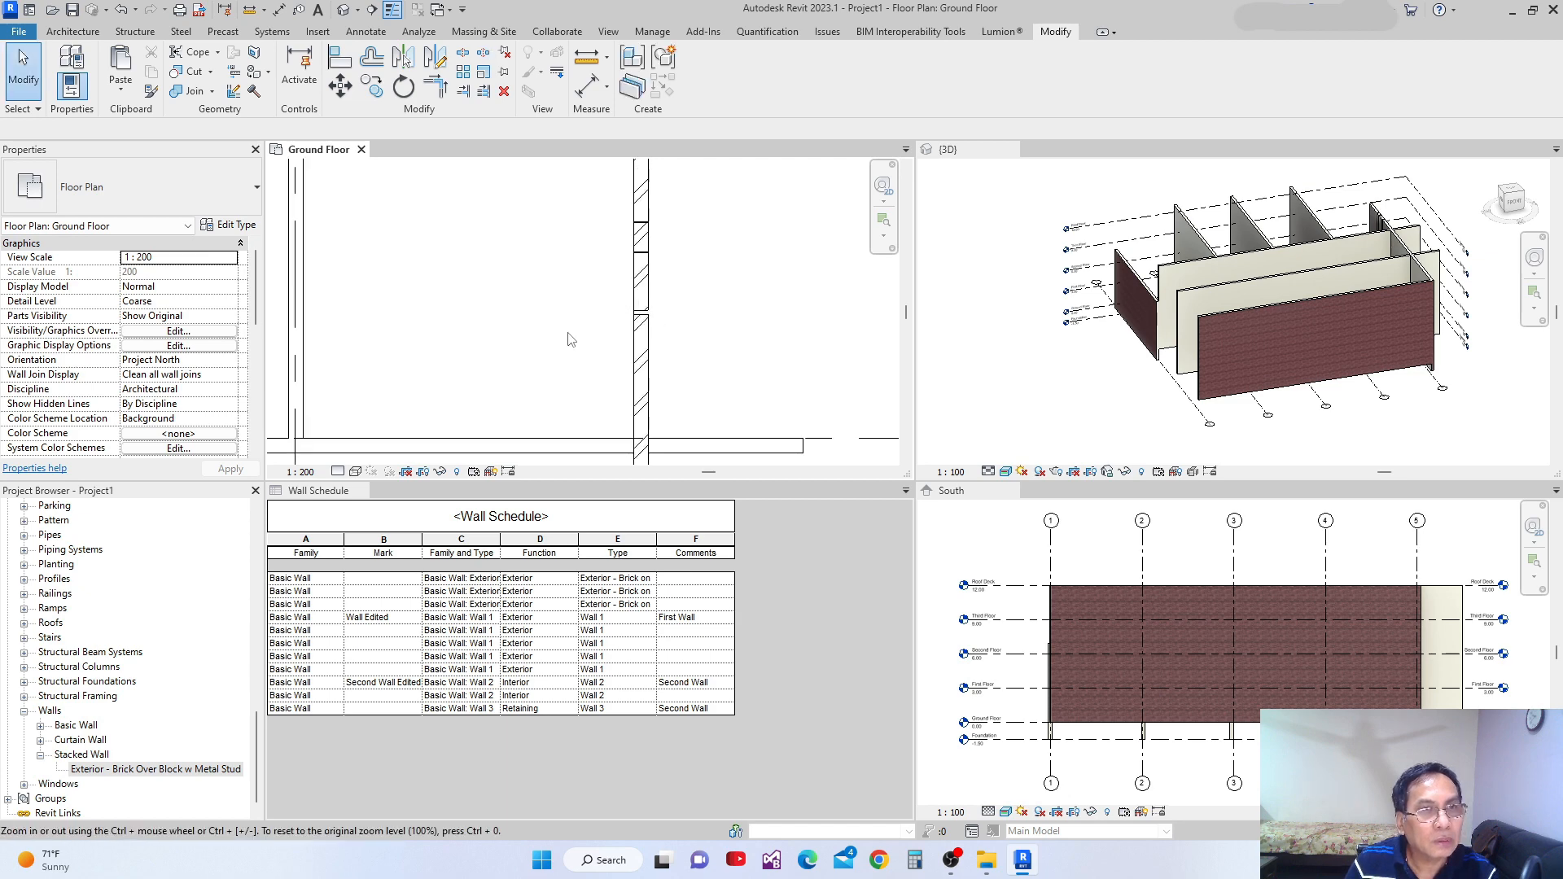
mouse_move(602, 319)
middle_down()
mouse_move(627, 339)
mouse_move(627, 368)
middle_up()
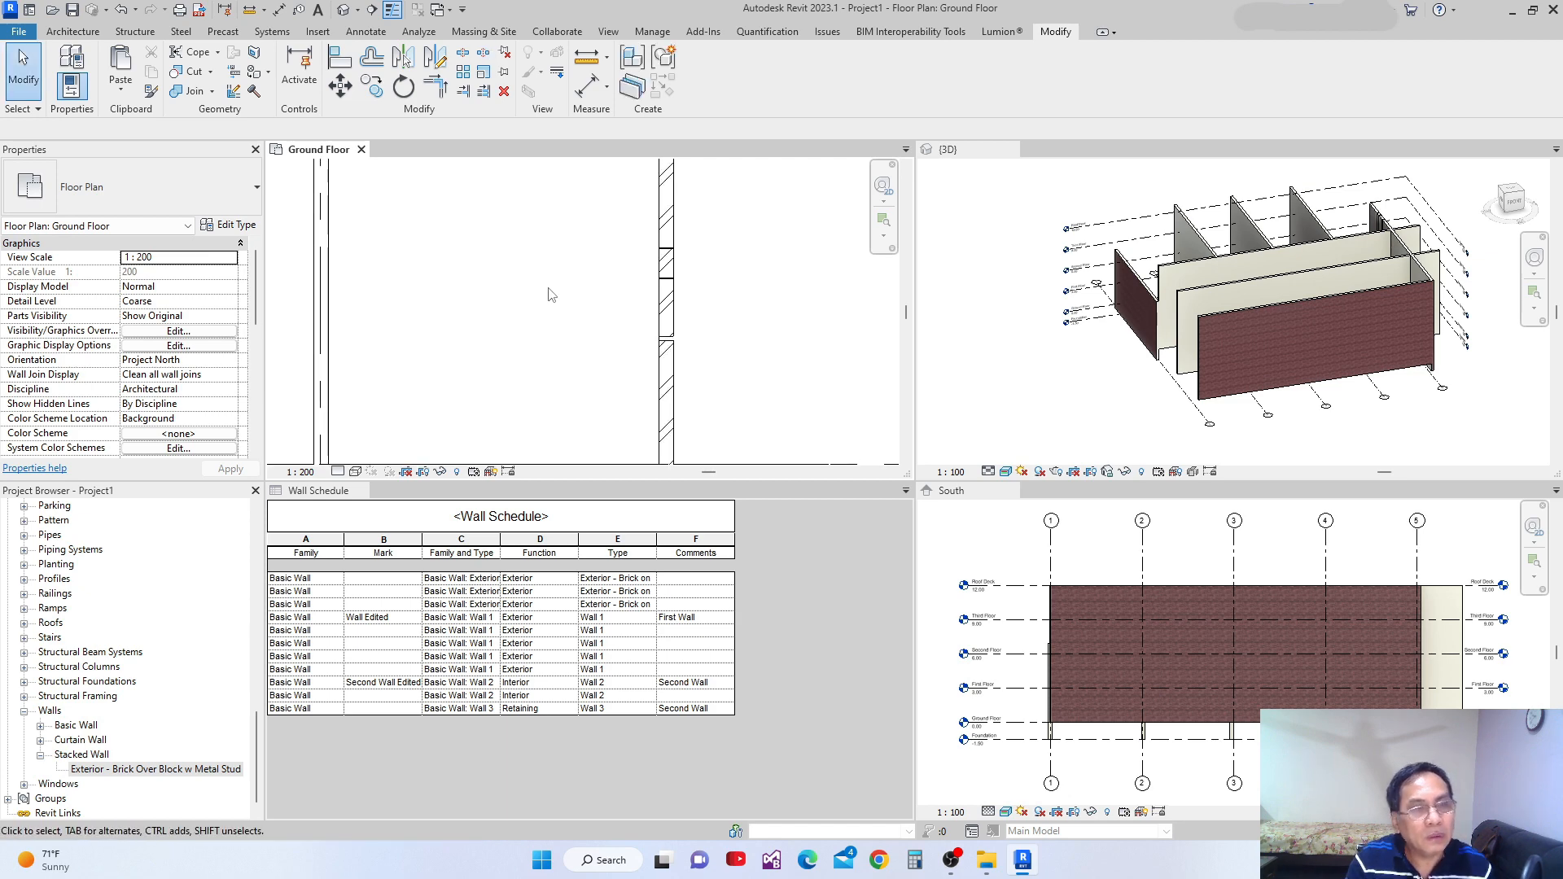
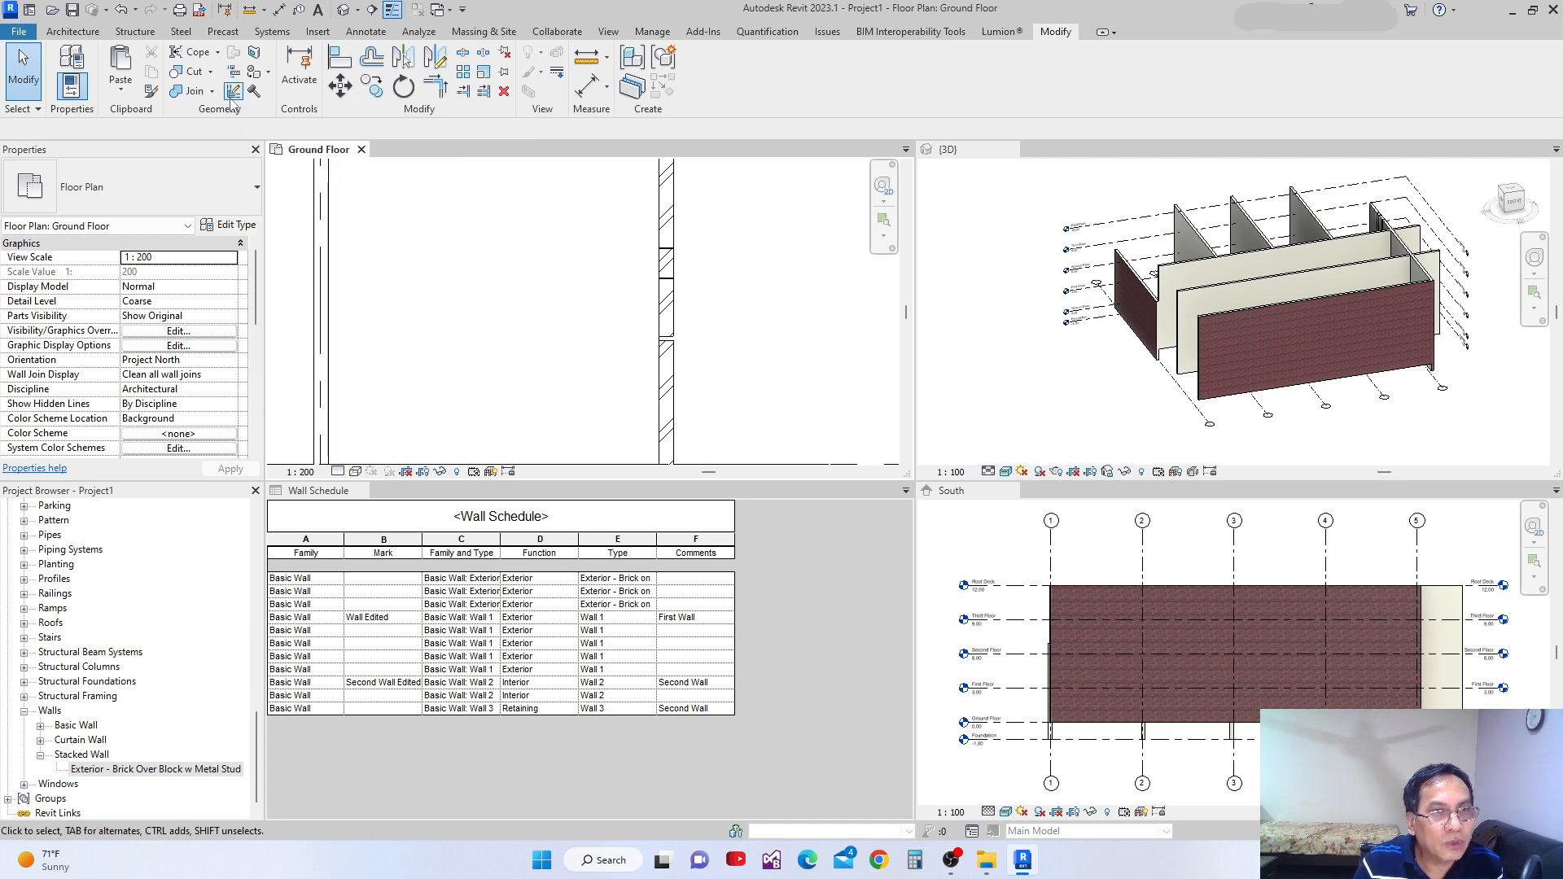
Examine how the walls on grid E and grid 5 join at their corner in the ground floor plan
scroll(478, 299, down, 4)
middle_drag(482, 302, 552, 218)
scroll(551, 218, down, 1)
middle_drag(552, 409, 604, 295)
scroll(656, 324, up, 6)
scroll(651, 319, up, 8)
scroll(628, 310, down, 2)
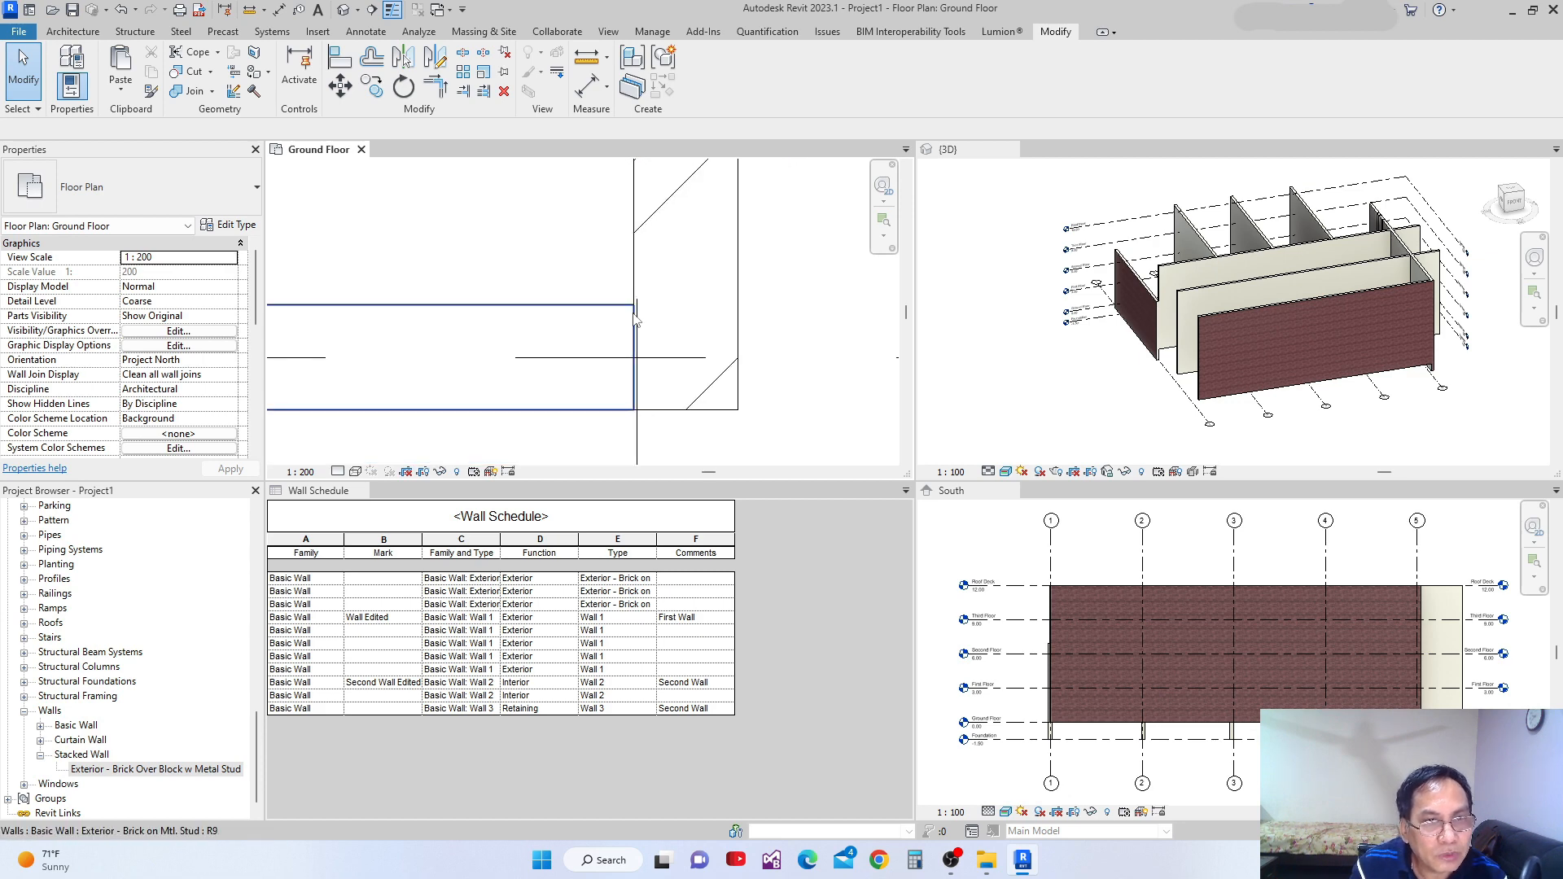
click(636, 319)
scroll(623, 337, down, 2)
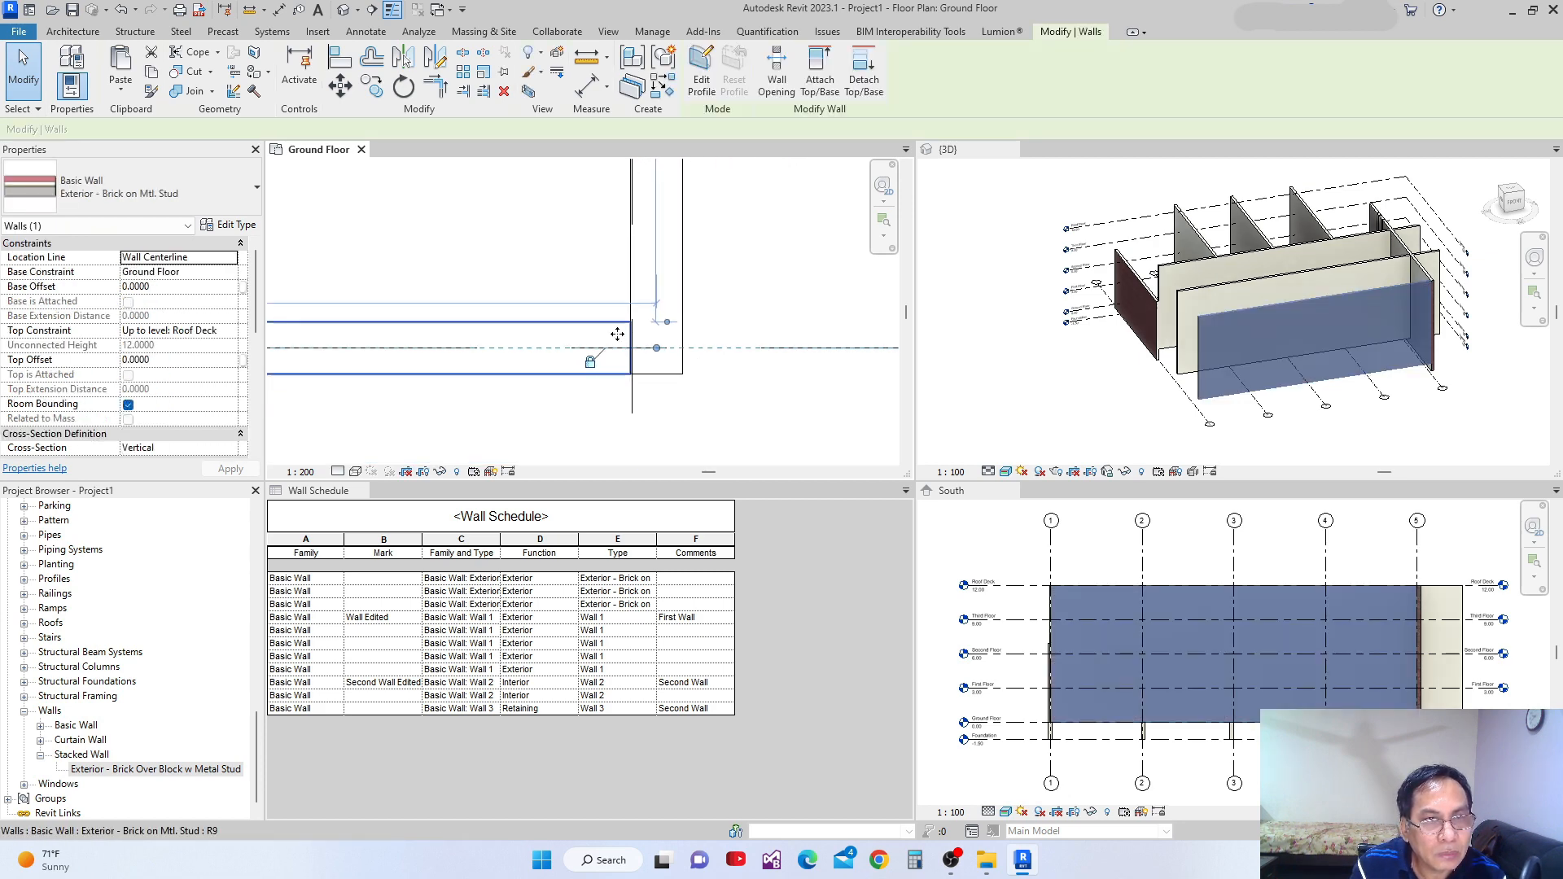
click(576, 271)
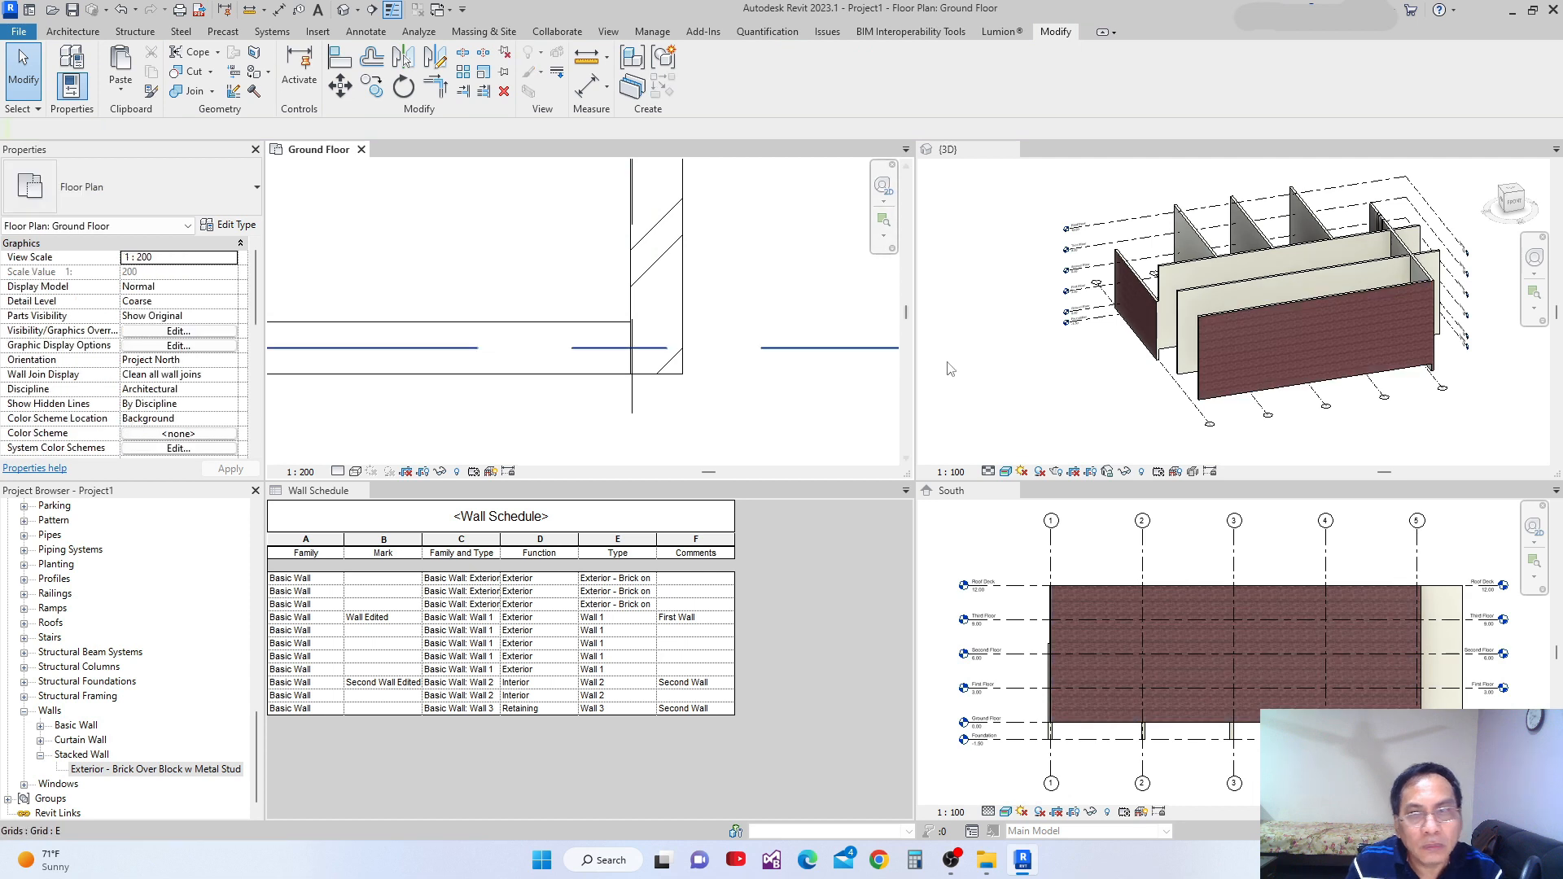
Inspect the brick wall corner at grids E and 5 up close in the 3D view
middle_drag(876, 437, 863, 434)
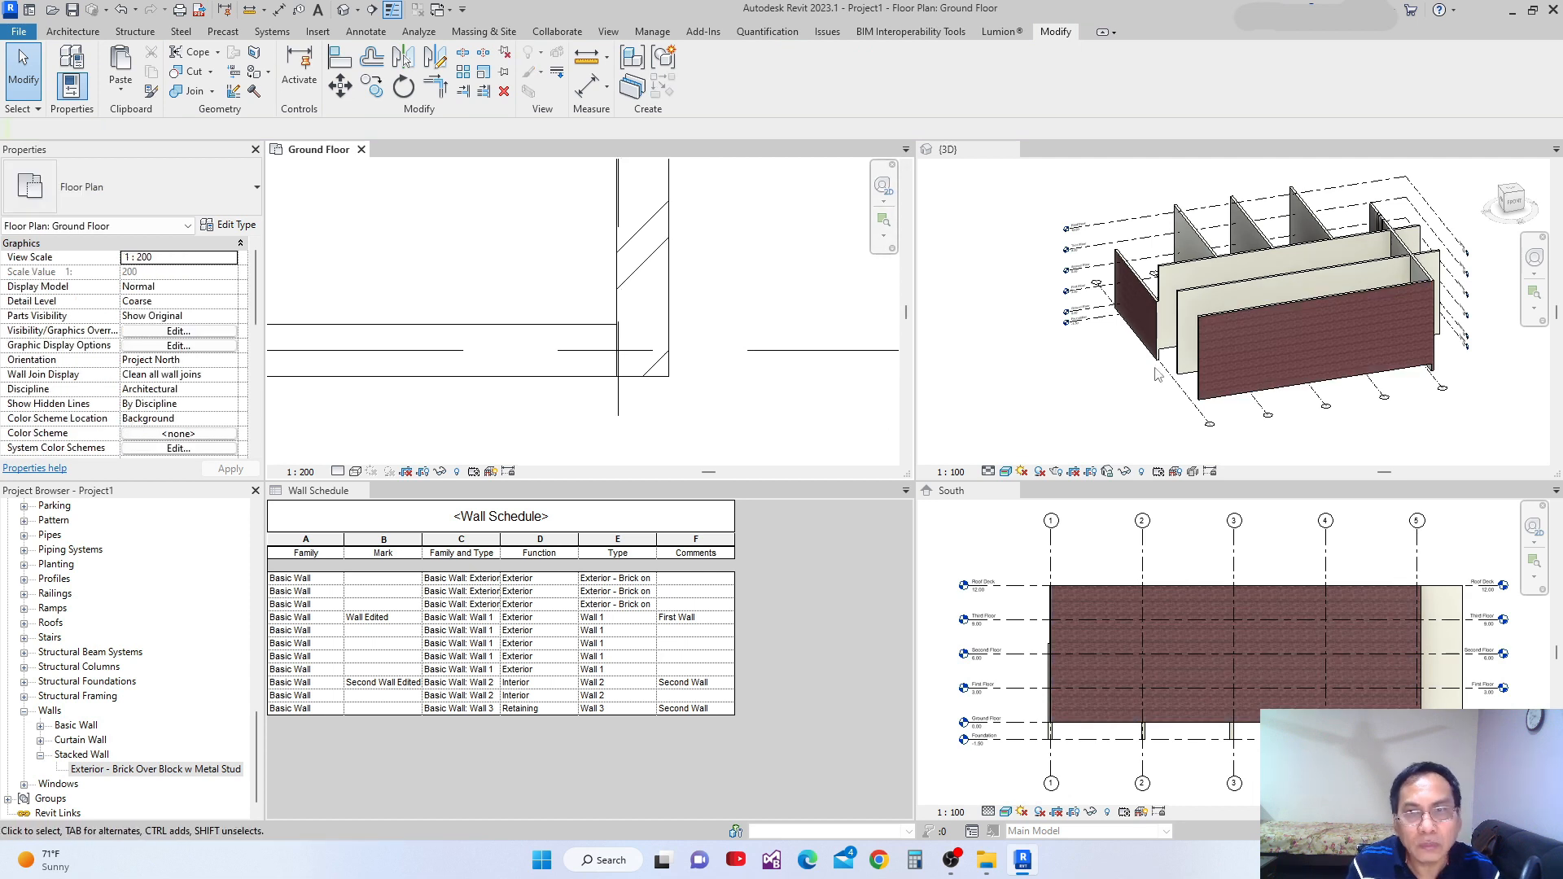
click(1110, 383)
scroll(1254, 244, up, 6)
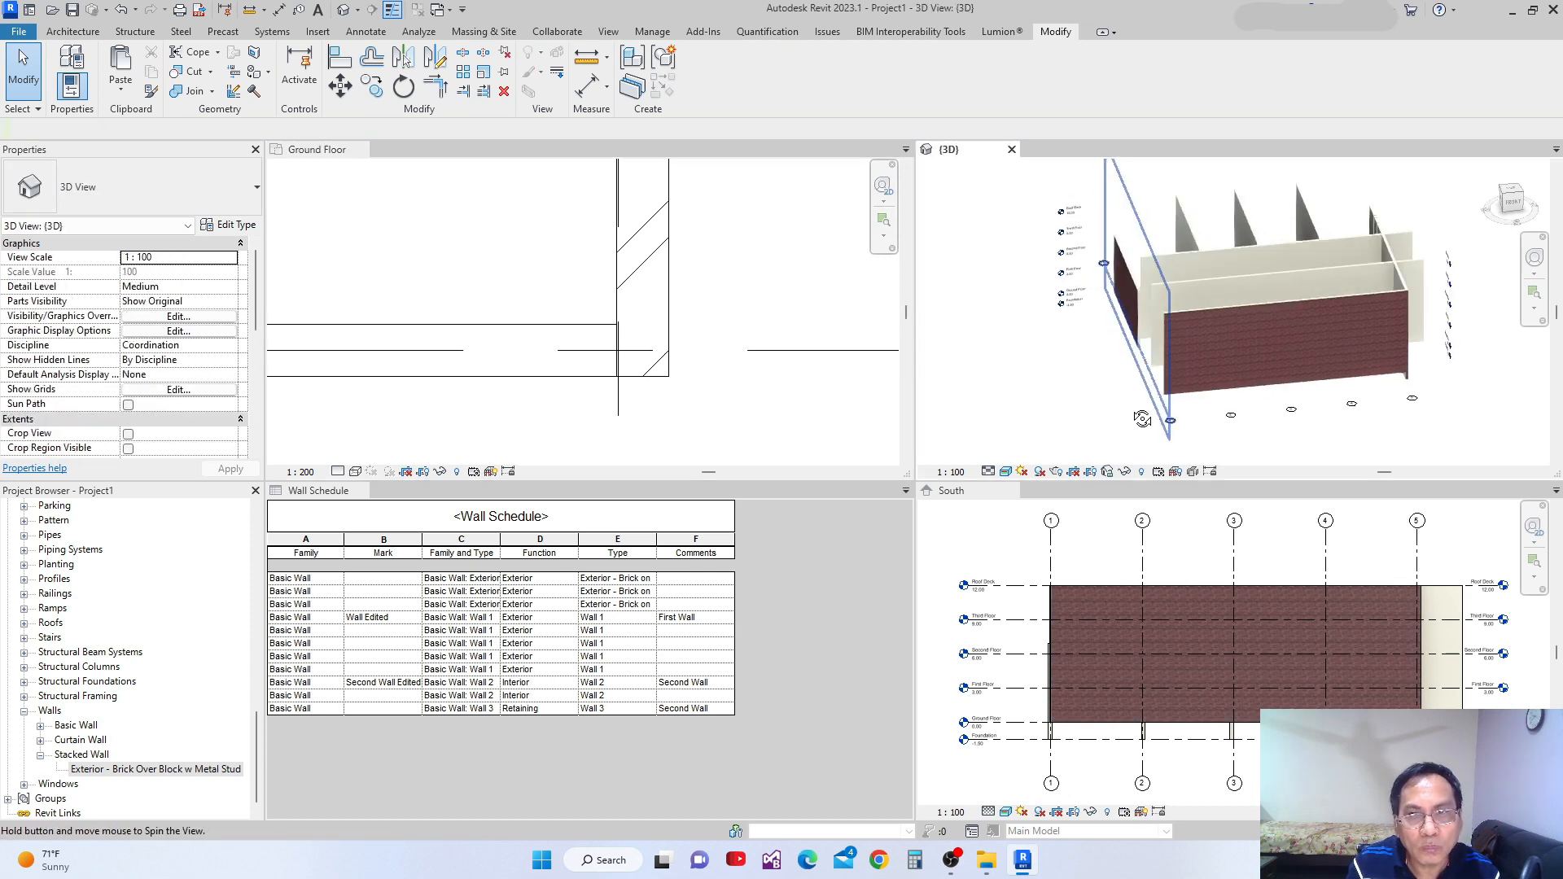
scroll(1272, 206, up, 8)
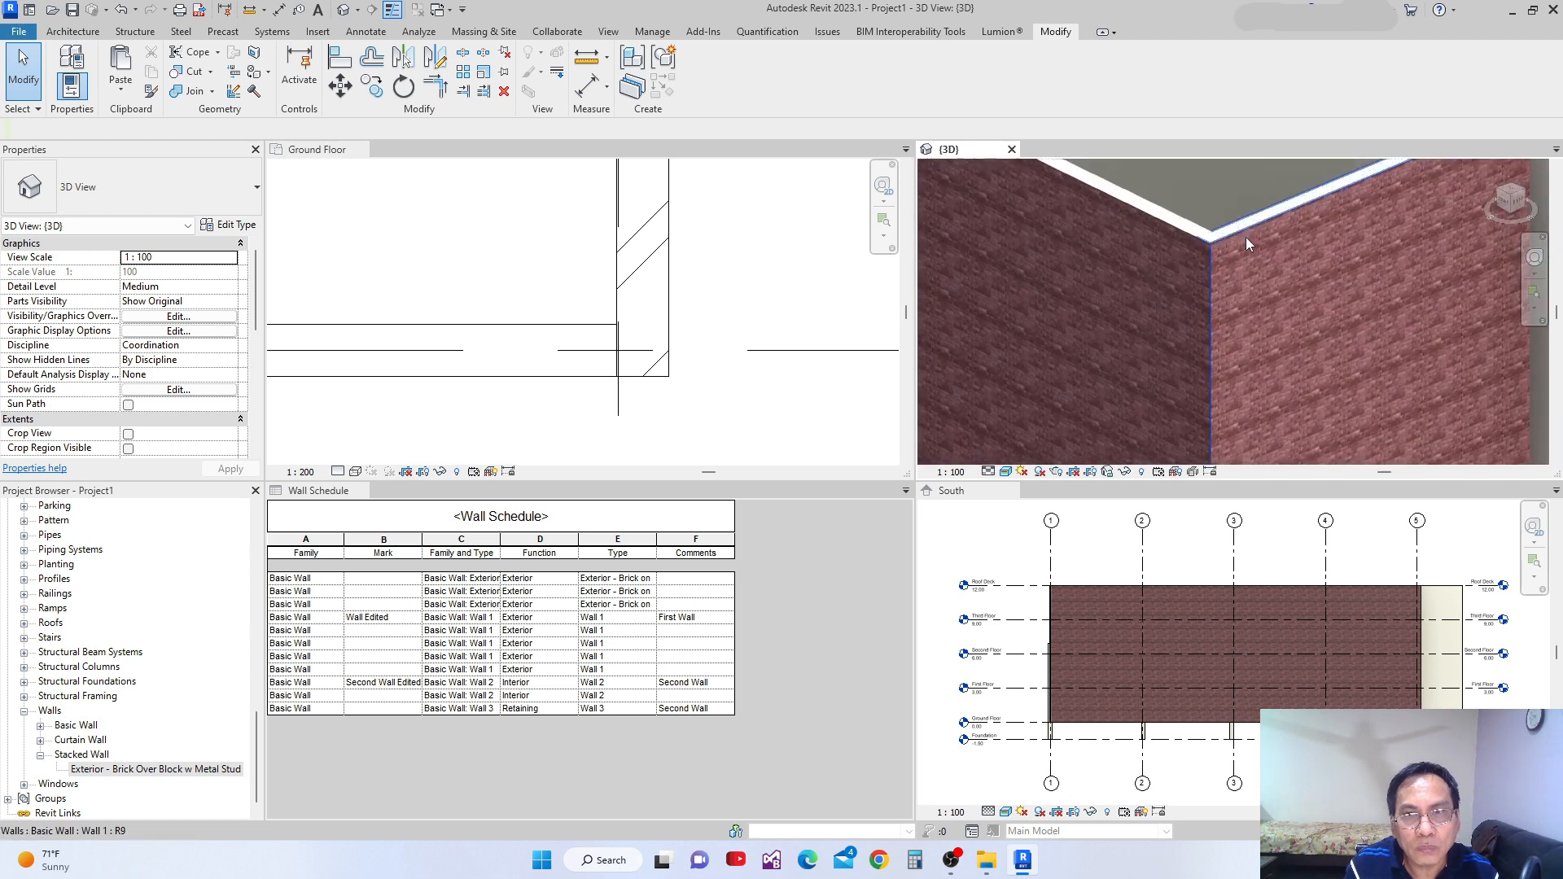
middle_drag(1116, 324, 1090, 361)
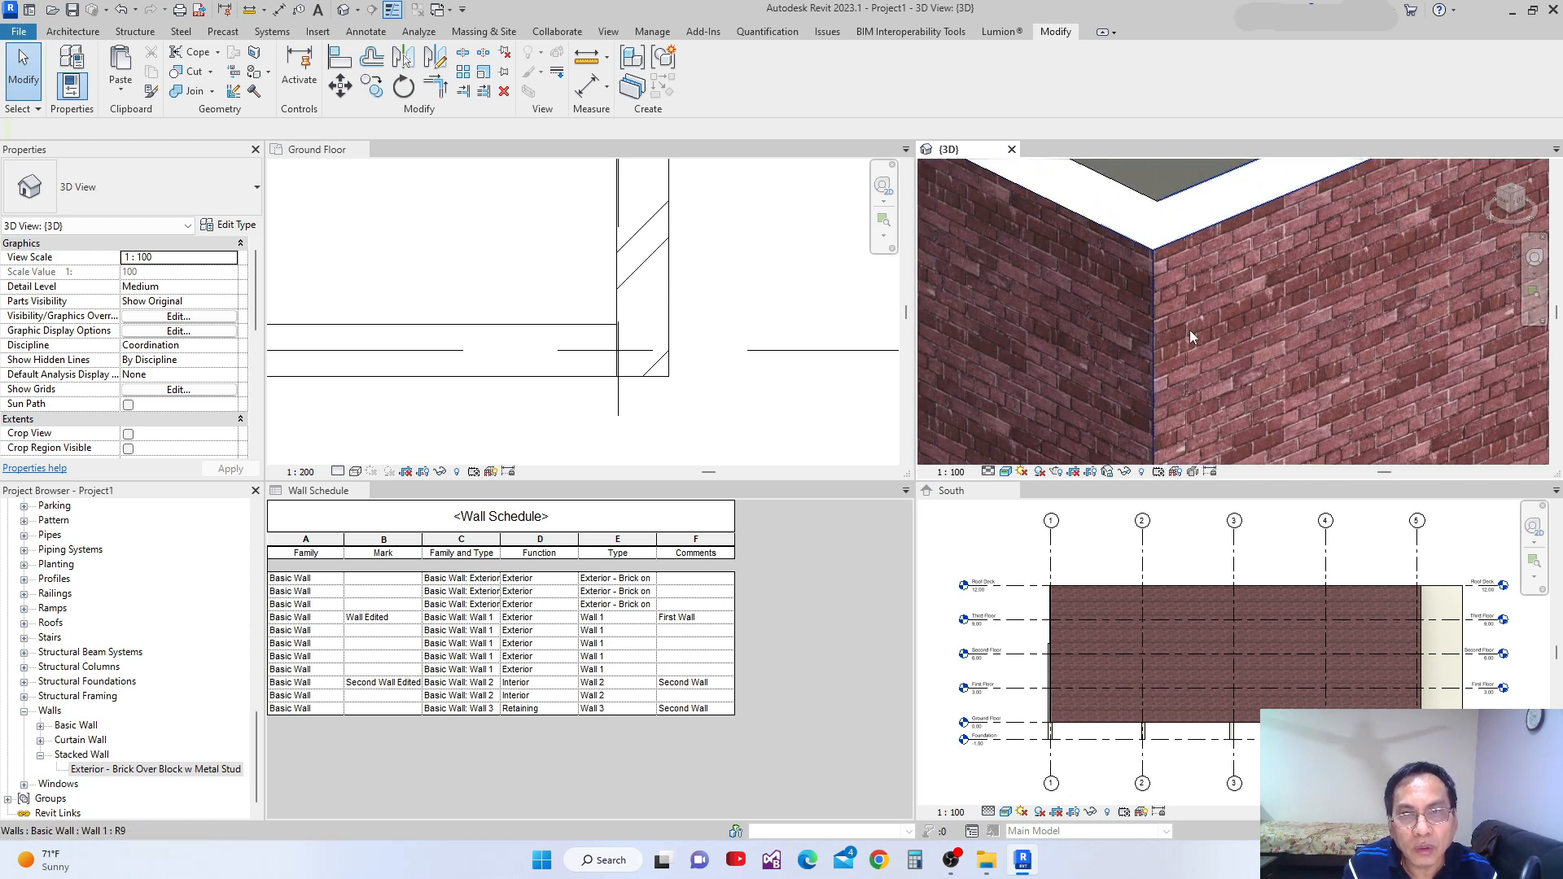
middle_drag(1194, 329, 1191, 359)
Pick the wall corner at grids E and 5 with Wall Joins and cycle through its Butt configurations
click(764, 336)
scroll(760, 333, down, 4)
scroll(759, 332, down, 2)
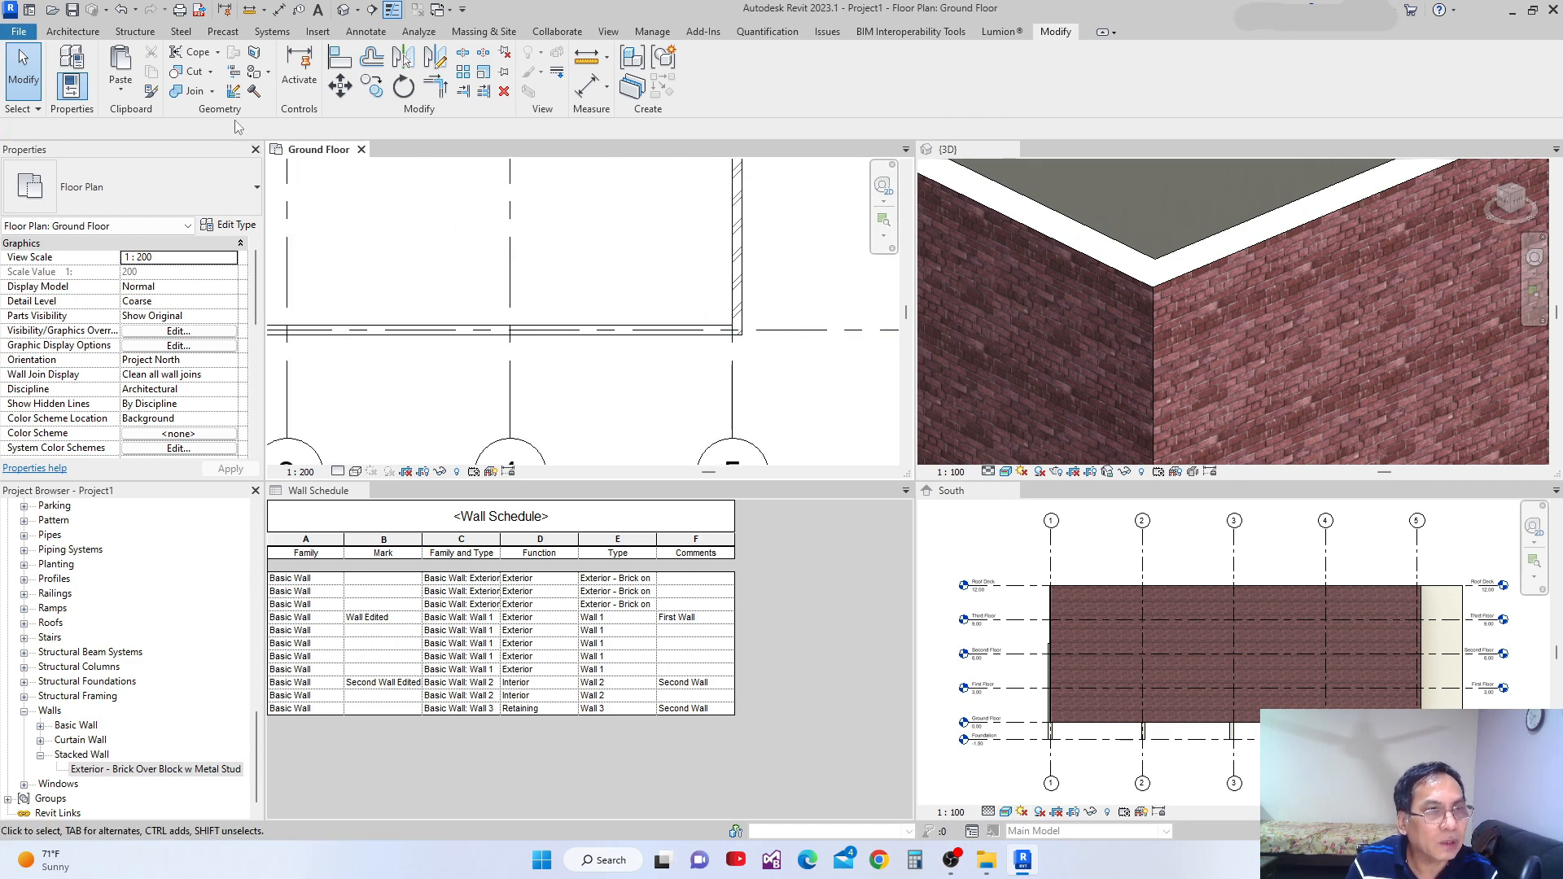
click(235, 93)
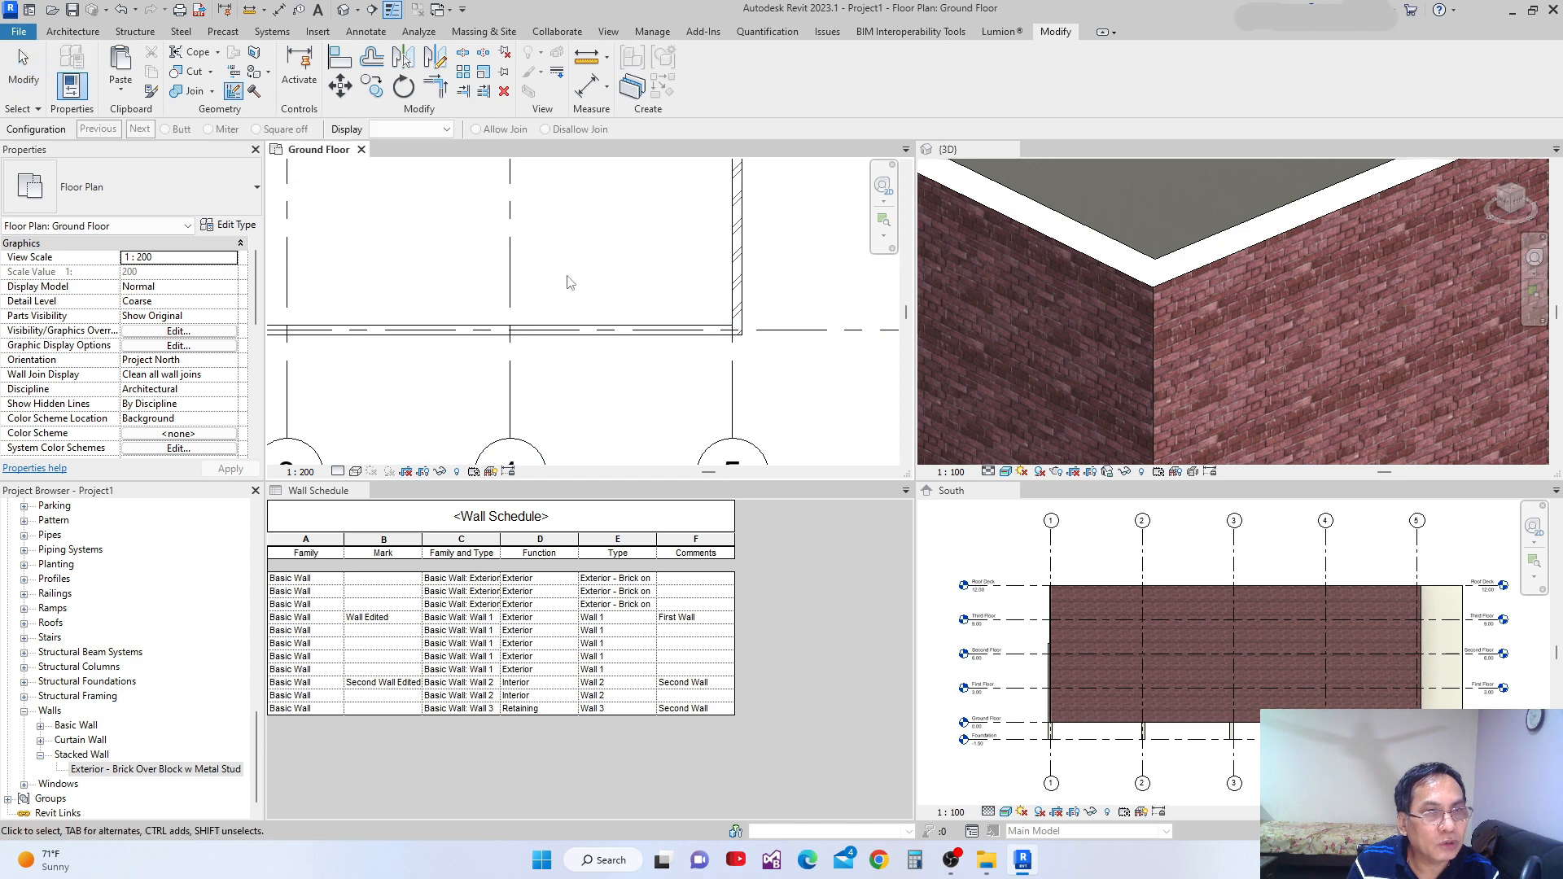
click(748, 335)
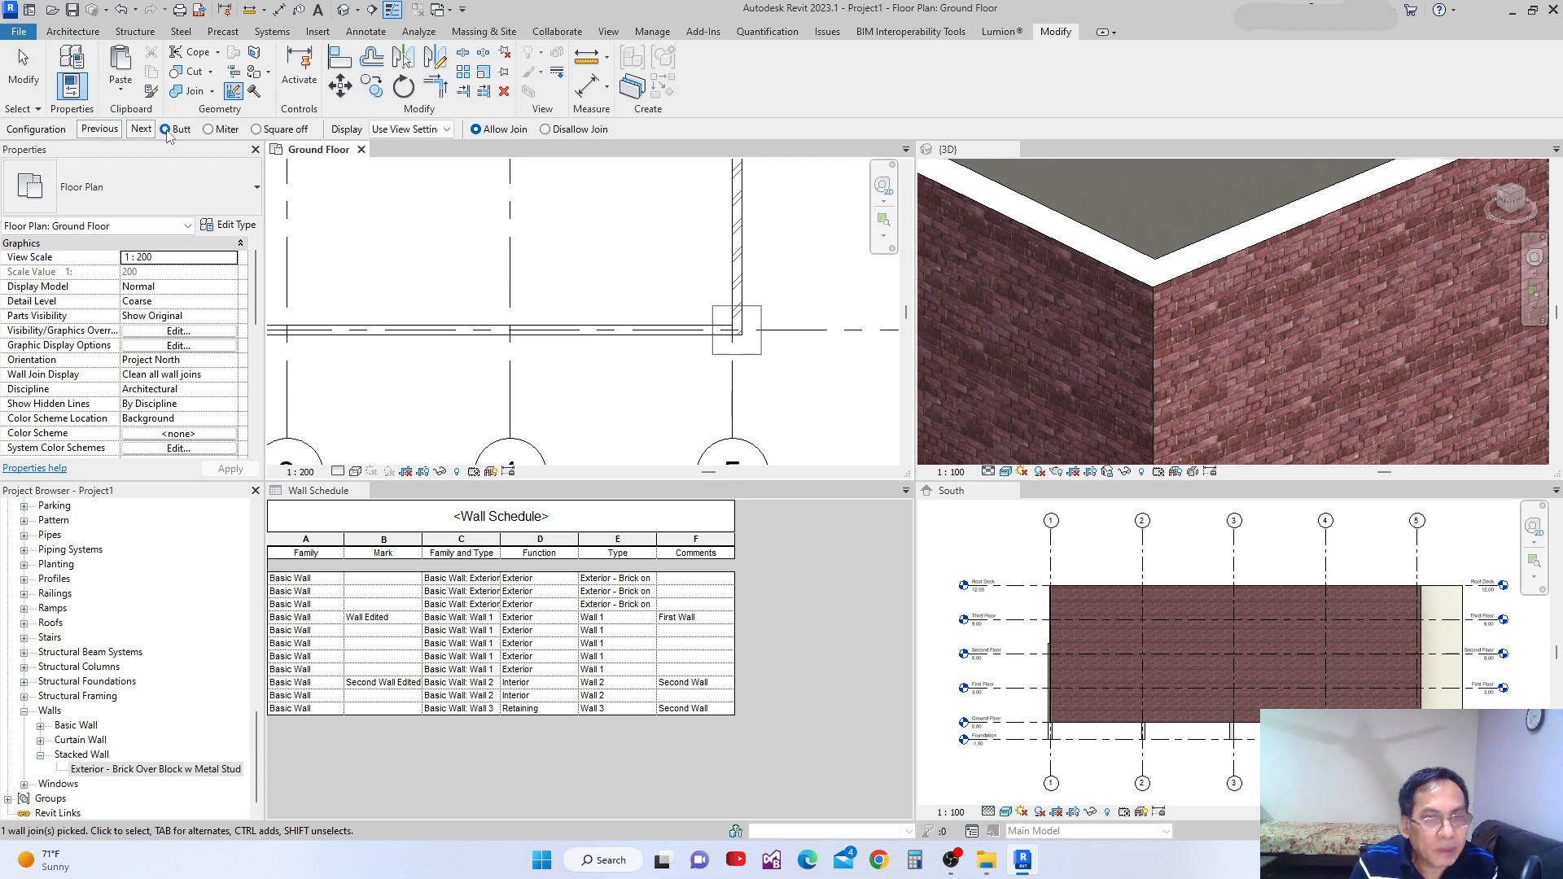
click(142, 130)
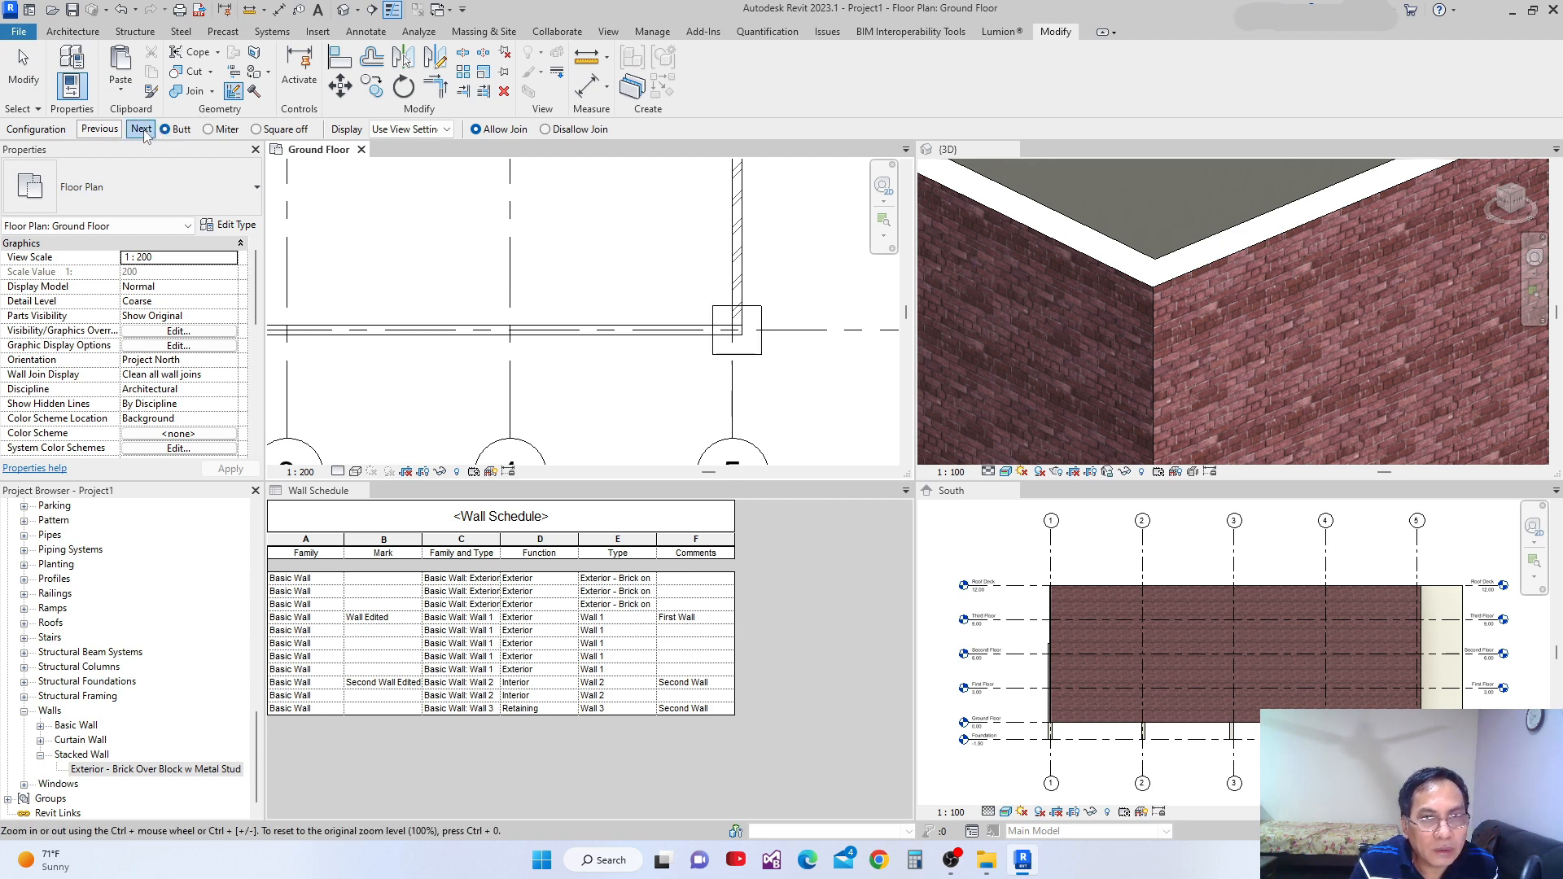
scroll(829, 320, up, 4)
scroll(803, 293, up, 1)
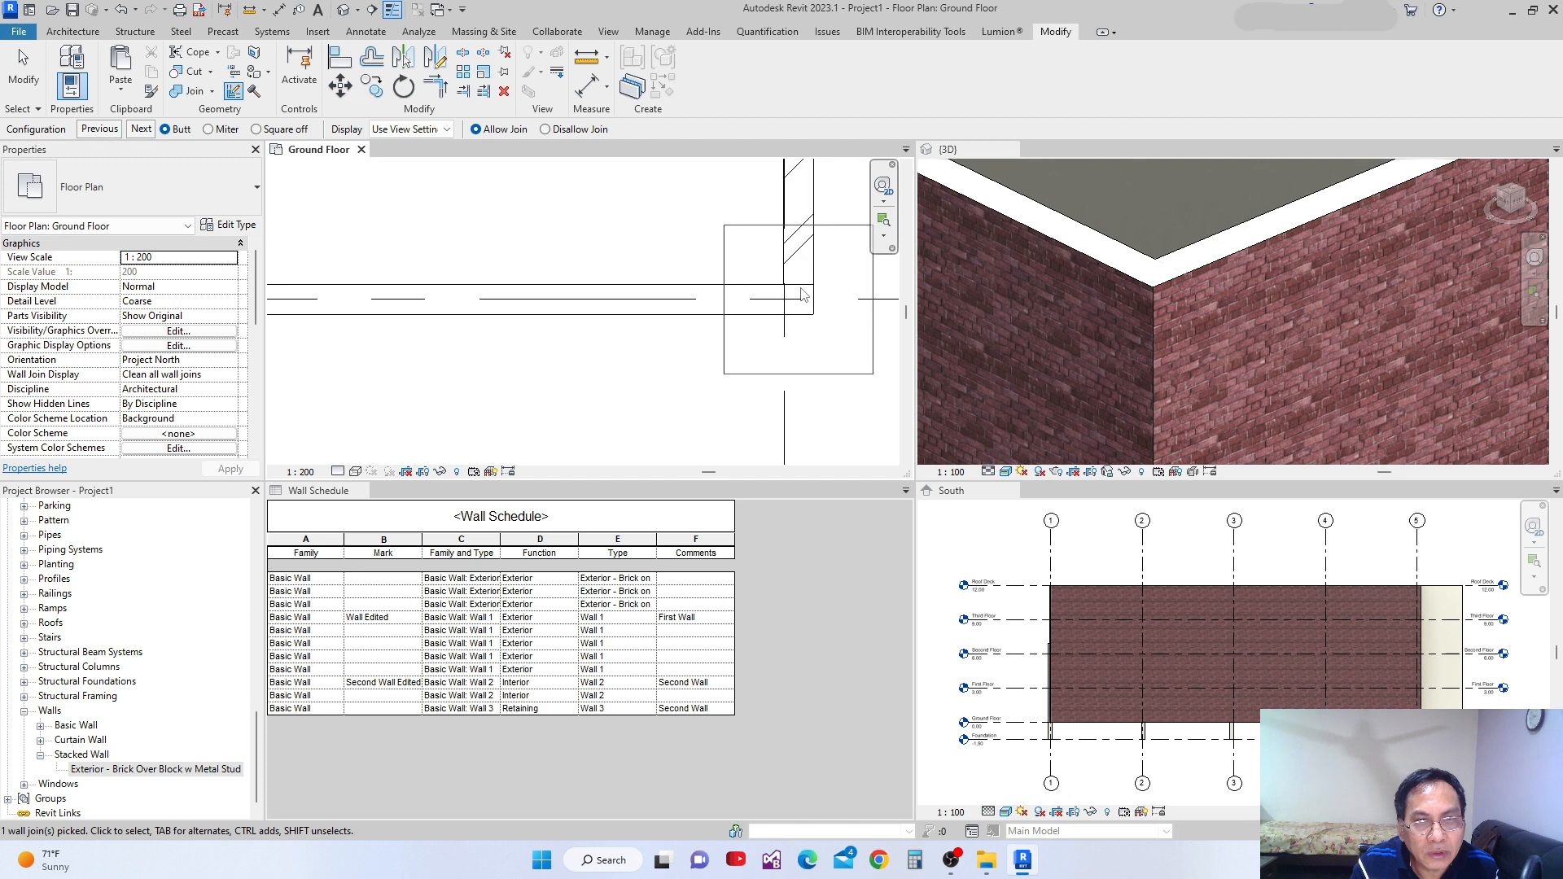
click(142, 130)
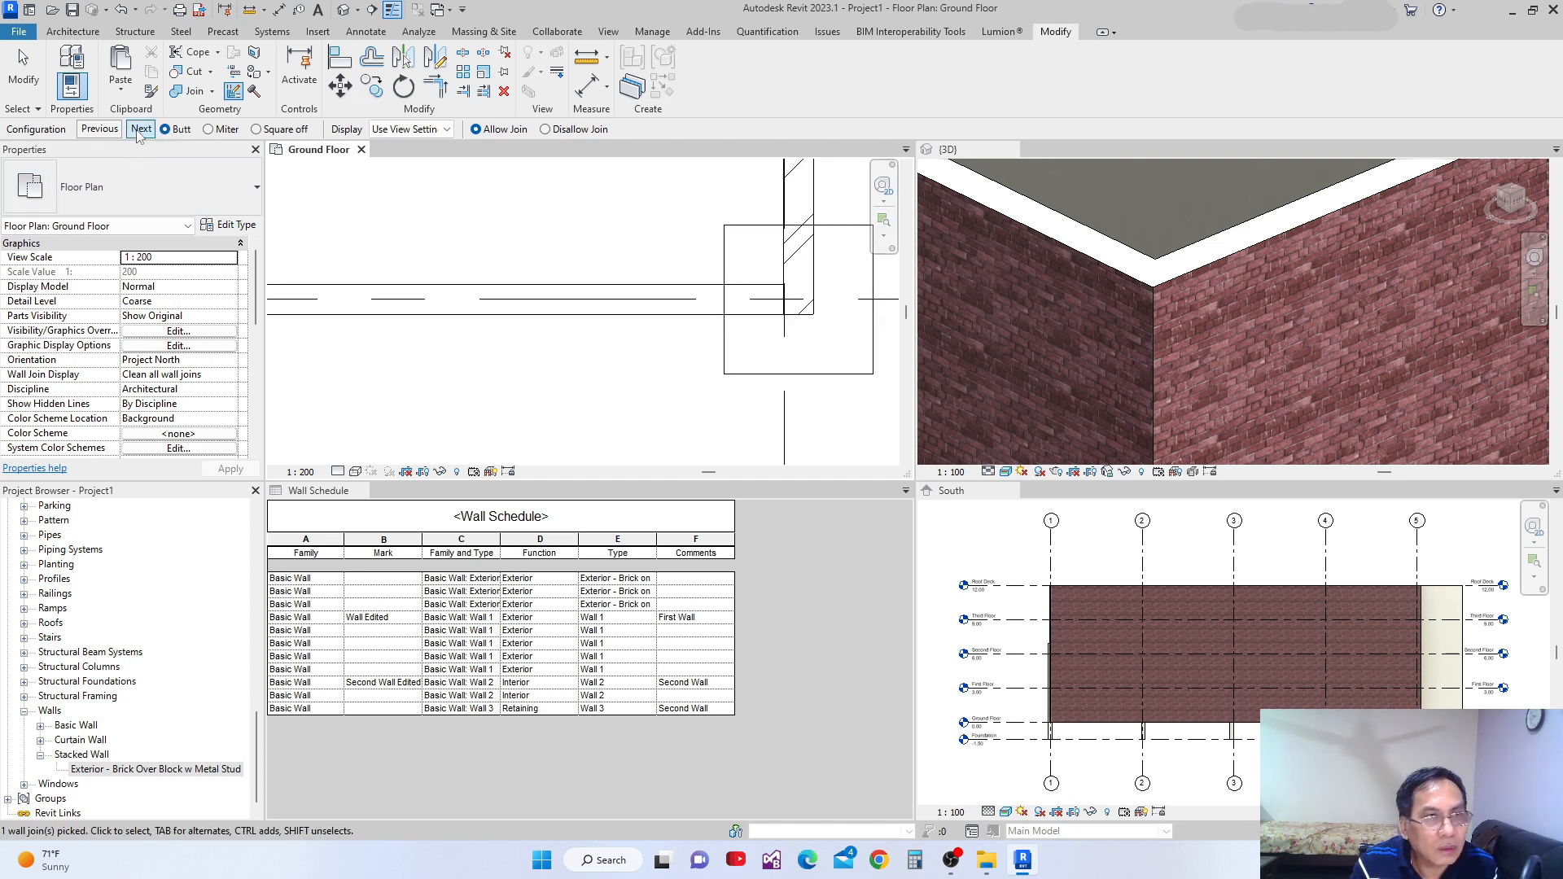
Set the ground floor plan's detail level to Fine
click(339, 473)
click(346, 453)
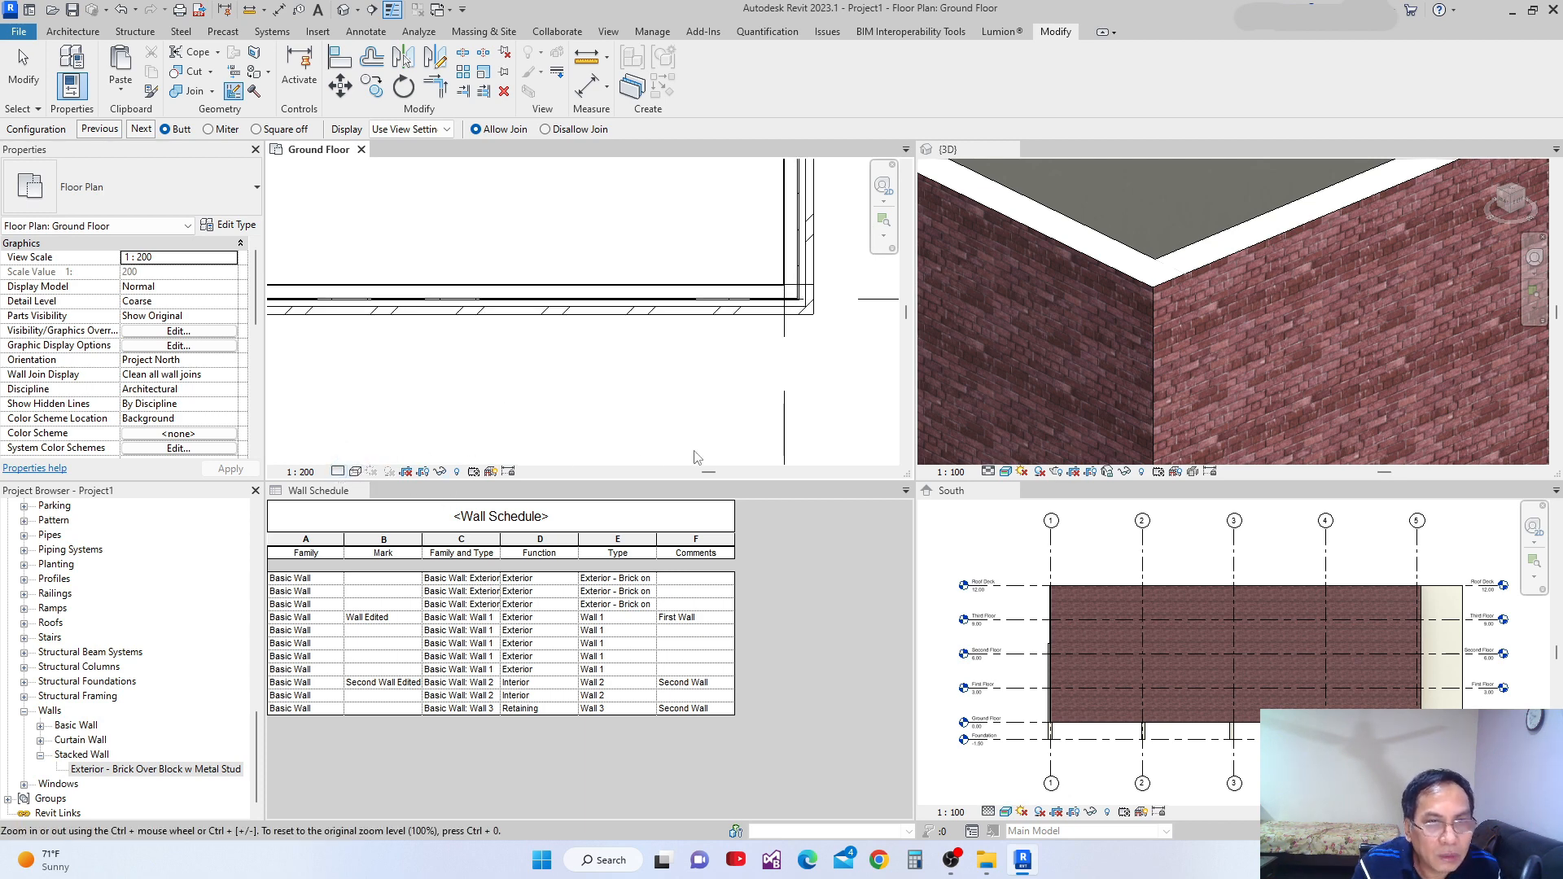
scroll(656, 425, up, 4)
middle_drag(795, 345, 656, 357)
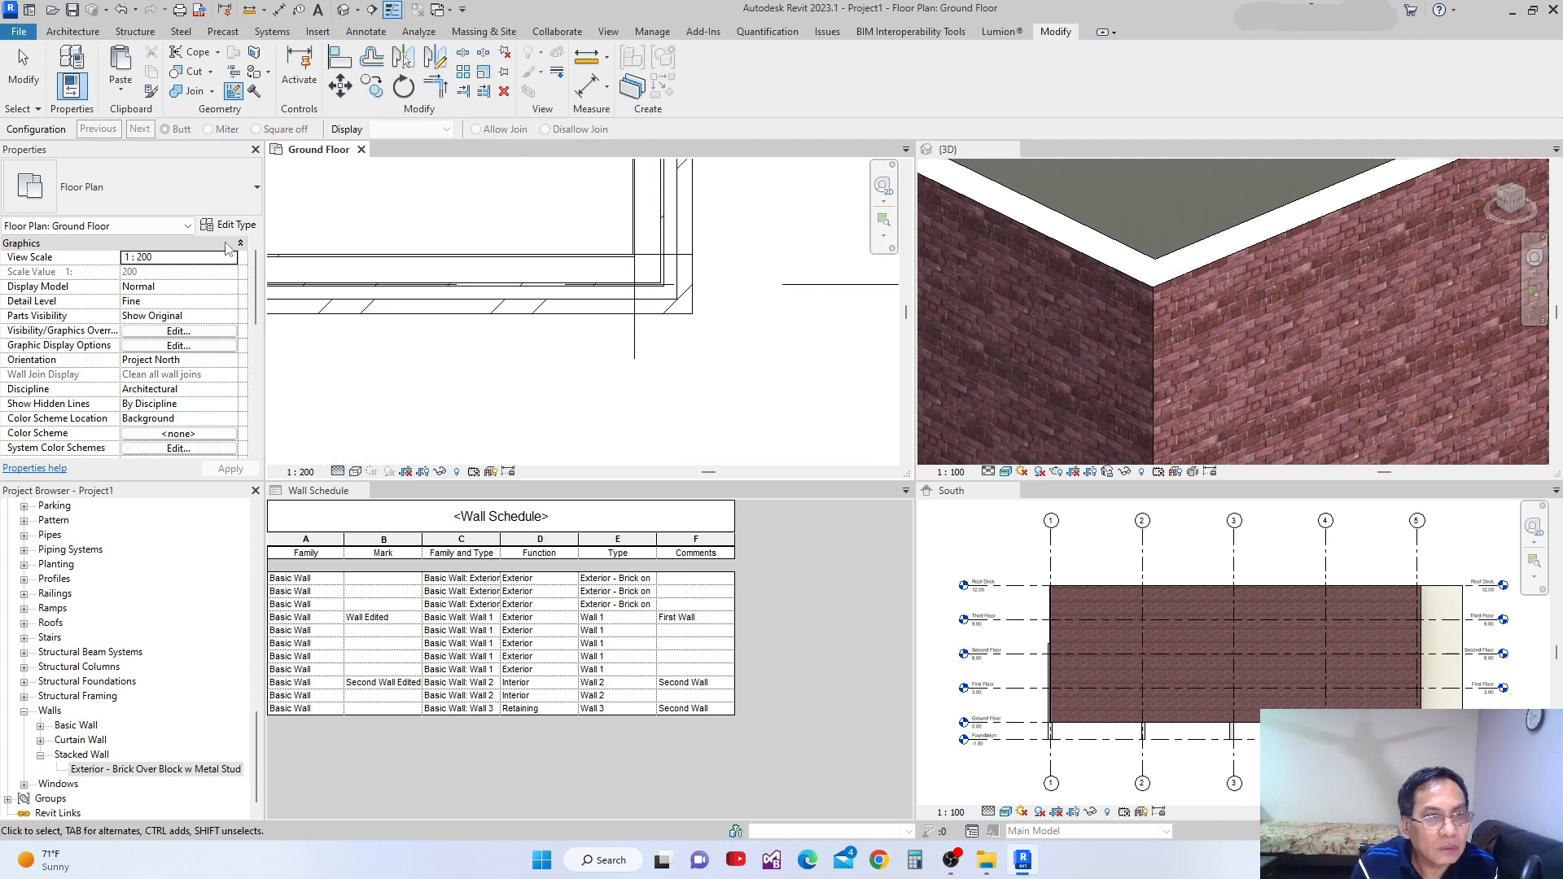
scroll(608, 327, down, 4)
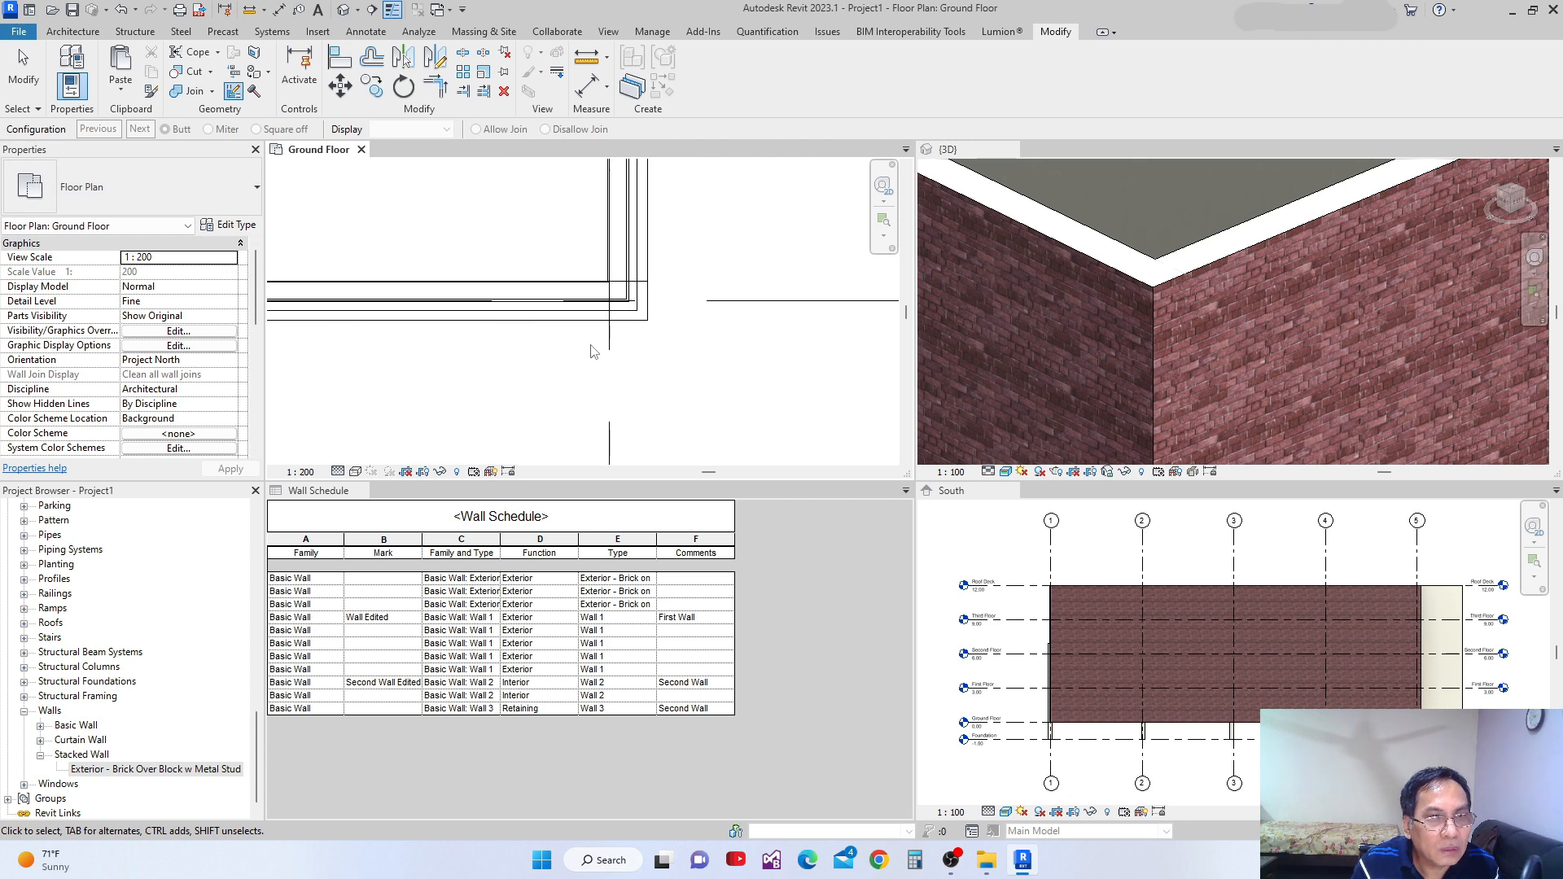
Pick the corner join at grids E and 5 again, advance its Butt configuration and change the join to Miter
click(603, 326)
click(140, 133)
scroll(444, 291, up, 2)
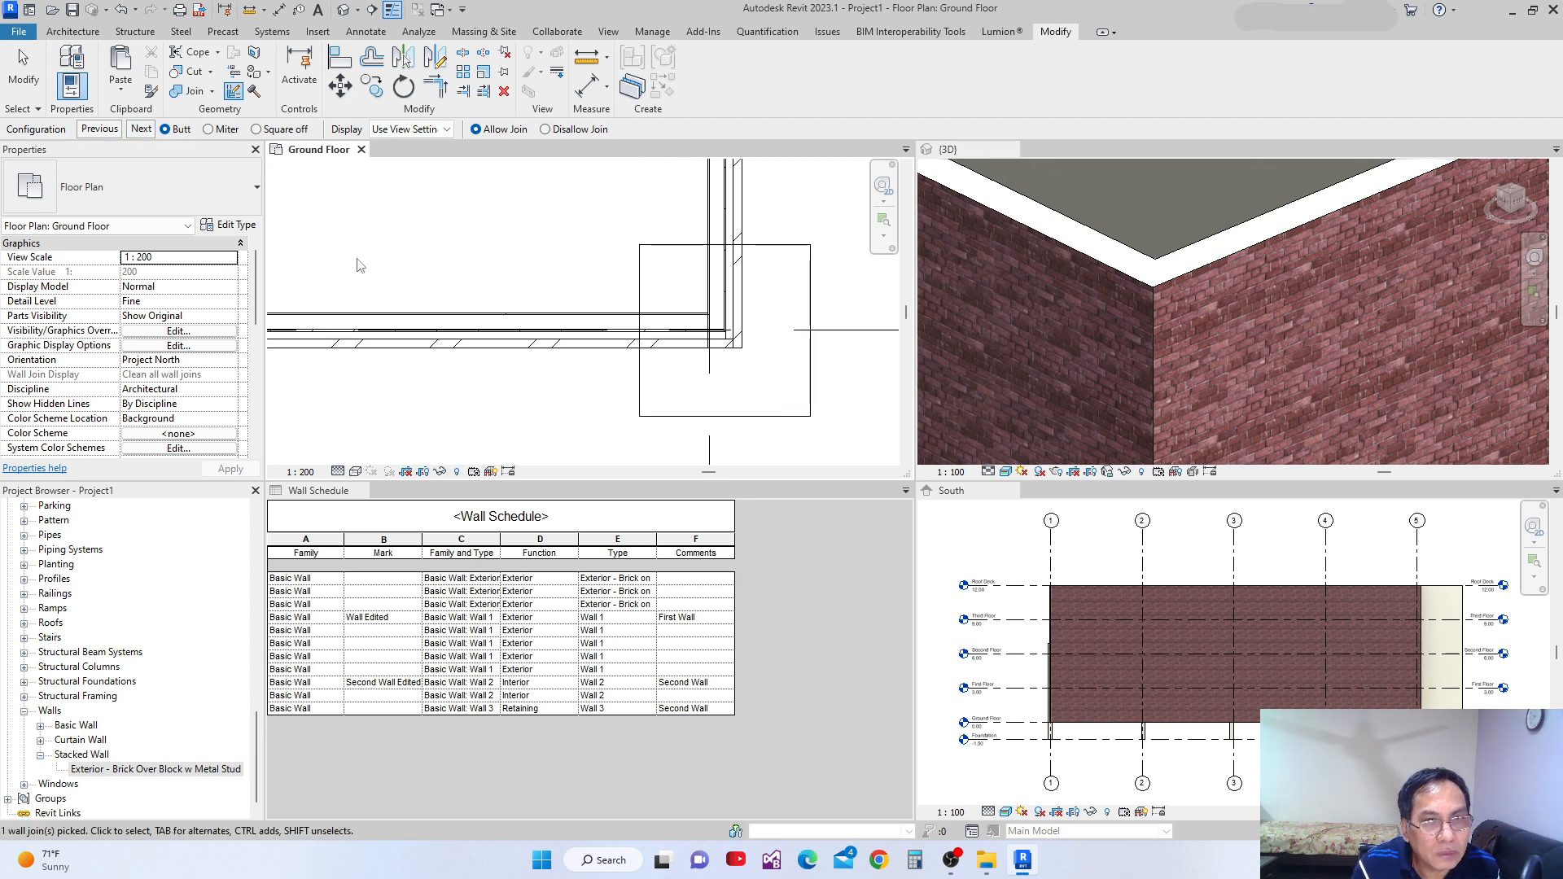
click(210, 131)
scroll(798, 413, up, 1)
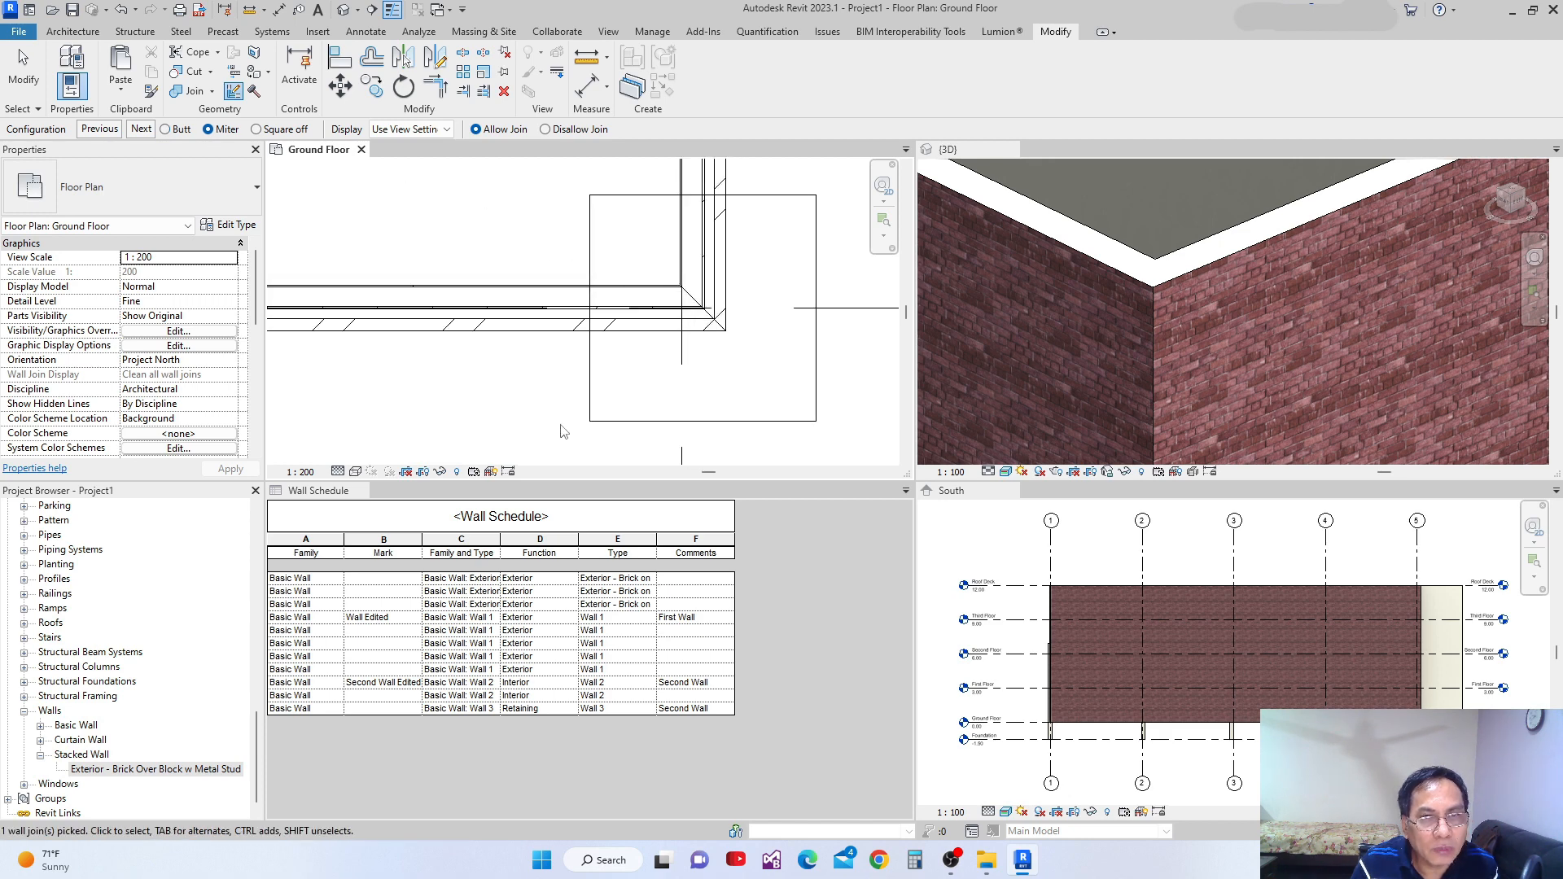
Set the ground floor plan's visual style to Realistic and change the corner join at grids E and 5 to Square off
click(355, 472)
click(414, 454)
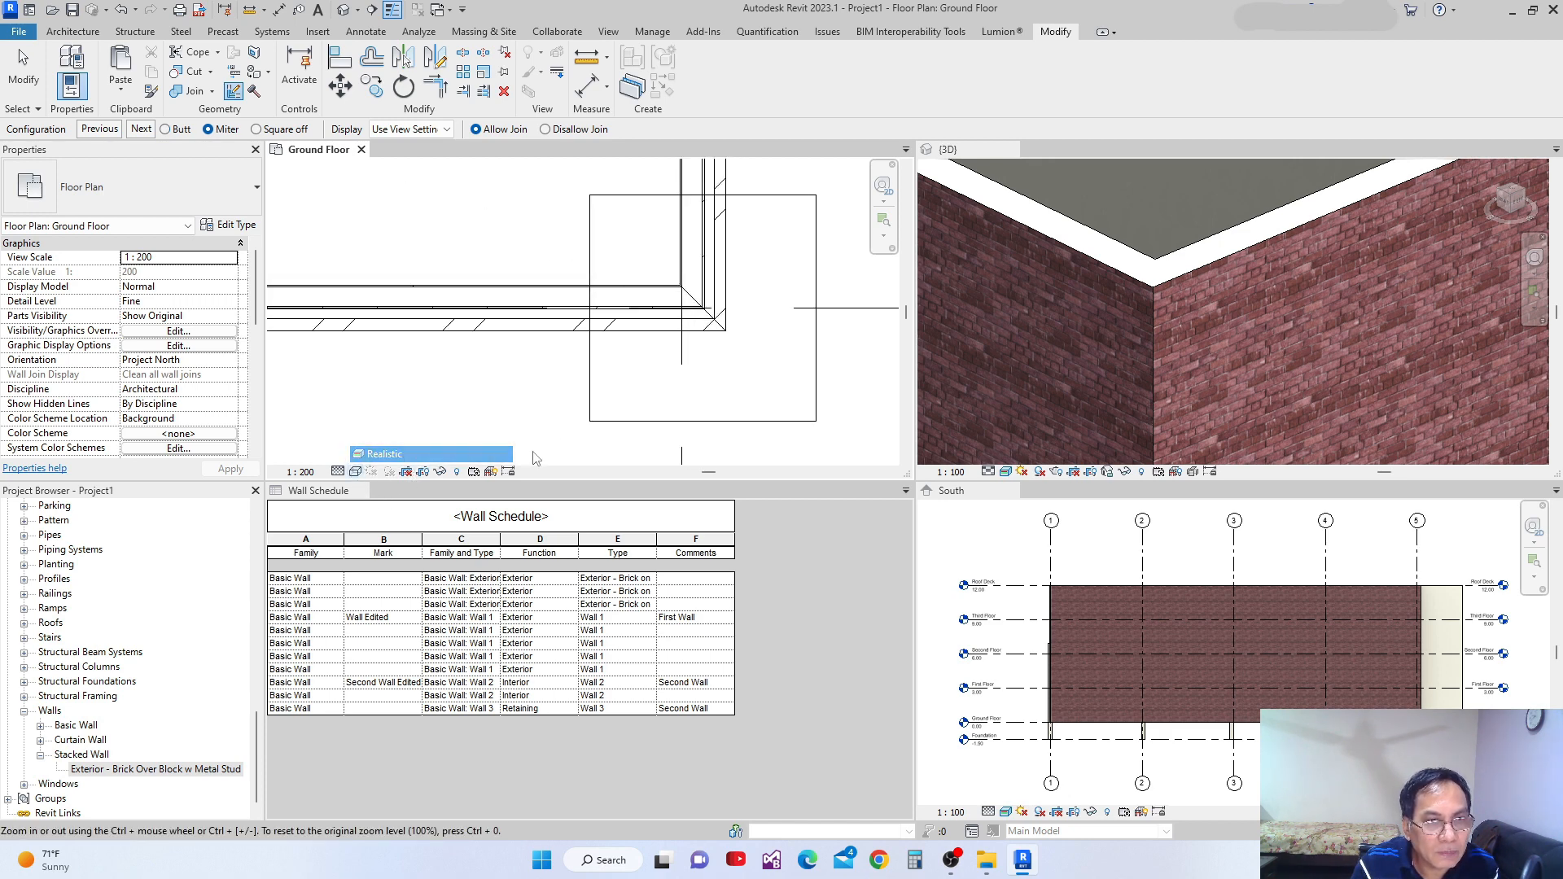
scroll(747, 430, up, 3)
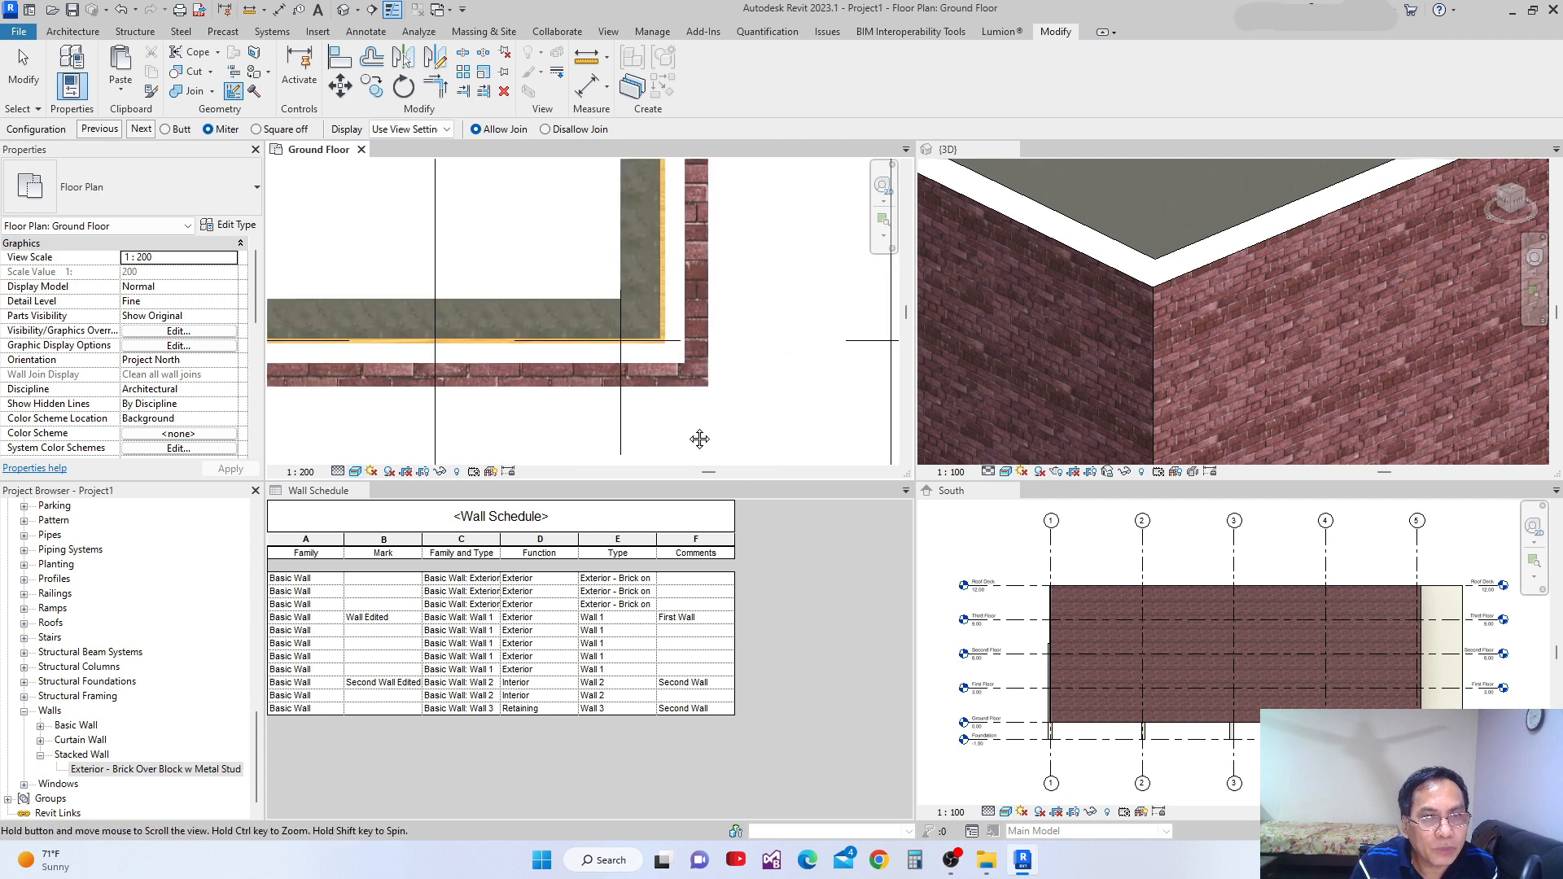
scroll(751, 414, up, 1)
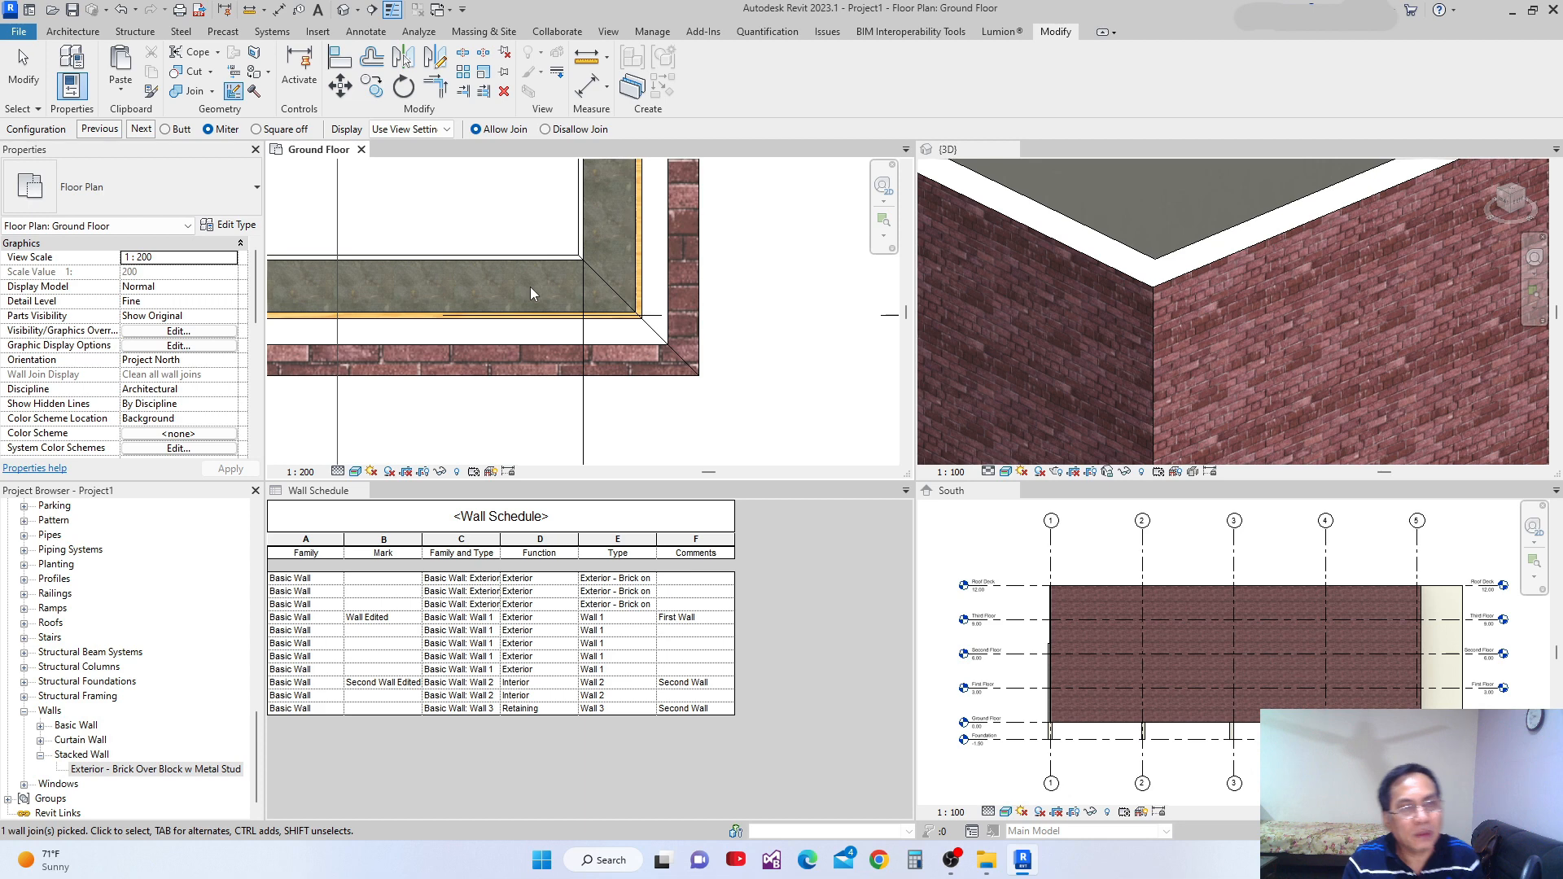
scroll(561, 293, down, 2)
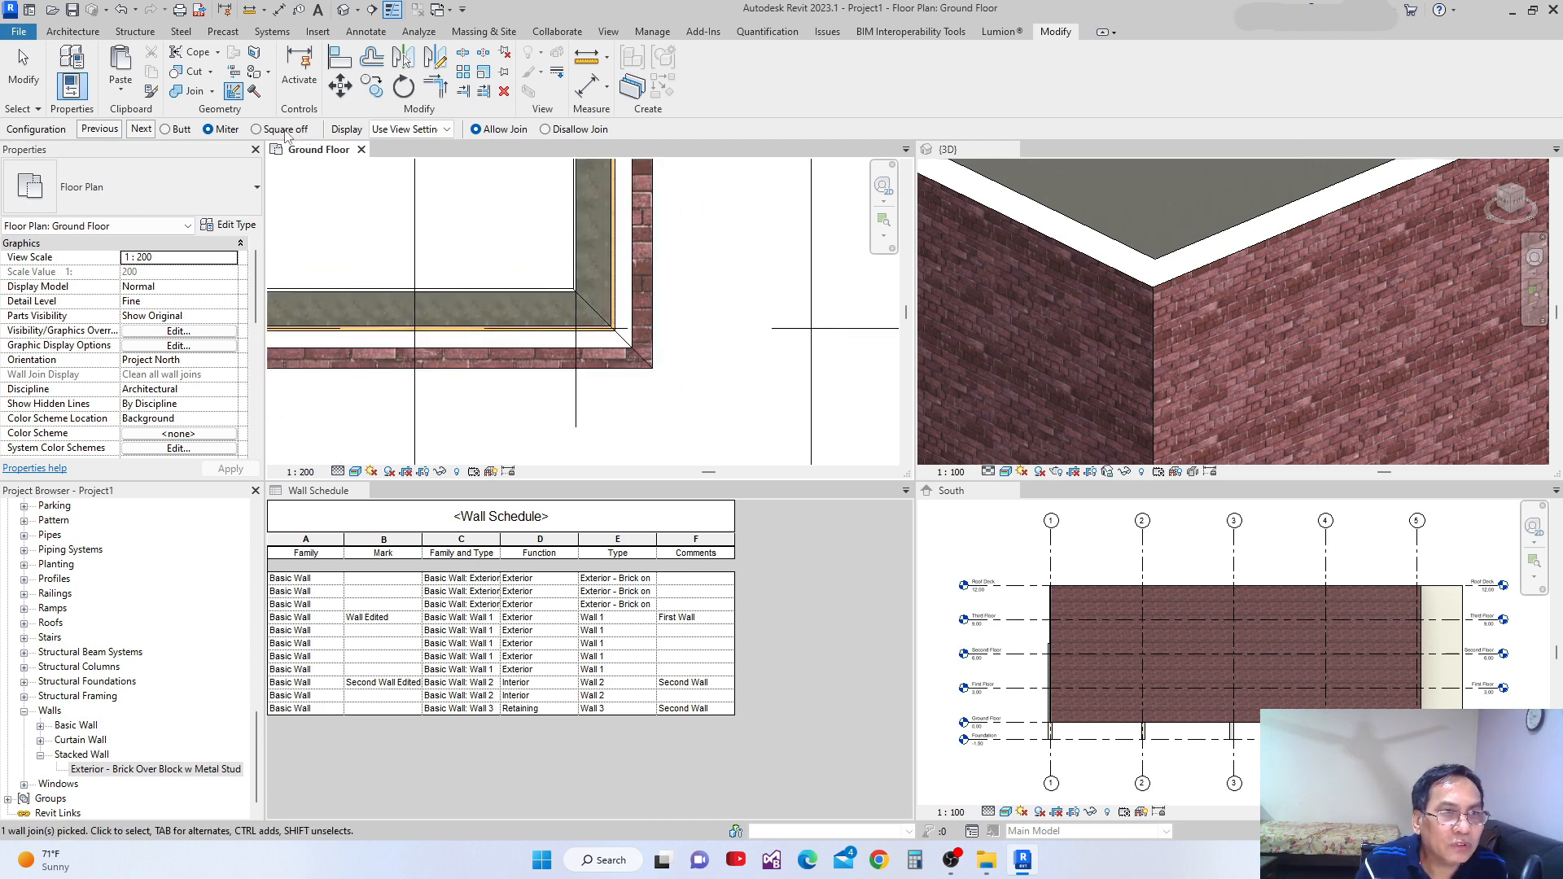
click(258, 129)
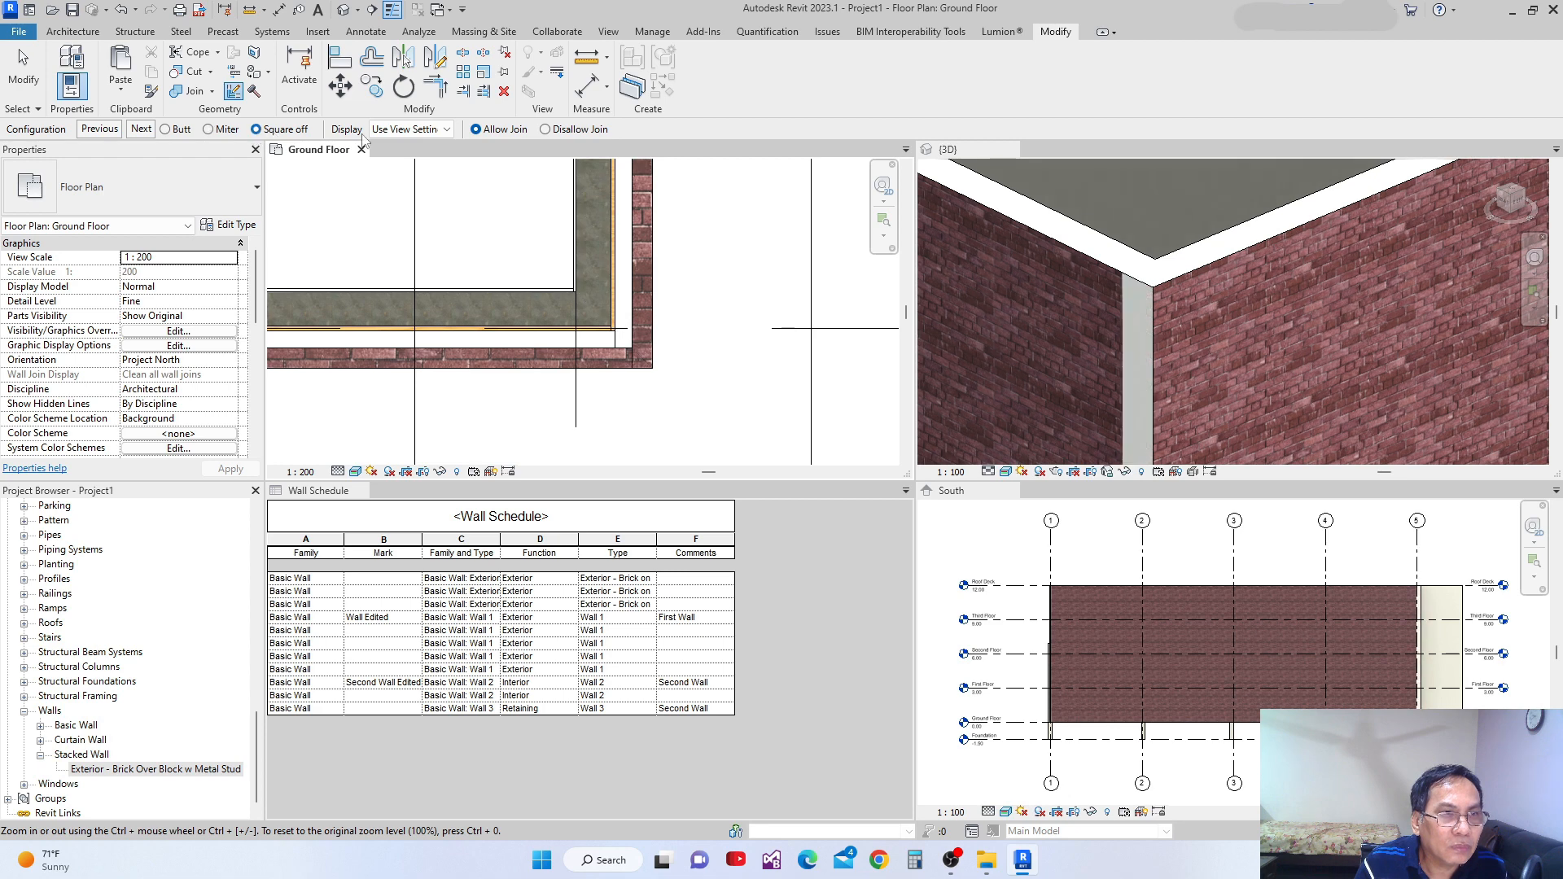
Pick the corner join at grids E and 5 again, advance its Square off configuration once and return to the previous one
scroll(639, 359, down, 2)
click(626, 355)
scroll(626, 356, down, 1)
click(549, 393)
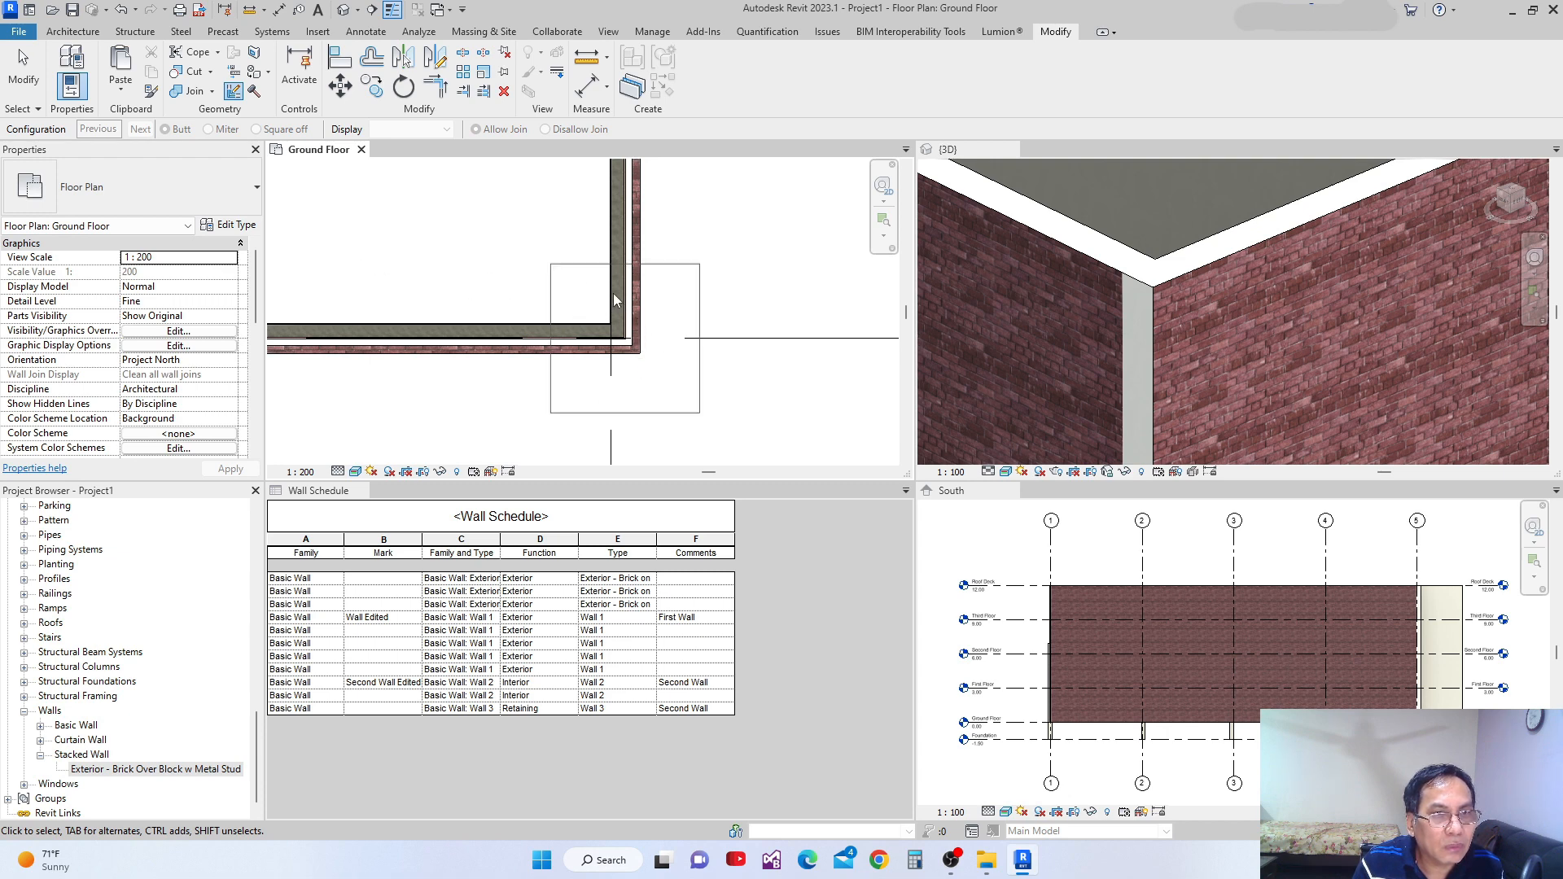
click(629, 274)
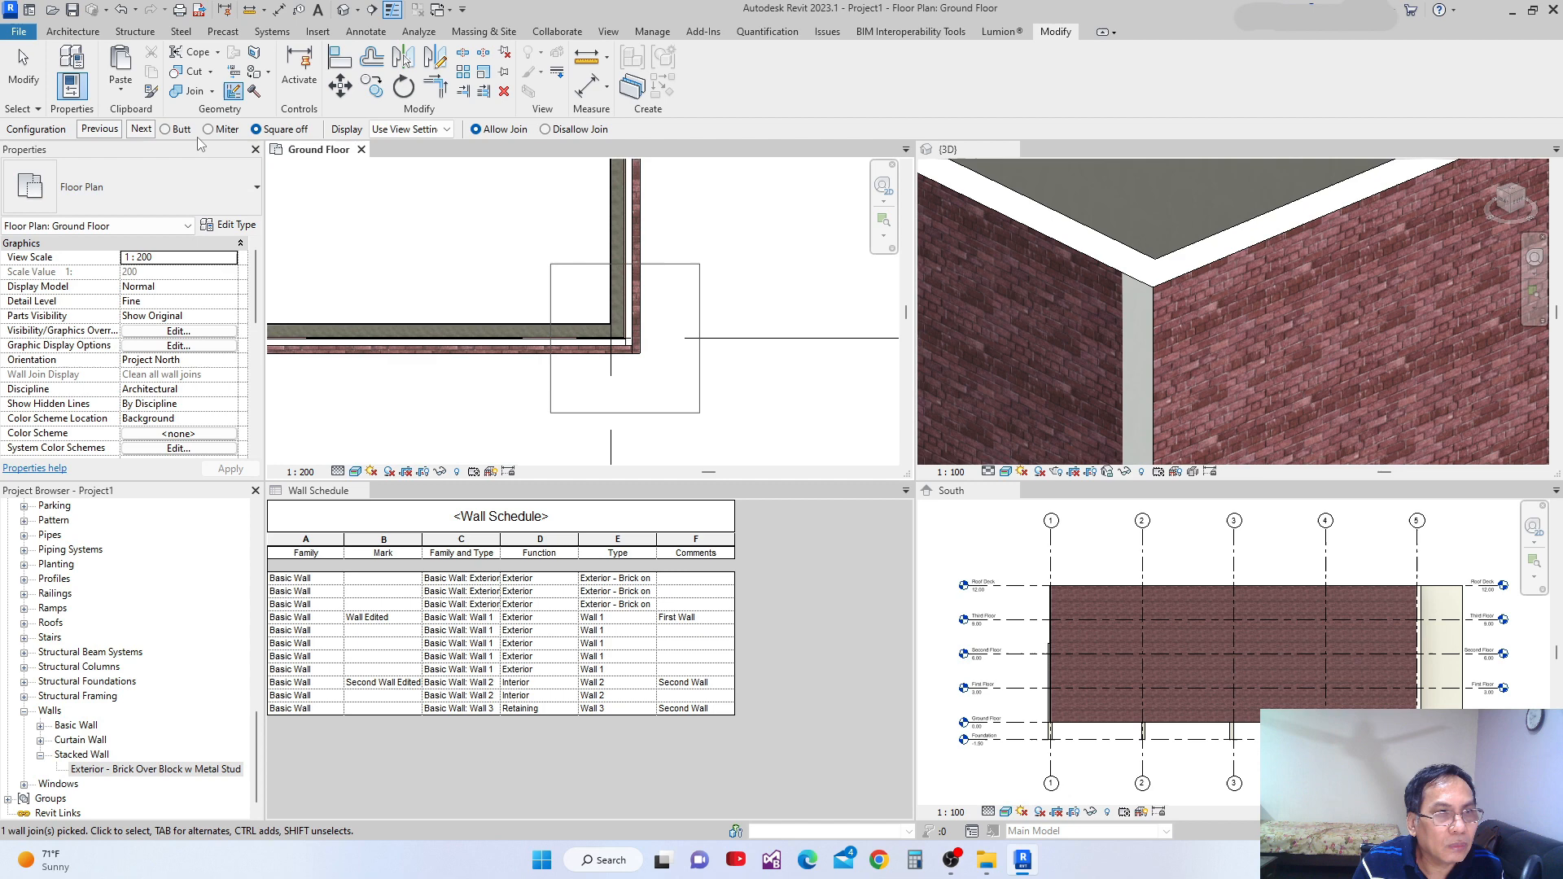
click(143, 130)
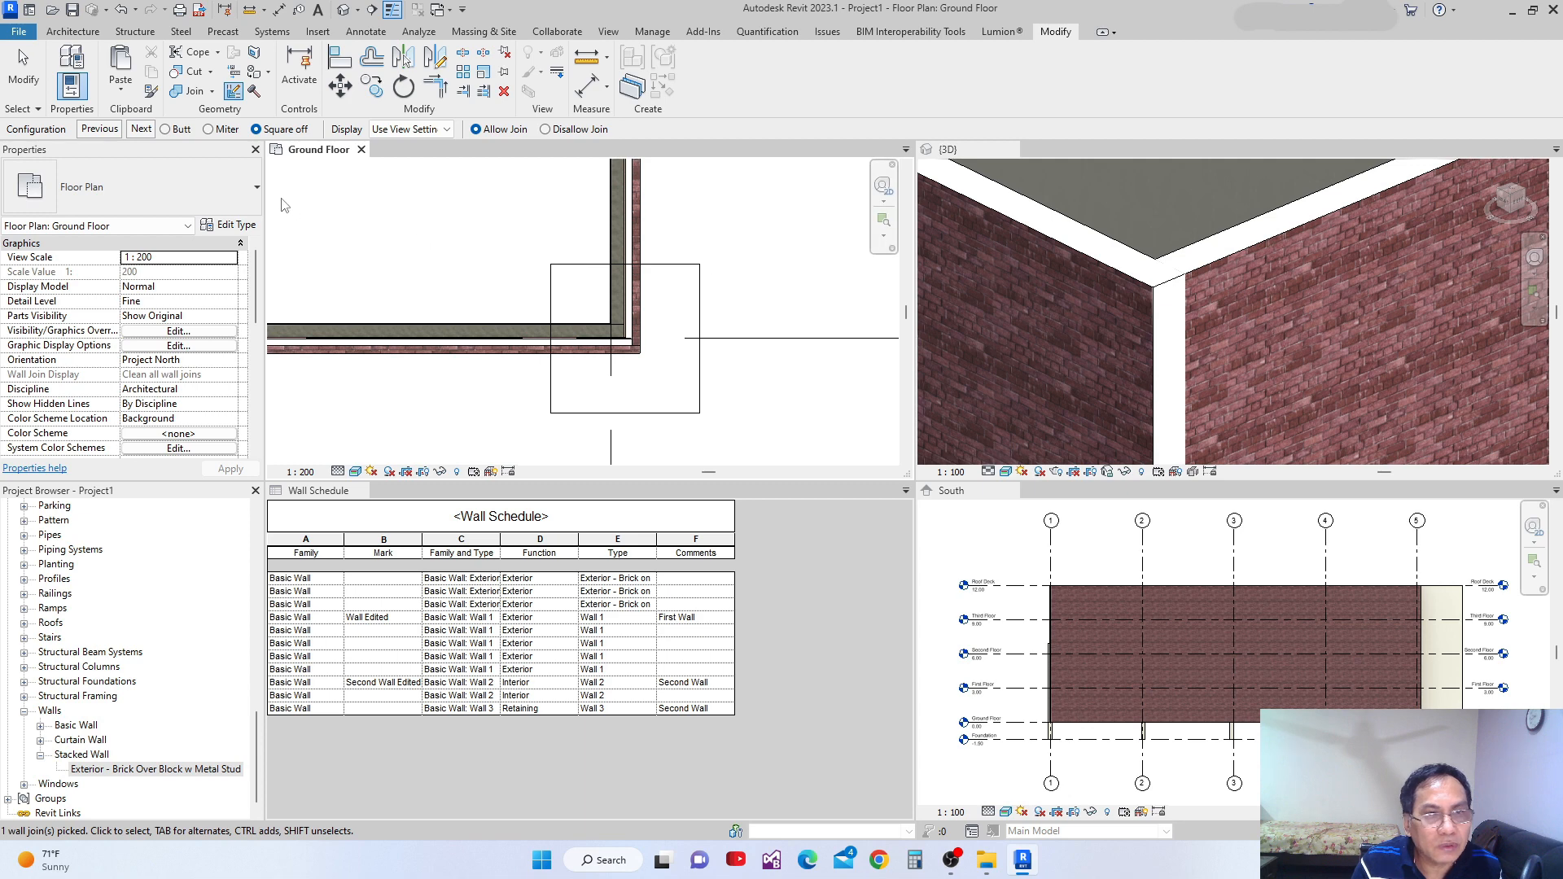
click(100, 129)
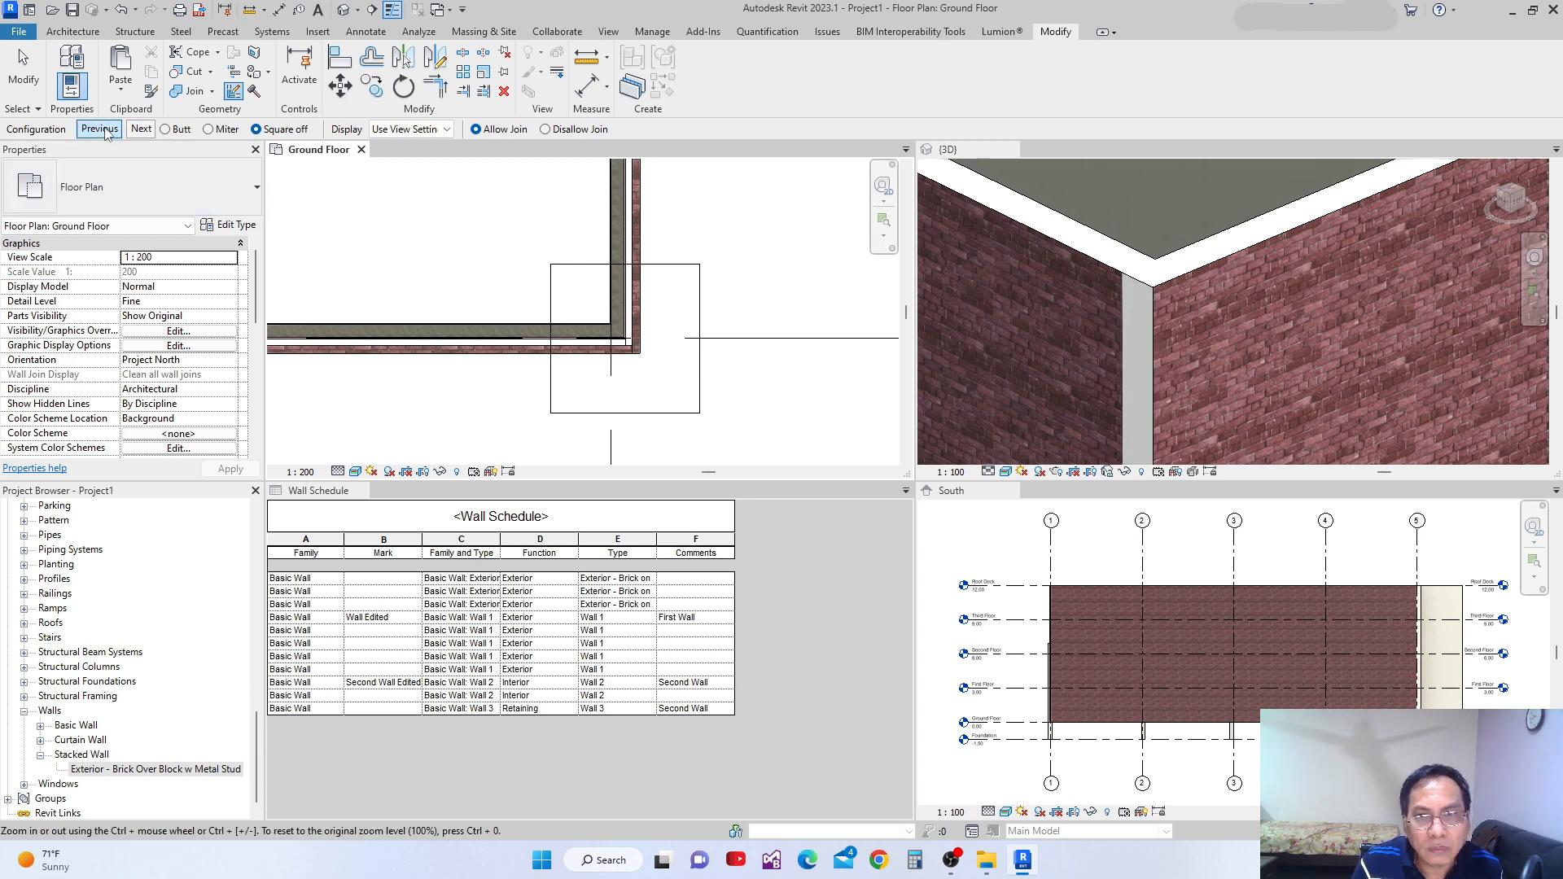
Switch the corner join at grids E and 5 to Miter, return it to Square off and toggle its configuration forward and back
click(209, 130)
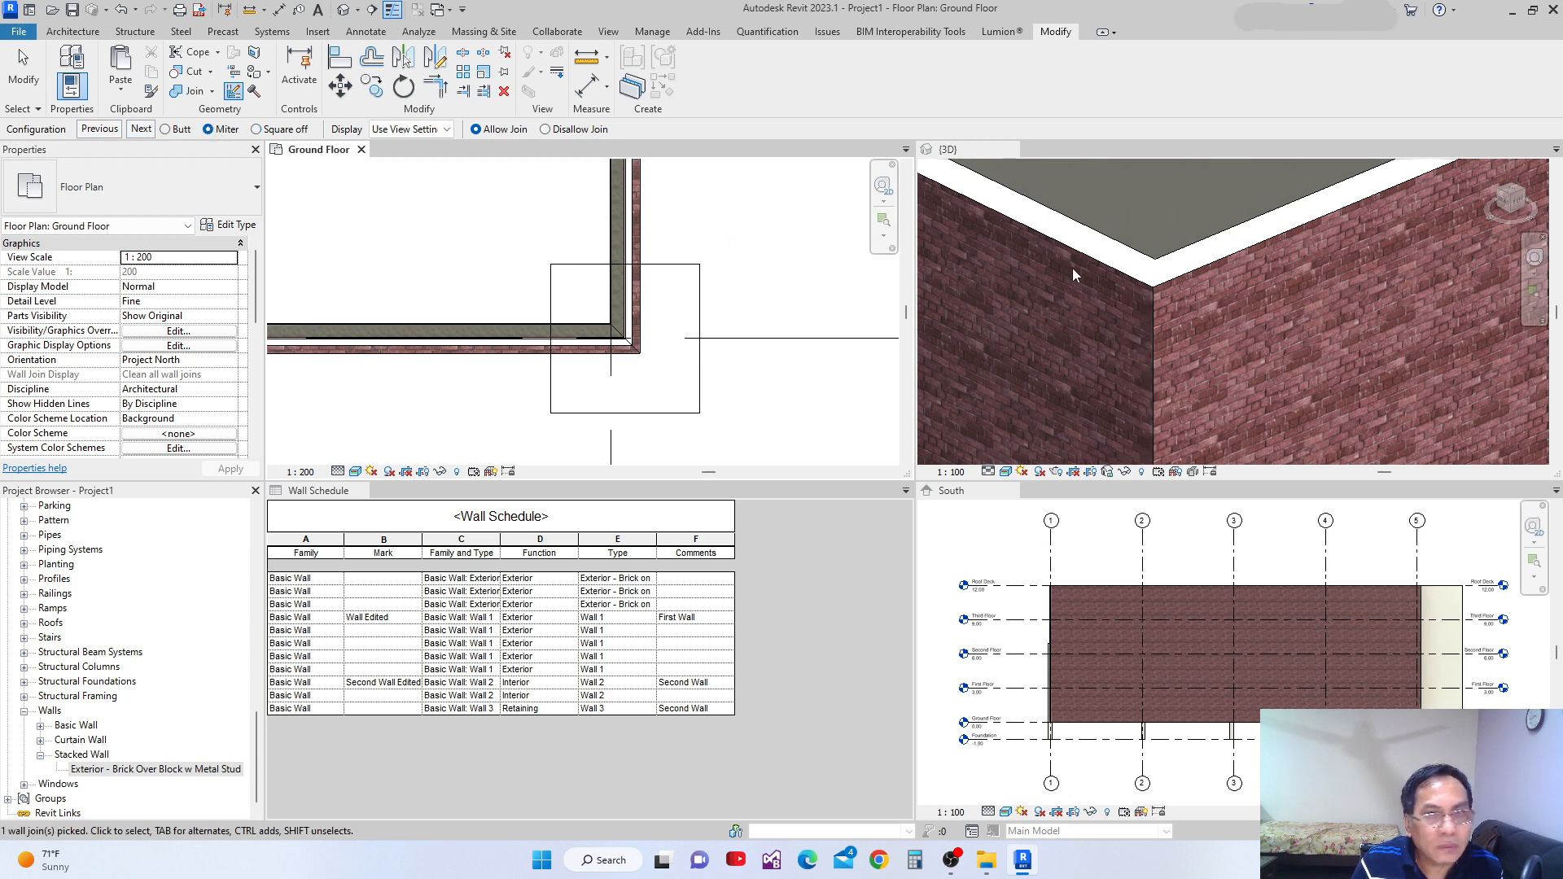
click(258, 129)
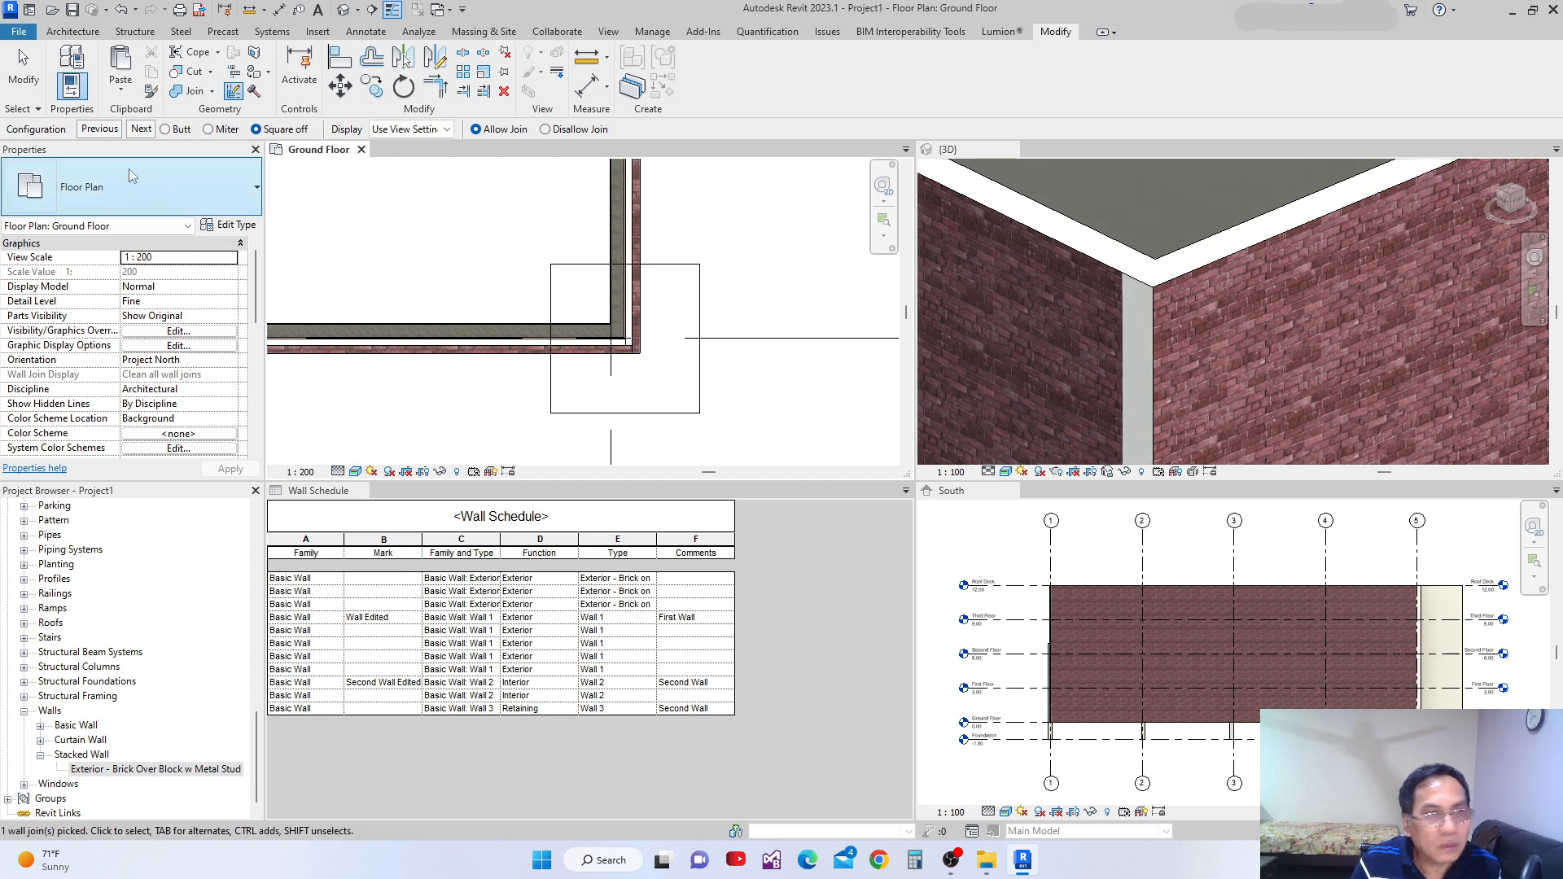
click(141, 129)
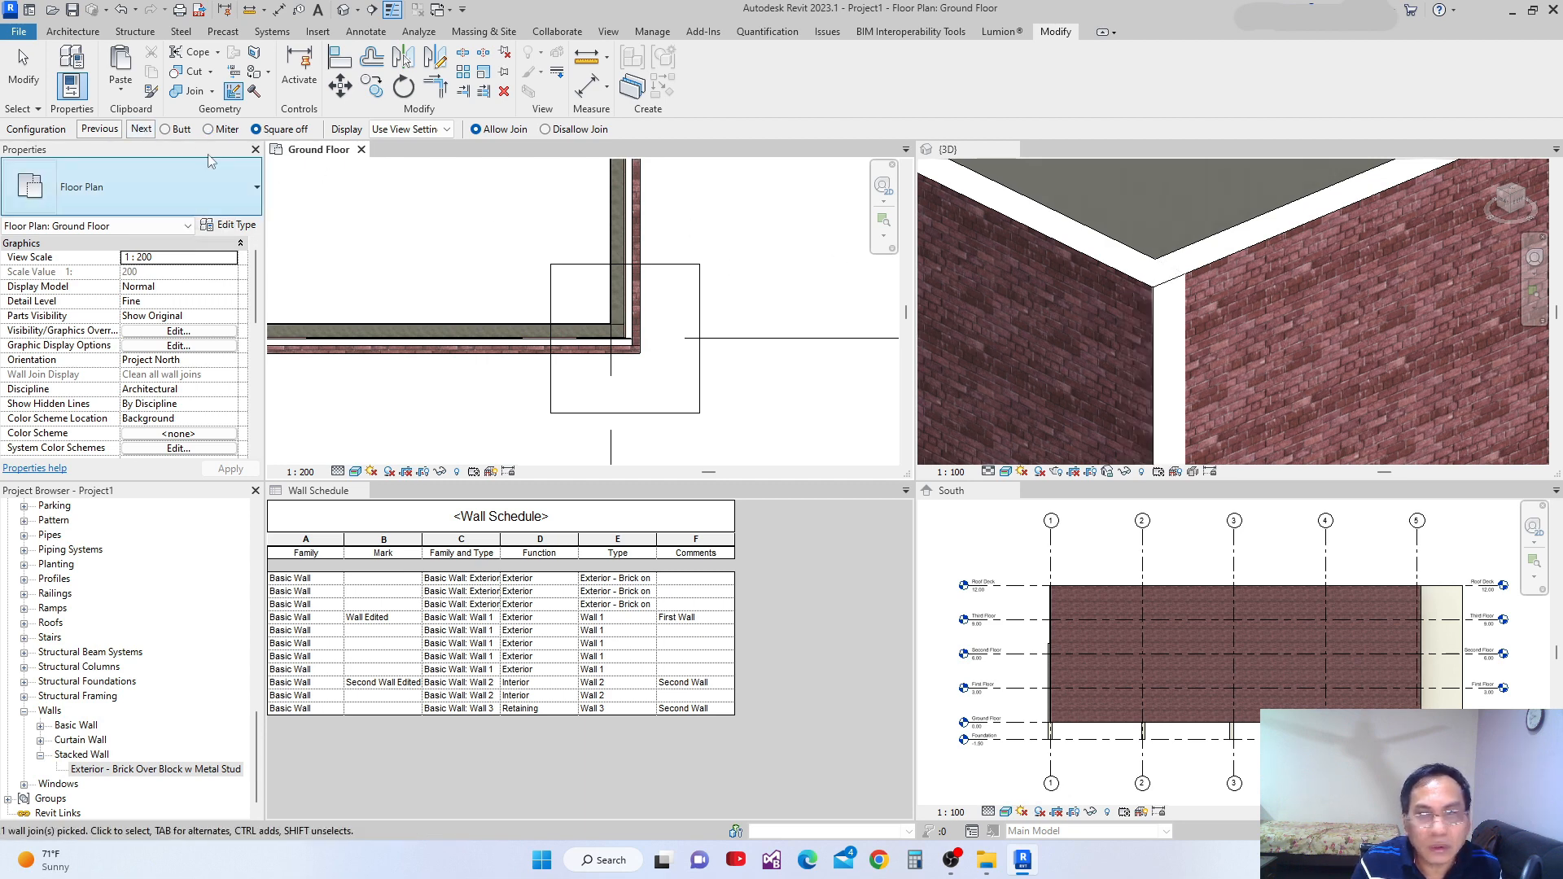
click(119, 131)
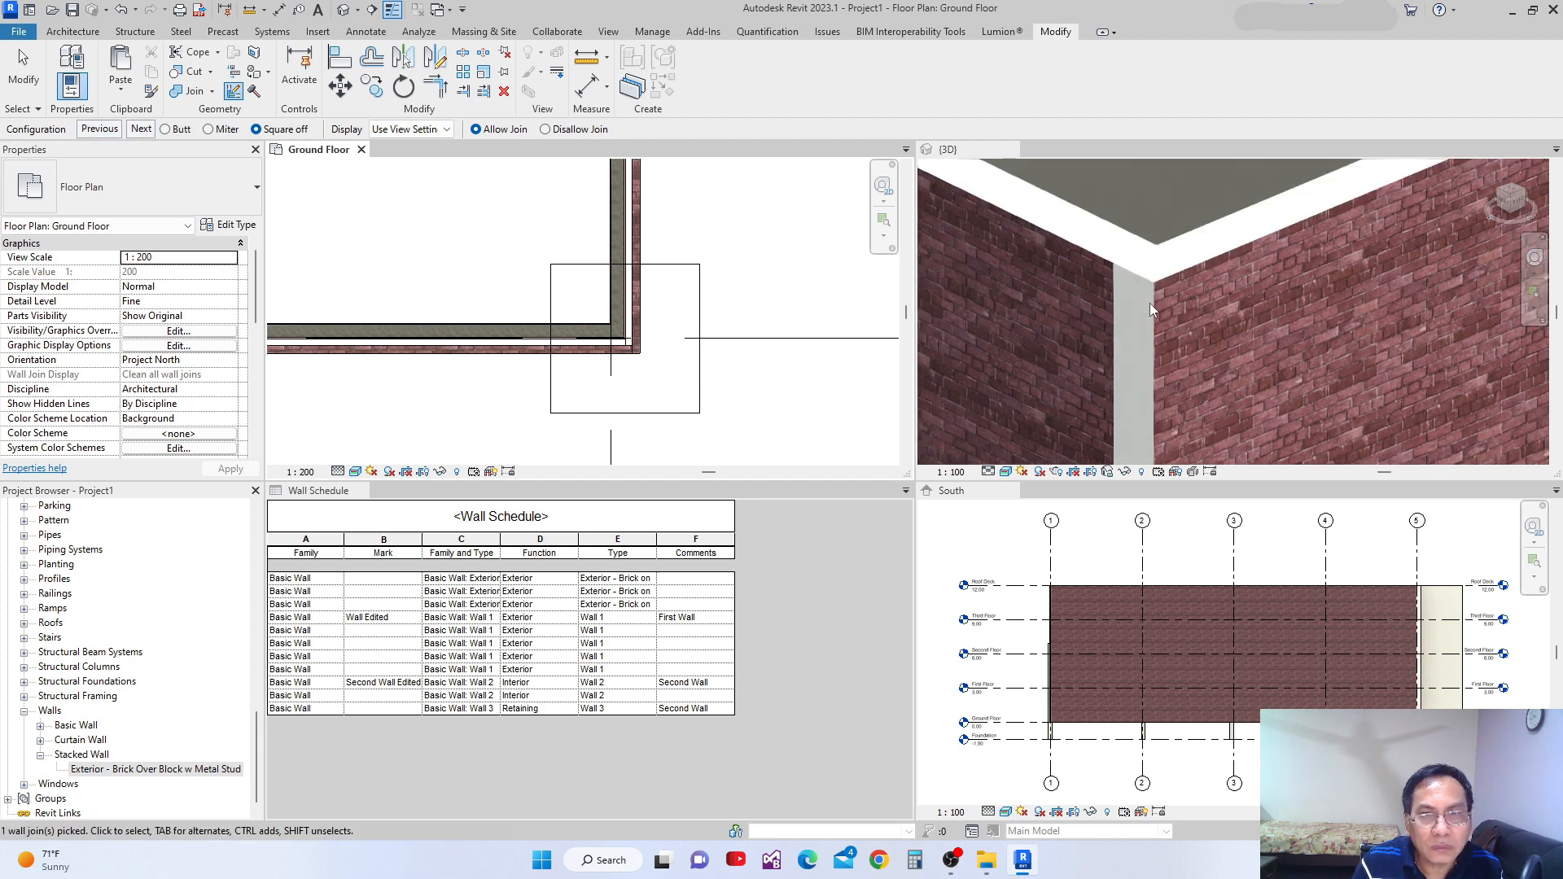
Advance the corner join's Square off configuration once more and change the join to Miter
scroll(1130, 301, up, 2)
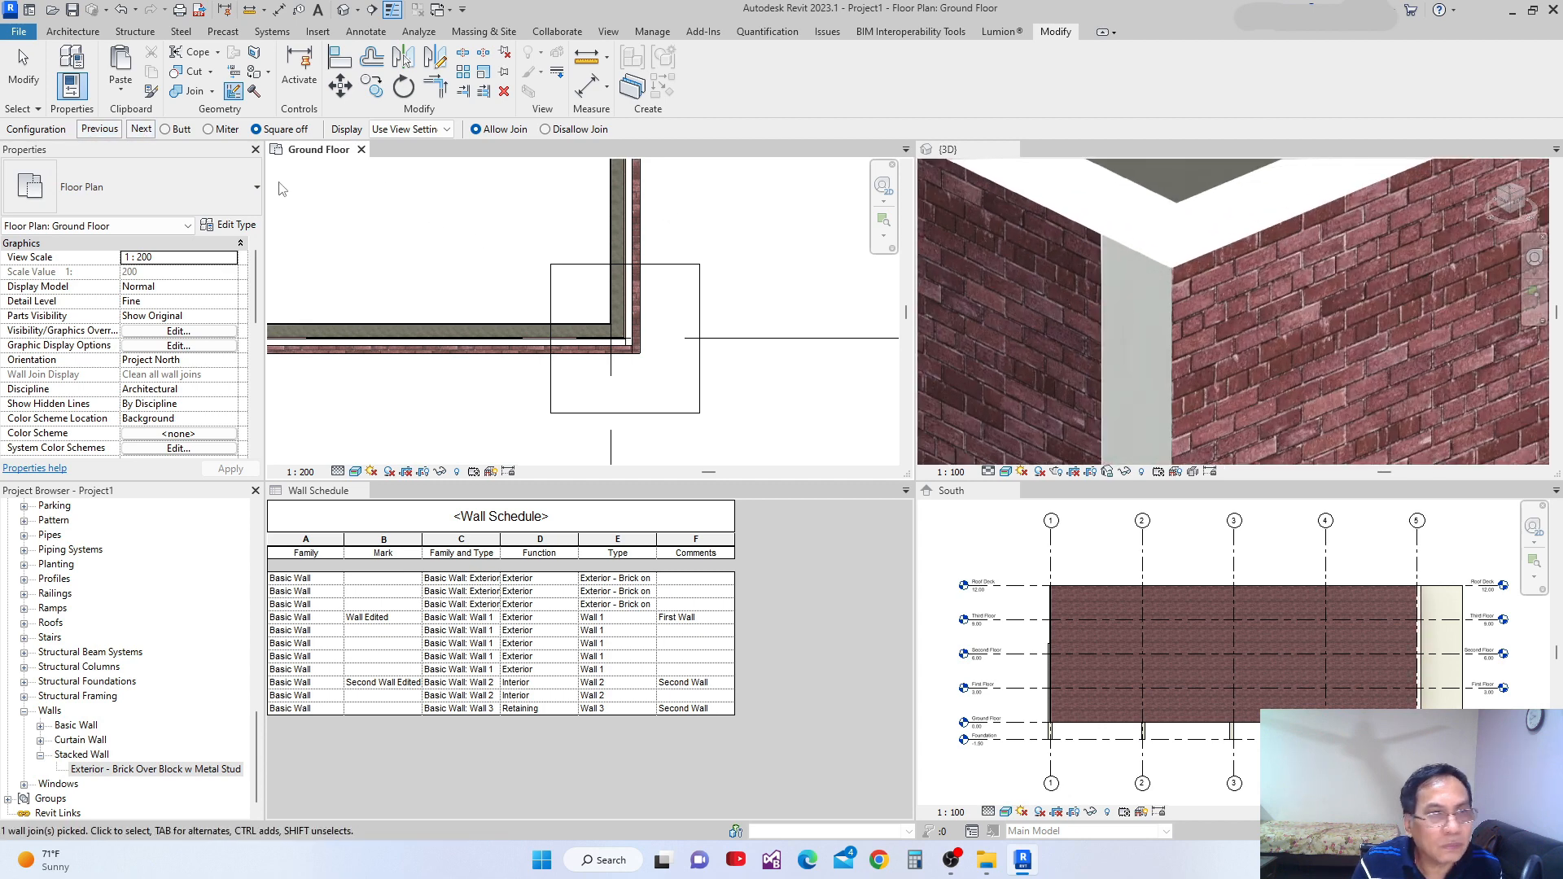
click(138, 129)
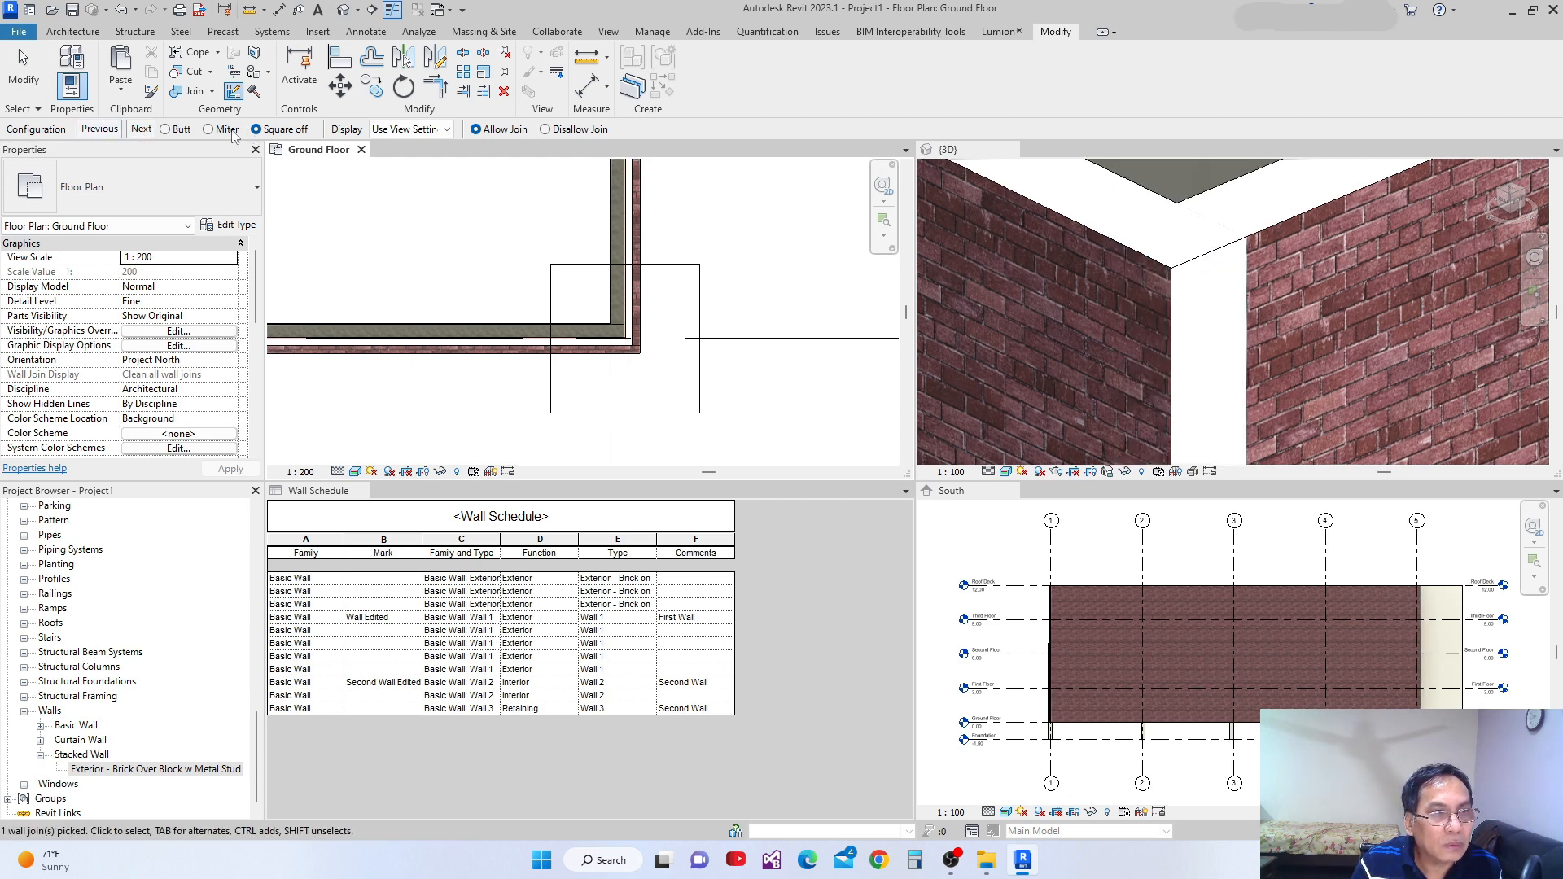
click(208, 130)
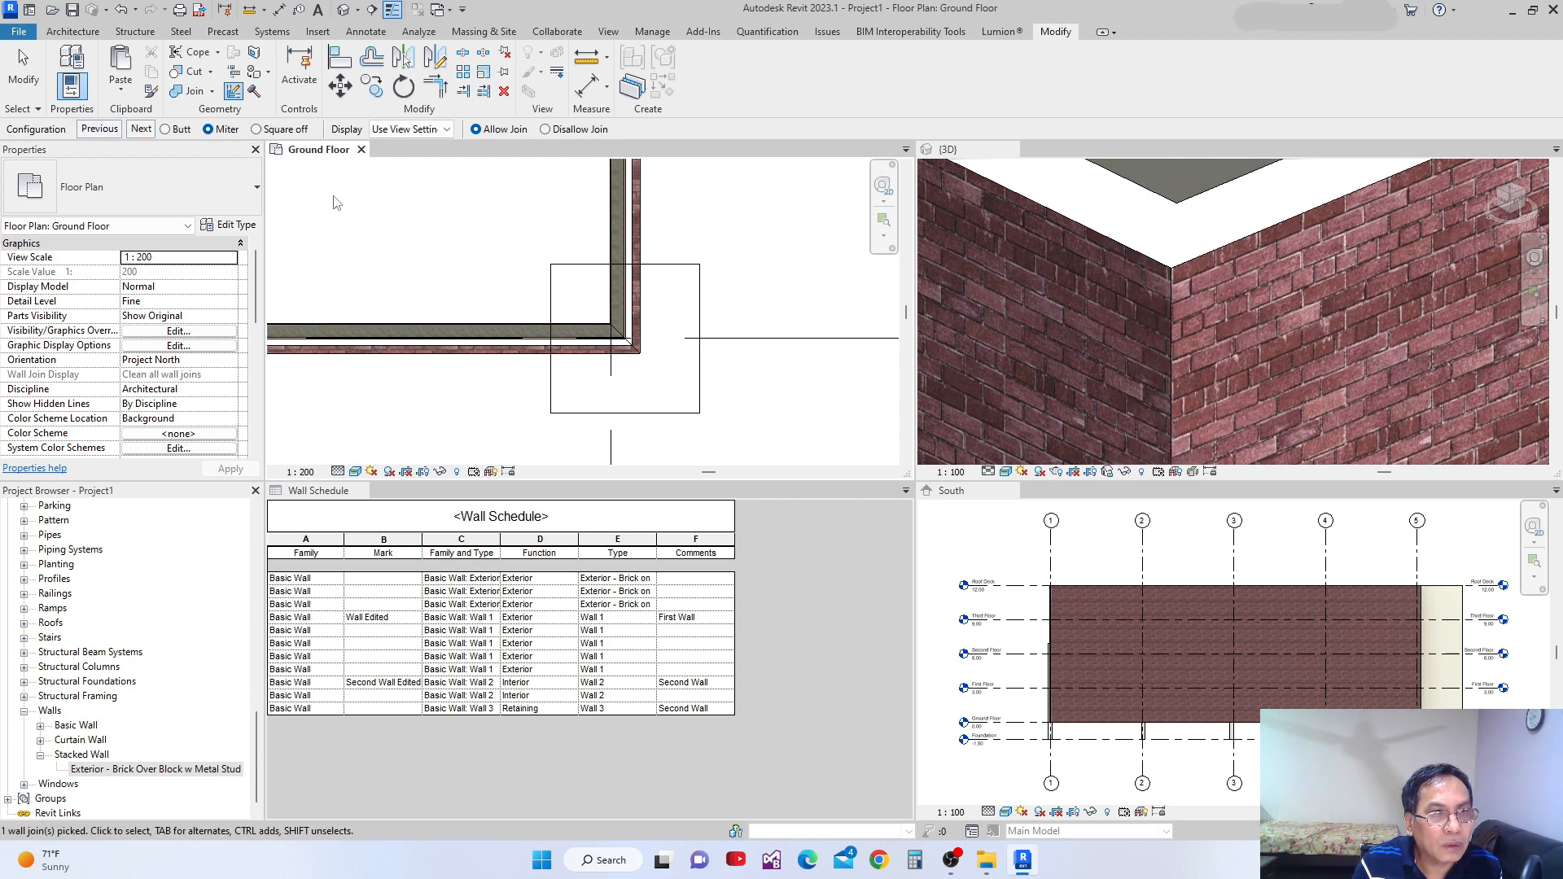
scroll(580, 366, up, 4)
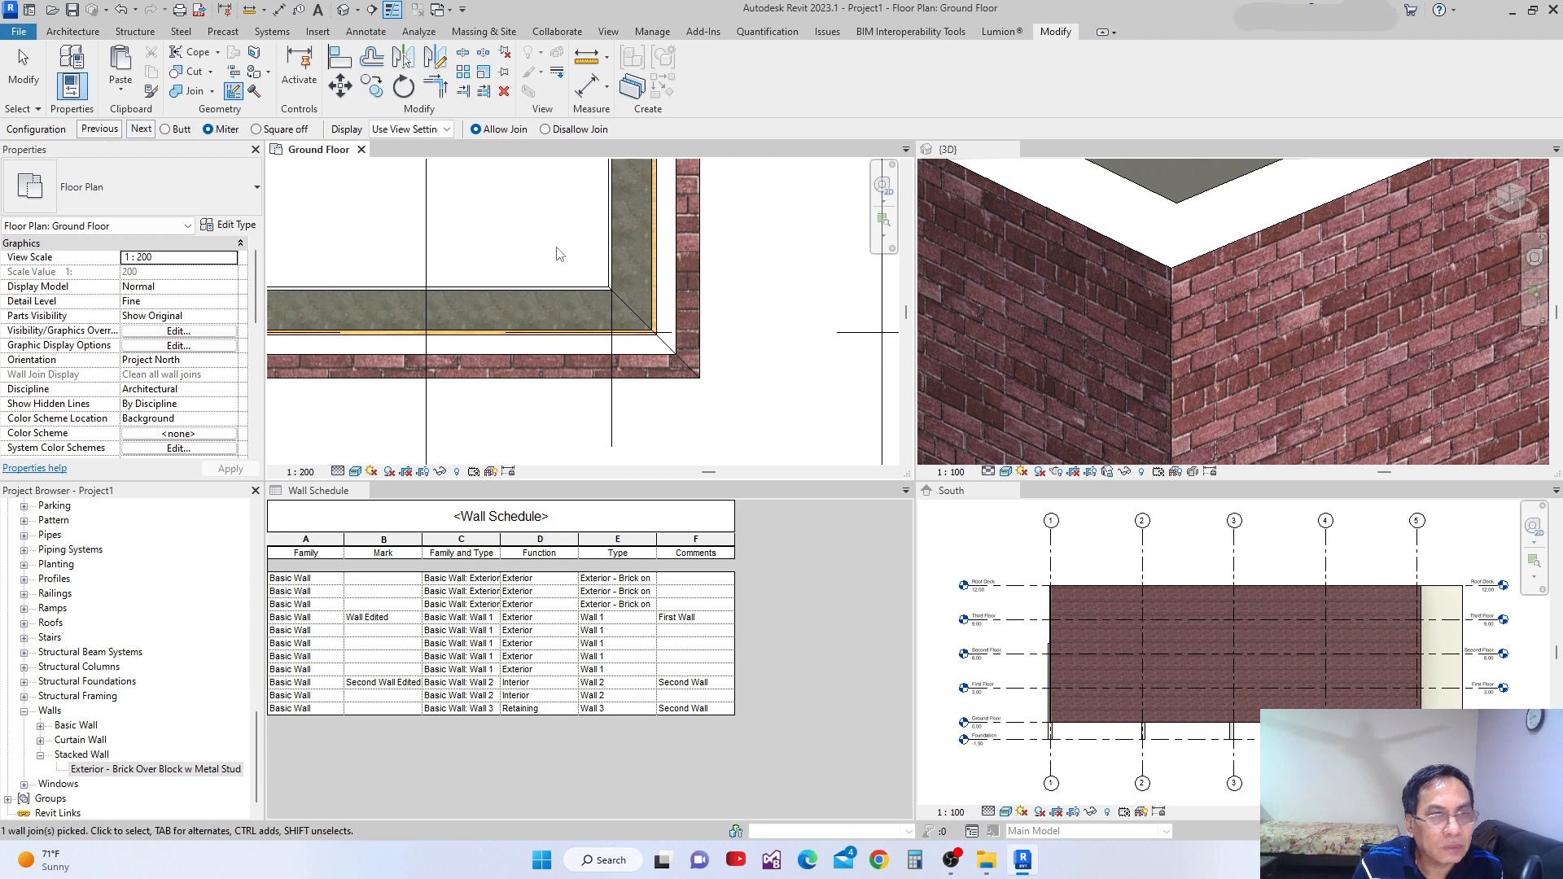
Review the display options of the corner join and disallow the join between the walls at grids E and 5
click(447, 130)
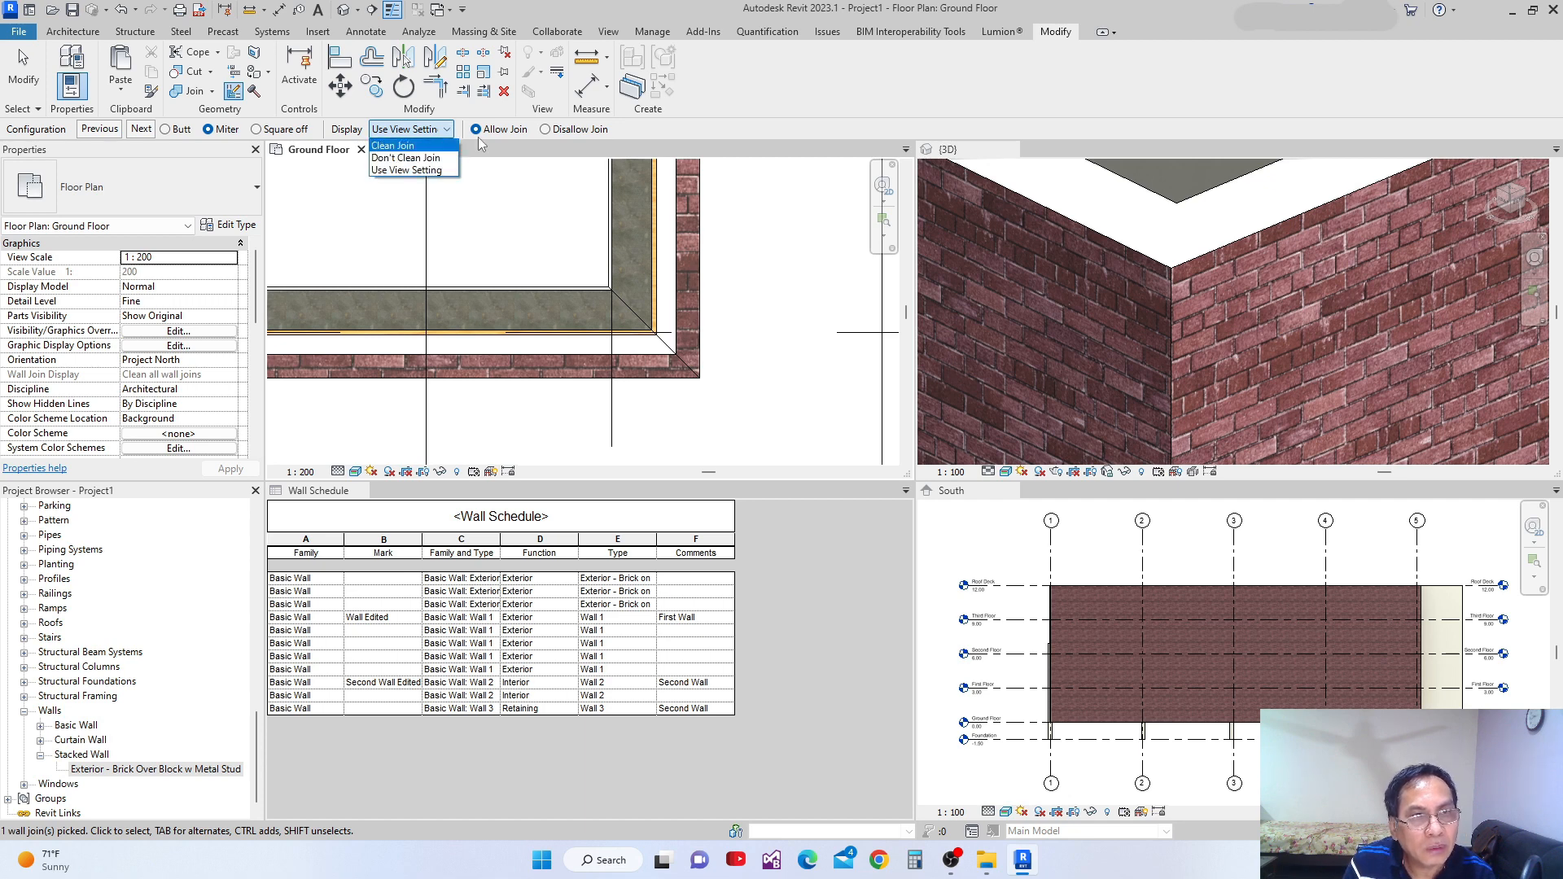
click(591, 192)
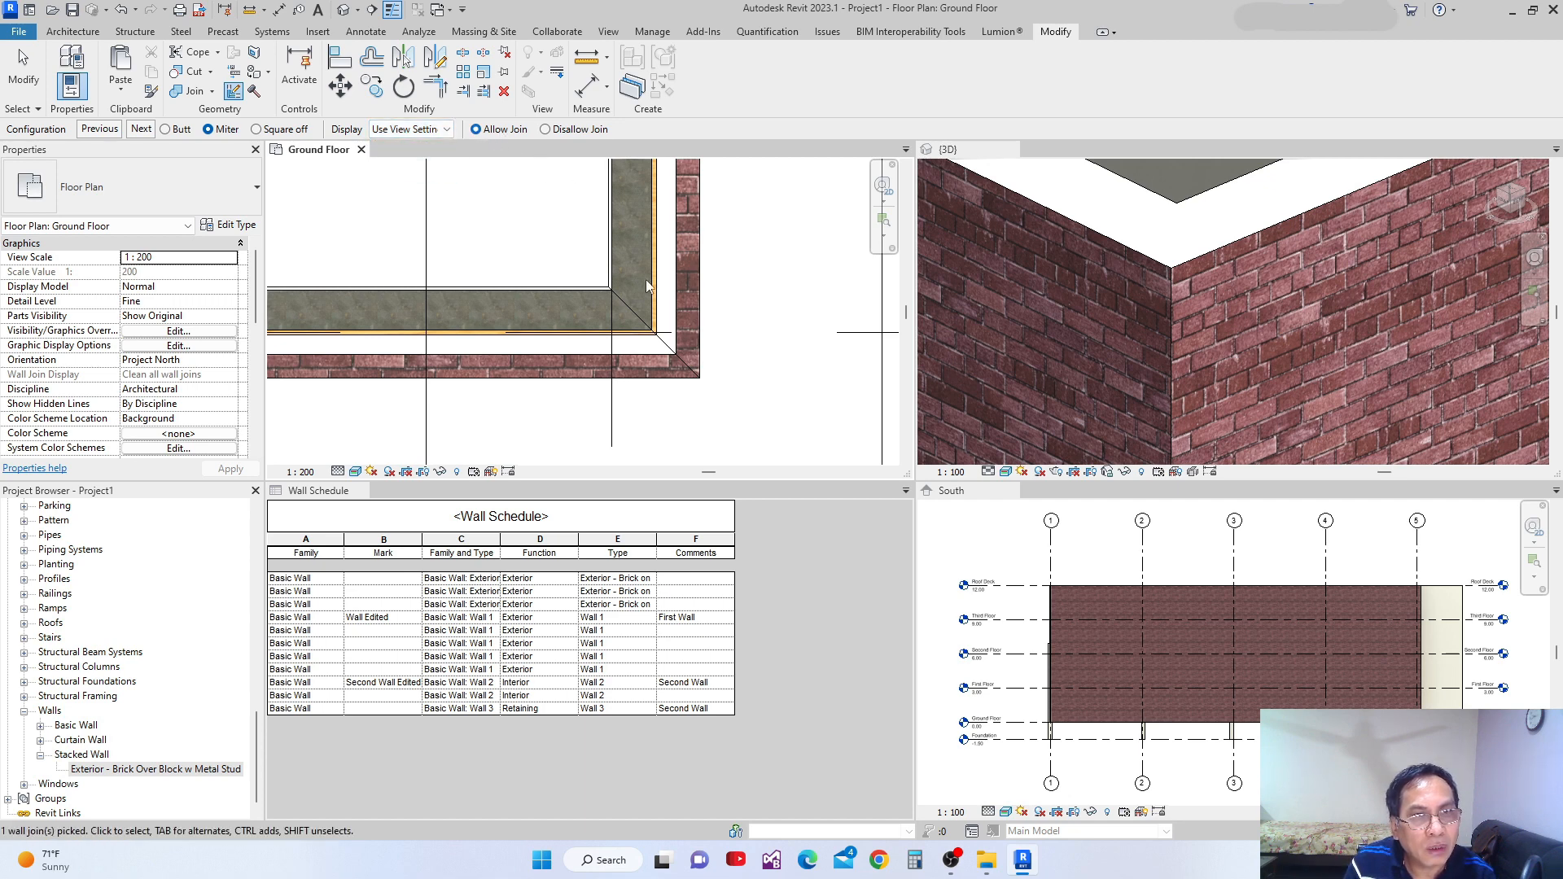
scroll(634, 267, down, 3)
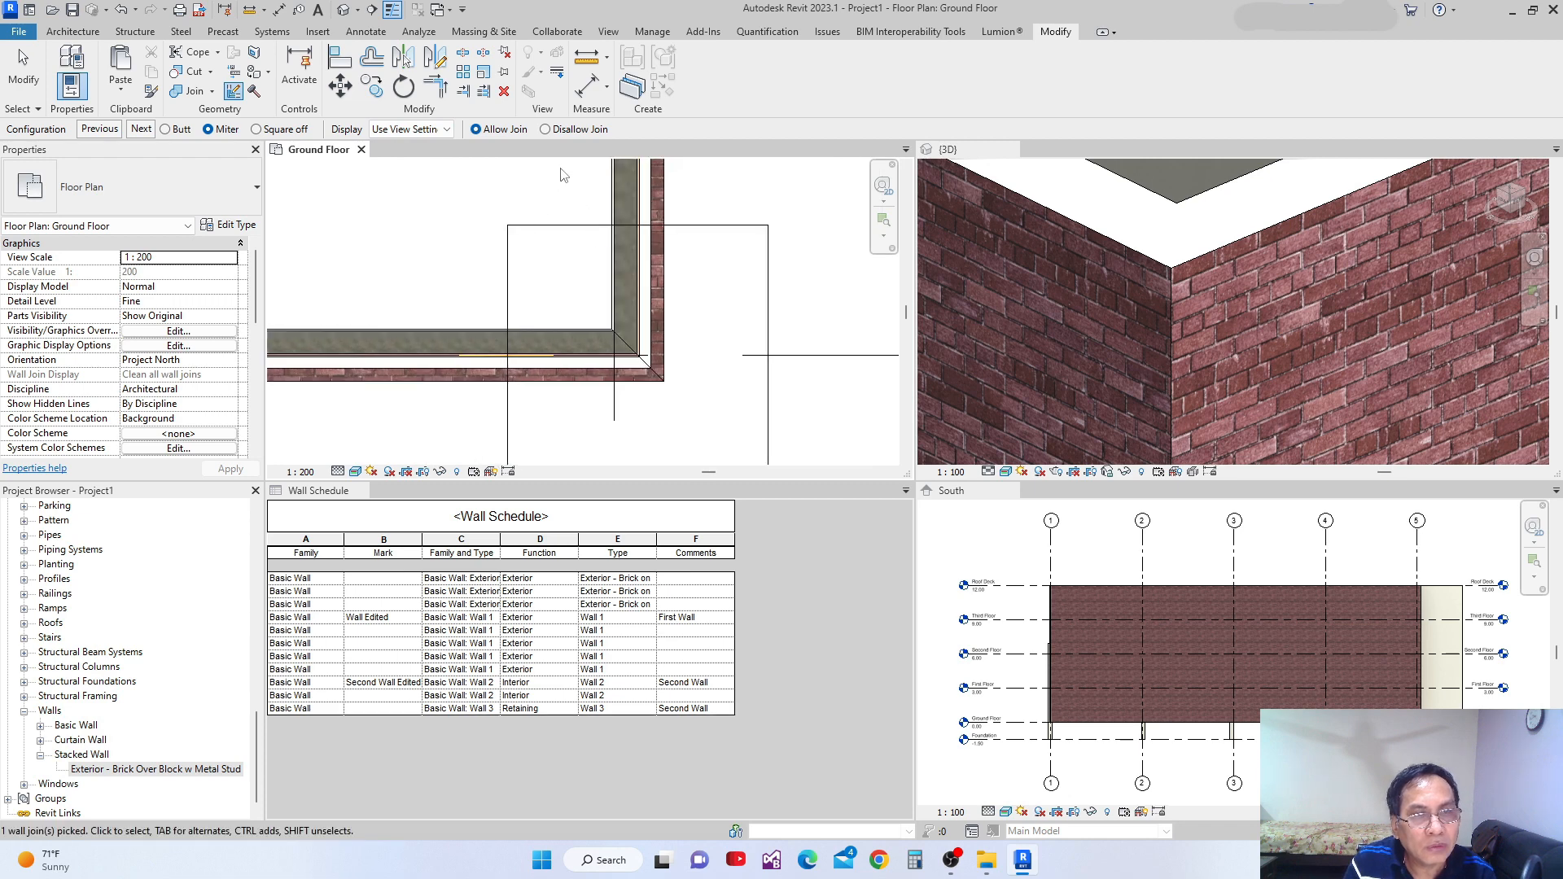
click(570, 129)
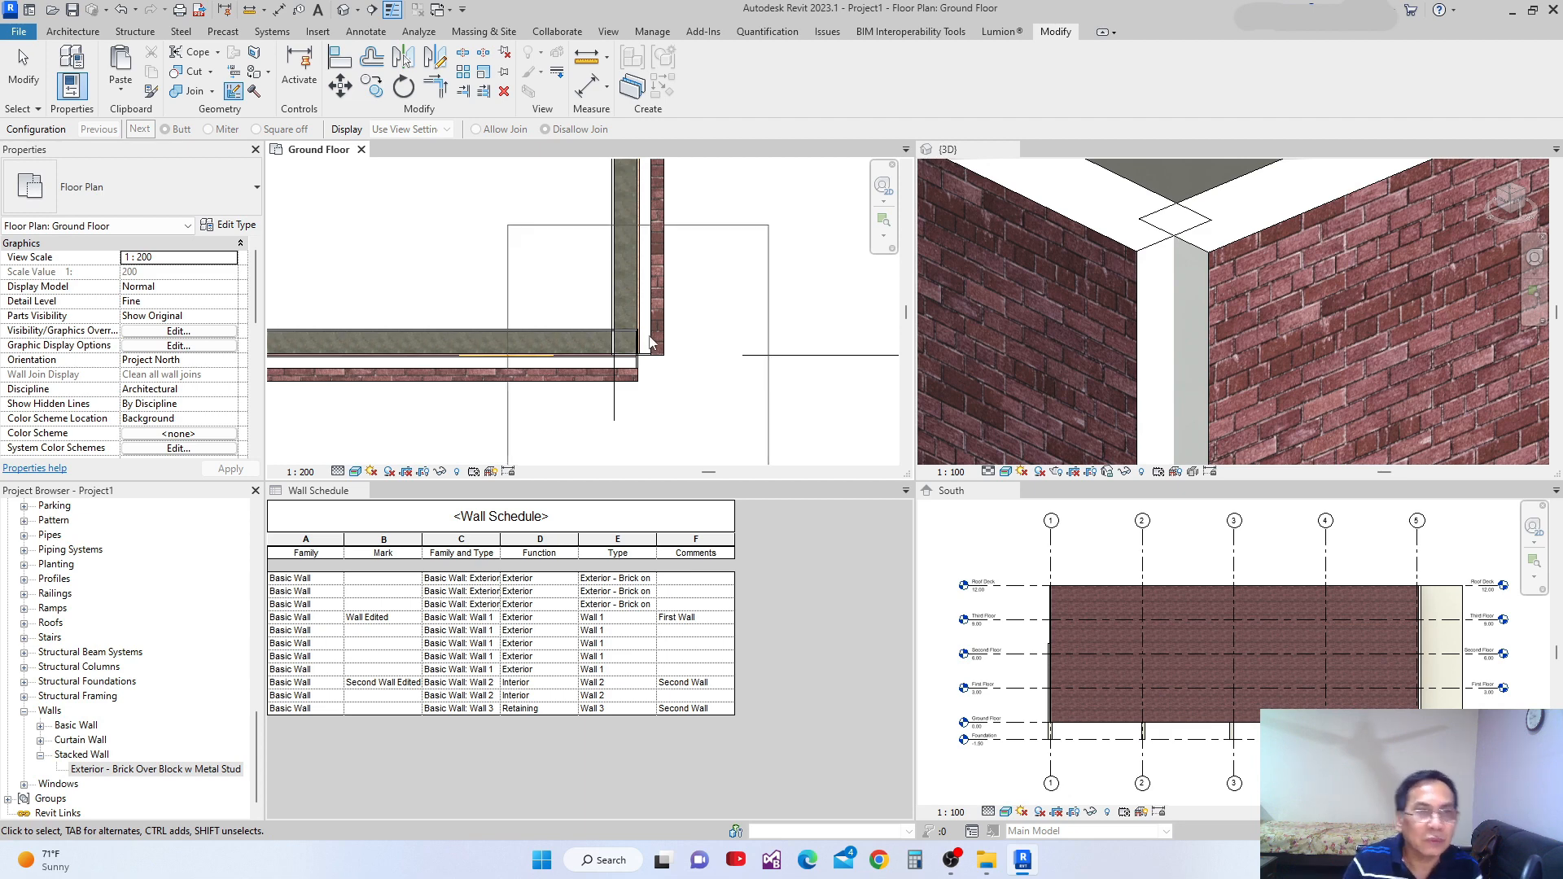
scroll(583, 277, up, 1)
scroll(685, 344, down, 2)
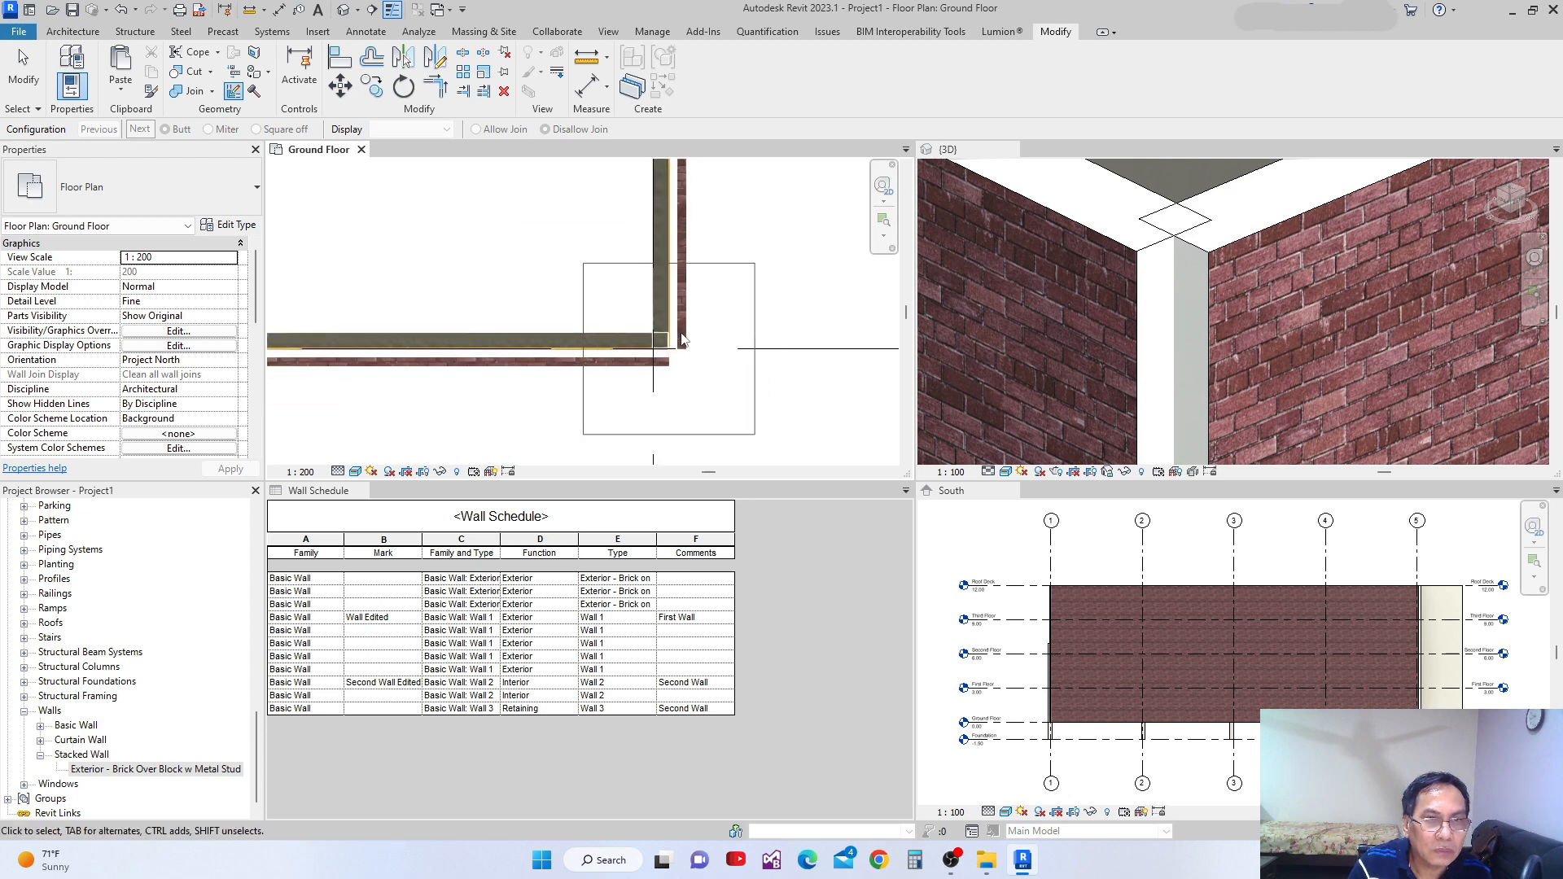
With Join Status set to Disallow, draw an Exterior - Brick on Mtl. Stud wall about 5.7 m long, perpendicular to the grid E wall just past grid 2
scroll(617, 342, down, 2)
middle_drag(422, 299, 612, 327)
scroll(606, 322, down, 4)
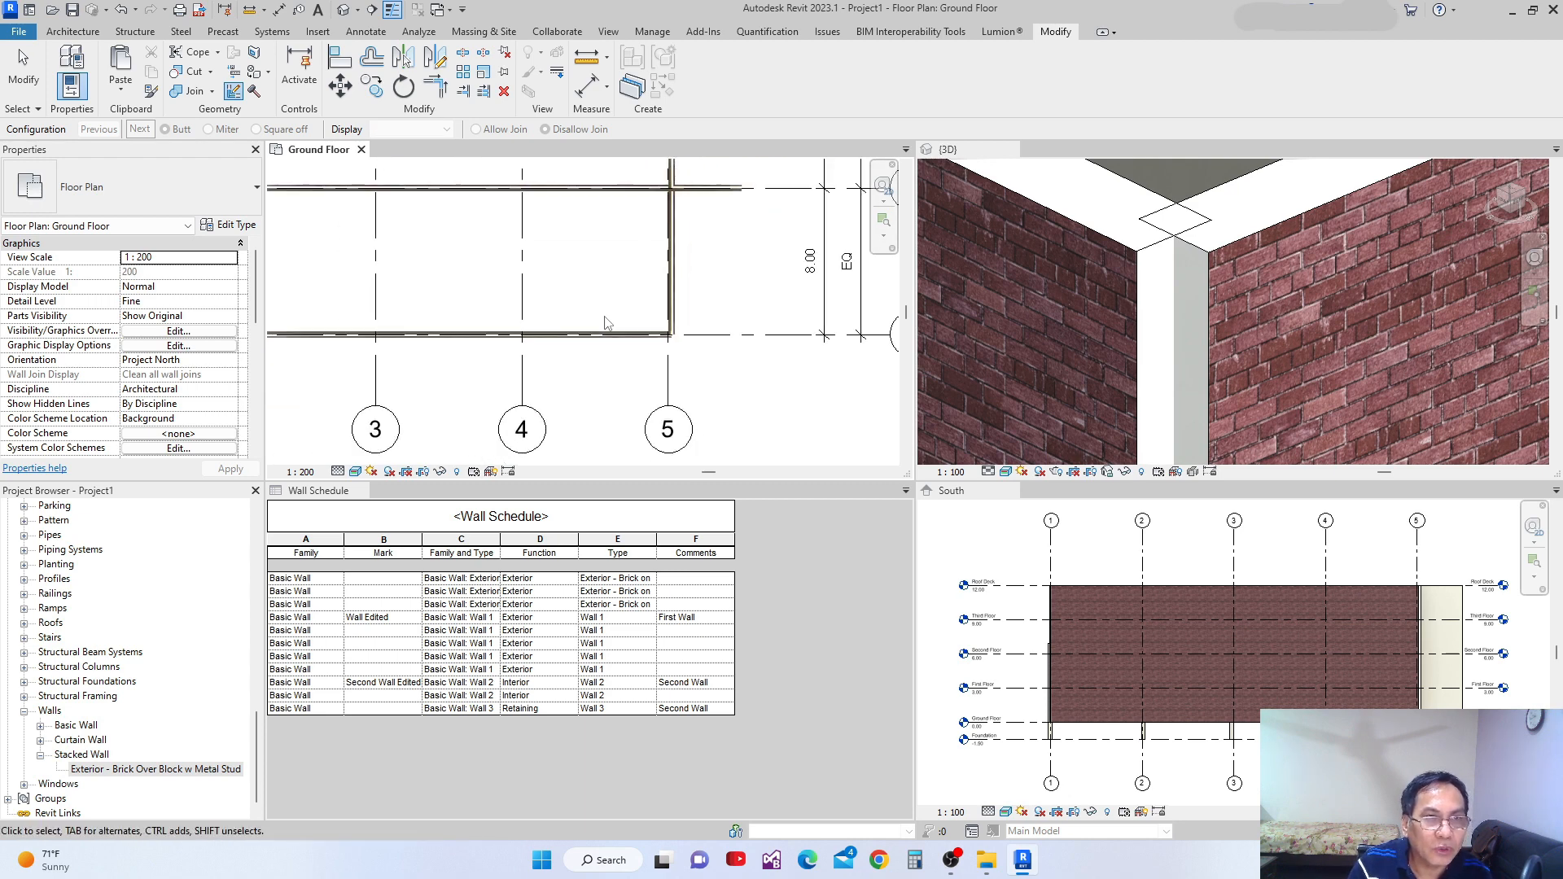
middle_drag(528, 246, 583, 279)
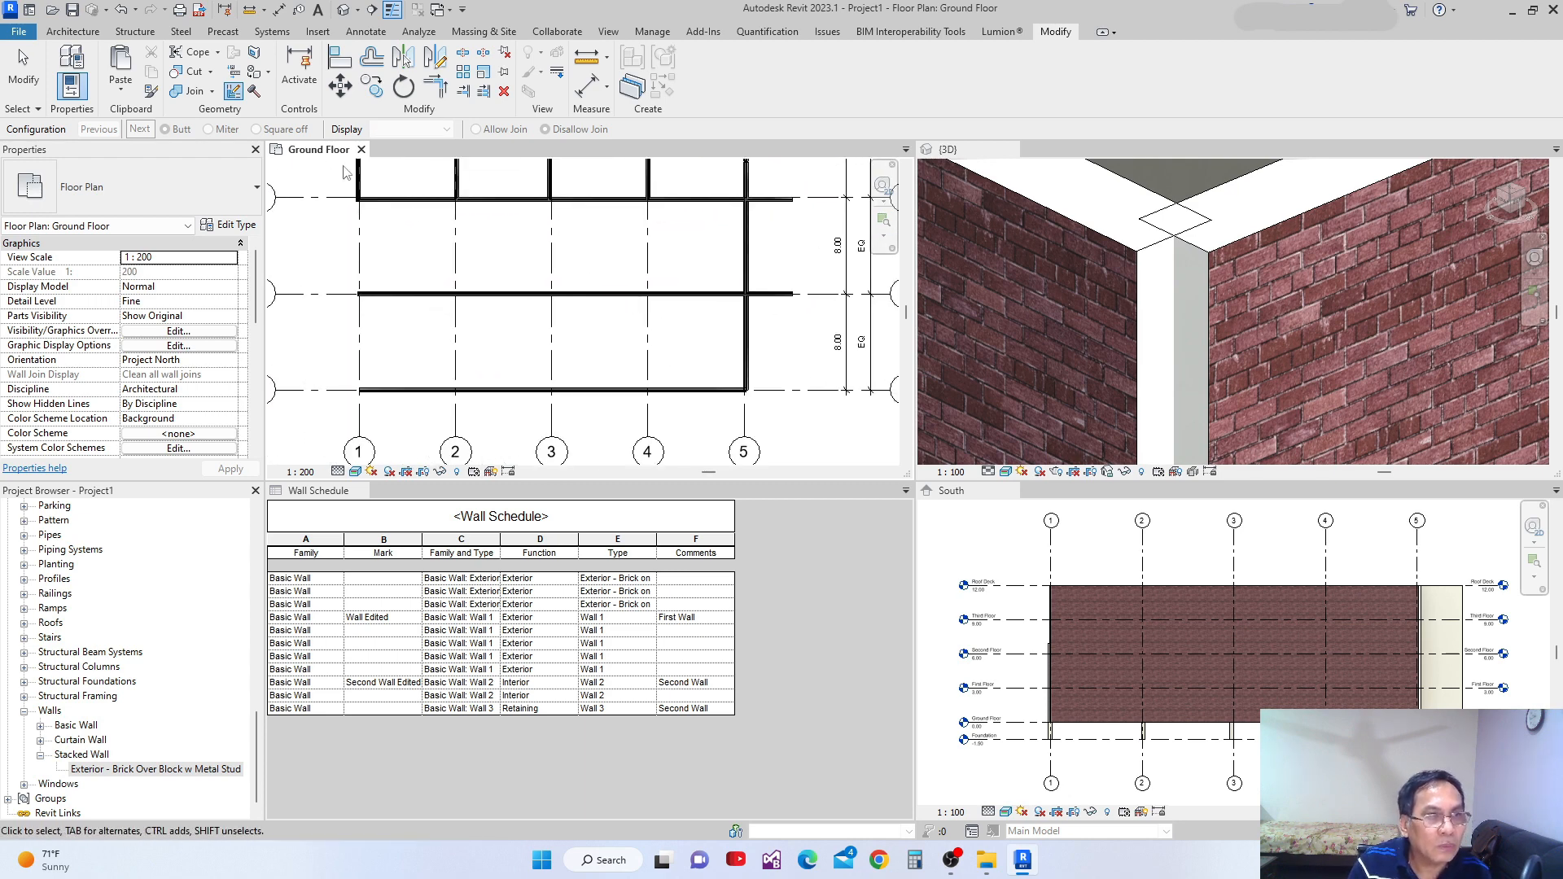
click(63, 36)
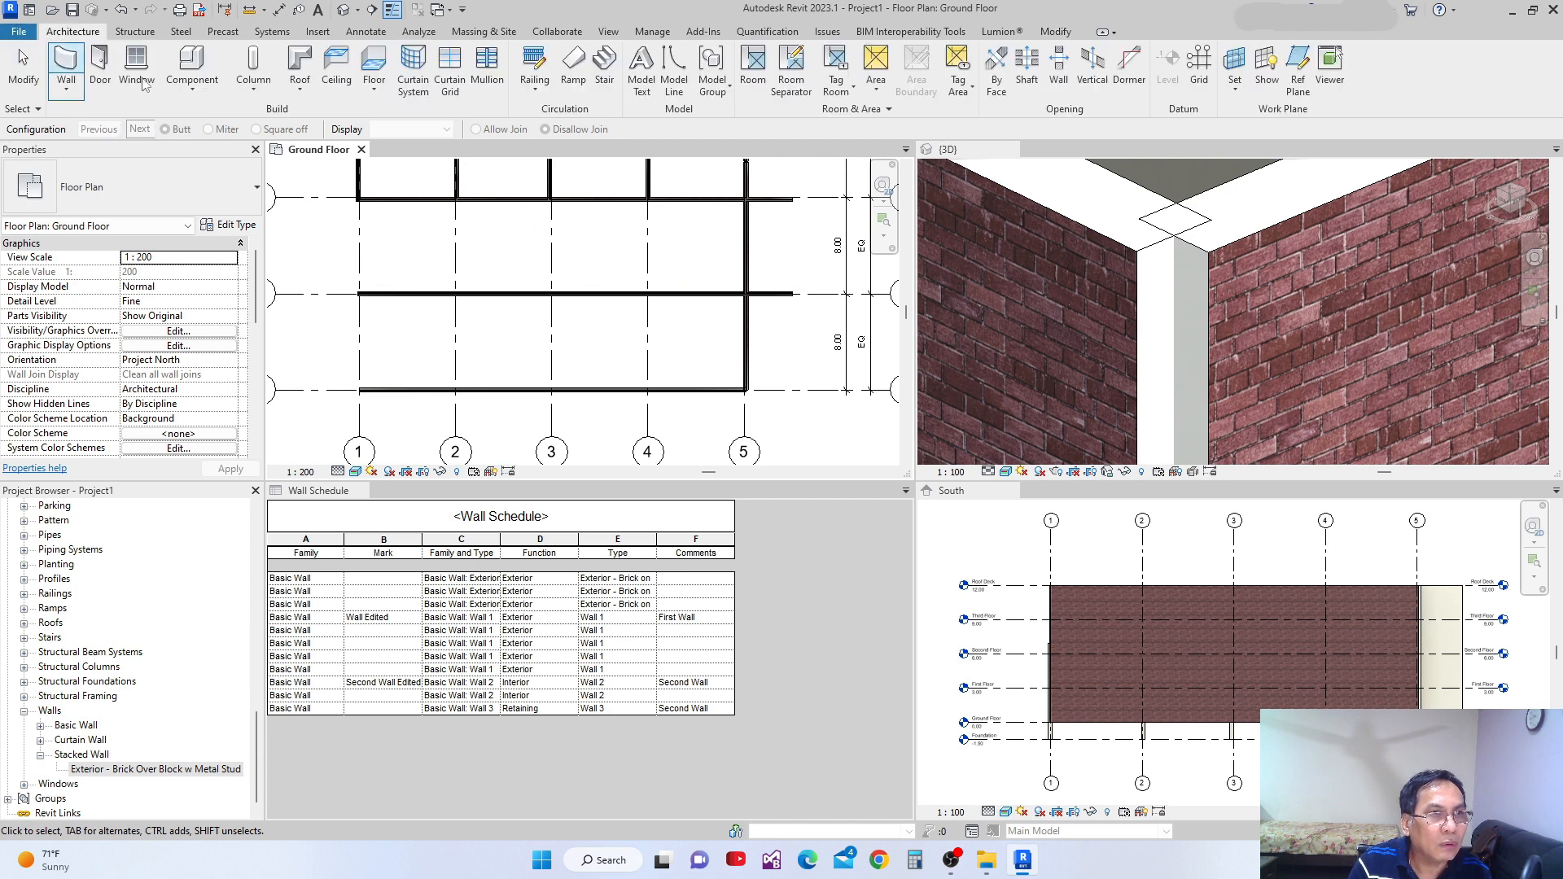
click(72, 64)
scroll(491, 363, up, 2)
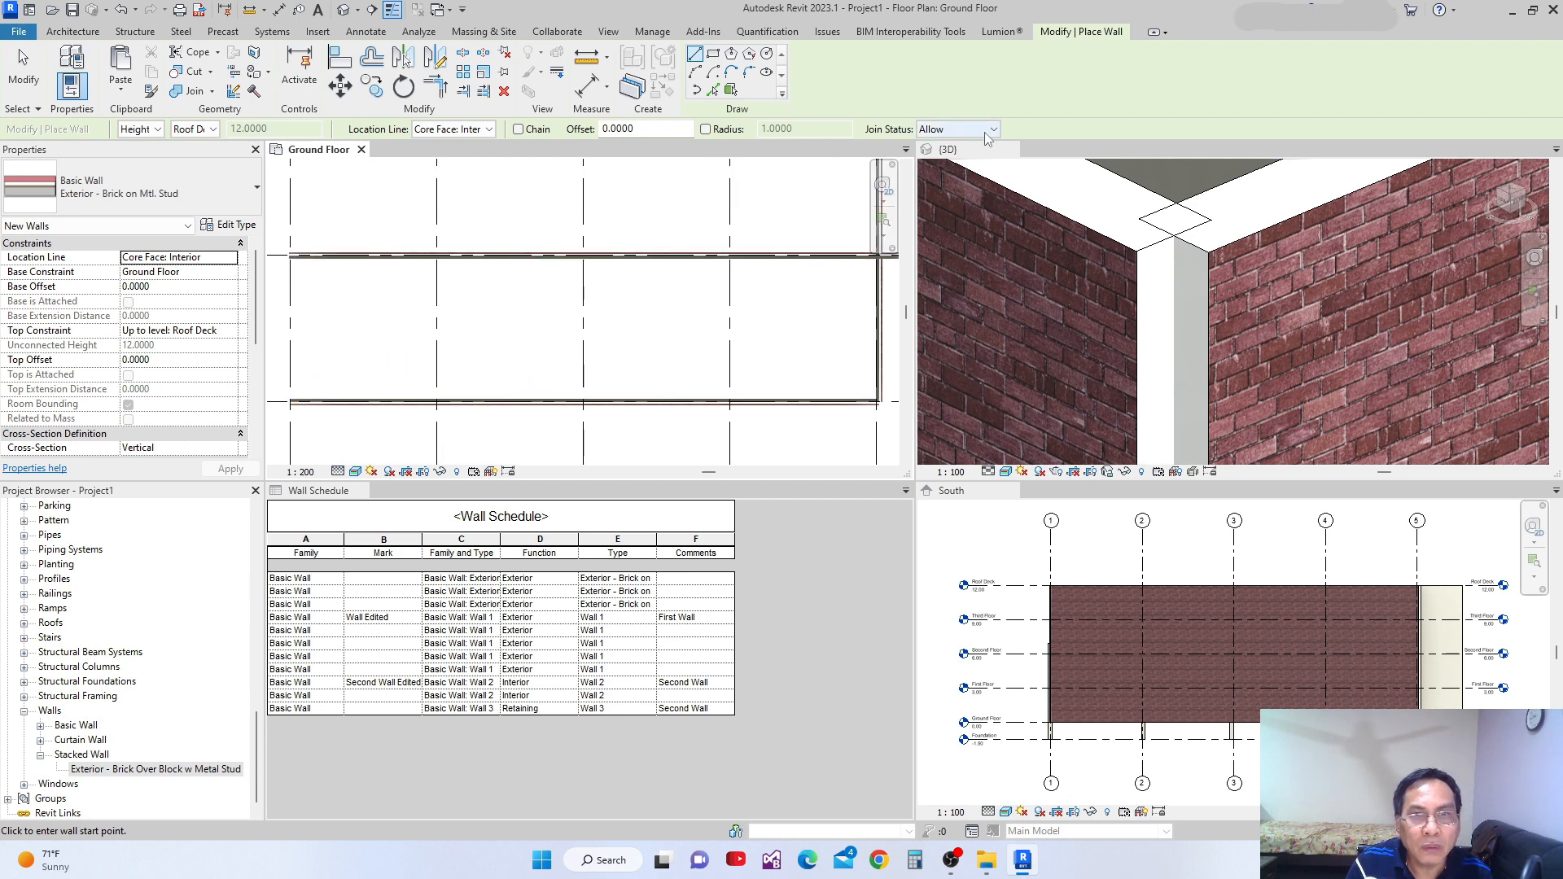
click(995, 134)
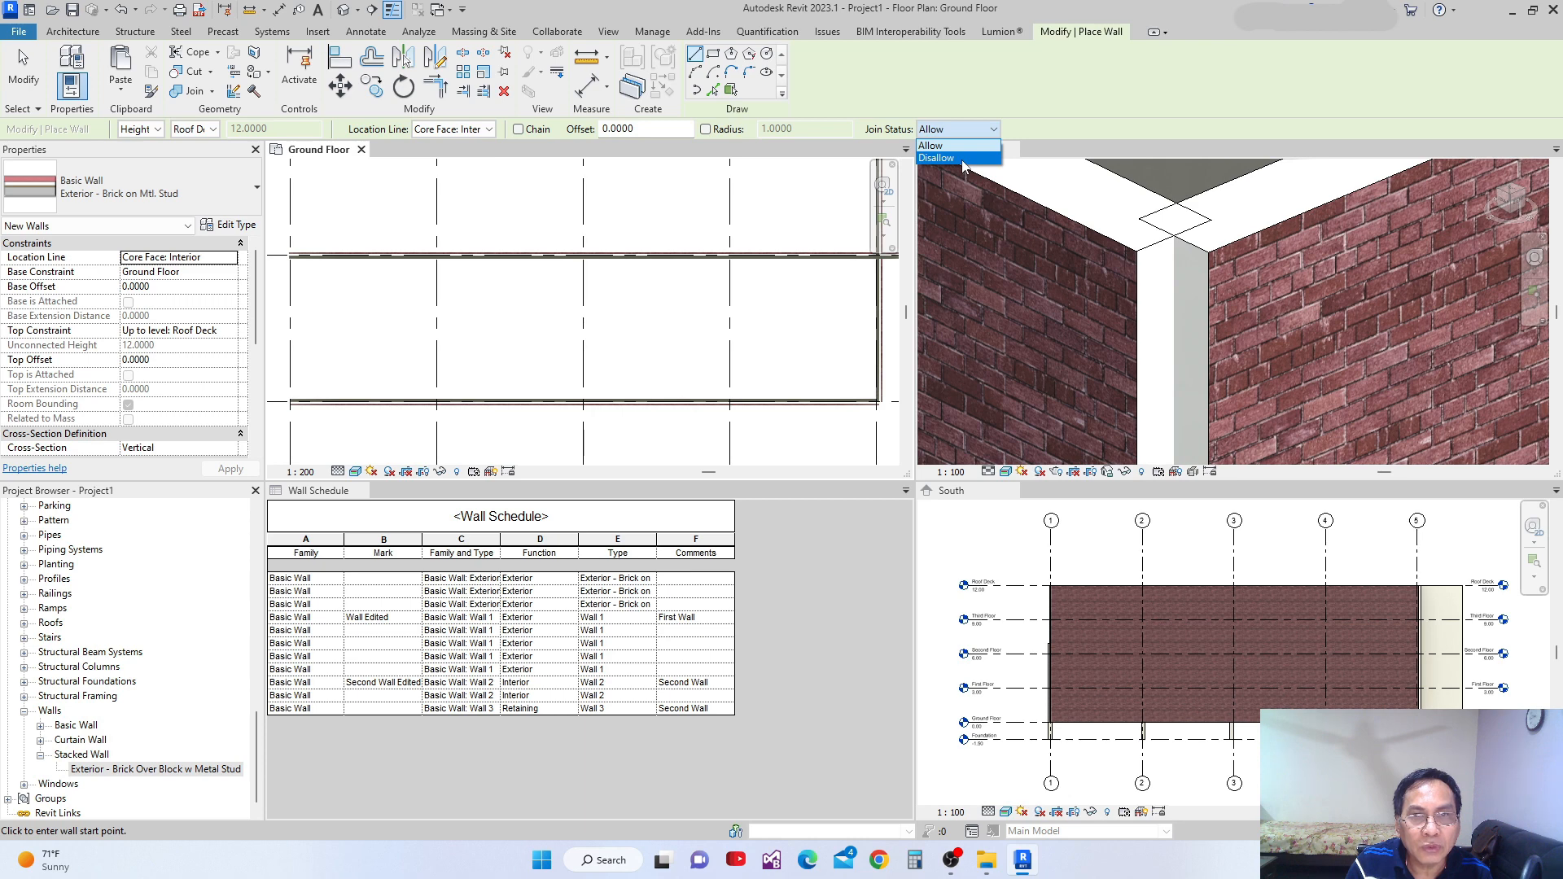
click(963, 160)
scroll(570, 411, up, 2)
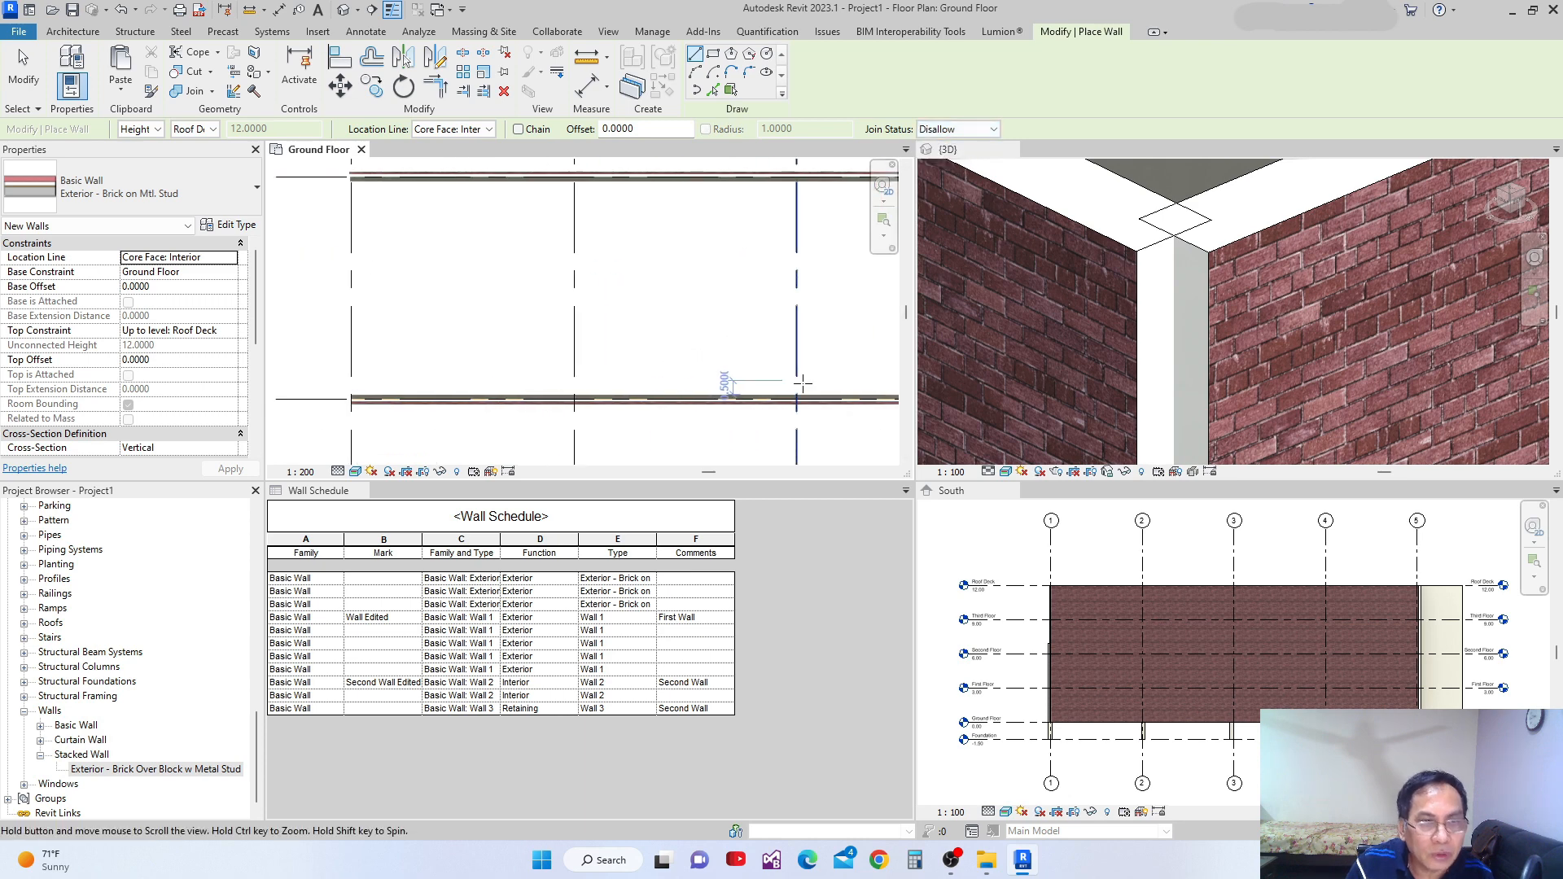
click(640, 396)
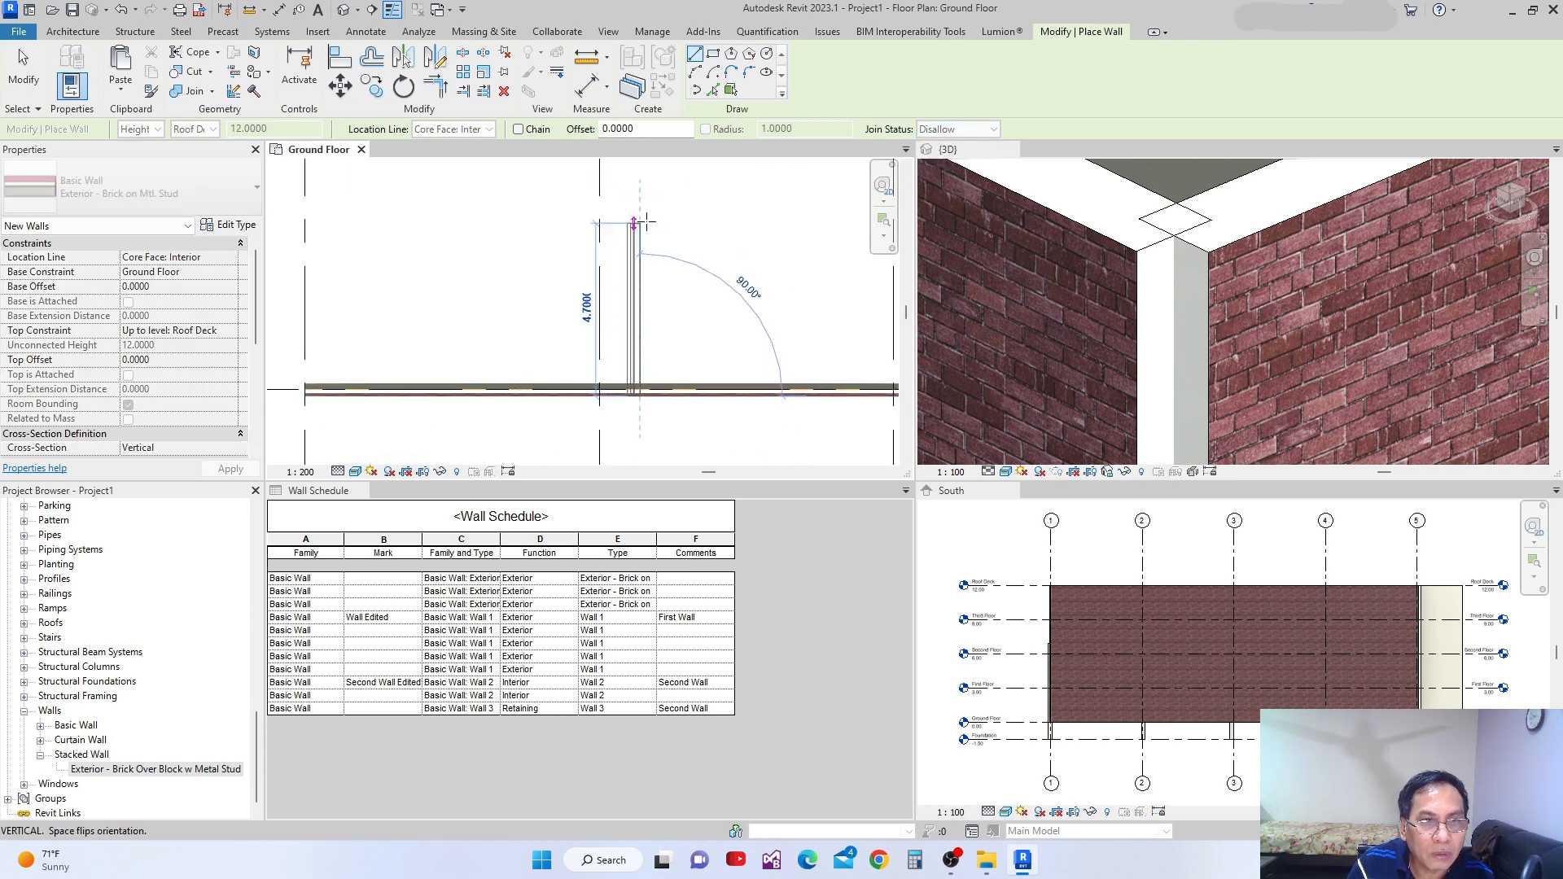
click(640, 187)
scroll(651, 366, up, 3)
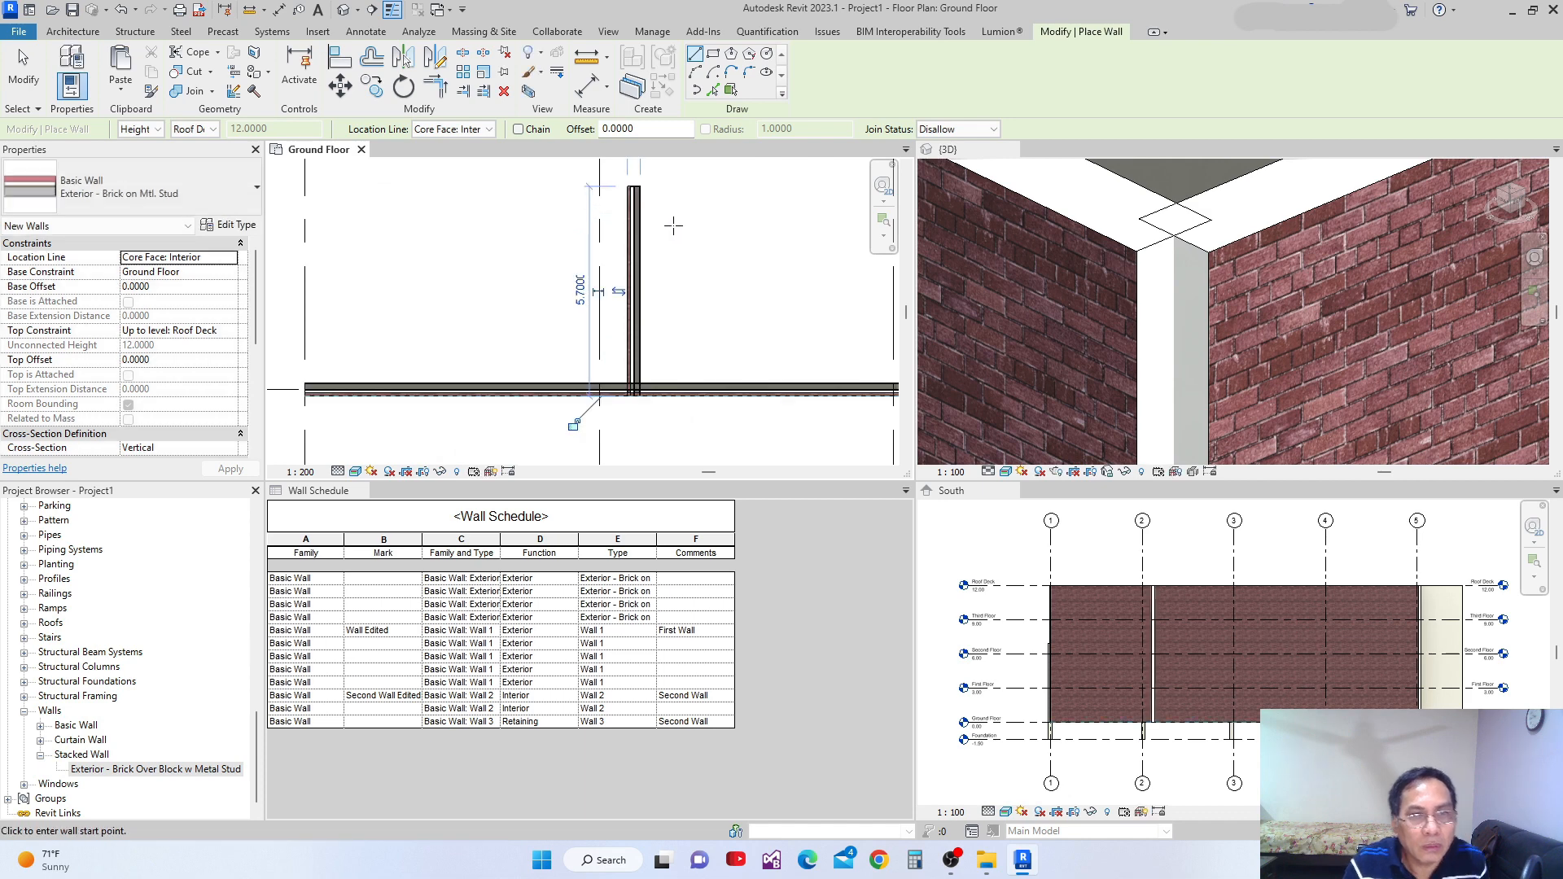
key(Escape)
key(Escape)
Join the geometry of the grid E wall with the new perpendicular wall near grid 2
scroll(618, 326, up, 1)
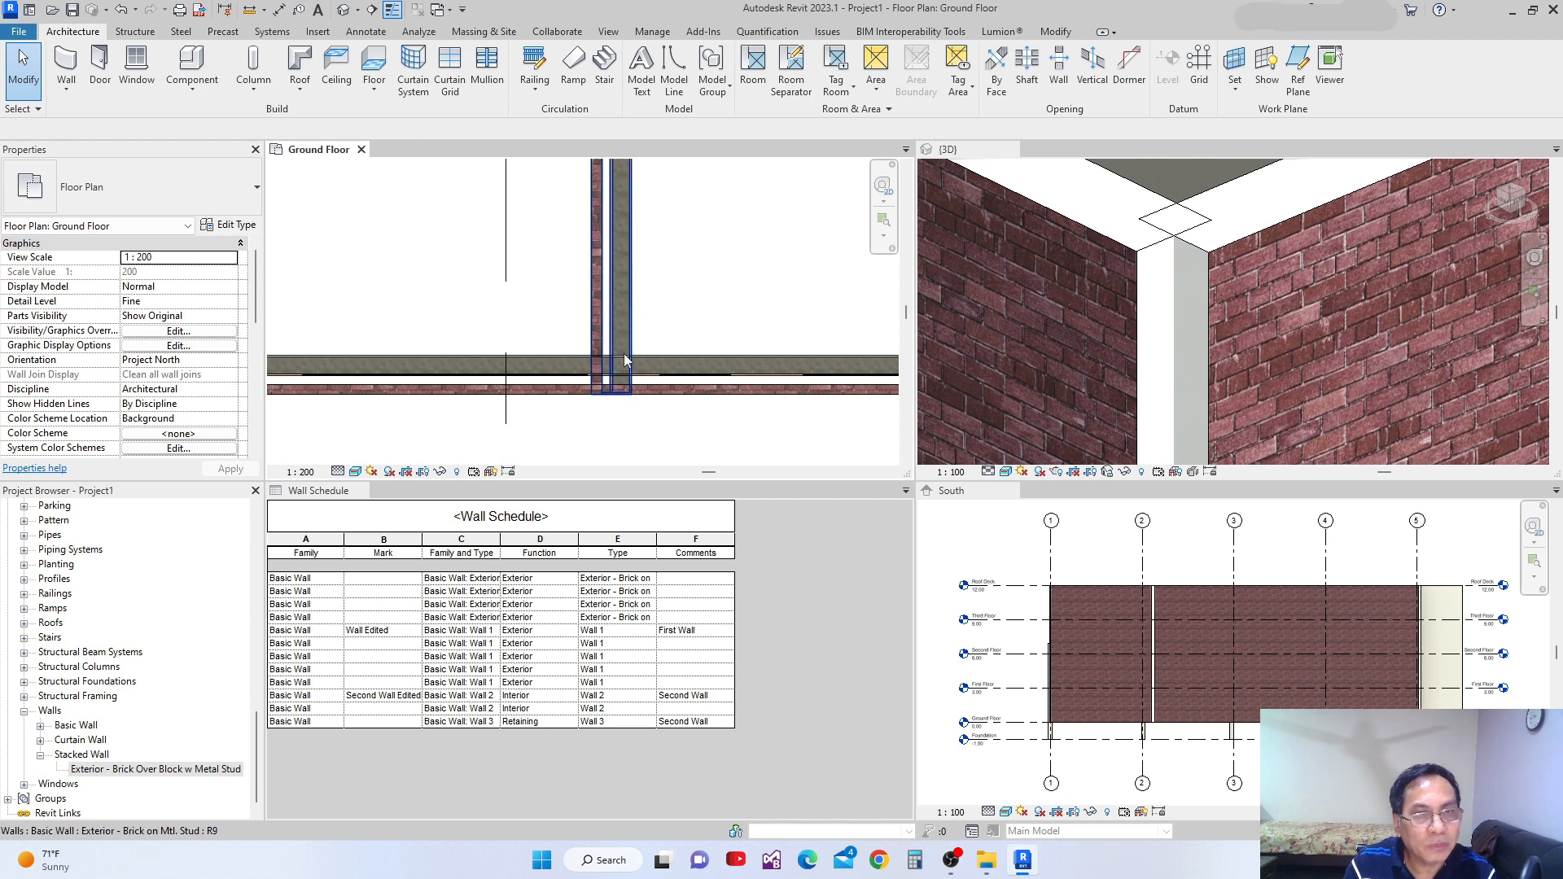
click(683, 359)
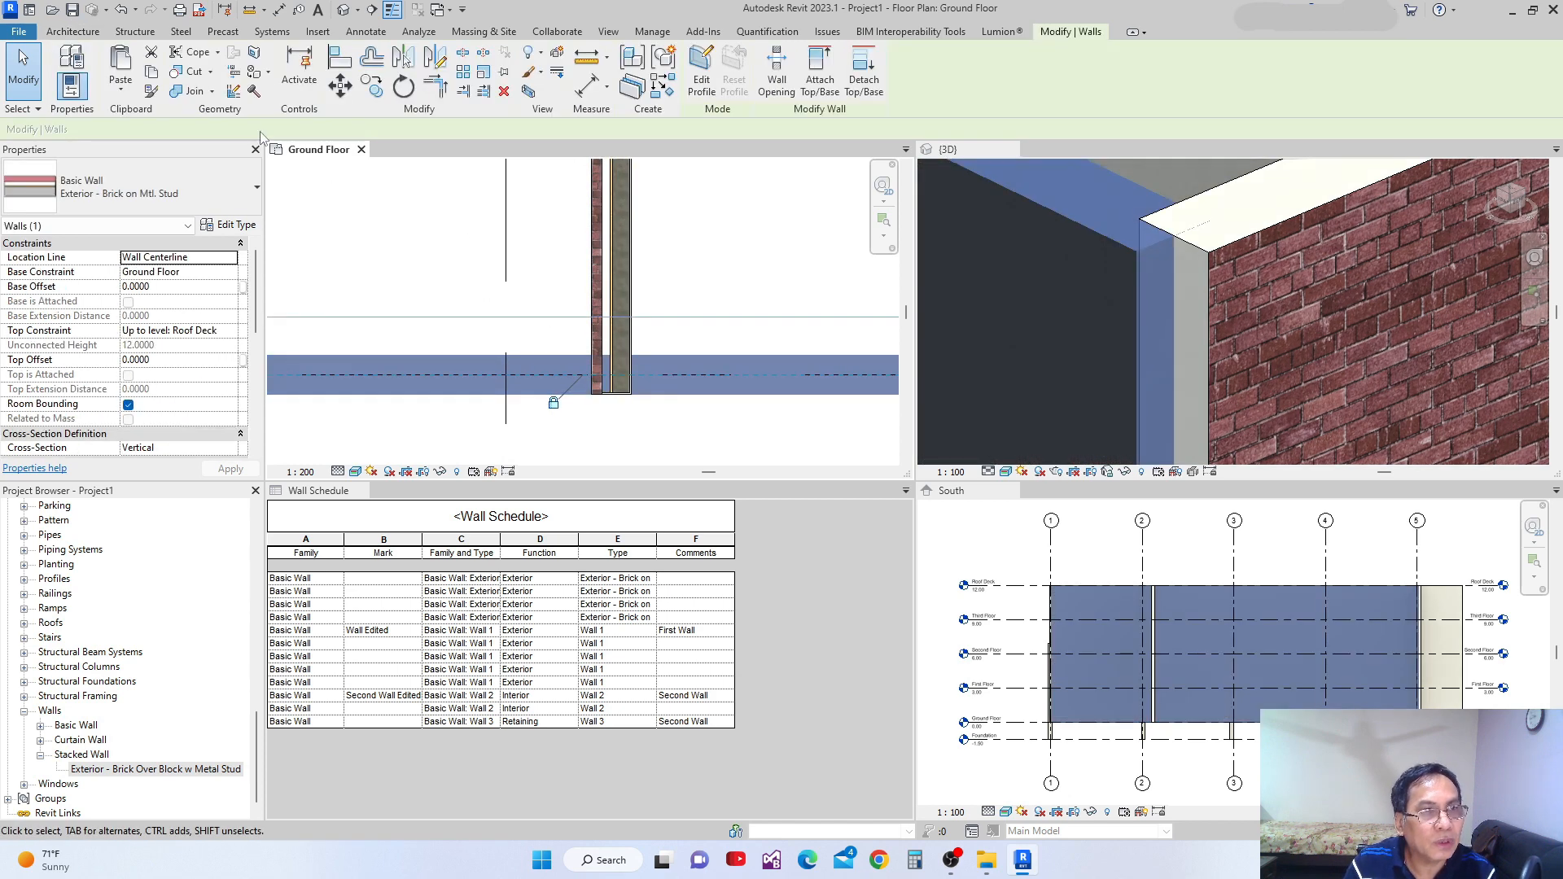
click(188, 91)
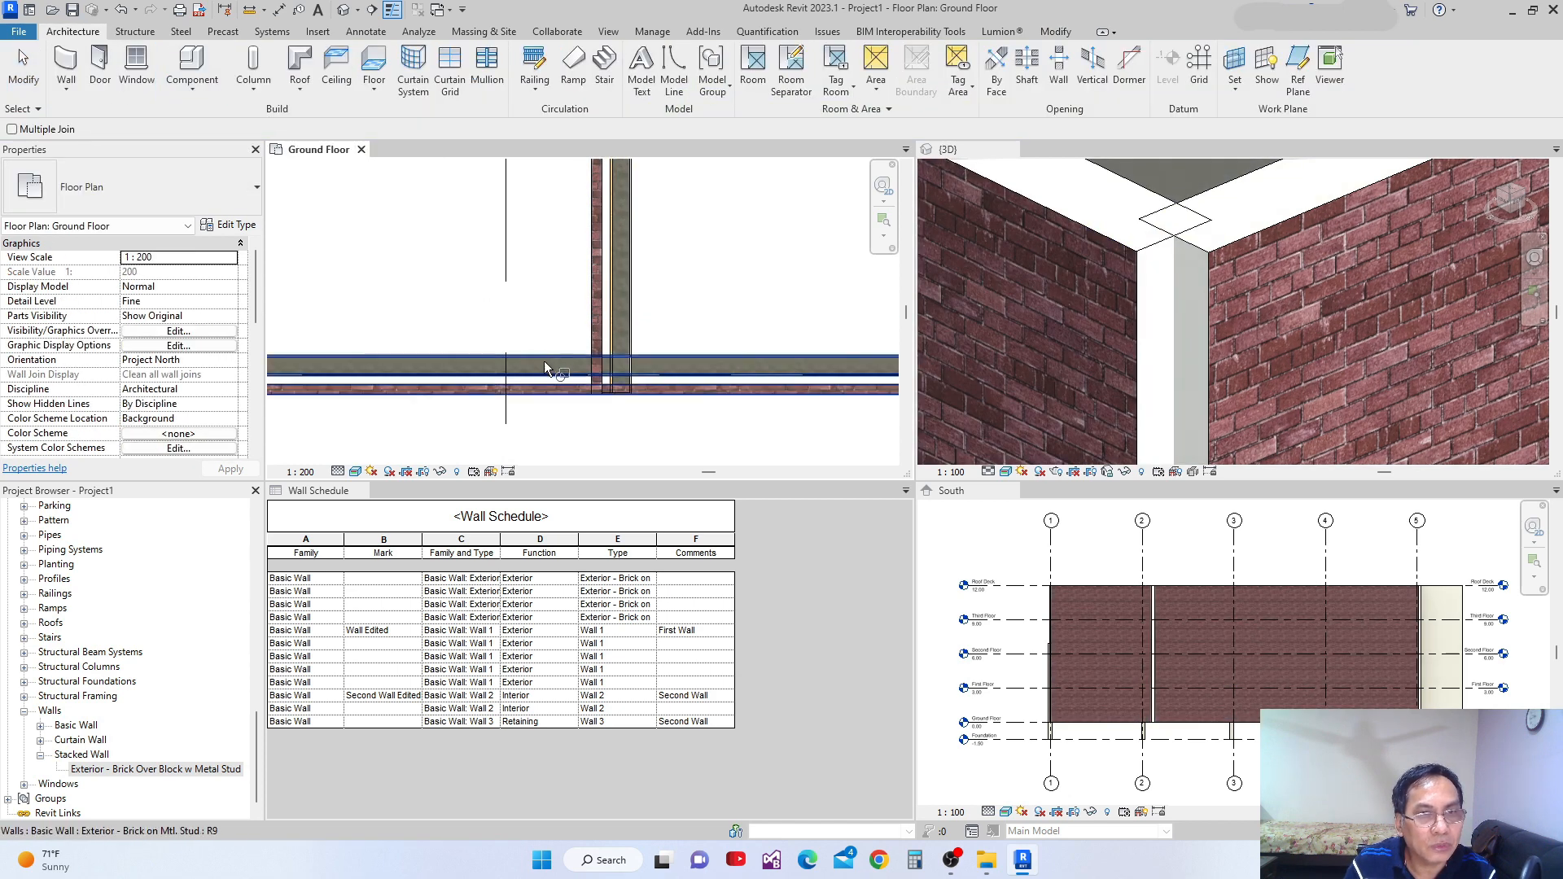
click(545, 373)
click(622, 294)
key(Escape)
key(Escape)
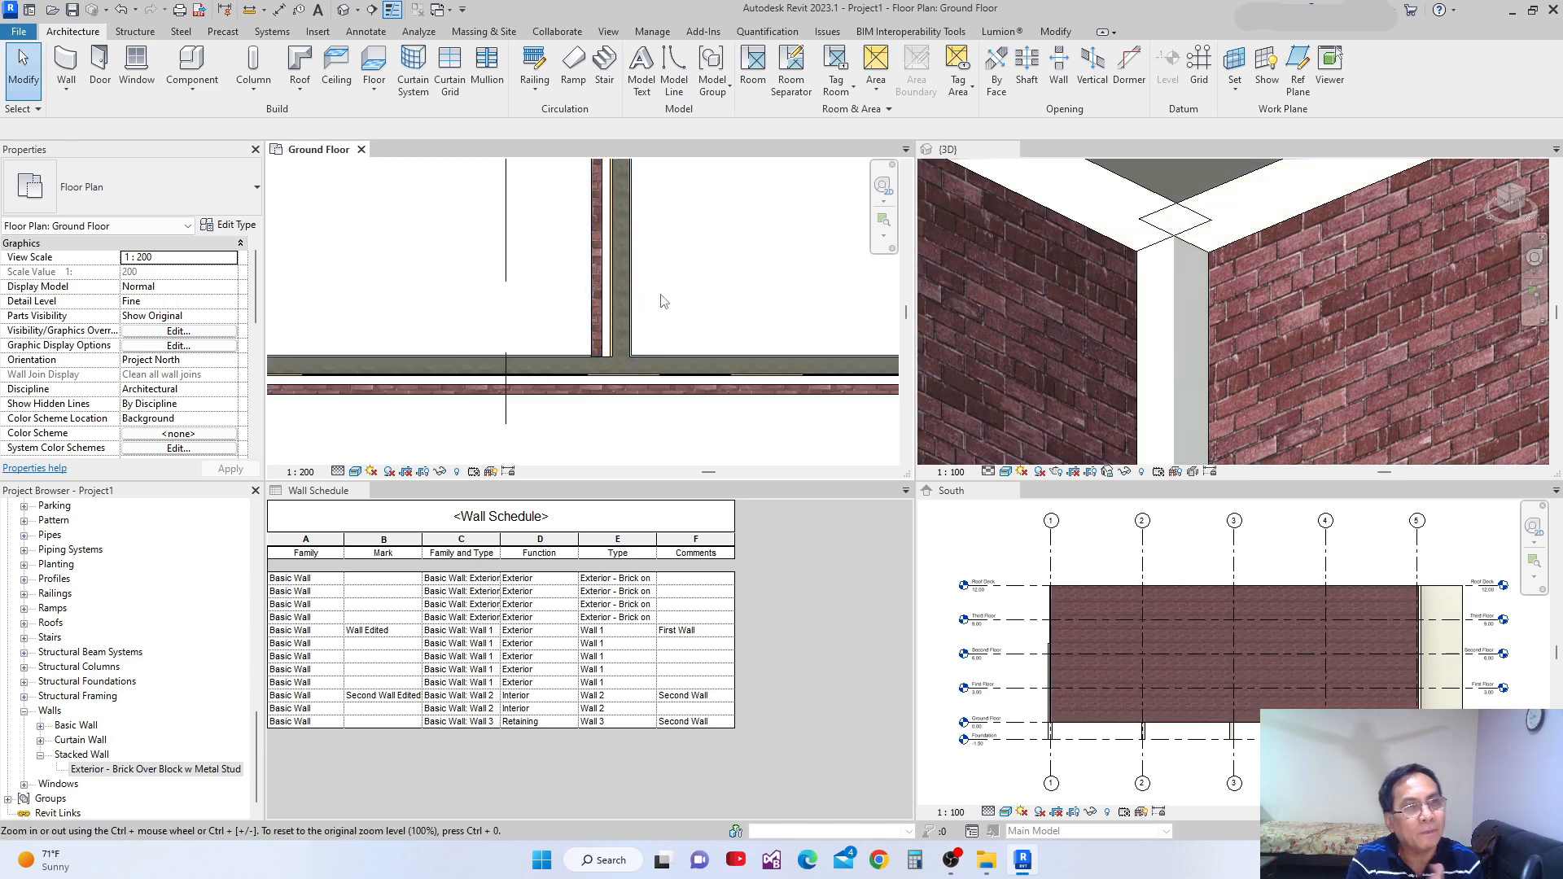
scroll(657, 301, down, 5)
middle_drag(632, 426, 612, 442)
scroll(612, 441, down, 3)
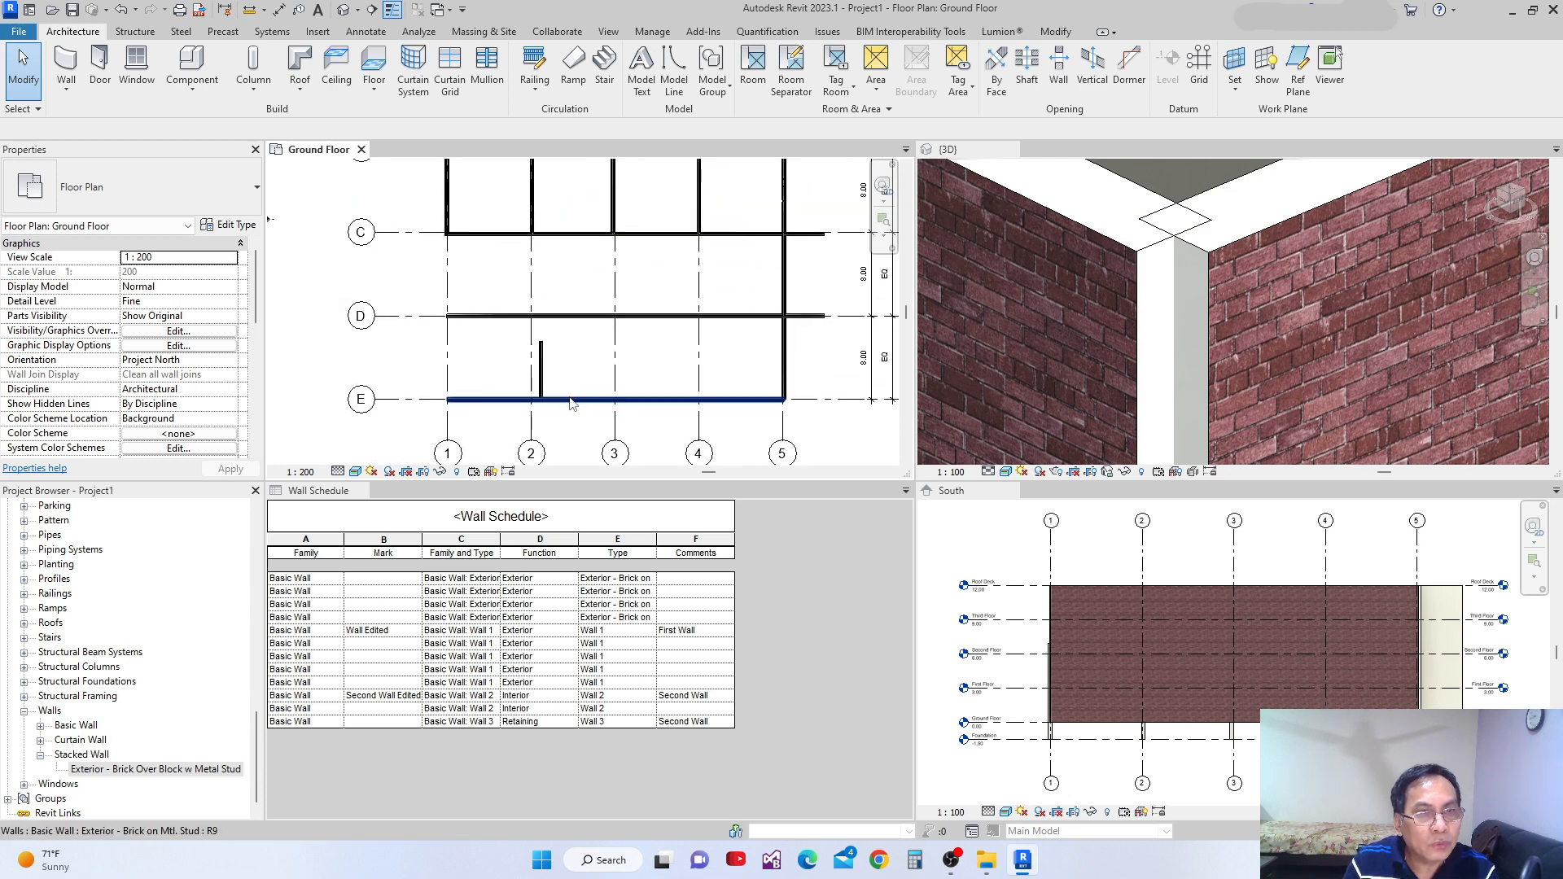
click(518, 375)
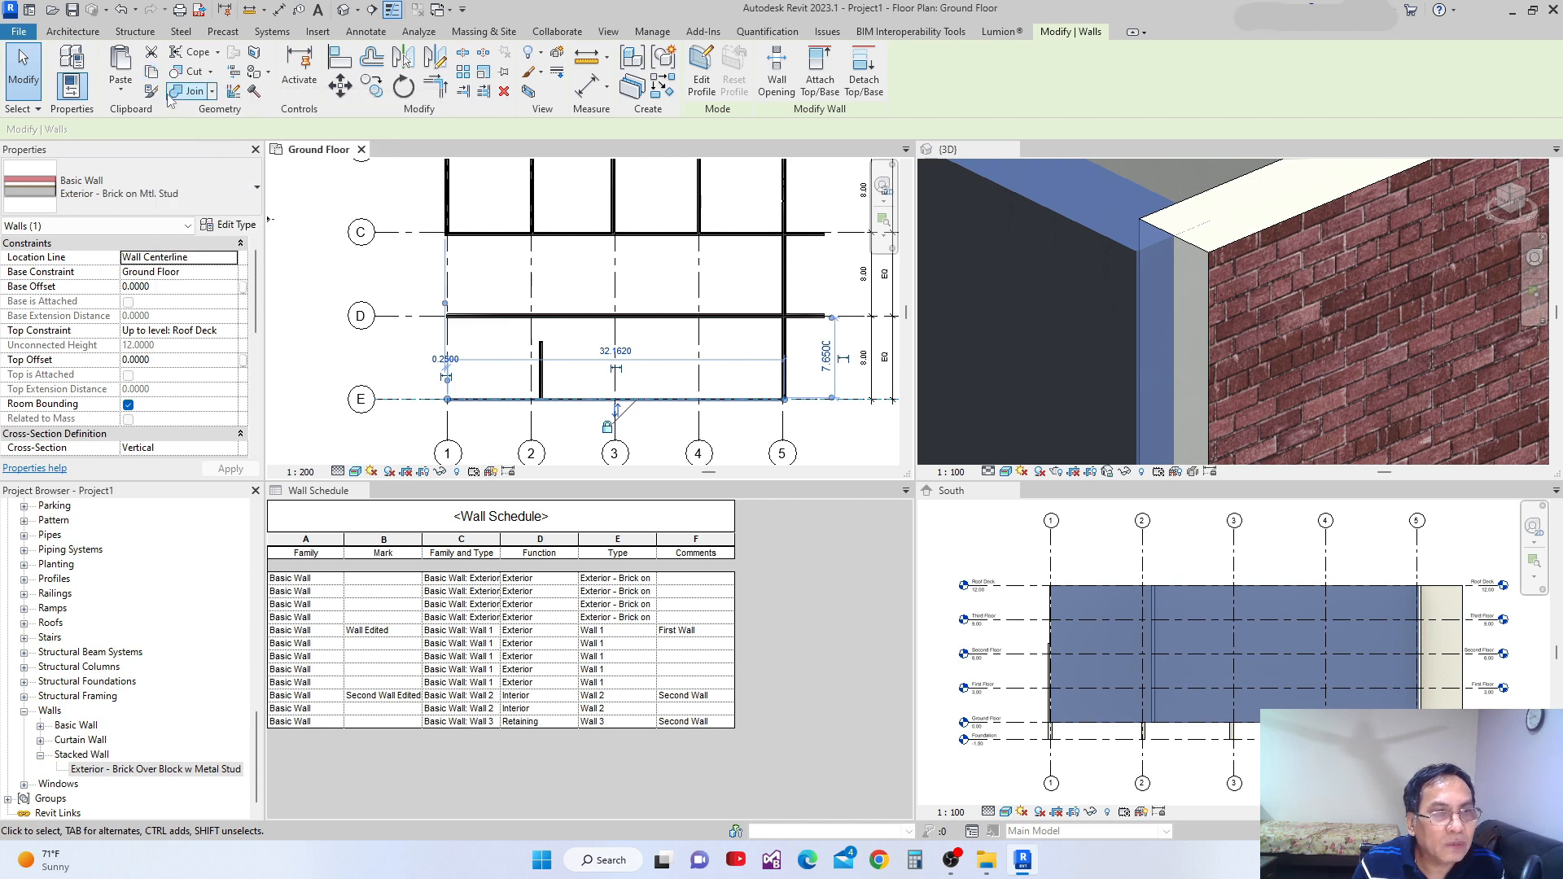
click(122, 94)
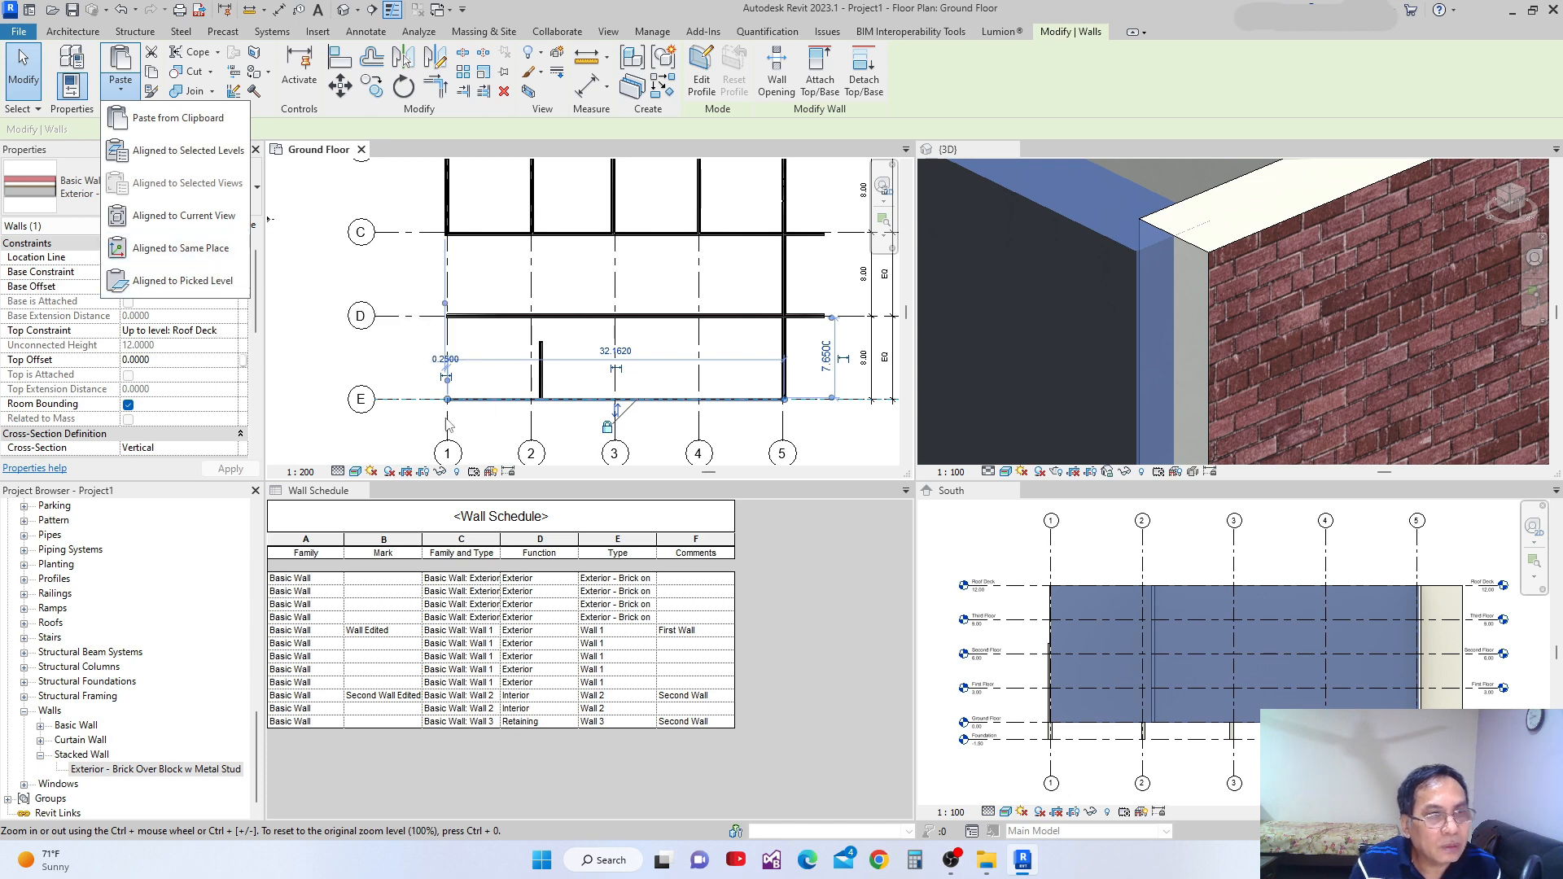
click(482, 412)
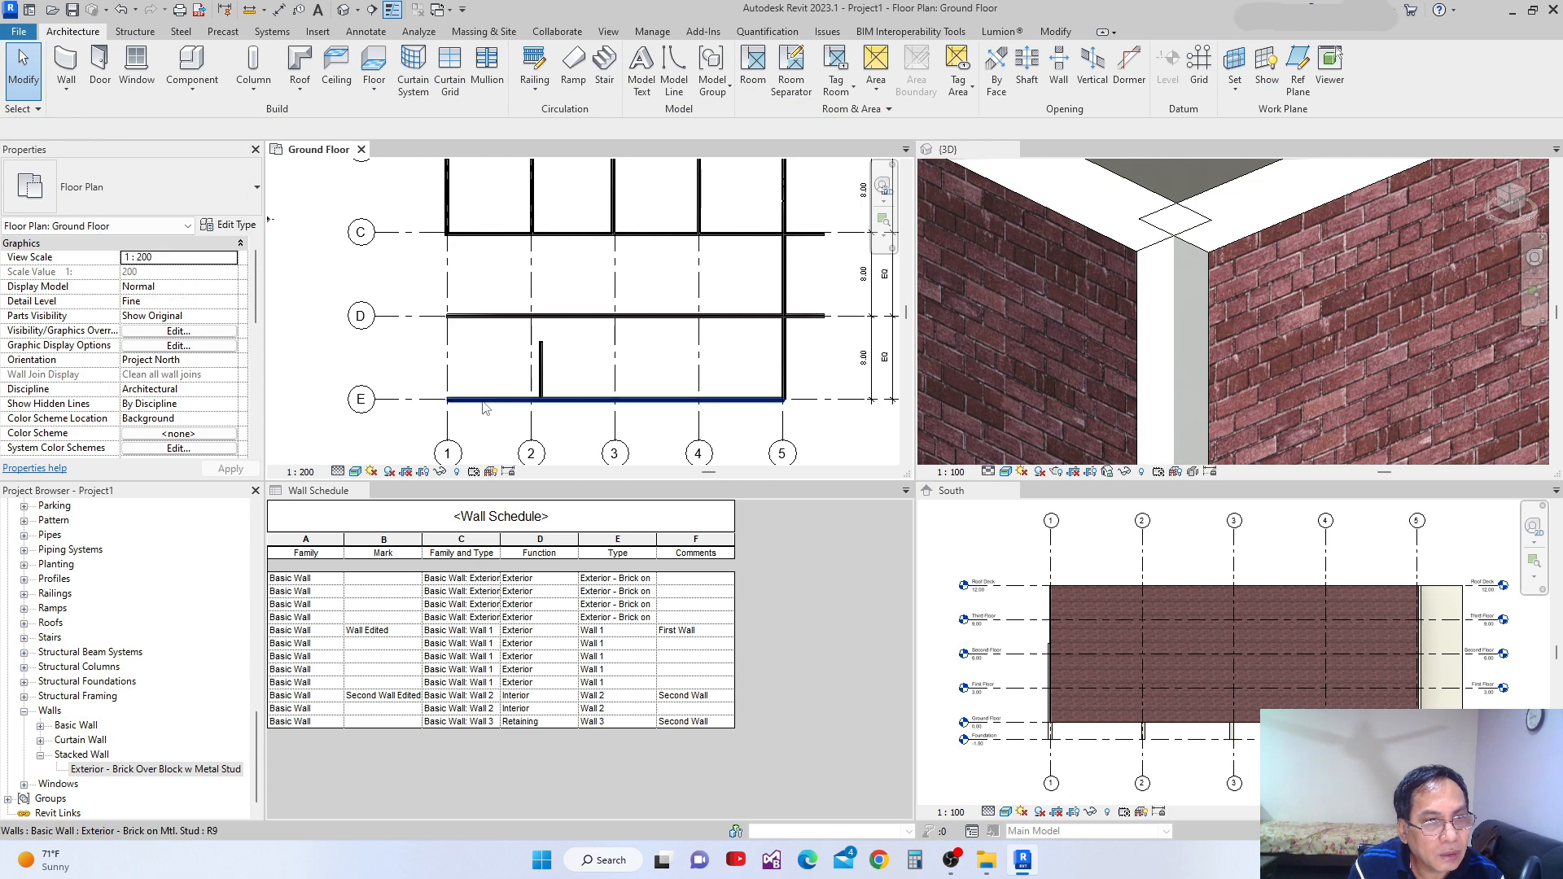
scroll(577, 412, up, 2)
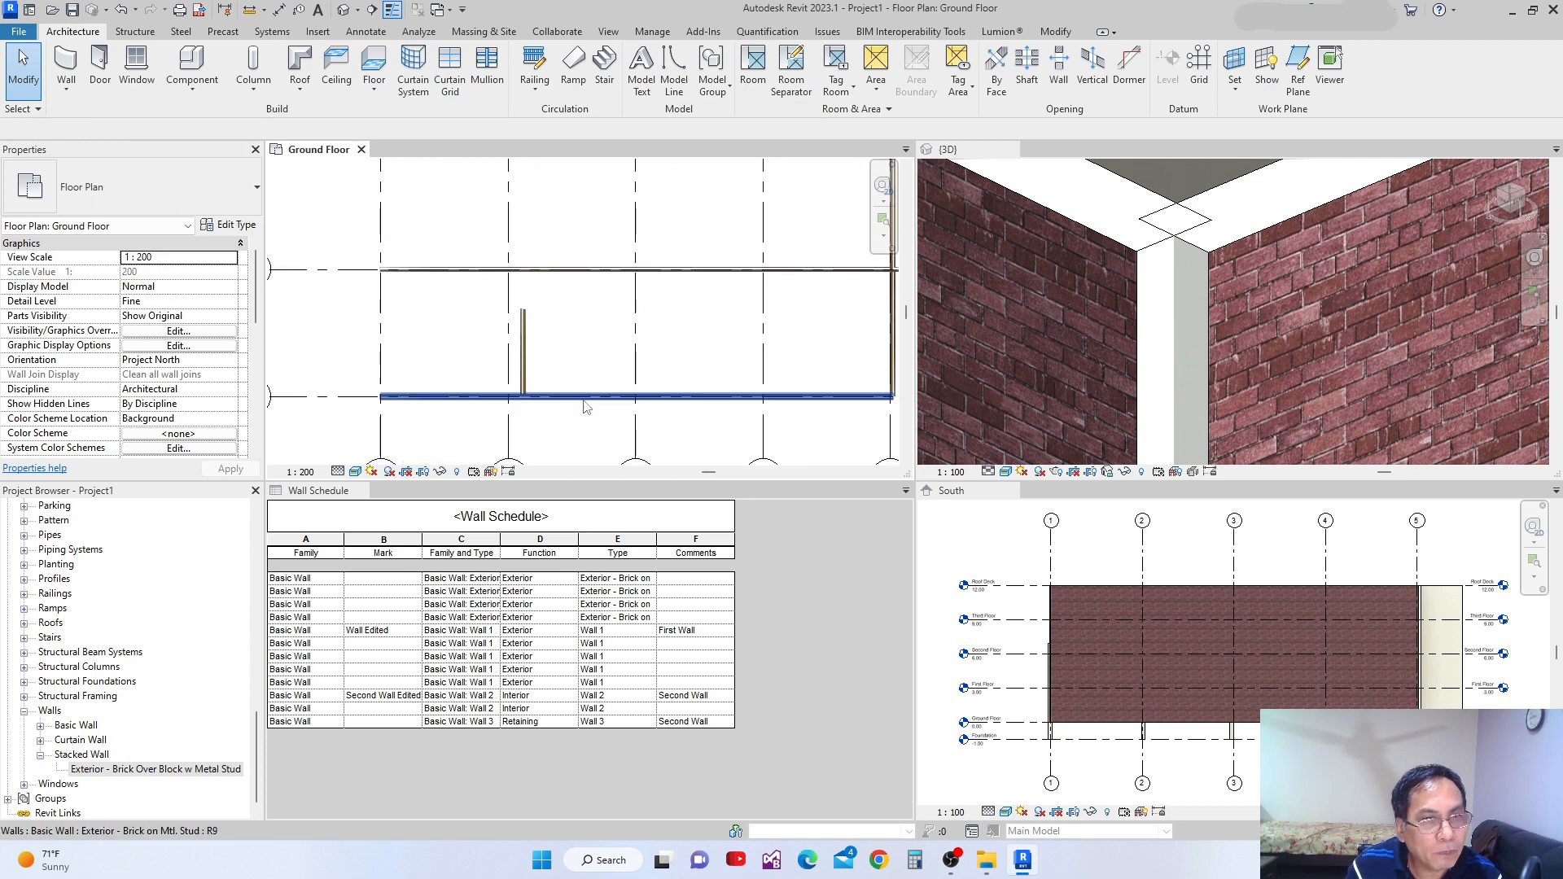
Hide only the grid E wall element in the Ground Floor plan
click(583, 411)
mouse_move(406, 315)
middle_down()
mouse_move(421, 345)
mouse_move(398, 313)
middle_up()
scroll(323, 337, down, 4)
mouse_move(468, 426)
middle_down()
mouse_move(465, 459)
mouse_move(461, 431)
middle_up()
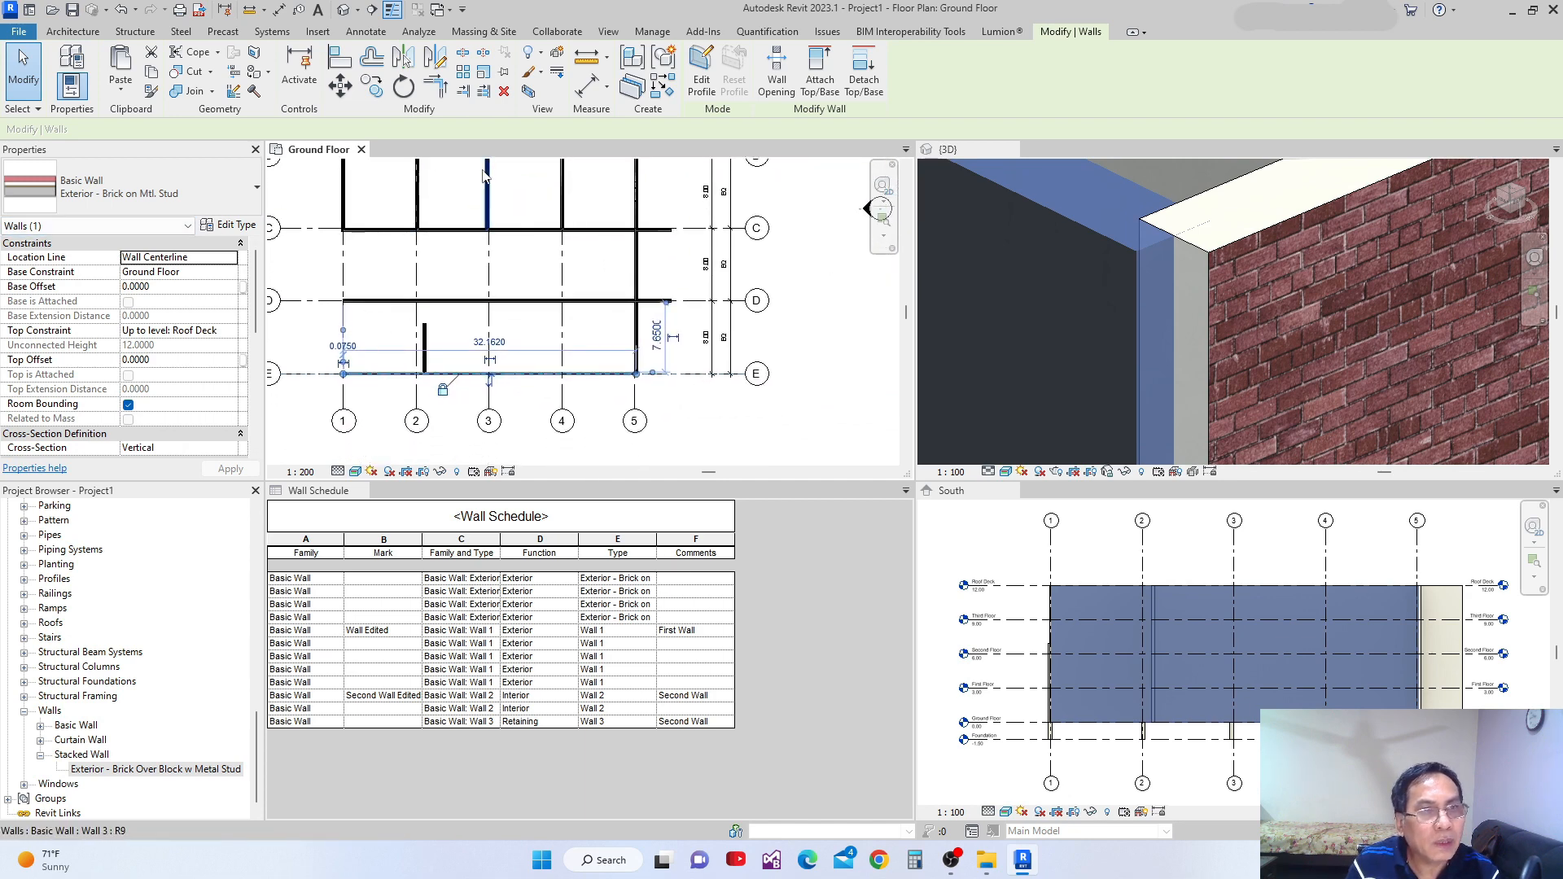
click(542, 55)
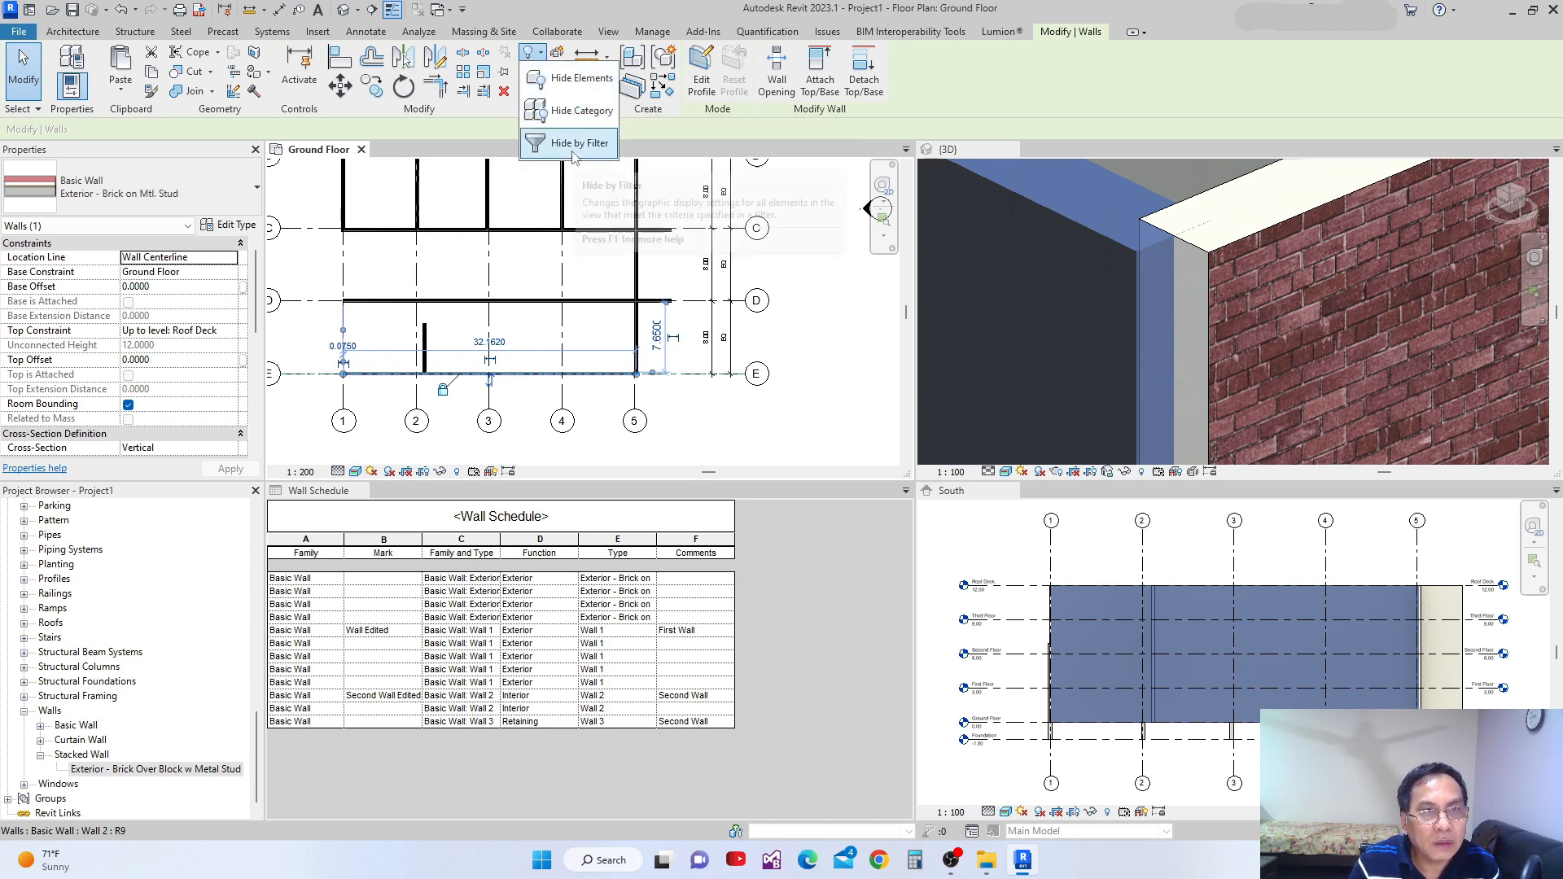
click(580, 82)
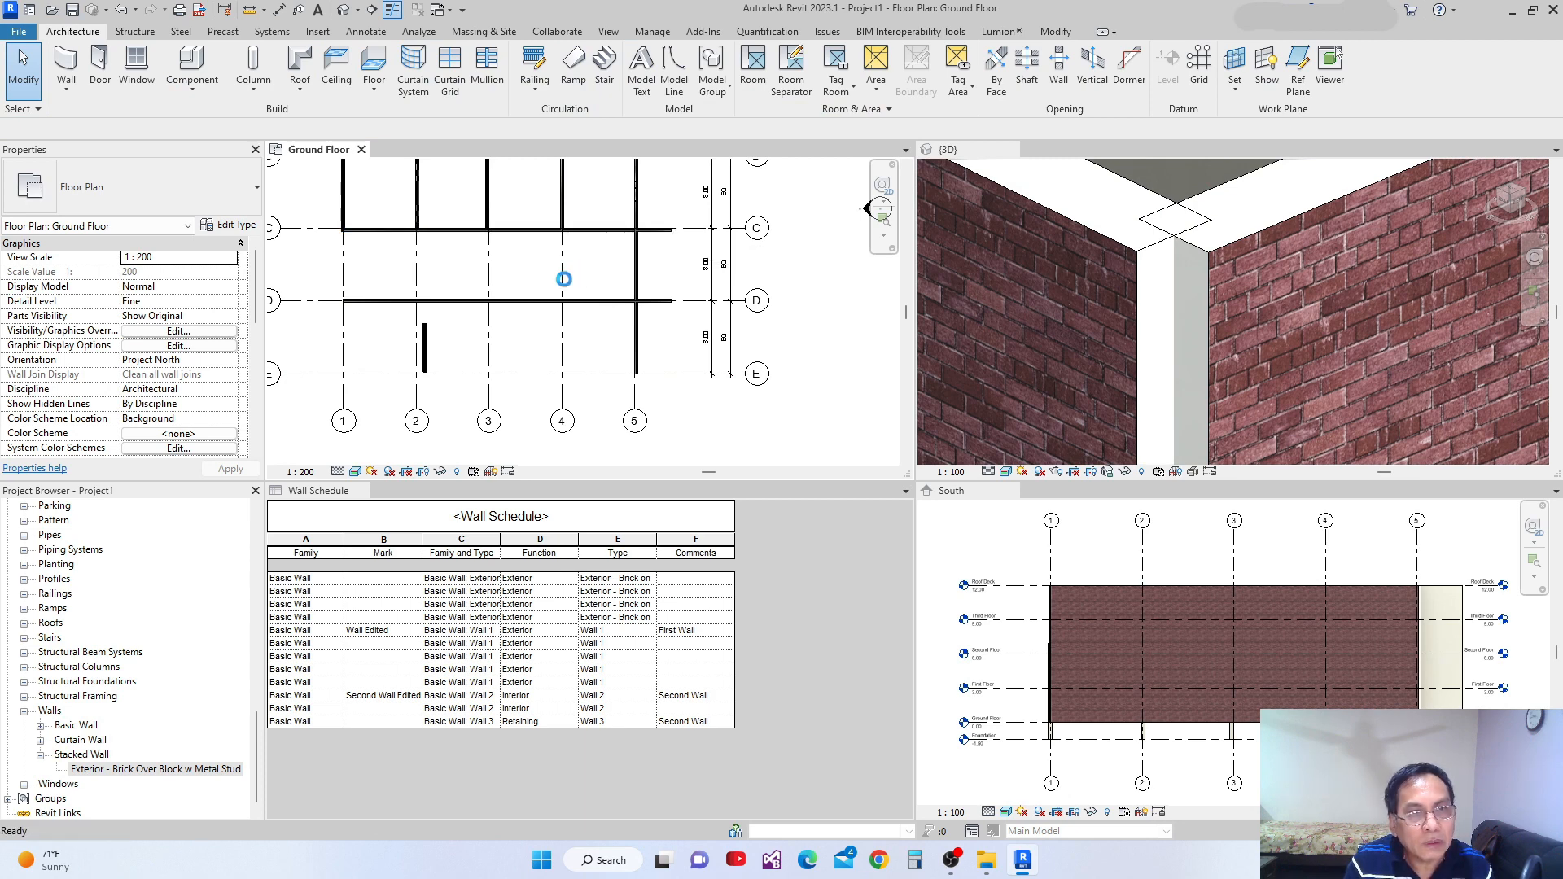
Hide the entire wall category in the Ground Floor plan, using the grid E wall as the selection
click(551, 375)
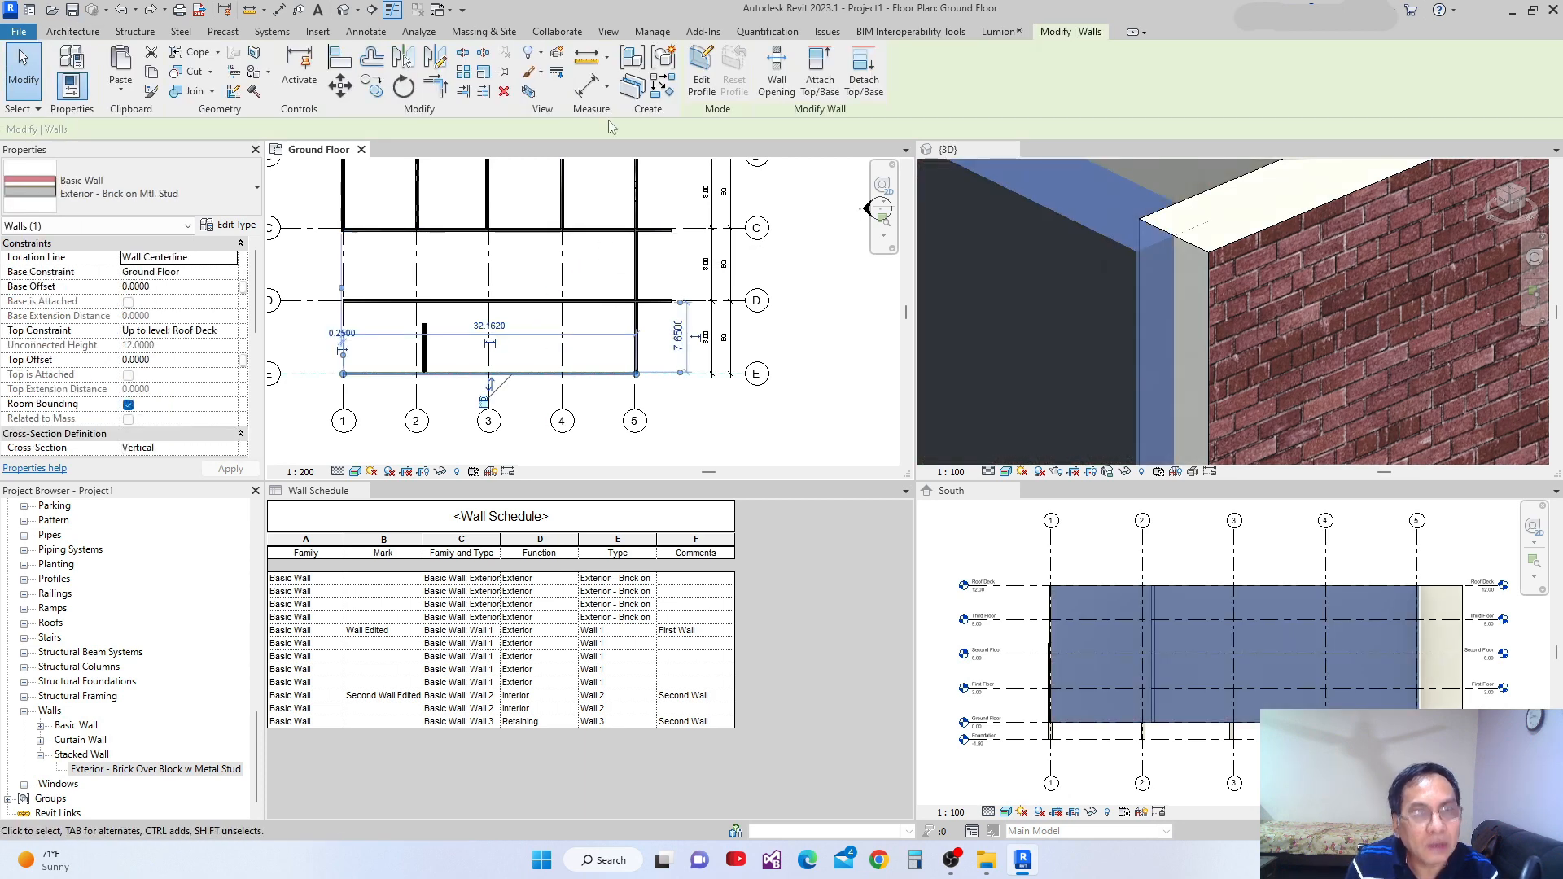
click(541, 53)
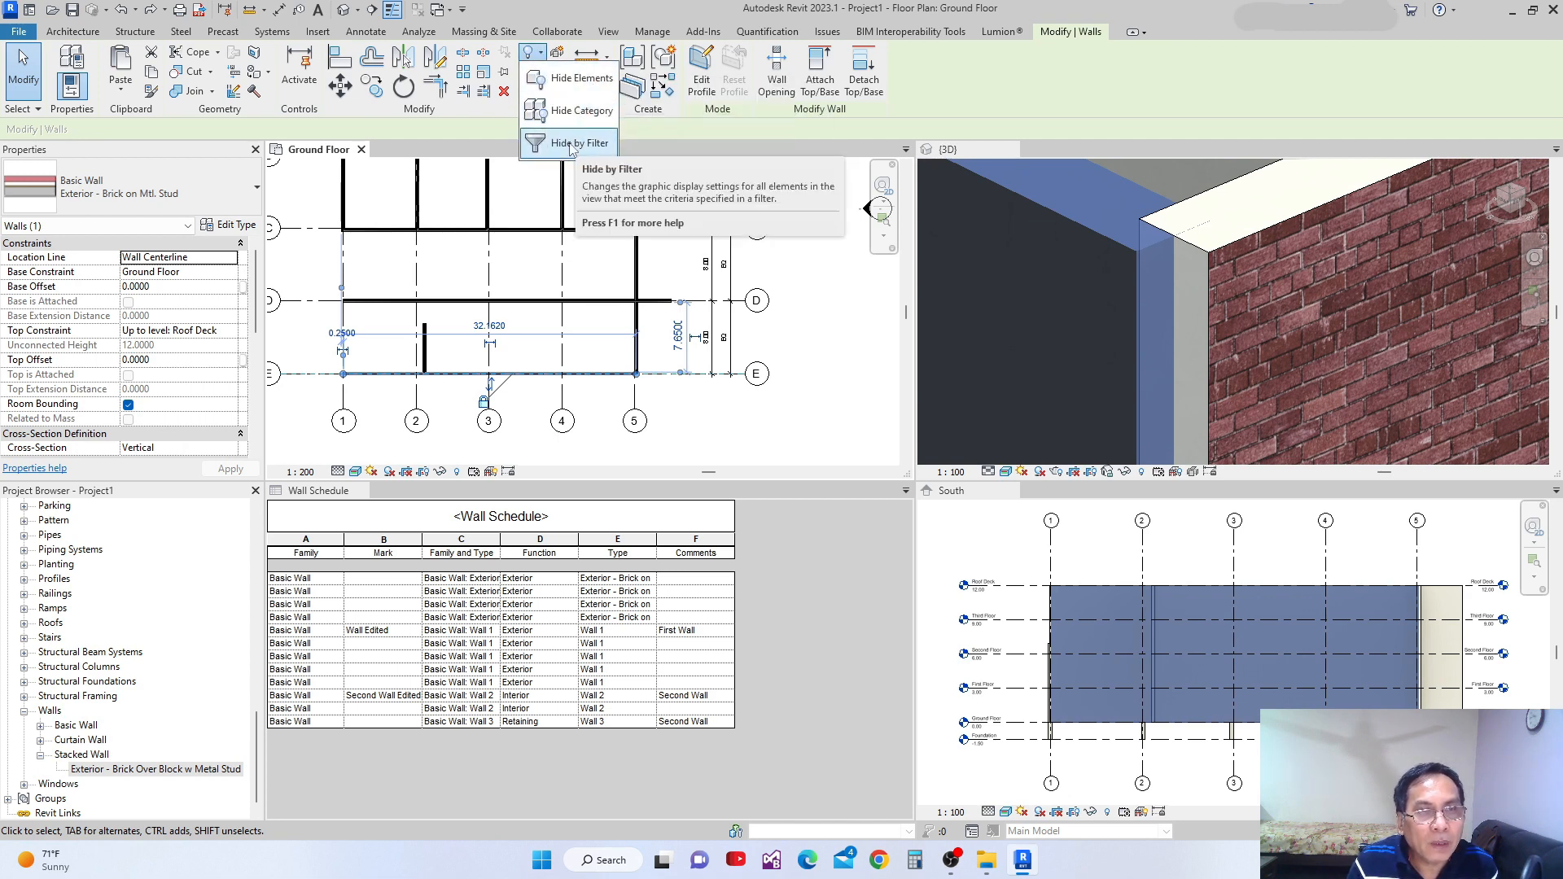
click(579, 110)
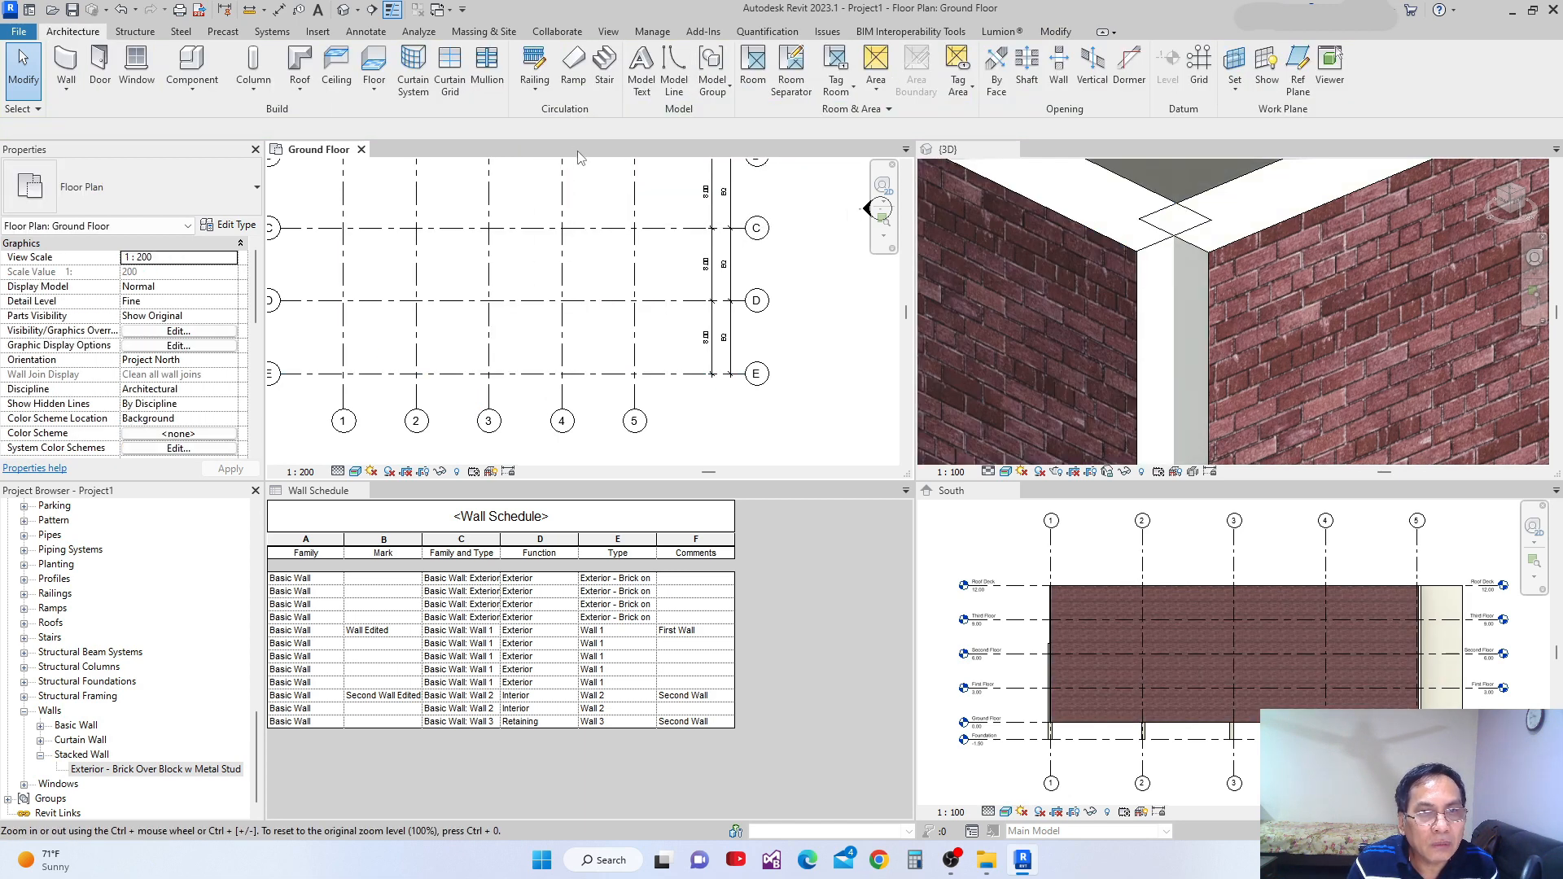
scroll(568, 234, down, 3)
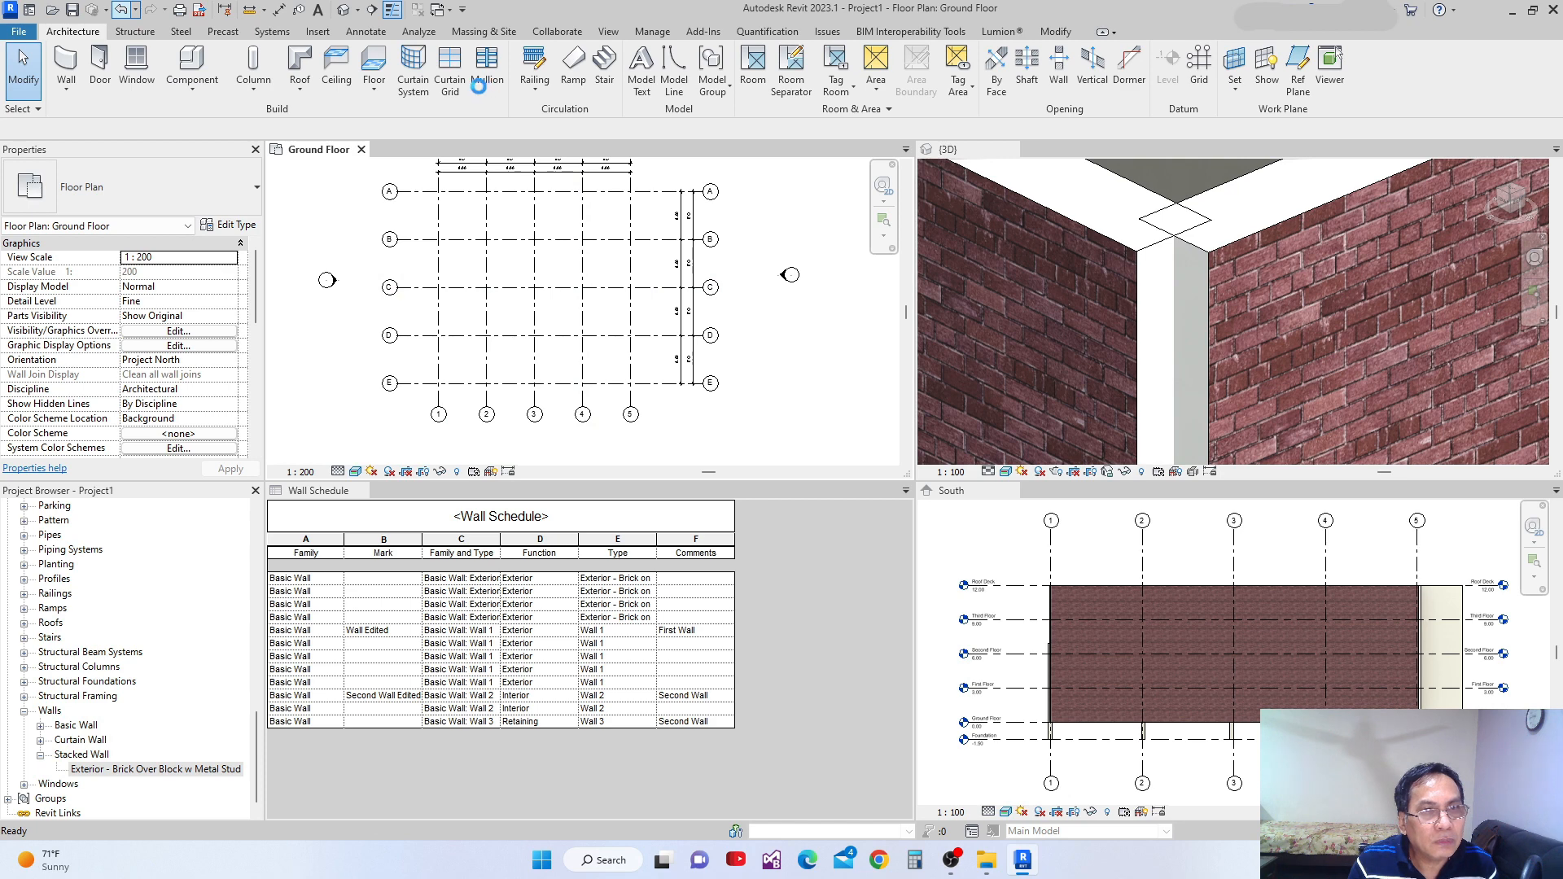
Review the graphic override options available for the grid E wall in the Ground Floor plan
scroll(618, 401, up, 3)
middle_drag(546, 218, 599, 270)
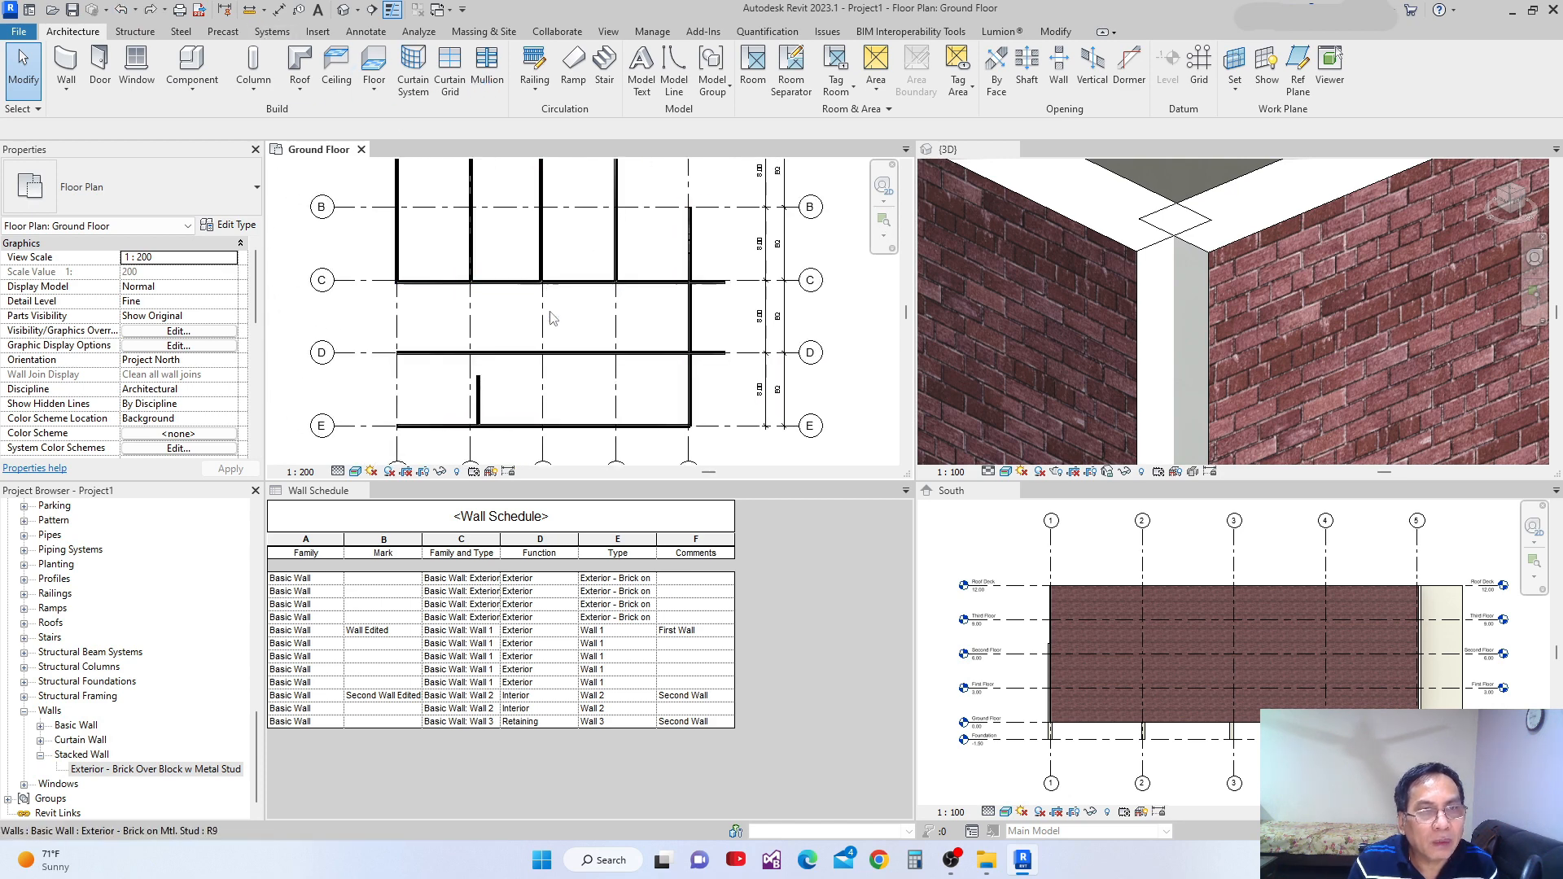
click(562, 427)
scroll(527, 257, down, 2)
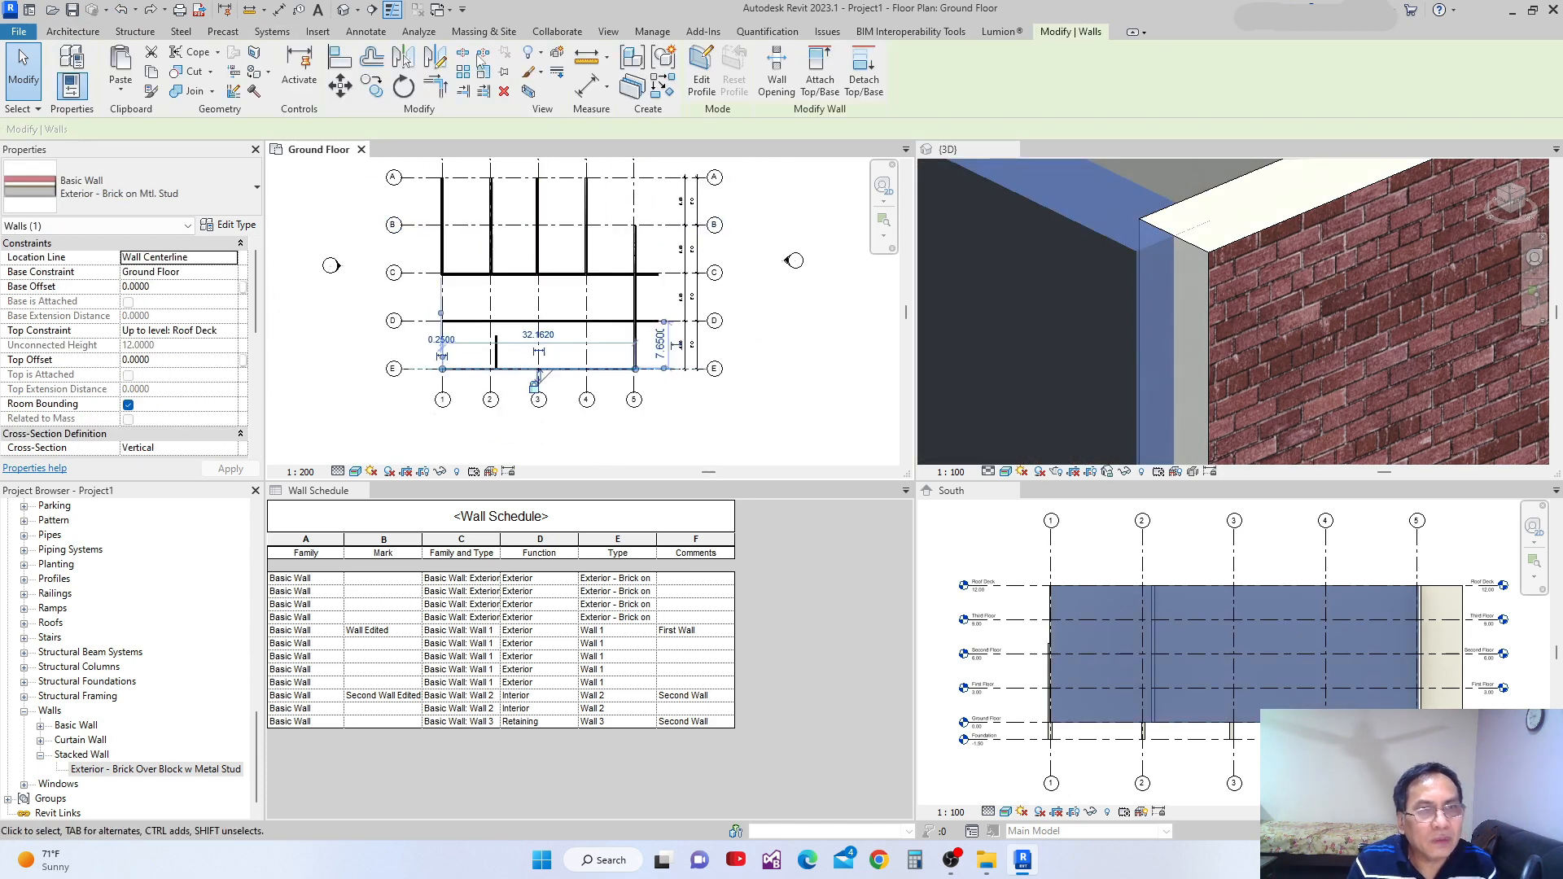
click(538, 73)
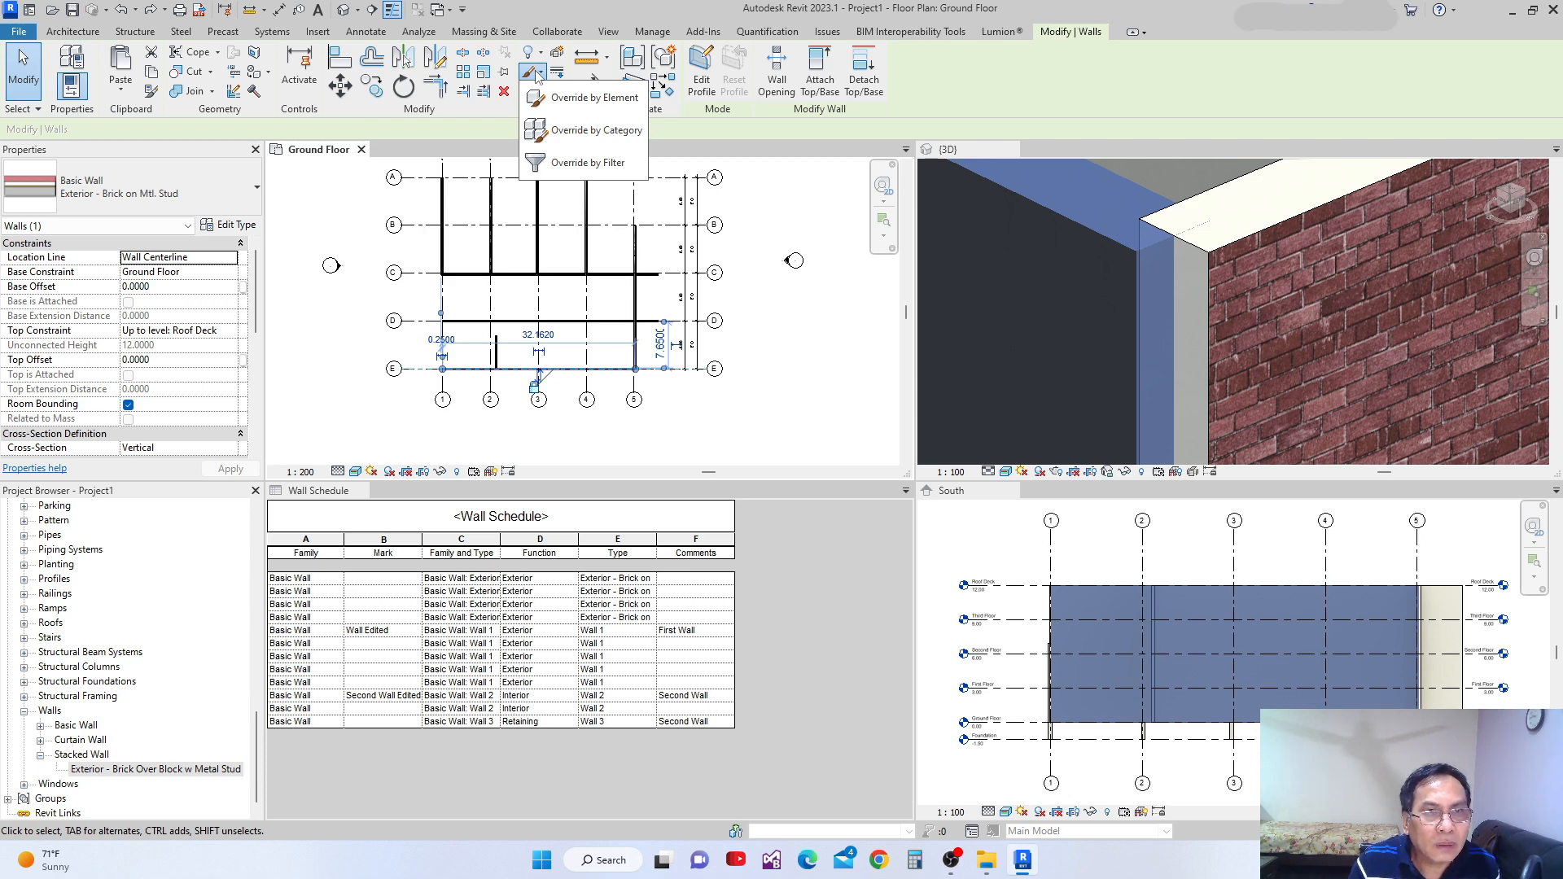
click(486, 123)
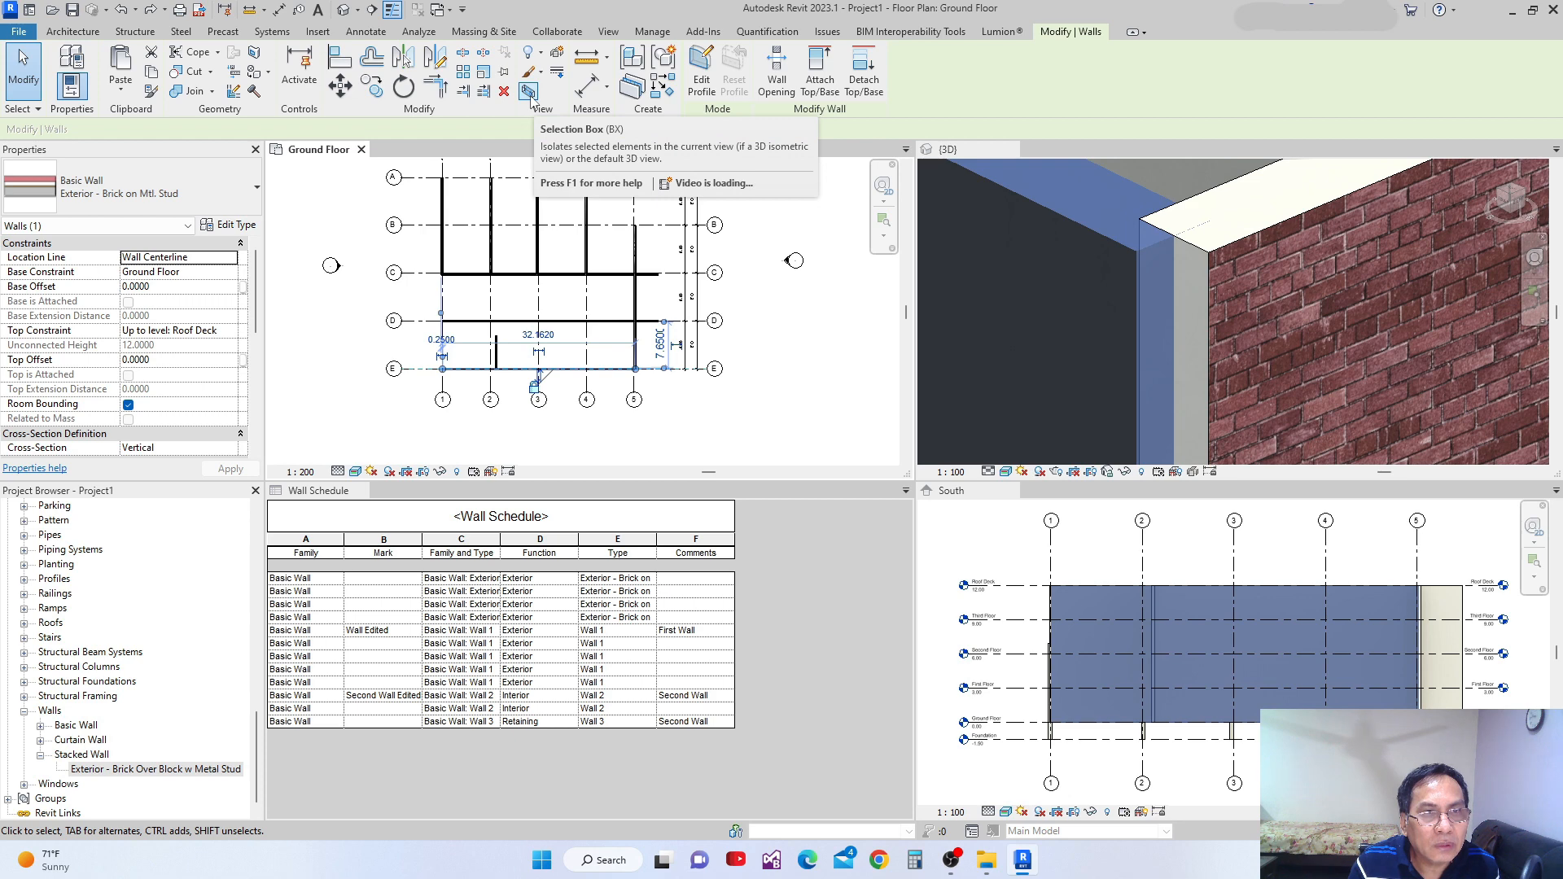
Isolate the grid C wall and the grid 1 wall in the 3D view with a Selection Box
mouse_move(454, 200)
middle_down()
mouse_move(437, 300)
mouse_move(446, 214)
middle_up()
scroll(437, 300, up, 1)
mouse_move(483, 302)
middle_down()
mouse_move(483, 278)
mouse_move(513, 300)
middle_up()
click(483, 300)
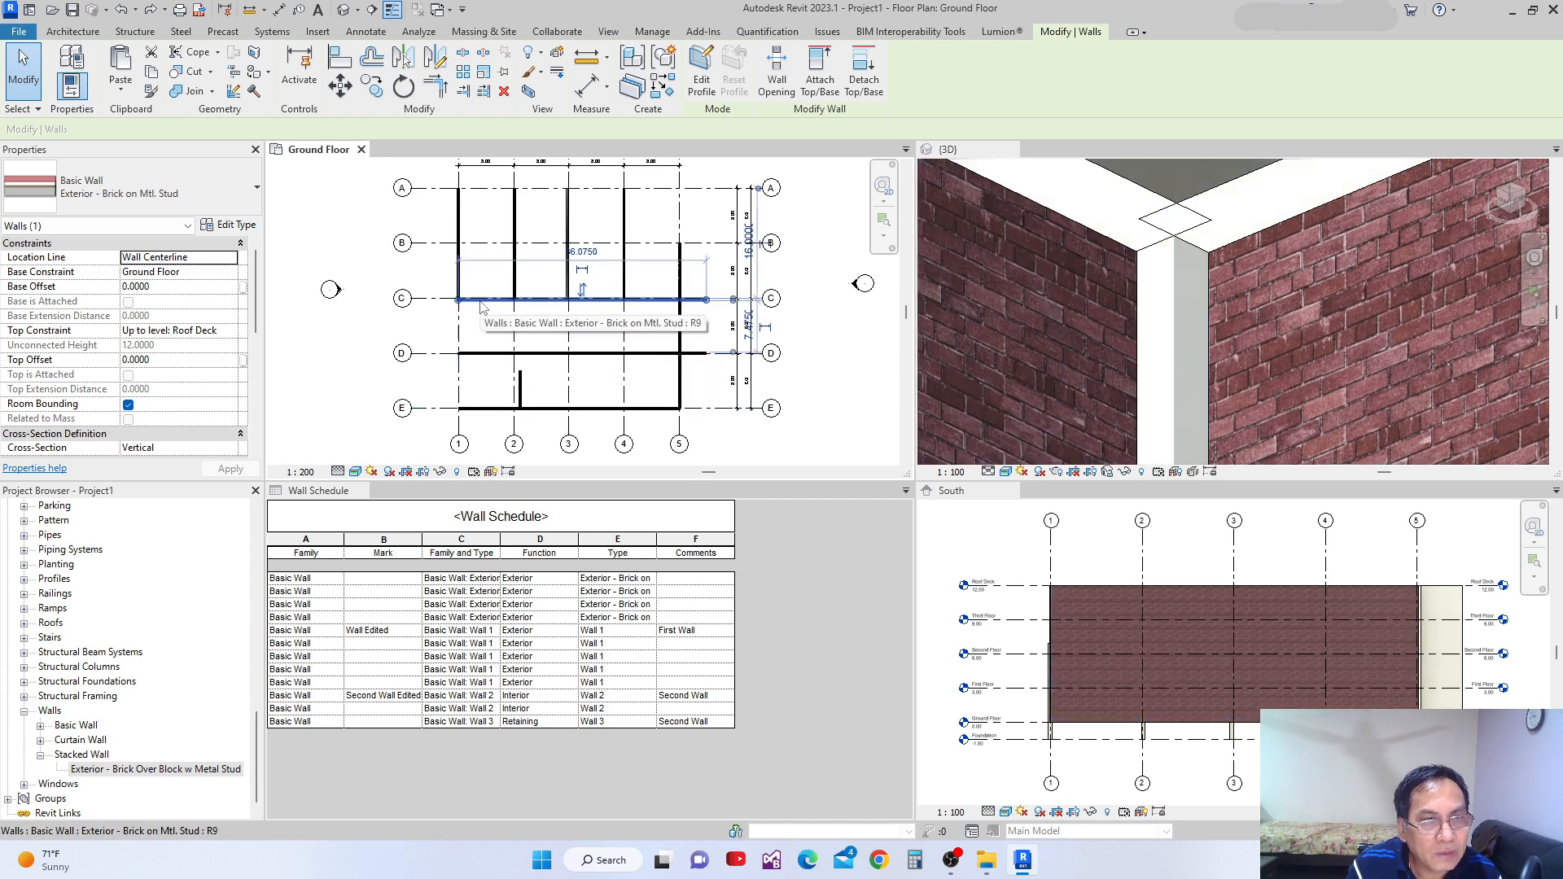
ctrl+click(457, 277)
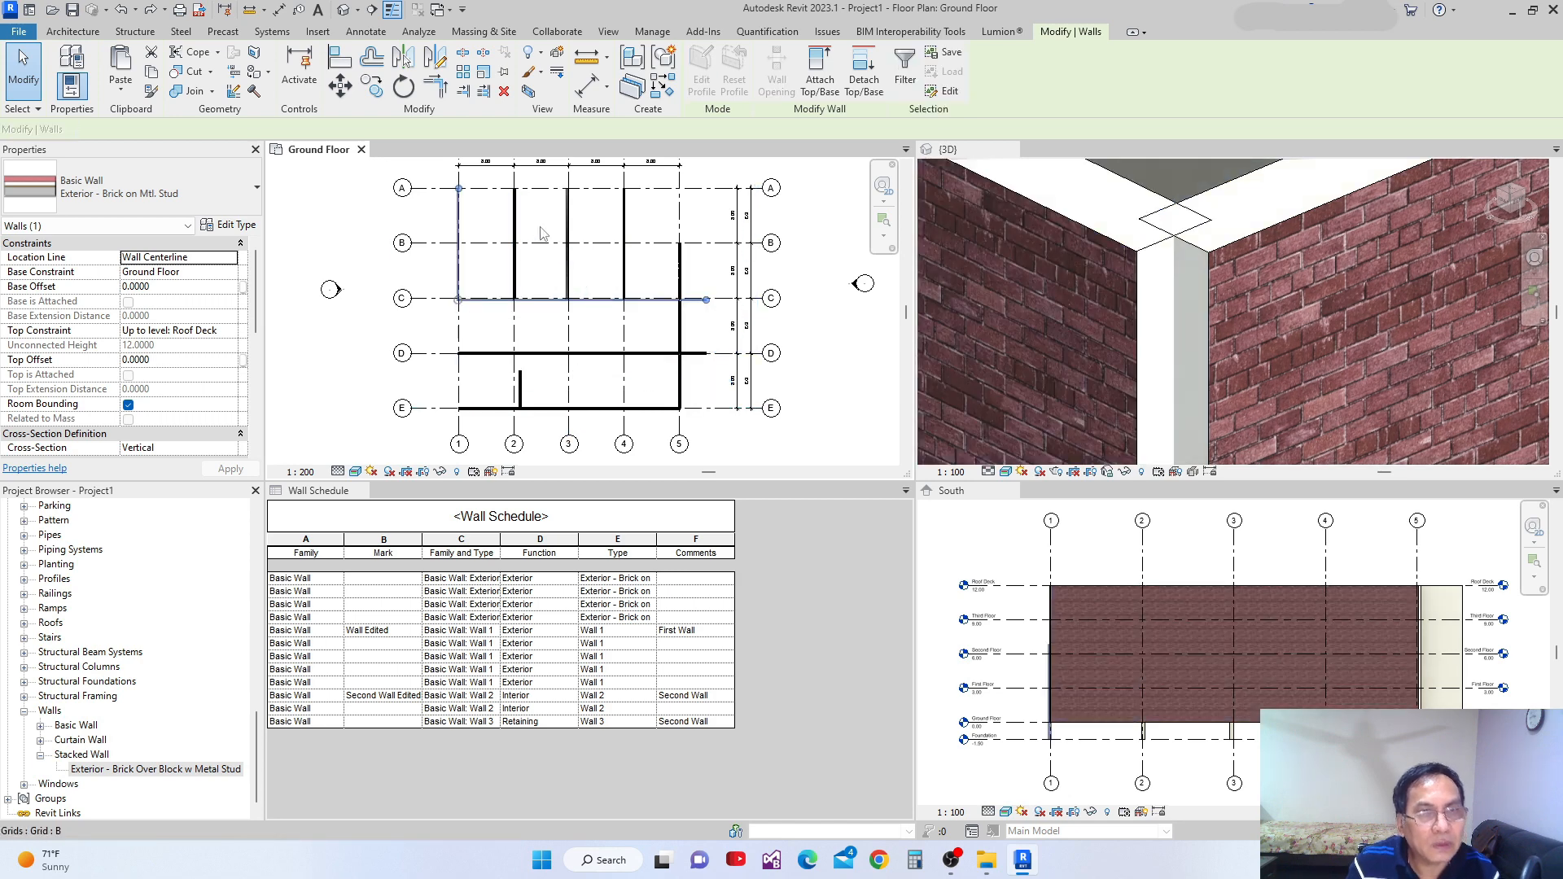
click(529, 92)
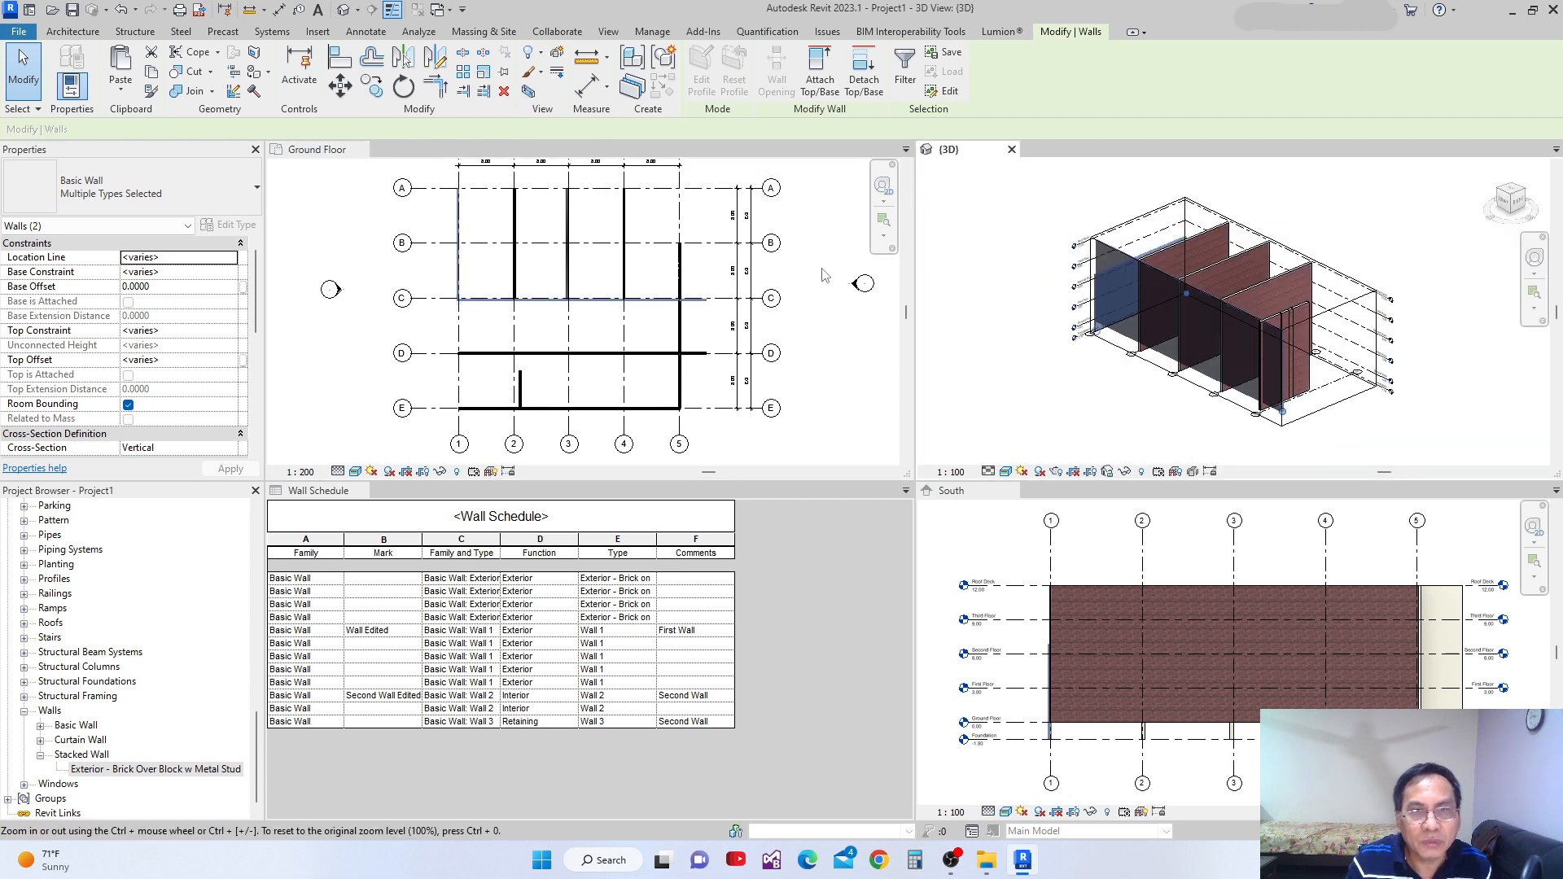
scroll(1243, 295, up, 4)
middle_drag(1231, 328, 1197, 318)
scroll(1189, 311, down, 3)
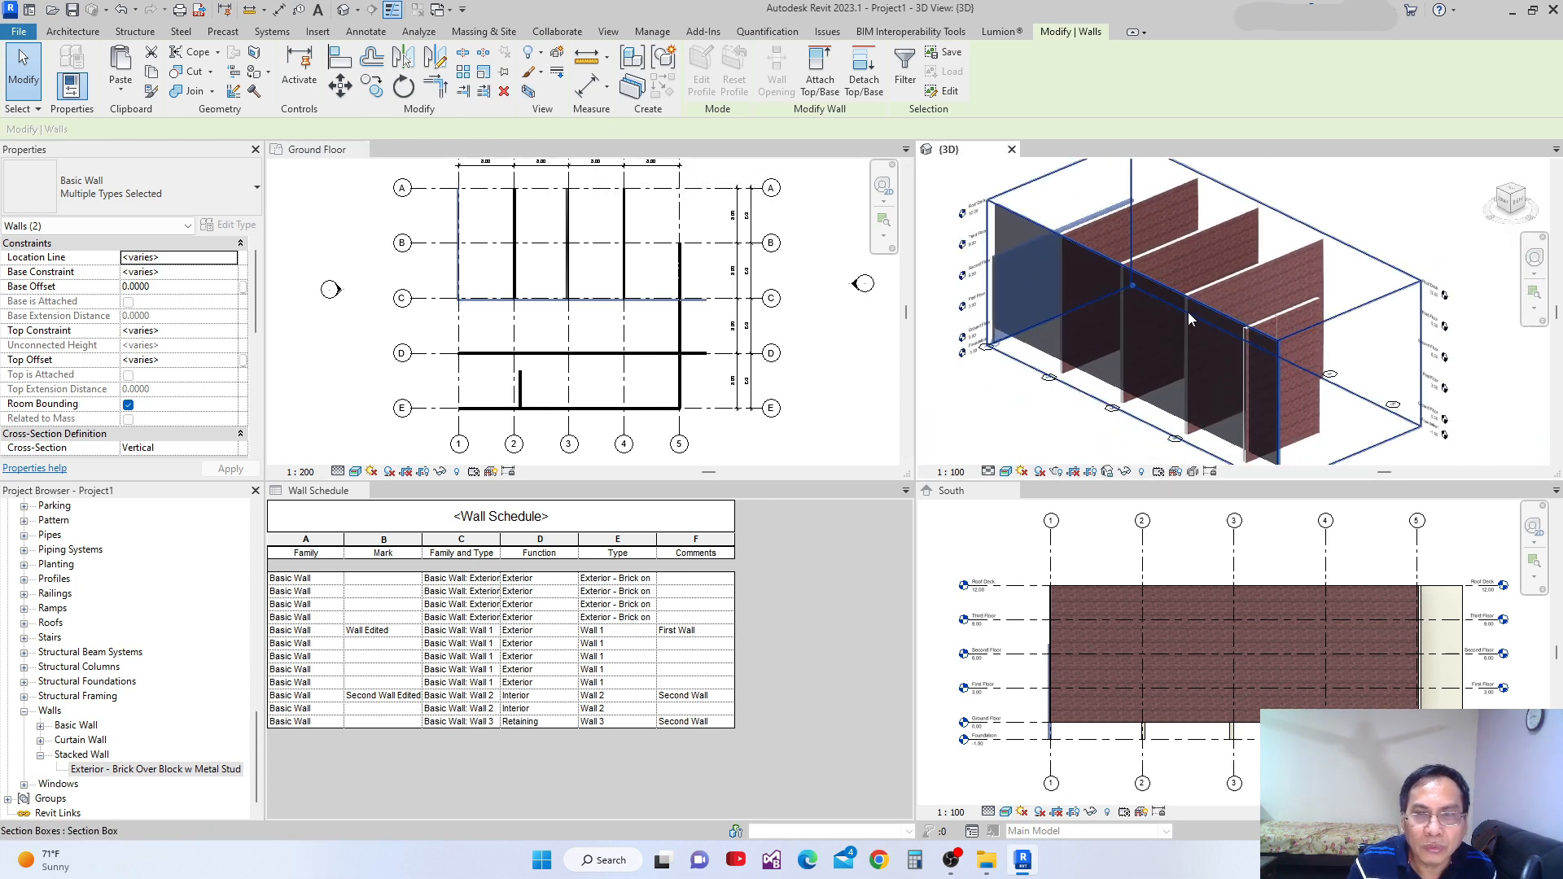
click(1328, 407)
middle_drag(1327, 407, 1217, 365)
click(666, 269)
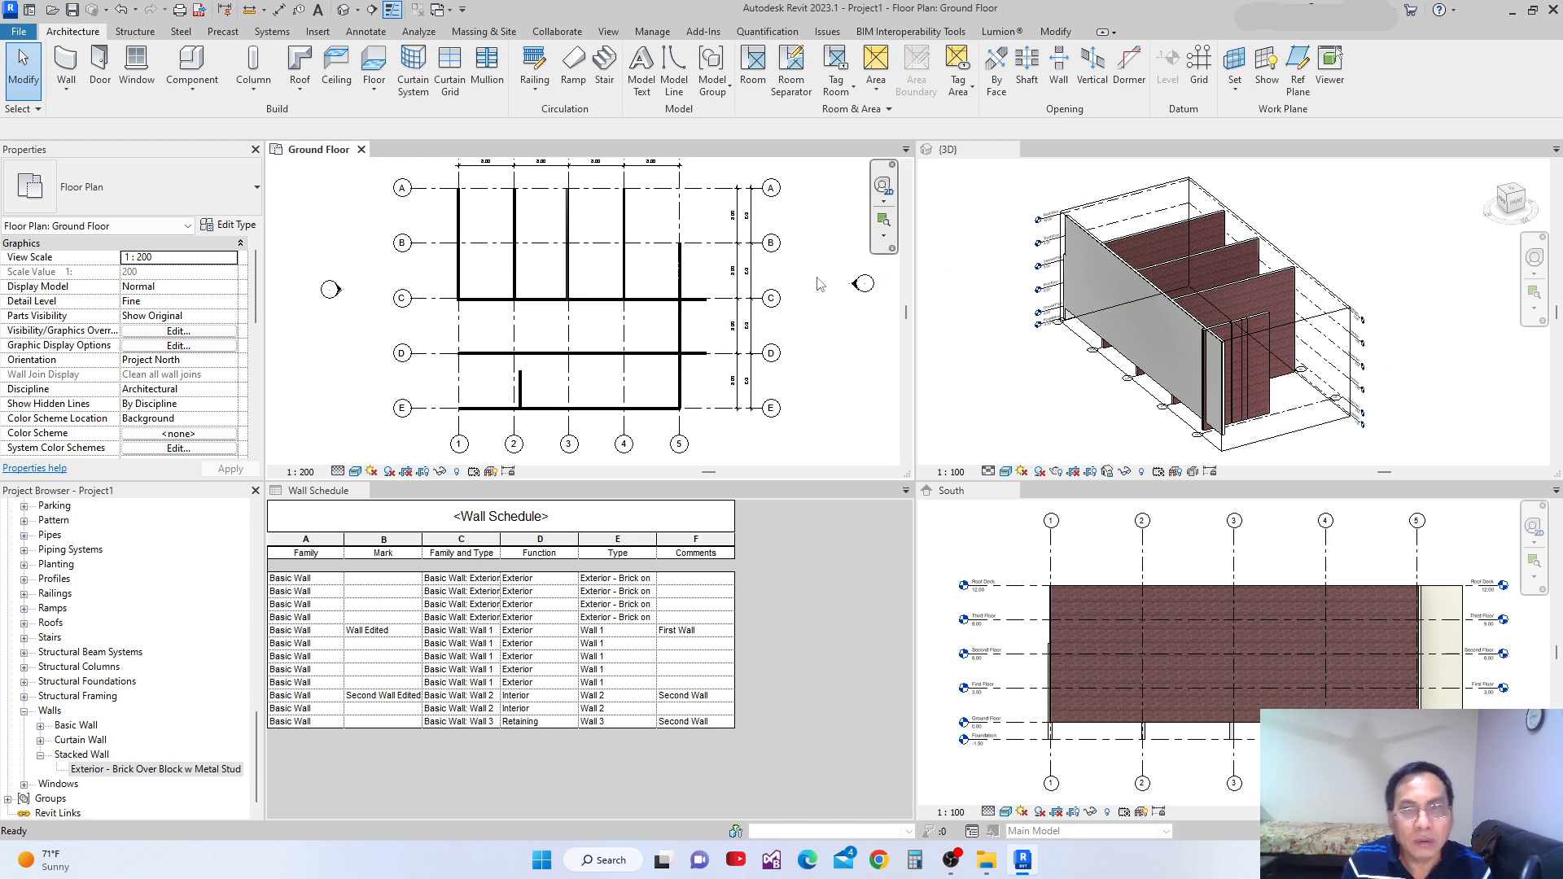
Create a wall similar to the grid C wall, about 30 m long, running along grid A from the grid 1 wall's end
scroll(424, 299, up, 1)
middle_drag(546, 257, 607, 295)
scroll(525, 370, up, 2)
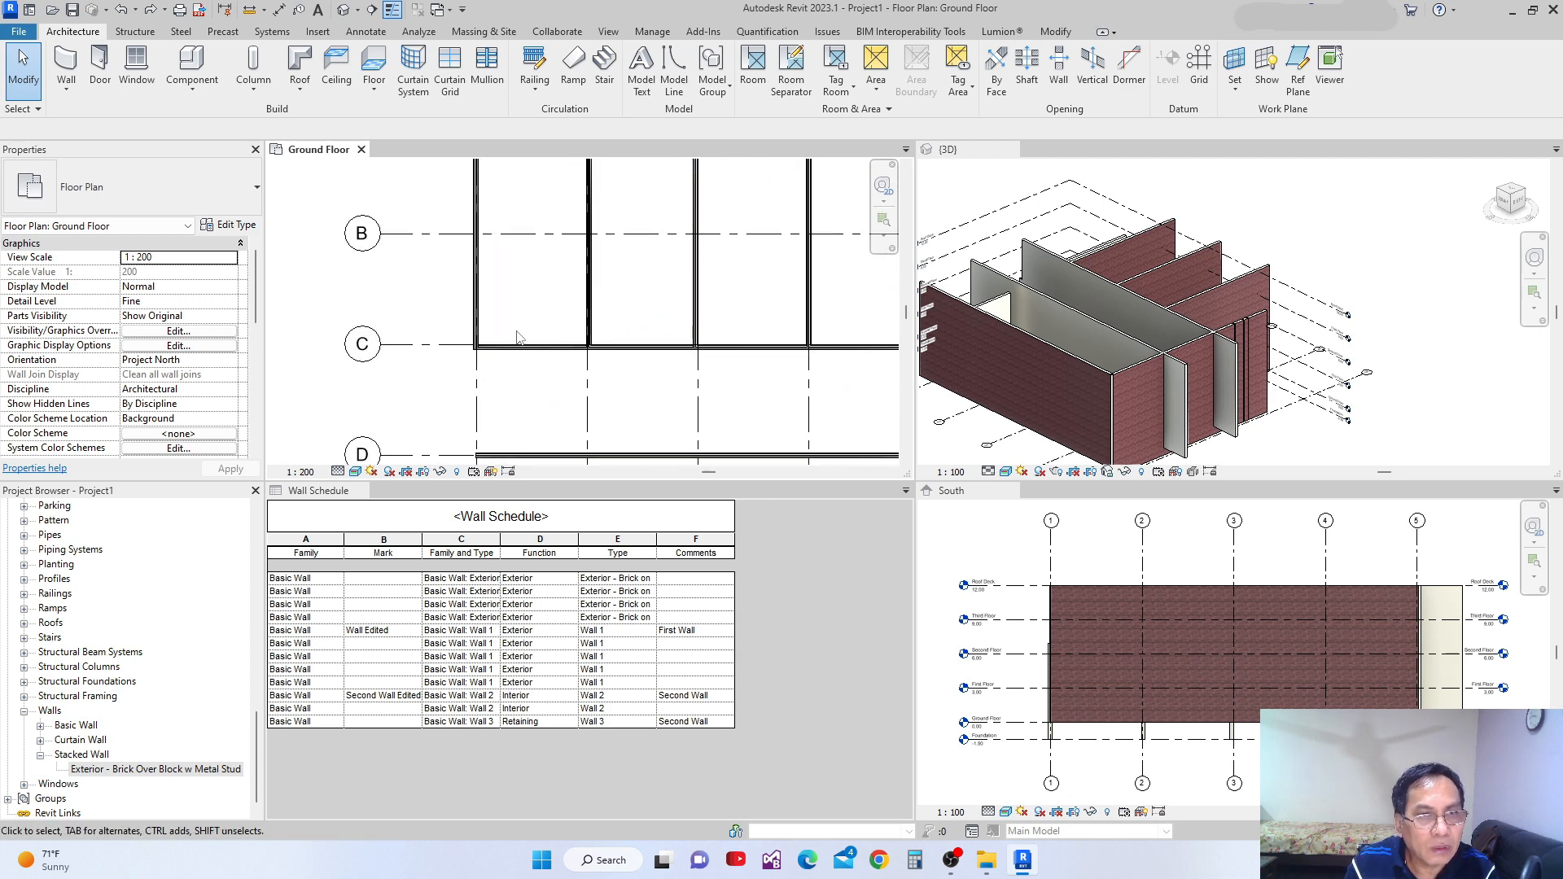
right_click(513, 354)
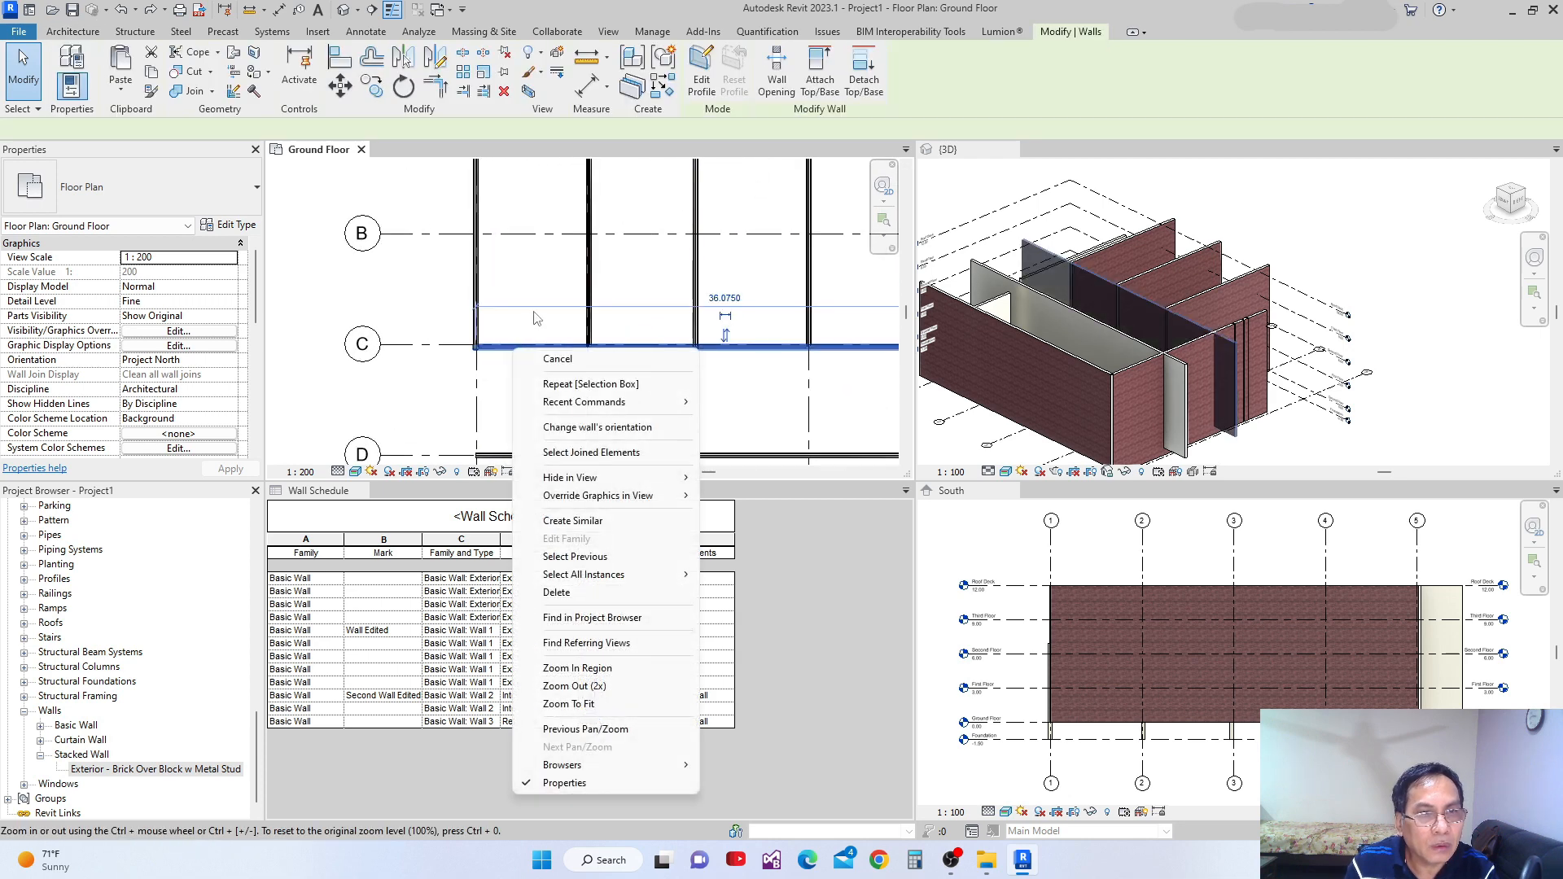
click(570, 522)
scroll(514, 429, down, 1)
middle_drag(513, 428, 499, 494)
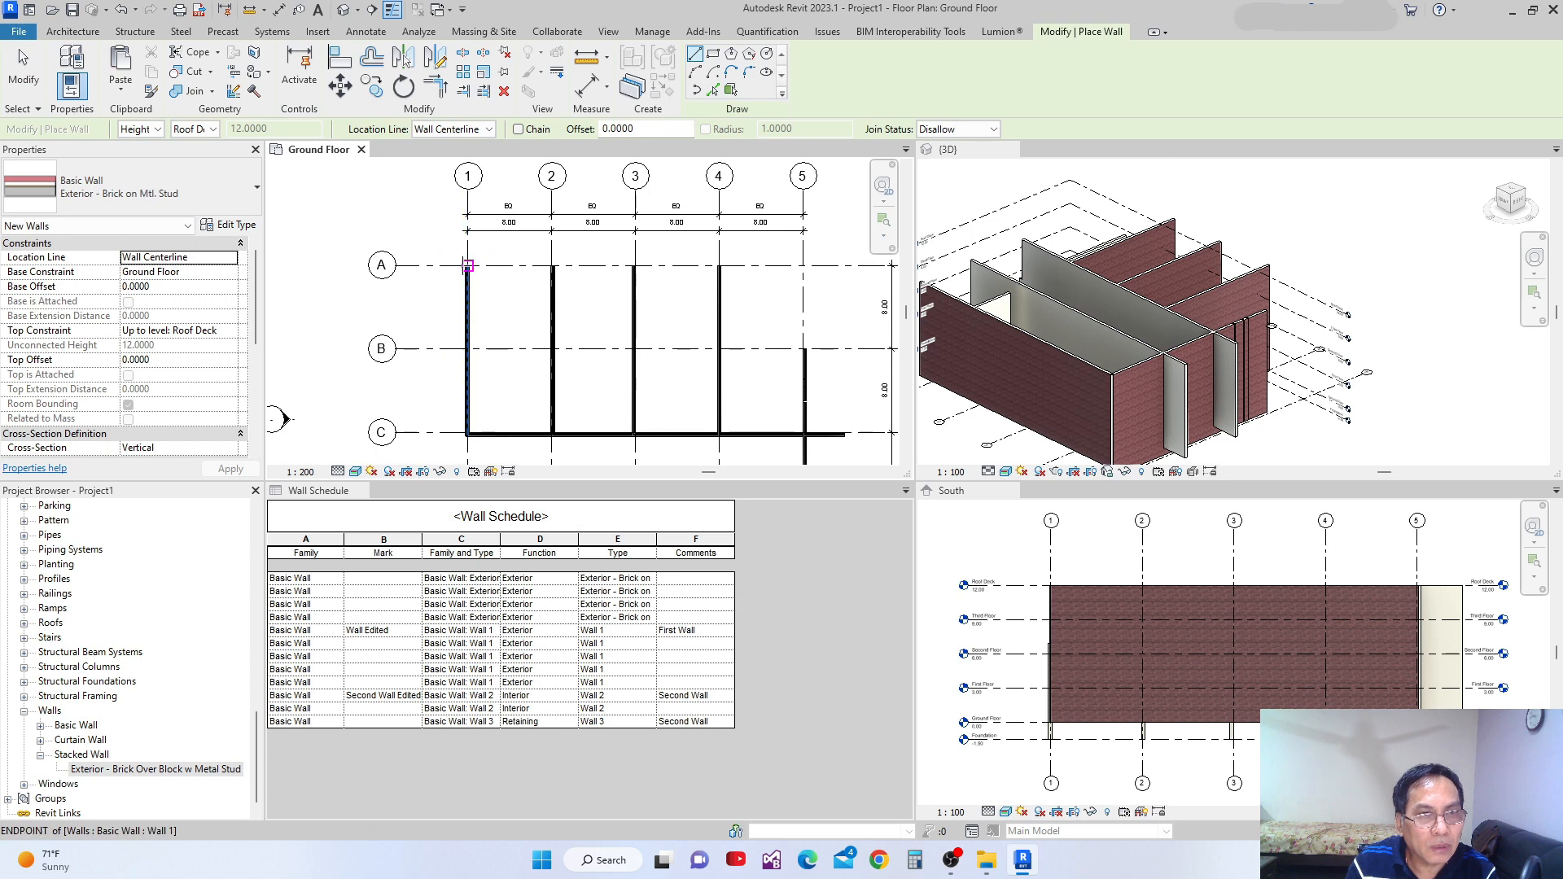
click(468, 265)
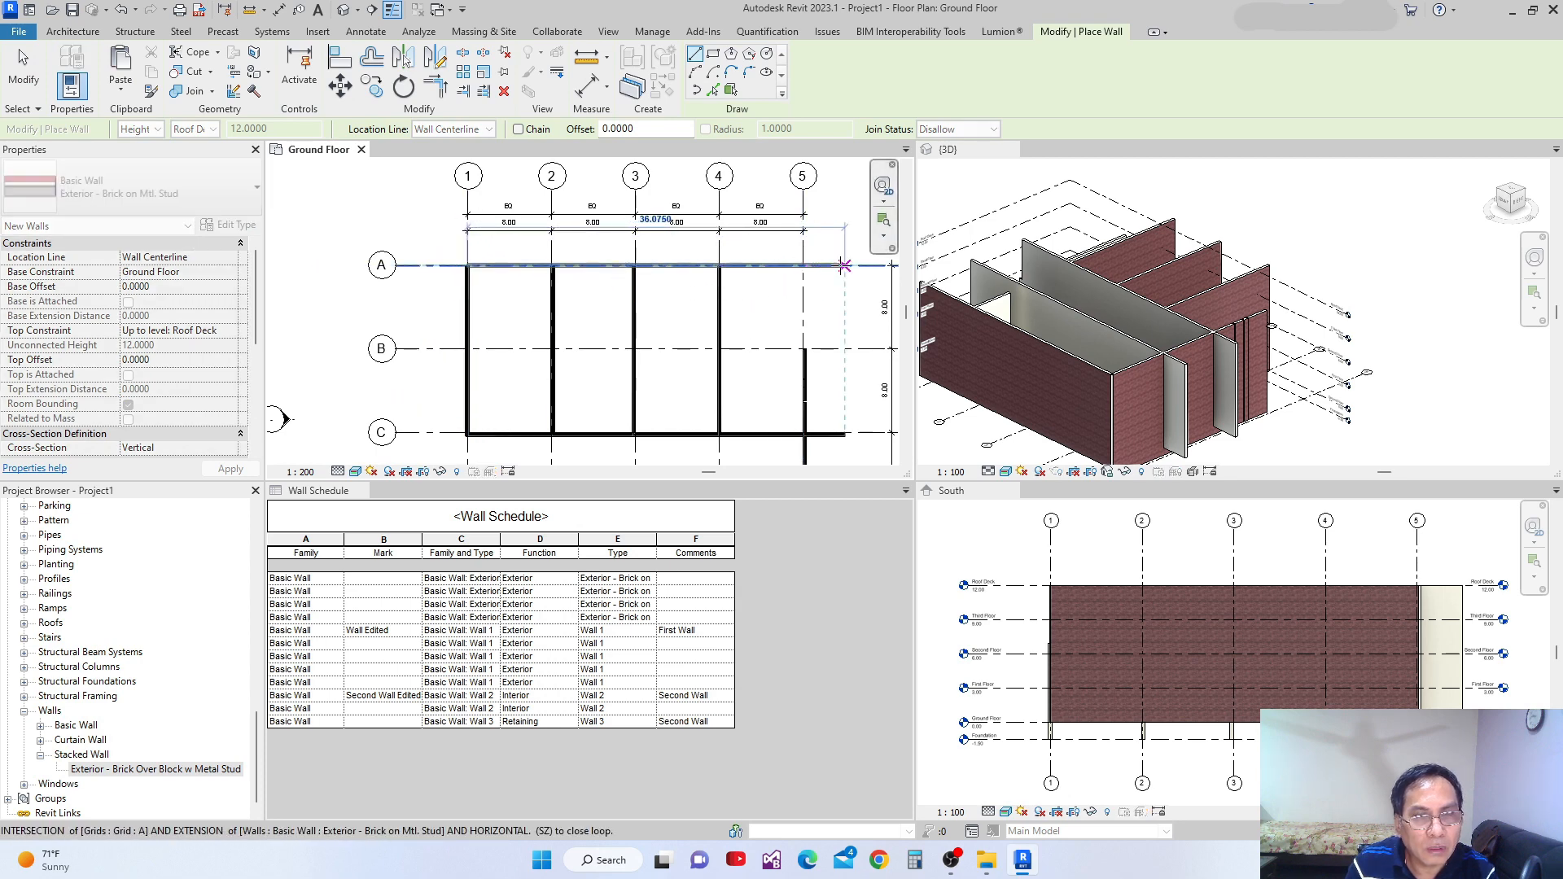
middle_drag(824, 265, 743, 244)
click(701, 244)
key(Escape)
key(Escape)
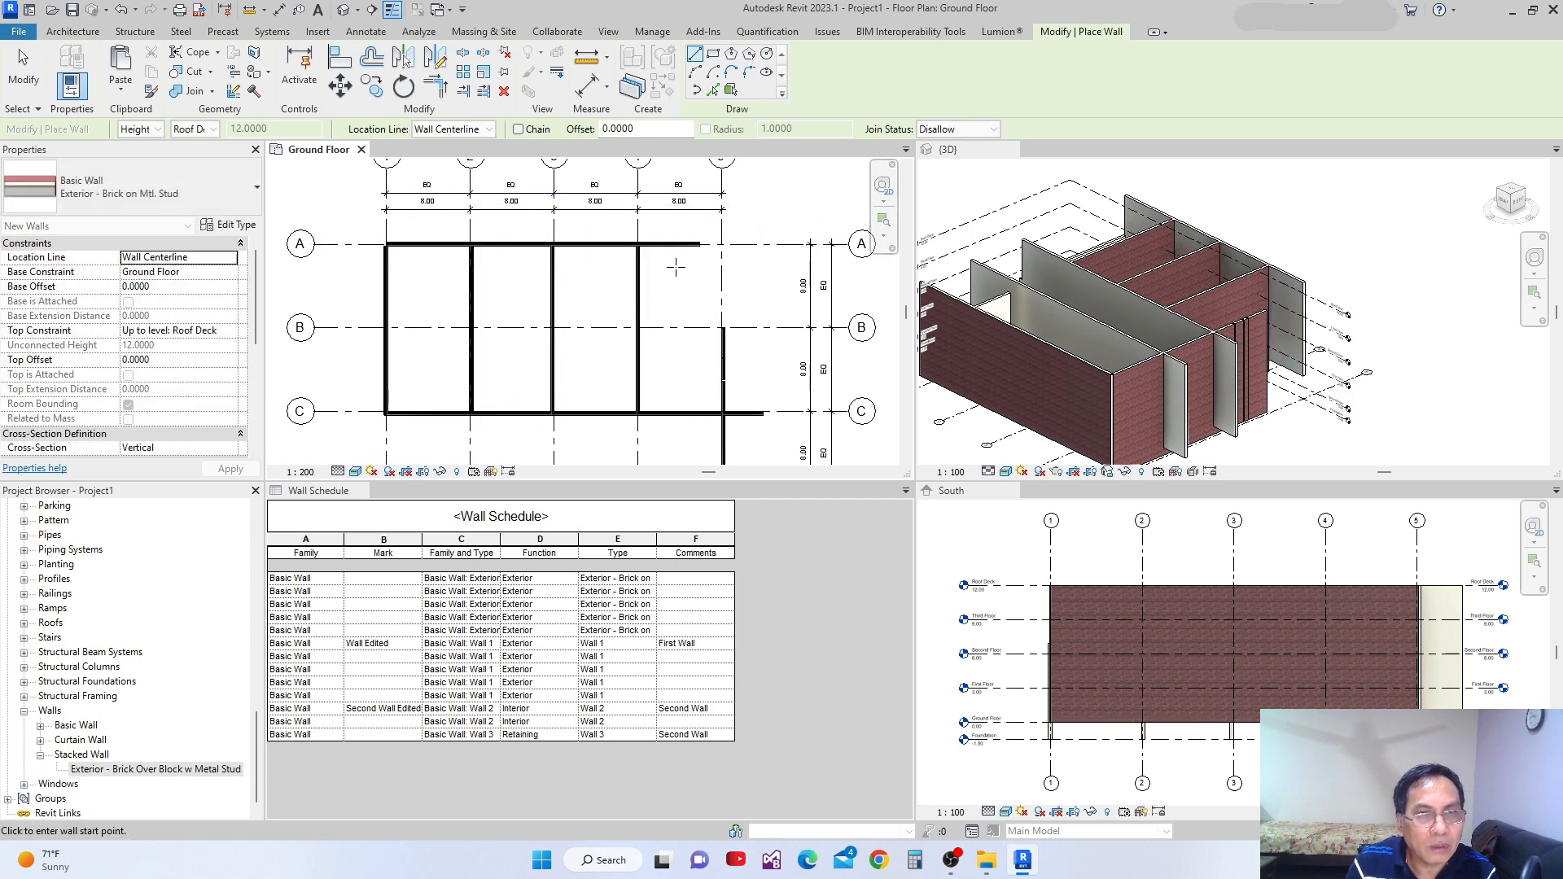
Trim/Extend the grid A wall and the grid 5 wall to meet at a corner
click(681, 255)
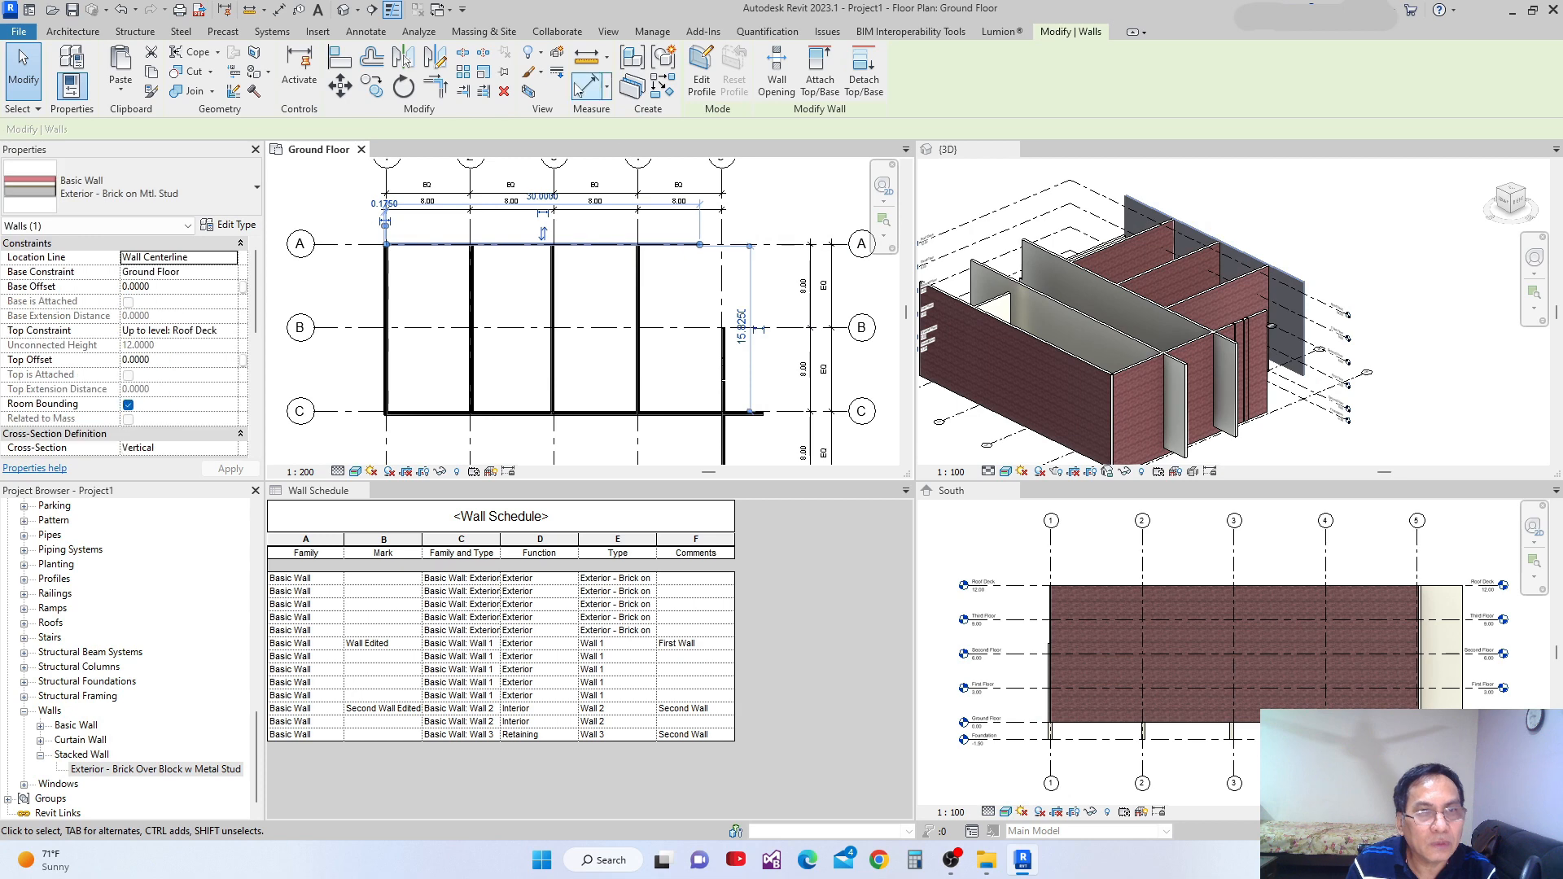
click(434, 88)
click(724, 356)
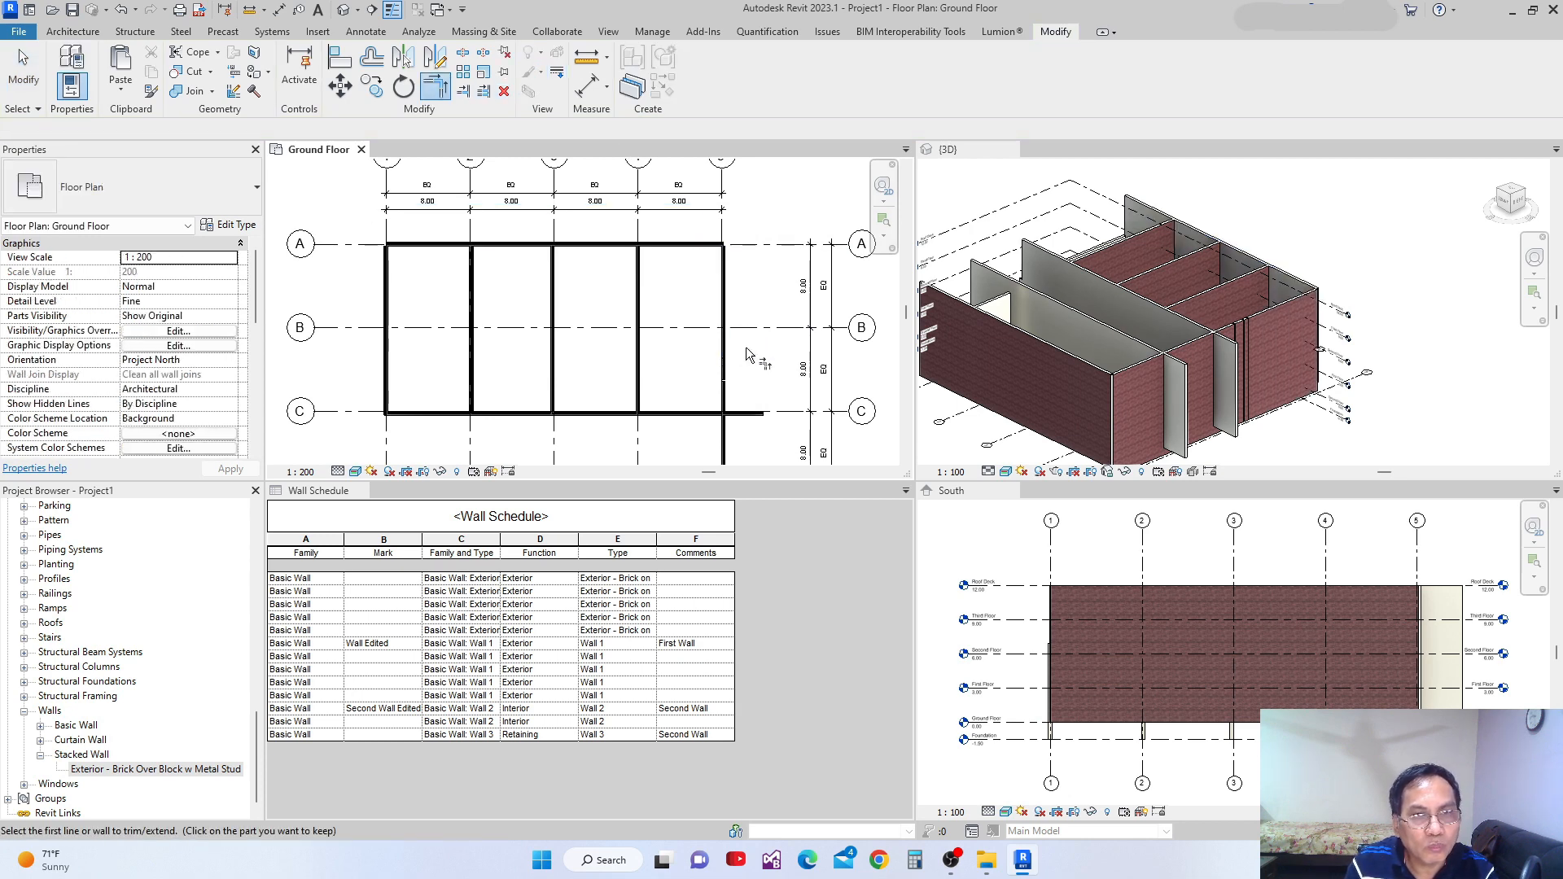
Trim/Extend the grid 1 wall and the grid E wall to meet at a corner
scroll(733, 314, up, 3)
middle_drag(726, 290, 716, 262)
scroll(714, 255, down, 5)
middle_drag(720, 329, 749, 257)
mouse_move(675, 365)
middle_down()
mouse_move(687, 335)
mouse_move(685, 354)
middle_up()
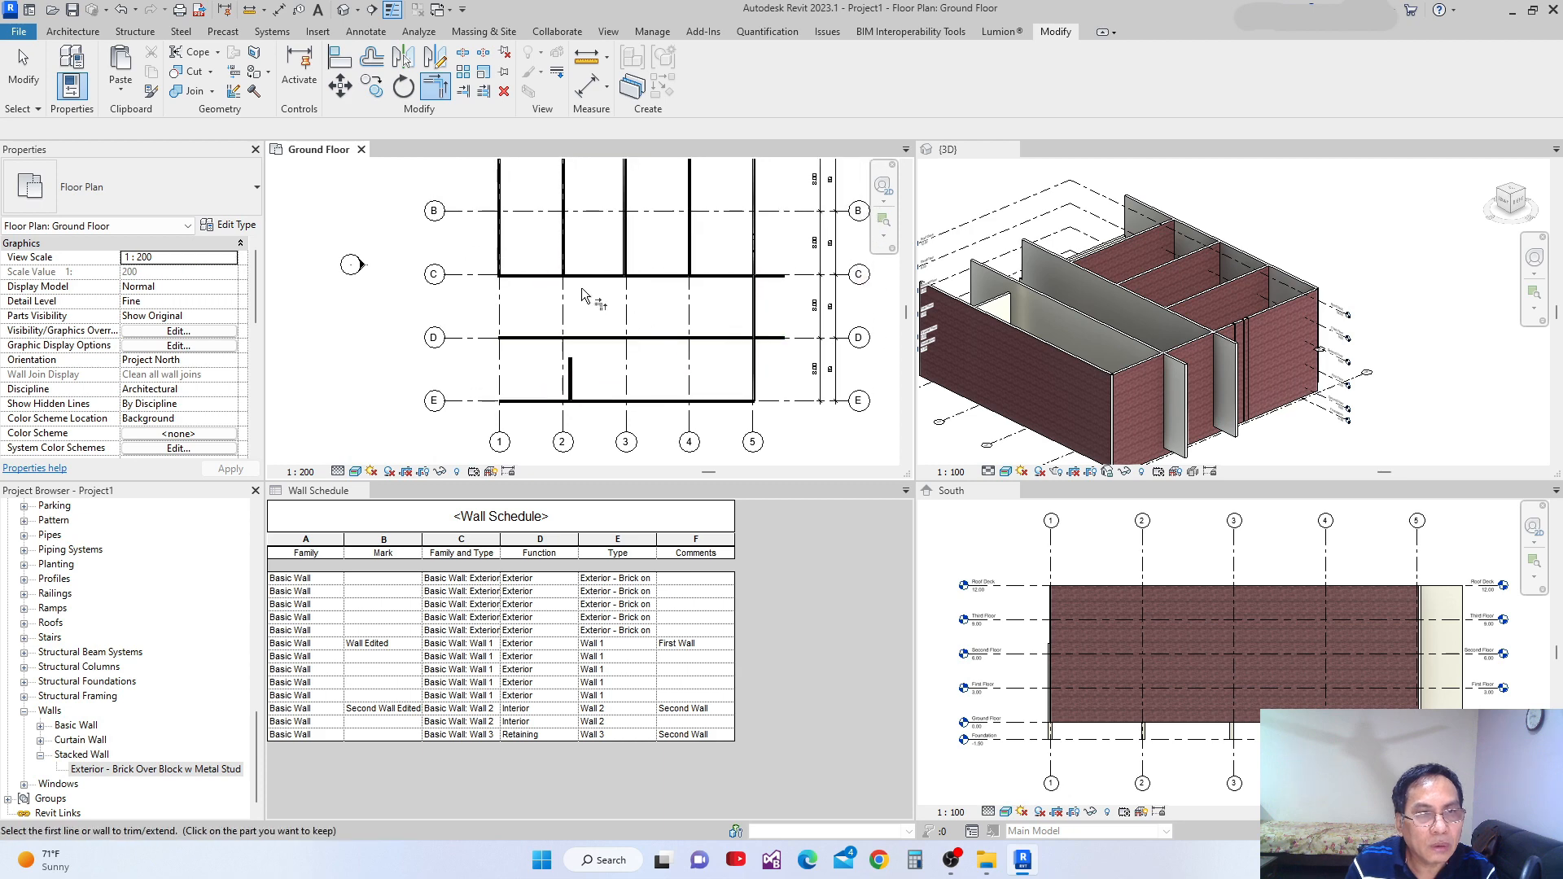
click(497, 244)
scroll(593, 318, down, 1)
middle_drag(641, 388, 627, 447)
scroll(608, 301, up, 2)
key(Escape)
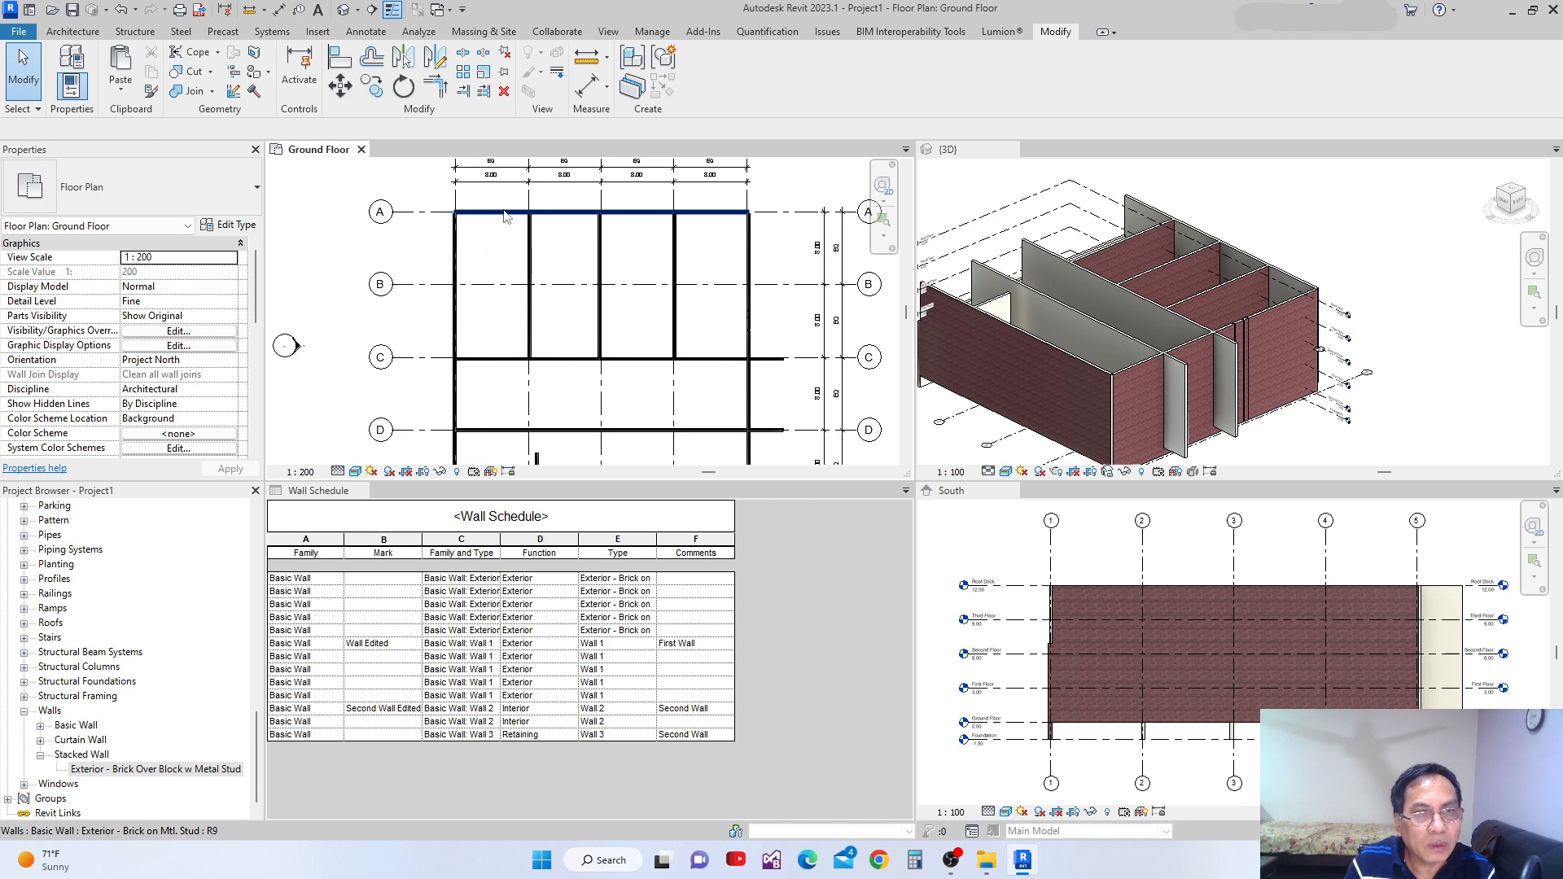
Isolate the grid A wall together with the grid 1 wall in 3D using a Selection Box
click(510, 213)
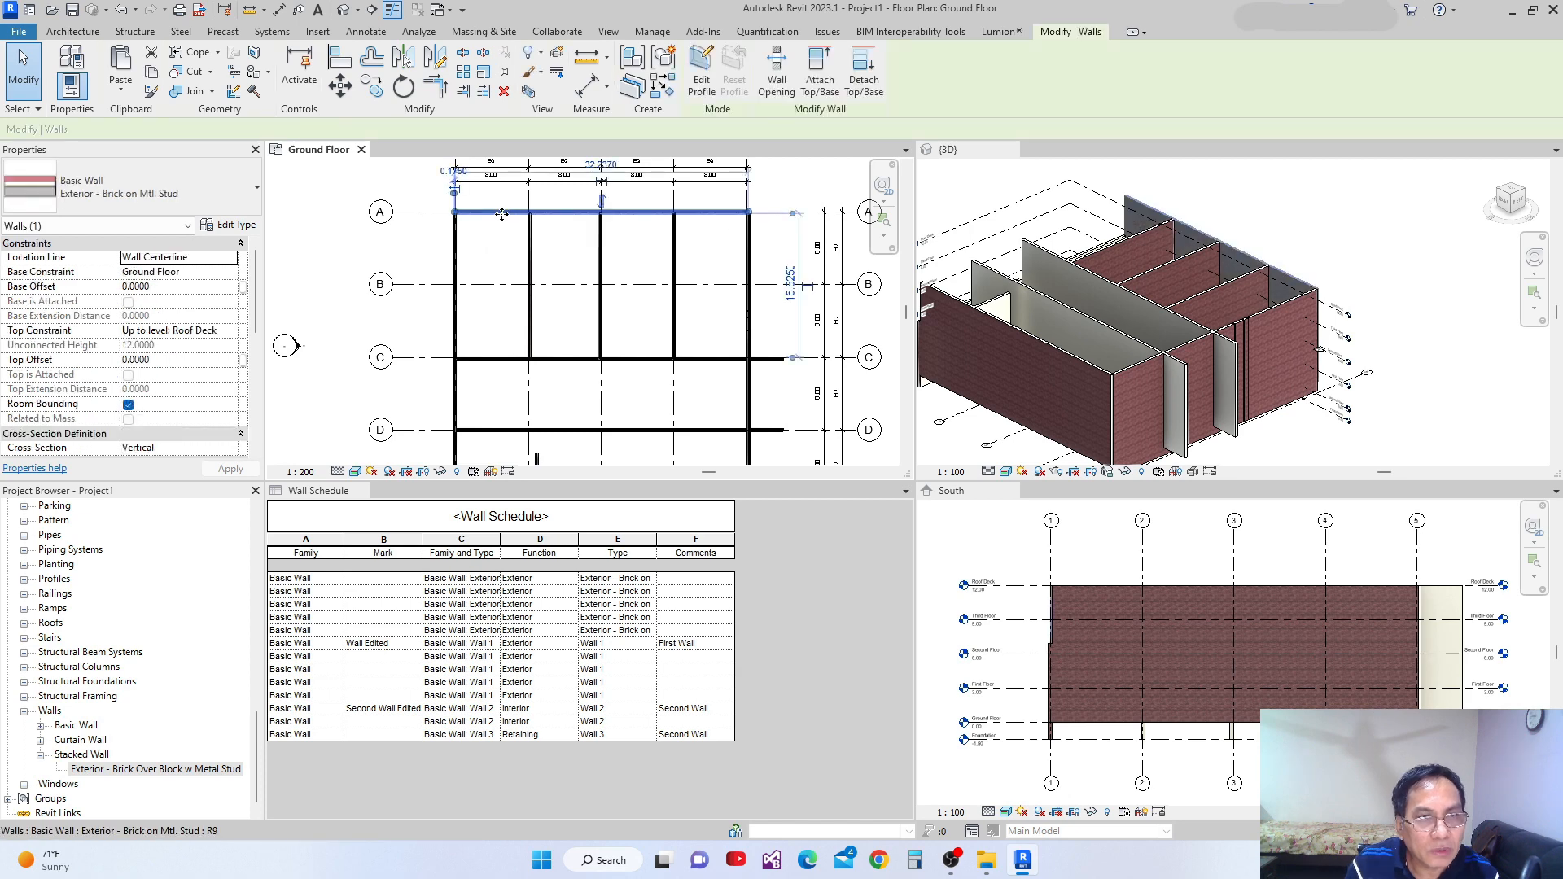
ctrl+click(456, 259)
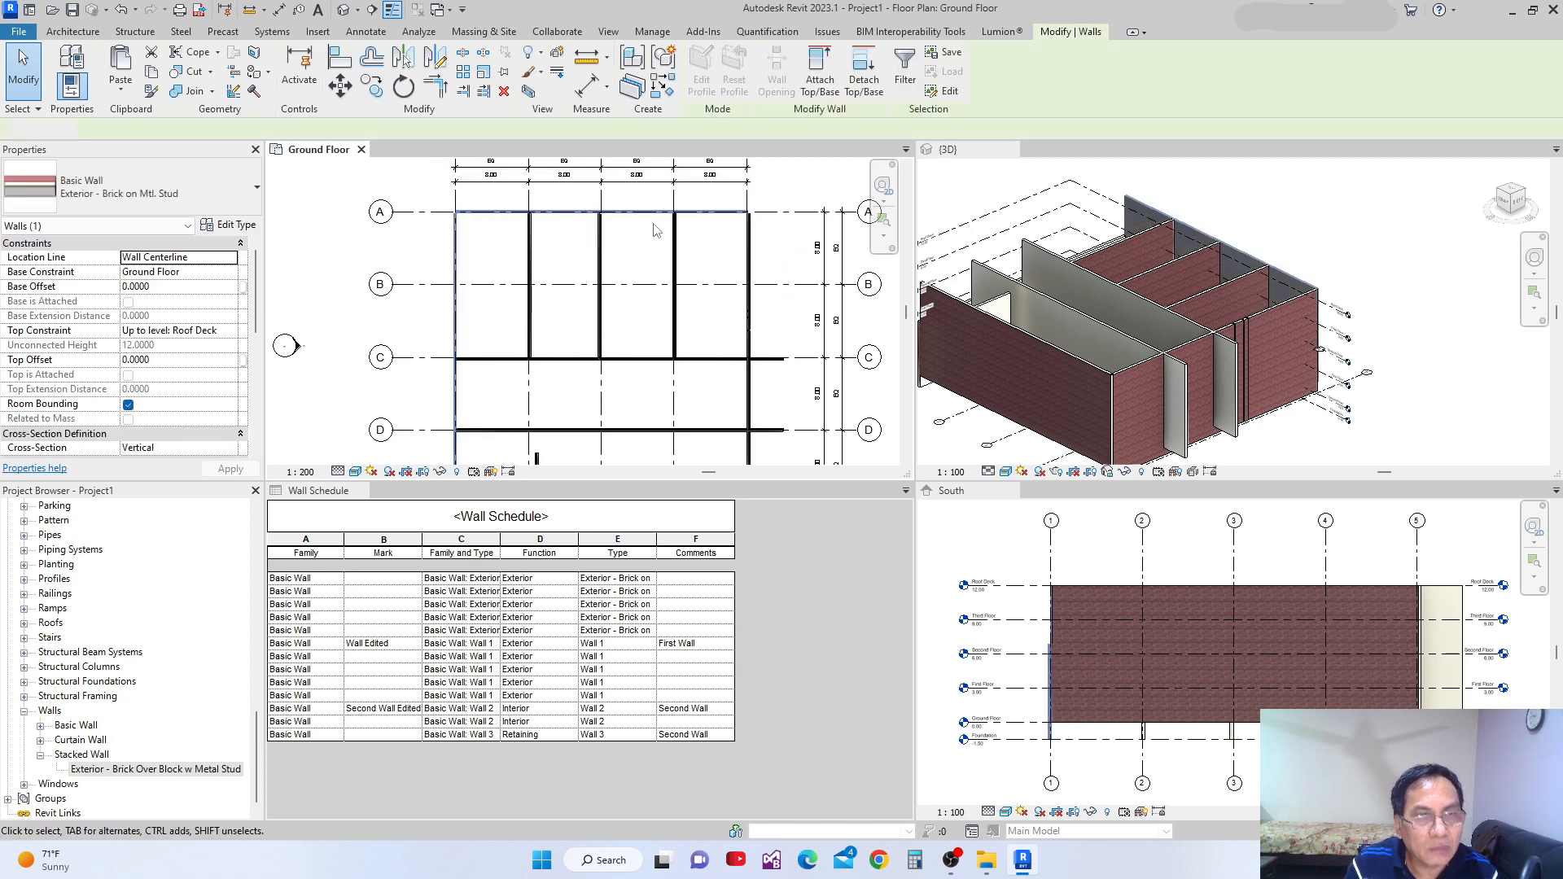
click(529, 92)
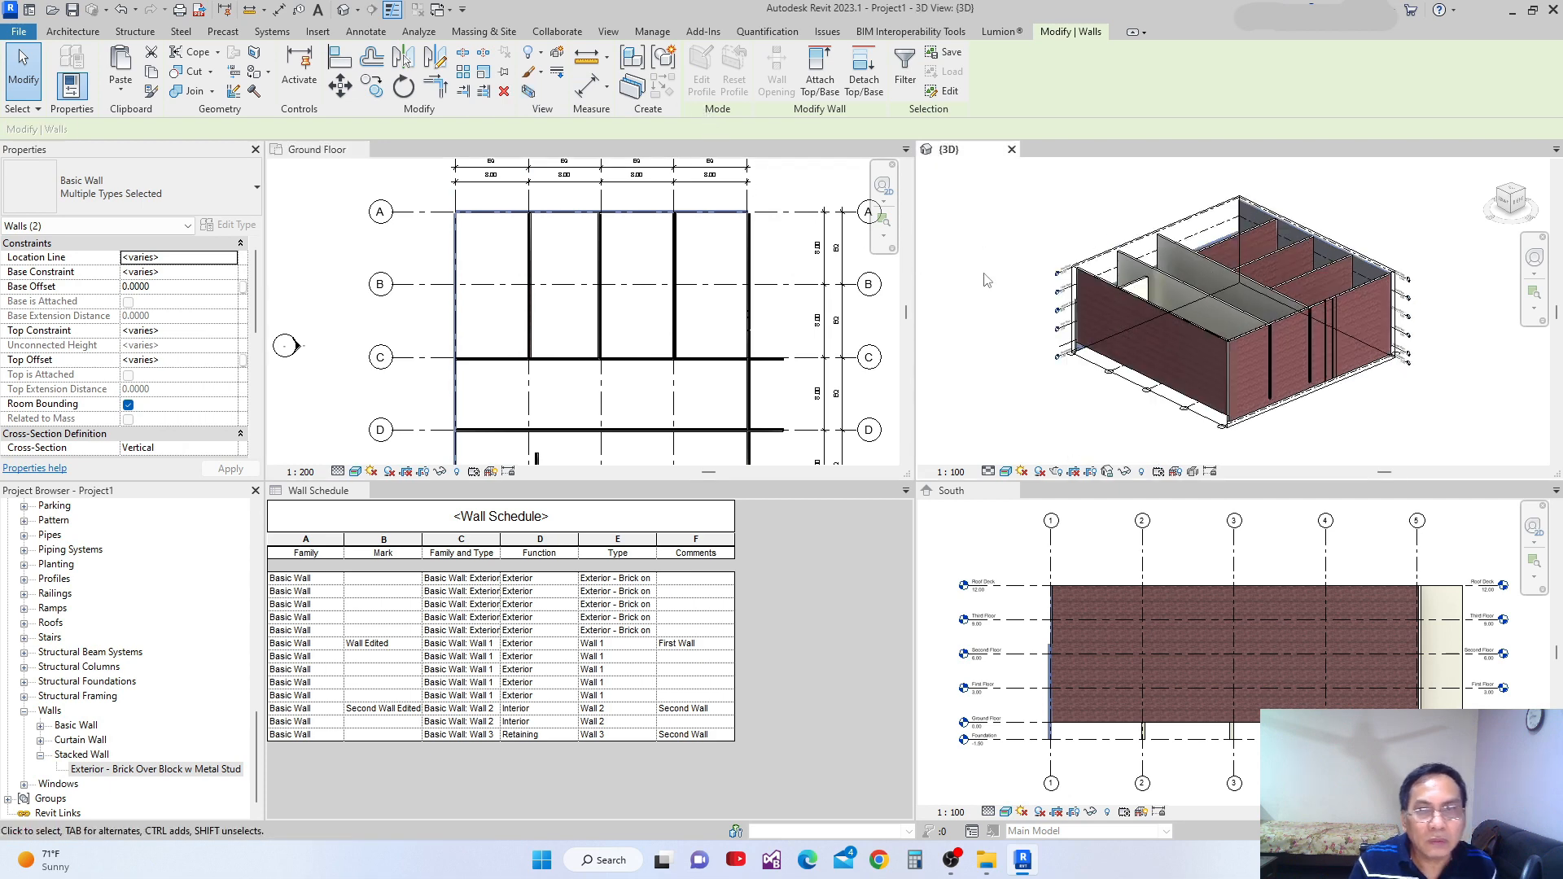
click(649, 289)
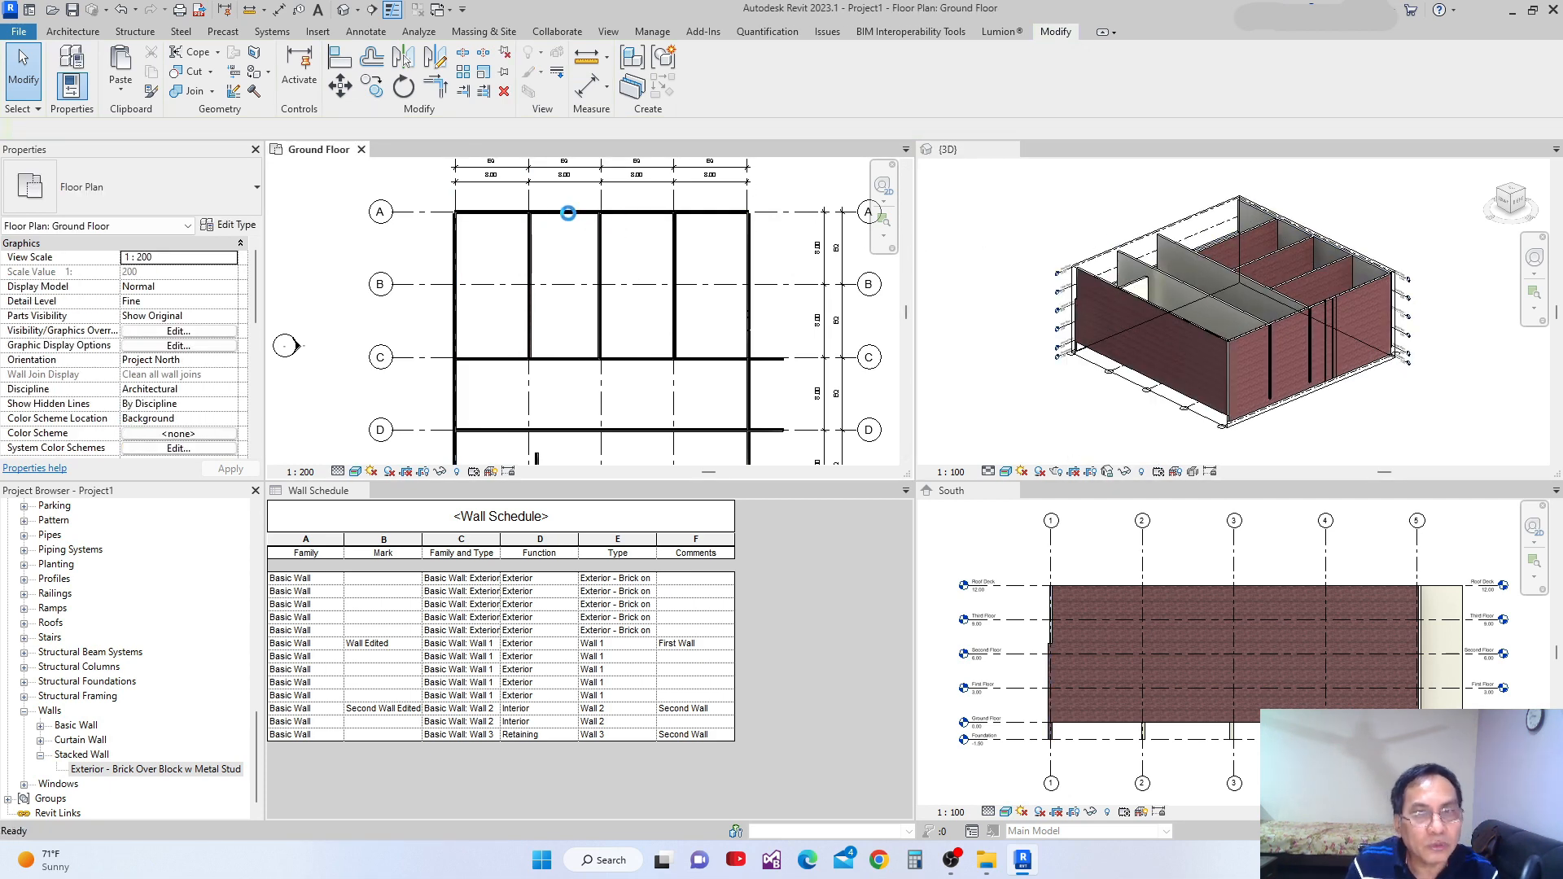
Isolate the grid A wall alone in the 3D view with a Selection Box
click(505, 213)
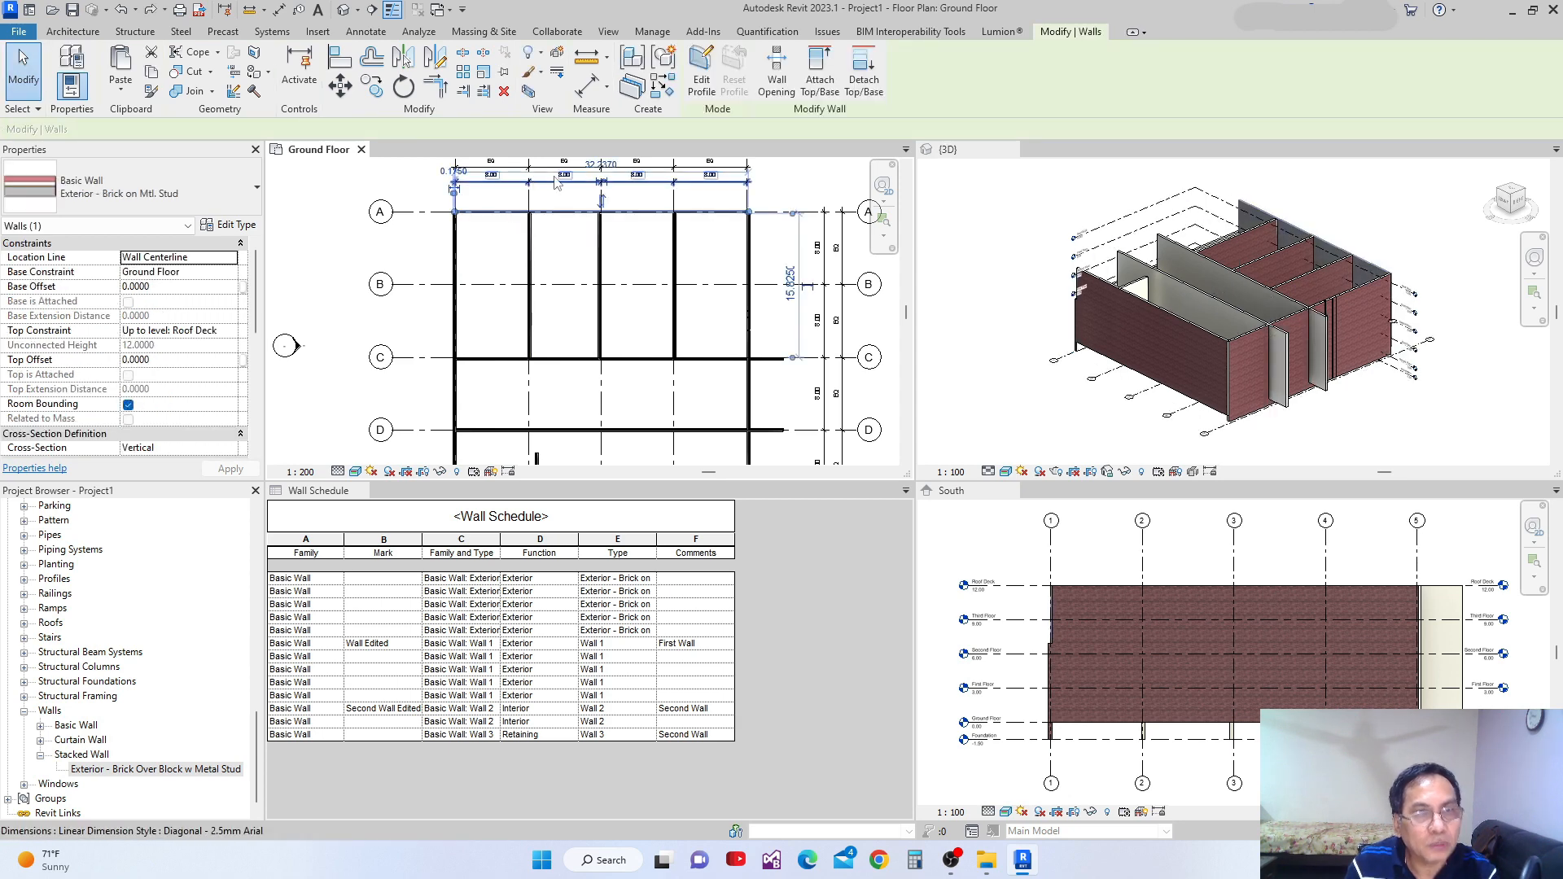
click(527, 93)
shift+middle_drag(1106, 362, 1174, 387)
key(Escape)
middle_drag(1224, 316, 1179, 386)
Show the section box's controls and examine the isolated grid A wall from several sides in the 3D view
click(1157, 318)
scroll(1256, 338, down, 2)
scroll(1202, 323, up, 2)
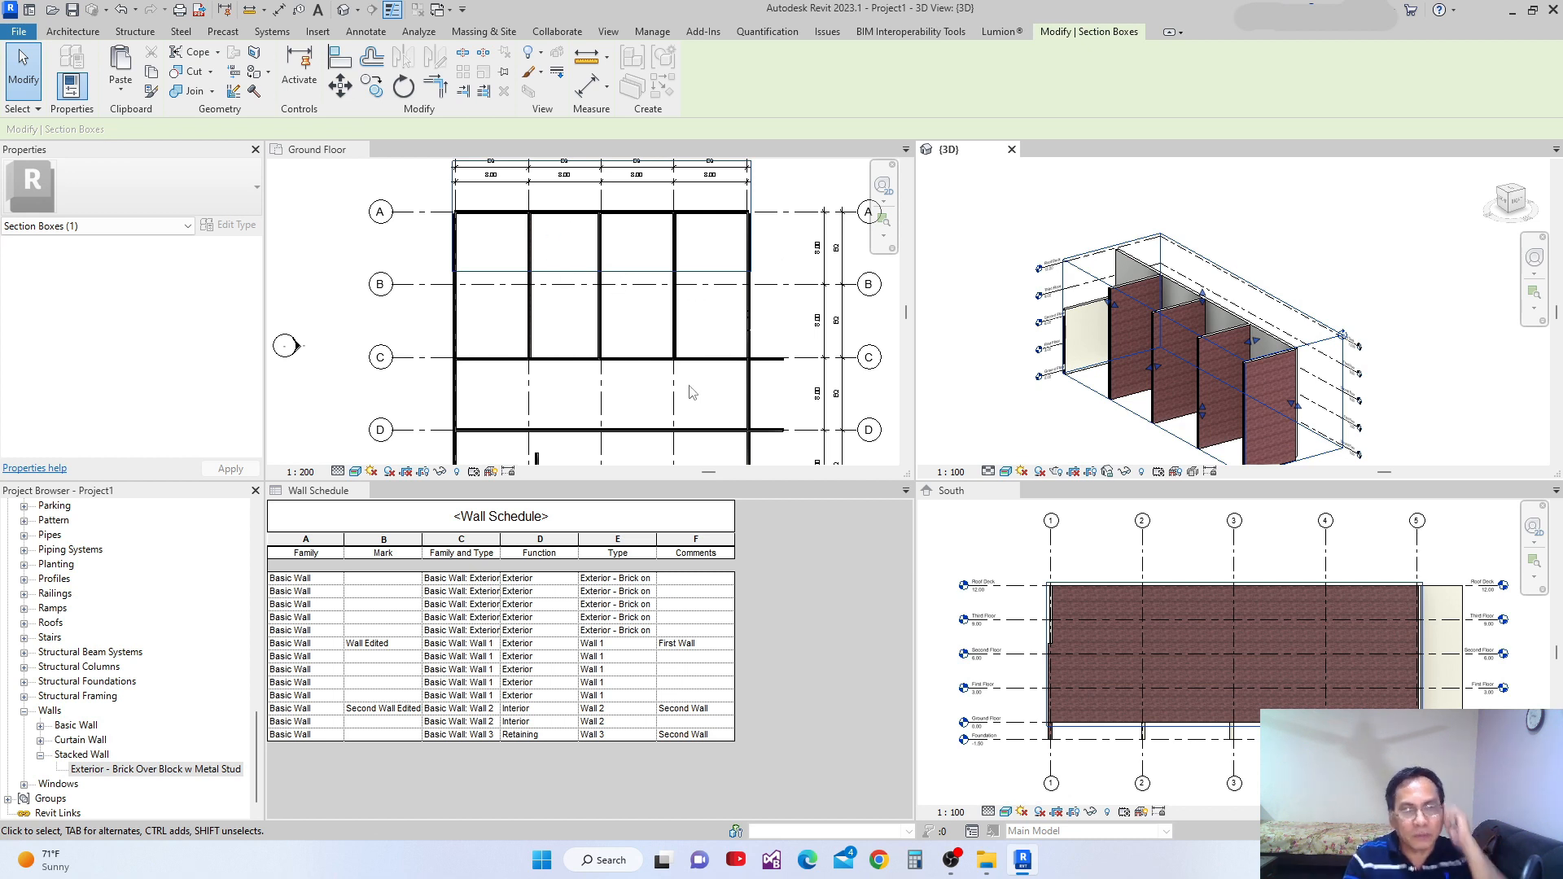
click(1000, 367)
scroll(1000, 367, down, 3)
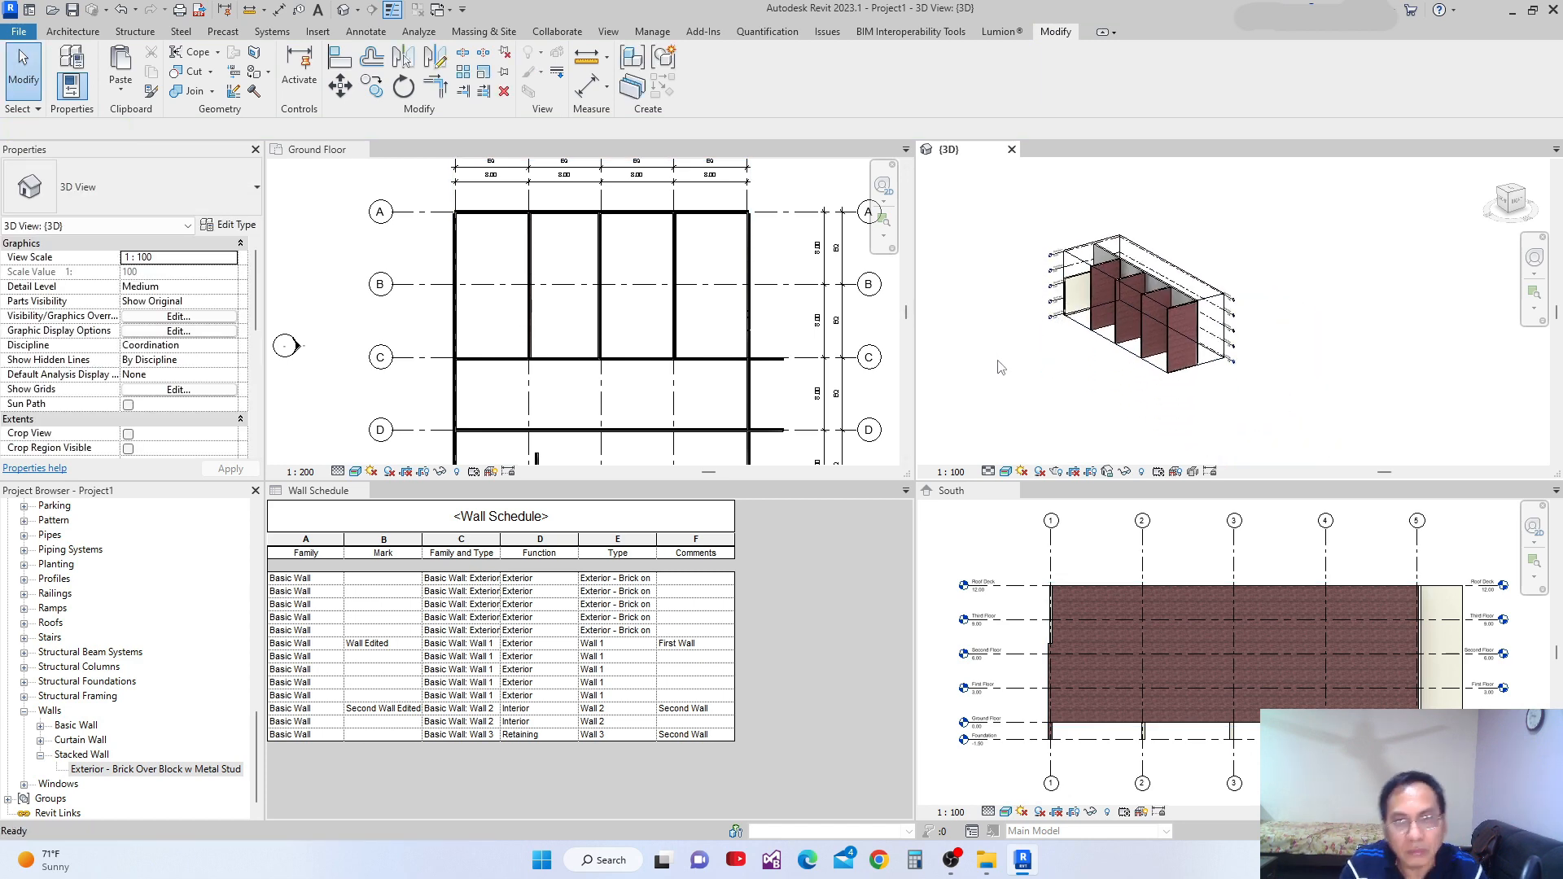
scroll(999, 363, up, 4)
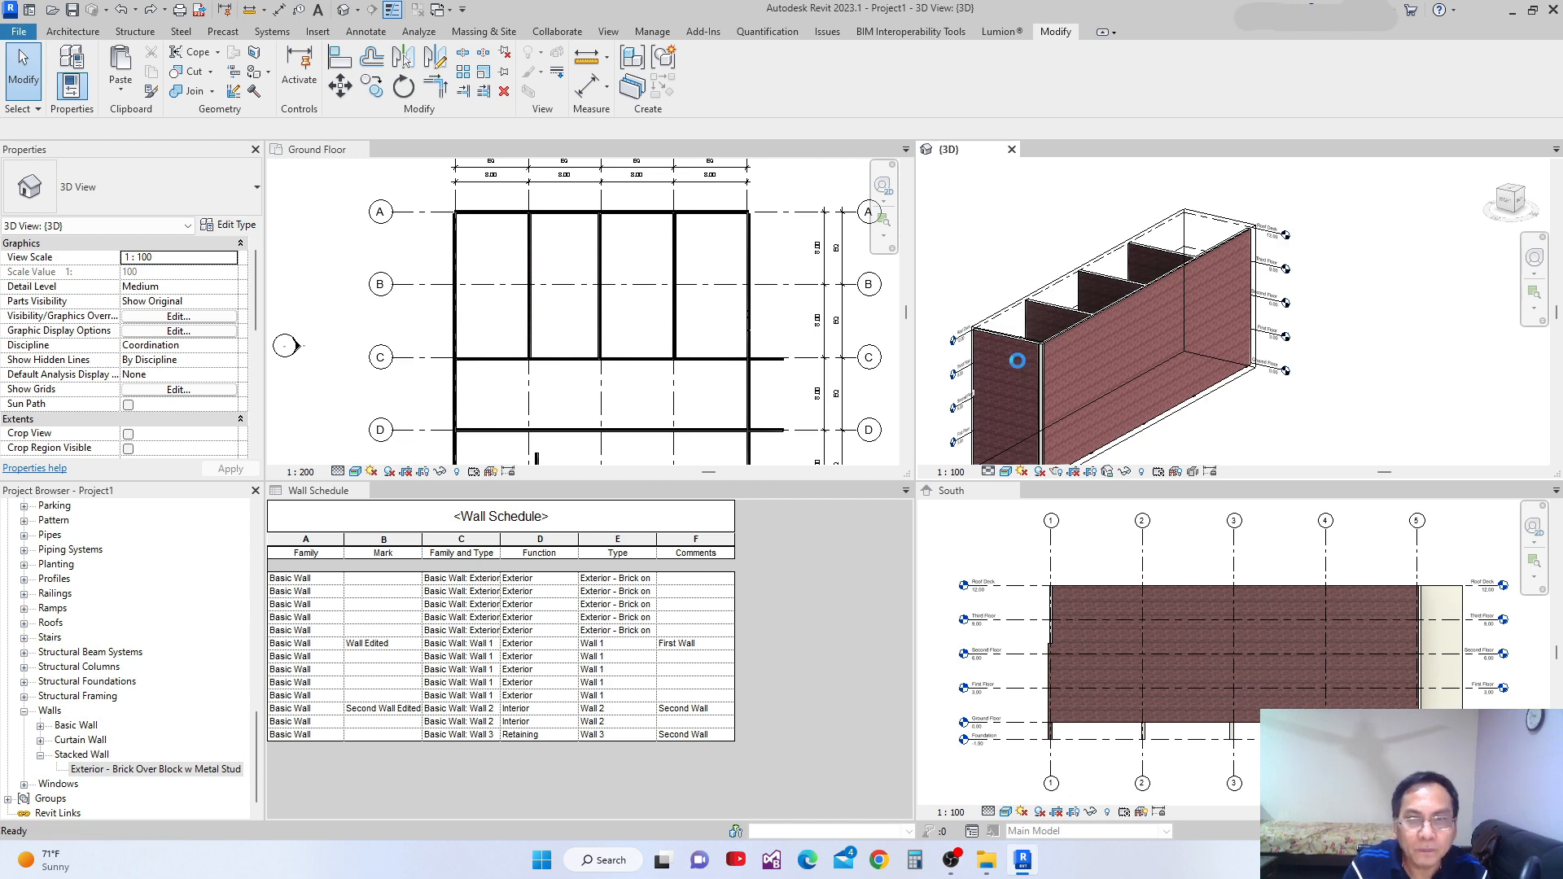
shift+middle_drag(1018, 360, 1021, 368)
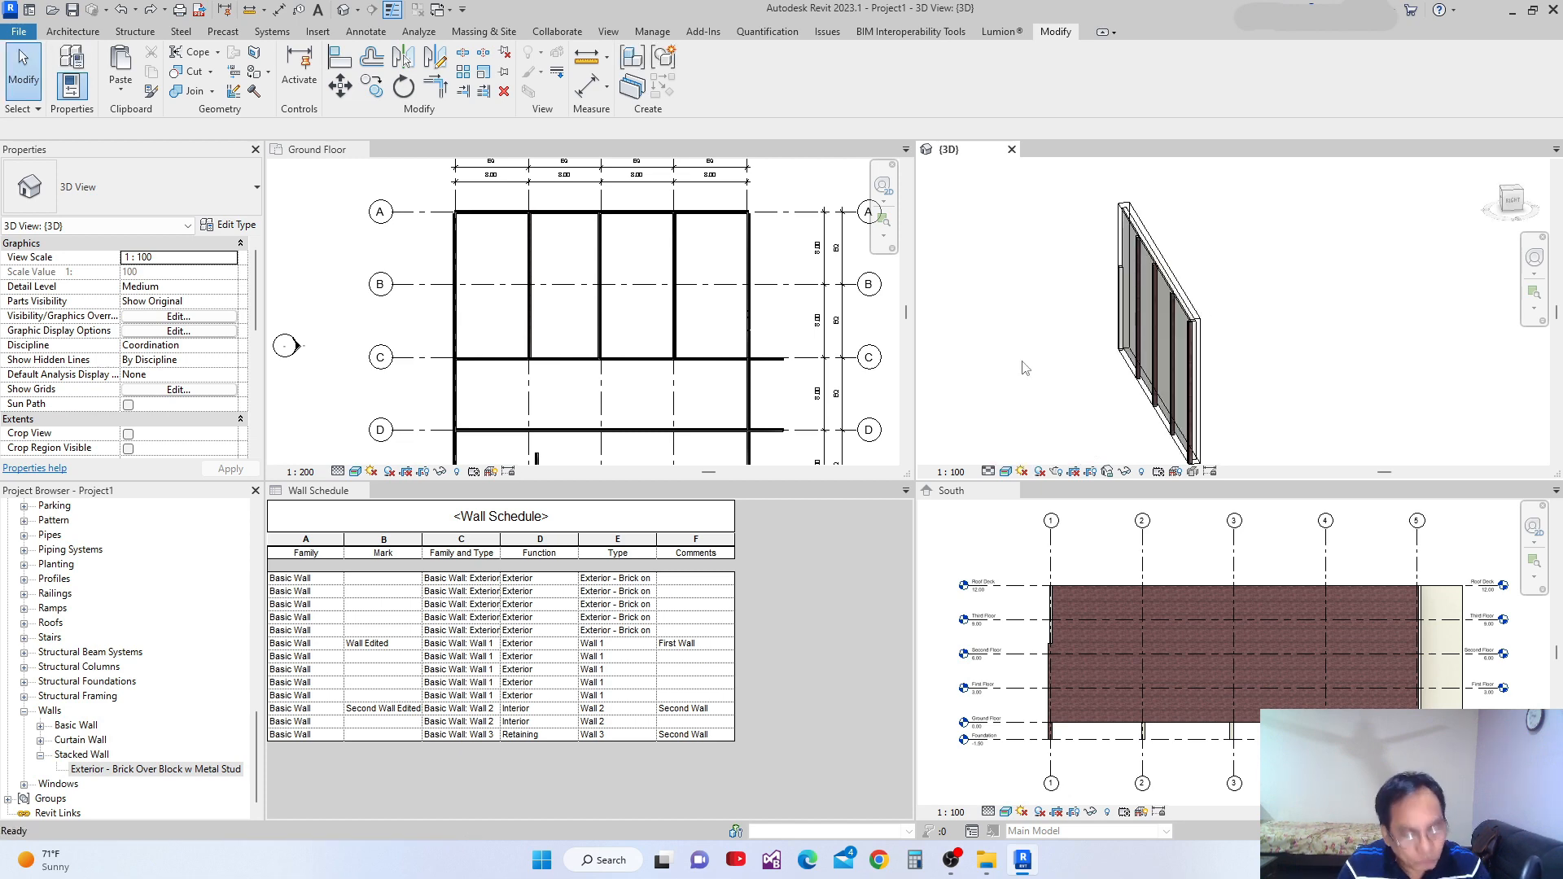
shift+middle_drag(1025, 368, 994, 281)
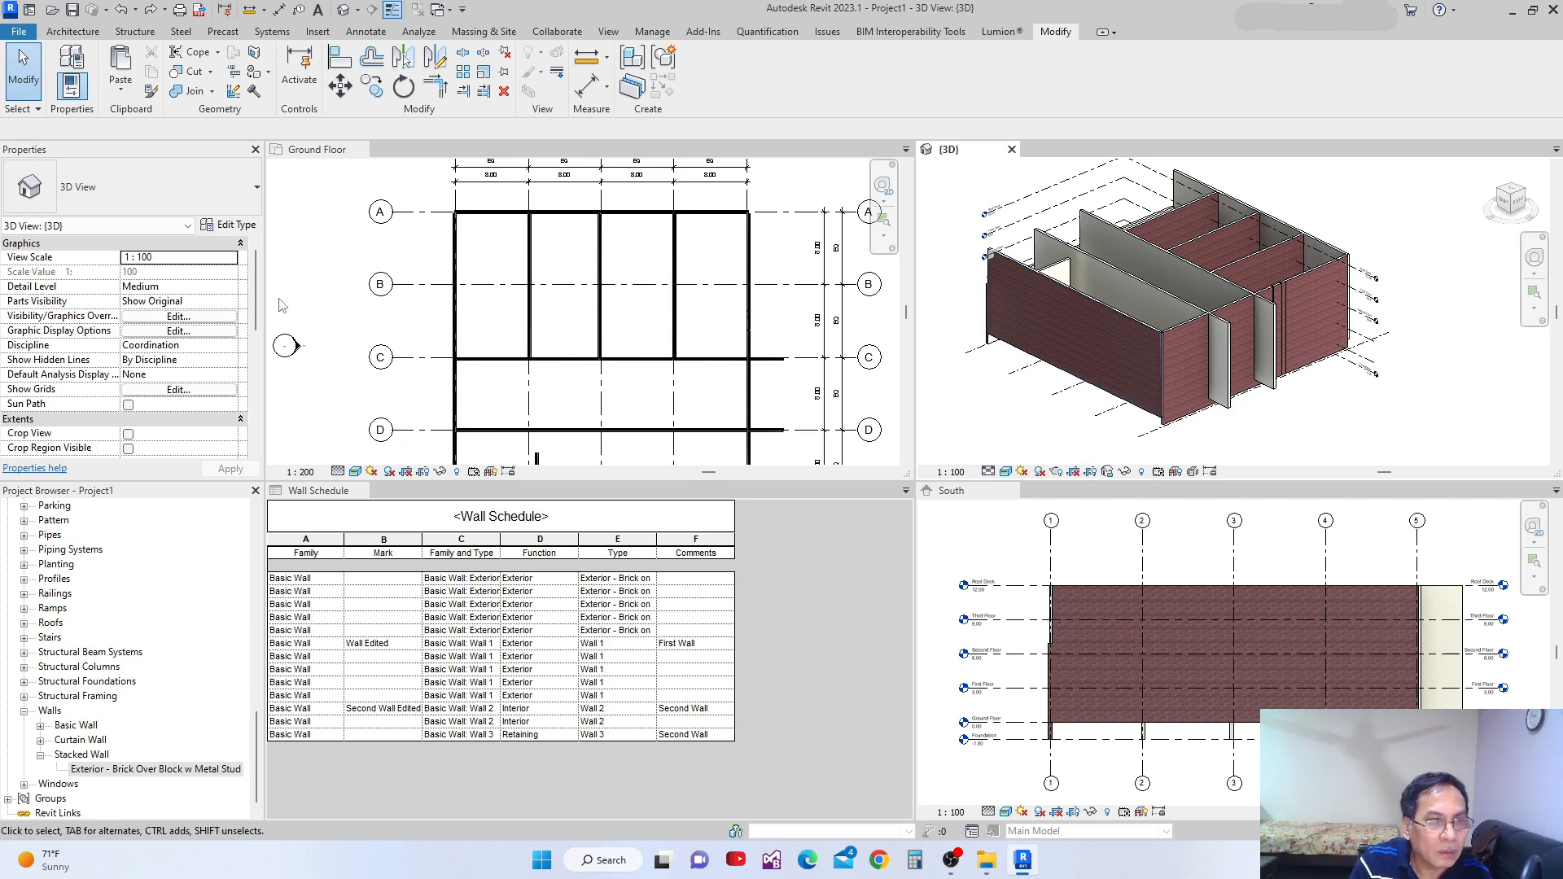
Turn on the Section Box property of the 3D view and select the box surrounding the building
drag(250, 300, 250, 384)
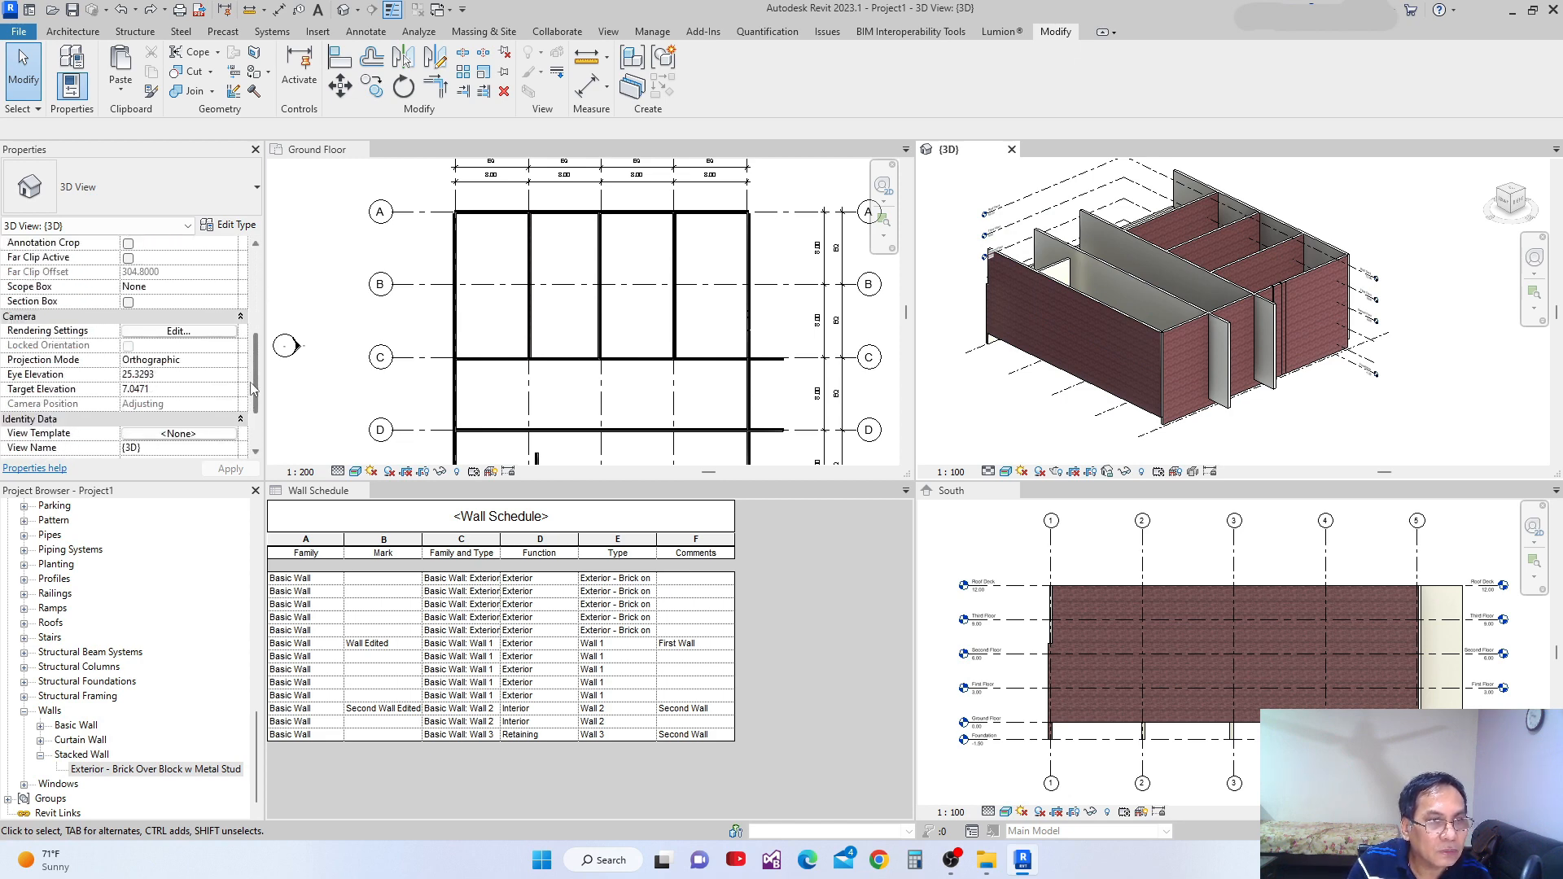
click(128, 302)
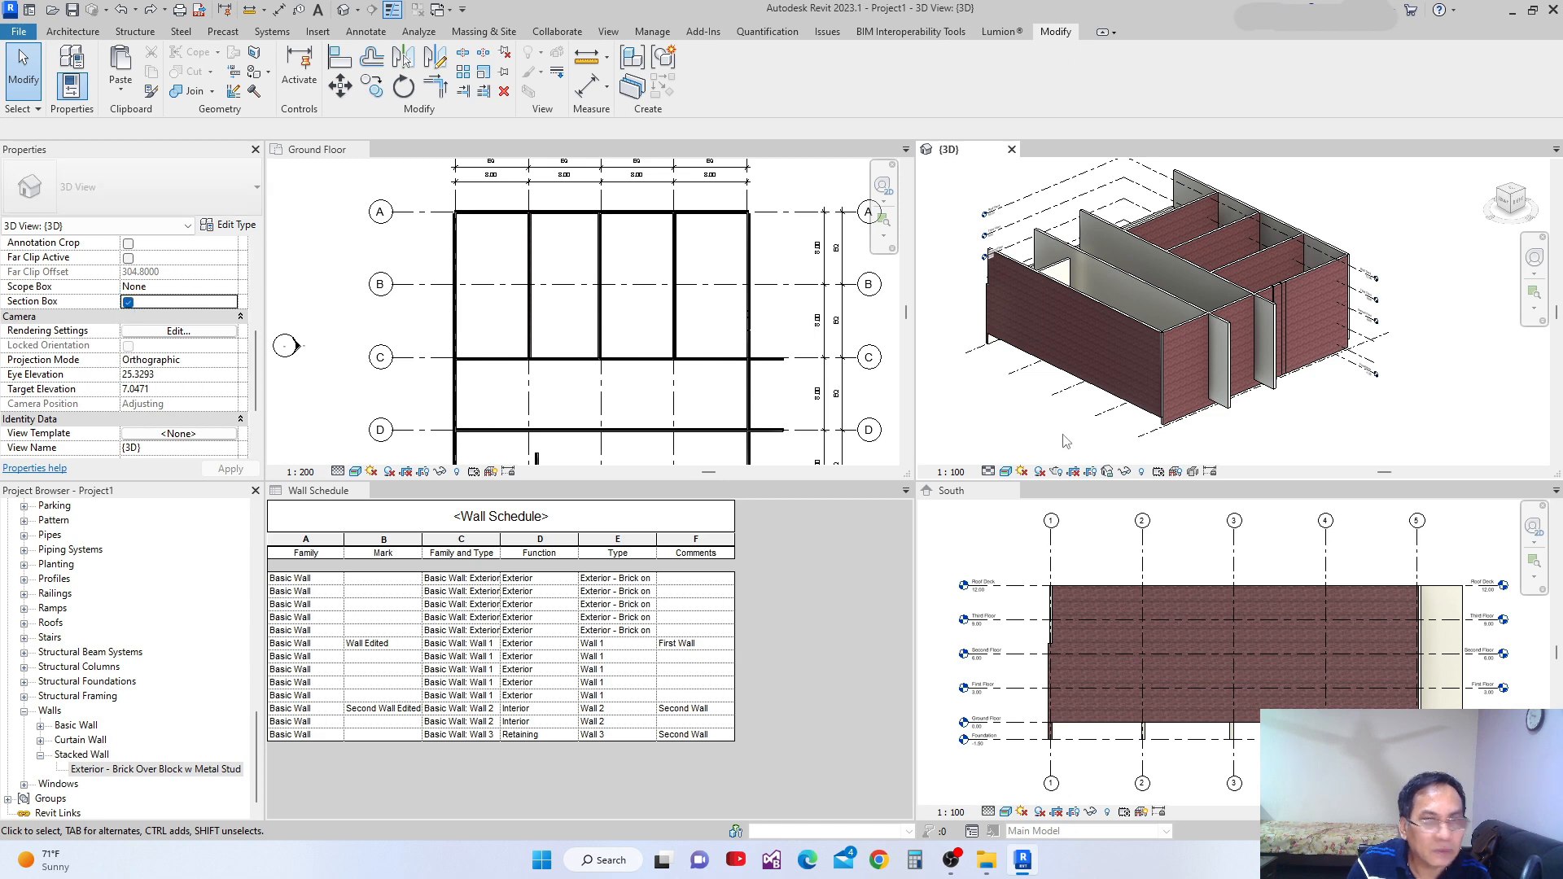
scroll(1041, 411, down, 3)
mouse_move(1041, 412)
shift+middle_down()
mouse_move(1059, 419)
mouse_move(1028, 420)
mouse_move(1120, 436)
mouse_move(1060, 390)
shift+middle_up()
click(1033, 271)
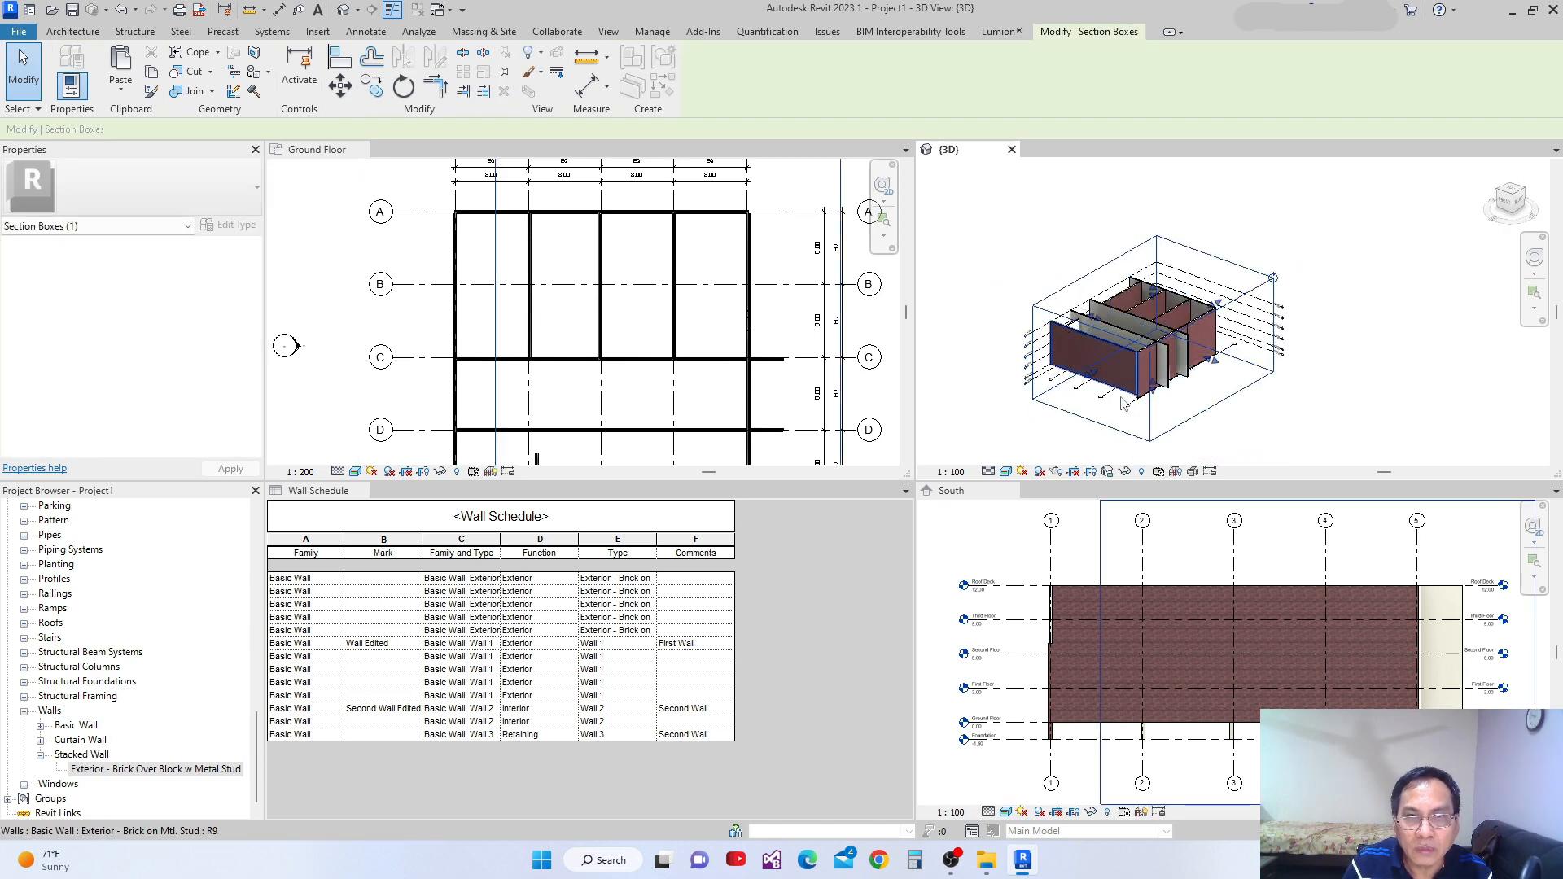
Pull the section box's east side in to between grids 4 and 5 and lower its top to about the Second Floor level
drag(1215, 305, 1206, 359)
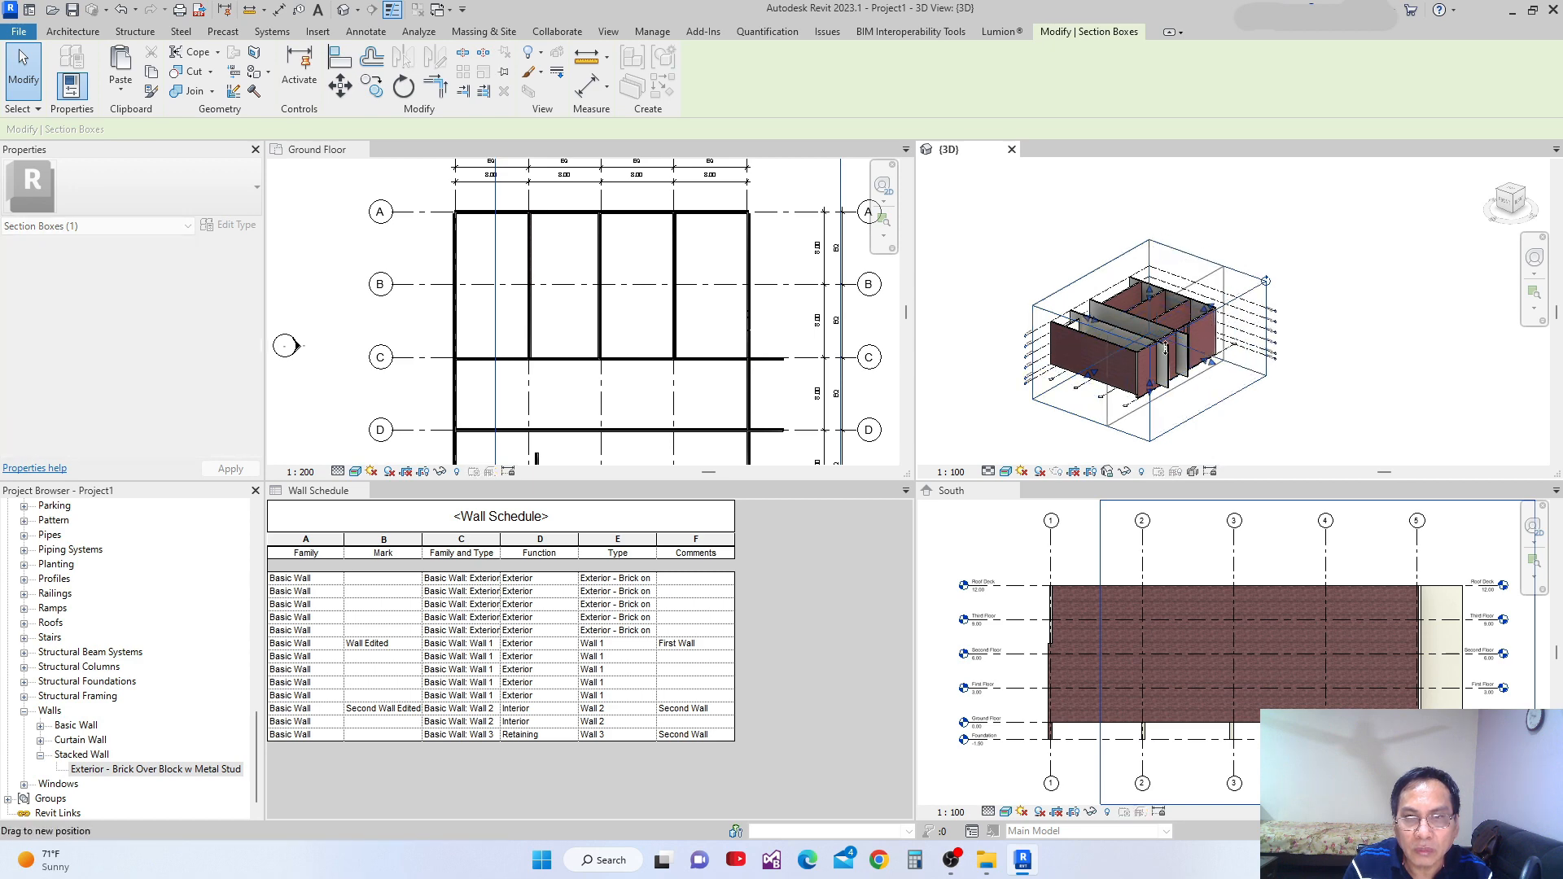
scroll(1208, 364, up, 2)
drag(1108, 246, 1109, 318)
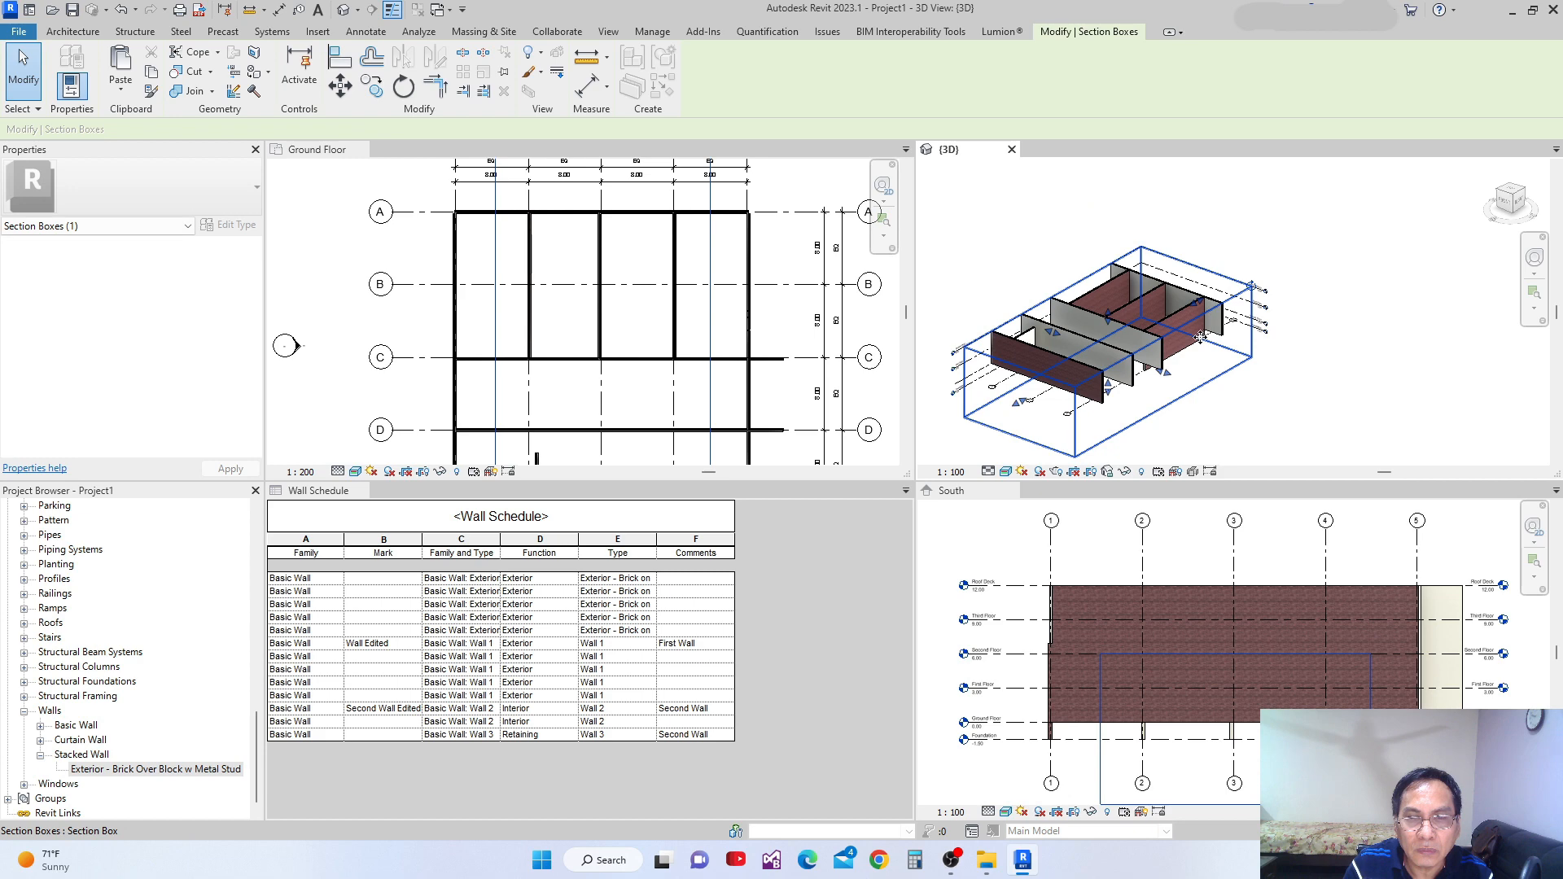
middle_drag(1130, 416, 1126, 374)
click(1115, 556)
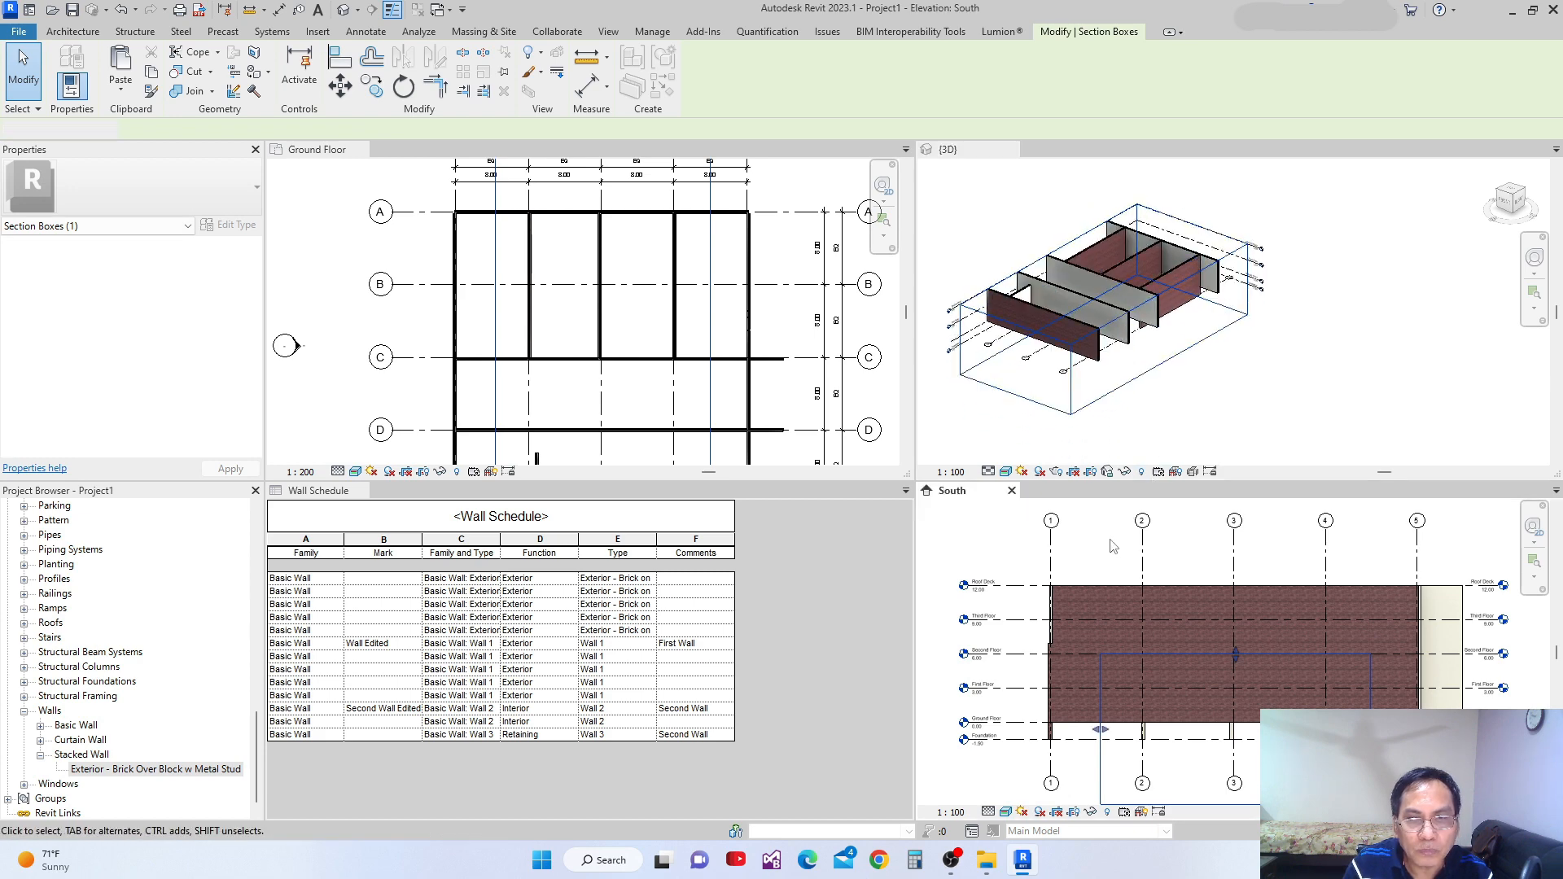
key(Escape)
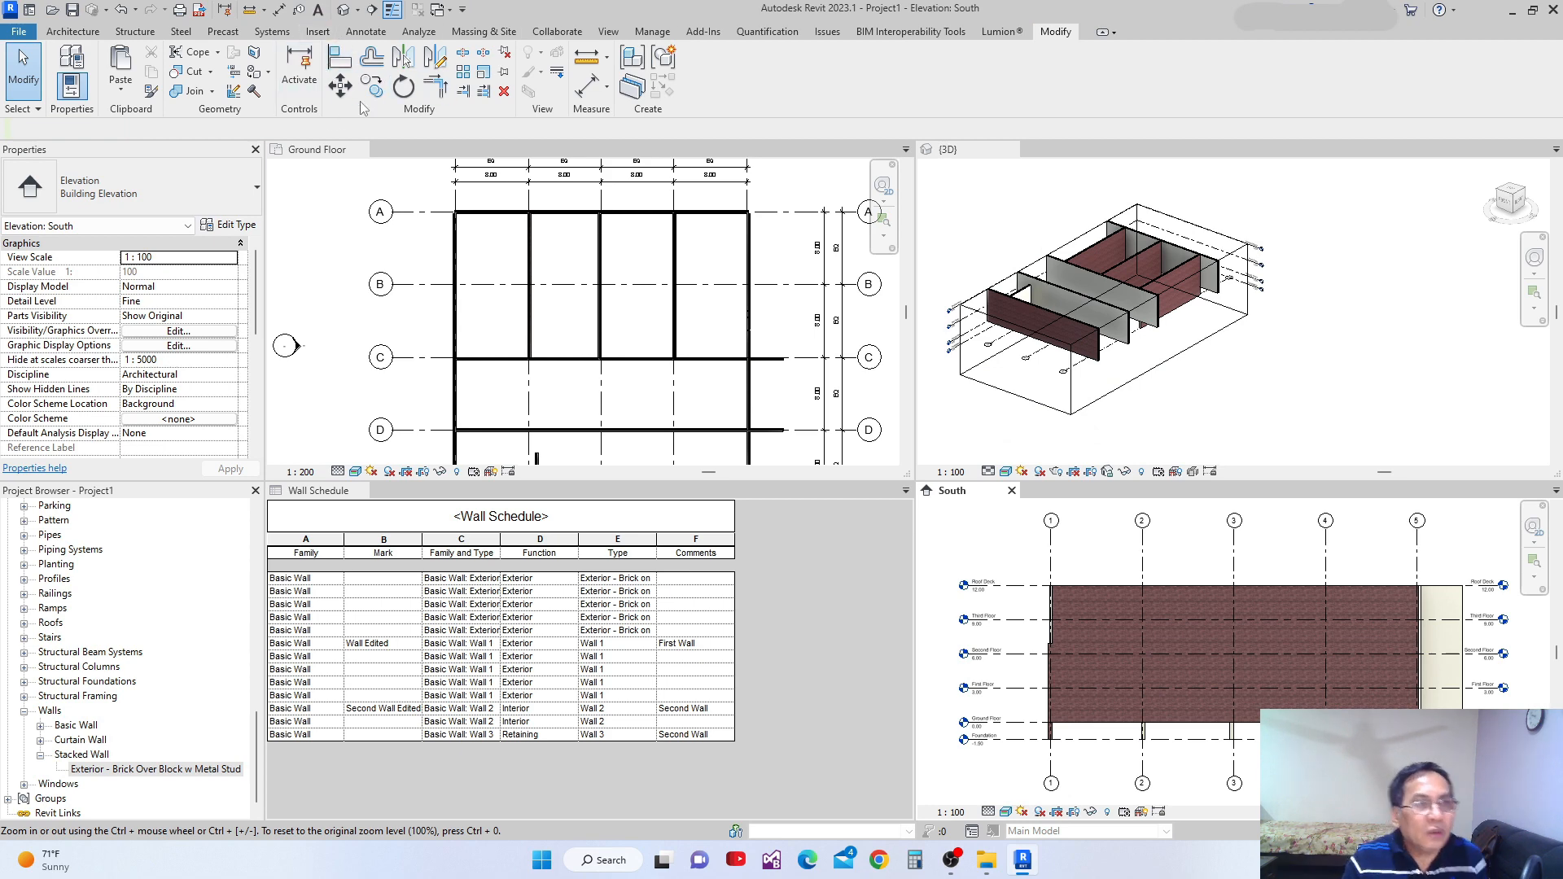
Paint the exterior face of the grid E wall with the Carpet material in the 3D view
click(255, 89)
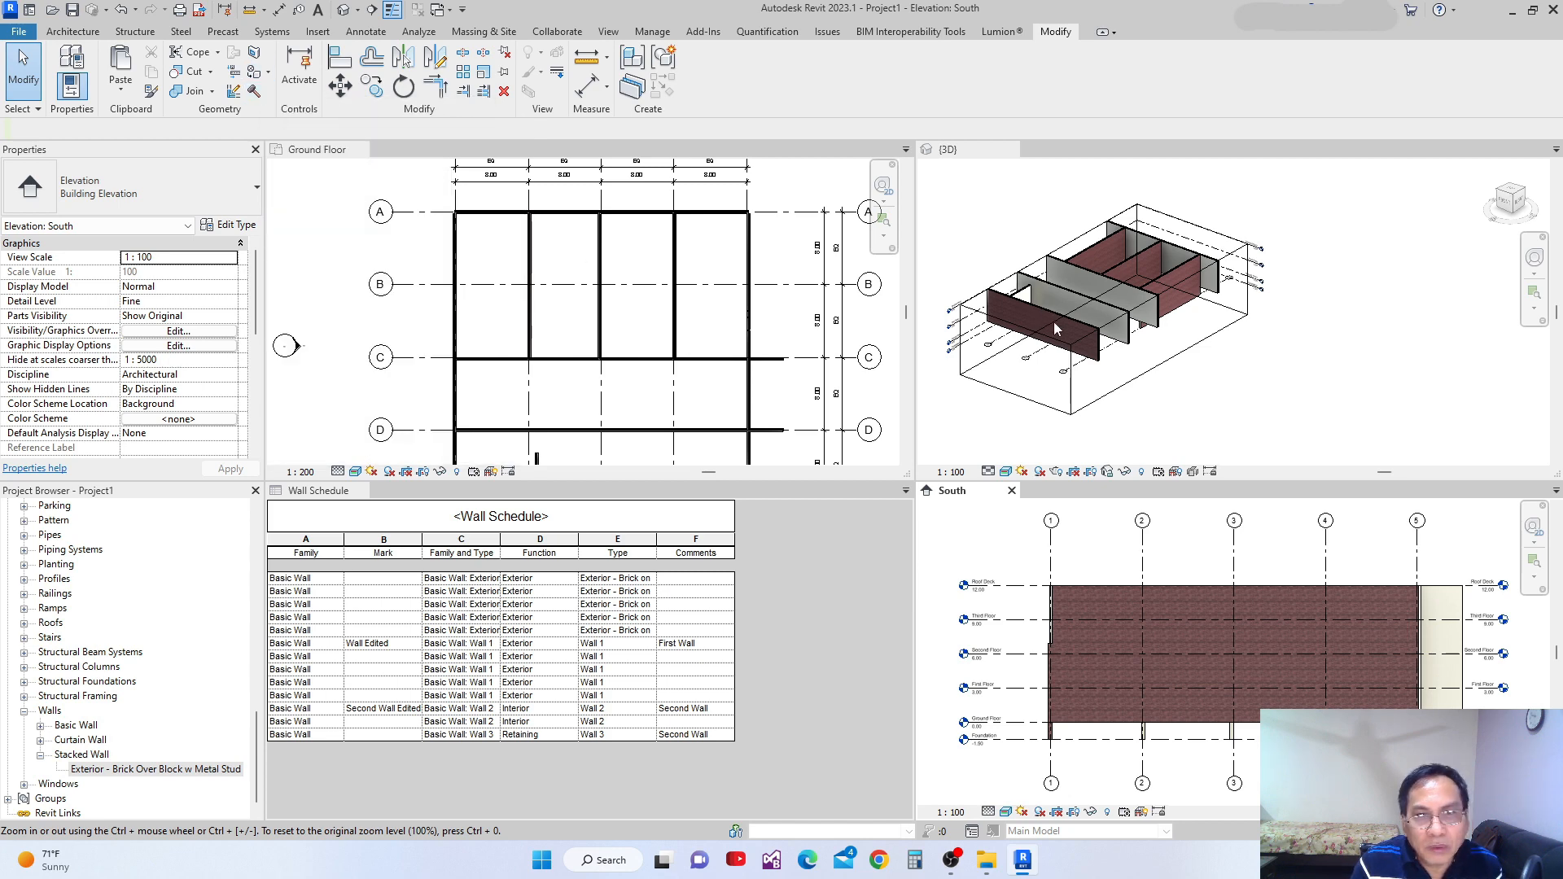
scroll(1056, 328, up, 6)
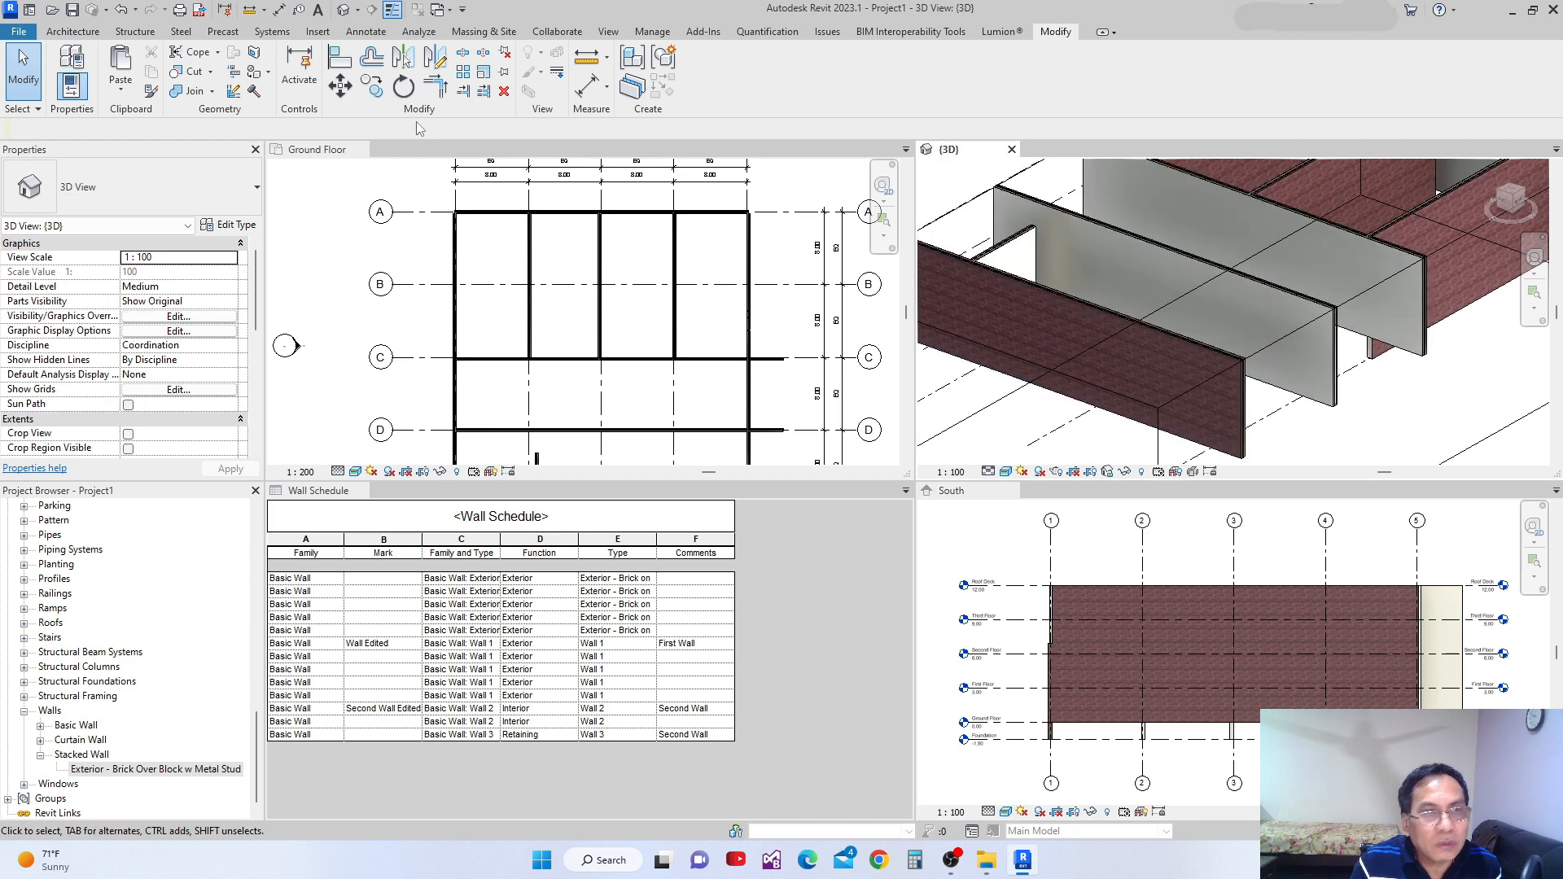
click(249, 73)
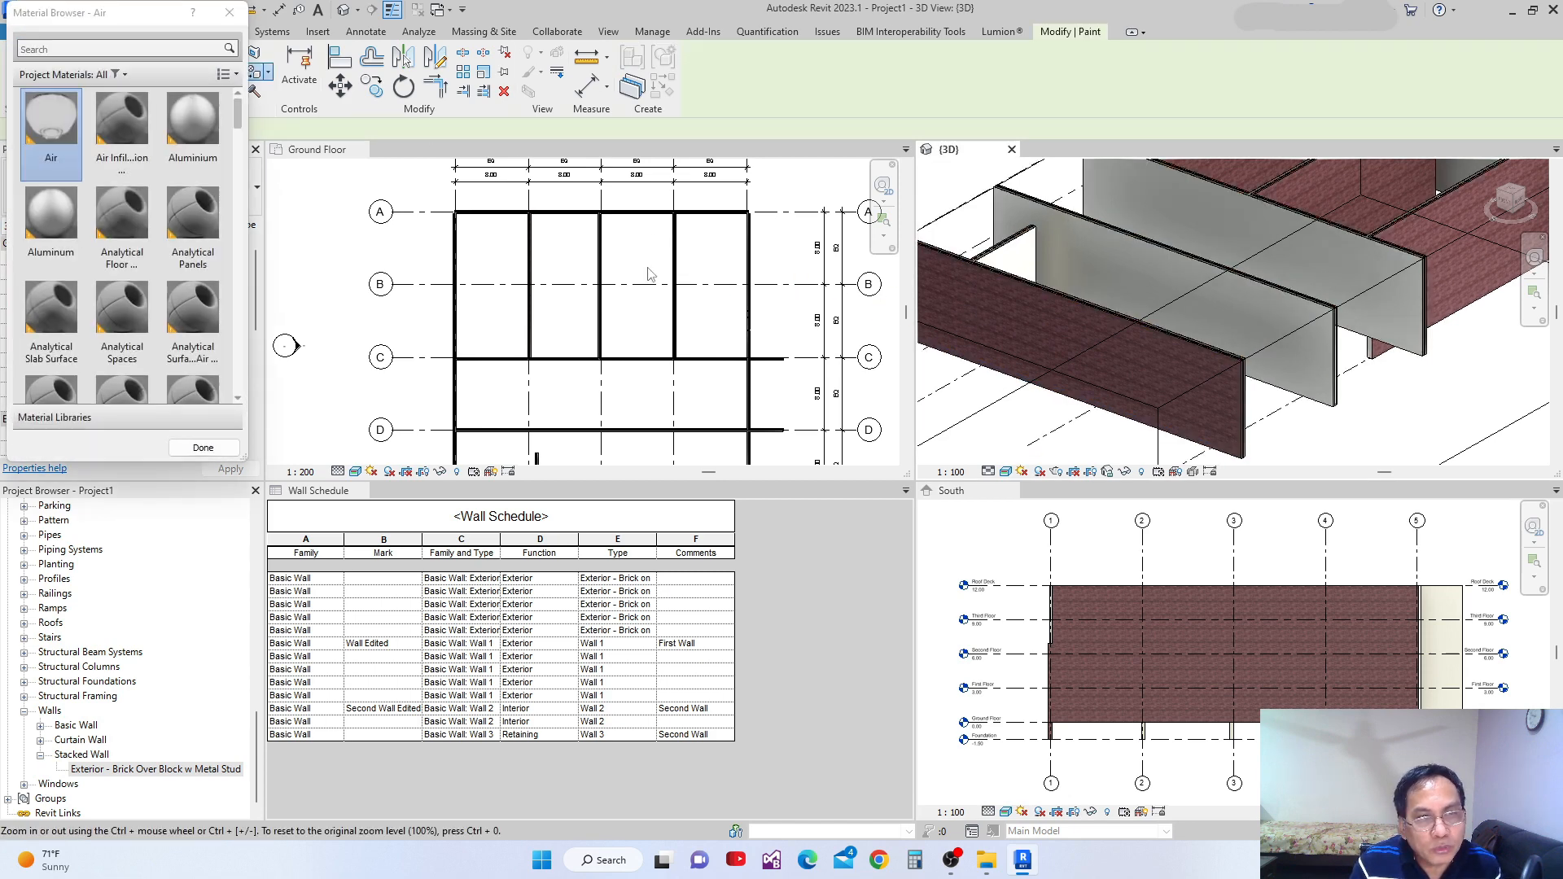
drag(235, 119, 234, 193)
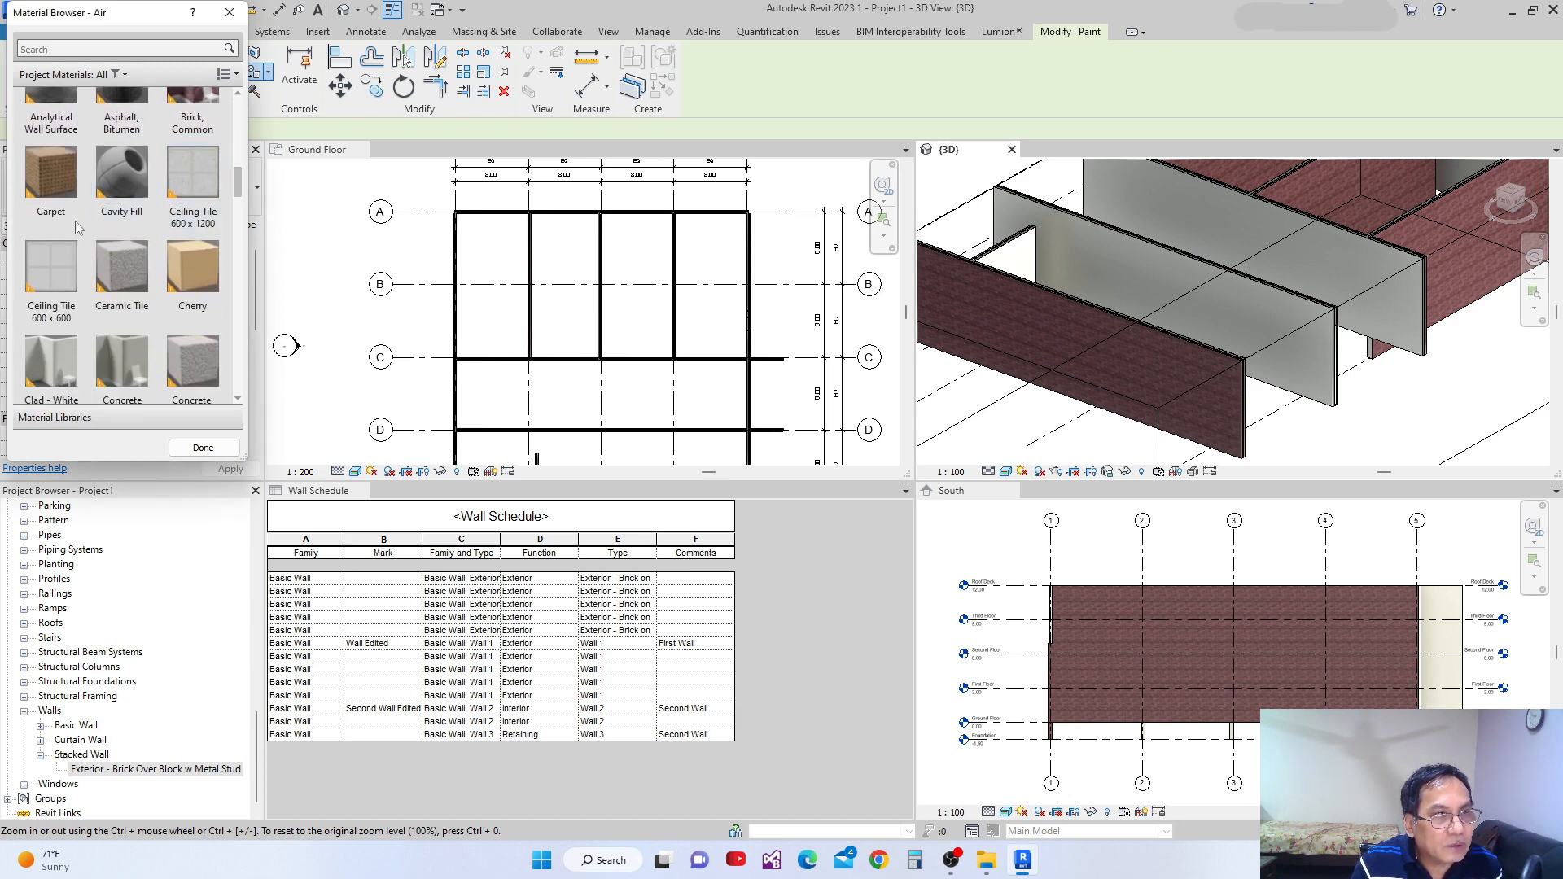
click(50, 173)
click(1095, 367)
scroll(1164, 391, up, 2)
middle_drag(1188, 383, 1230, 372)
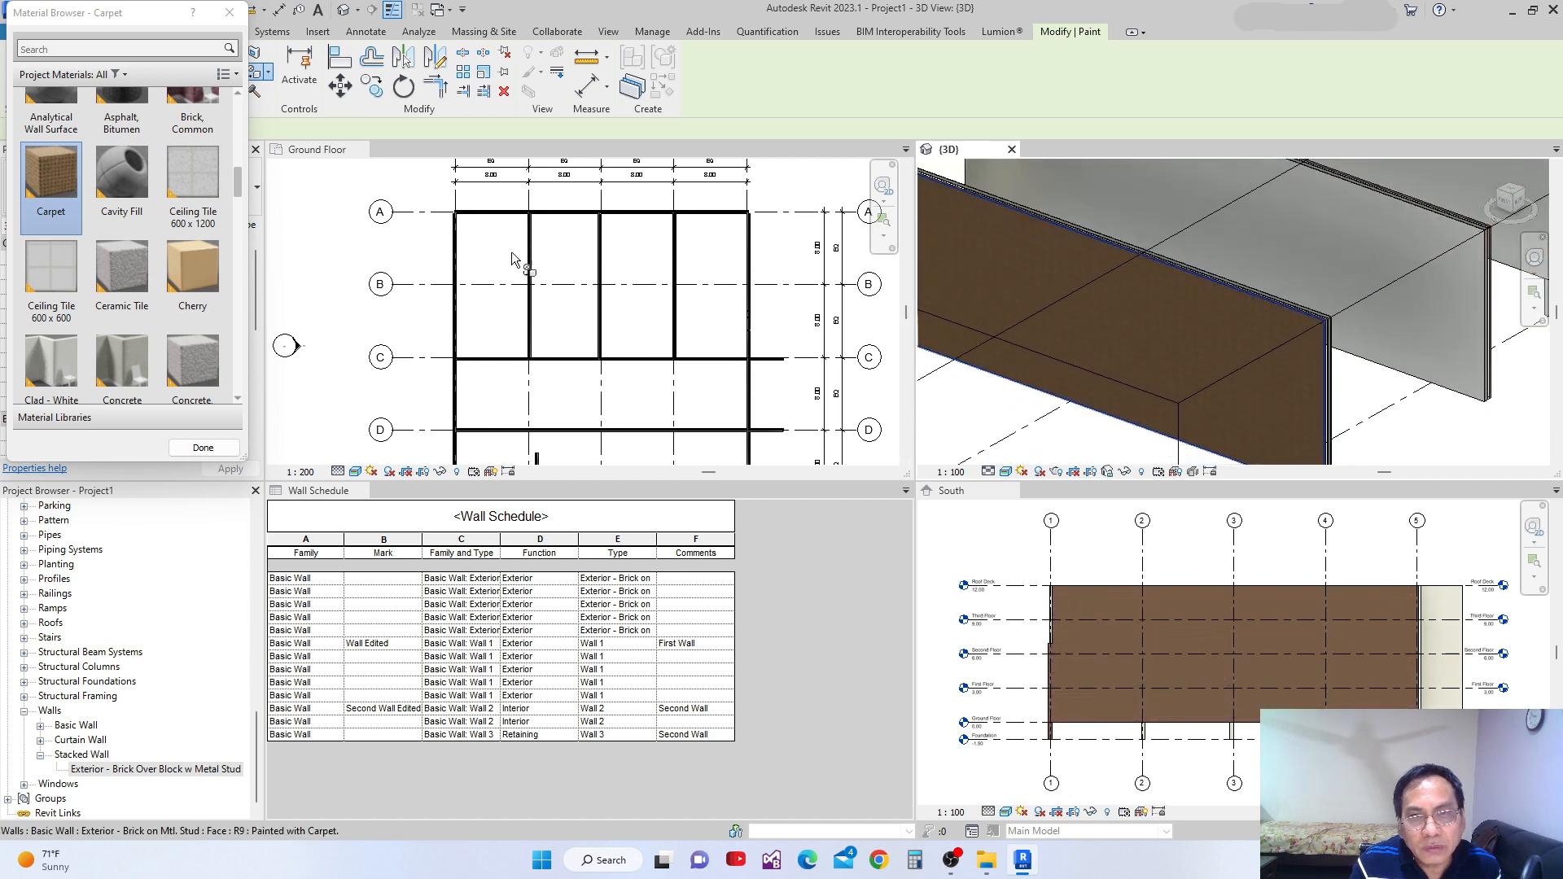
click(203, 447)
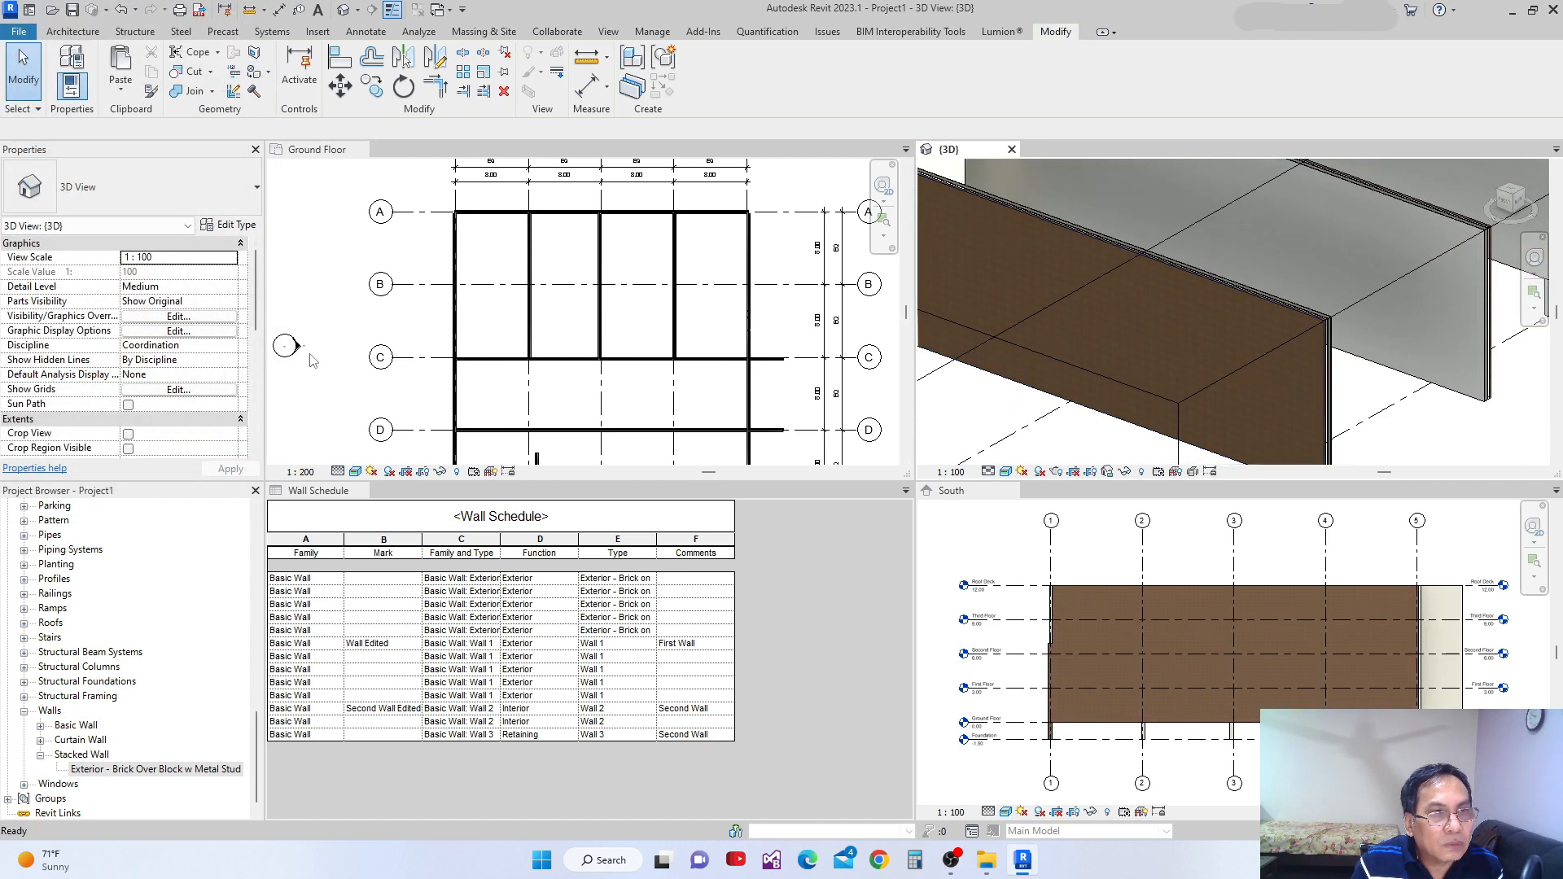
Split the carpet-painted face of the grid E wall with a rectangular region between grids 3 and 4 near the First Floor level
click(340, 295)
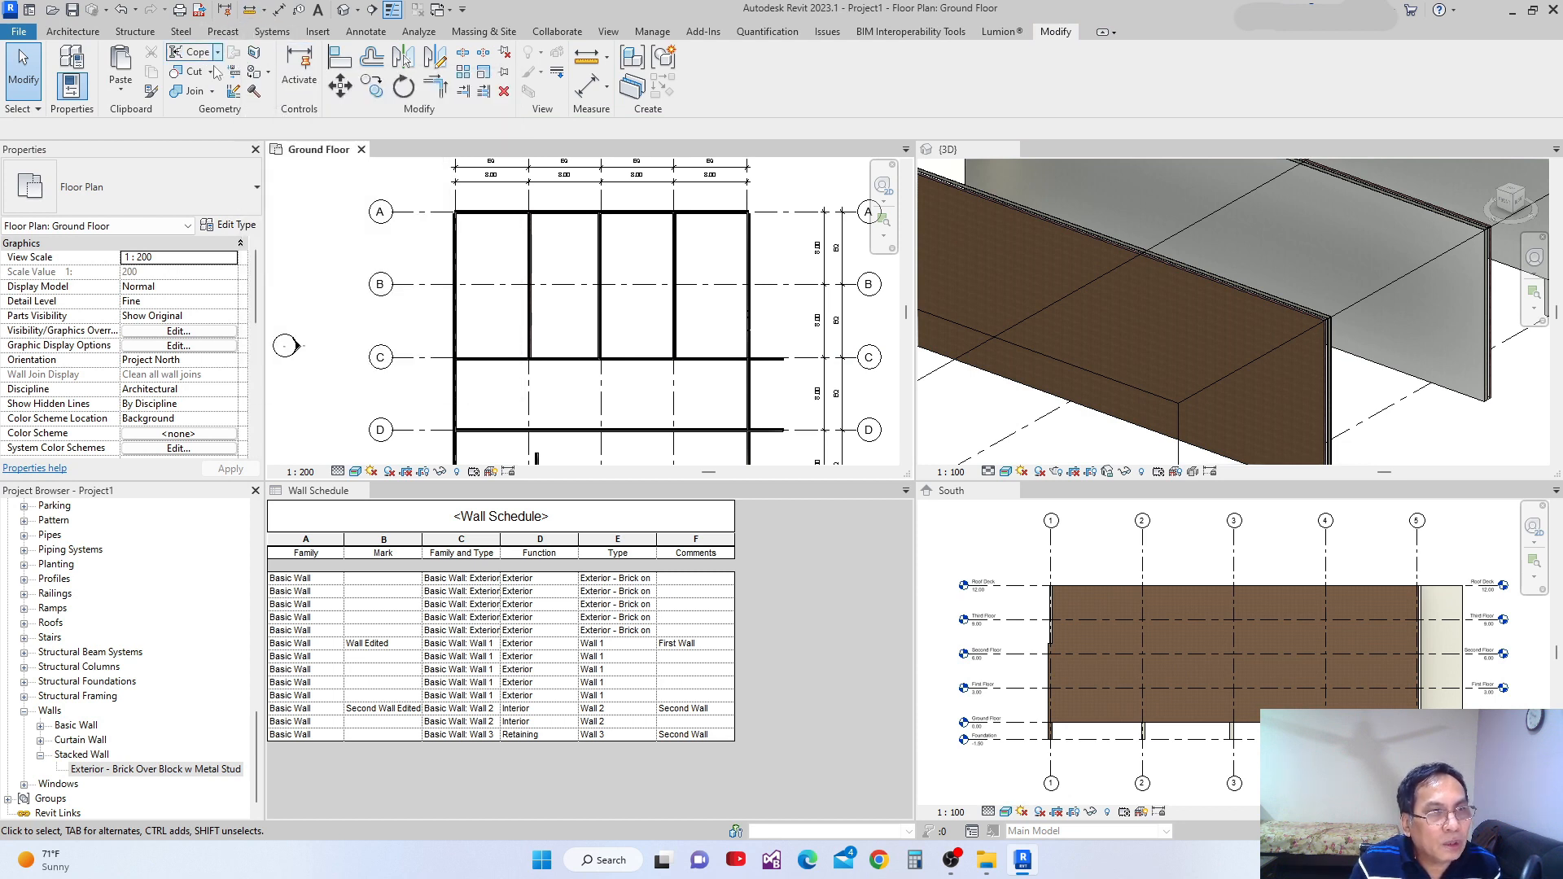
click(255, 53)
scroll(989, 311, up, 3)
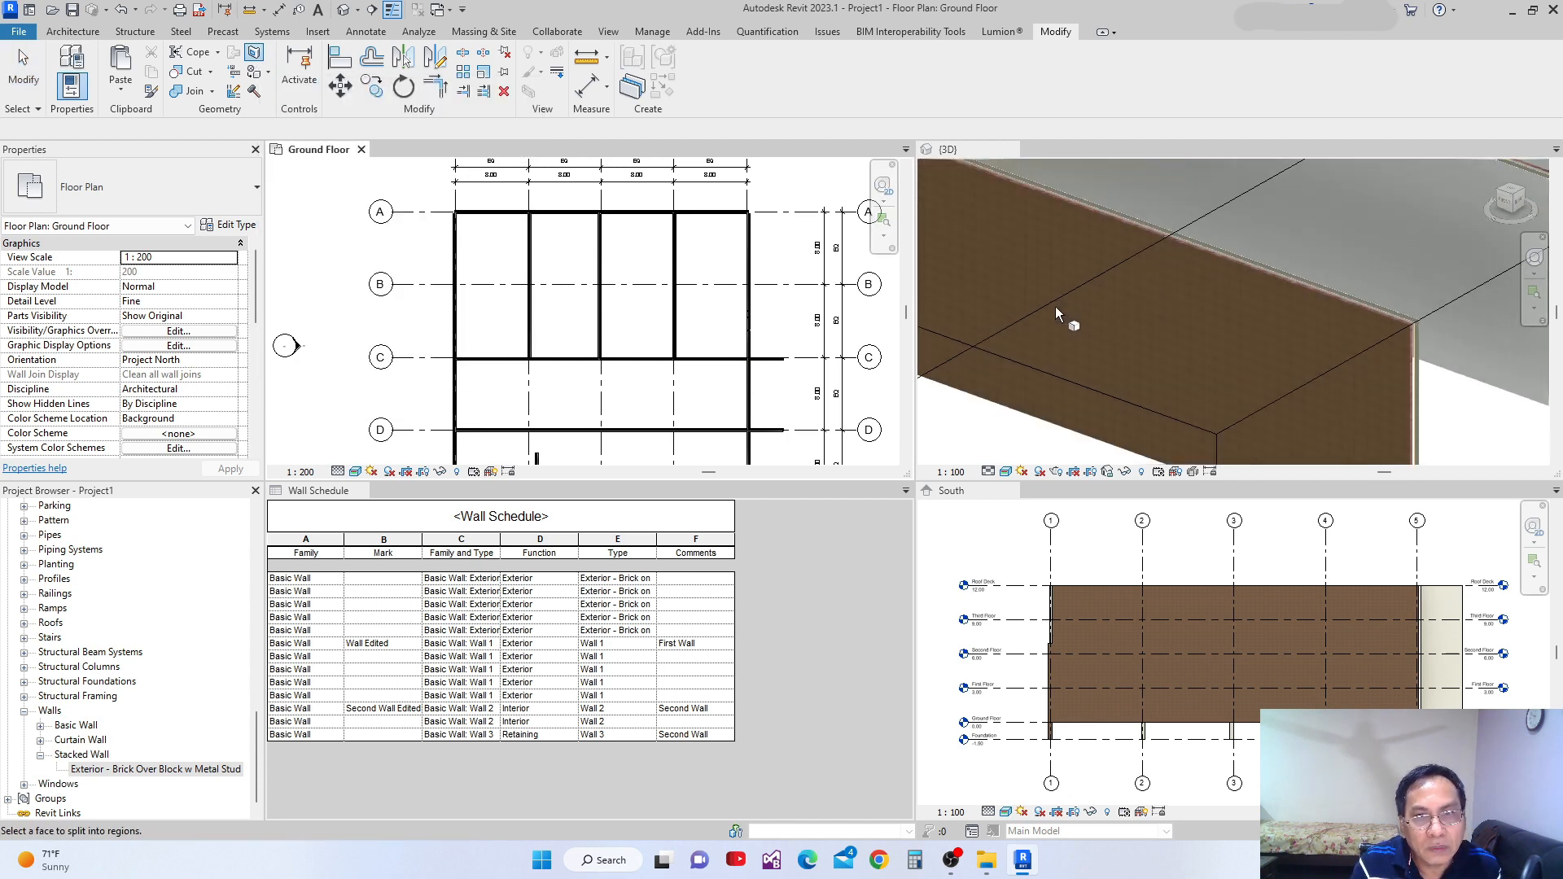
click(1056, 306)
click(1033, 262)
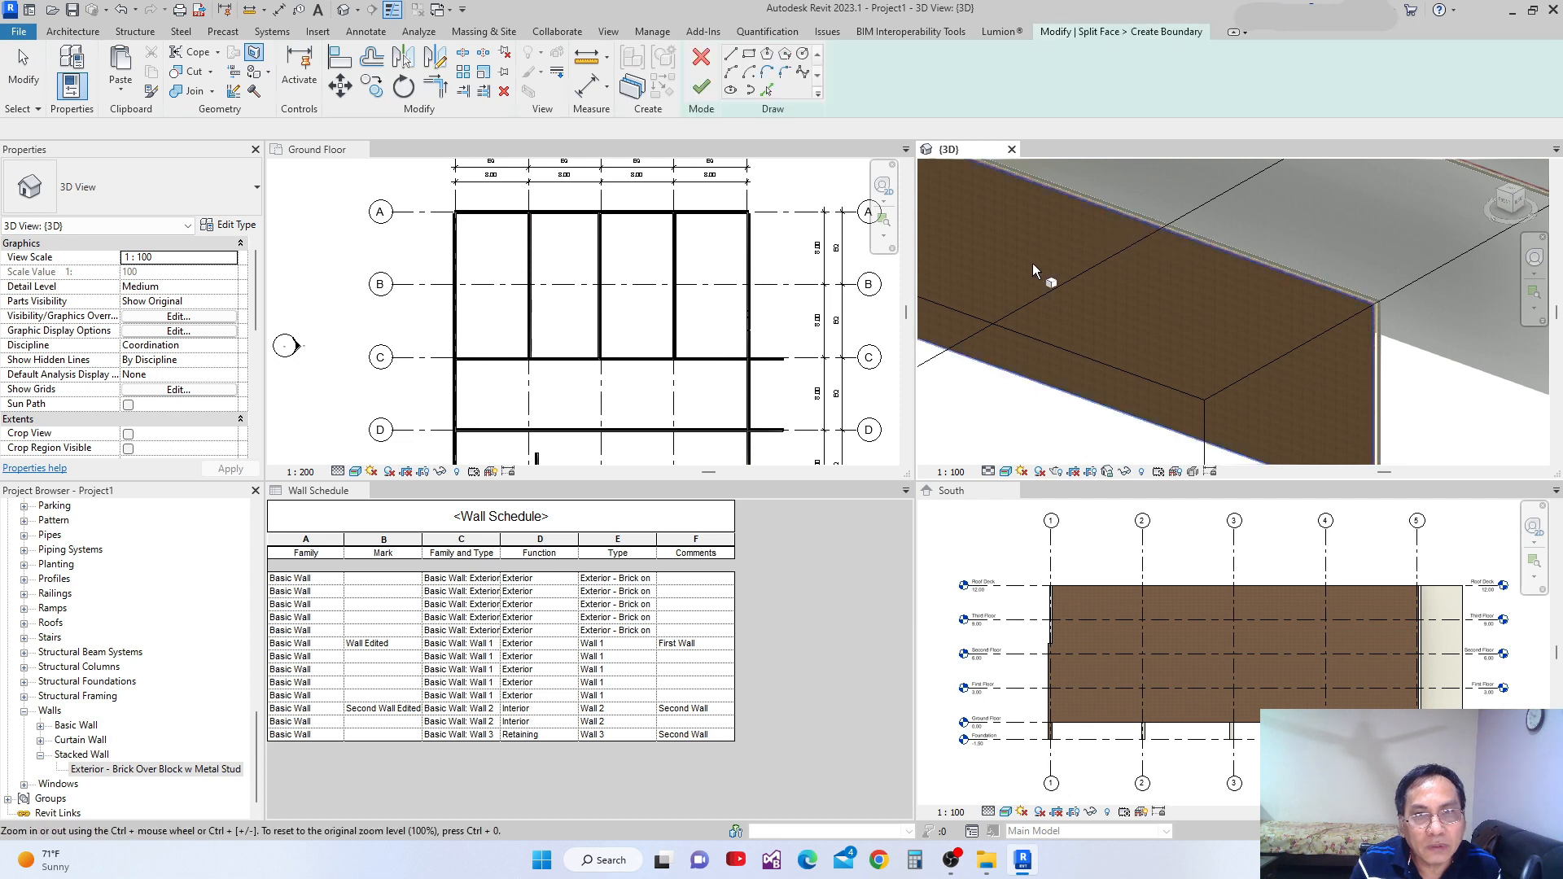
click(750, 54)
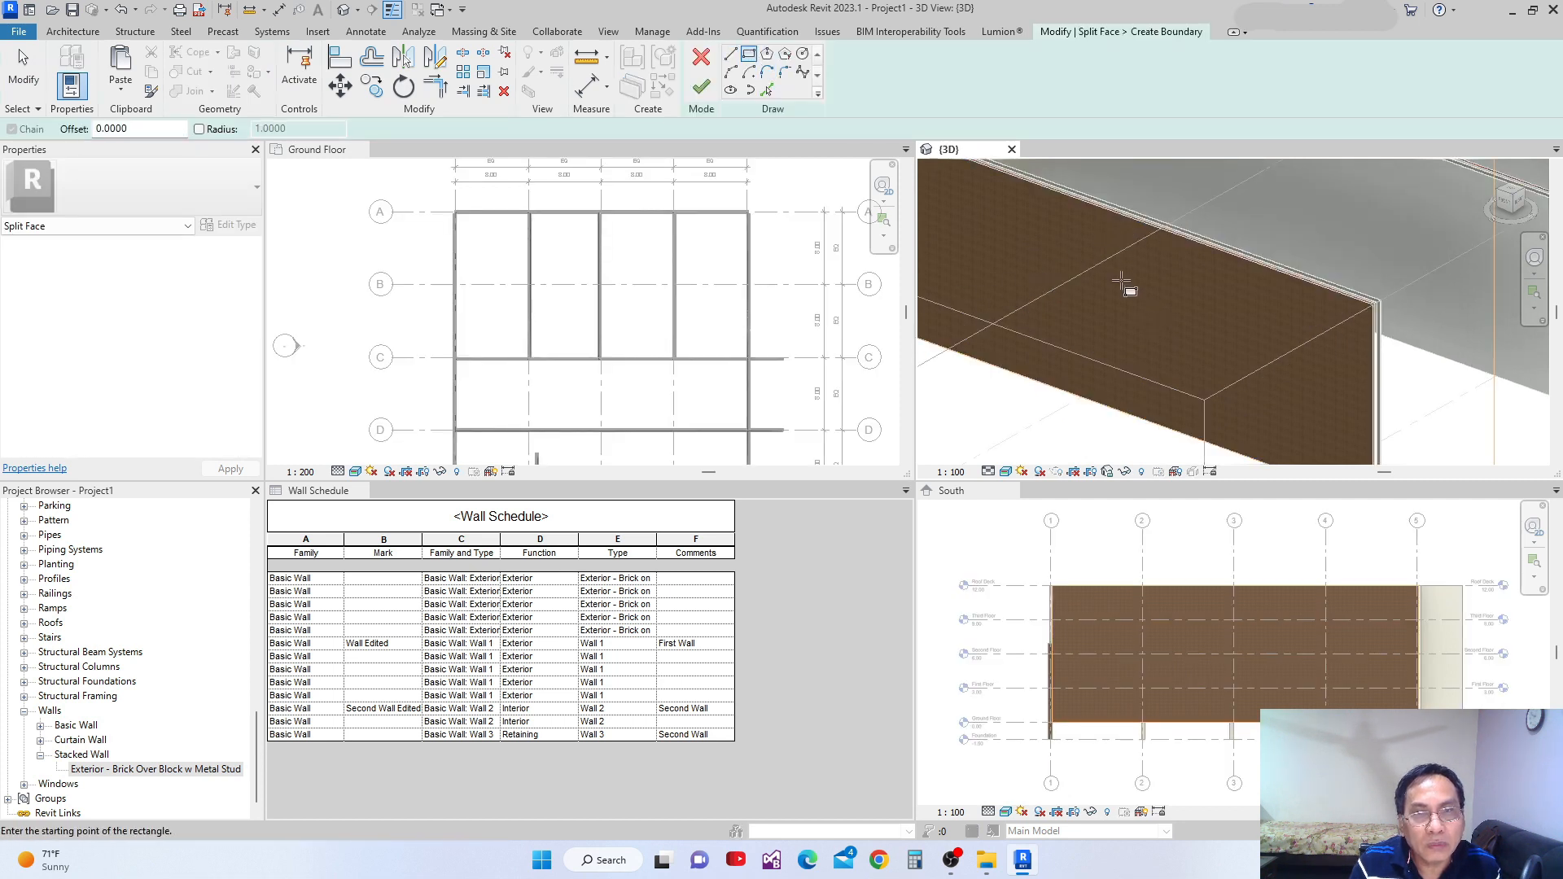
click(1050, 233)
click(1145, 338)
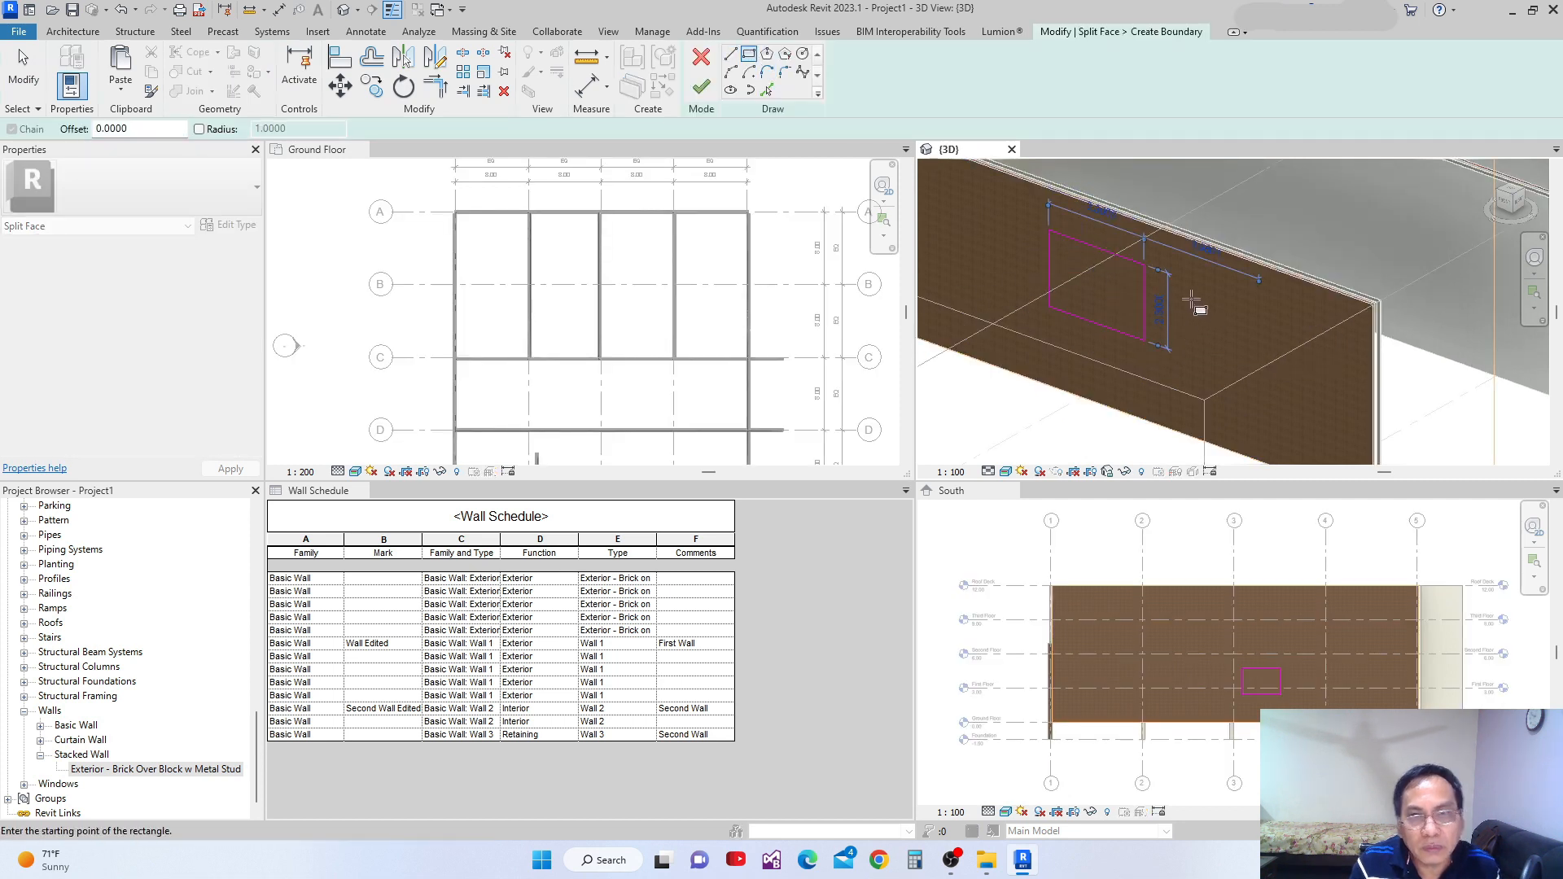
click(701, 86)
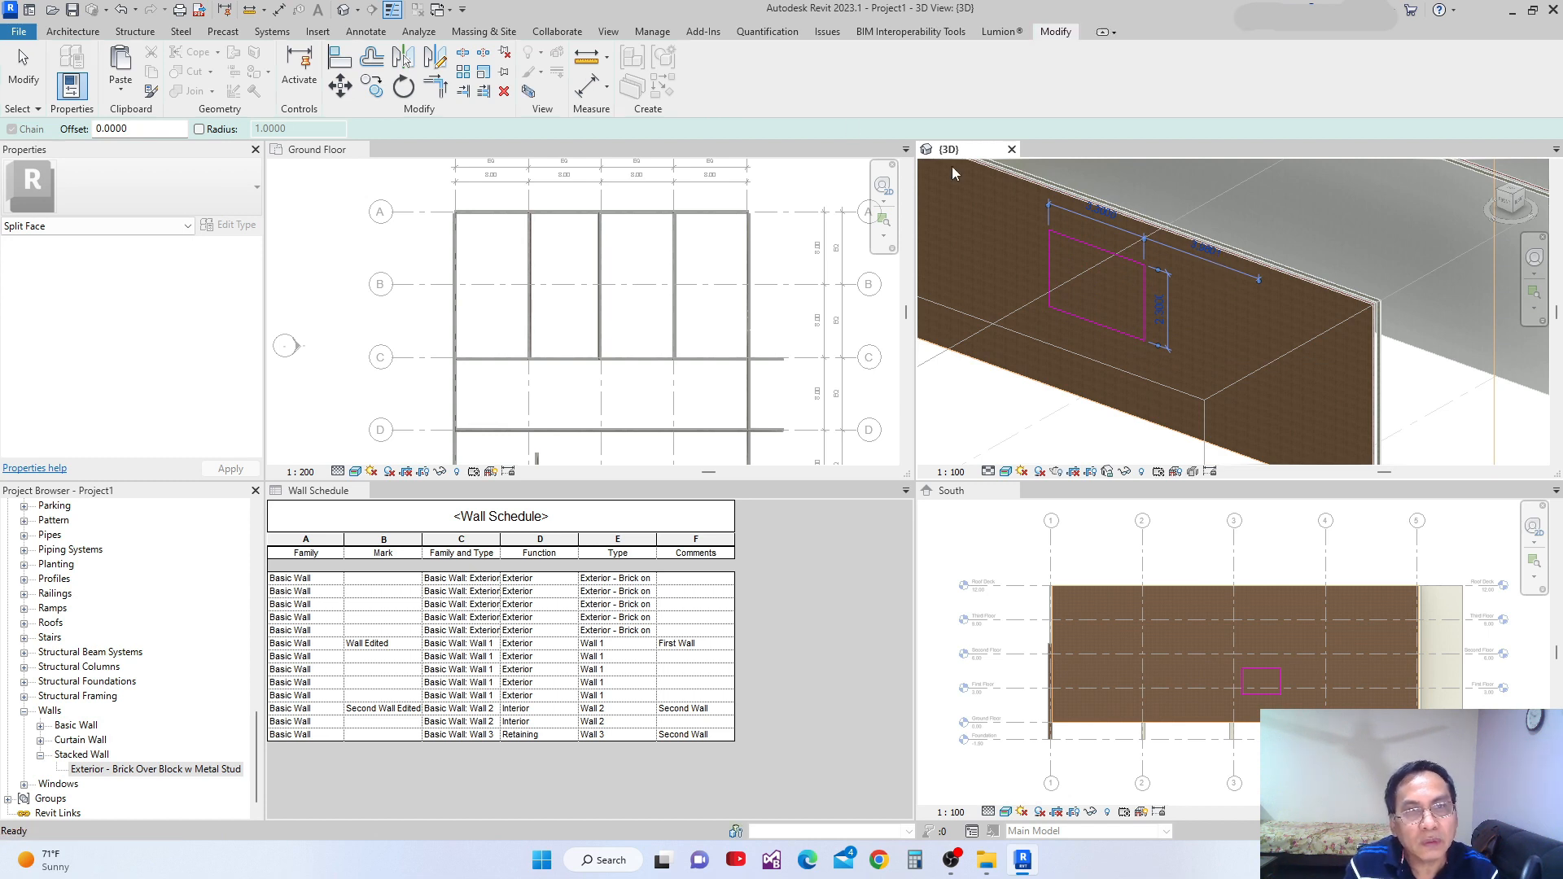
Paint the rectangular split region on the grid E wall's face with the Brick, Common material
click(1142, 296)
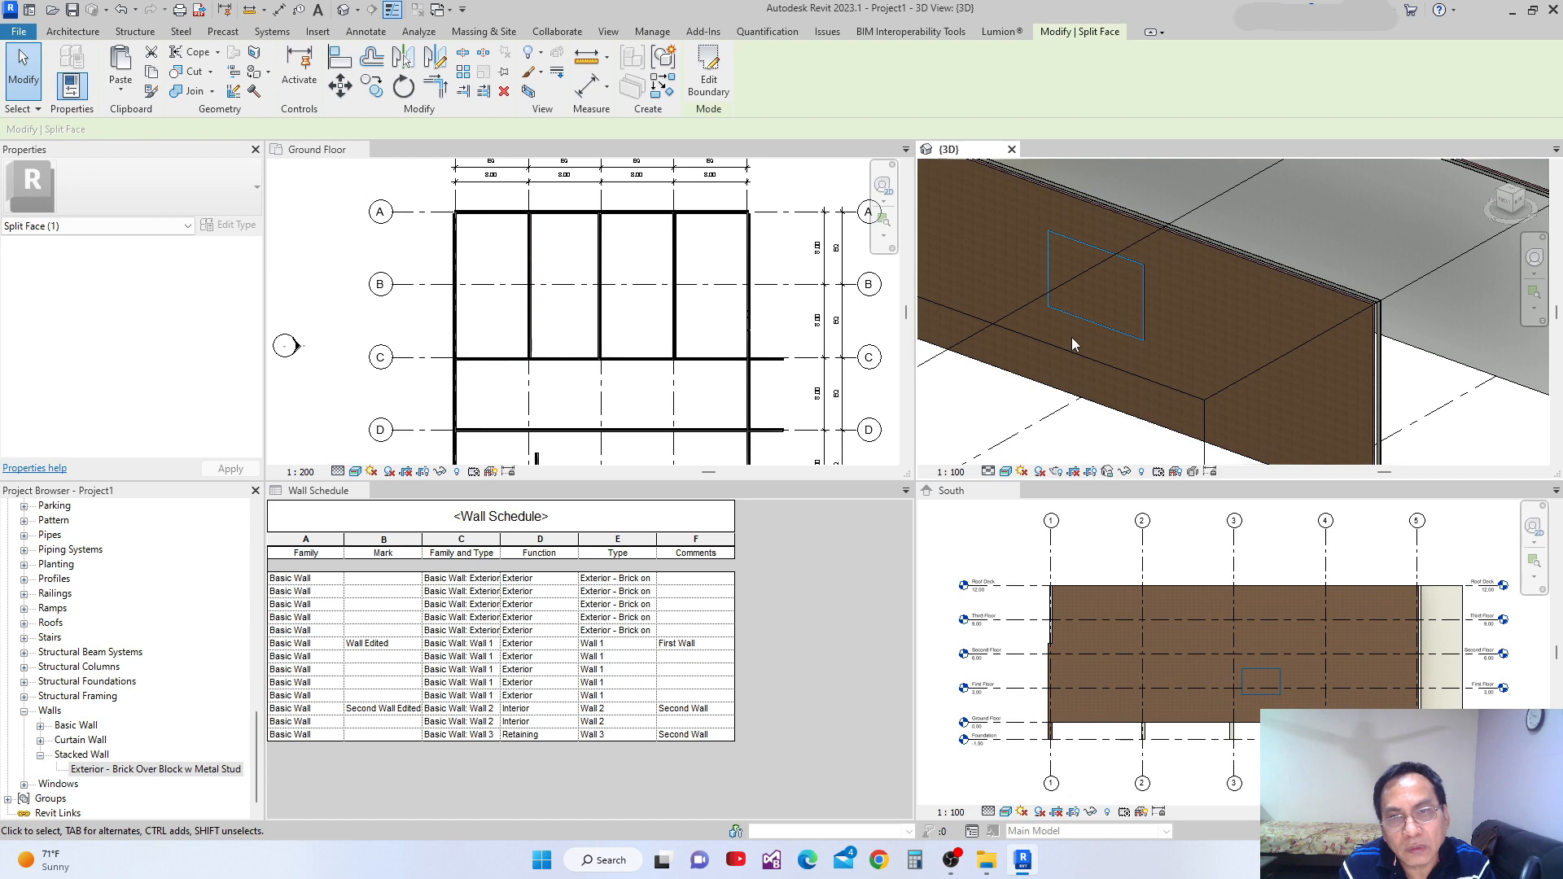
scroll(1064, 300, up, 1)
scroll(1064, 301, up, 2)
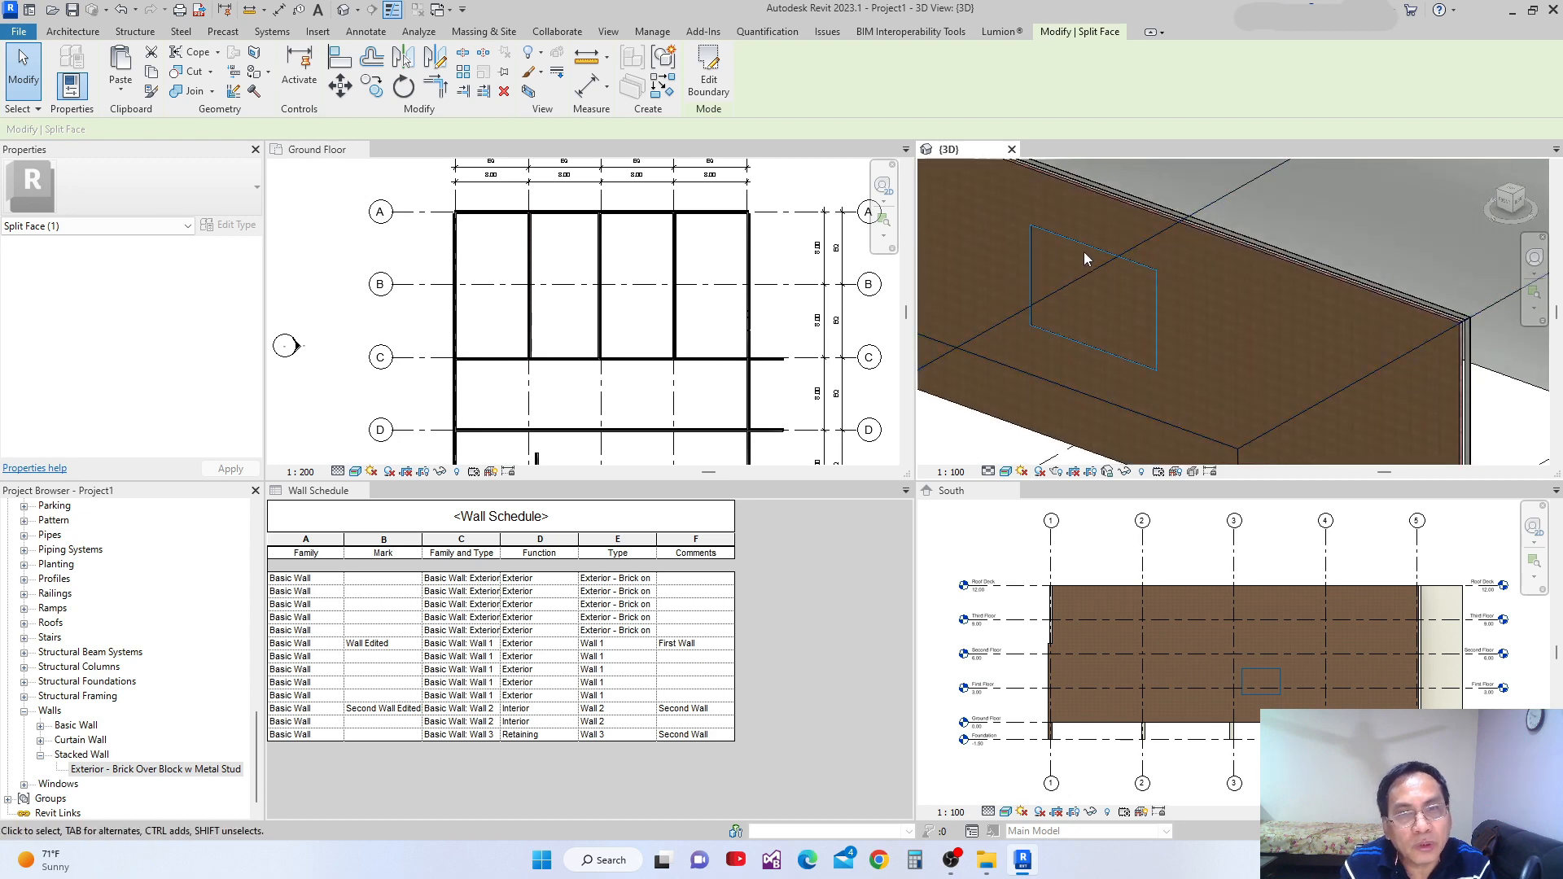
key(Escape)
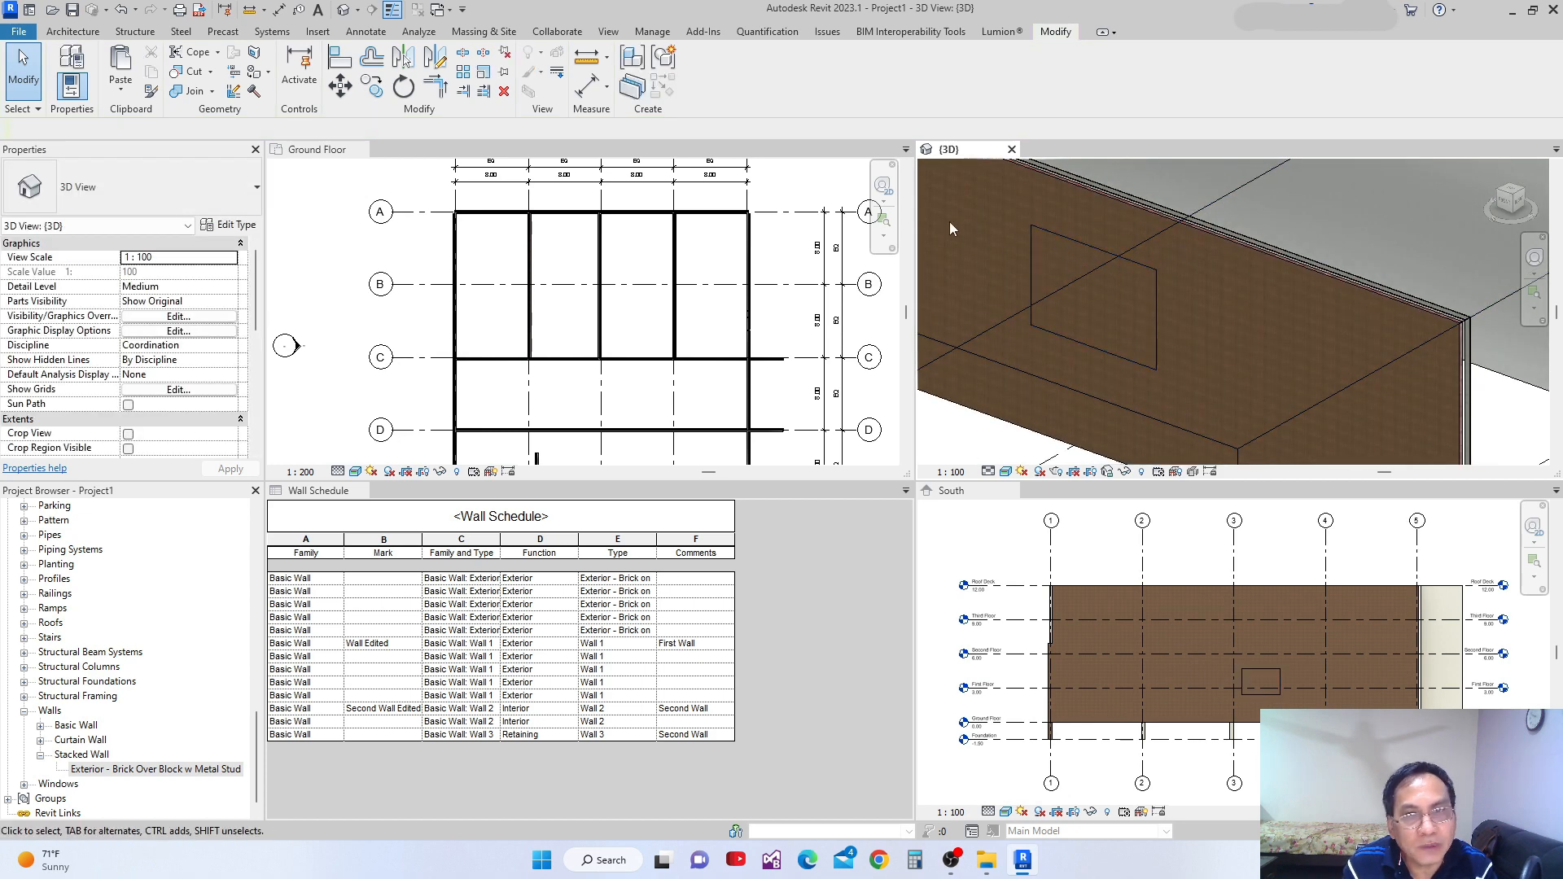
click(254, 74)
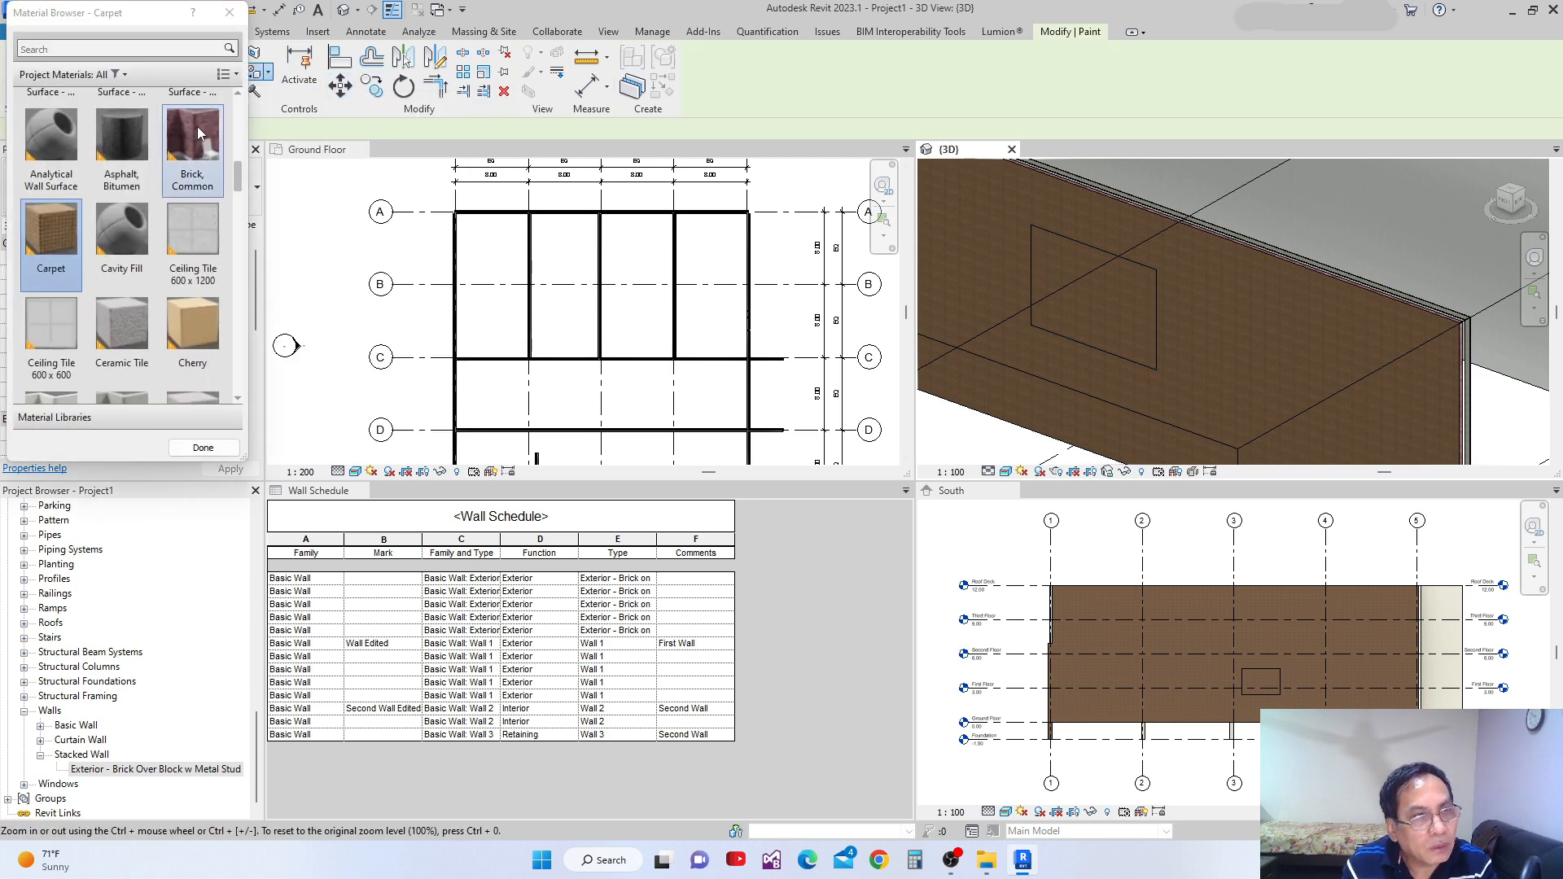
scroll(1067, 241, up, 1)
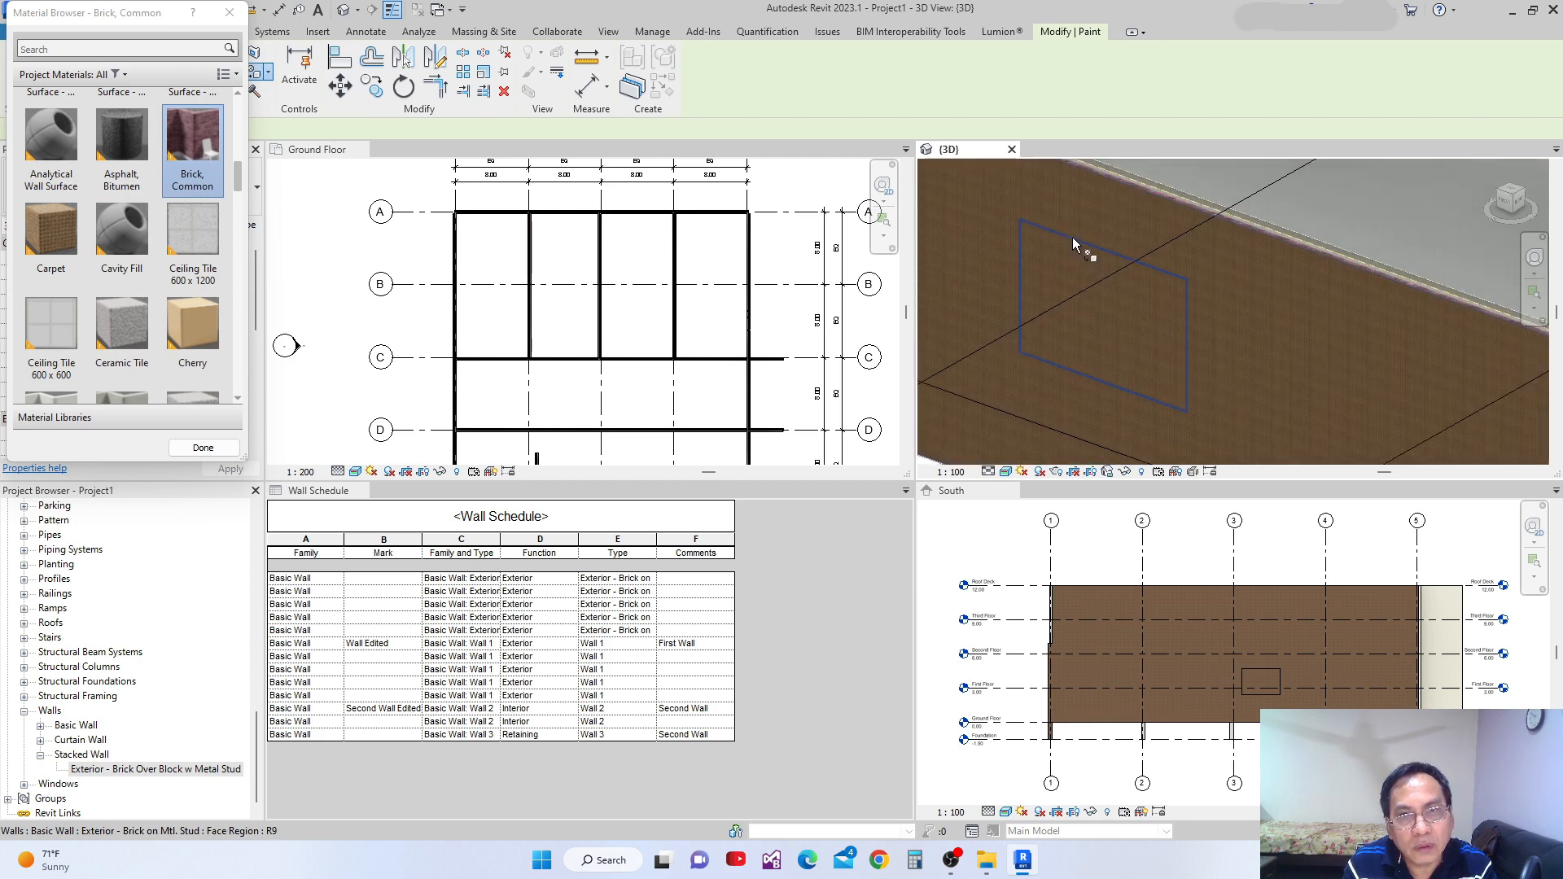
click(1091, 248)
key(Escape)
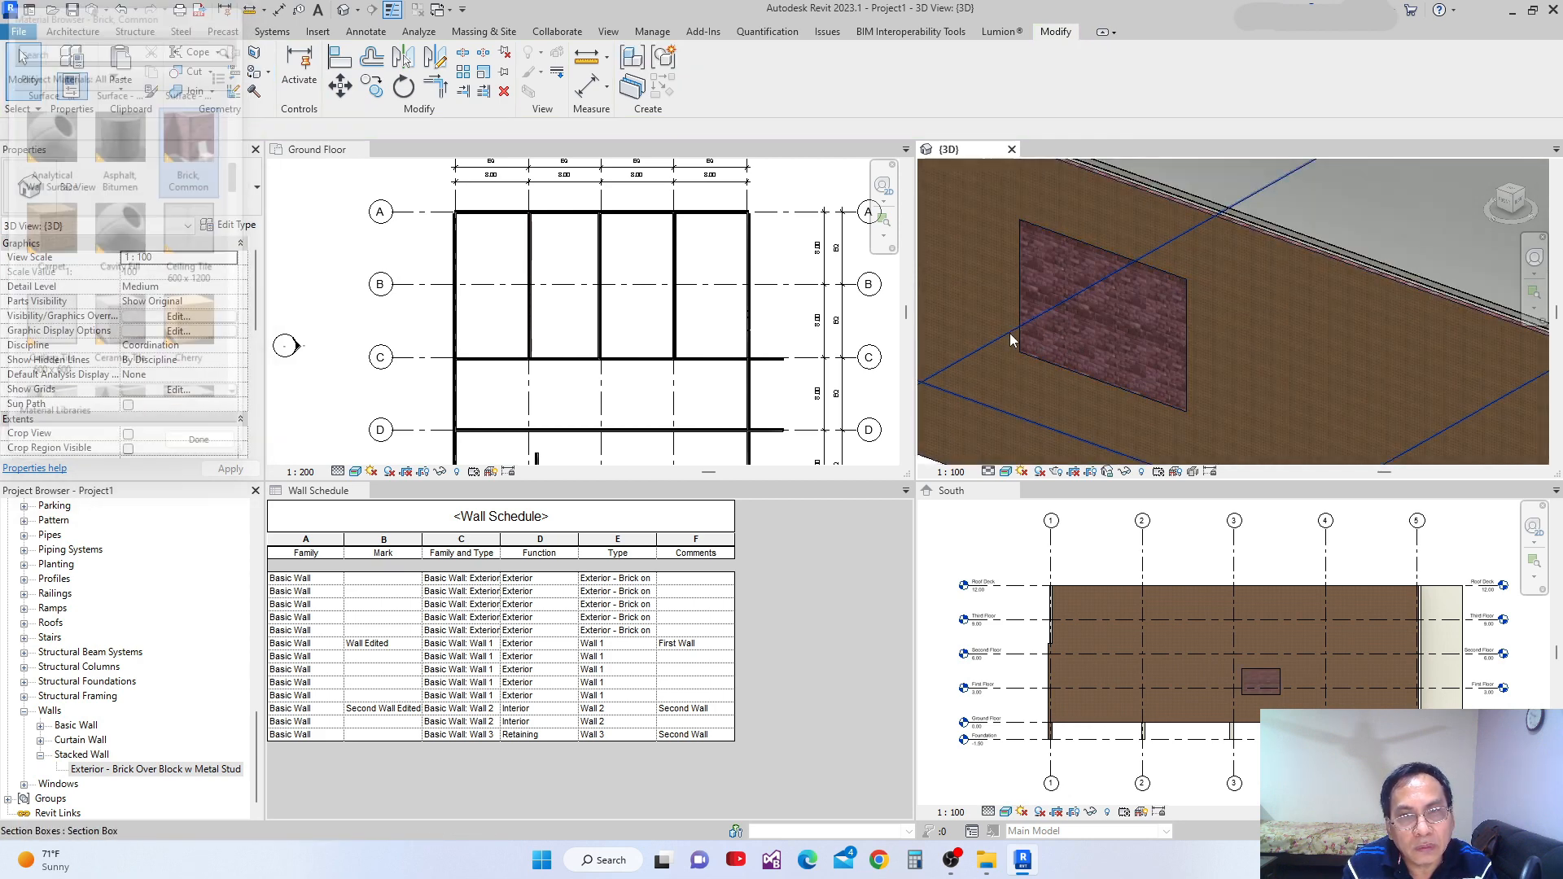
shift+middle_drag(1039, 395, 1193, 385)
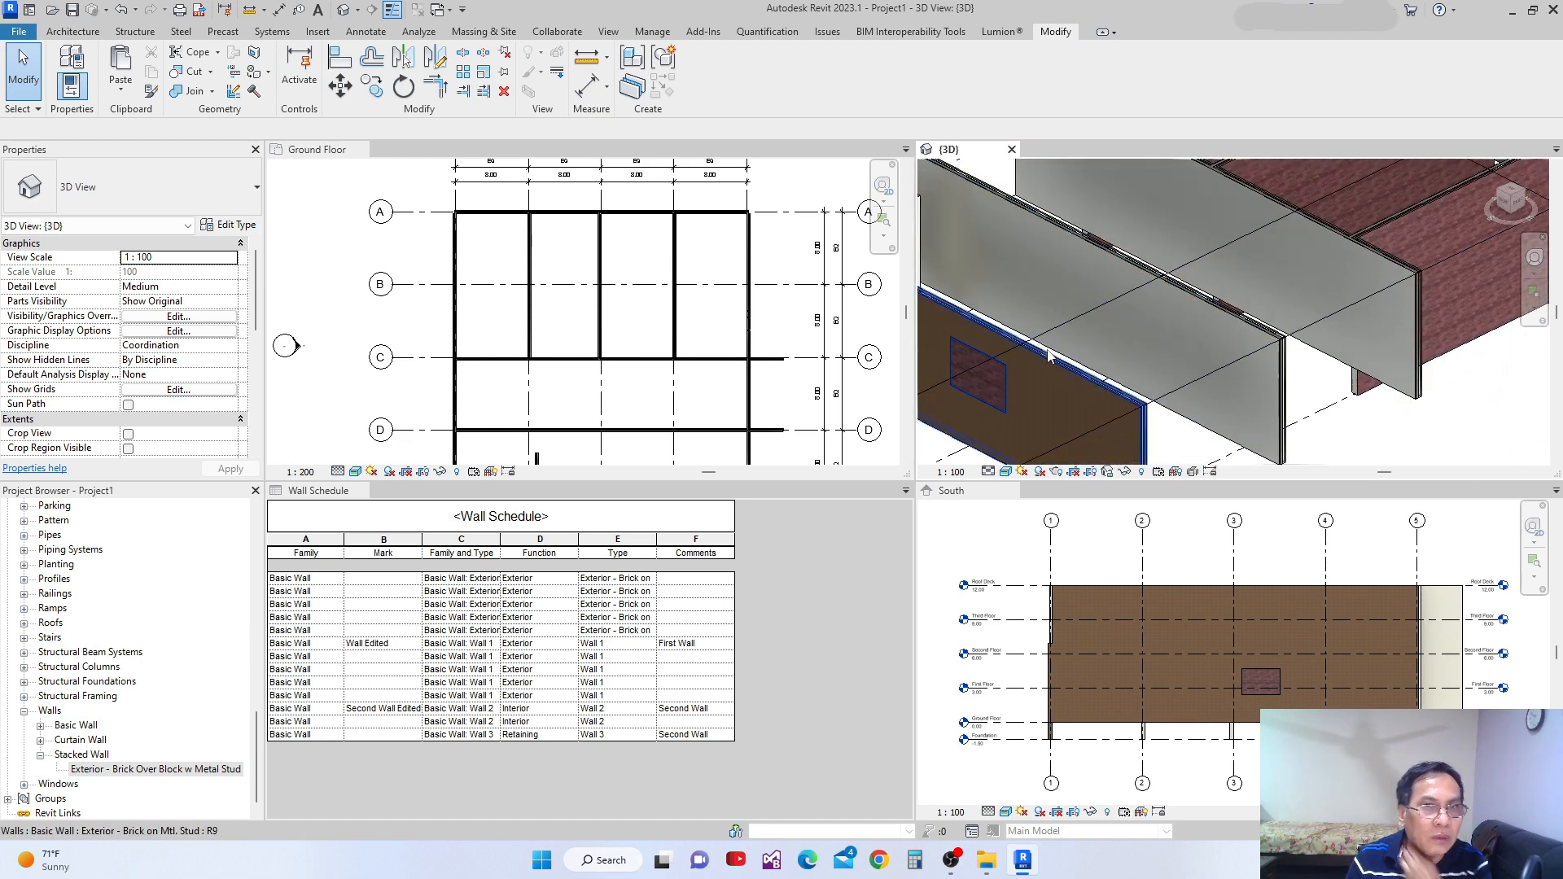
middle_drag(1009, 342, 1043, 330)
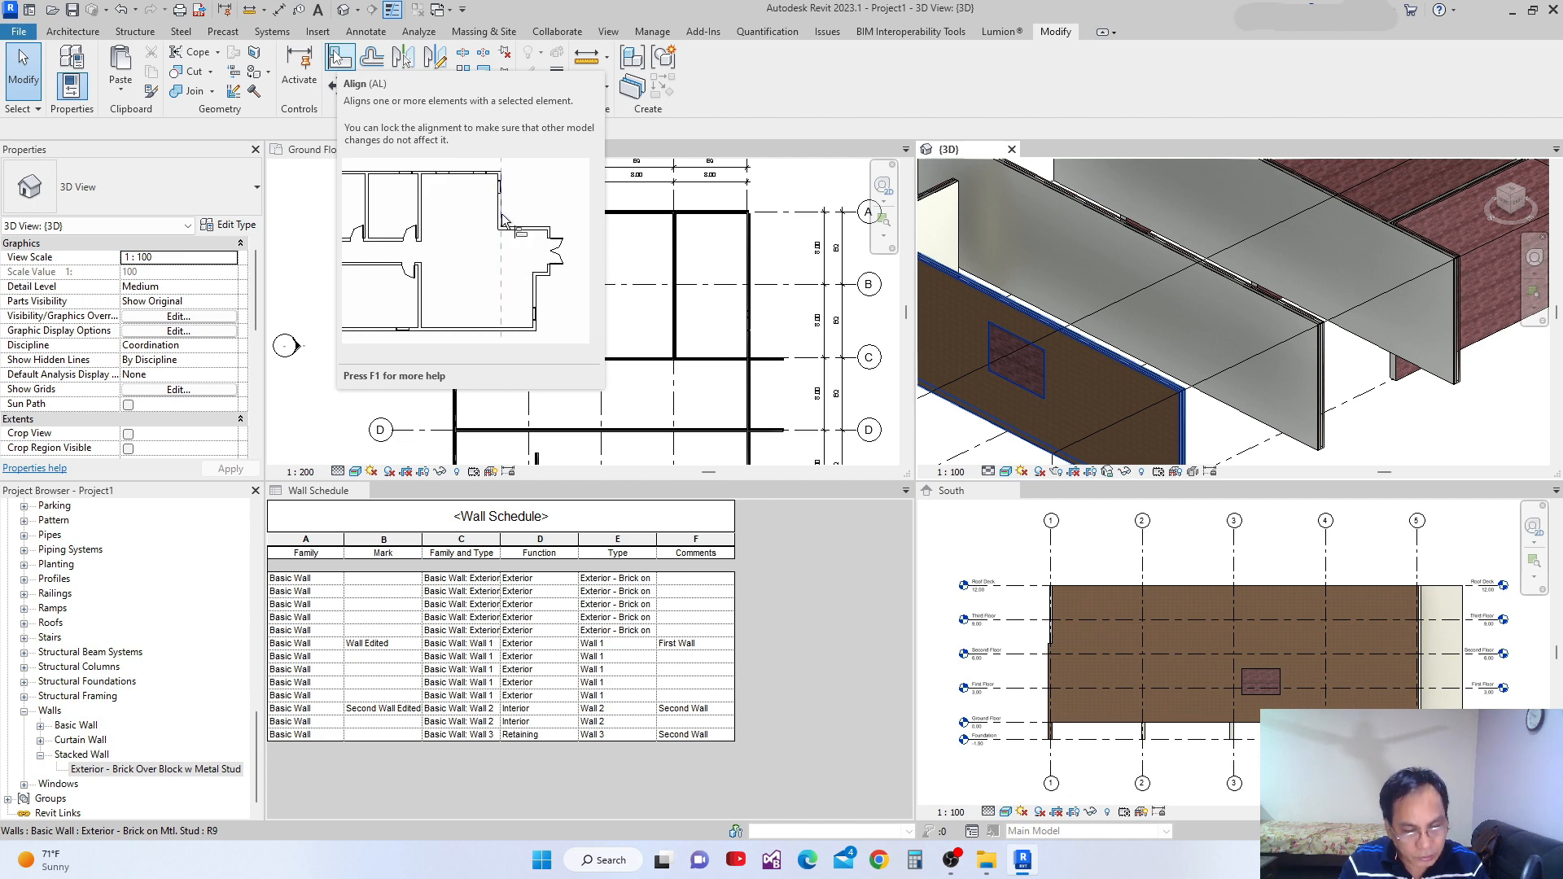
click(476, 299)
scroll(476, 299, down, 2)
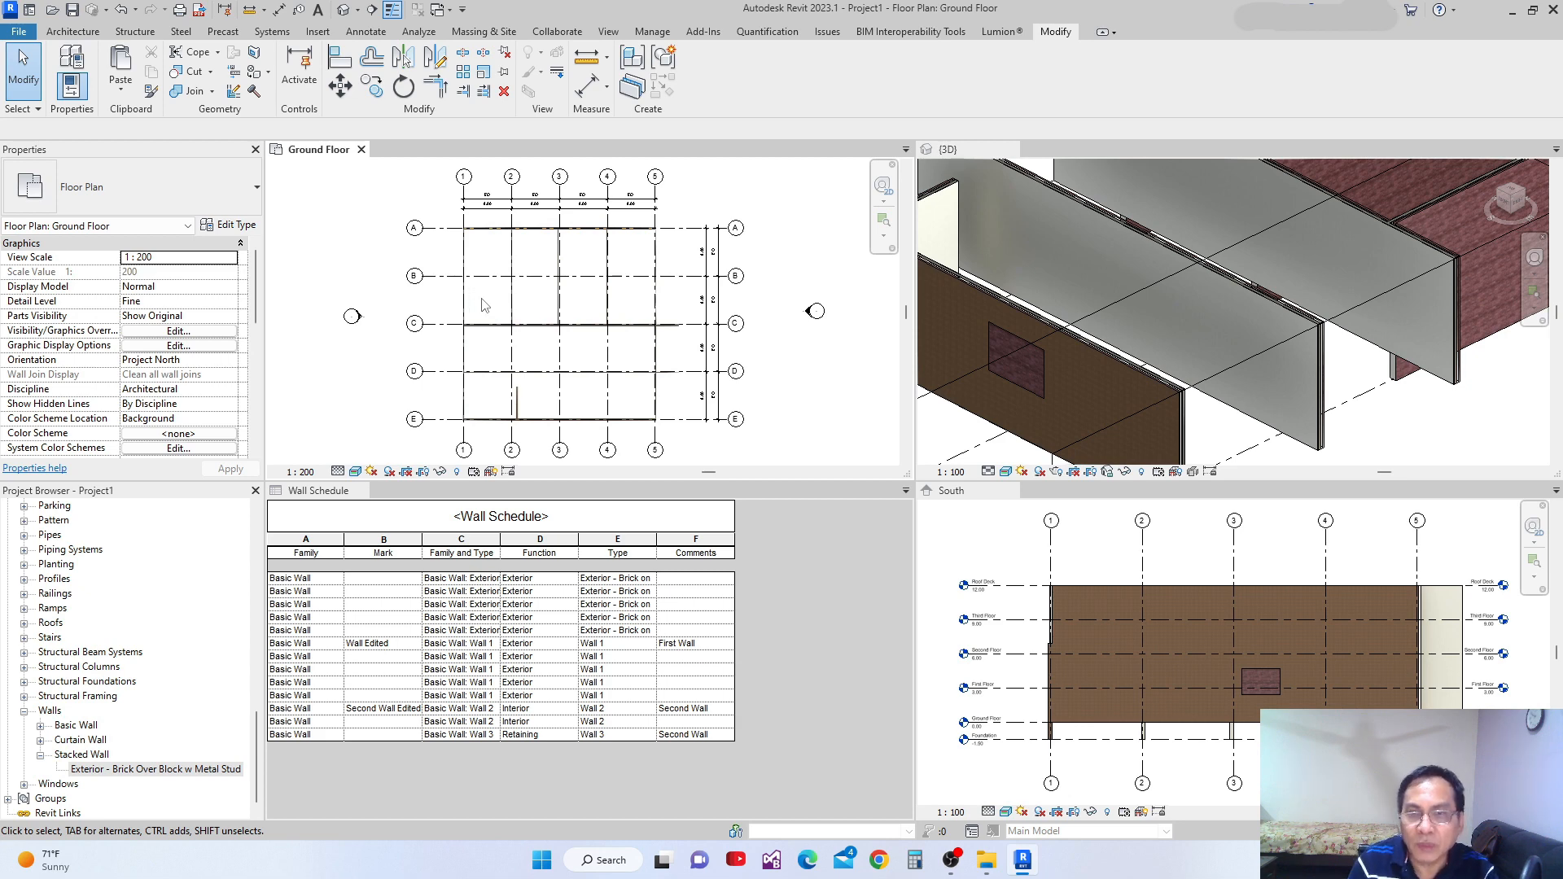
scroll(538, 329, down, 1)
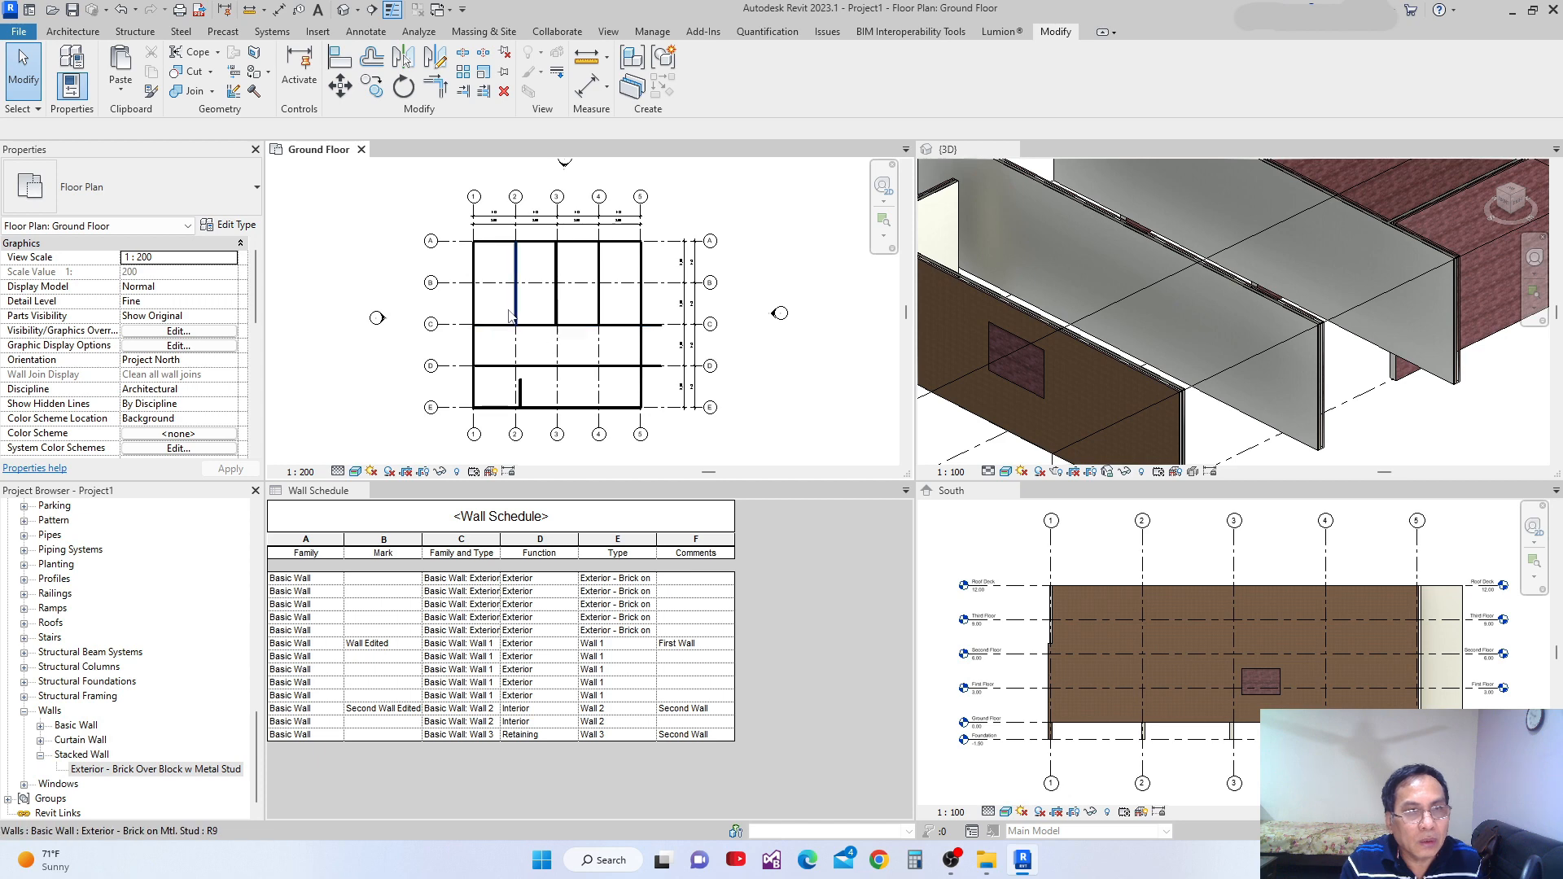
scroll(452, 283, up, 3)
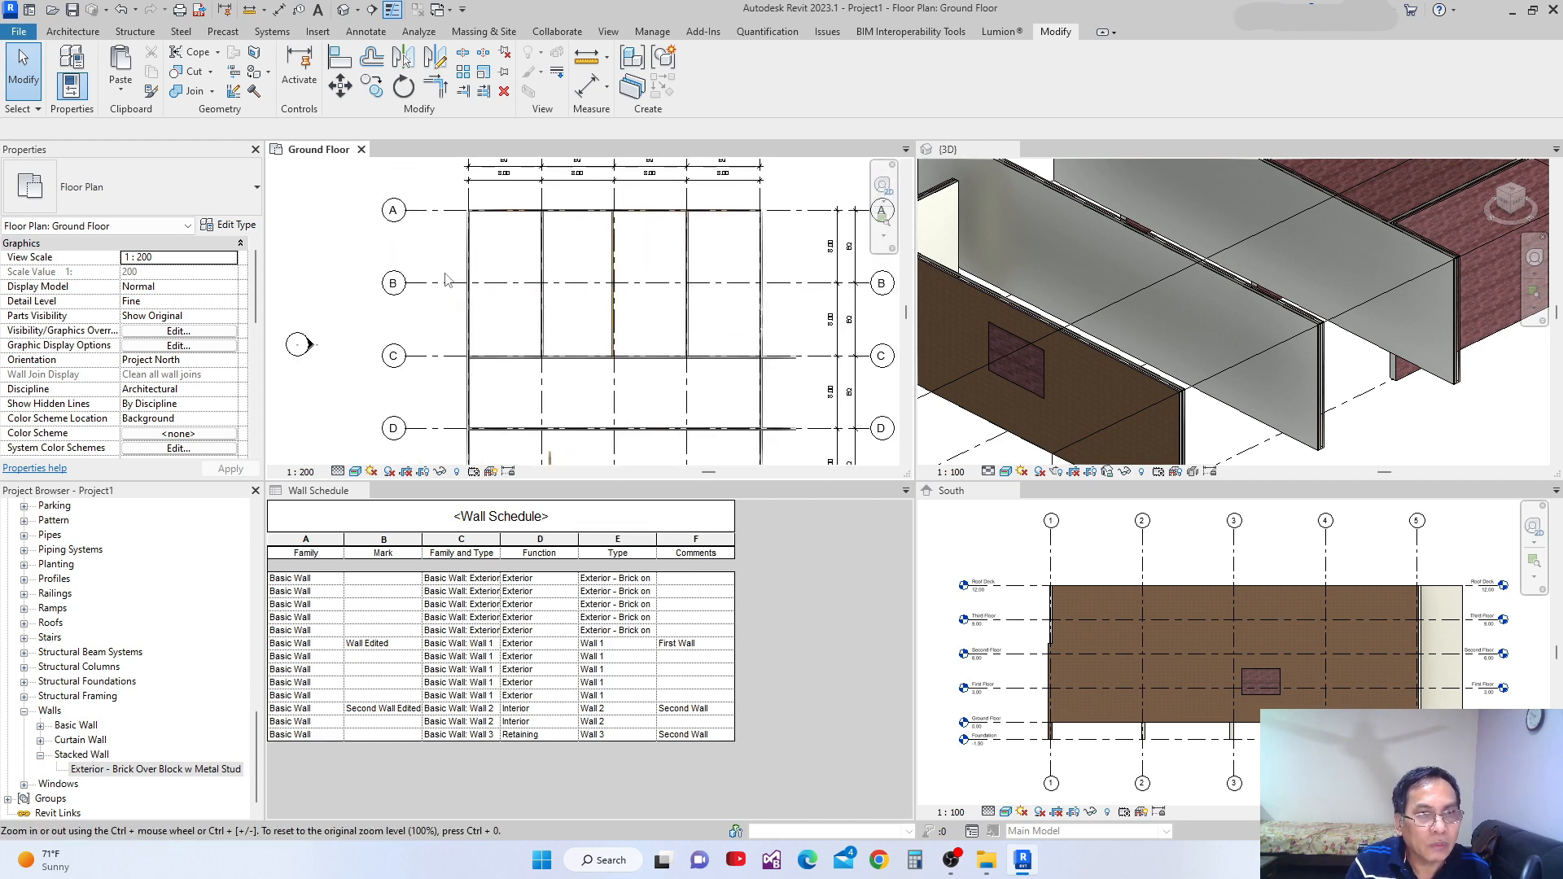
click(73, 31)
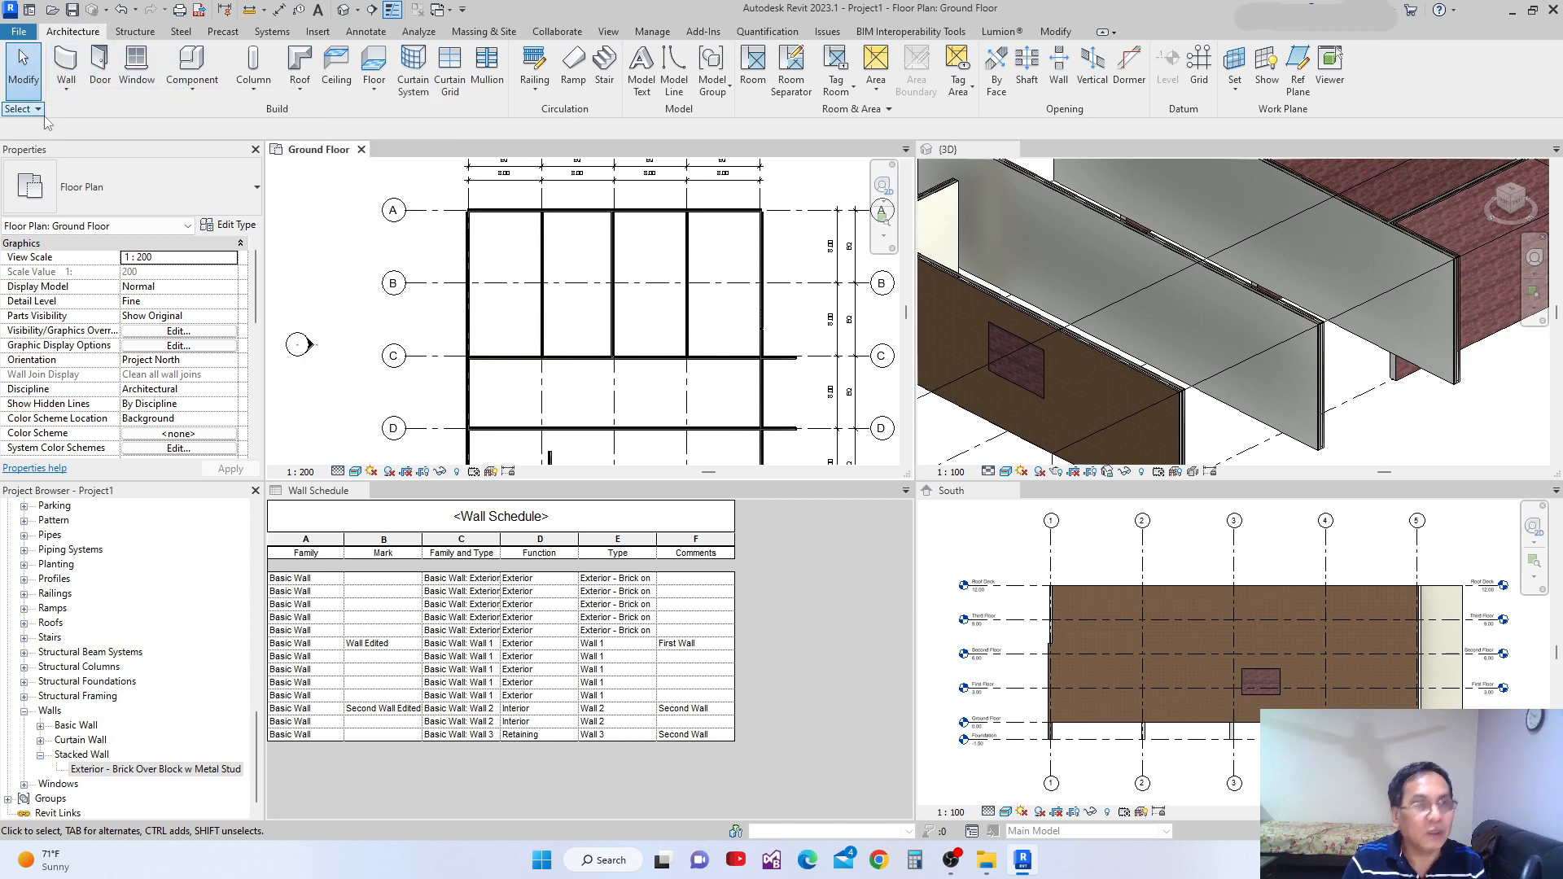
scroll(437, 278, down, 2)
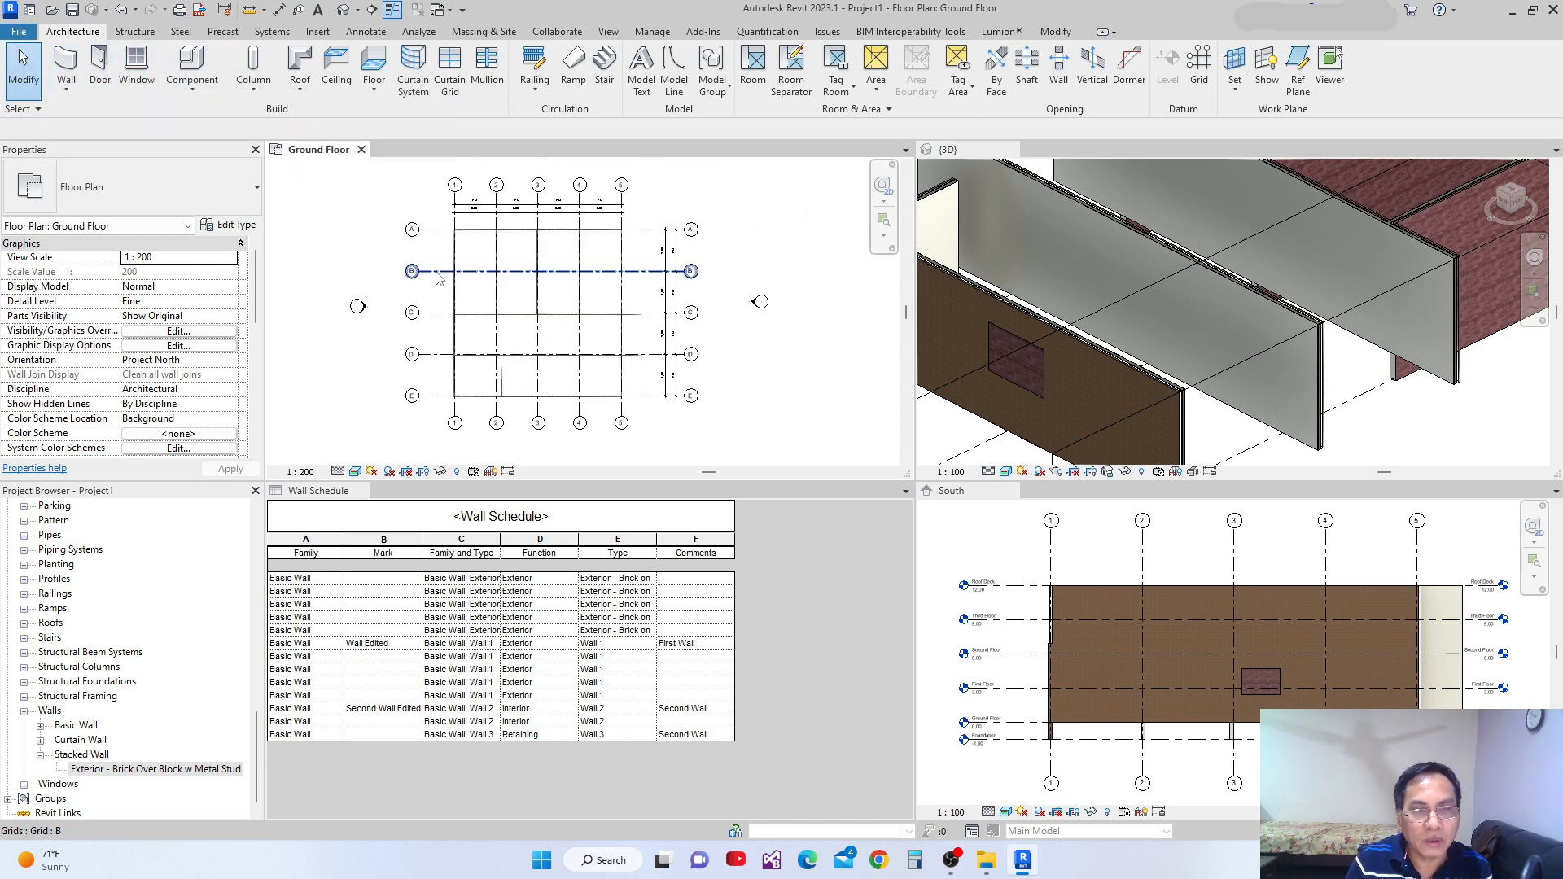
scroll(444, 273, up, 3)
scroll(455, 251, down, 2)
middle_drag(539, 296, 572, 302)
scroll(475, 281, up, 1)
middle_drag(474, 265, 502, 281)
scroll(515, 293, down, 1)
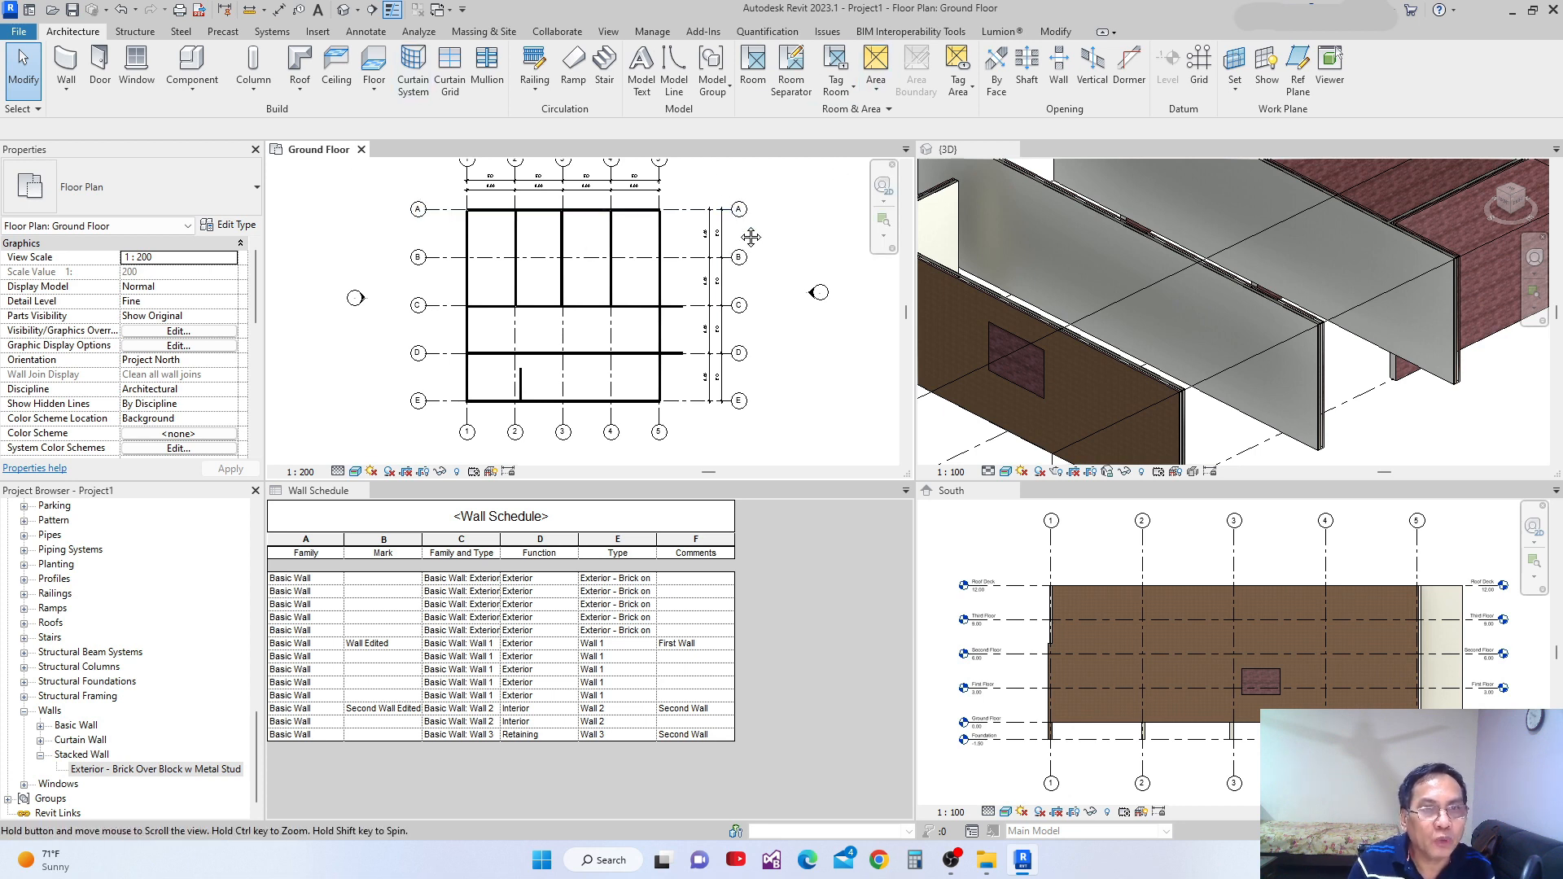
Select the grid A wall in the Ground Floor plan
middle_drag(643, 214, 616, 199)
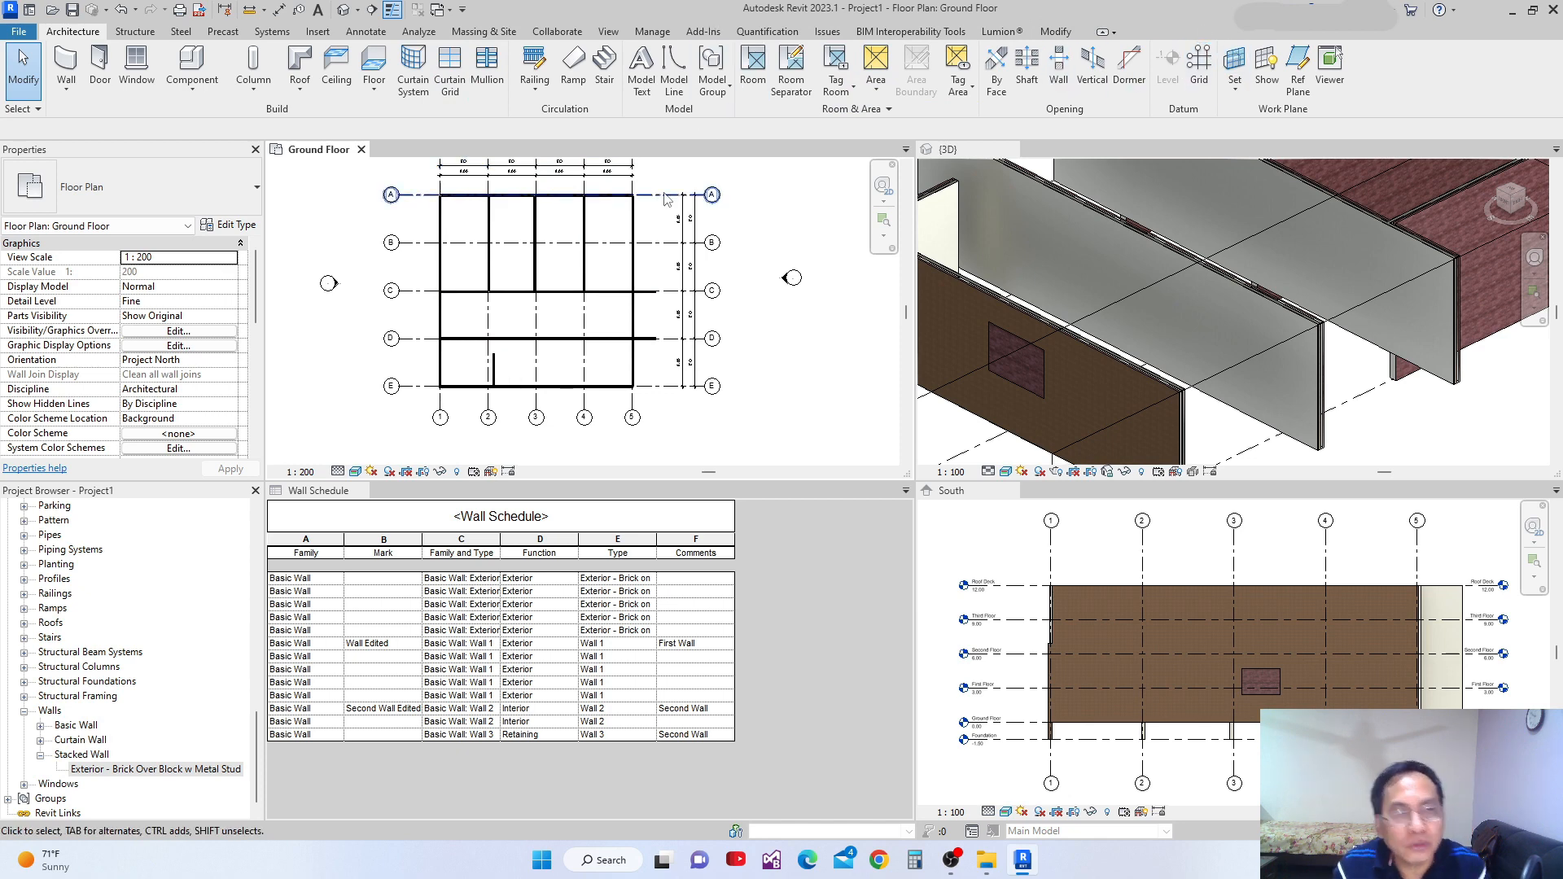
click(574, 196)
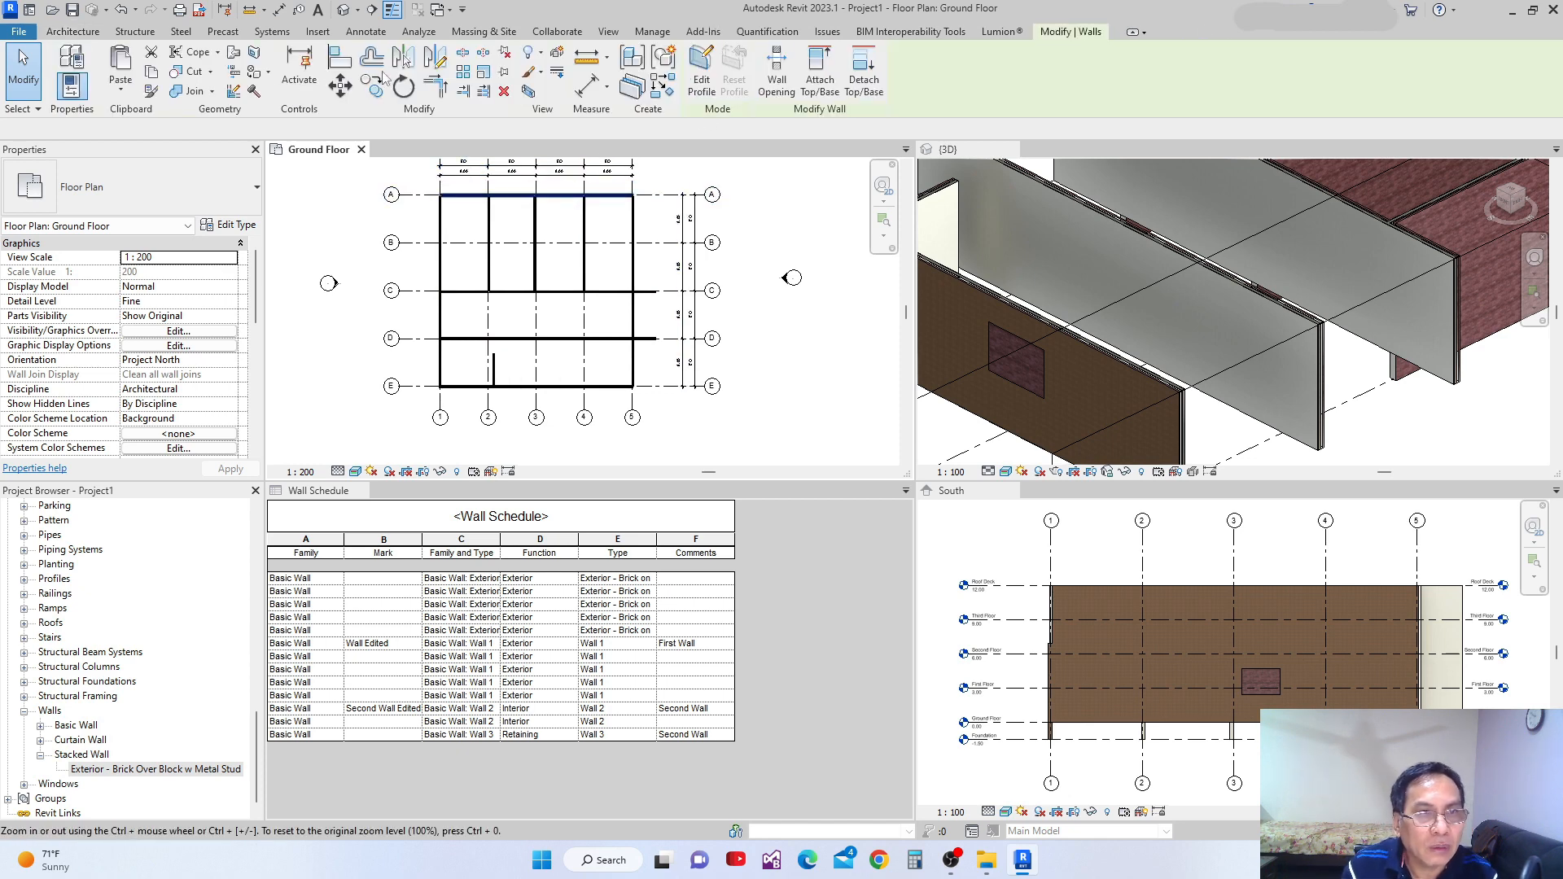